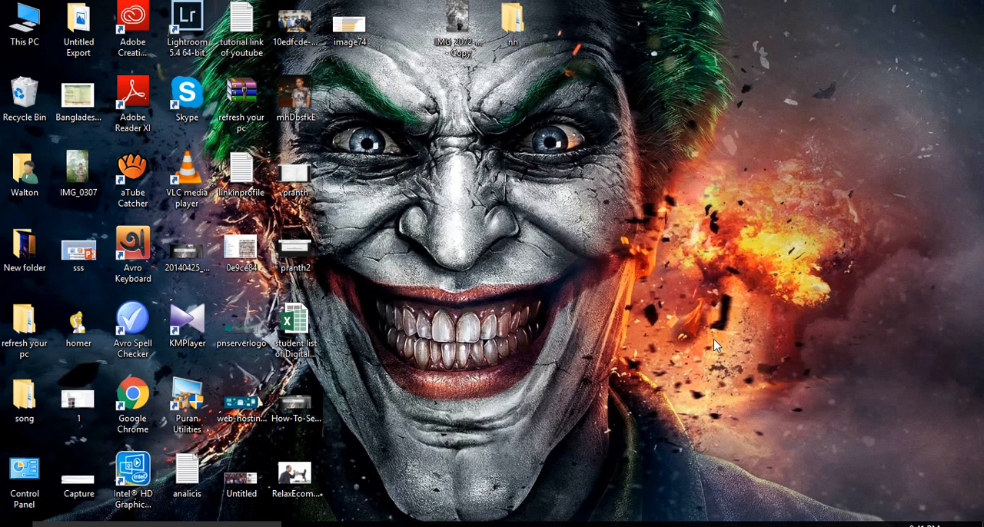
Step: Switch to Chrome and review the content of the "make money" page draft in the WordPress editor
click(477, 524)
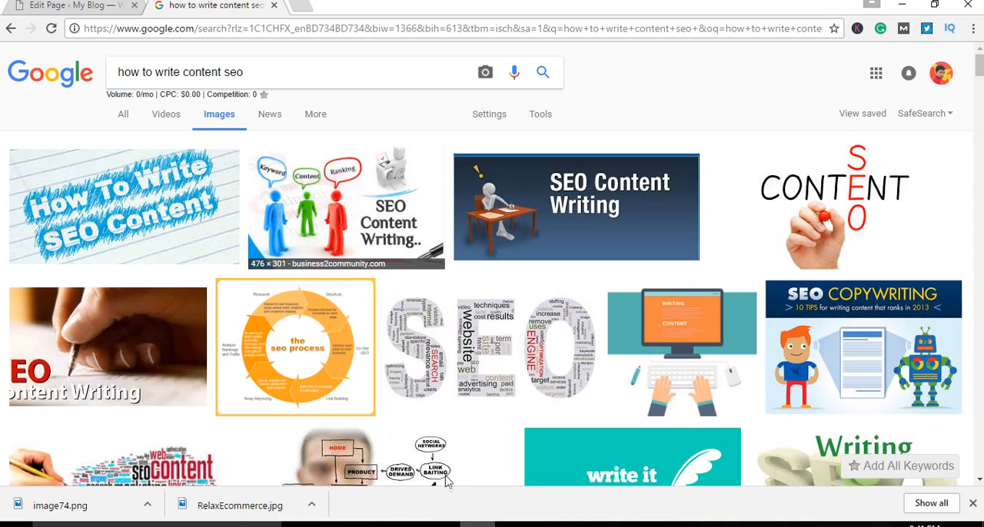
click(108, 7)
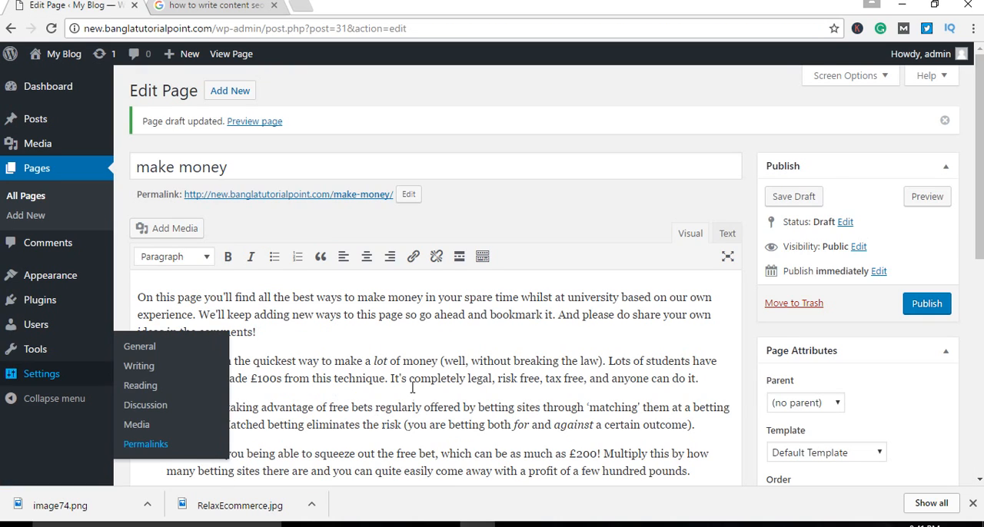
scroll(413, 380, down, 2)
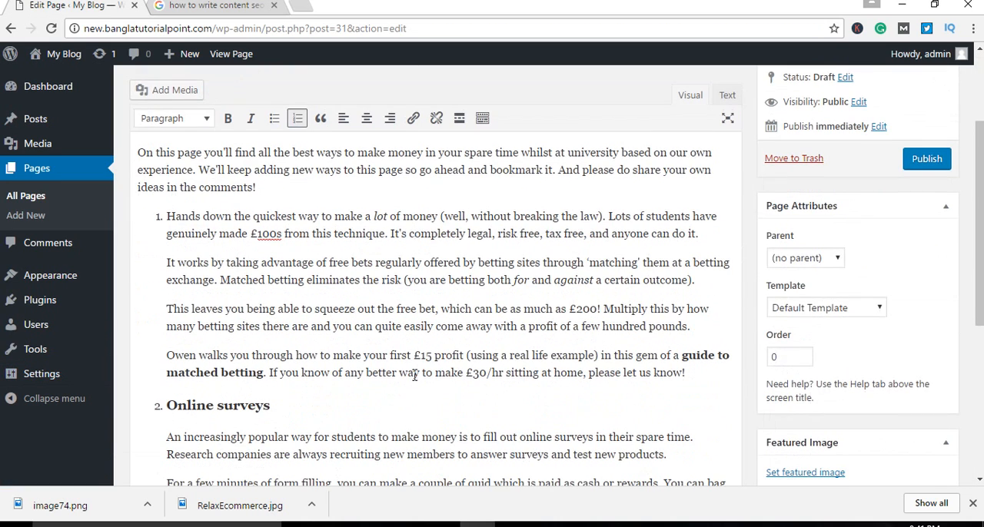
scroll(414, 377, down, 4)
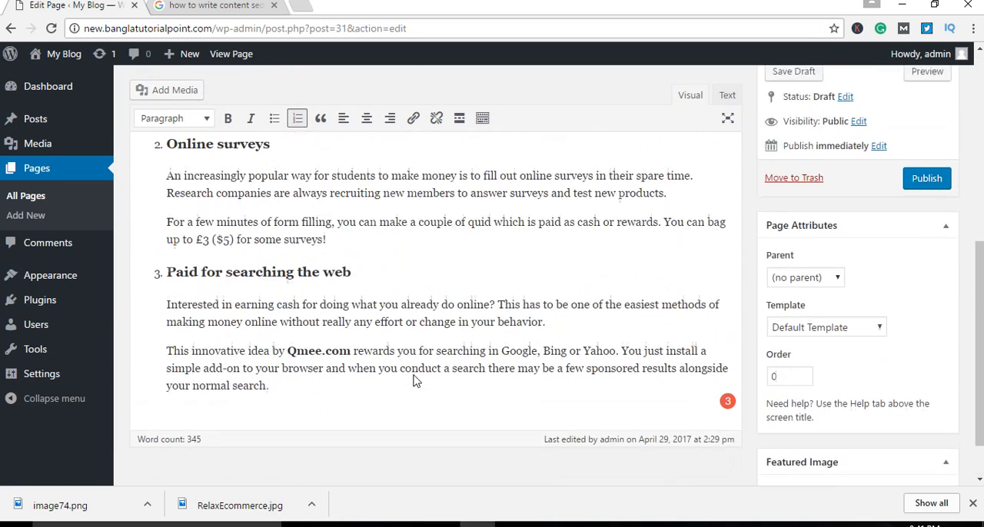
scroll(414, 380, up, 8)
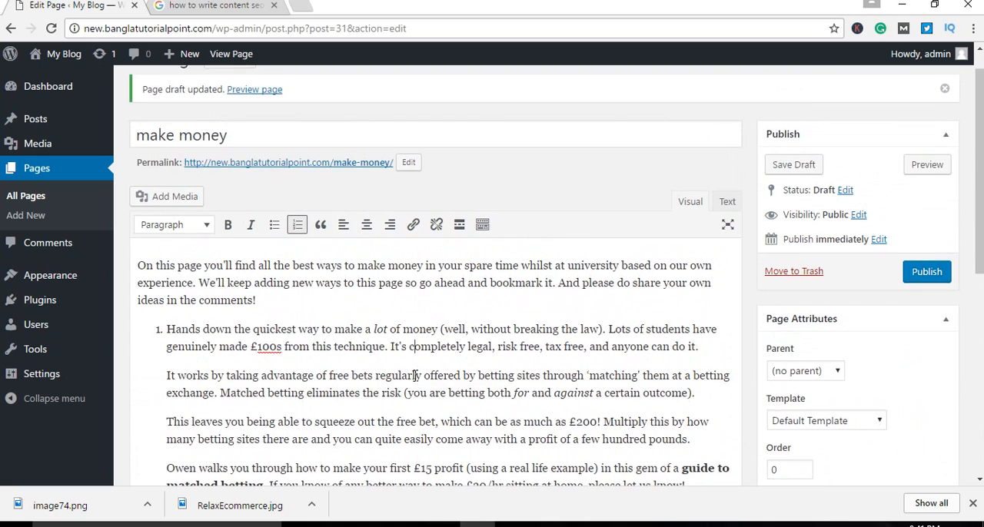
scroll(415, 375, down, 4)
scroll(415, 375, up, 4)
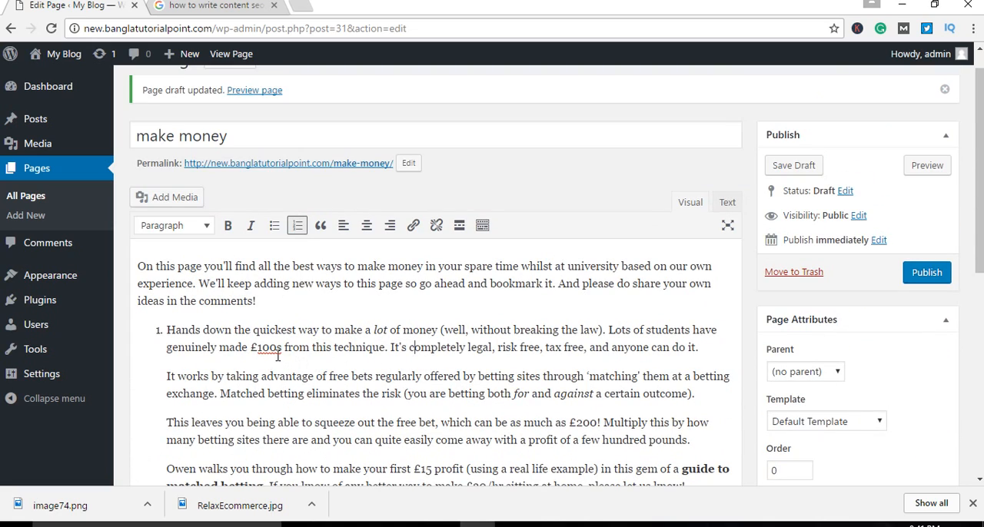
scroll(375, 351, down, 1)
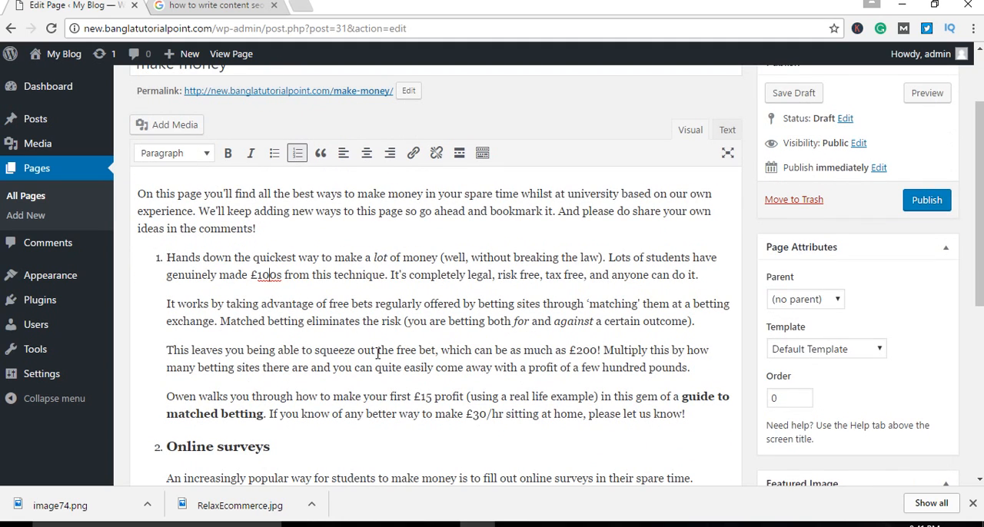
scroll(376, 353, up, 2)
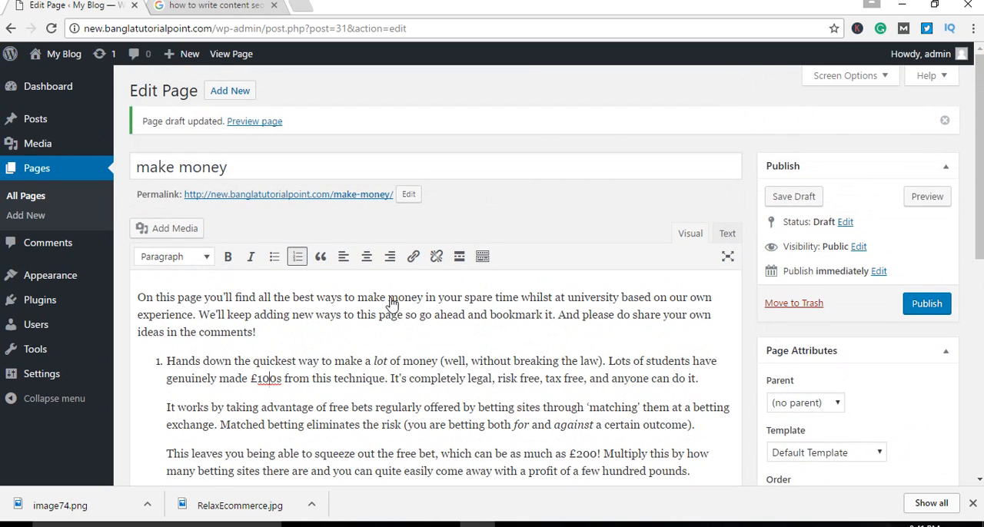
scroll(415, 323, down, 2)
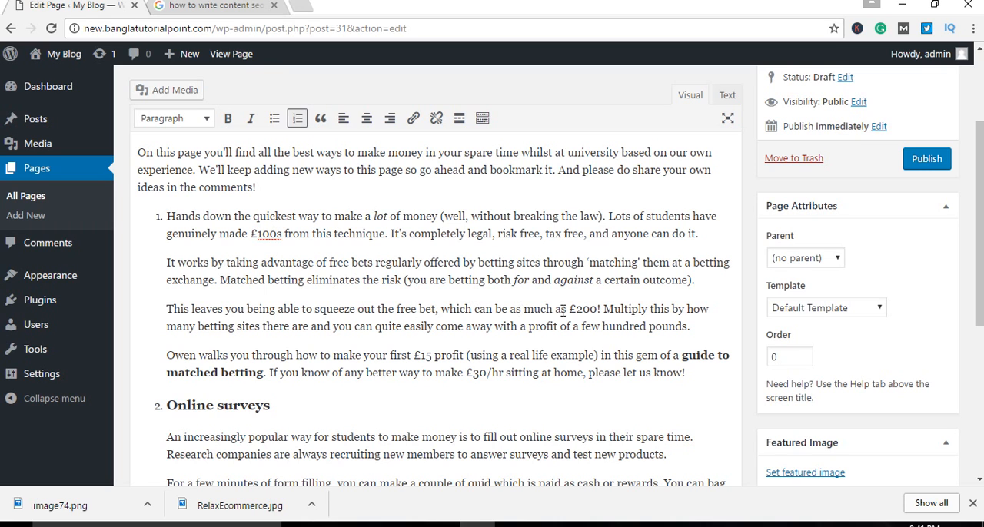
drag(979, 223, 981, 150)
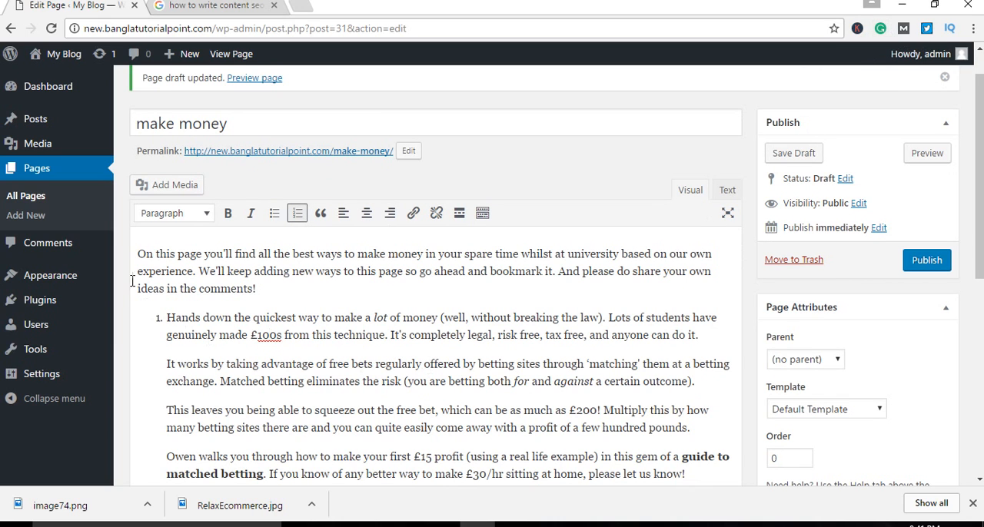
Step: Highlight the page's body text from the introduction onwards and read through the numbered sections to the end
drag(137, 253, 435, 442)
scroll(435, 442, down, 5)
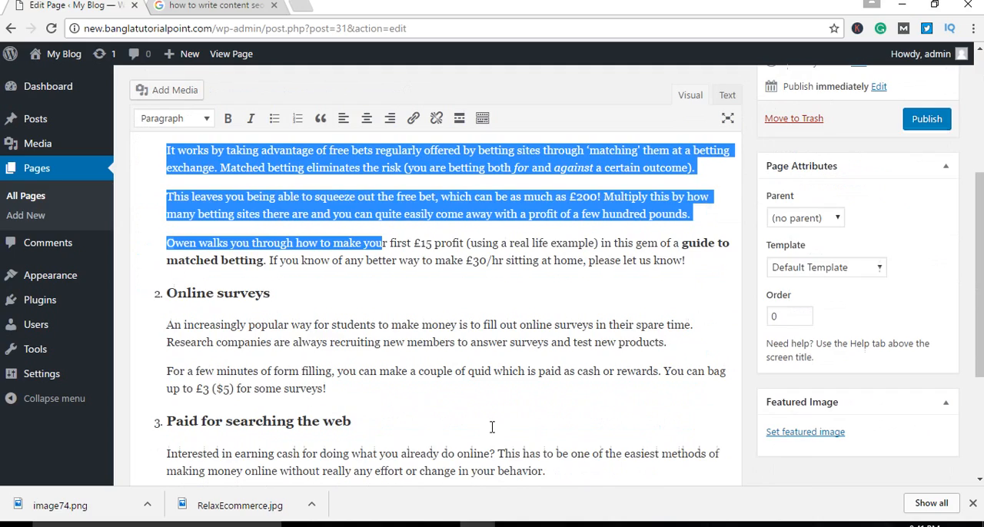
click(320, 338)
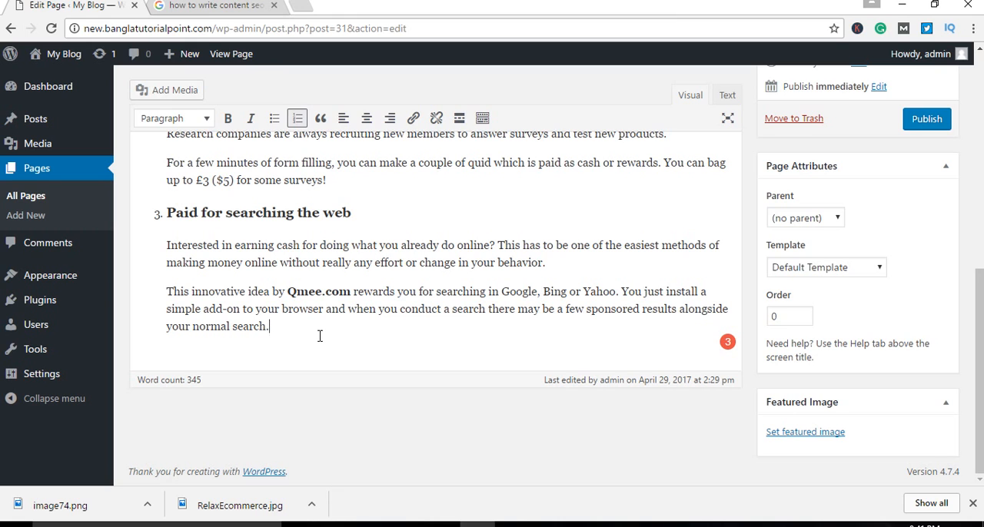
scroll(320, 336, up, 1)
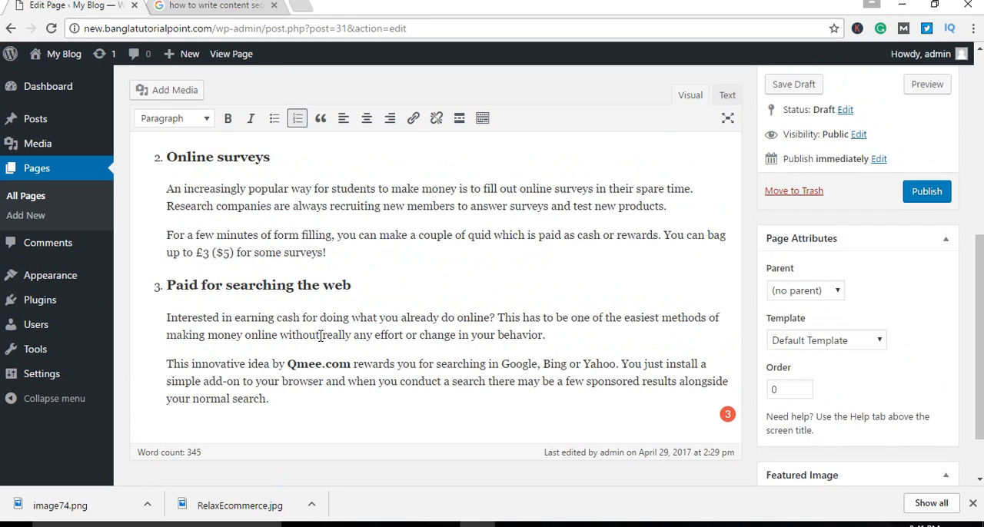
scroll(321, 336, up, 1)
scroll(320, 335, up, 5)
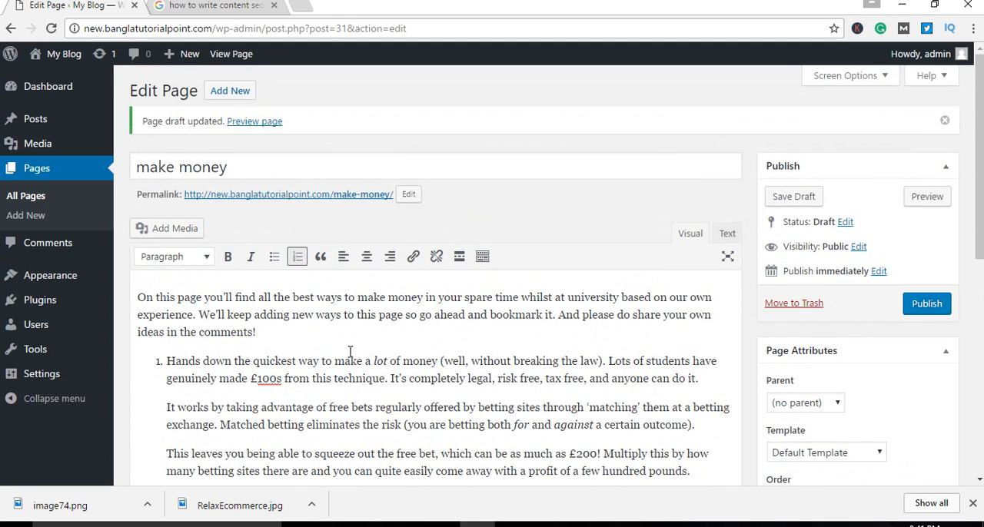
scroll(394, 378, down, 2)
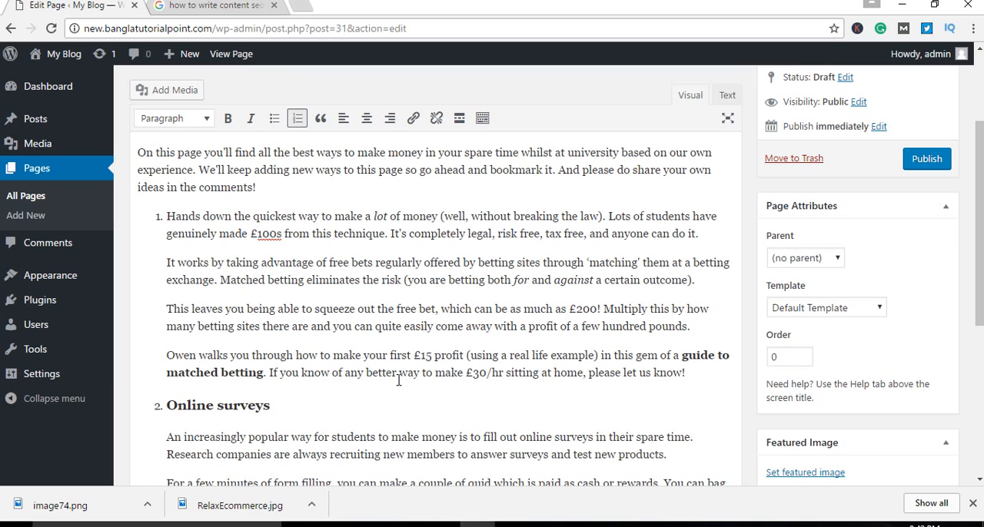
Step: Search Google for "how to write content" across all result types instead of images
click(219, 5)
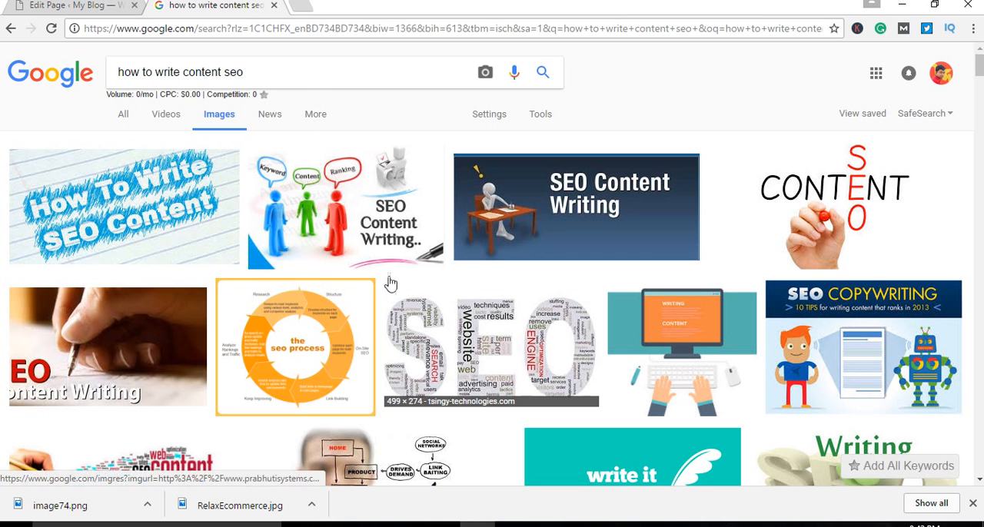
triple_click(192, 71)
click(126, 115)
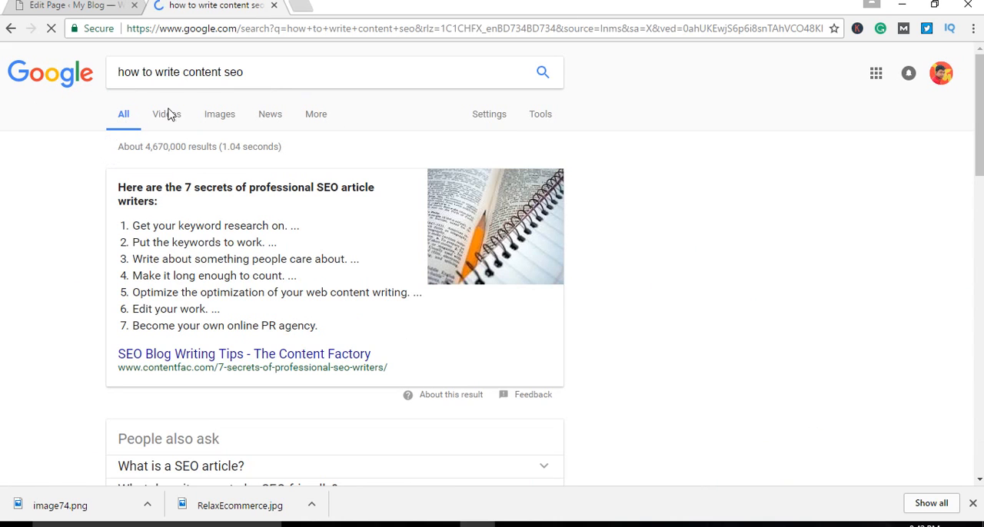
click(309, 73)
key(BackSpace)
key(BackSpace)
key(BackSpace)
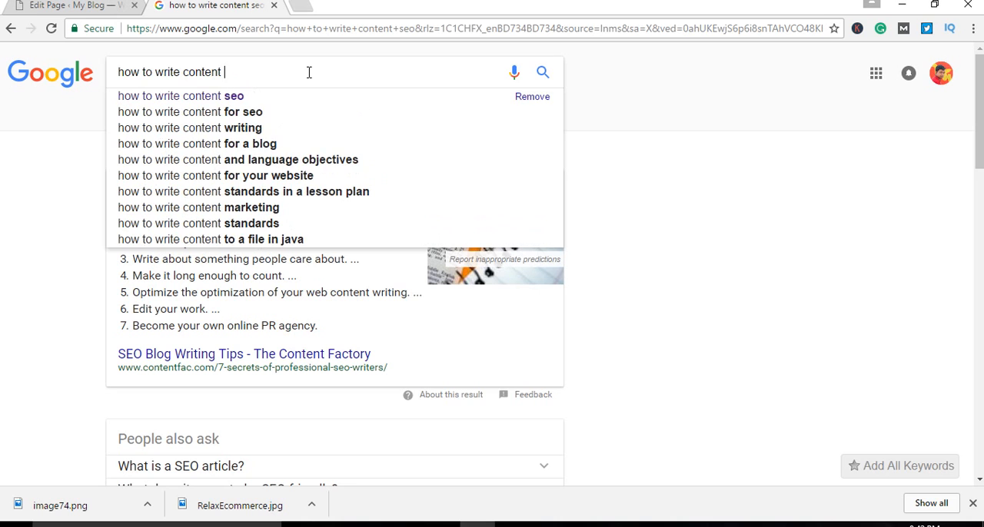
key(Return)
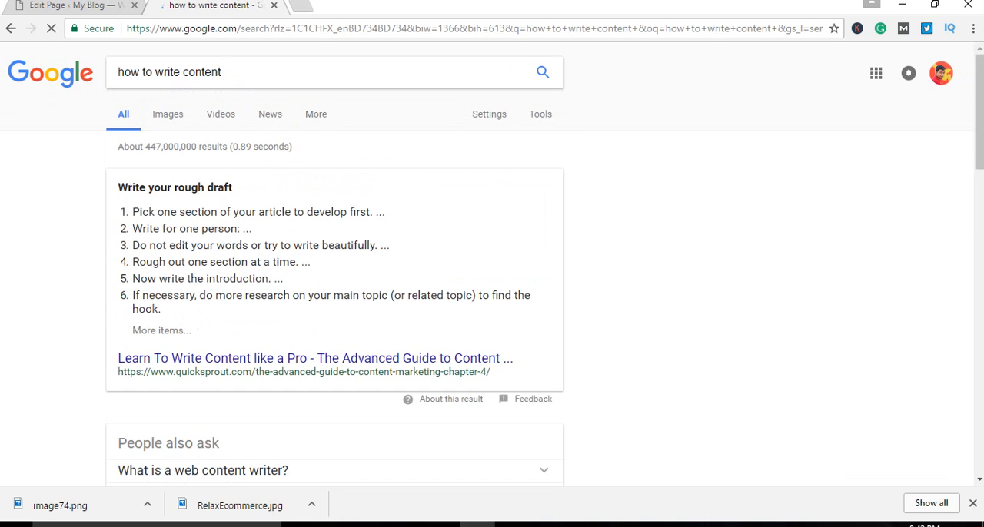
Step: Look through the search results for "how to write content", including the related questions and image results
scroll(20, 241, down, 5)
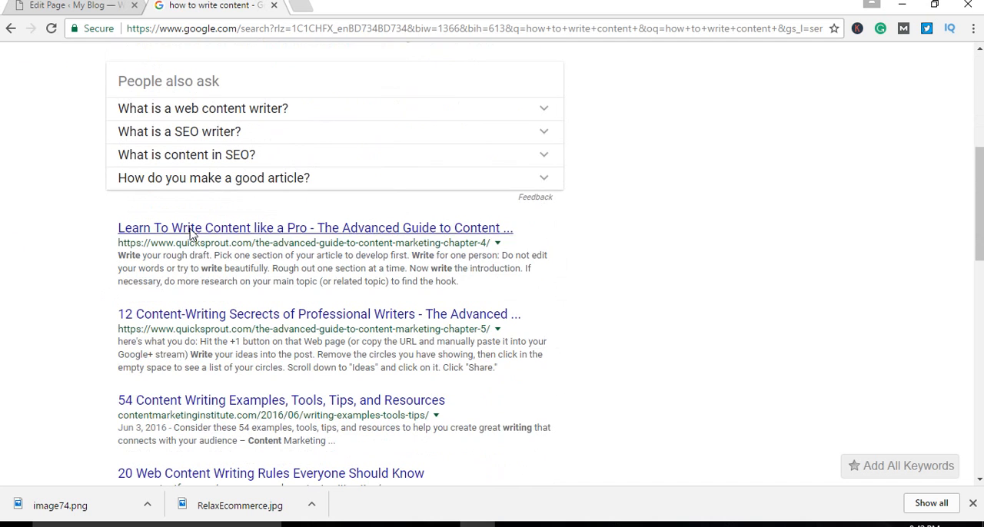
scroll(206, 319, down, 3)
scroll(95, 115, up, 2)
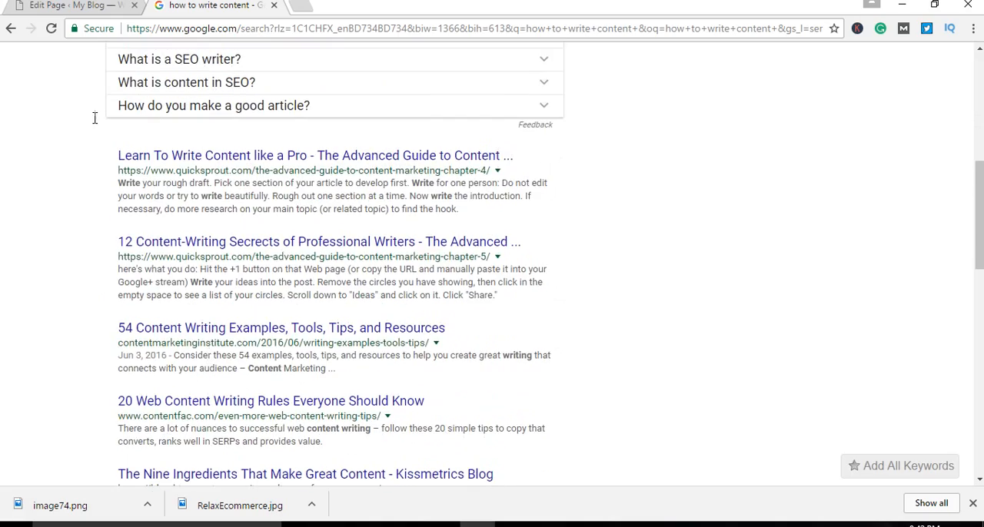
scroll(94, 114, up, 1)
scroll(95, 114, down, 8)
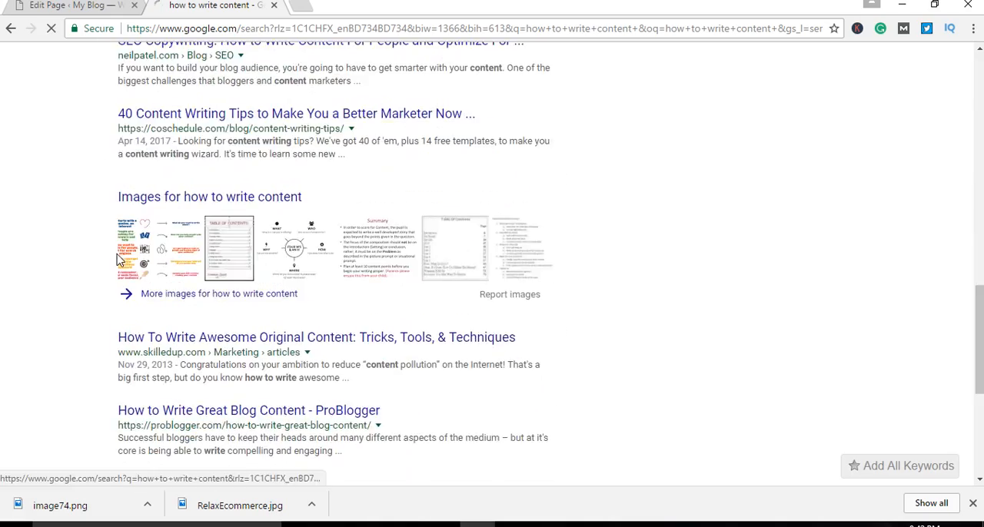
scroll(116, 259, up, 6)
scroll(116, 260, up, 4)
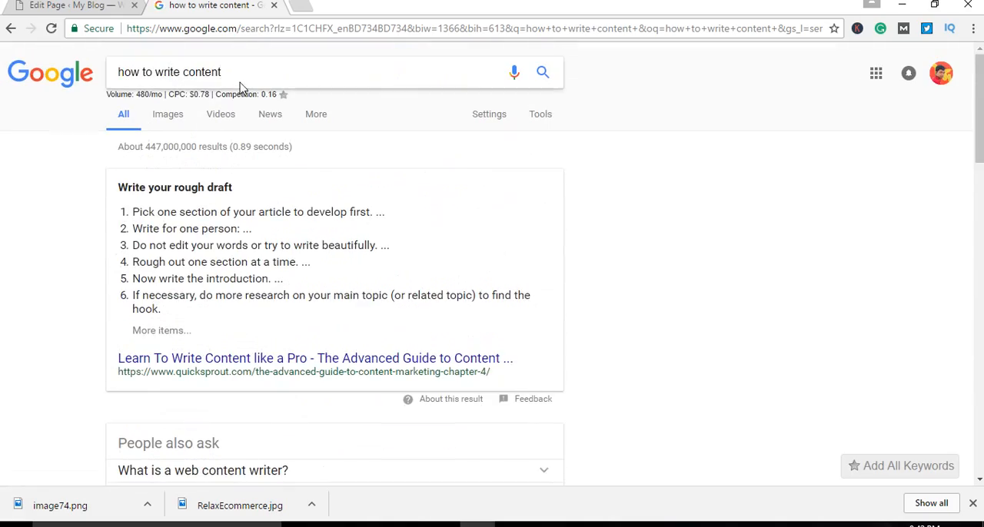
Step: Highlight the search phrase "how to write content" and compare it with the titles of the listed results
drag(221, 73, 109, 66)
click(77, 204)
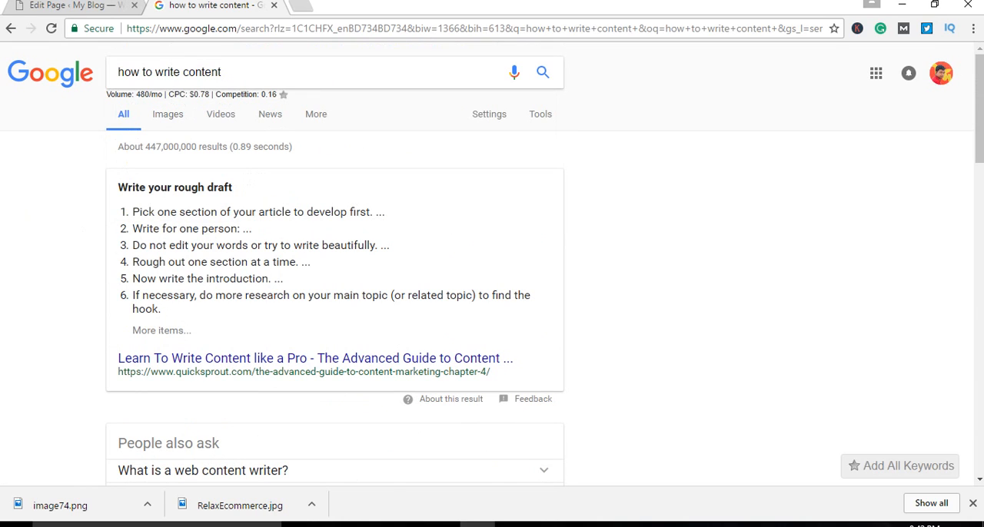
drag(238, 70, 109, 76)
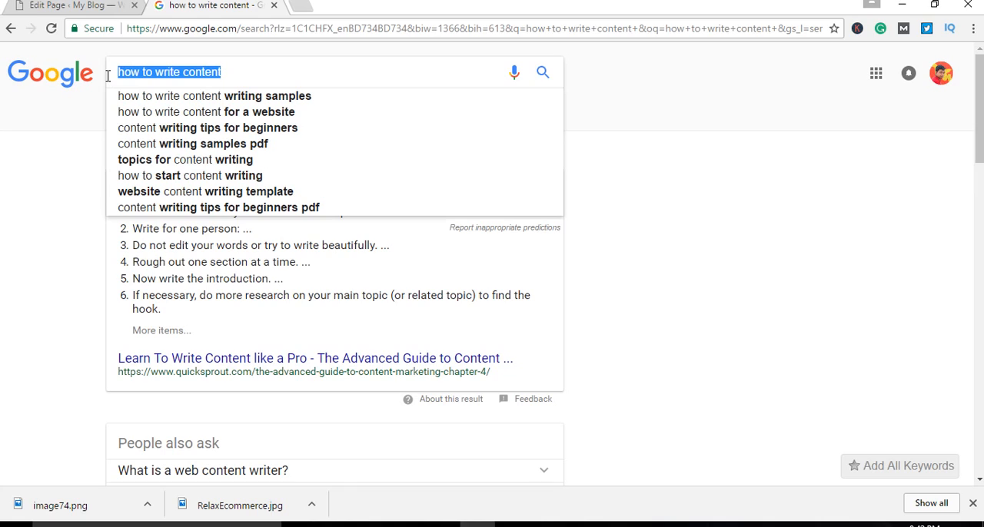
click(72, 191)
scroll(81, 200, down, 5)
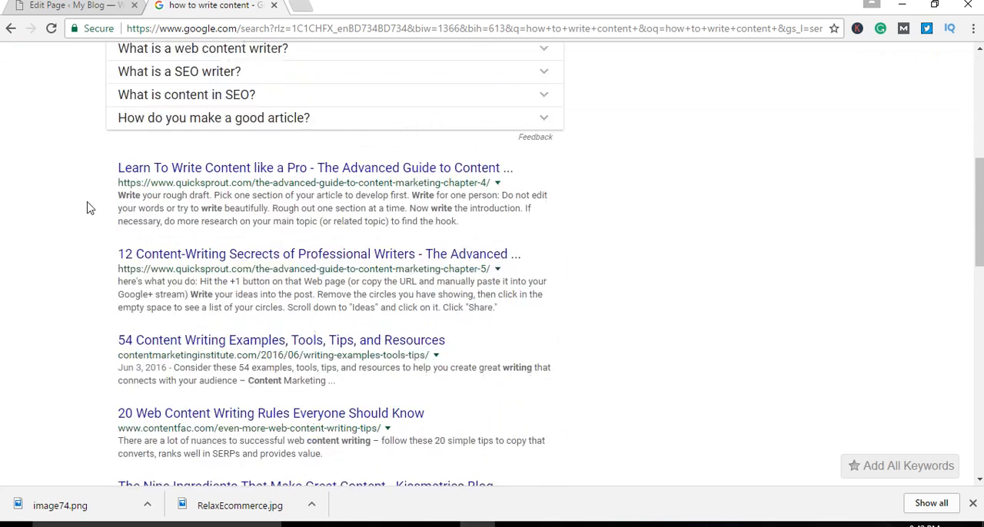
scroll(82, 239, down, 4)
scroll(83, 244, up, 5)
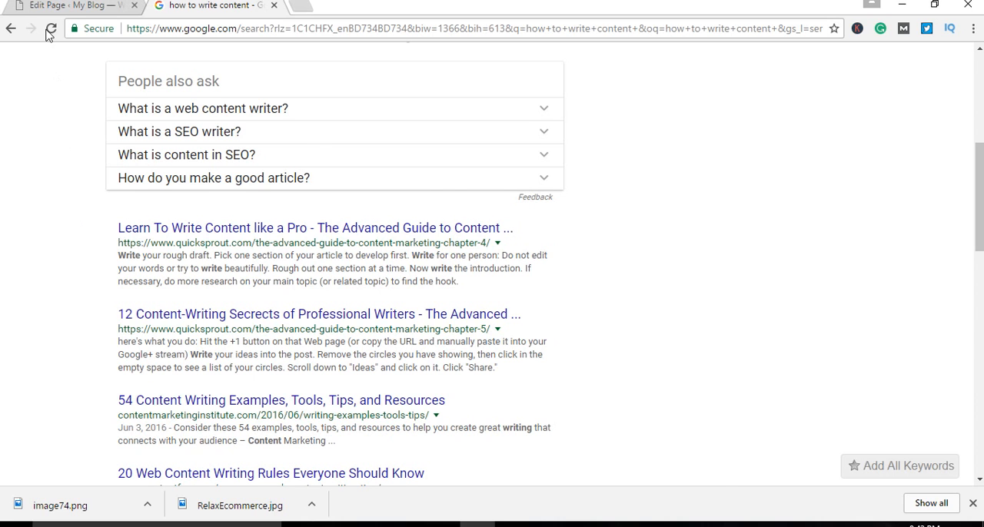
Step: Return to the "make money" page draft and look over its title and body text
click(60, 6)
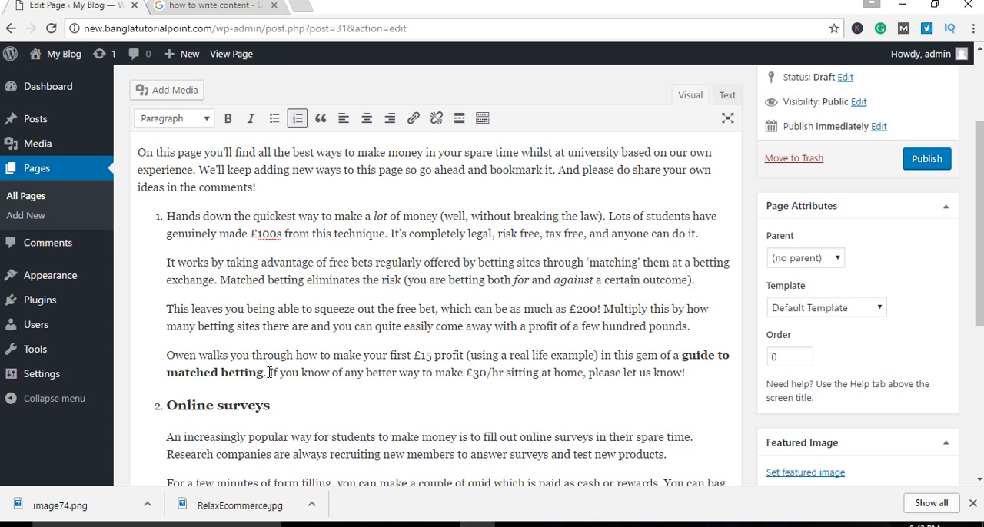
scroll(268, 371, down, 3)
scroll(271, 372, up, 4)
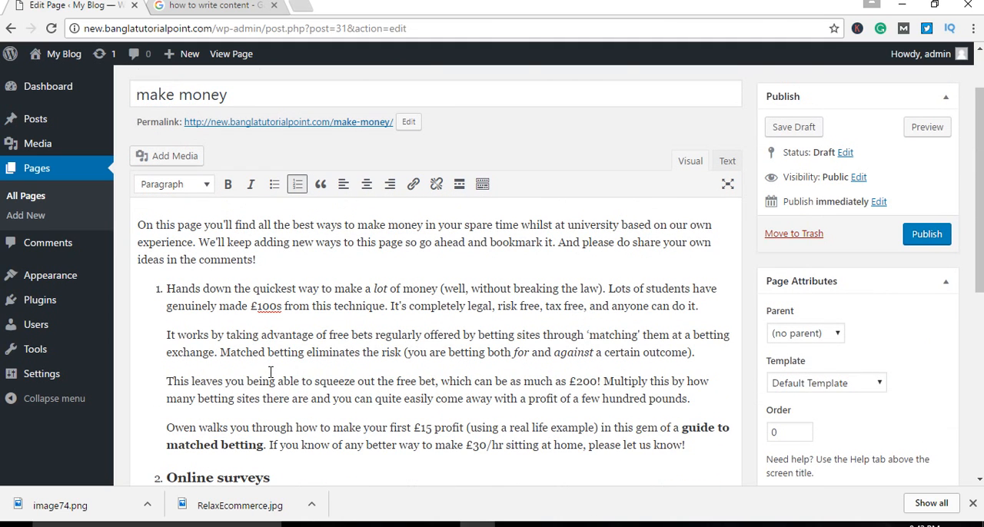
Step: Go back to the Google results and examine the first Quick Sprout result's title and URL by highlighting each
click(206, 7)
scroll(300, 311, down, 1)
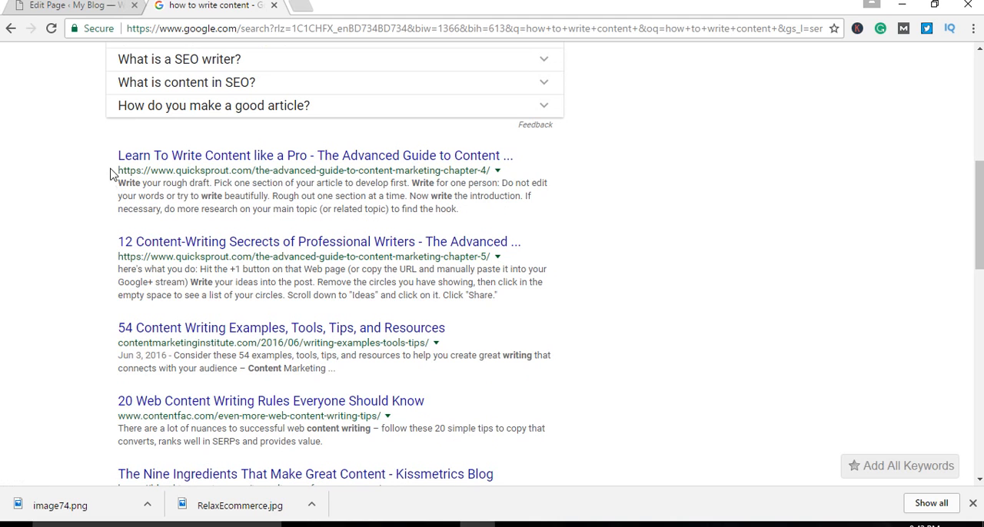
scroll(254, 366, up, 5)
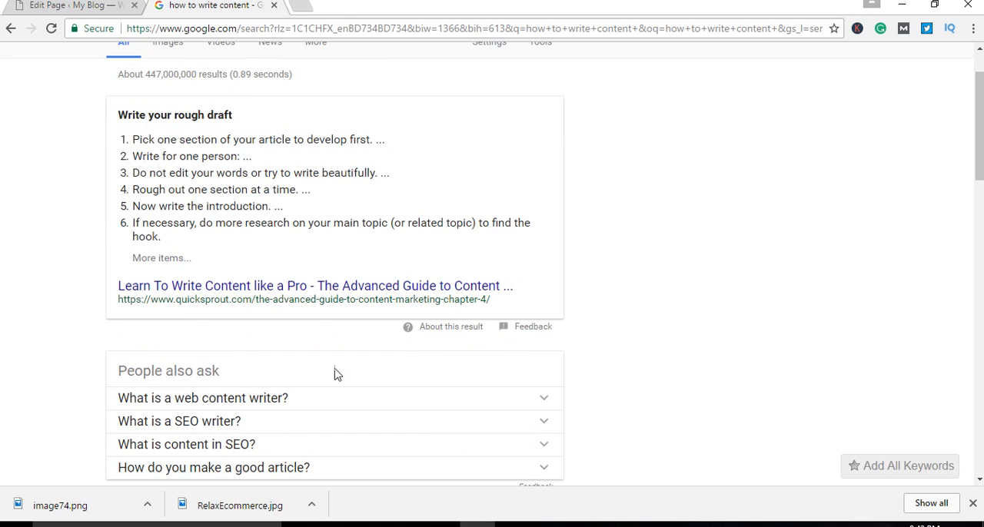
scroll(335, 374, down, 5)
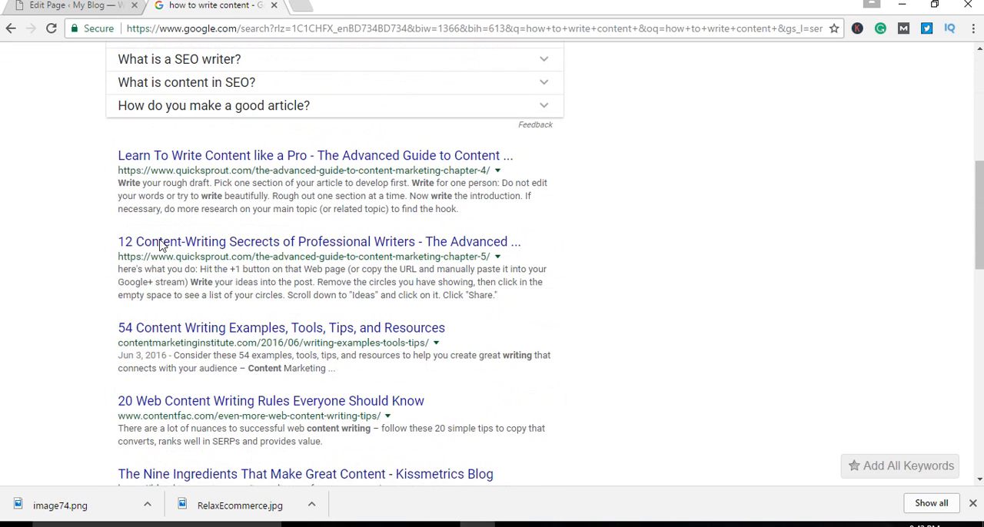
drag(112, 147, 508, 148)
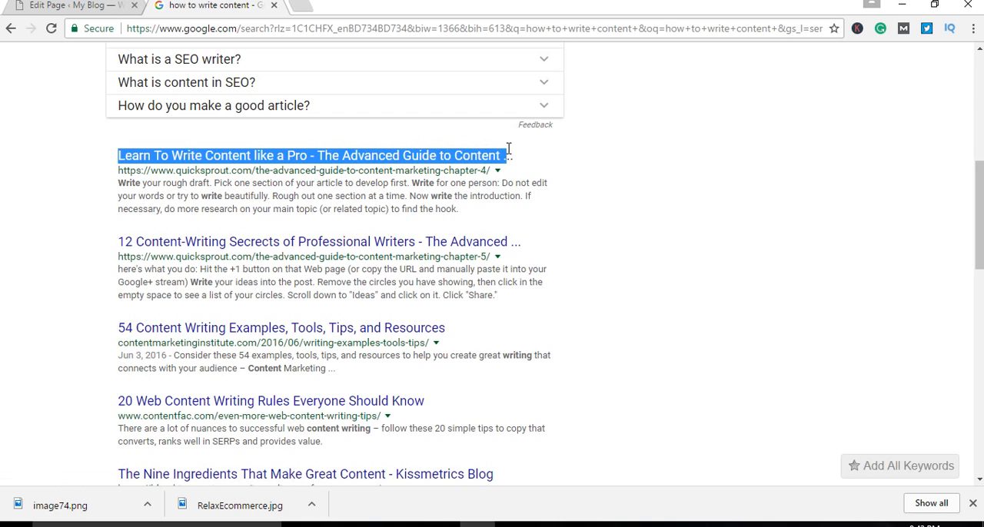
click(79, 196)
drag(119, 170, 489, 170)
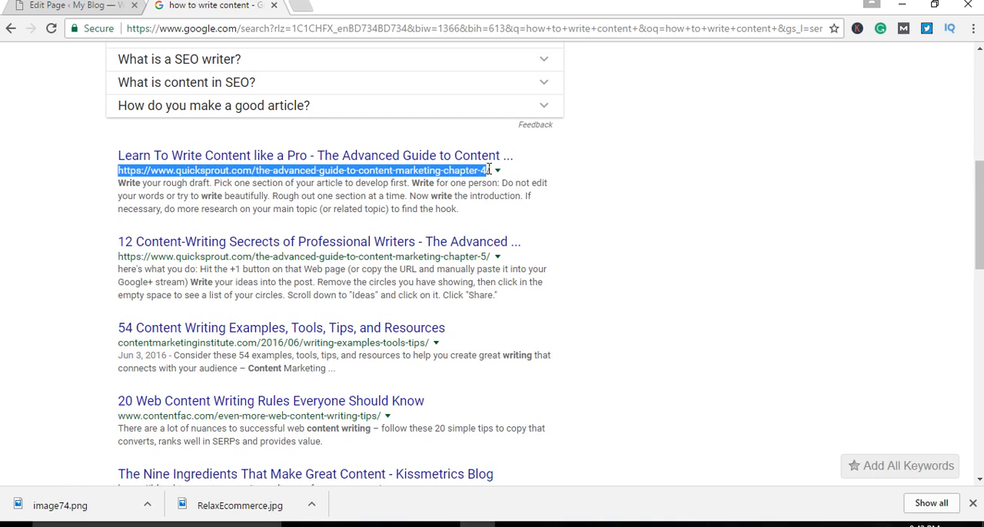
click(57, 209)
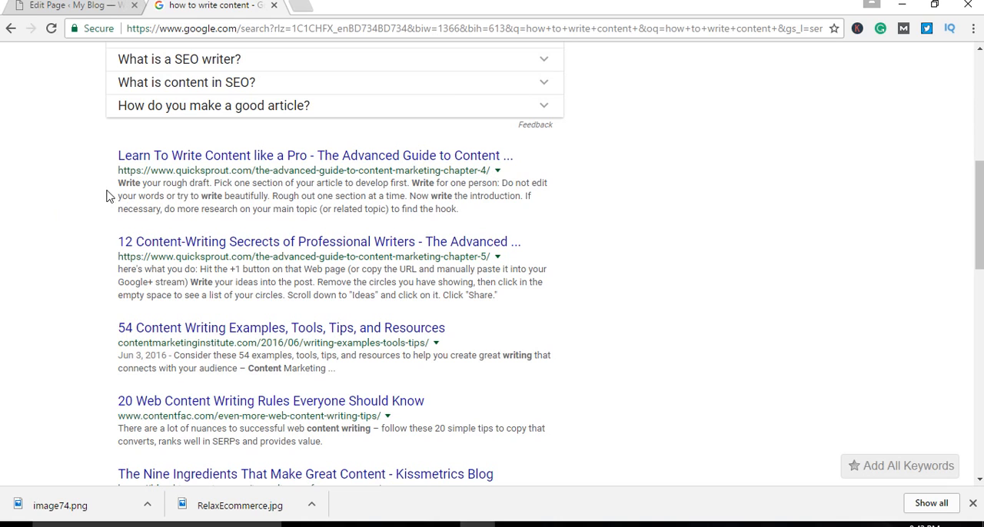
Step: Examine the description of the first Quick Sprout result by highlighting its text, and clear the highlight
drag(119, 185, 475, 215)
click(25, 235)
scroll(54, 254, up, 3)
Step: Examine the URL and description of the Kissmetrics result "The Nine Ingredients That Make Great Content" by highlighting each
scroll(60, 256, down, 3)
scroll(60, 256, down, 2)
scroll(60, 256, down, 5)
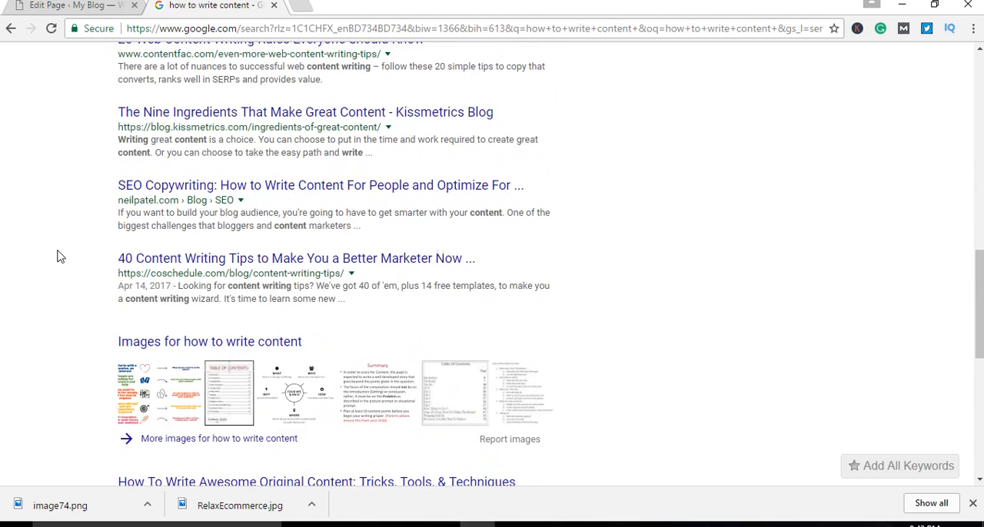
scroll(60, 255, up, 4)
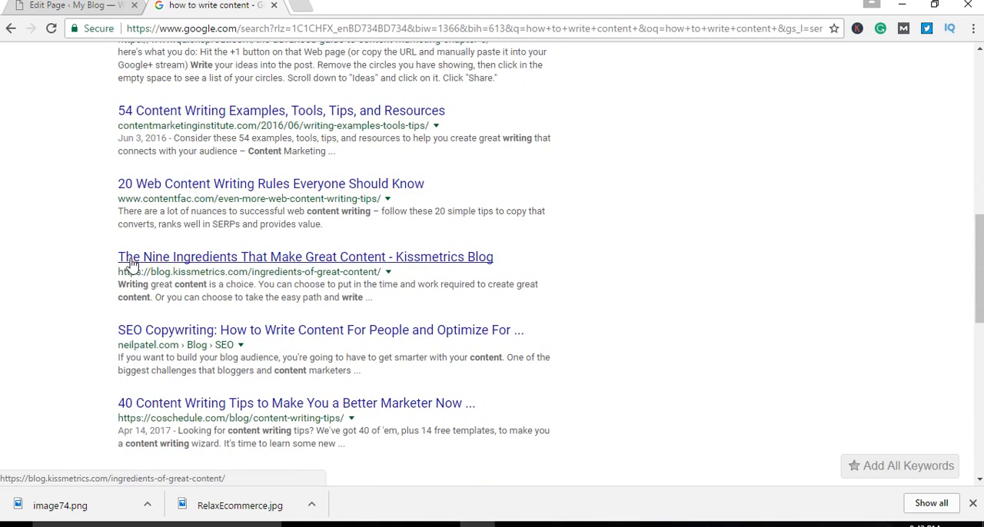
drag(115, 274, 416, 284)
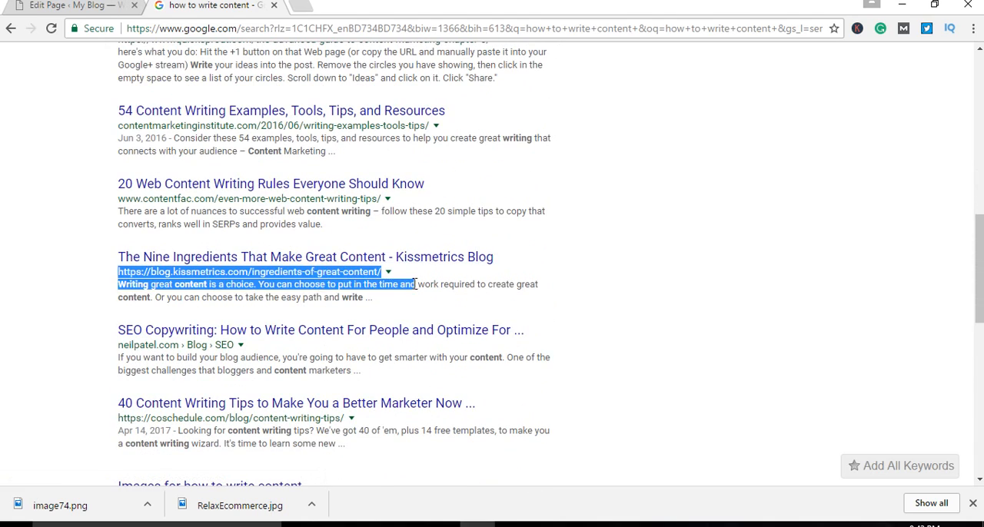
drag(126, 286, 366, 298)
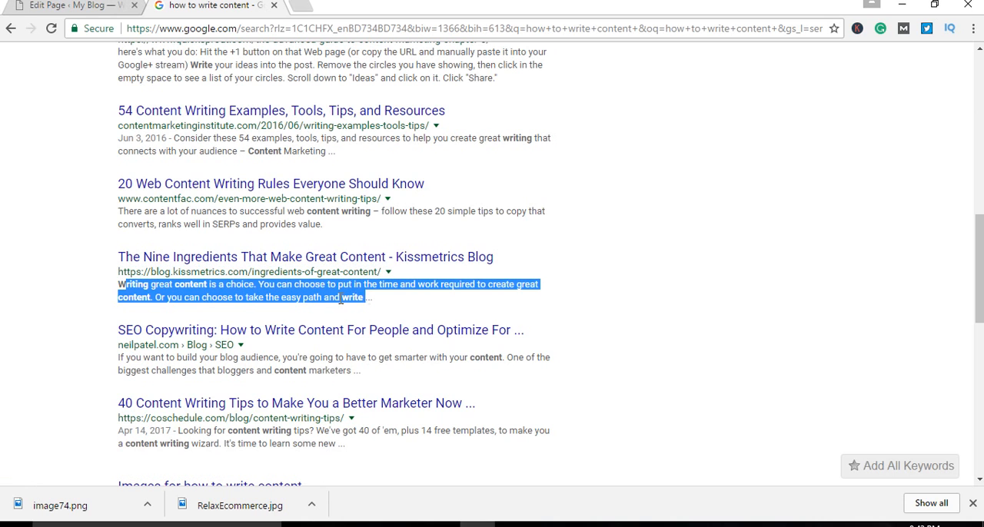
click(46, 297)
Step: Compare the search phrase "how to write content" with the featured snippet and the titles, URLs and descriptions of the listed results
scroll(45, 298, up, 5)
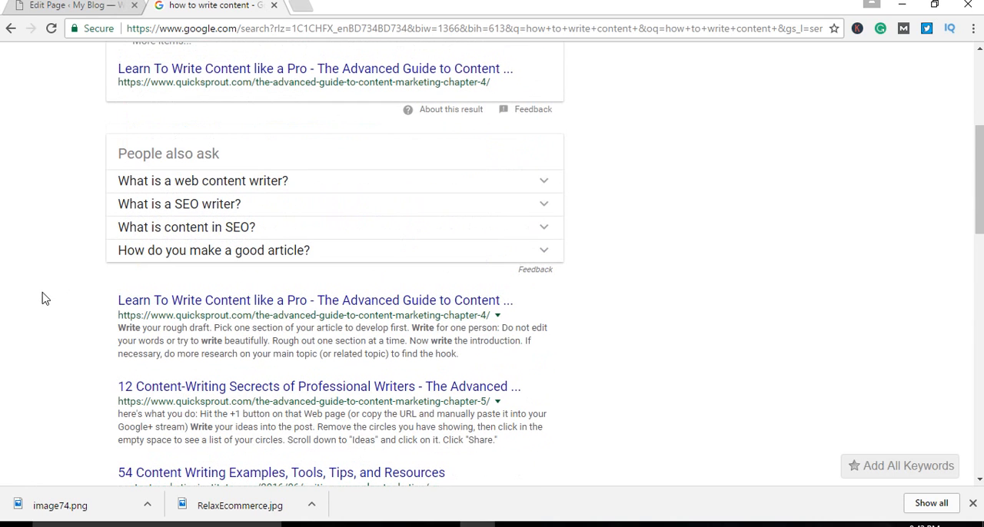
scroll(43, 298, down, 2)
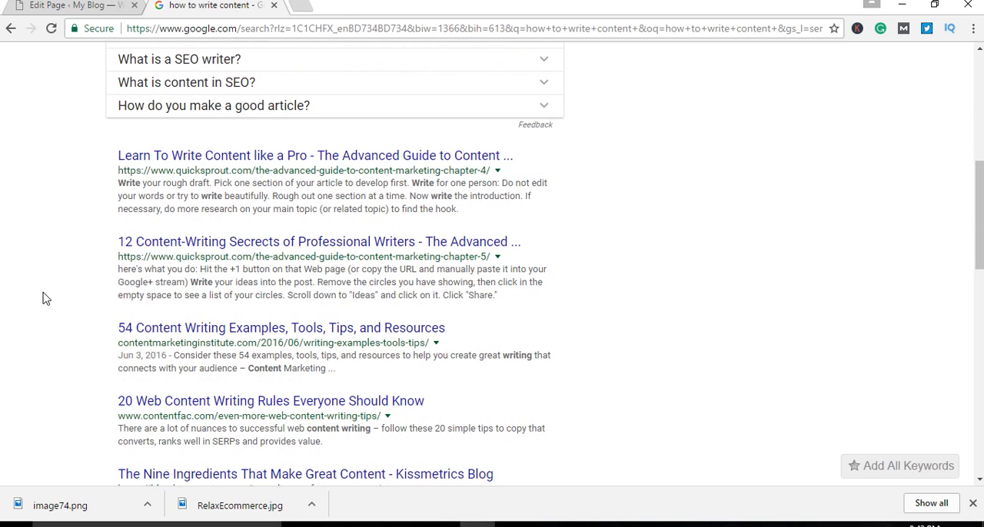
scroll(44, 298, up, 2)
scroll(45, 298, down, 1)
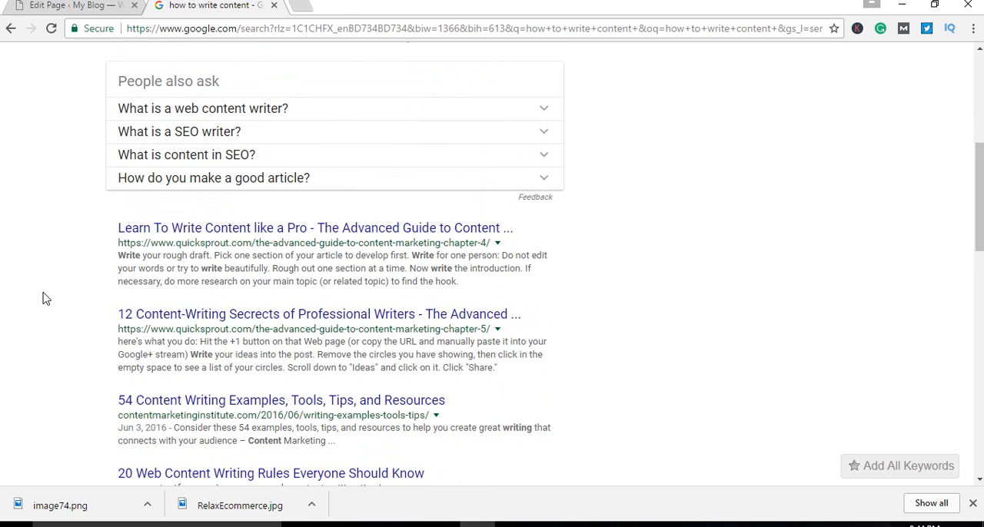
scroll(45, 298, down, 1)
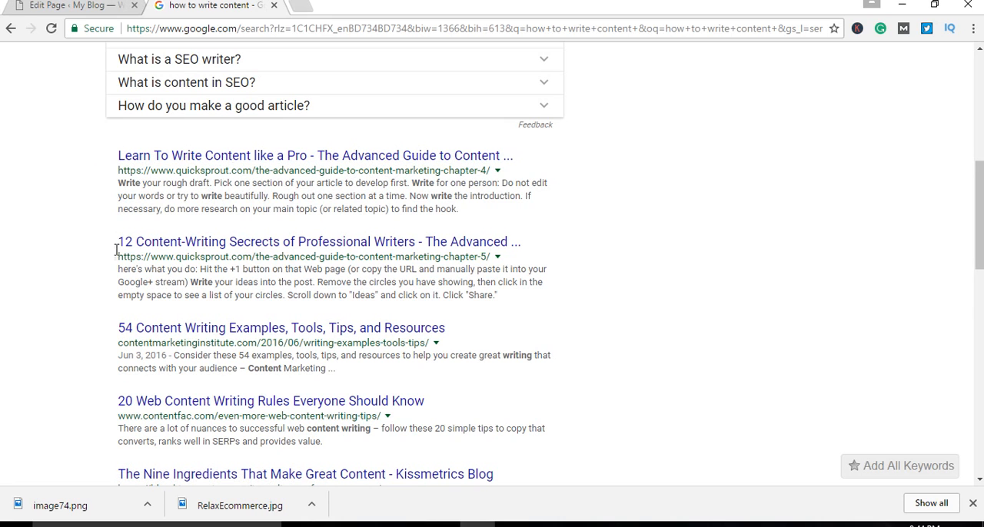
scroll(116, 250, up, 6)
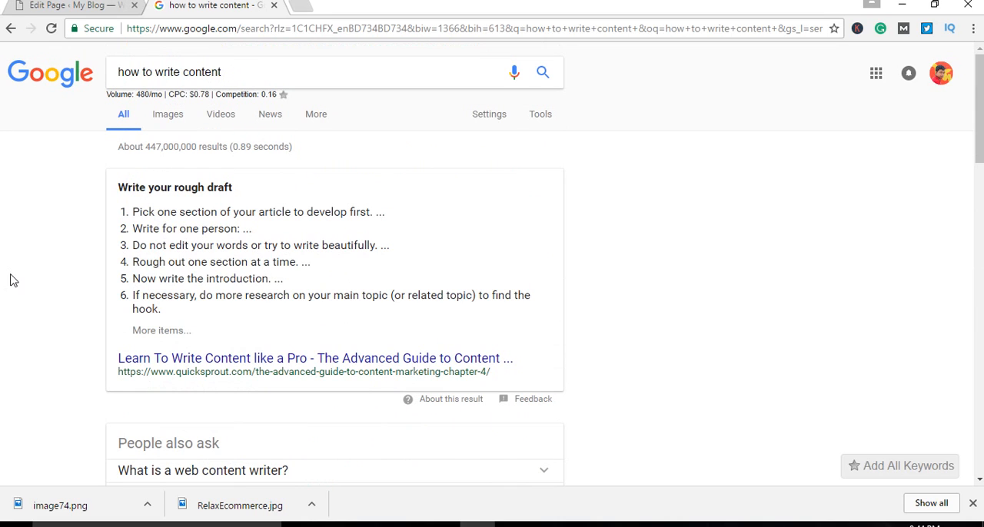
scroll(356, 266, down, 8)
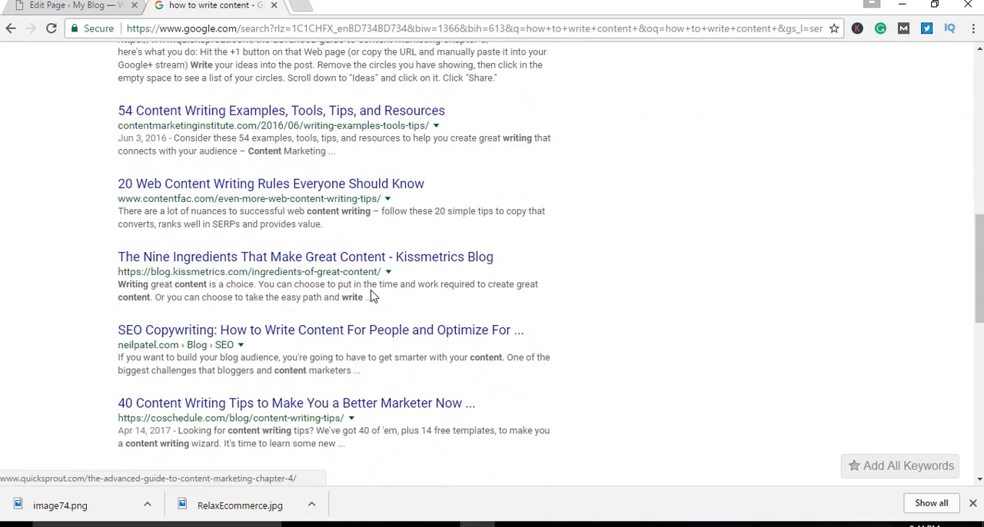
scroll(372, 296, up, 5)
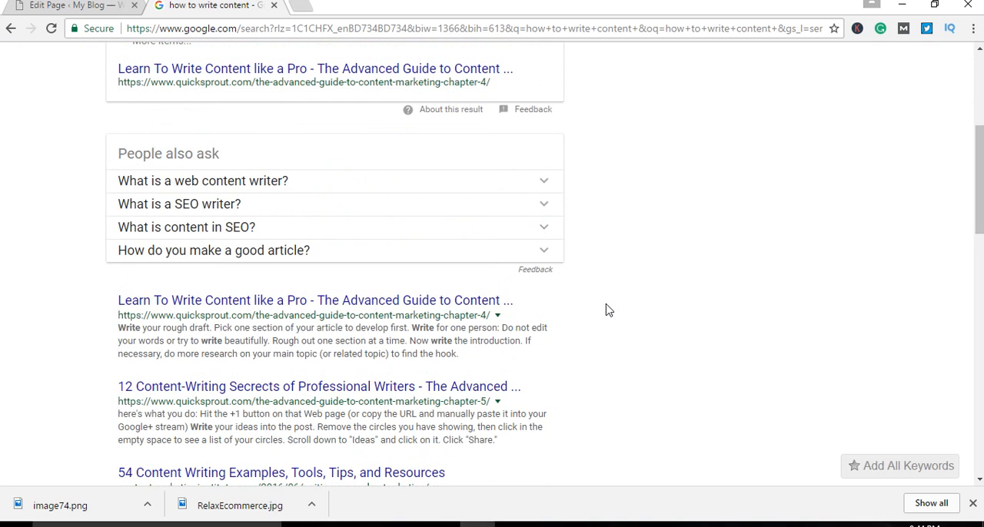
scroll(606, 309, up, 2)
scroll(606, 310, up, 2)
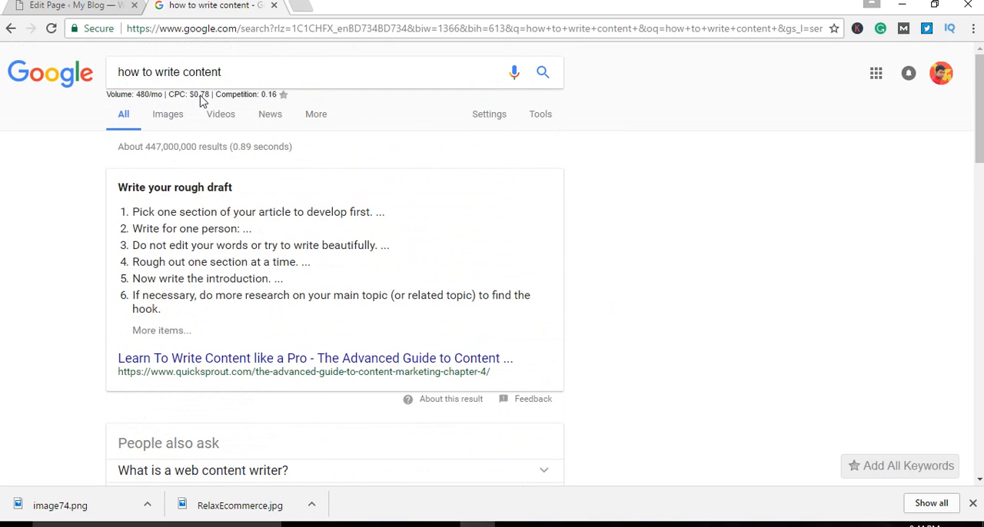
scroll(22, 278, down, 5)
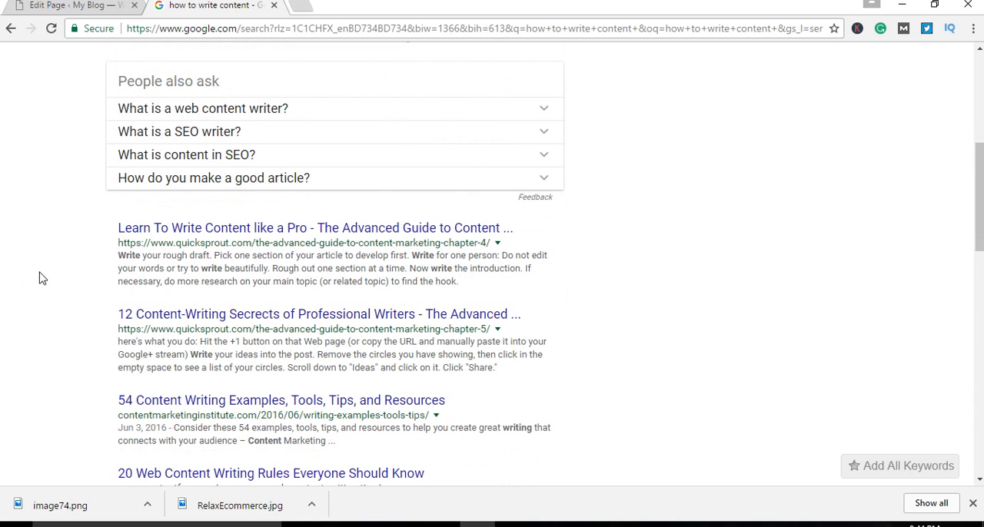
scroll(42, 278, down, 1)
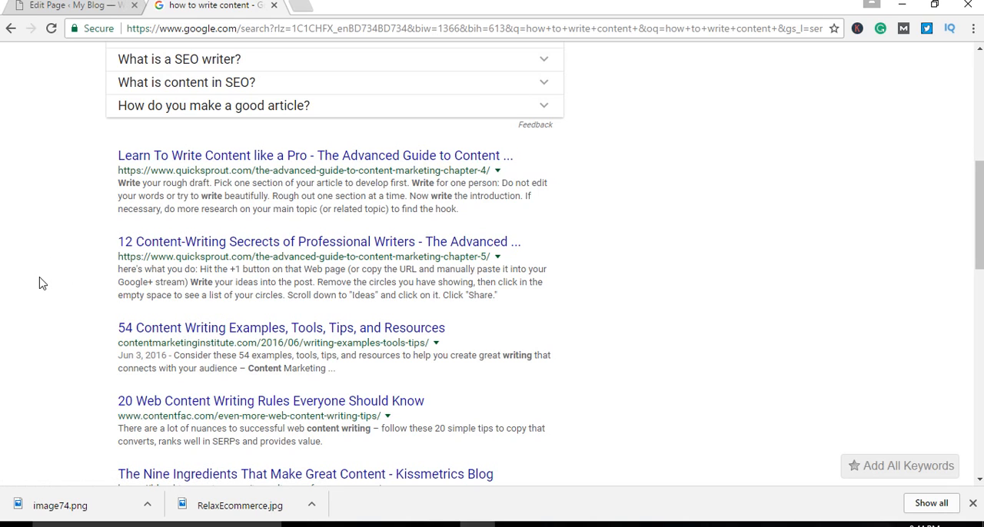
Step: Highlight the title, URL and description of "Learn To Write Content like a Pro" and compare the listing with the search phrase
drag(109, 151, 533, 195)
click(534, 195)
scroll(15, 219, down, 1)
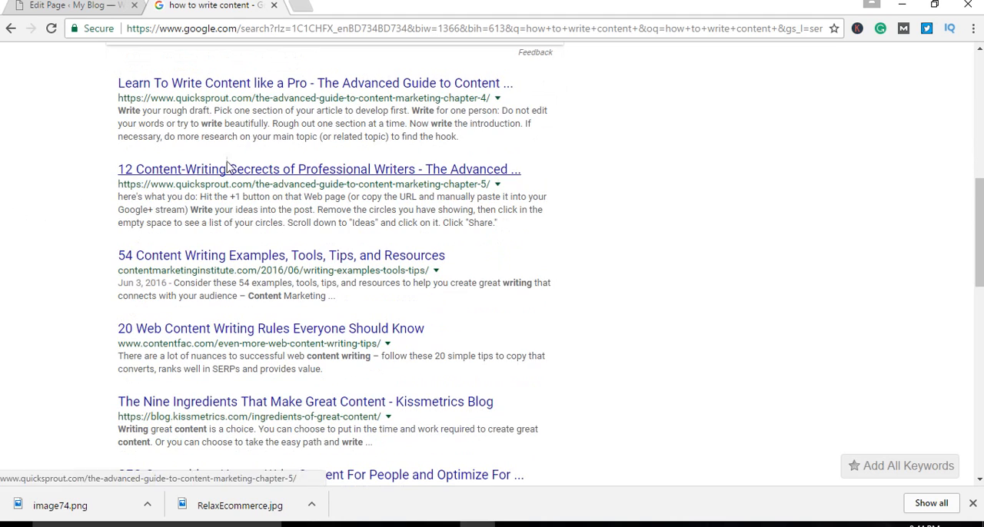
scroll(419, 135, up, 1)
scroll(418, 135, up, 5)
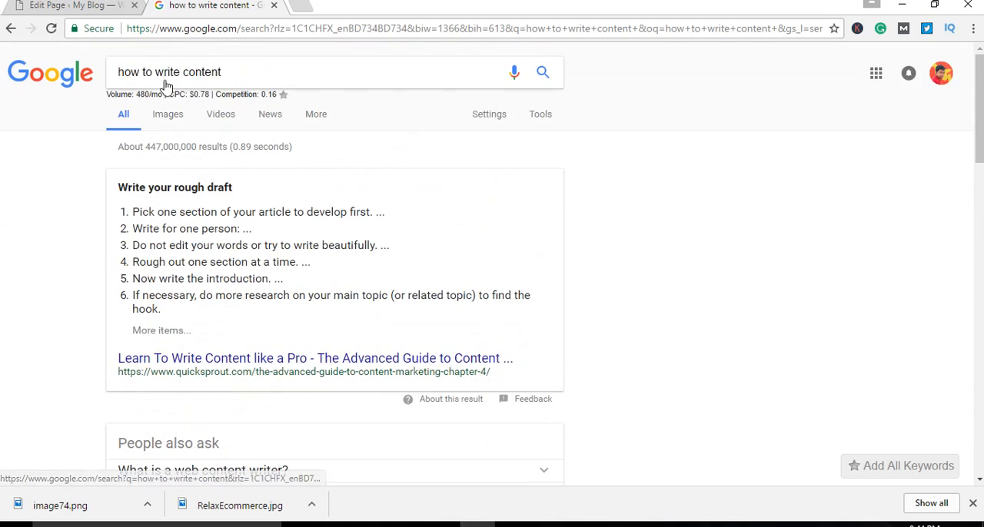
scroll(143, 257, down, 1)
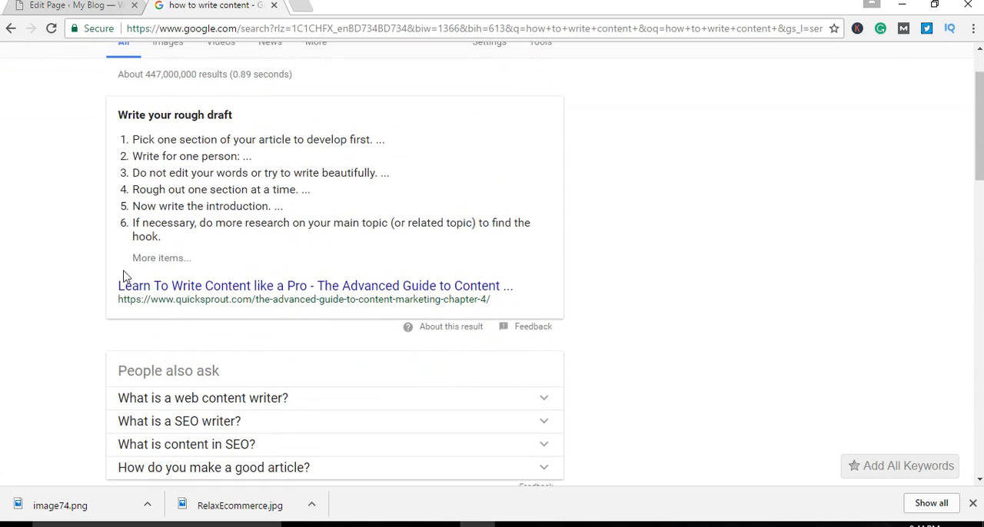
scroll(127, 279, down, 4)
scroll(182, 246, down, 1)
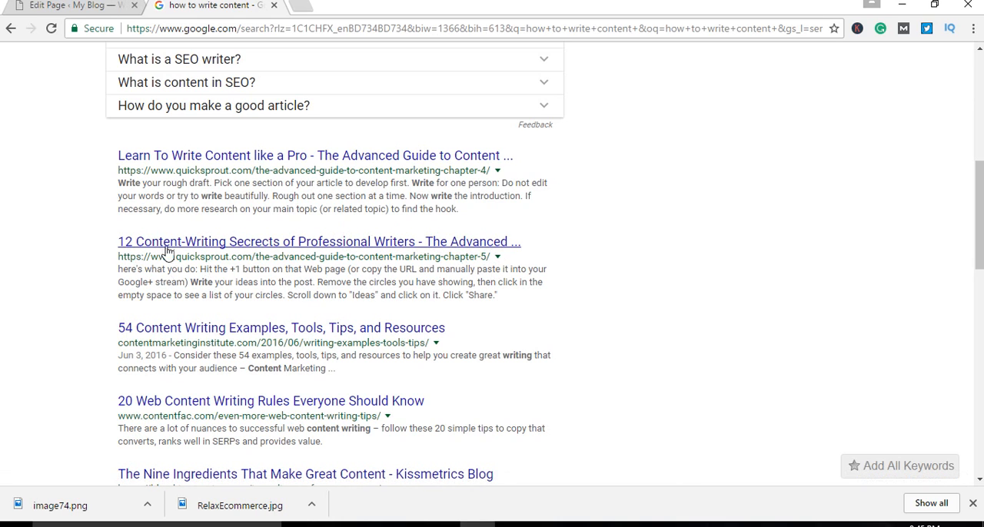
Step: Highlight the title of the second Quick Sprout result, on 12 content-writing secrets, and compare it with the search phrase
drag(111, 238, 522, 244)
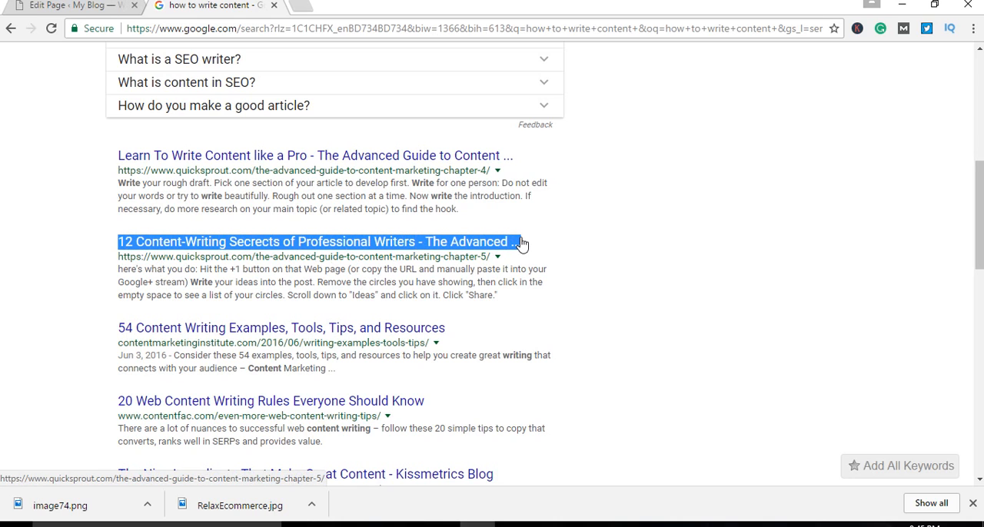
click(68, 287)
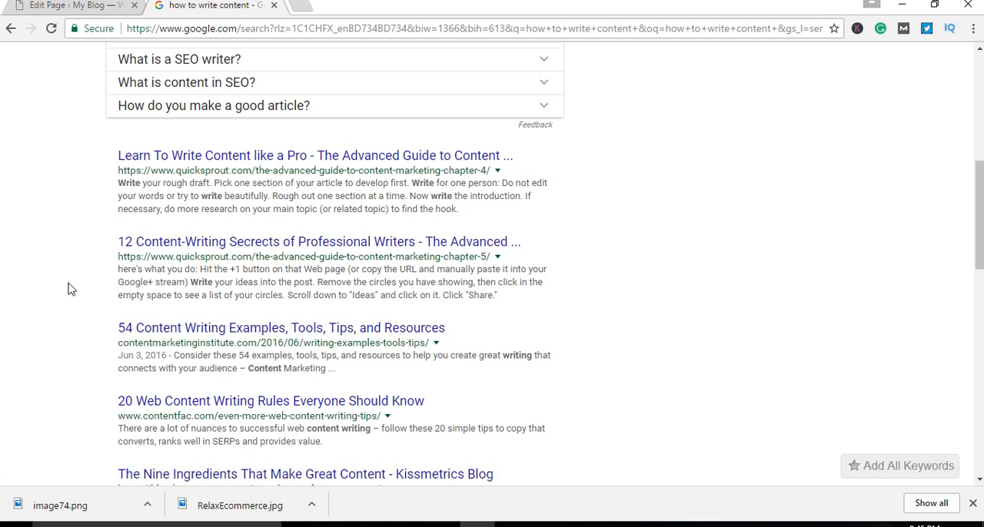
scroll(69, 288, up, 4)
scroll(68, 289, up, 2)
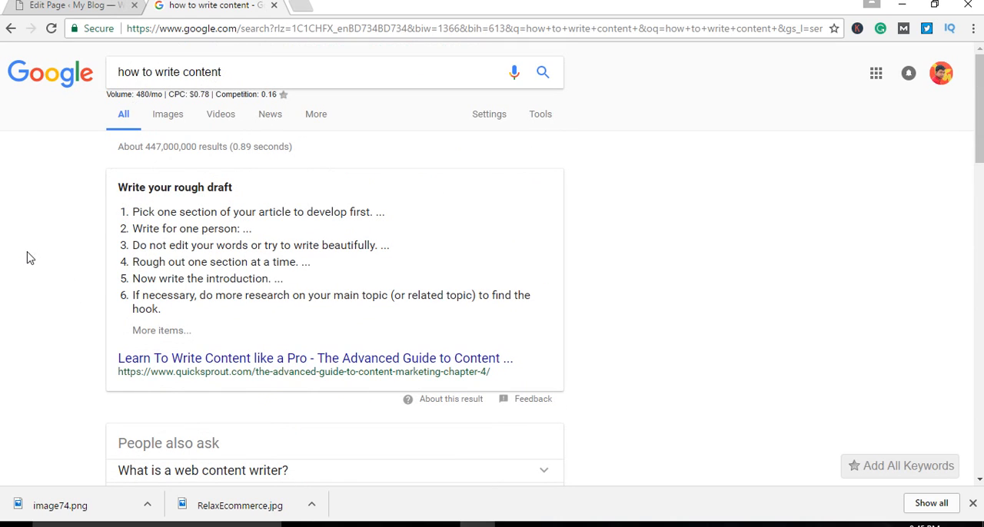
scroll(30, 258, down, 5)
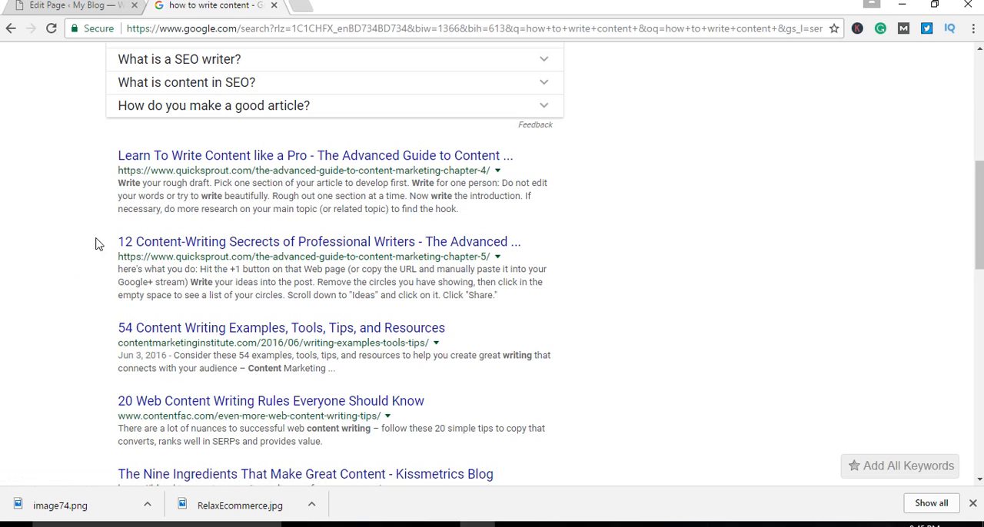
drag(109, 242, 520, 224)
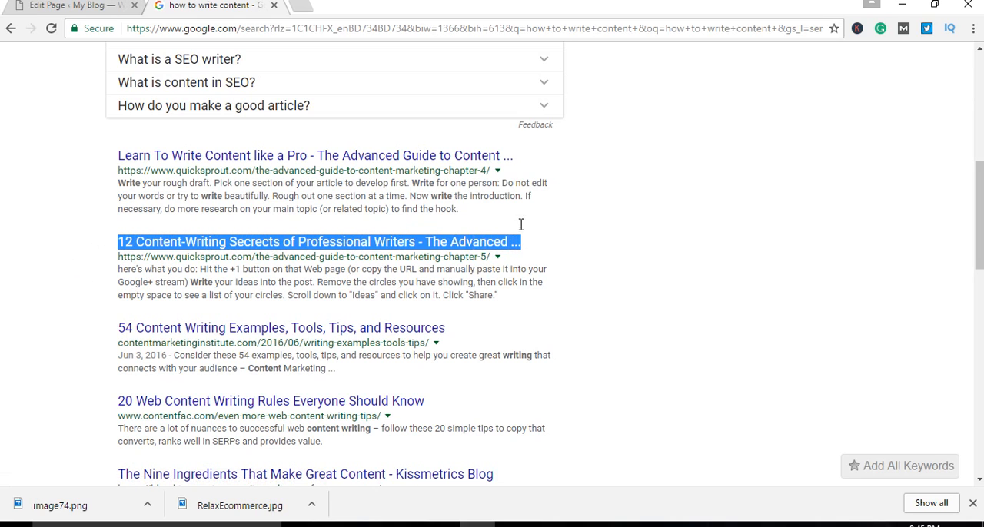
click(71, 286)
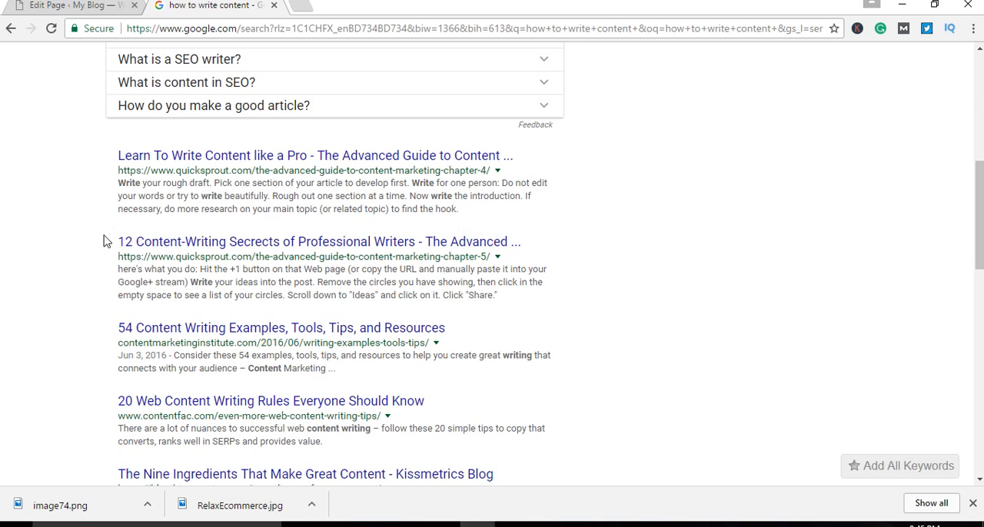
Step: Examine the second Quick Sprout result's title together with its chapter-5 URL by highlighting each in turn
drag(106, 242, 511, 241)
click(74, 297)
drag(118, 256, 493, 259)
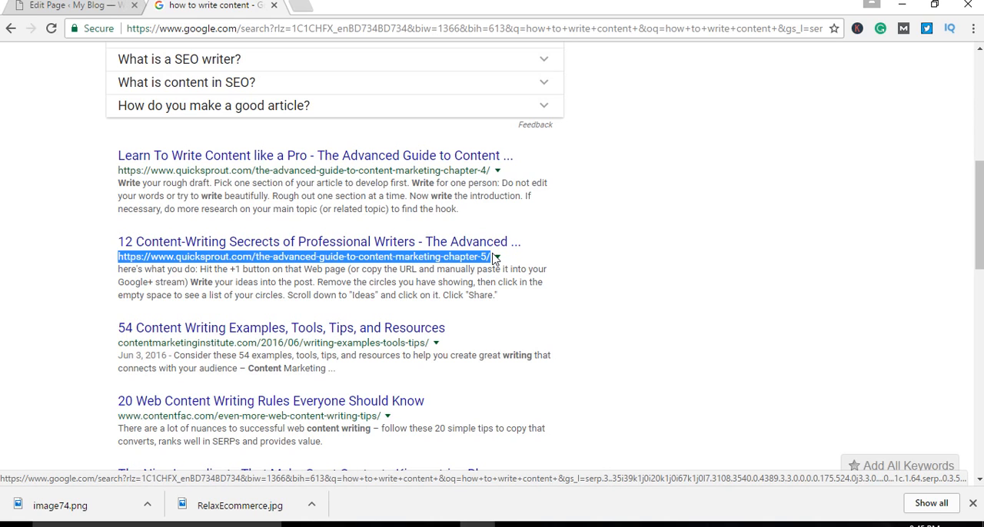
click(115, 286)
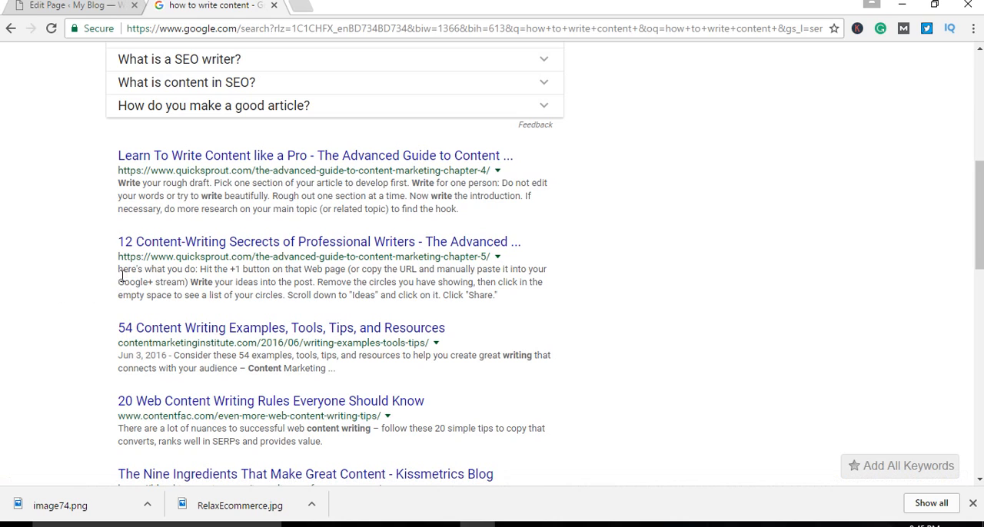
Step: Study the description under the second Quick Sprout result by highlighting its text, and compare it with the neighbouring results
drag(115, 272, 503, 294)
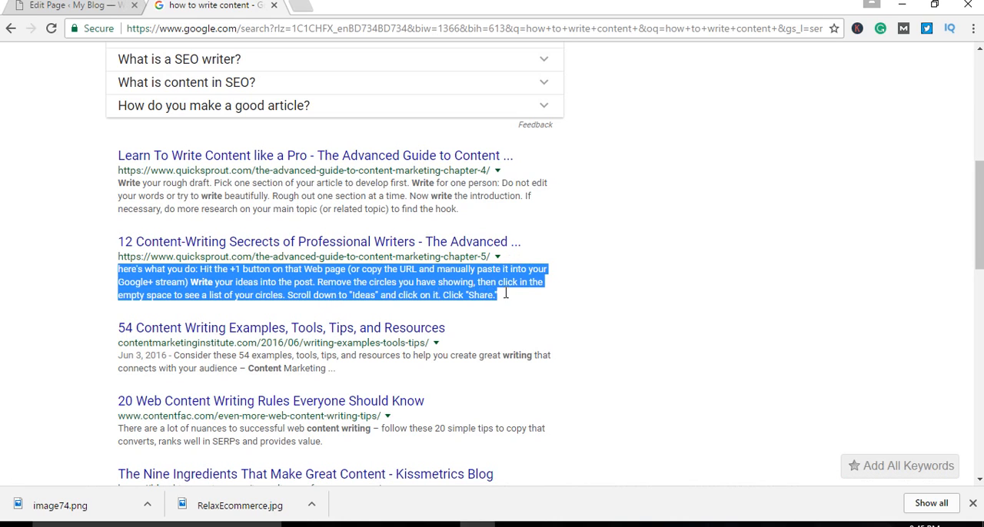
click(95, 292)
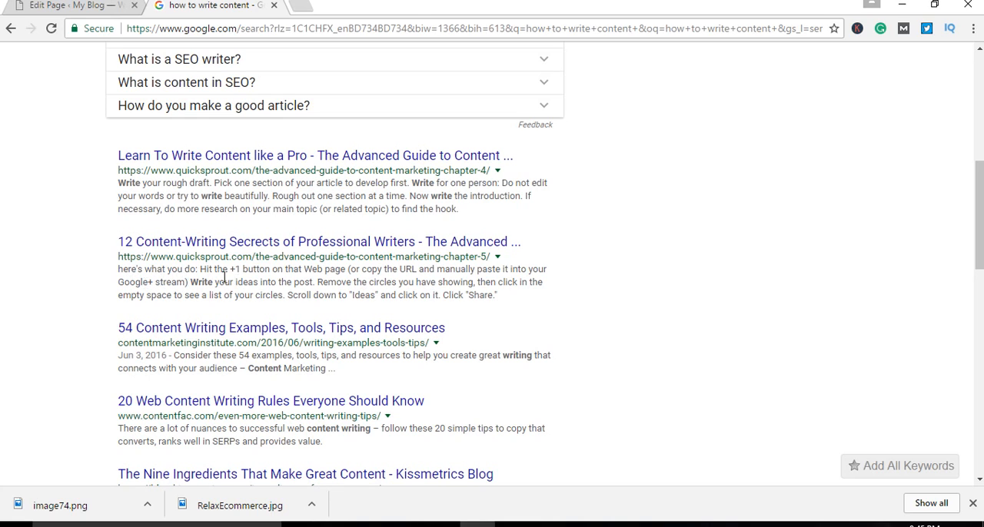
drag(324, 271, 270, 294)
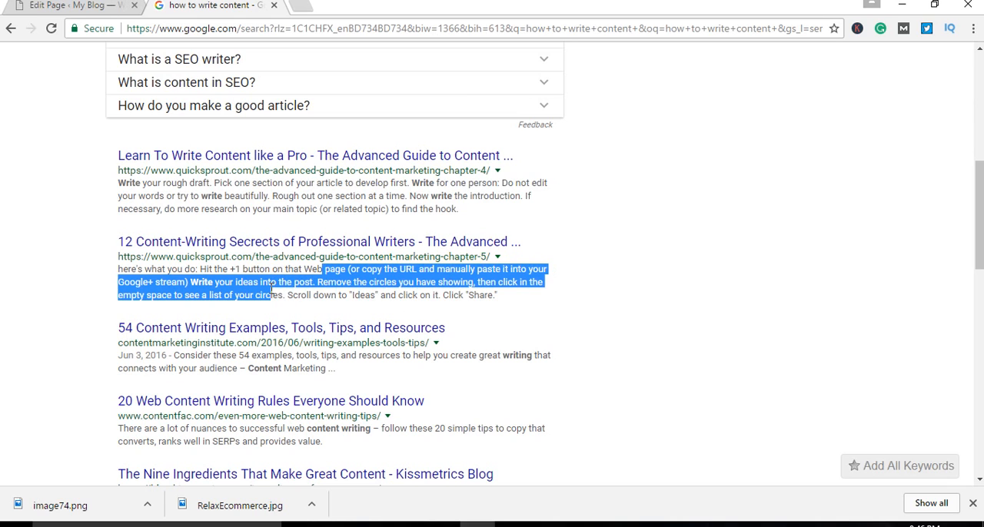
click(177, 278)
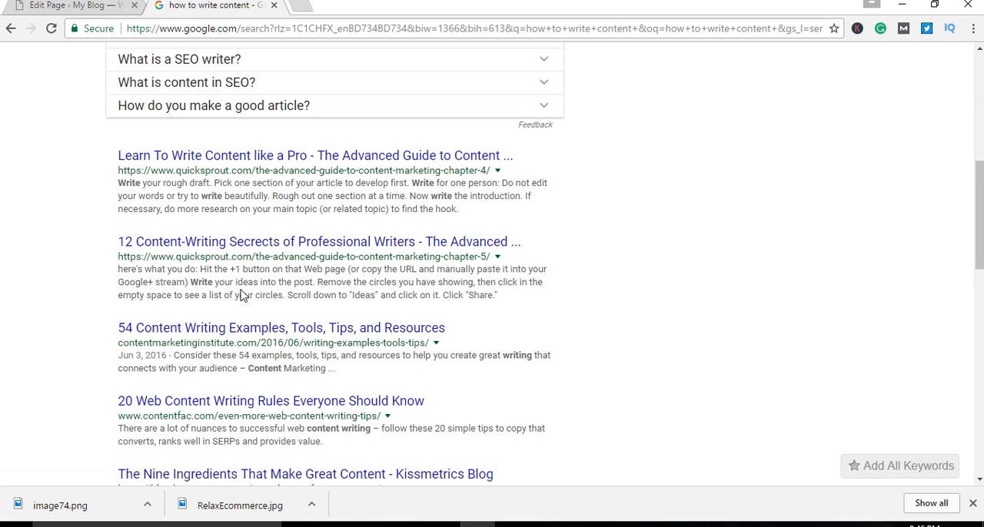
drag(117, 270, 490, 296)
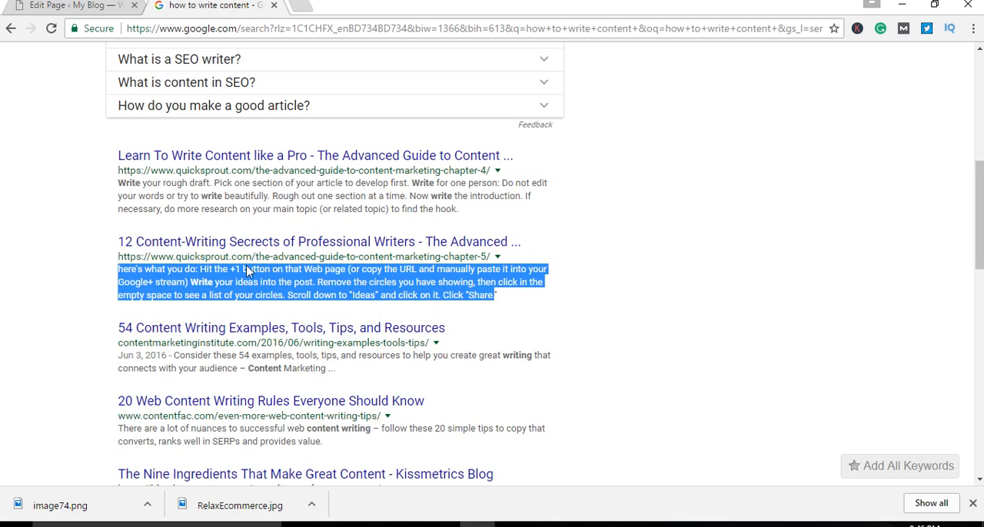
click(504, 294)
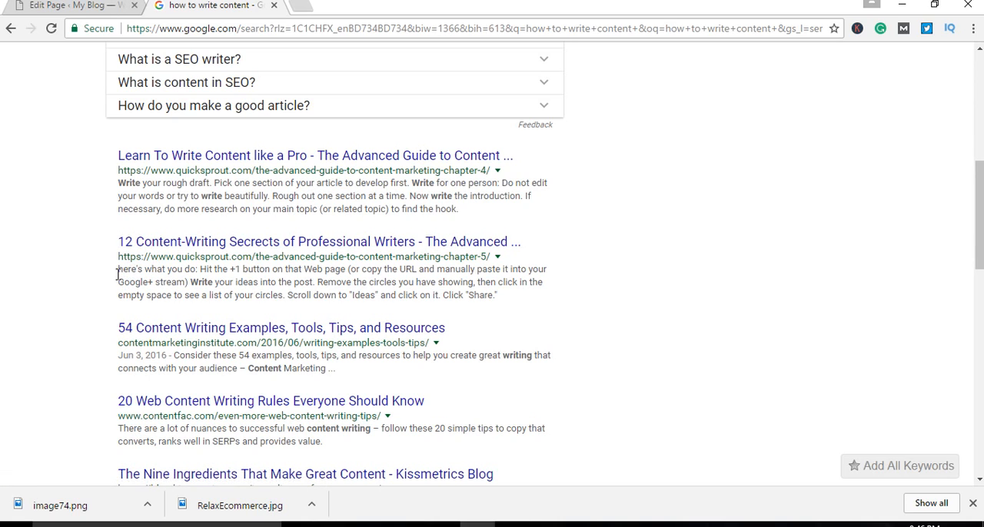
drag(116, 275, 500, 299)
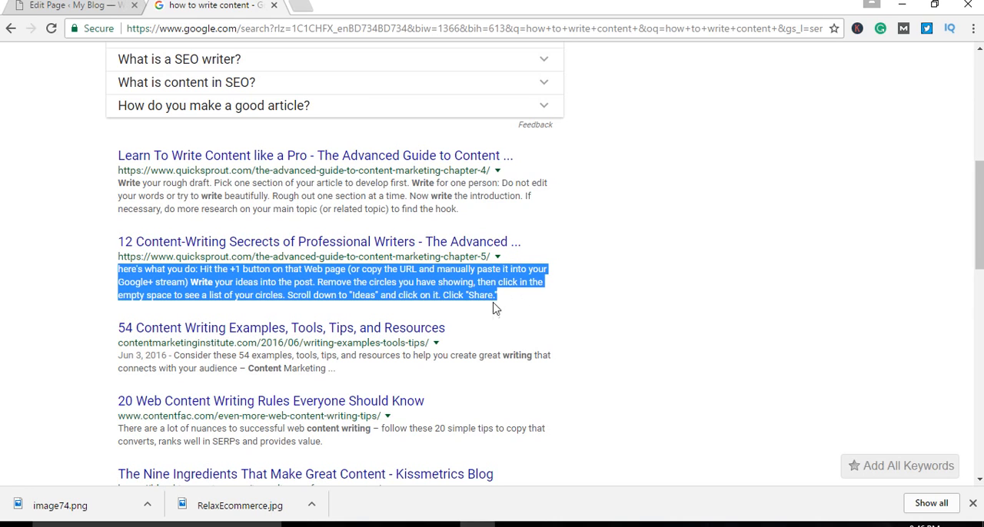
drag(495, 301, 118, 270)
scroll(259, 315, down, 2)
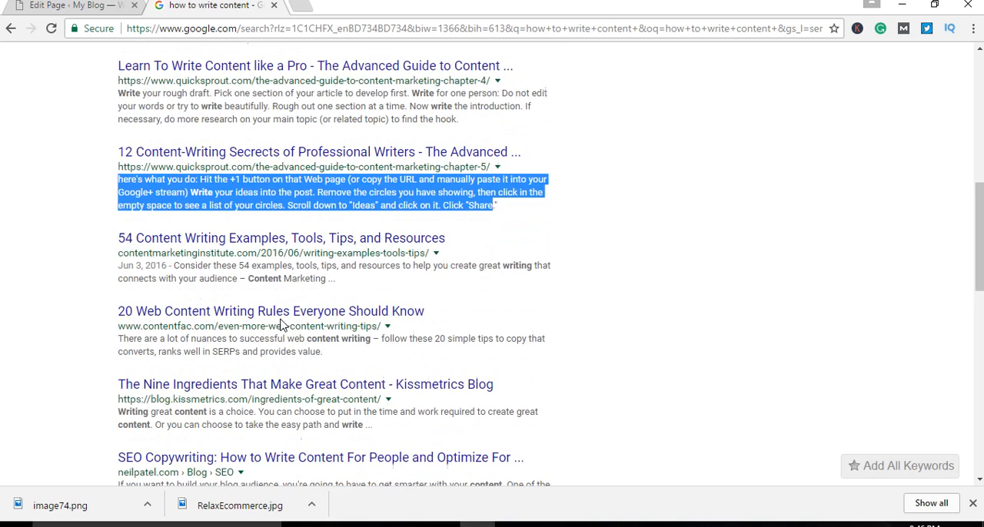
scroll(269, 323, up, 1)
scroll(282, 325, up, 1)
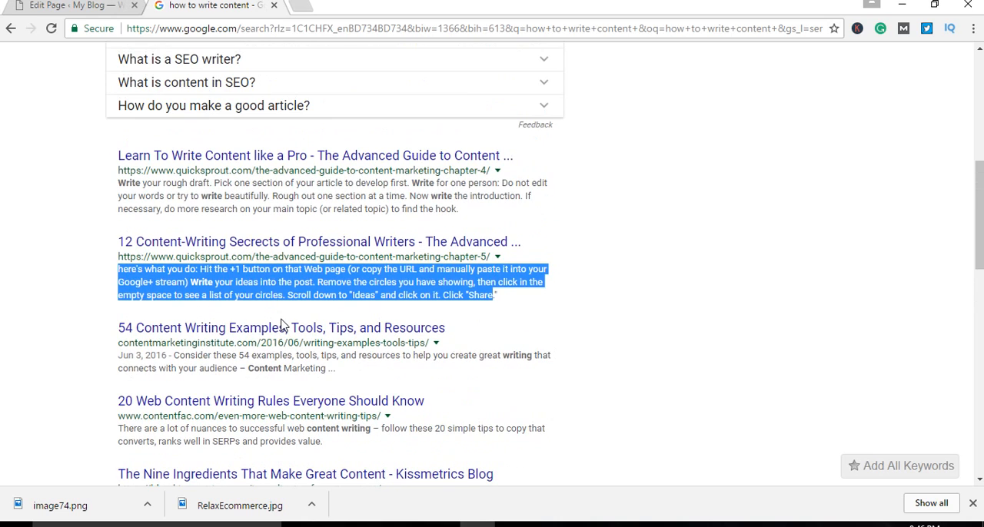
Step: Highlight the full description under "Learn To Write Content like a Pro" and examine it together with the listings around it
click(67, 304)
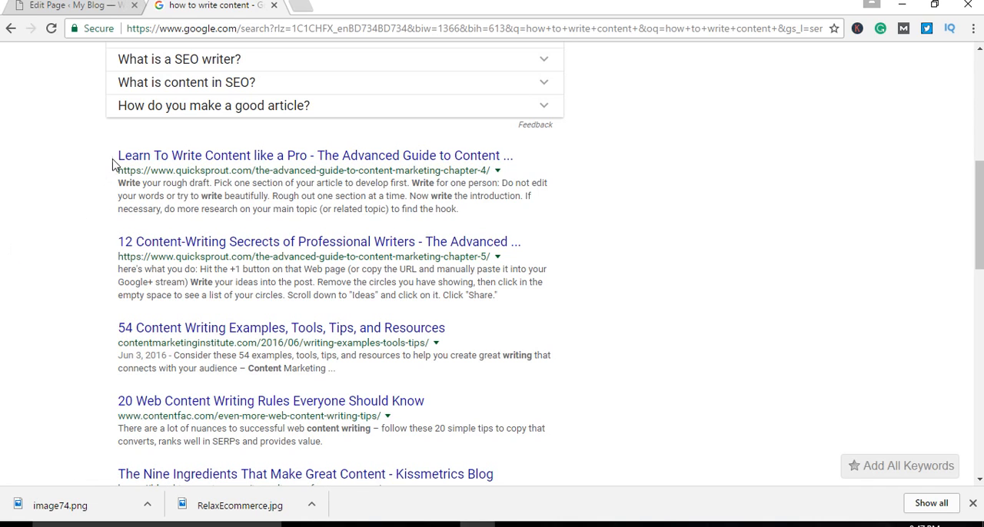
drag(117, 184, 492, 207)
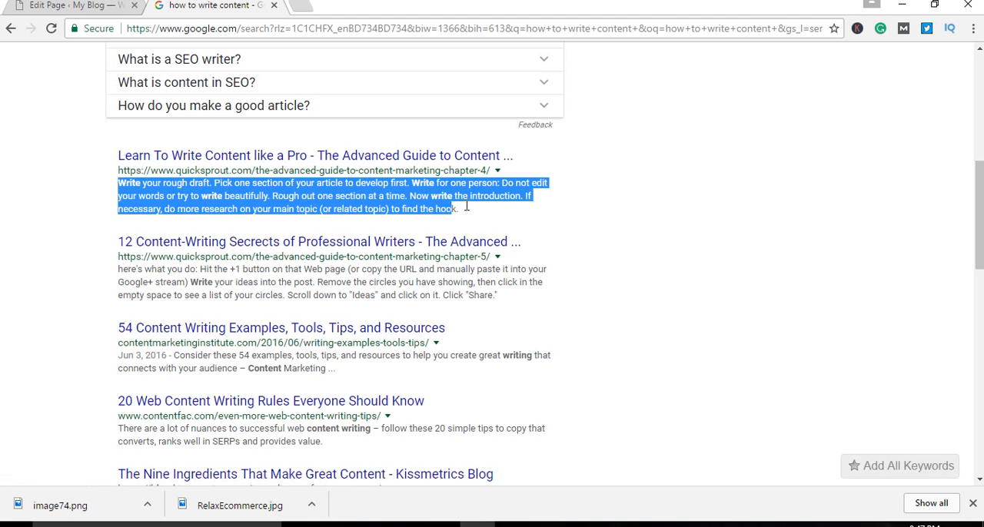
scroll(492, 314, up, 1)
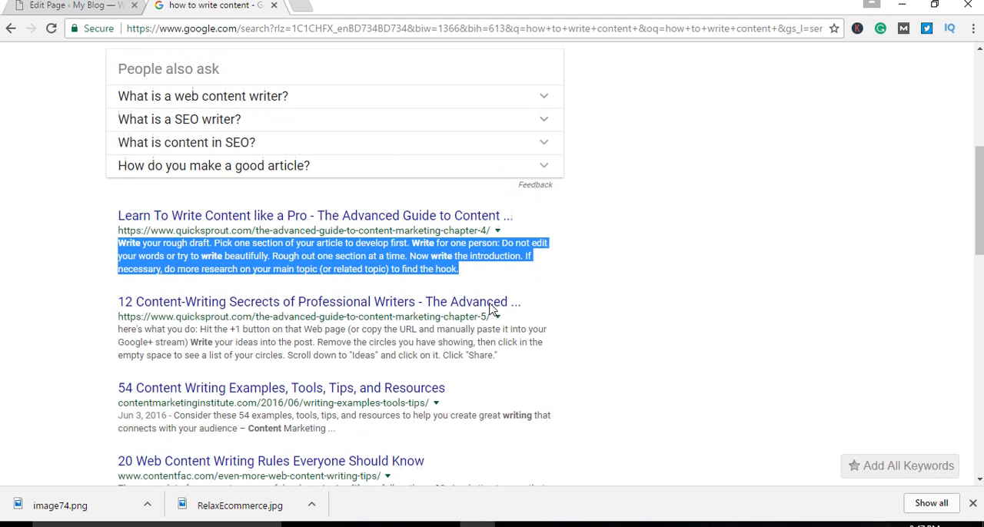
click(52, 350)
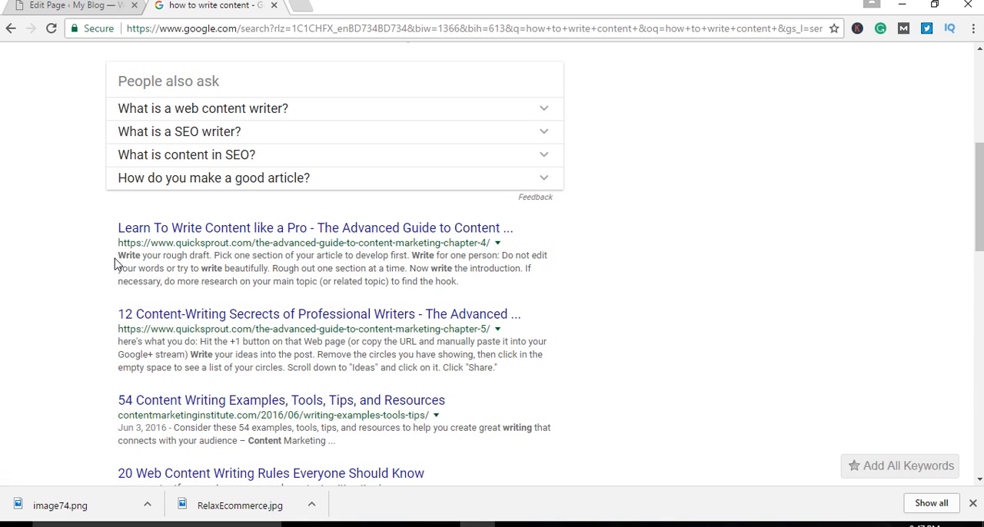
Step: Study the wording of the first Quick Sprout description by highlighting its opening phrases and the whole snippet
scroll(77, 282, down, 1)
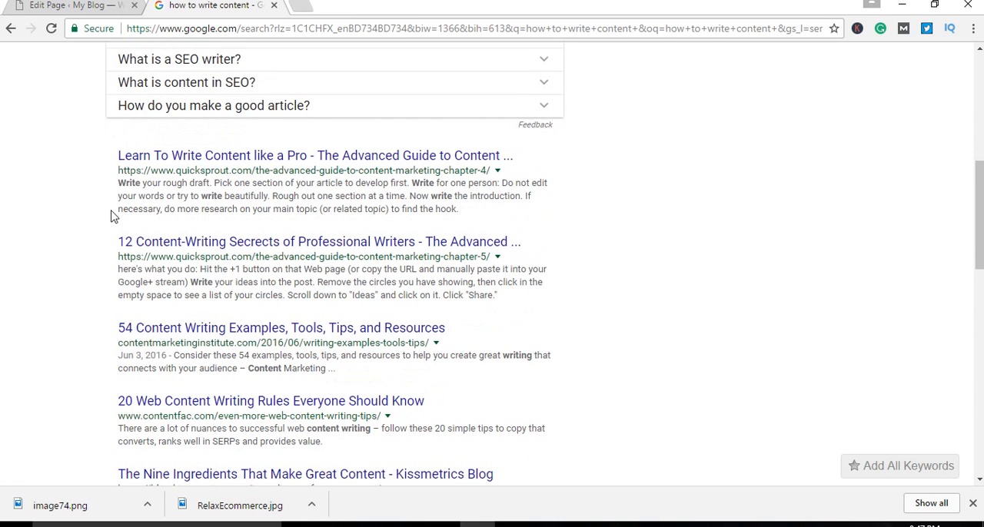
drag(118, 183, 159, 184)
drag(173, 185, 443, 185)
click(445, 202)
drag(118, 184, 446, 209)
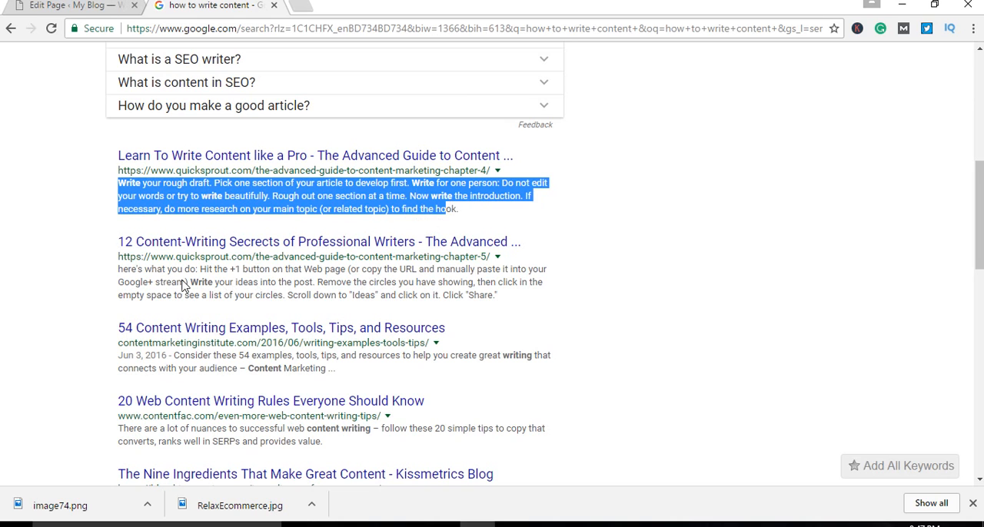
Step: Highlight the description of "12 Content-Writing Secrects of Professional Writers" and compare it with the first Quick Sprout result
drag(120, 269, 504, 296)
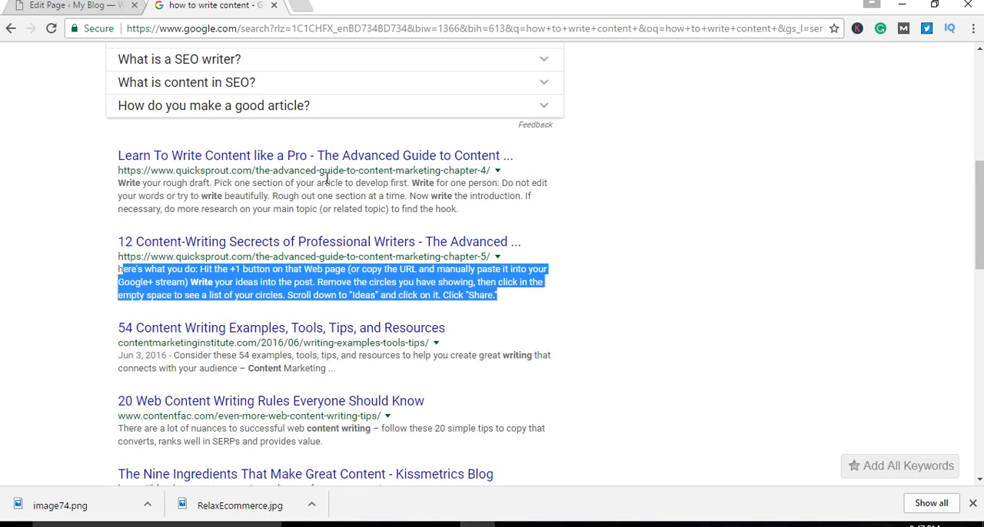
scroll(353, 215, up, 1)
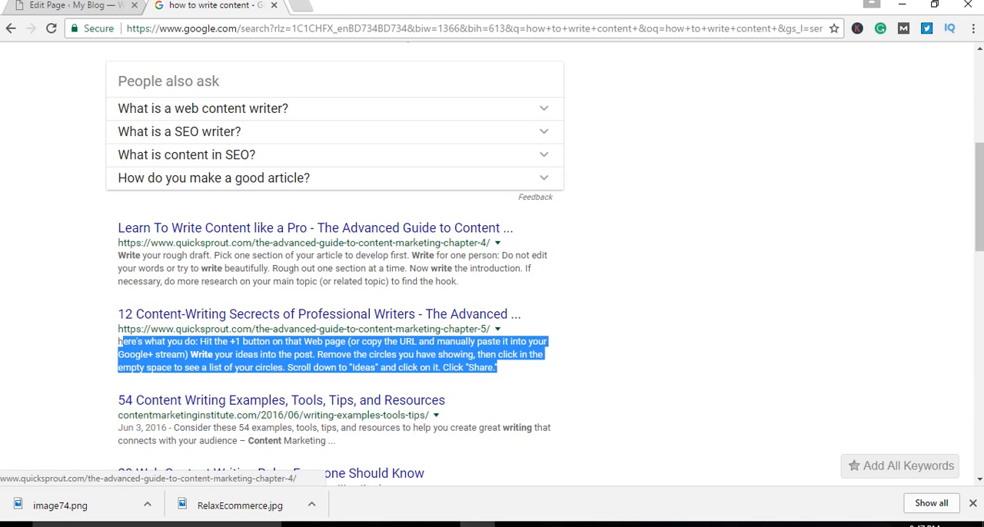
click(81, 274)
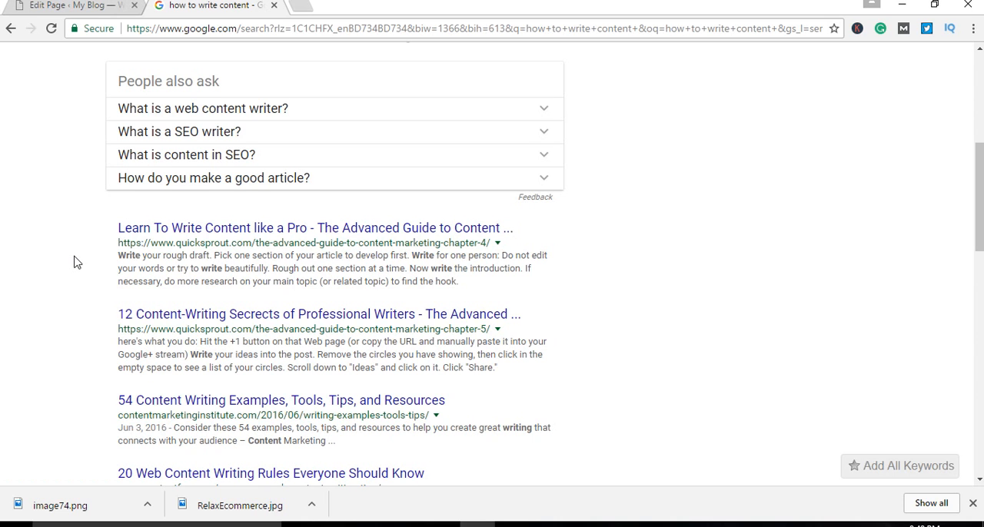
Step: Look over the whole results page for "how to write content", from the featured snippet to the related searches
scroll(838, 286, up, 3)
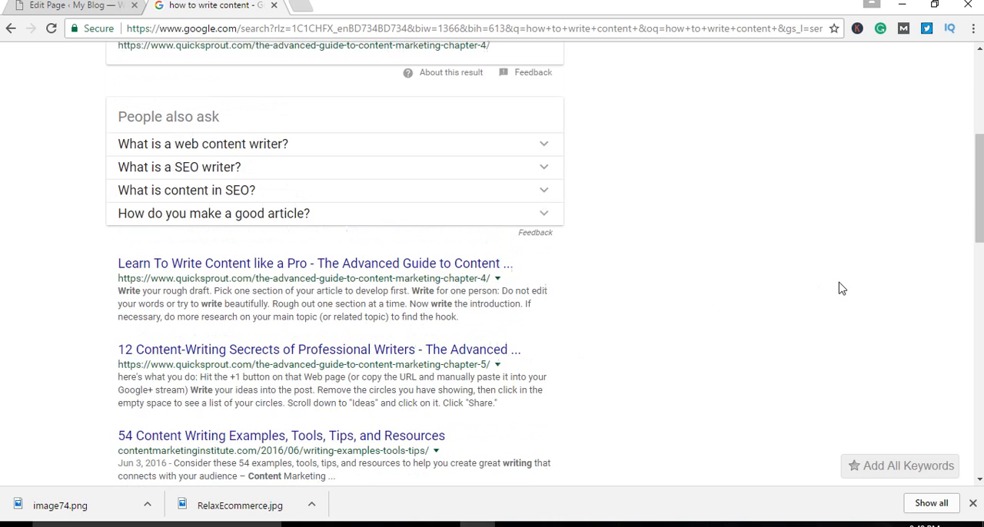
scroll(840, 289, up, 2)
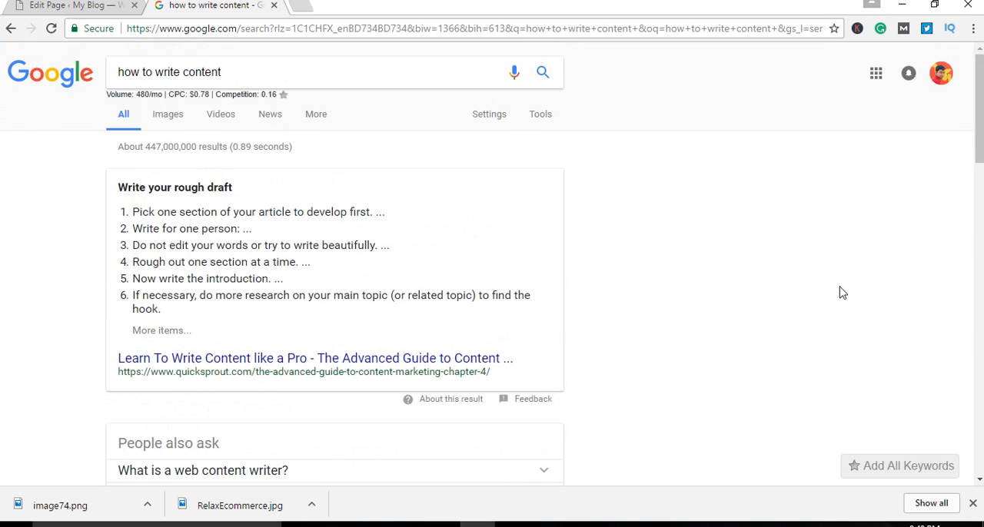
scroll(841, 294, down, 6)
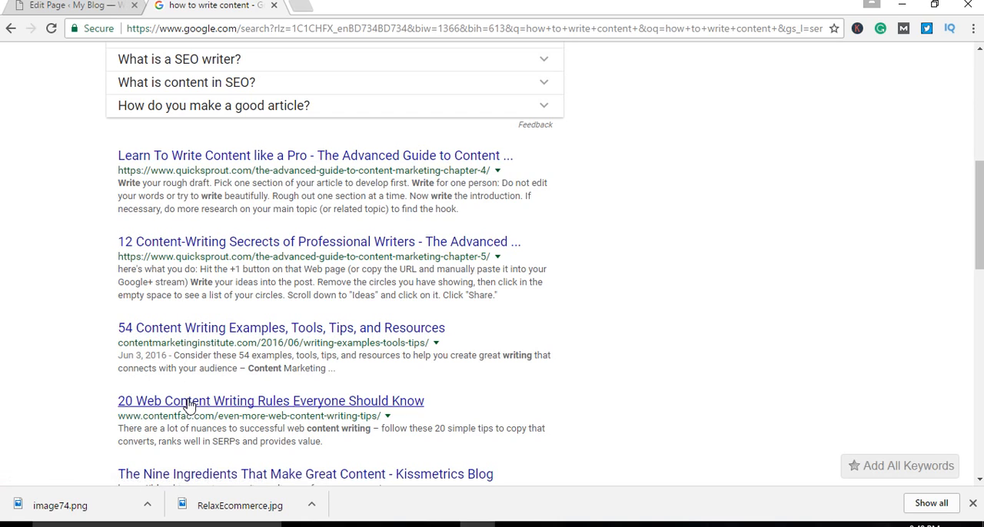
scroll(231, 376, down, 8)
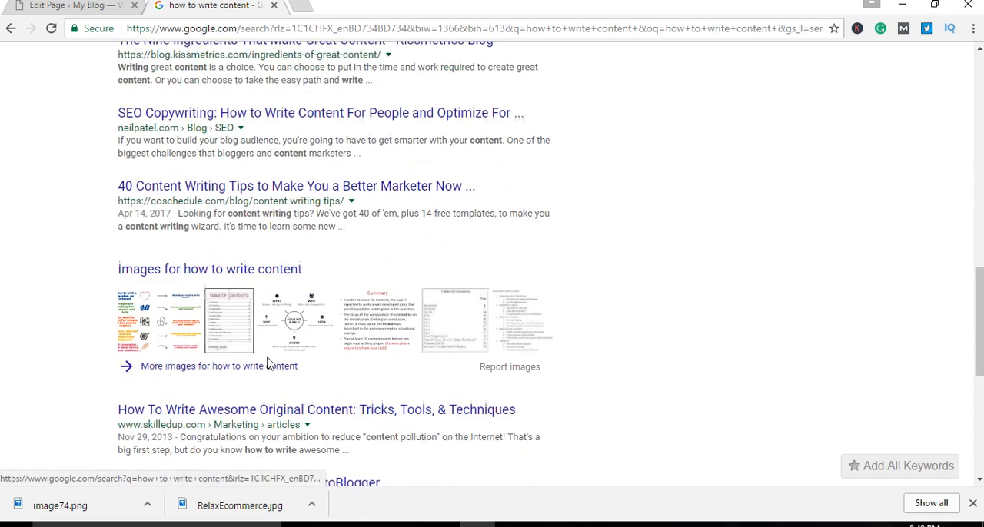
scroll(285, 259, up, 15)
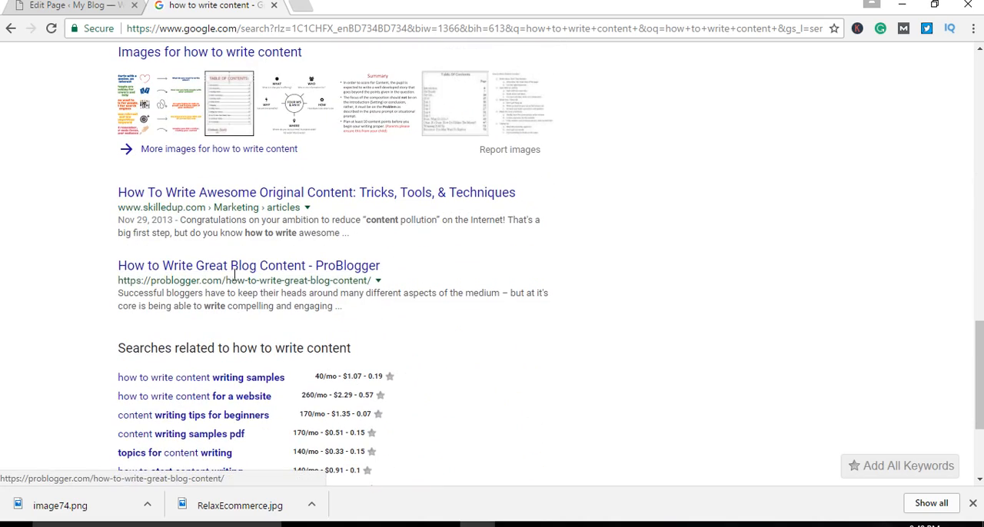
scroll(328, 271, down, 3)
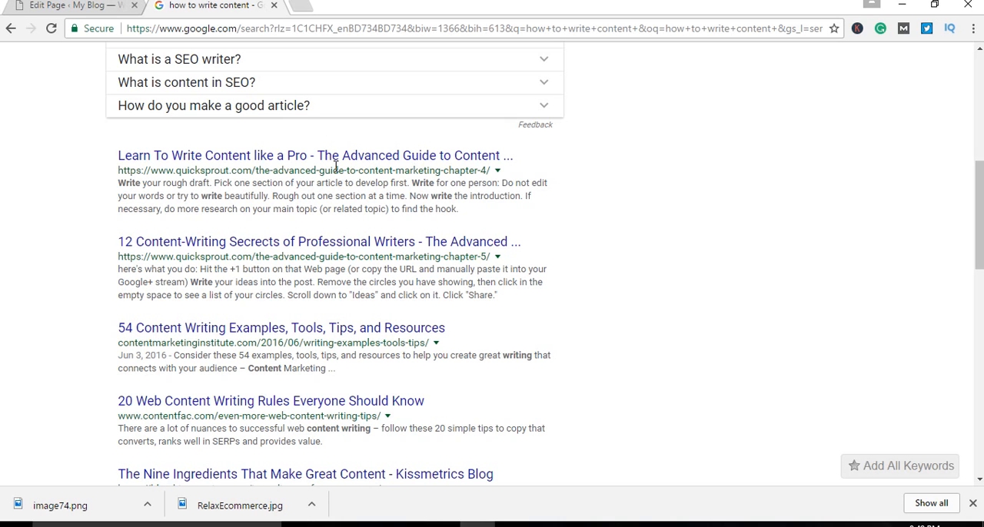
scroll(336, 167, up, 6)
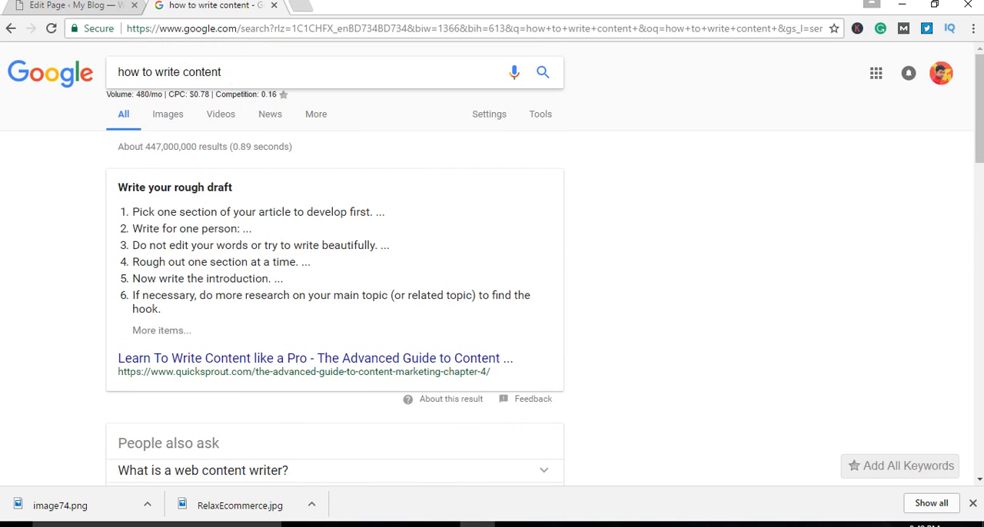
Step: Open "Learn To Write Content like a Pro" in a new tab, view it briefly and return to the search results
scroll(336, 262, down, 5)
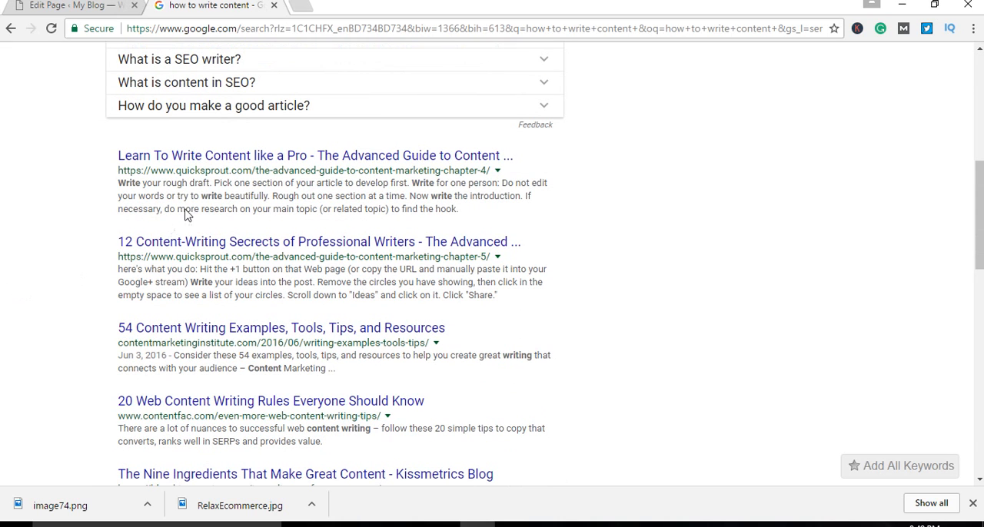
right_click(202, 159)
click(223, 165)
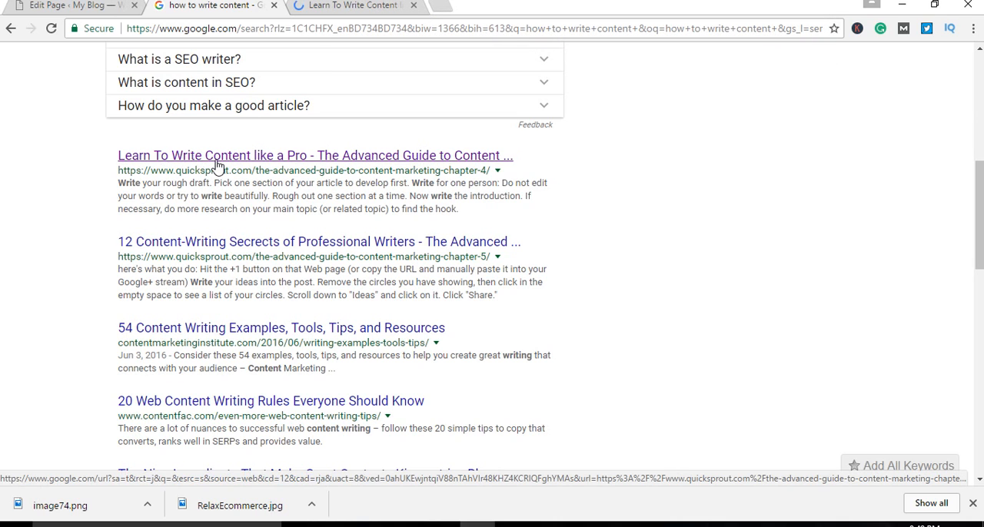
click(338, 7)
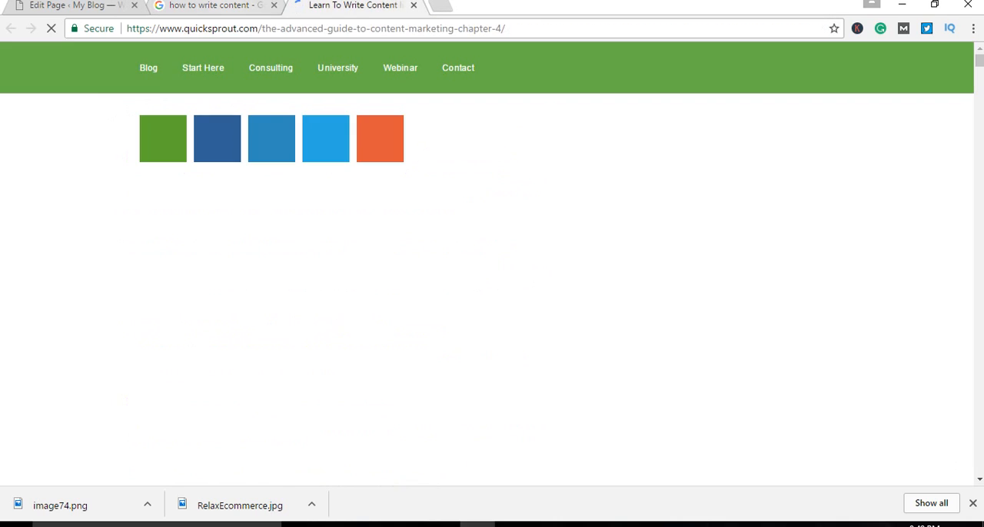
click(238, 6)
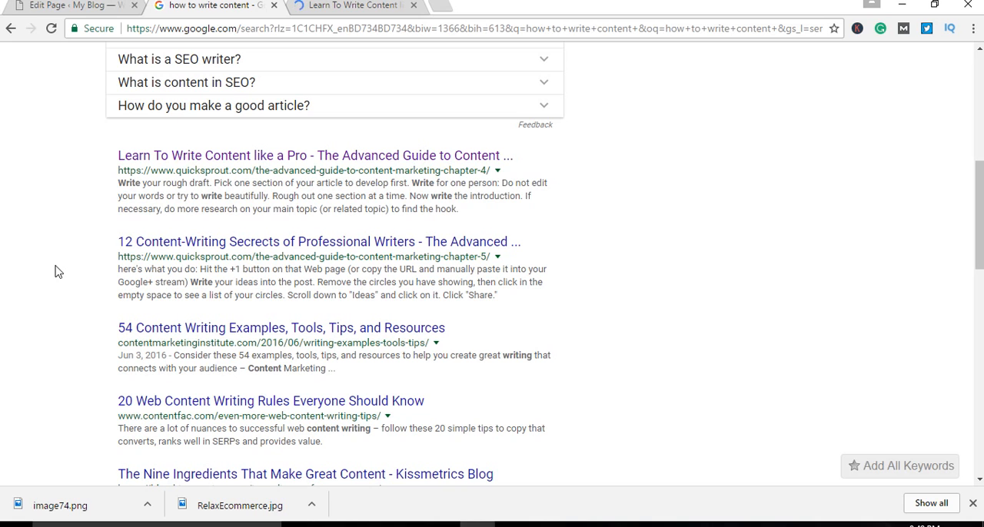
Step: Highlight the search phrase "how to write content" above the results to check it against the listings
scroll(262, 76, up, 6)
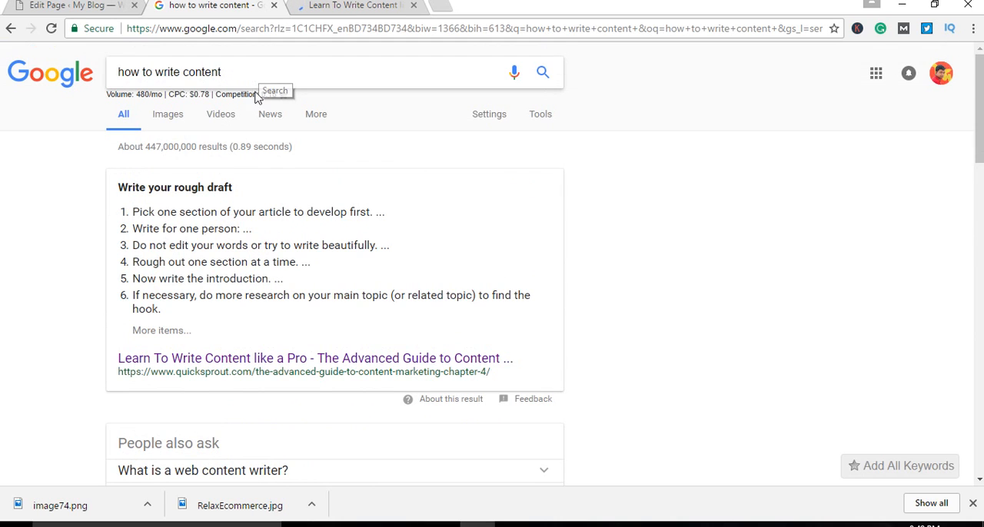
scroll(66, 253, down, 4)
scroll(66, 252, up, 4)
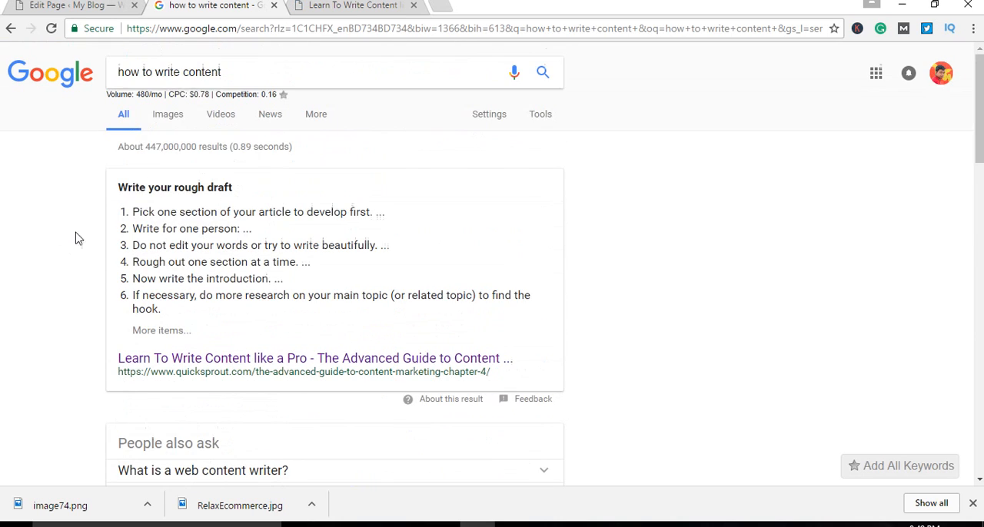
drag(223, 72, 110, 108)
click(61, 232)
Step: Compare the result listings and highlight the five from "Learn To Write Content like a Pro" through "The Nine Ingredients That Make Great Content"
scroll(61, 232, down, 7)
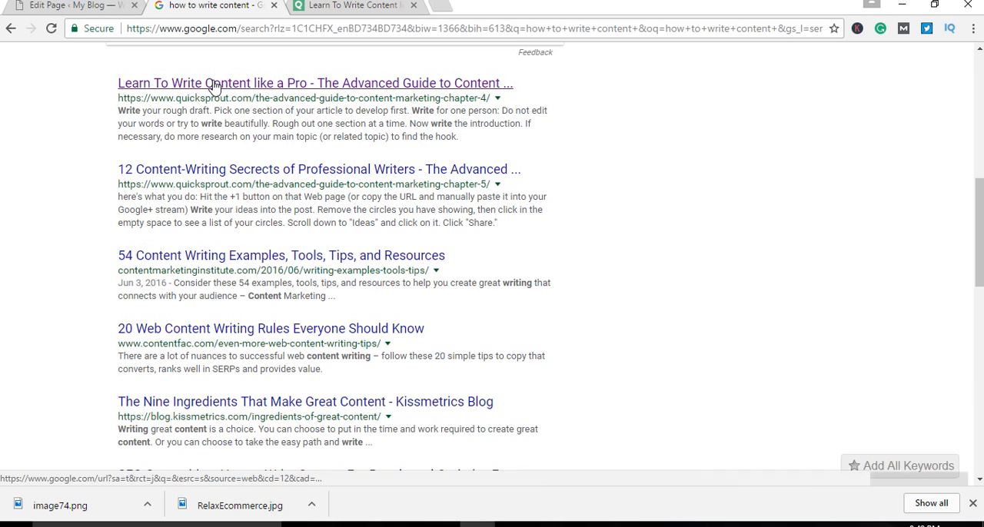
scroll(167, 392, down, 1)
scroll(167, 392, down, 2)
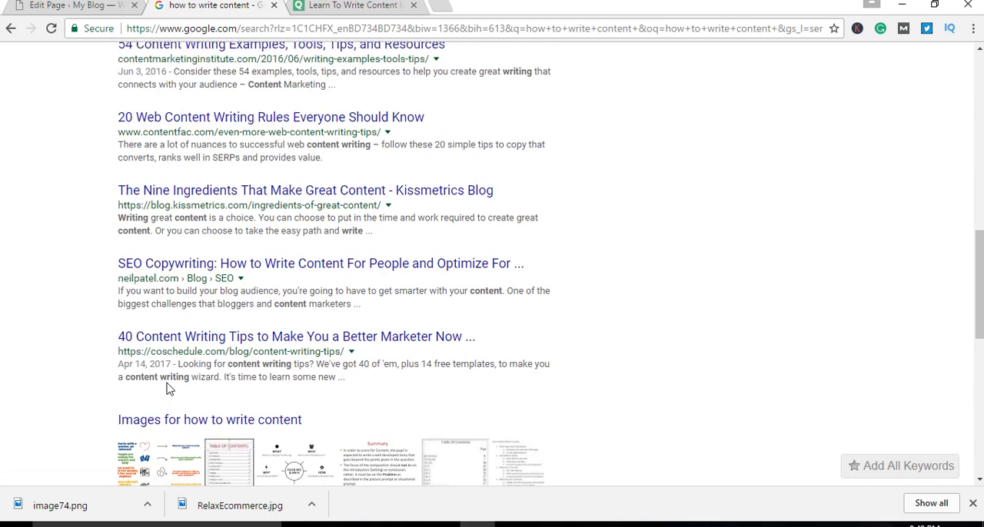
scroll(169, 388, up, 3)
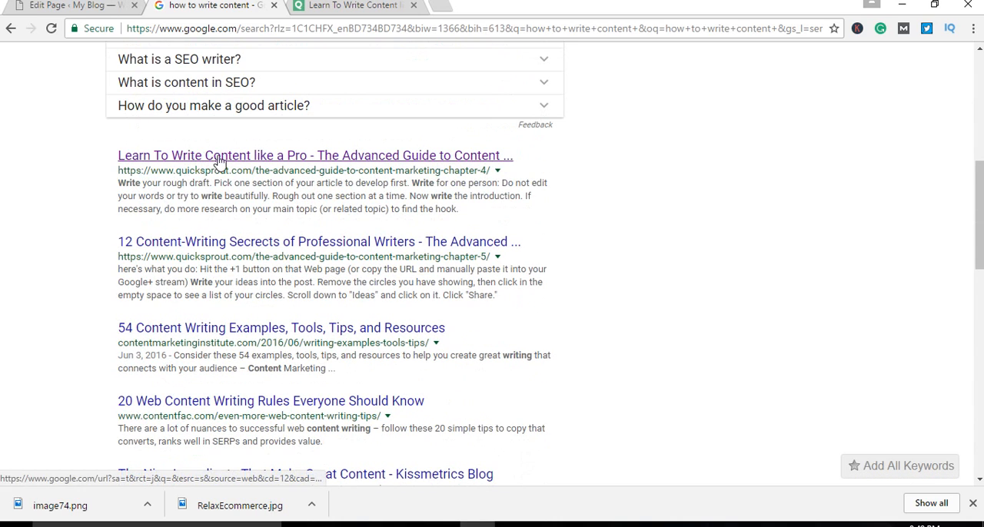
scroll(238, 173, down, 2)
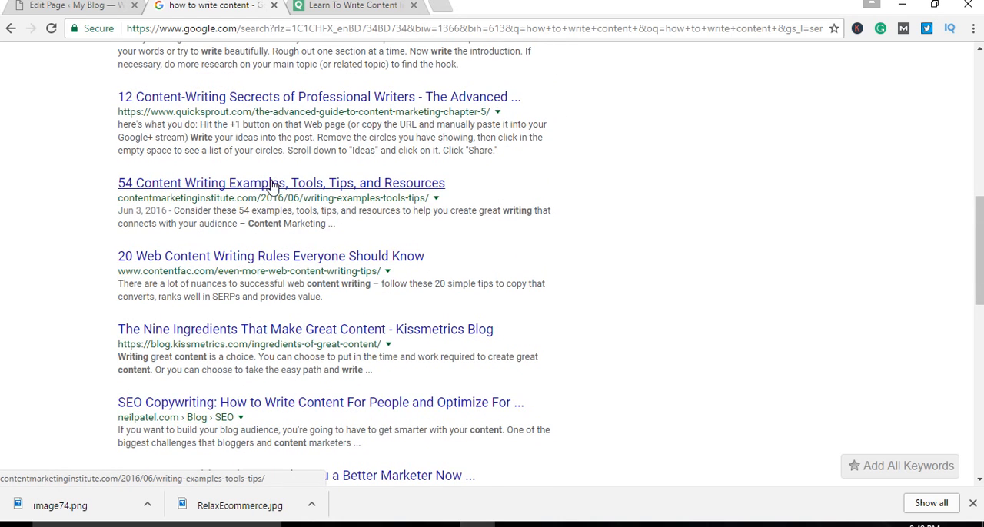
scroll(272, 187, up, 2)
scroll(261, 253, down, 1)
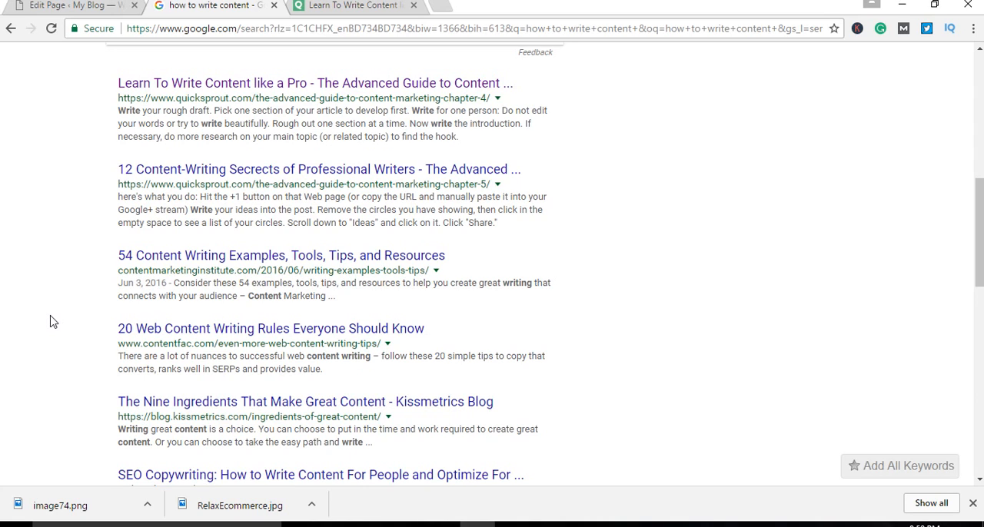
drag(107, 71, 558, 465)
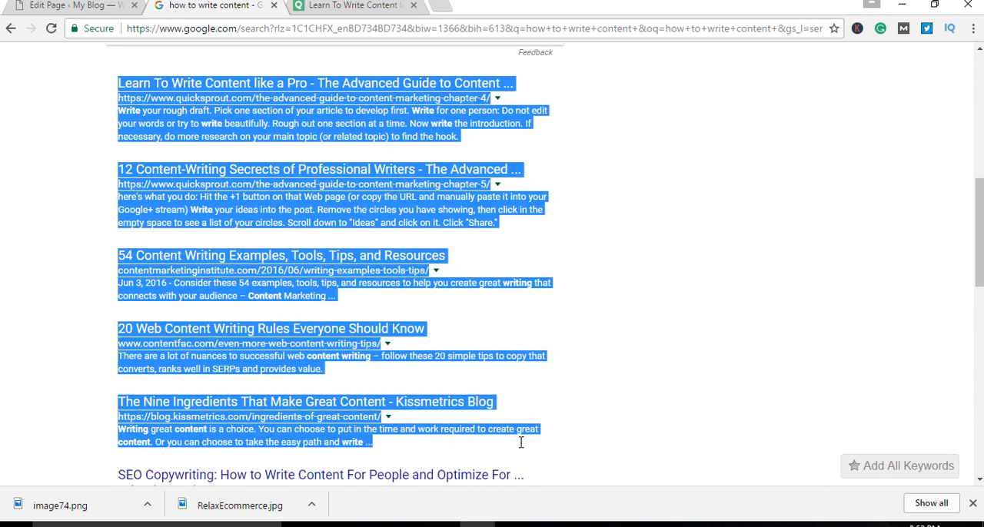
click(10, 238)
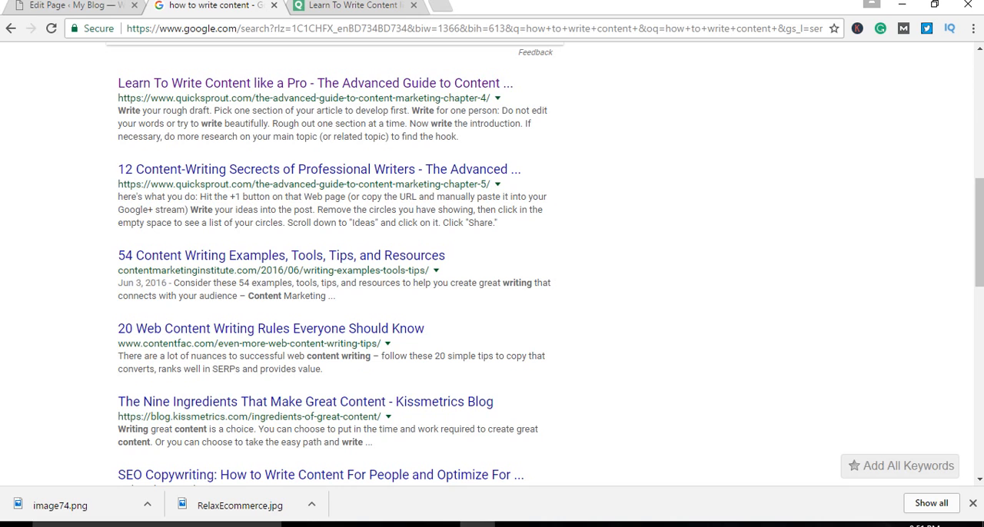
Step: Compare the title, permalink and body of the WordPress "make money" draft with the highlighted title of "Learn To Write Content like a Pro"
click(71, 5)
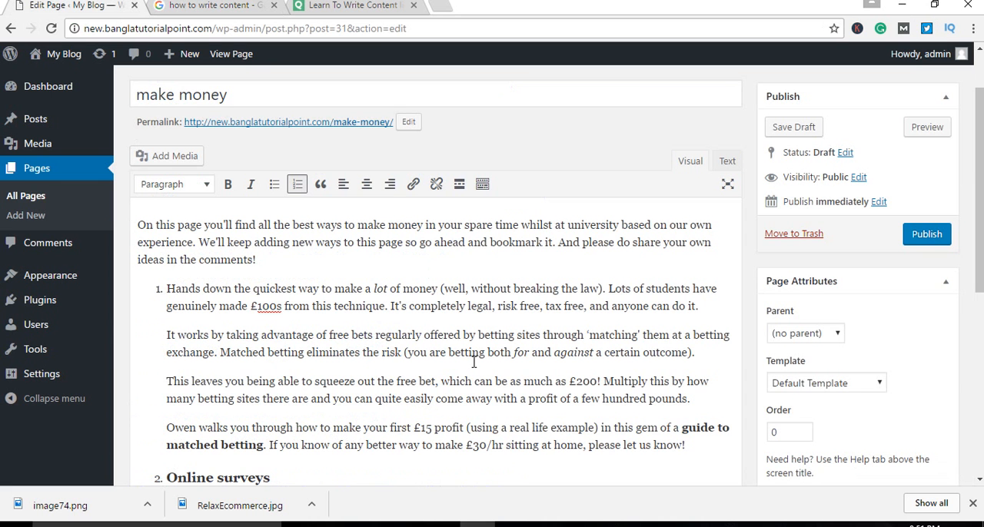
scroll(474, 361, up, 2)
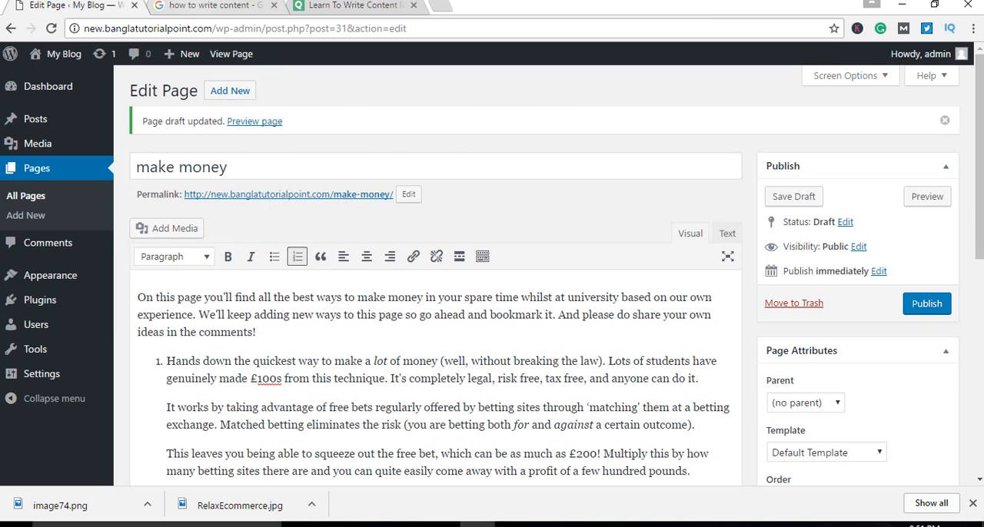
click(208, 5)
scroll(386, 460, up, 1)
scroll(386, 459, up, 2)
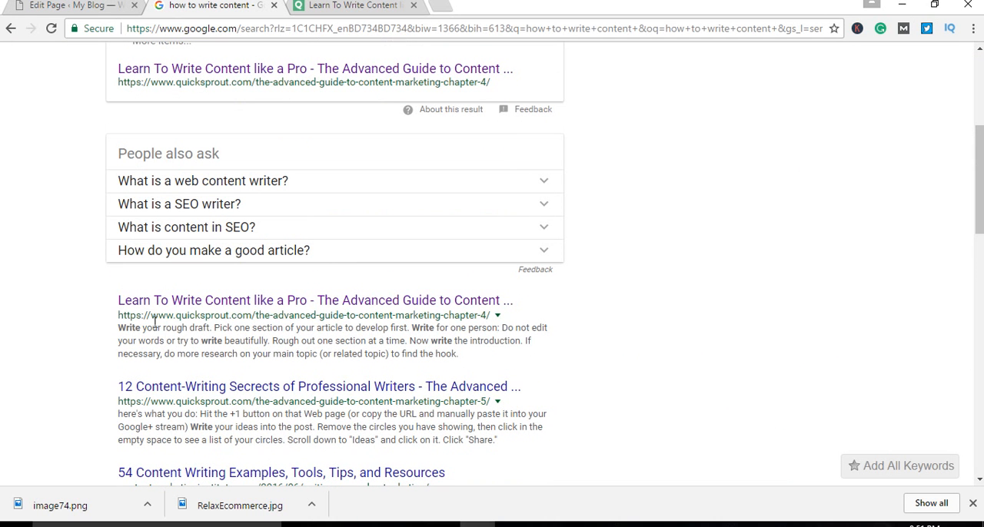
drag(110, 301, 520, 292)
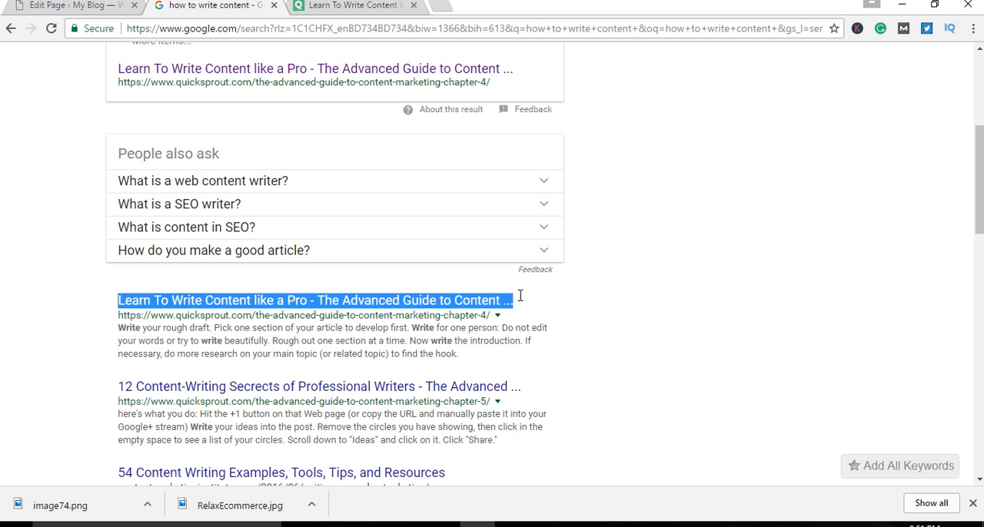
click(104, 9)
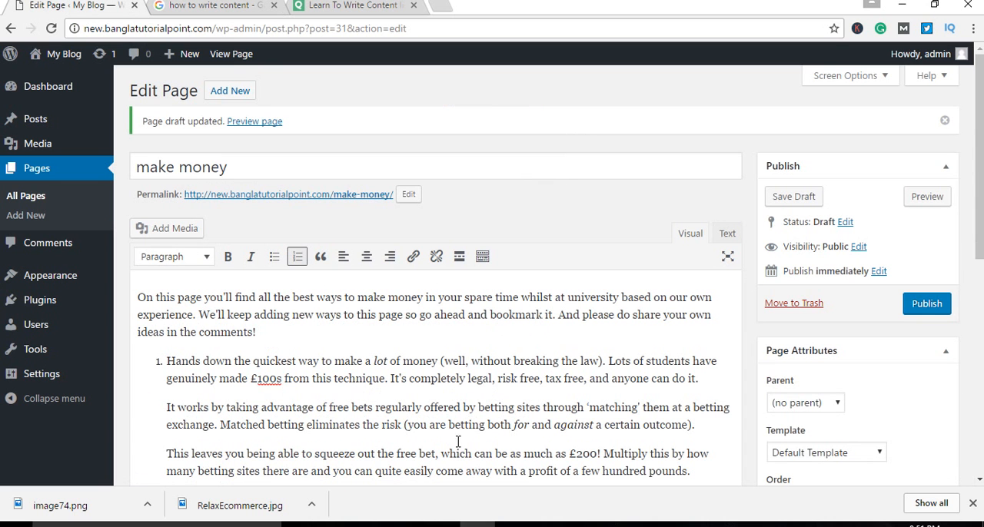
scroll(392, 378, down, 4)
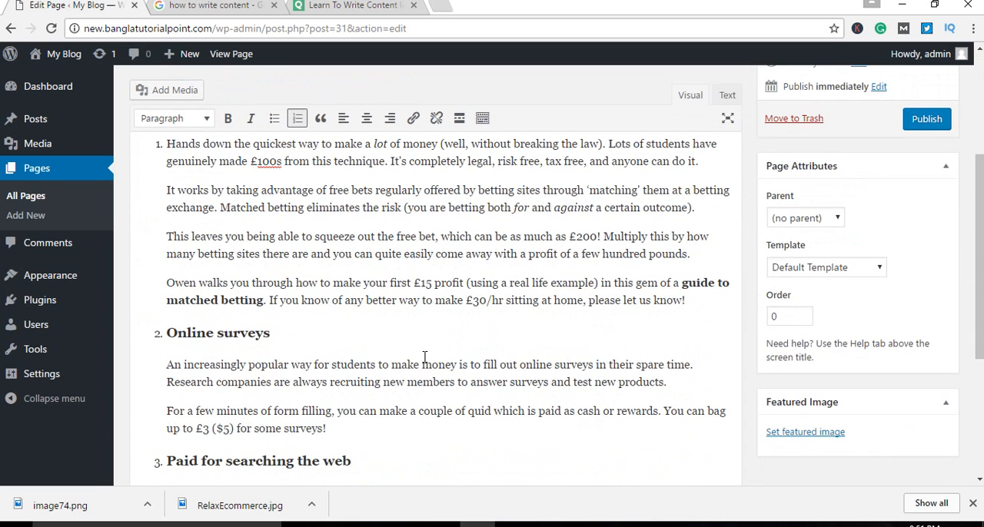
Step: Highlight the whole body of the "make money" draft, from the introduction to the end of "Paid for searching the web"
scroll(426, 357, up, 3)
drag(136, 222, 394, 326)
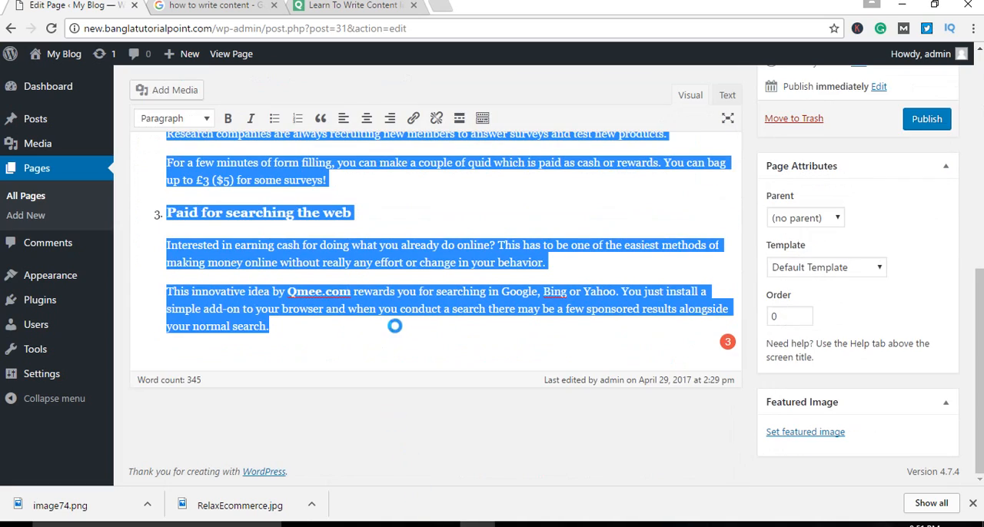
click(347, 325)
scroll(431, 331, up, 2)
scroll(440, 335, up, 6)
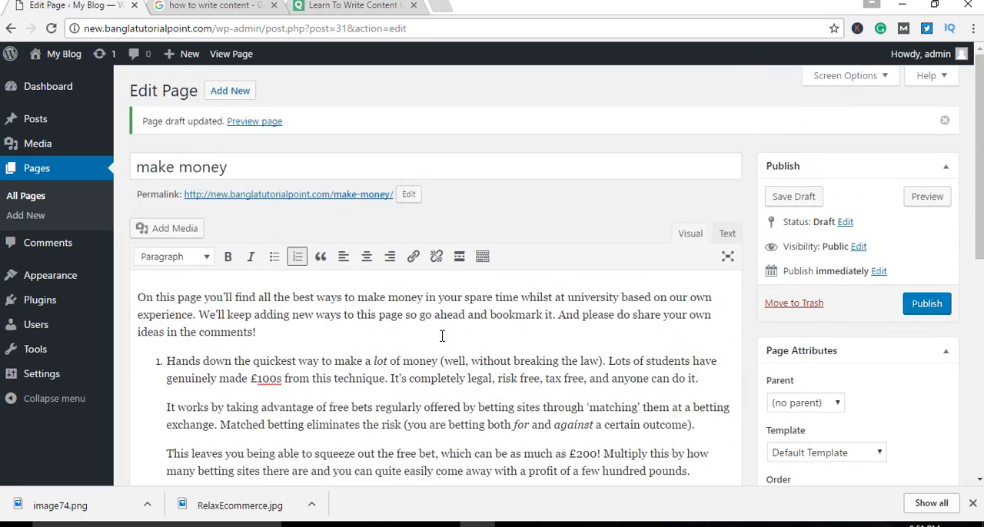
Step: Highlight the draft's title and compare it with the "Learn To Write Content like a Pro" listing in the Google results
drag(315, 162, 124, 174)
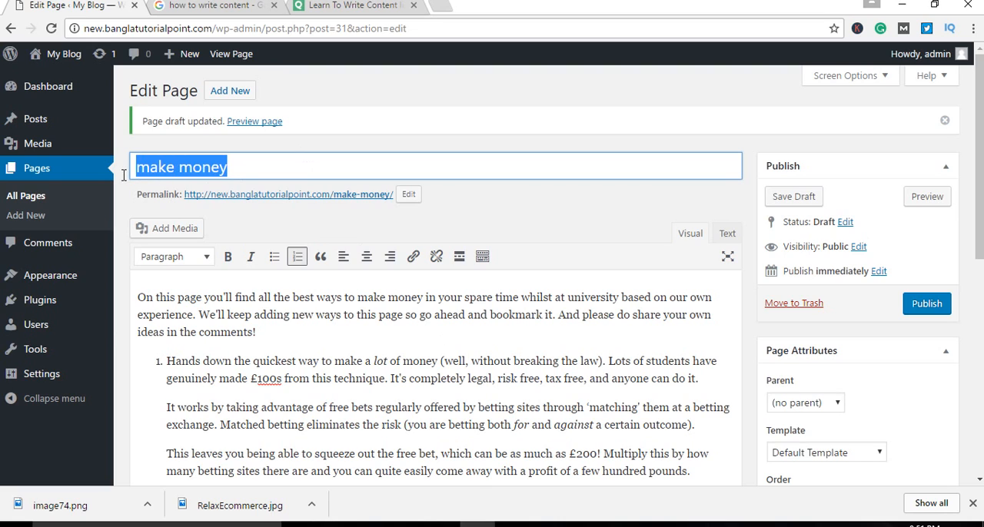
click(271, 166)
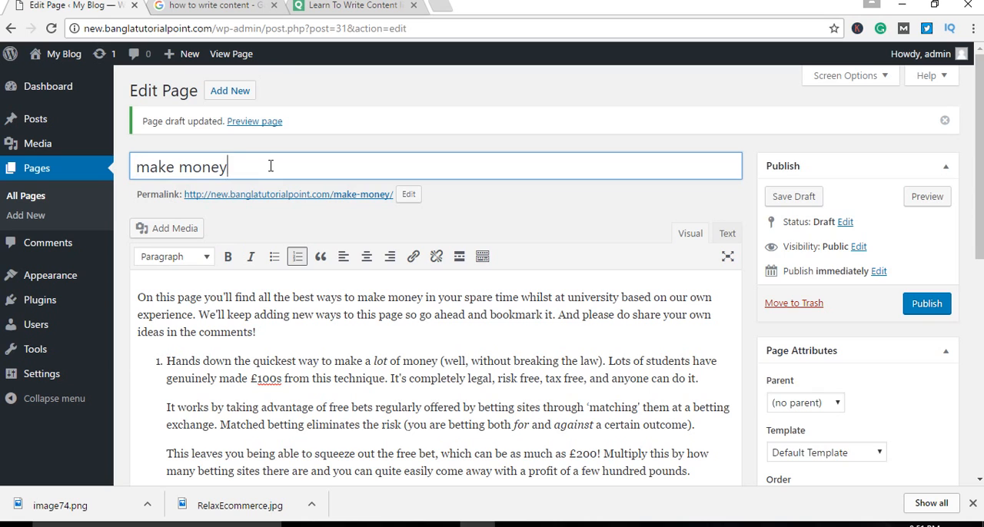
click(222, 6)
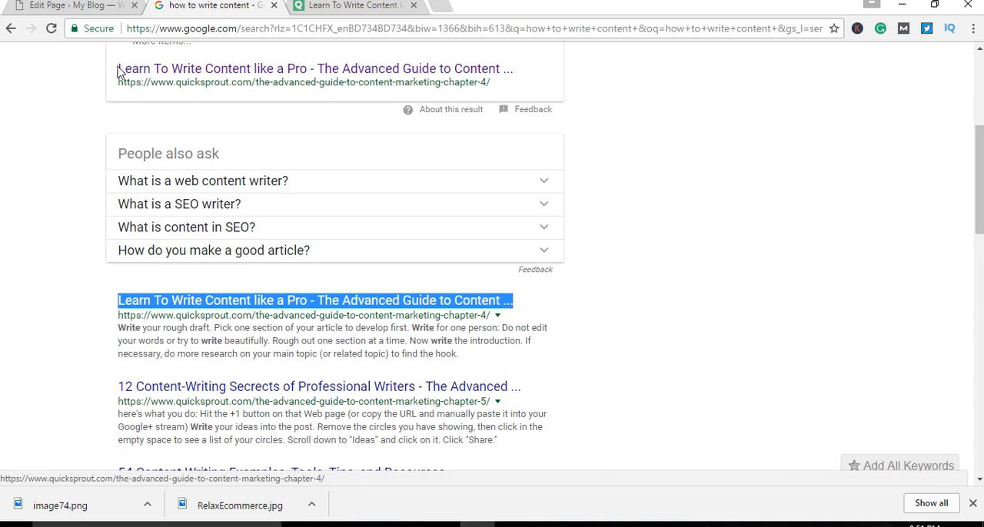
click(77, 5)
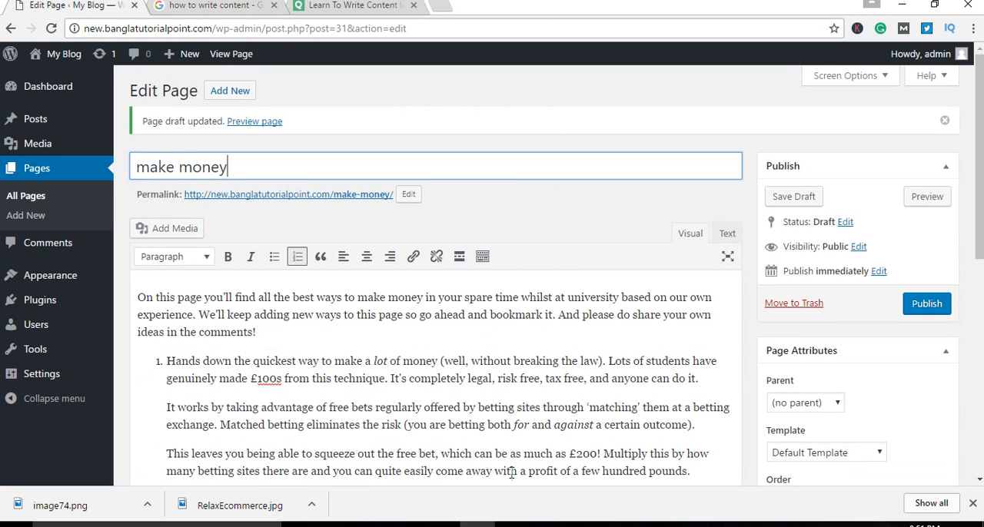
Step: Highlight the "make money" title and check it against the permalink and the numbered sections of the body
drag(221, 172, 119, 163)
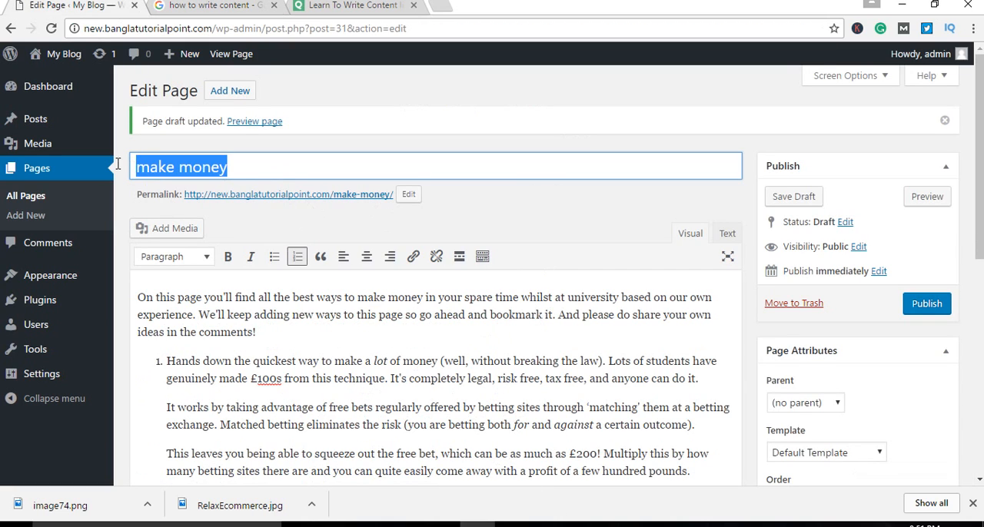
scroll(328, 388, down, 2)
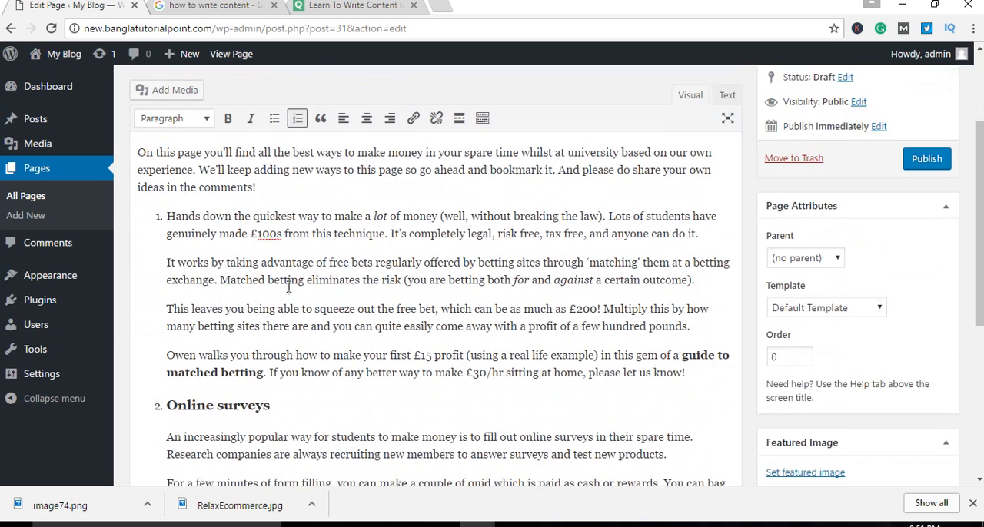
scroll(346, 320, up, 1)
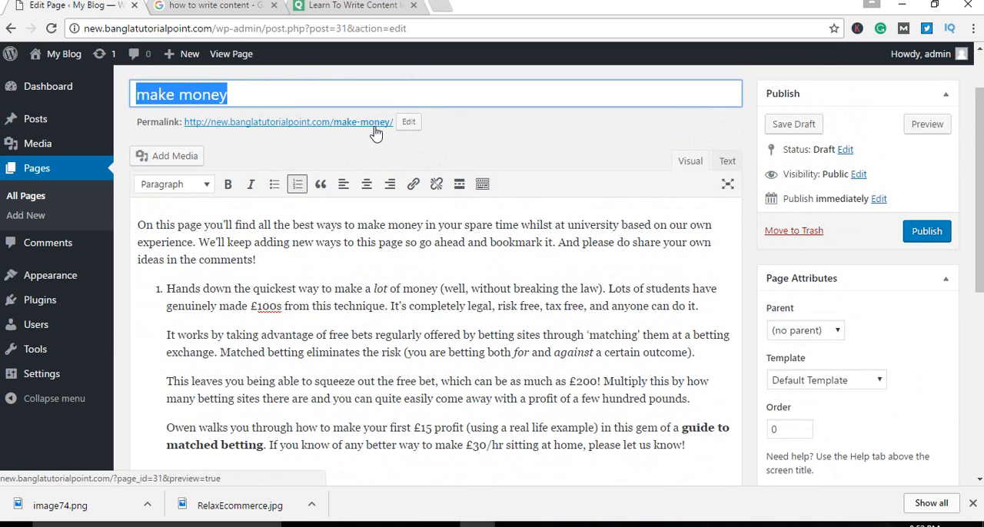
scroll(350, 388, down, 2)
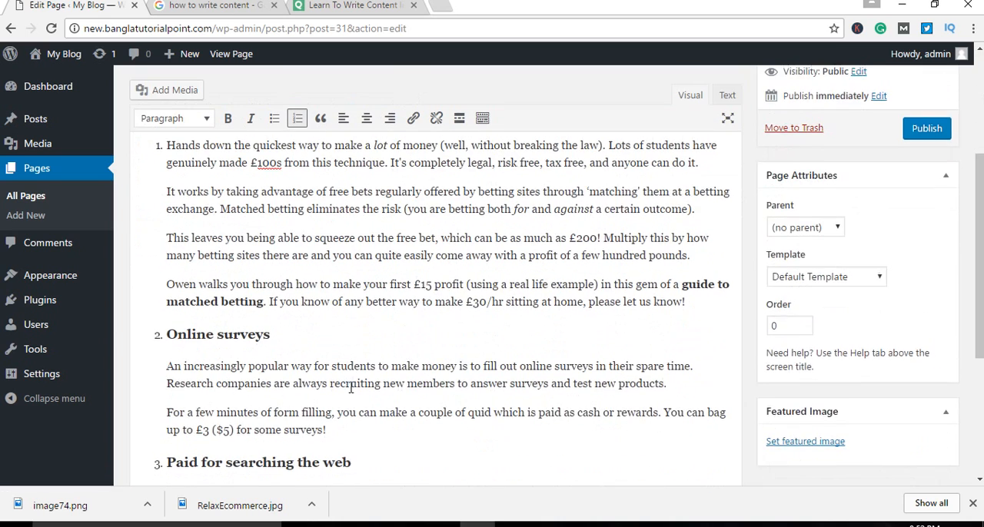
scroll(351, 388, up, 2)
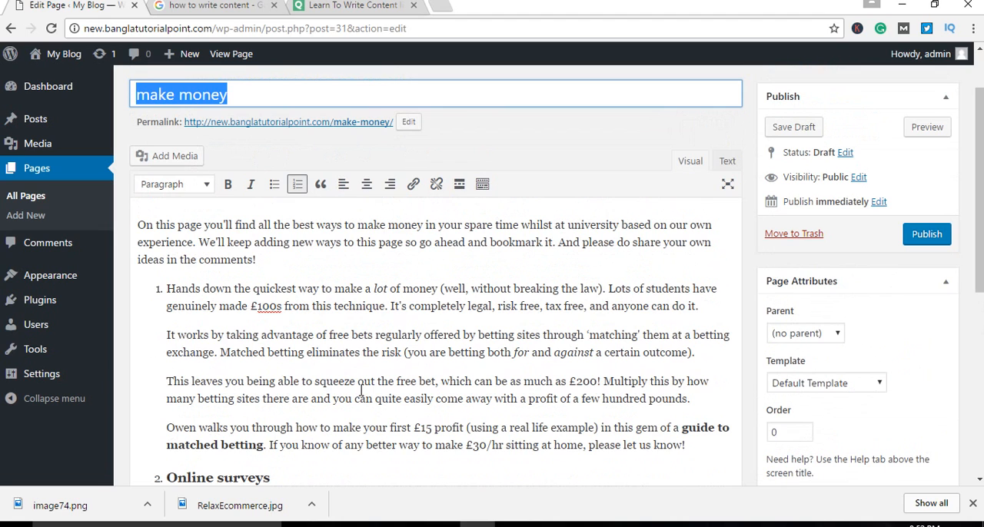
Step: Highlight the body text from the introduction to the "Paid for searching the web" heading and review it against the page title
drag(138, 223, 362, 292)
click(437, 280)
scroll(461, 332, up, 2)
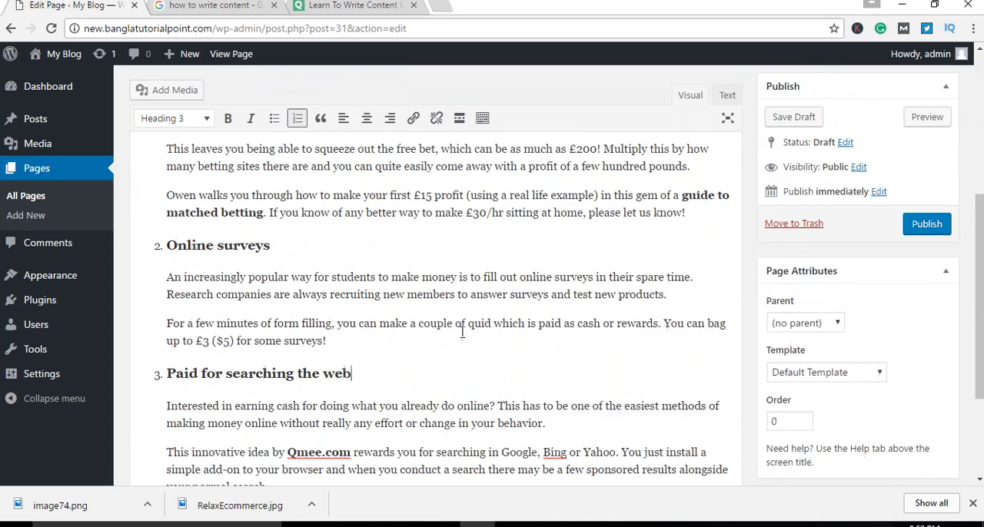
scroll(461, 332, up, 4)
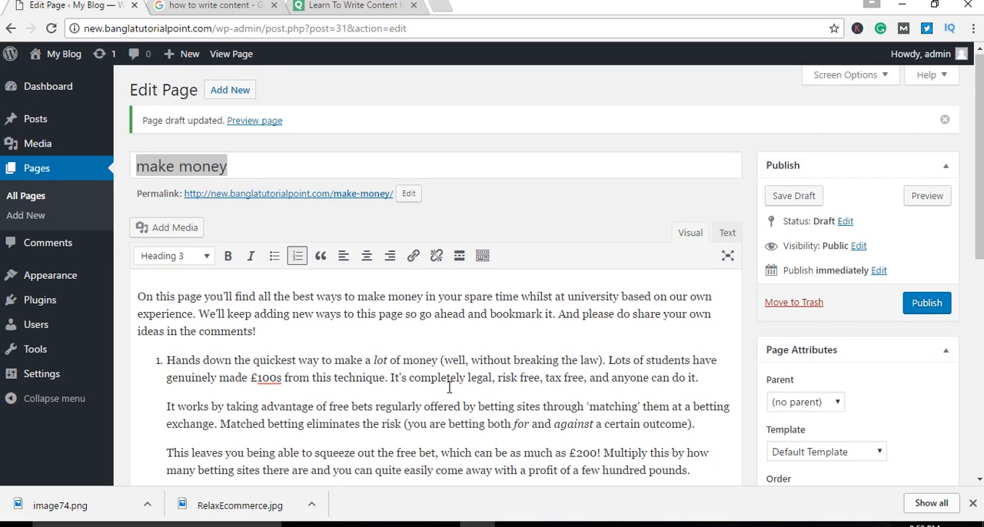
scroll(461, 378, down, 1)
scroll(543, 346, up, 1)
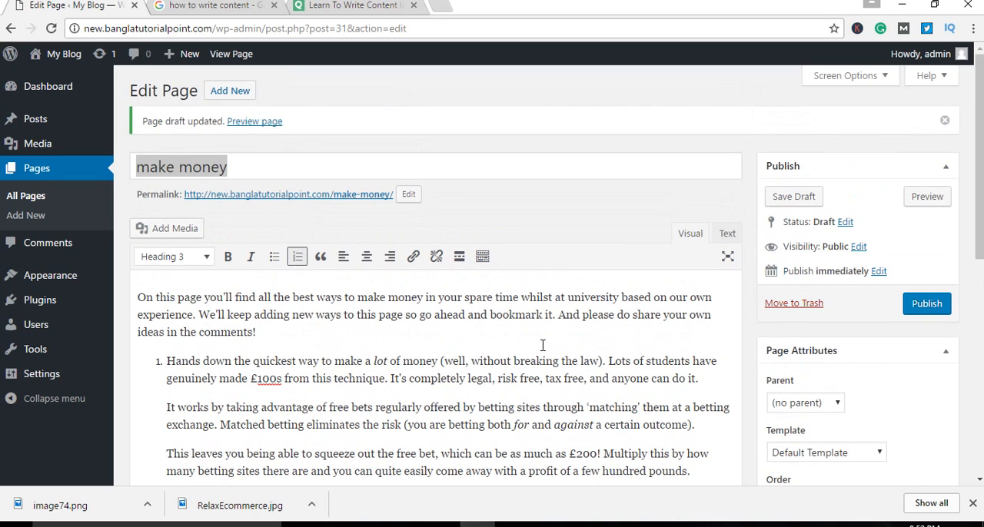
scroll(543, 346, down, 1)
Step: Highlight the page title again and examine how the "make money" keyword is used in the permalink and body text
click(263, 168)
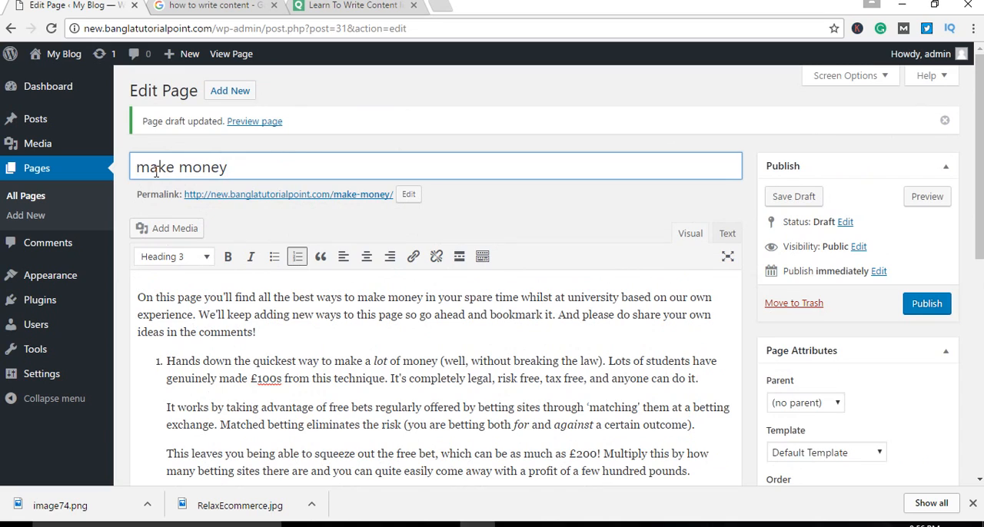
drag(260, 169, 123, 170)
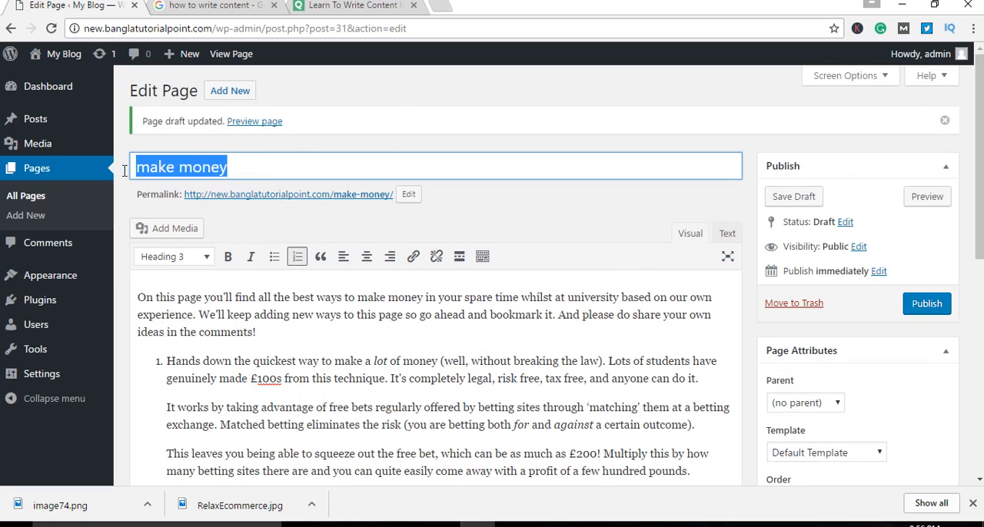
scroll(358, 323, down, 2)
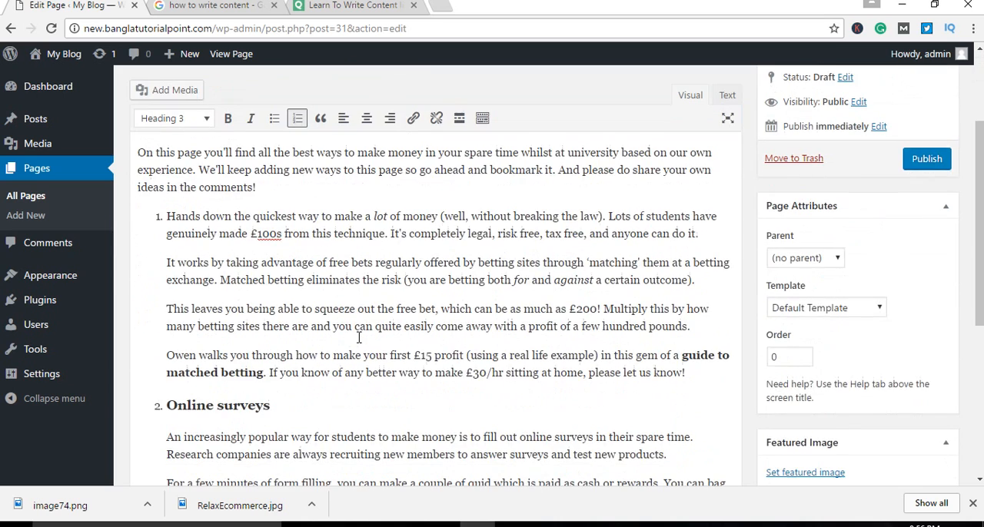
scroll(358, 337, up, 2)
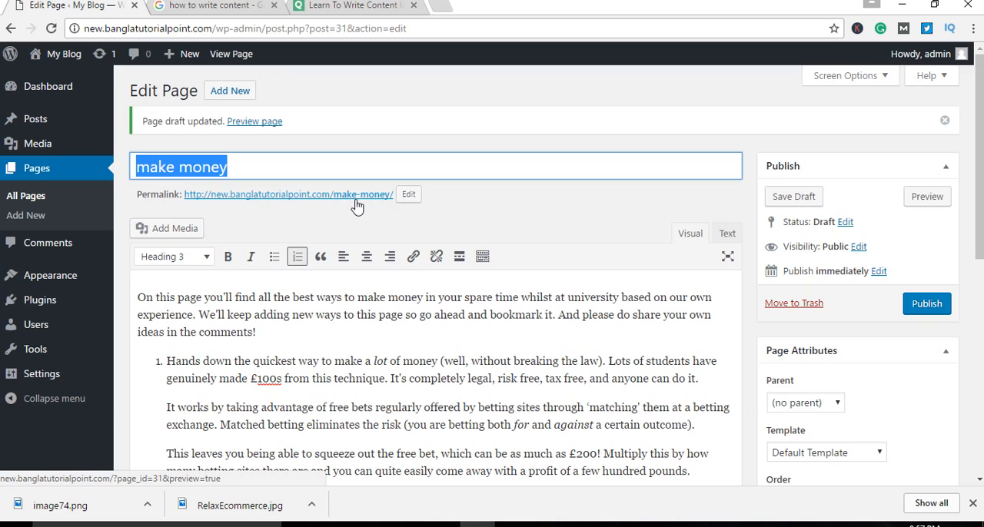
scroll(434, 288, down, 2)
scroll(438, 300, up, 1)
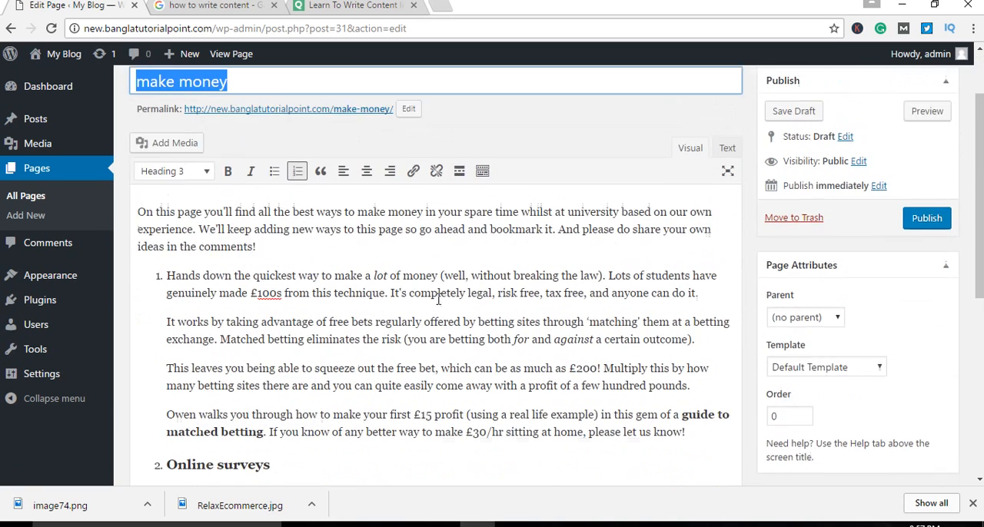
scroll(438, 300, up, 1)
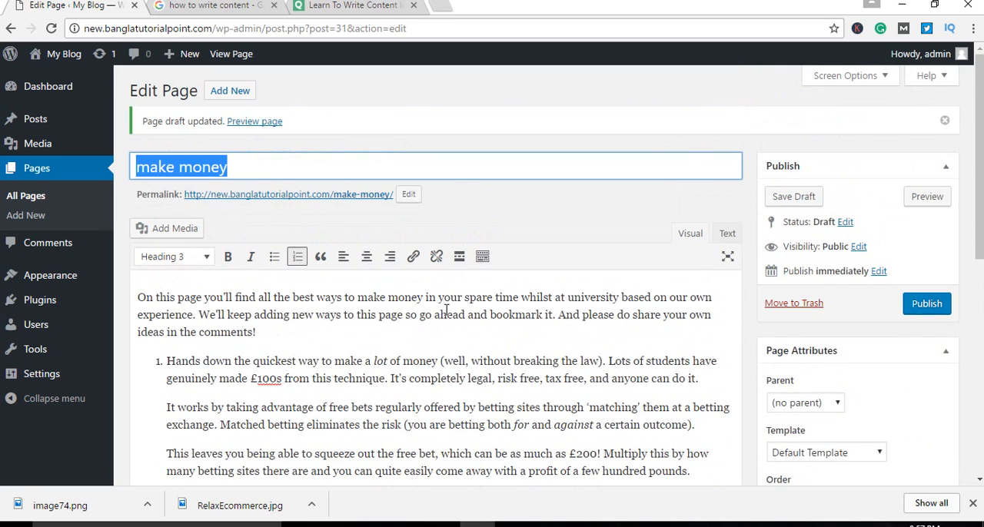
Step: Examine the introductory paragraph beginning "On this page you'll find" by highlighting it and the words within it
click(326, 336)
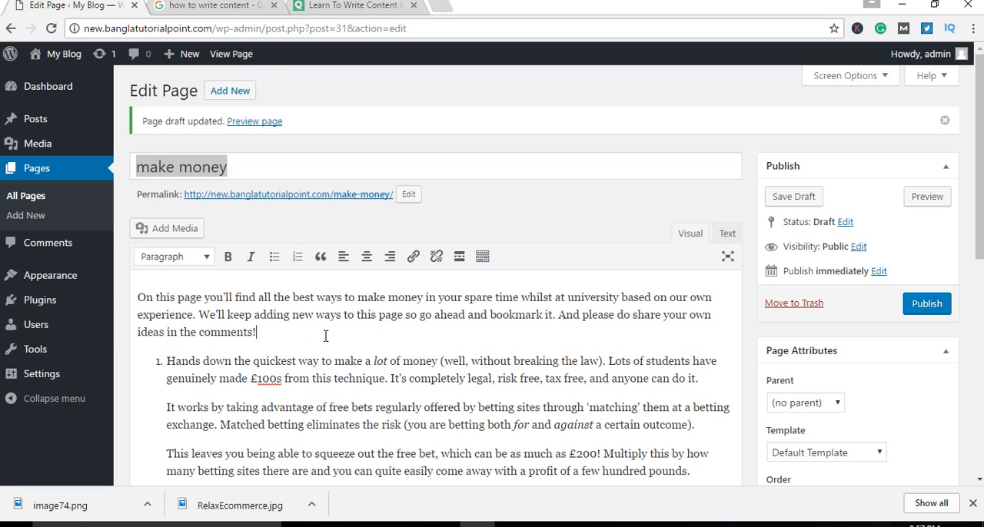
drag(326, 336, 127, 299)
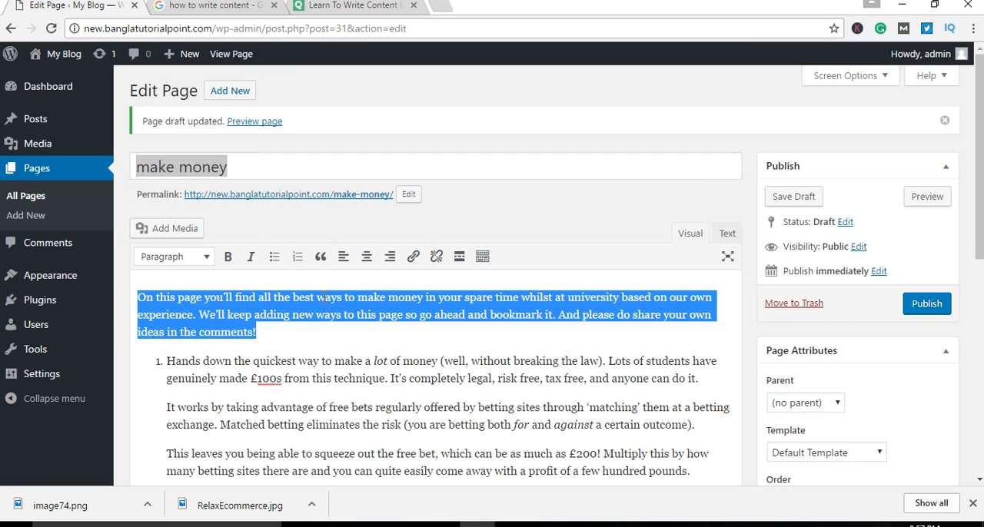
drag(316, 298, 352, 298)
click(375, 315)
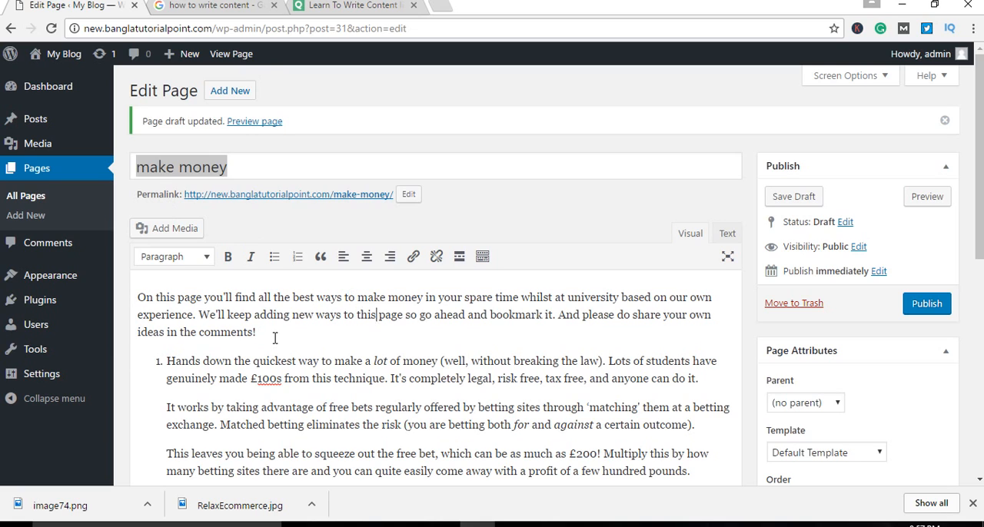
triple_click(278, 338)
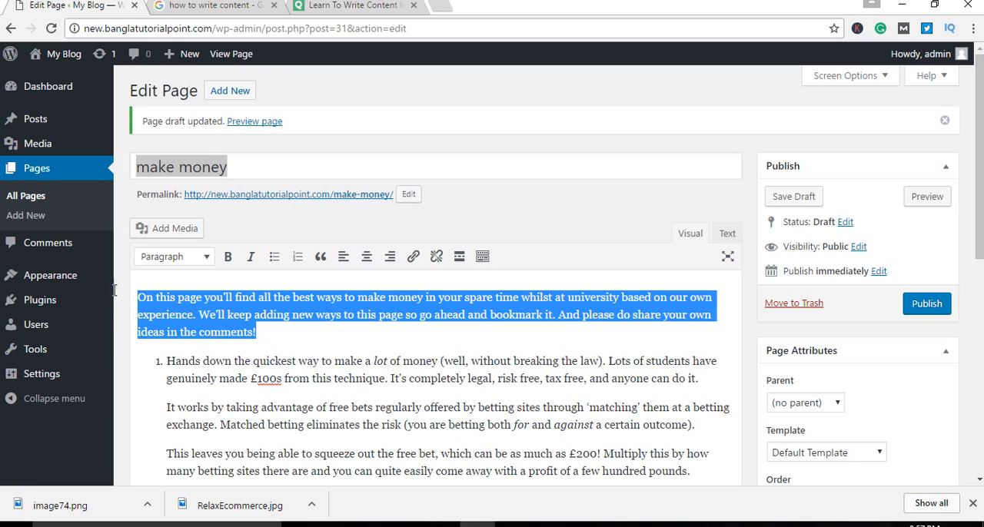
click(303, 339)
drag(265, 342, 132, 290)
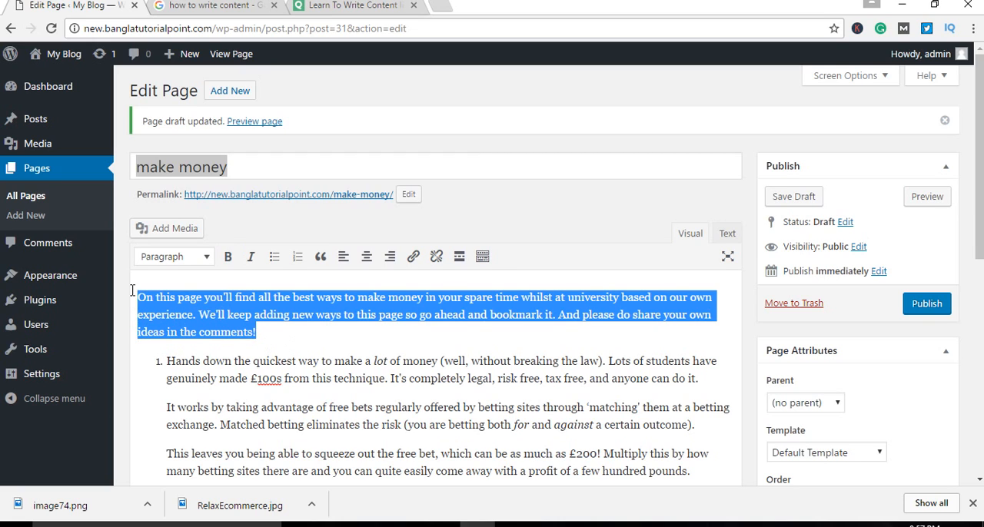
click(280, 336)
drag(280, 336, 132, 290)
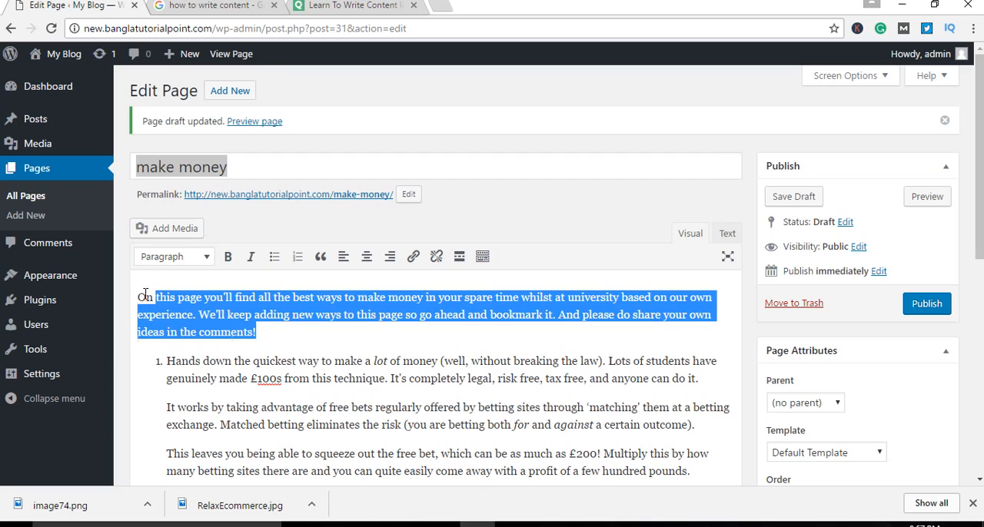
click(282, 337)
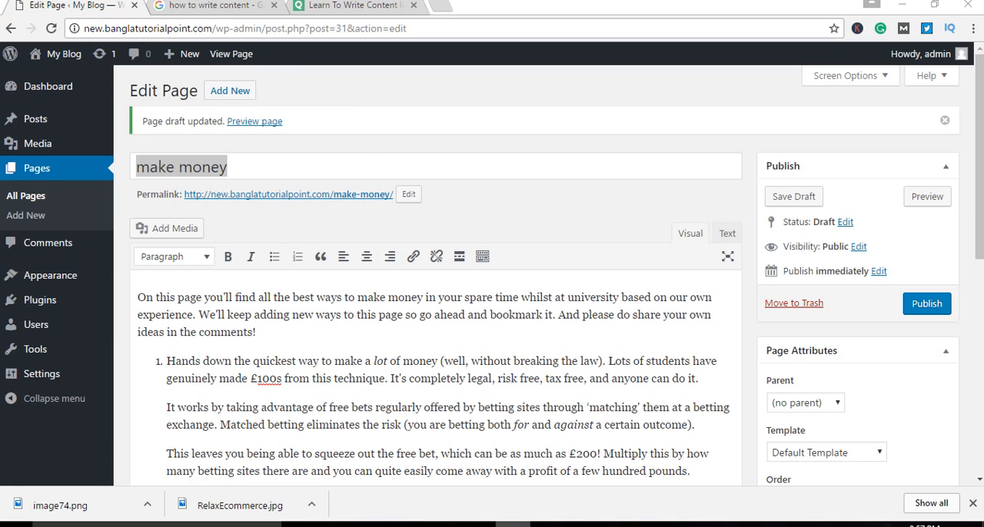
Step: Switch to PowerPoint, present the "Keywords use in" slide full screen, end the show and return to the WordPress draft
click(513, 523)
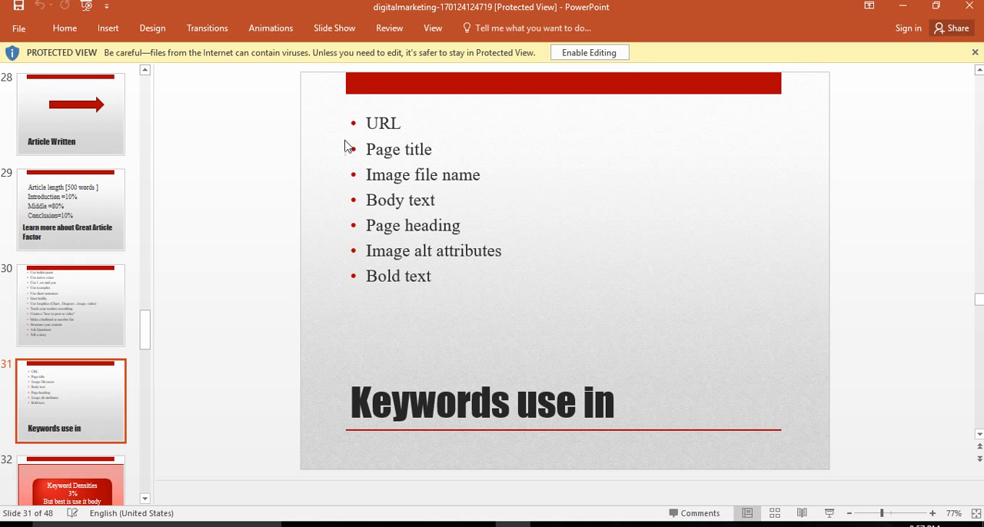
click(830, 514)
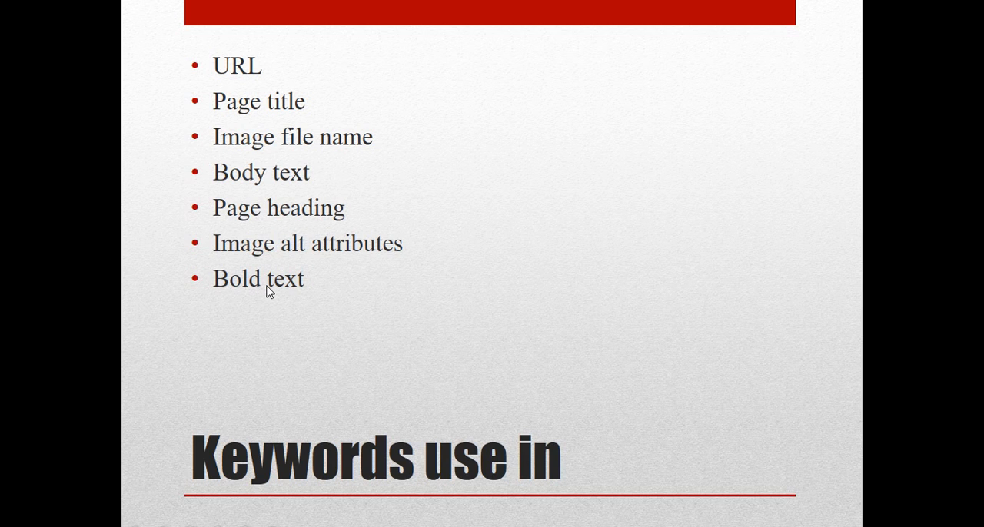
key(Escape)
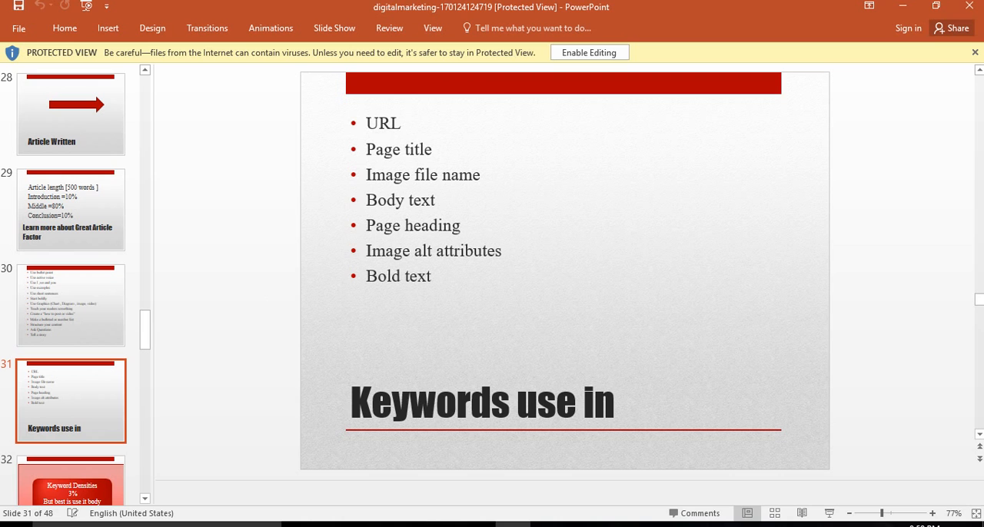
click(478, 524)
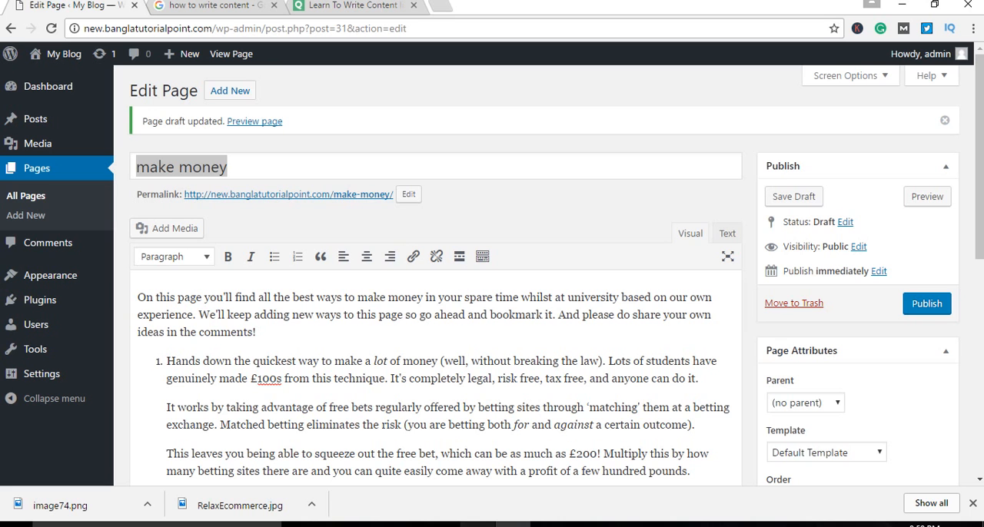
Step: Review the draft's title, introduction and numbered sections for the keyword placements listed on the slide
scroll(482, 366, down, 2)
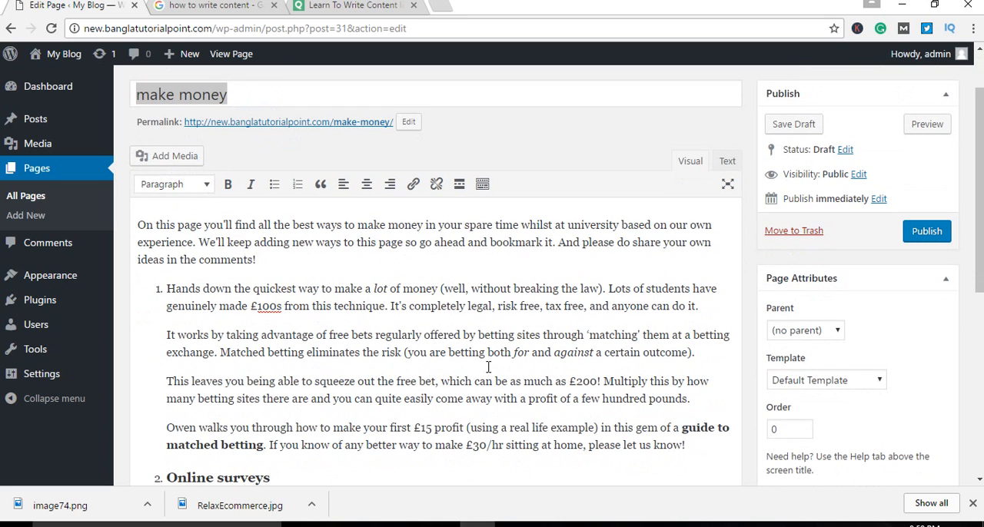
scroll(484, 367, down, 3)
scroll(488, 367, up, 6)
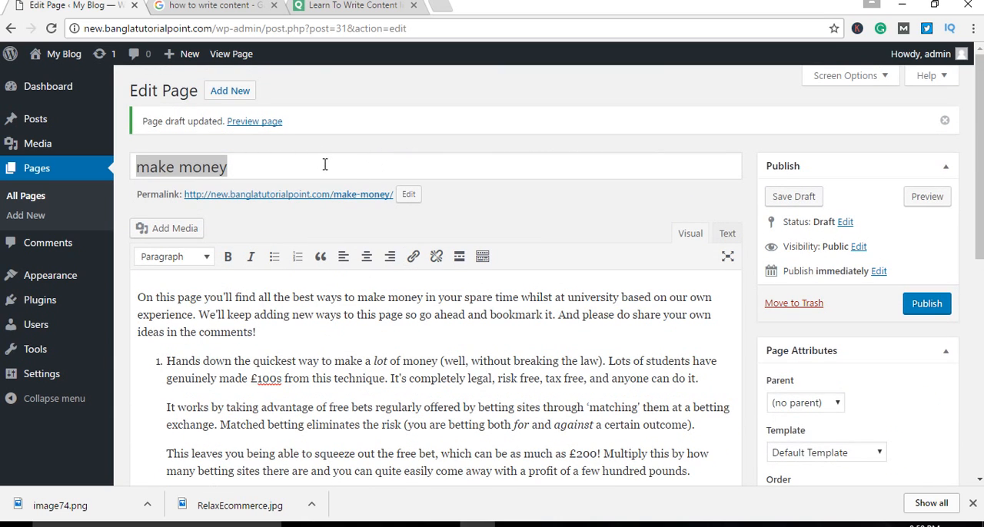
scroll(430, 319, down, 3)
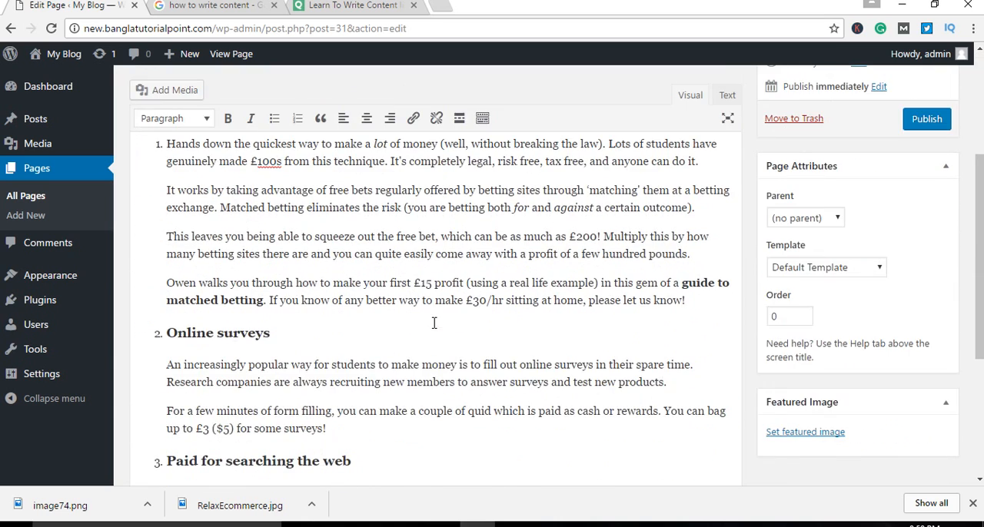
scroll(435, 317, up, 3)
click(449, 340)
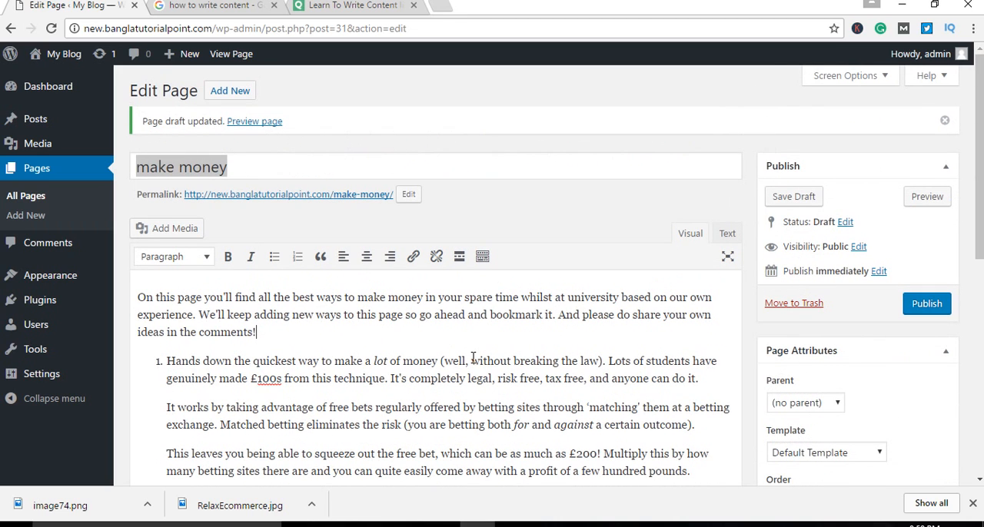
click(255, 168)
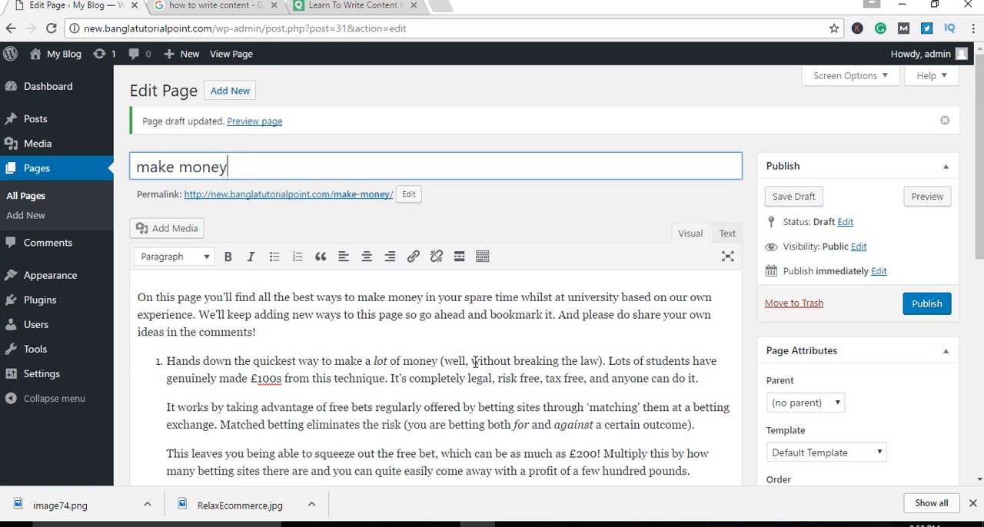
scroll(399, 323, down, 1)
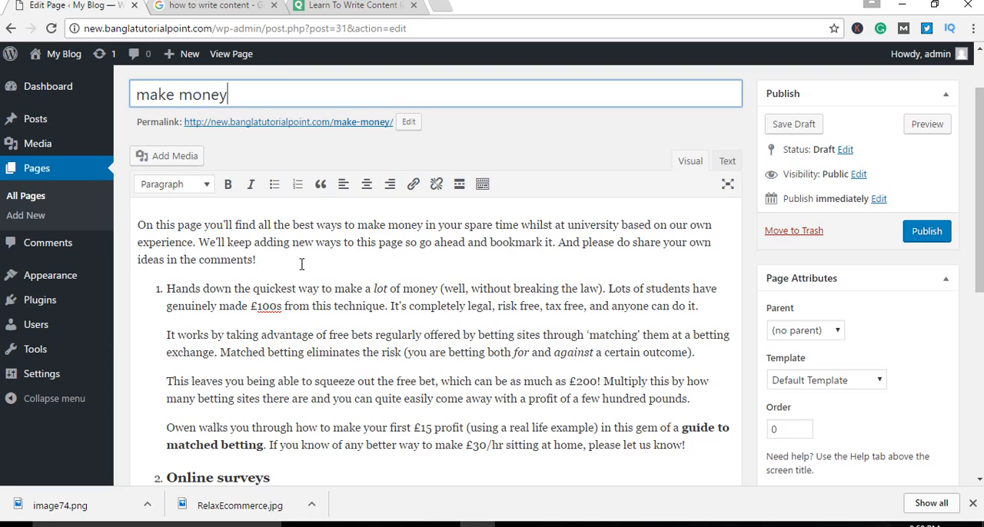
Step: Examine the introductory paragraph and the first numbered section down to the "Online surveys" heading by highlighting them
drag(301, 263, 125, 223)
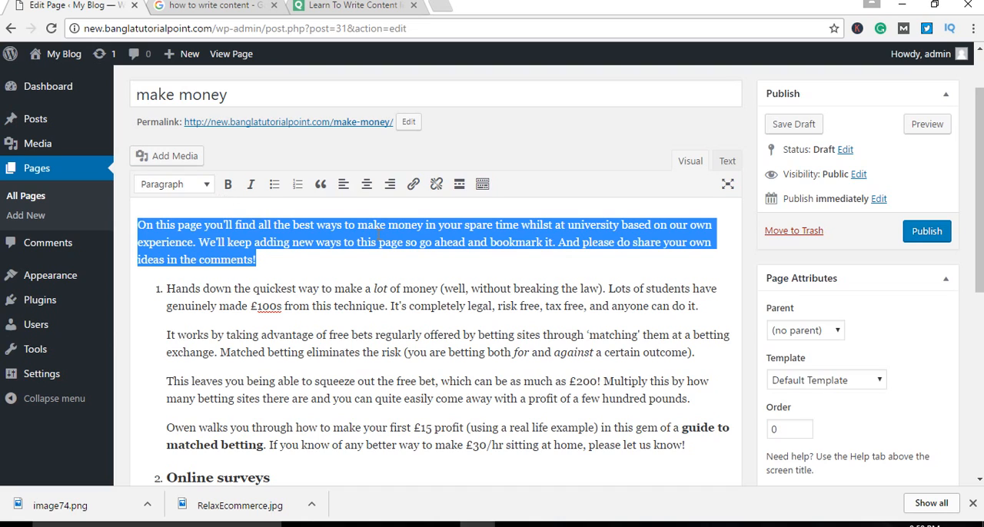
click(402, 269)
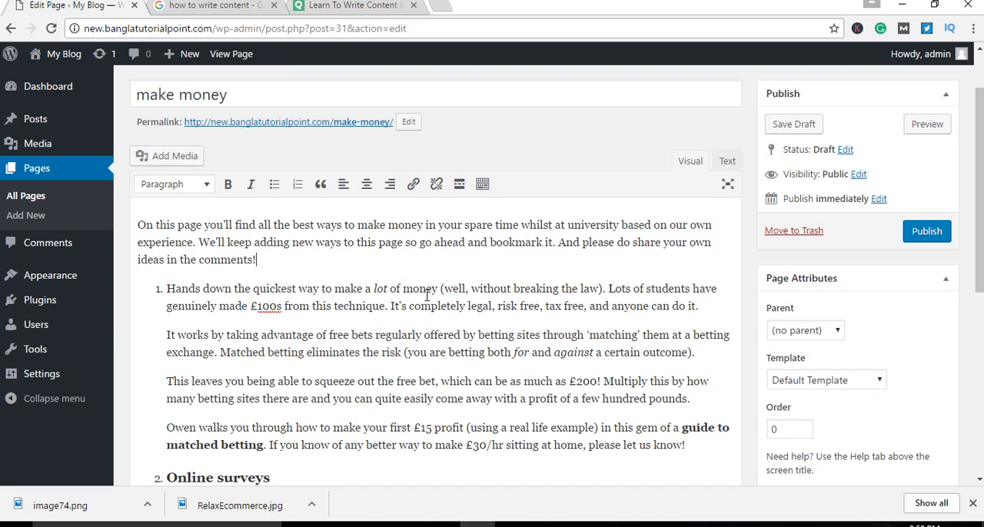
click(153, 292)
drag(153, 292, 271, 478)
scroll(376, 308, down, 3)
click(375, 270)
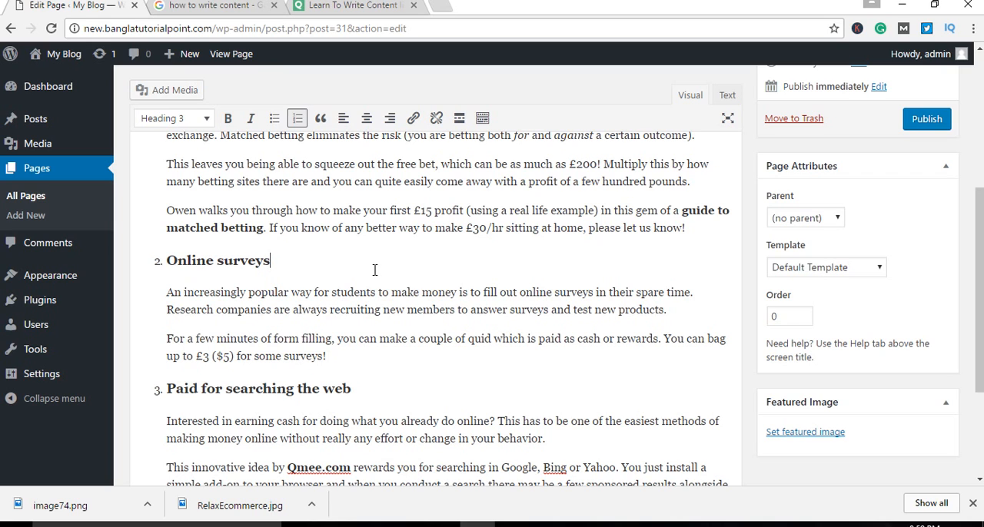
scroll(408, 285, up, 3)
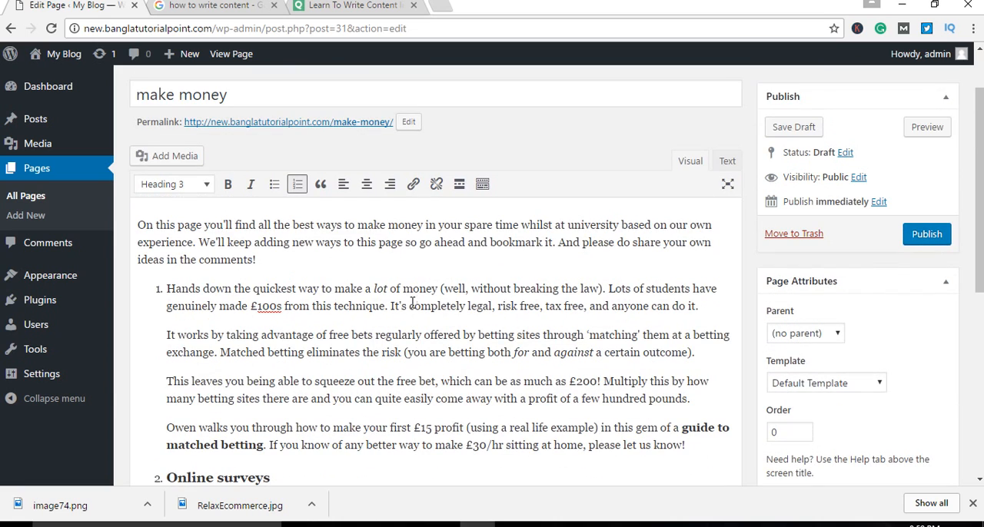
Step: Highlight the page title "make money" and the introduction beneath it, and read on through the numbered sections
click(250, 94)
drag(228, 93, 127, 98)
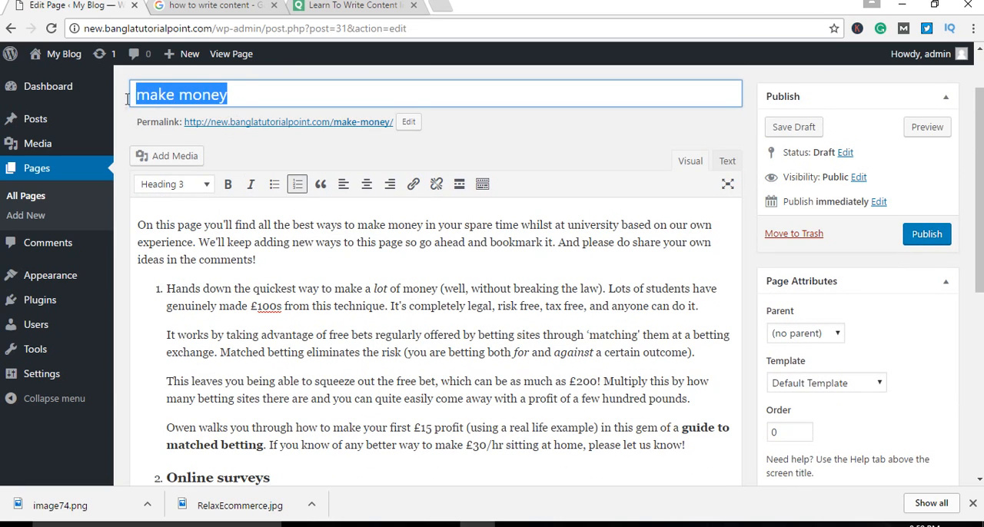
click(259, 98)
drag(259, 98, 134, 95)
click(246, 95)
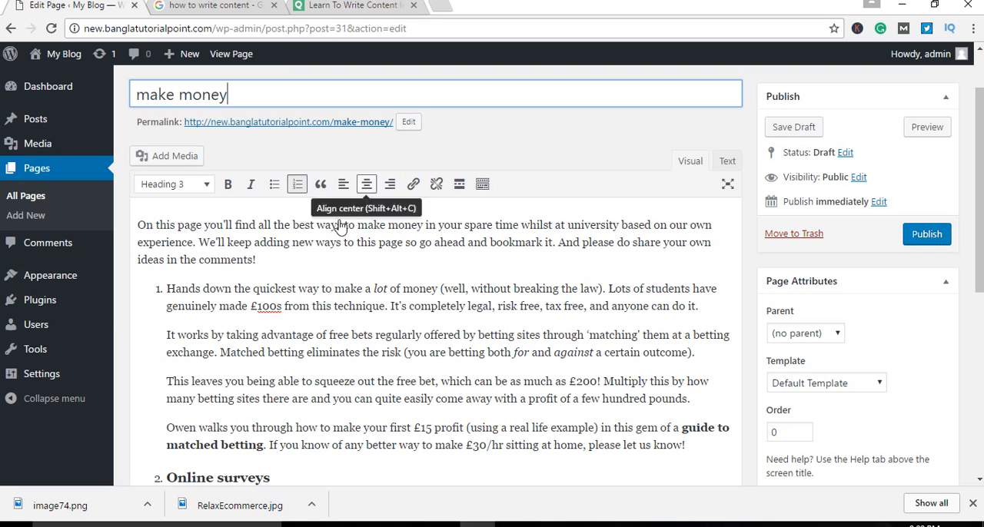
drag(296, 268, 133, 225)
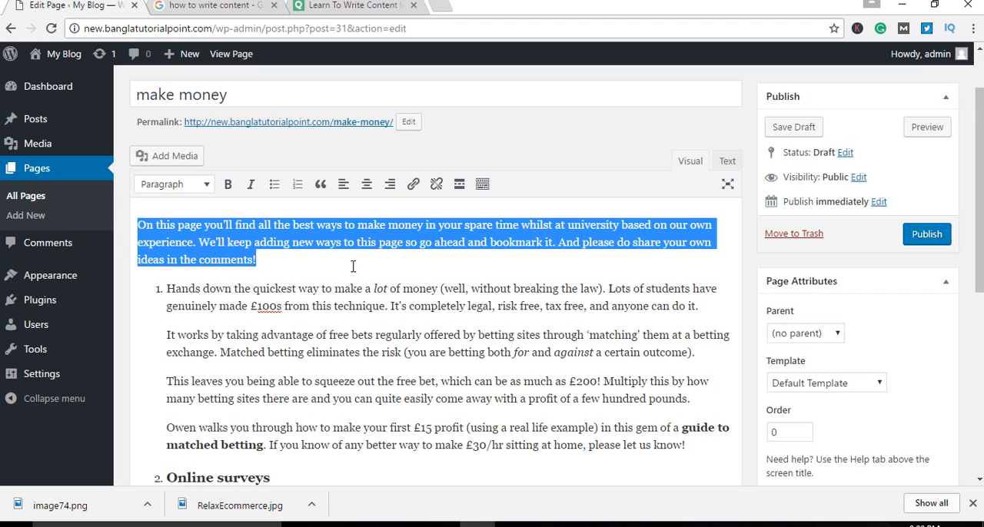
scroll(369, 270, down, 4)
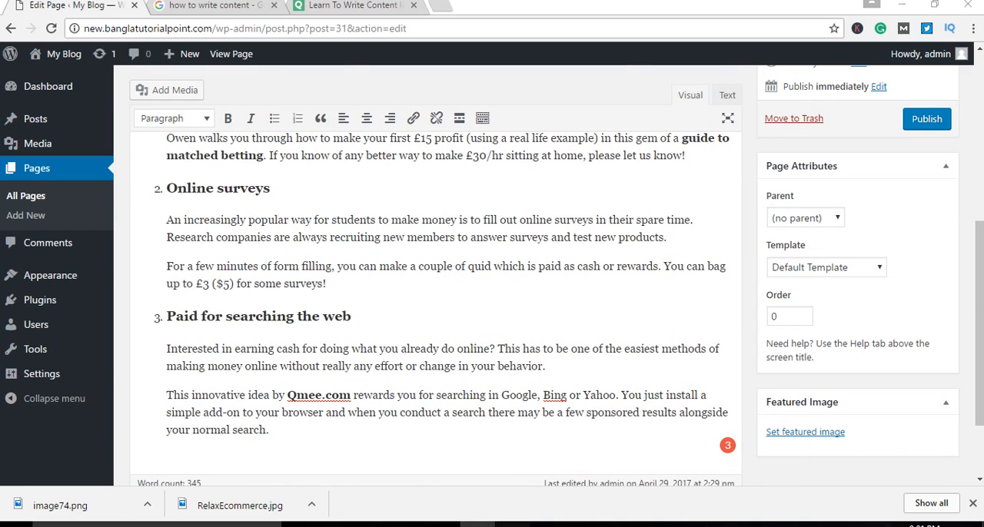
Step: Switch to PowerPoint to check the "Keywords use in" slide, and return to the WordPress draft in the browser
click(513, 525)
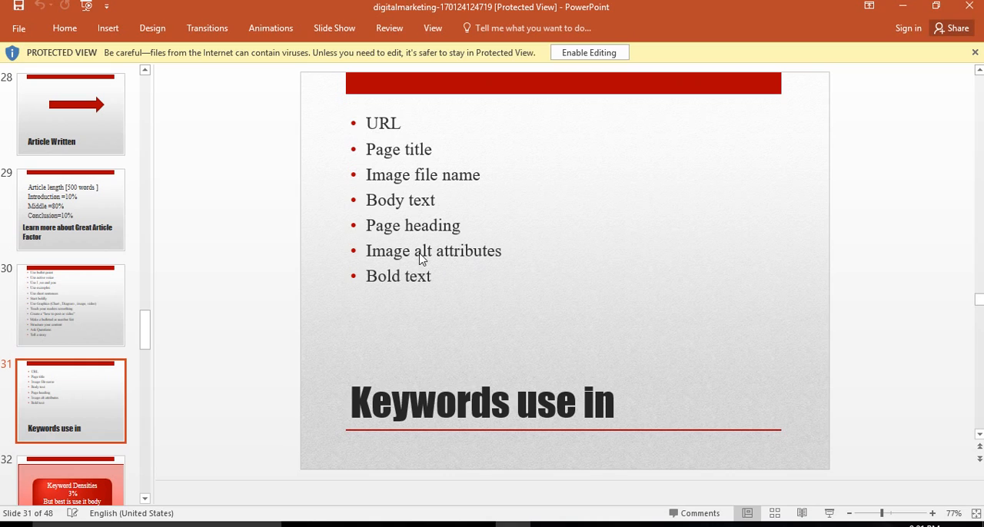
click(548, 524)
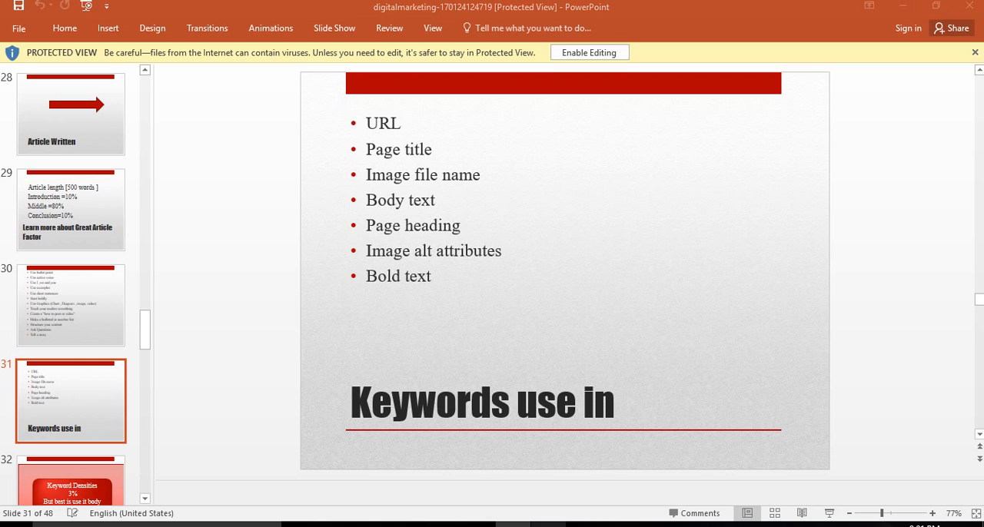
click(495, 525)
scroll(433, 338, down, 3)
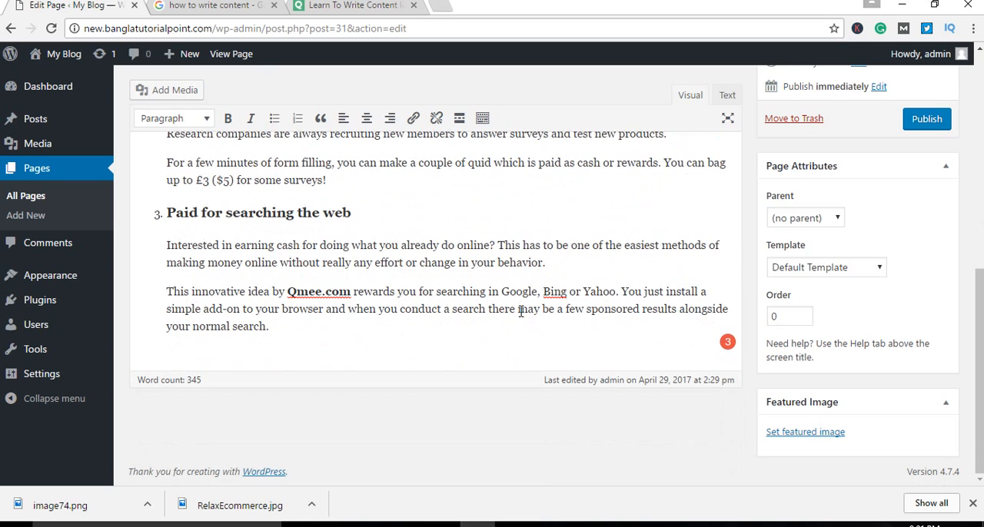
Step: Examine the draft's numbered sections, title and permalink, and highlight the text from the introduction into the first section
scroll(489, 324, up, 5)
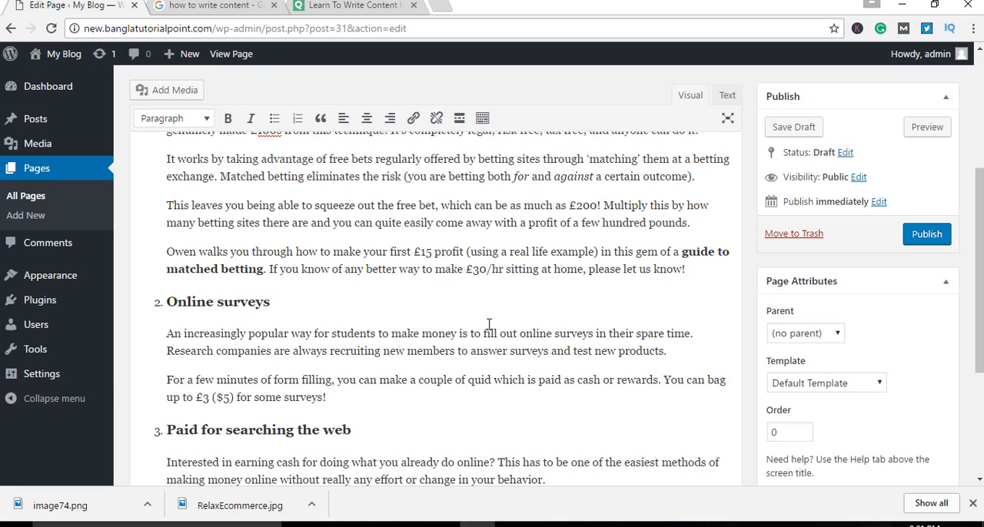
scroll(489, 323, up, 5)
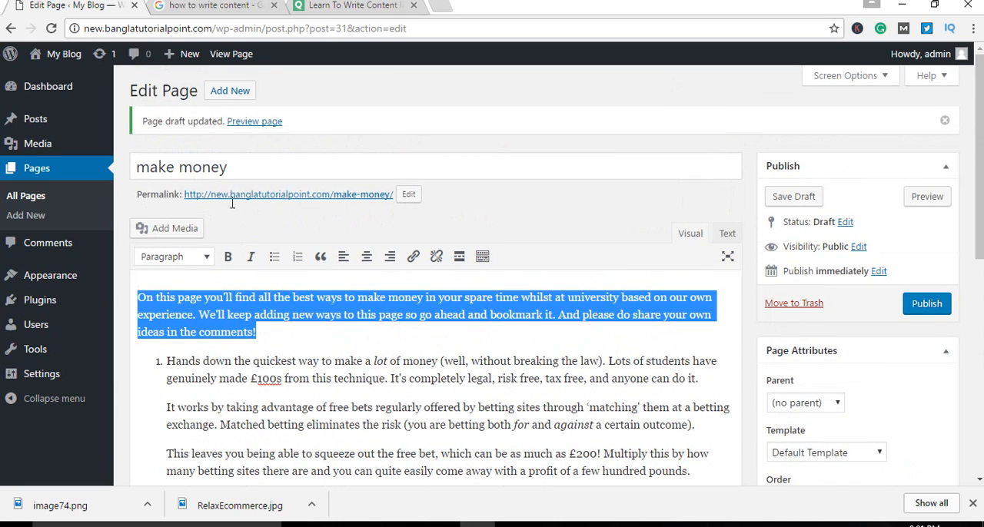
scroll(479, 323, down, 5)
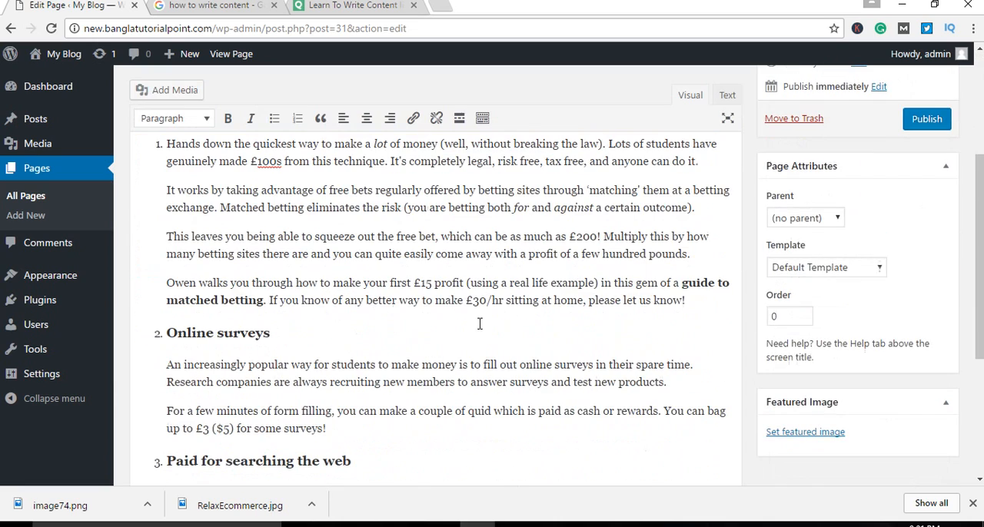
scroll(473, 327, up, 5)
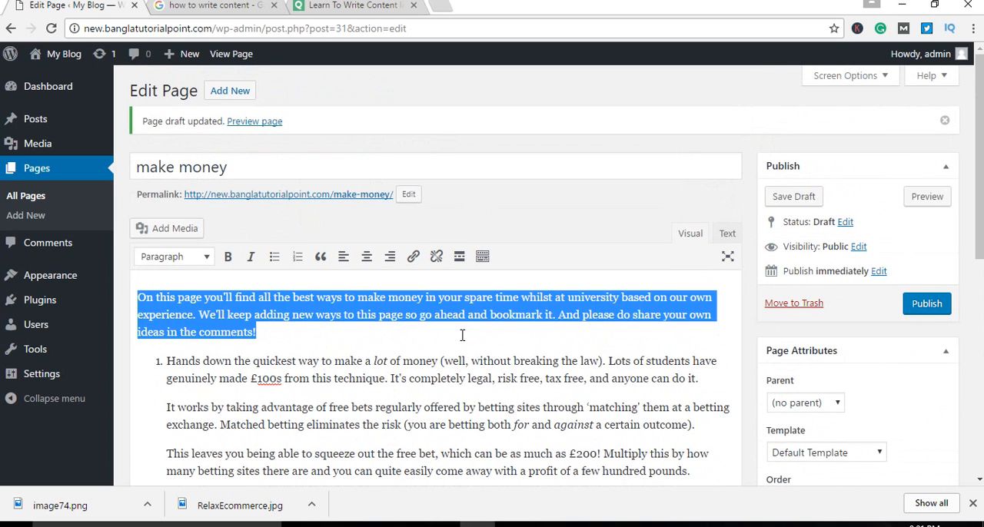
click(462, 335)
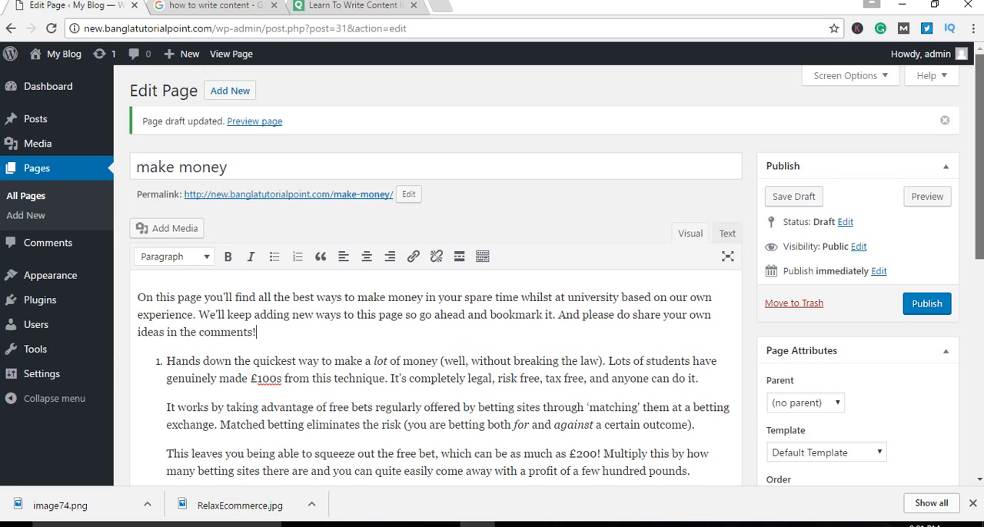
scroll(979, 230, down, 1)
scroll(979, 230, down, 1)
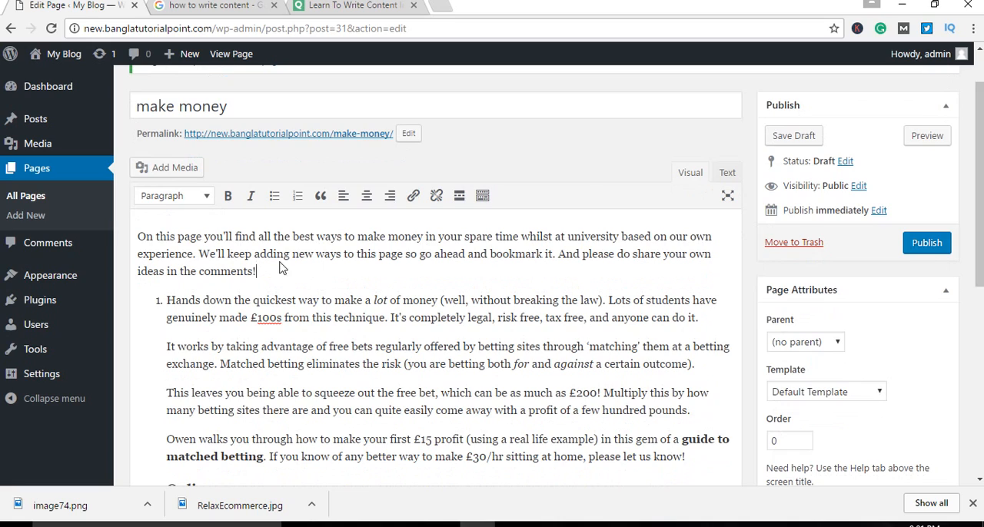
drag(138, 236, 579, 228)
scroll(546, 261, down, 10)
click(579, 228)
scroll(569, 224, up, 15)
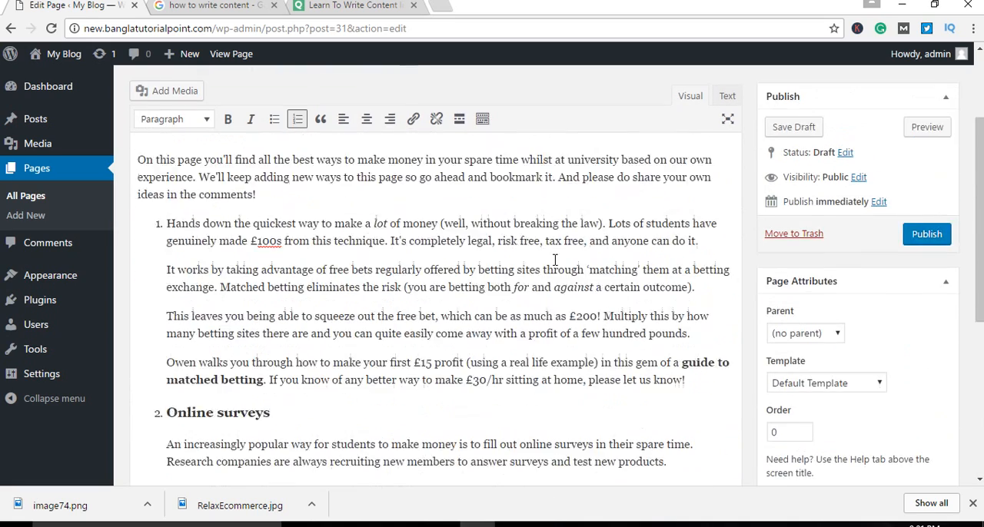
scroll(383, 370, down, 1)
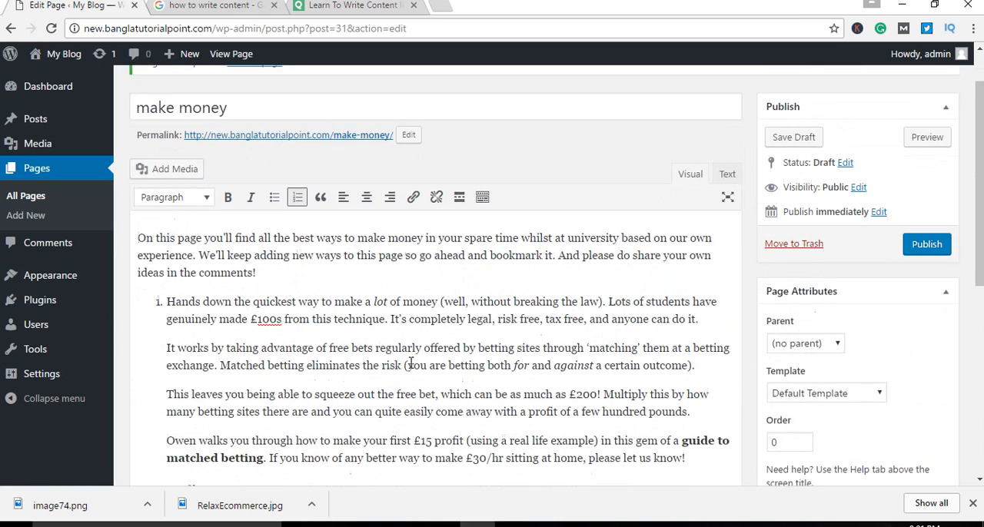
scroll(383, 370, down, 2)
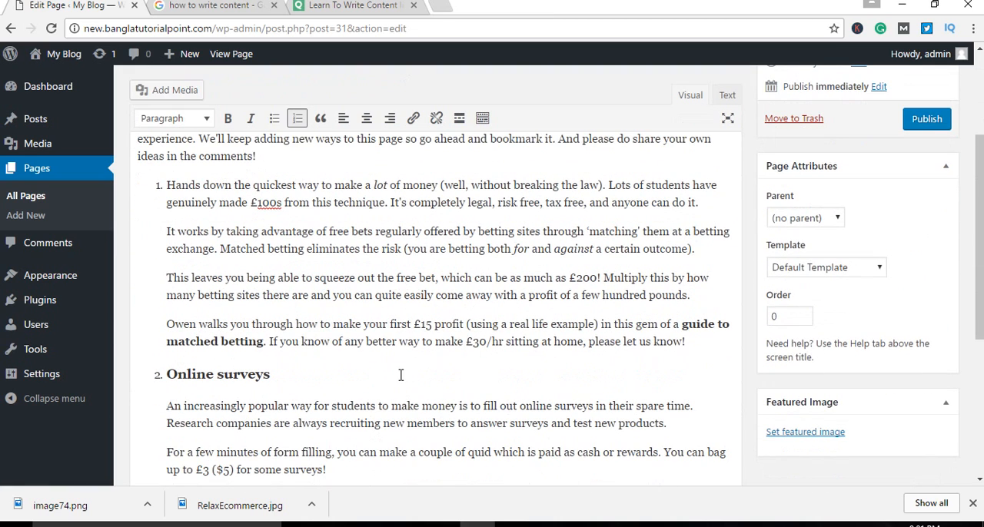
scroll(401, 377, up, 2)
scroll(423, 381, up, 1)
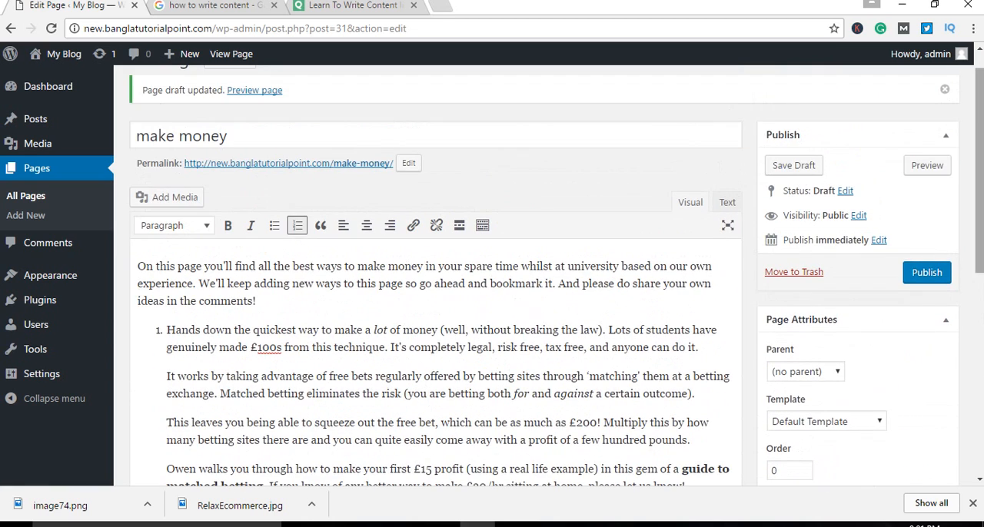
scroll(533, 402, down, 1)
scroll(435, 307, up, 1)
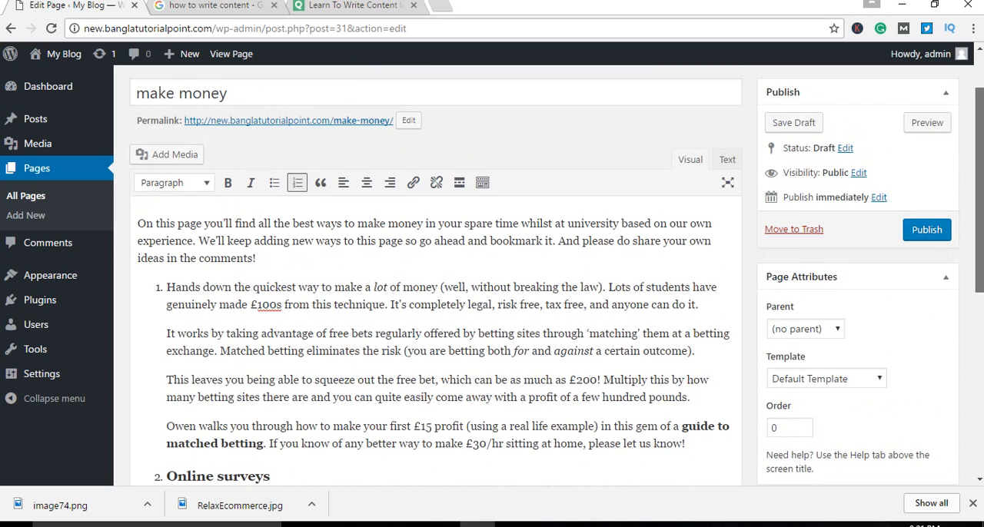
scroll(435, 307, down, 1)
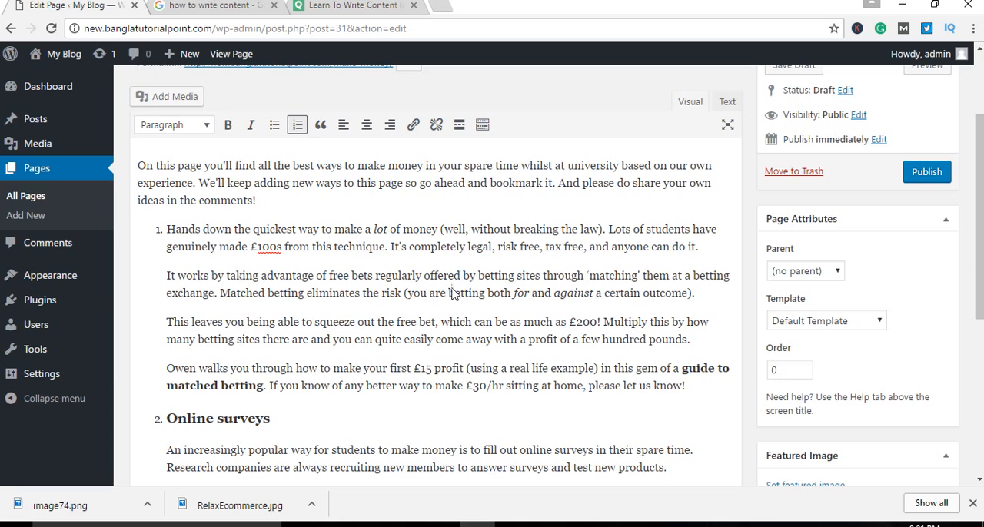
scroll(530, 345, up, 1)
scroll(536, 351, up, 1)
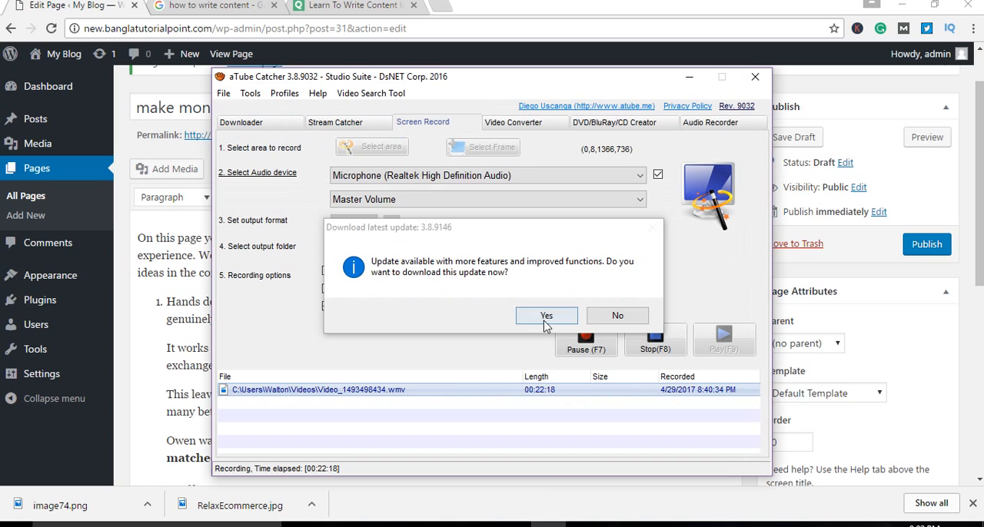
Step: Decline the aTube Catcher update and return to the WordPress page draft in the browser
click(617, 315)
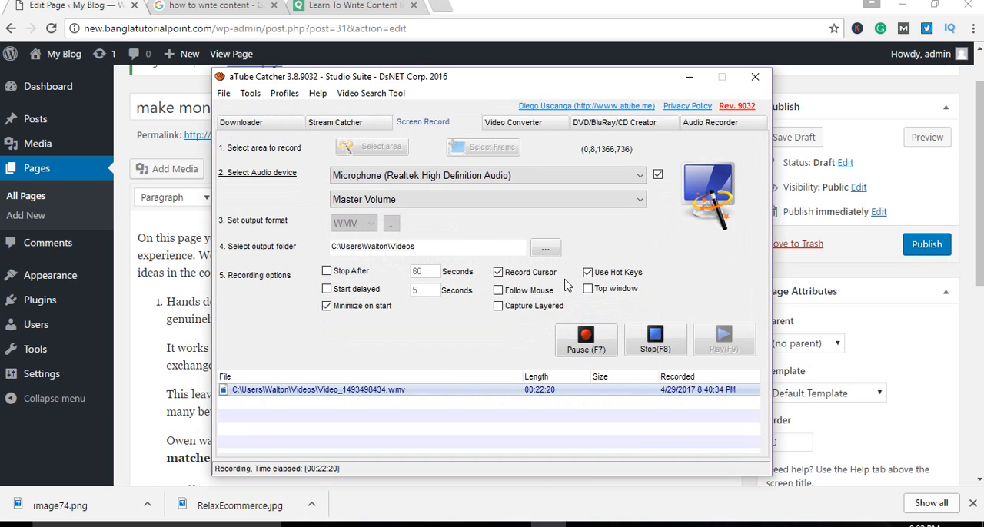
click(184, 328)
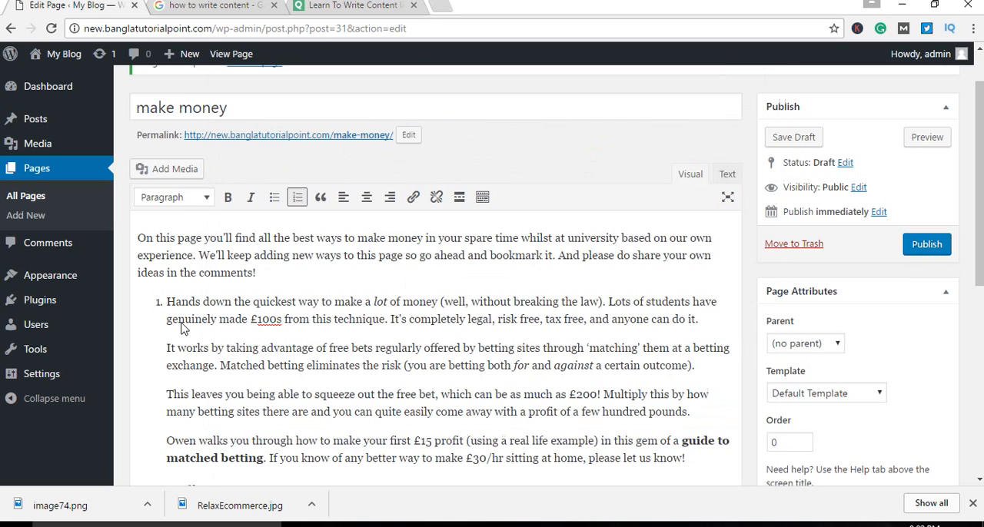
click(547, 523)
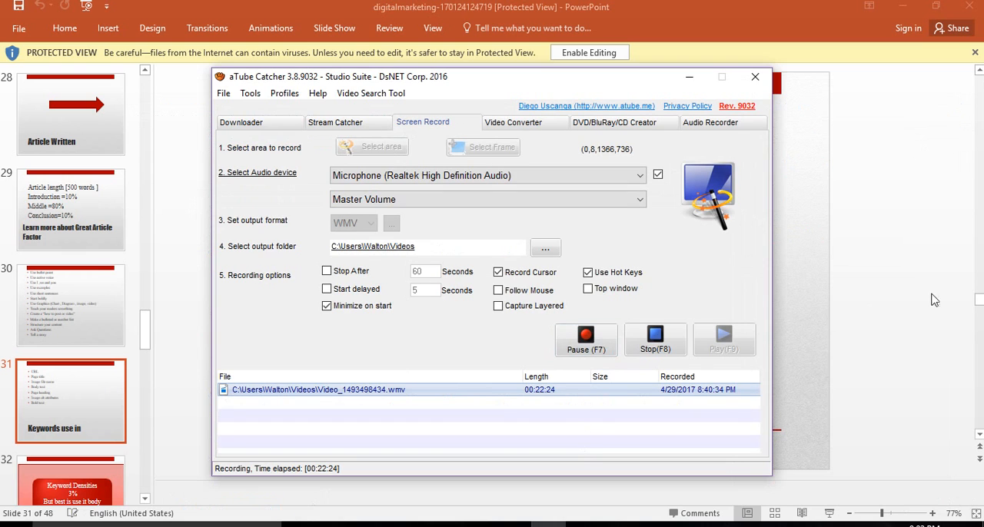
click(933, 300)
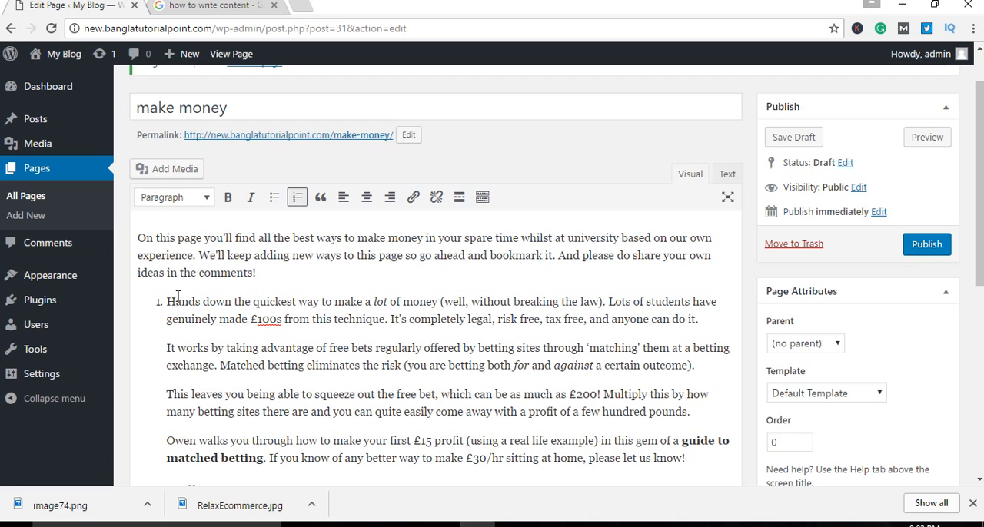
Step: Find the Yoast SEO plugin through the Add Plugins search, install it and activate it
mouse_move(38, 311)
click(150, 322)
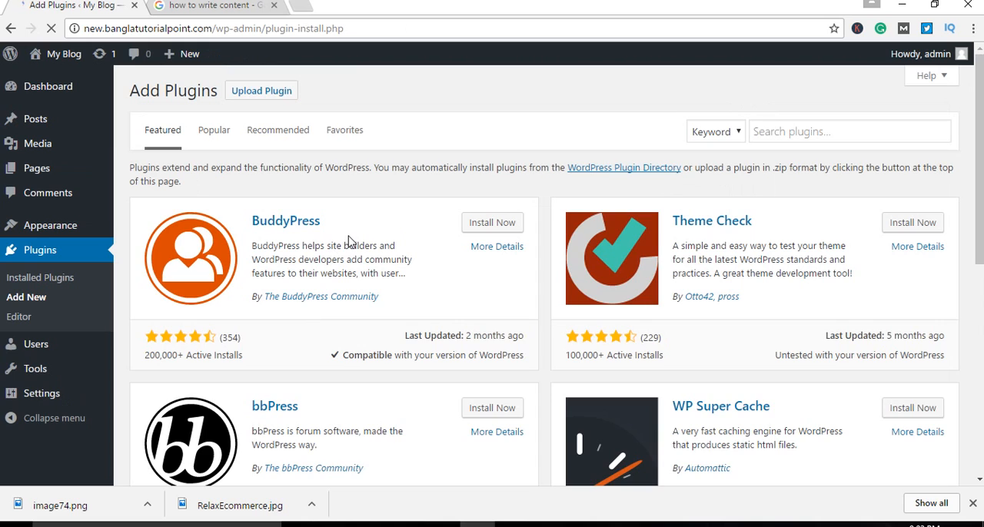
click(761, 131)
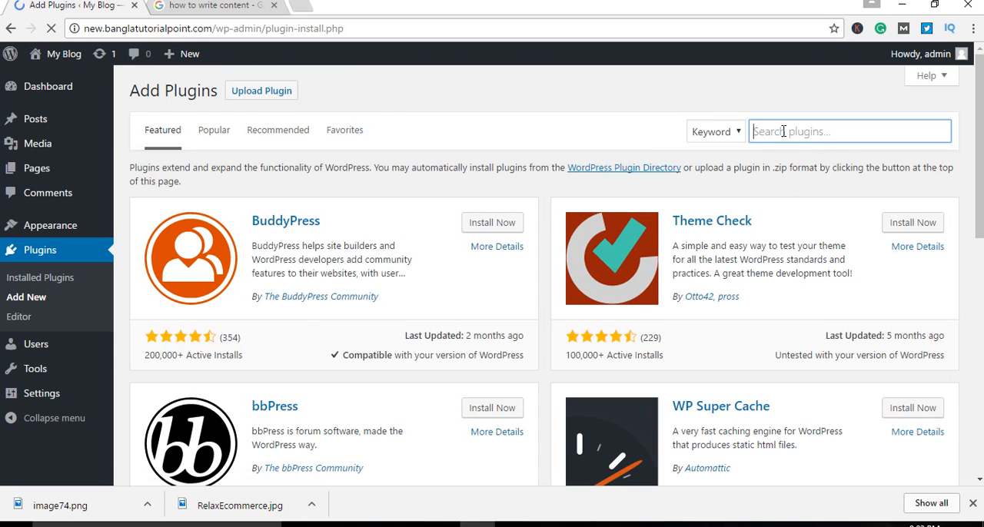
text(Yoast SEO)
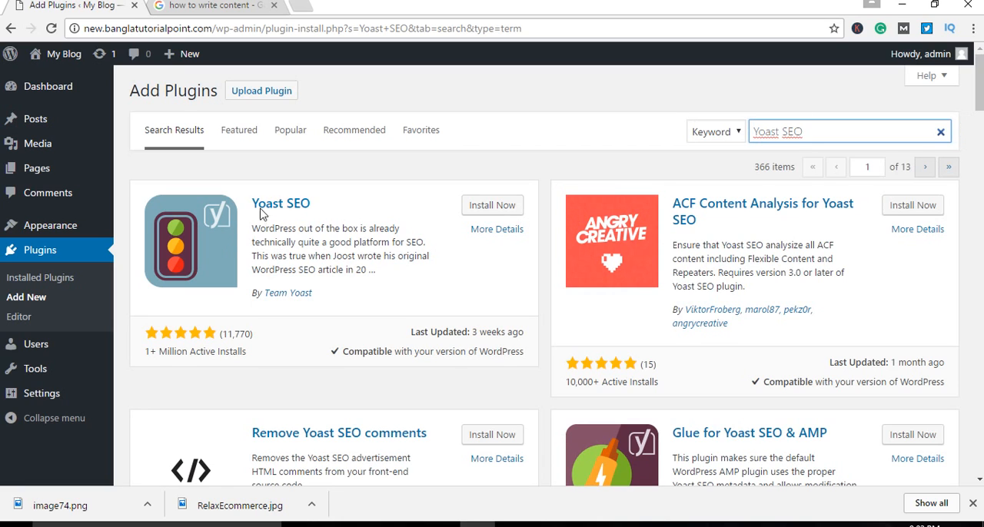
click(490, 207)
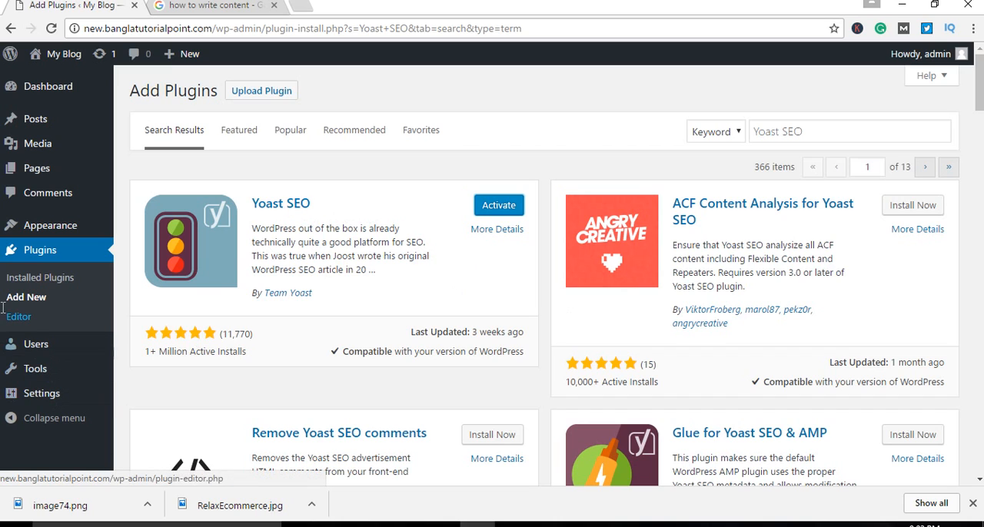
click(511, 209)
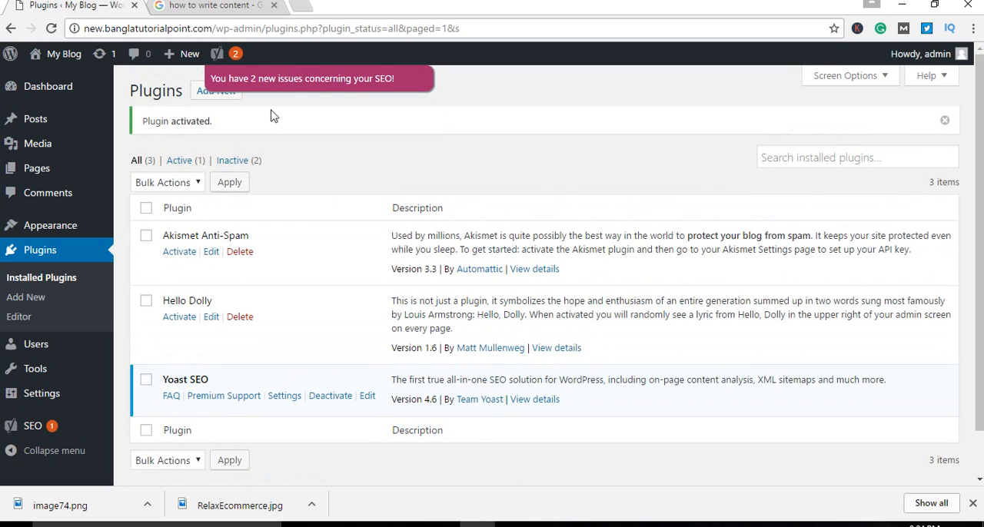
Step: Open the Yoast SEO notifications
mouse_move(219, 50)
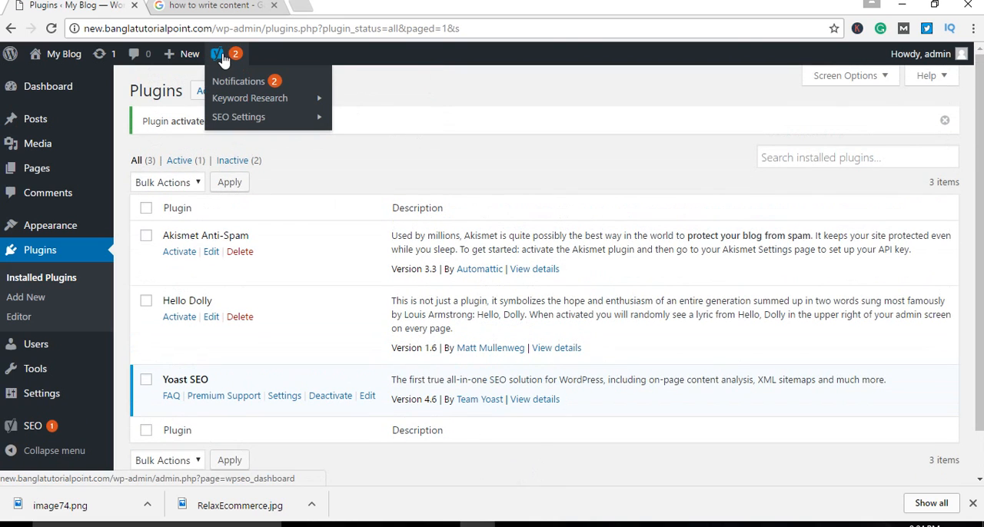
click(265, 88)
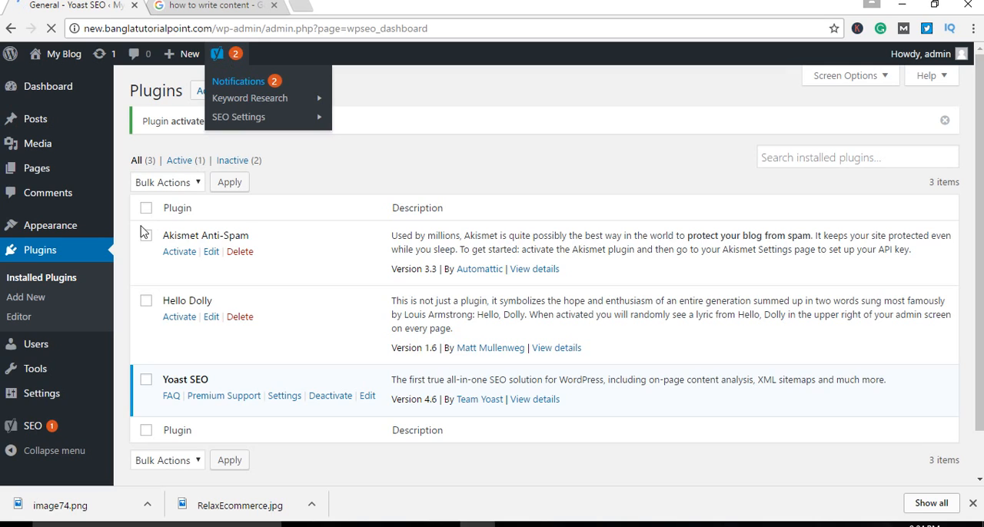
Step: Reload the Yoast SEO general settings page
click(50, 29)
click(50, 28)
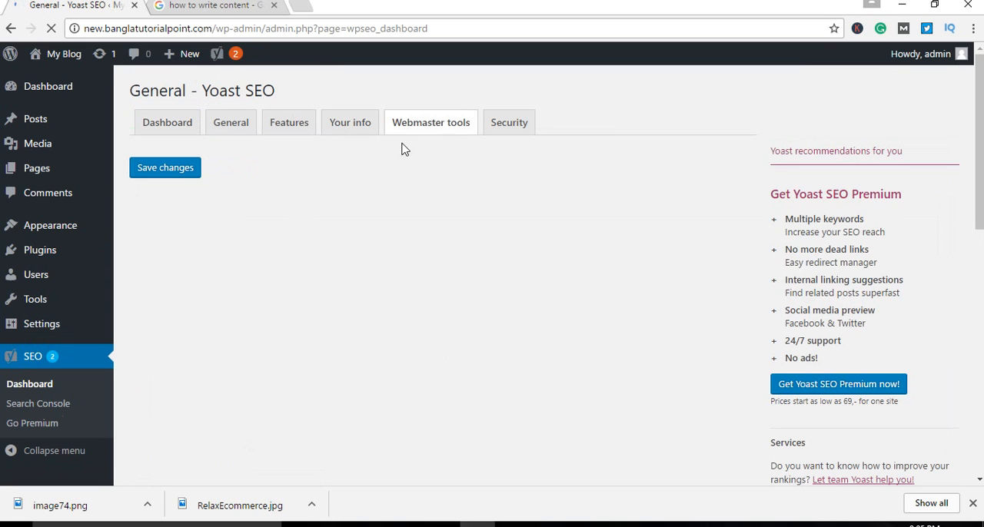
mouse_move(980, 99)
mouse_down()
mouse_move(981, 157)
mouse_move(982, 98)
mouse_up()
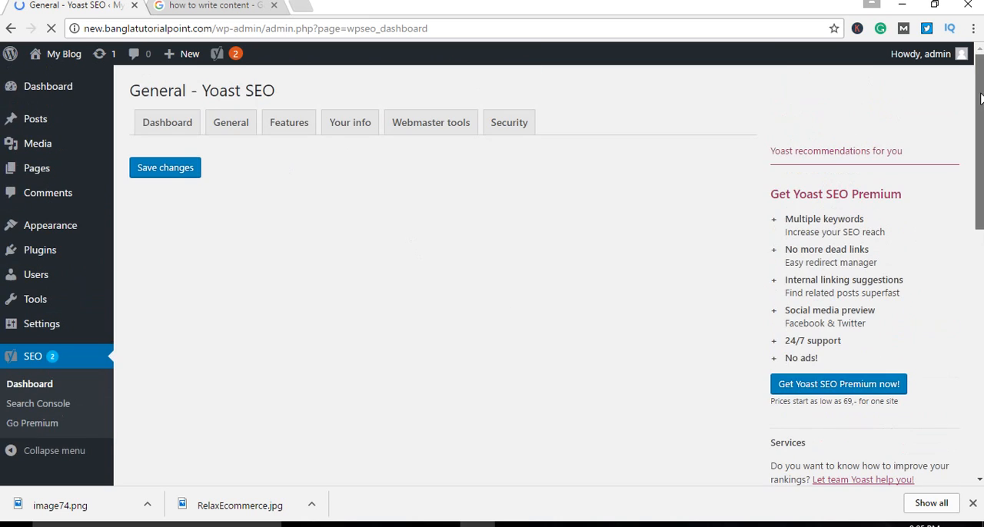
Step: Open the draft post "Earn Money Online from Home Without Investment" for editing from the list of all posts
mouse_move(39, 121)
click(127, 125)
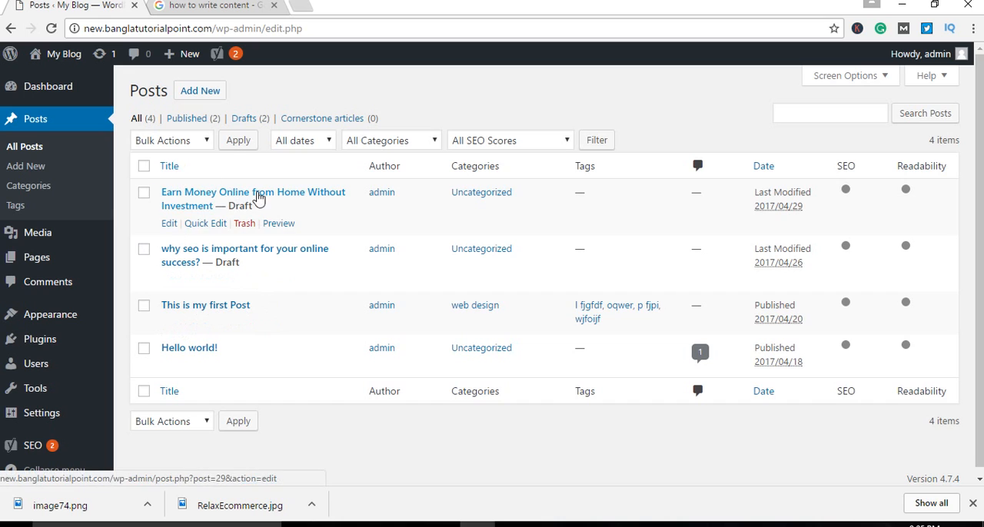
scroll(277, 277, down, 1)
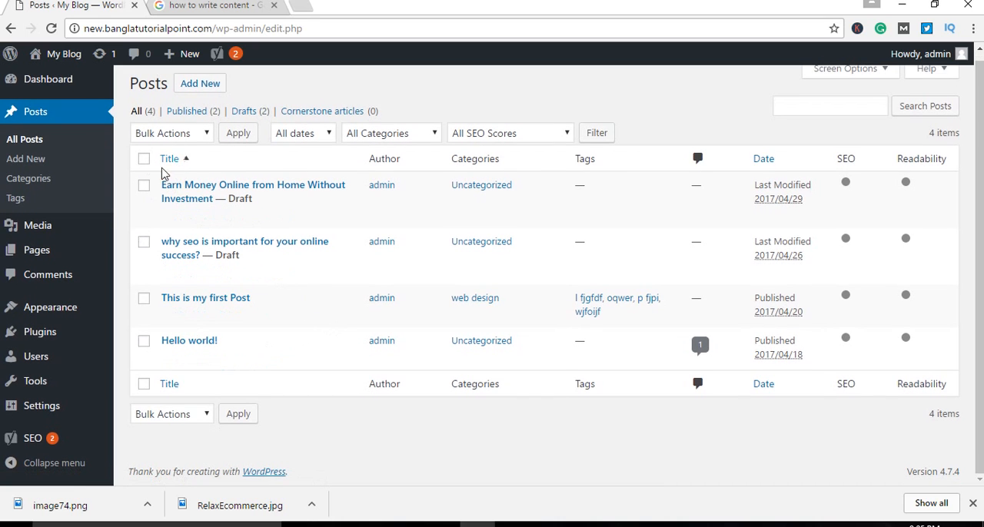
click(169, 219)
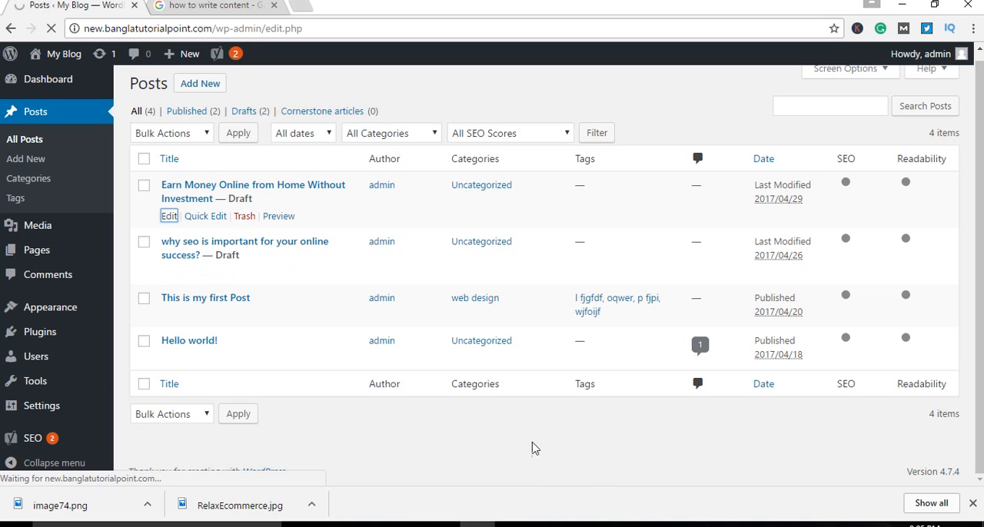
click(547, 524)
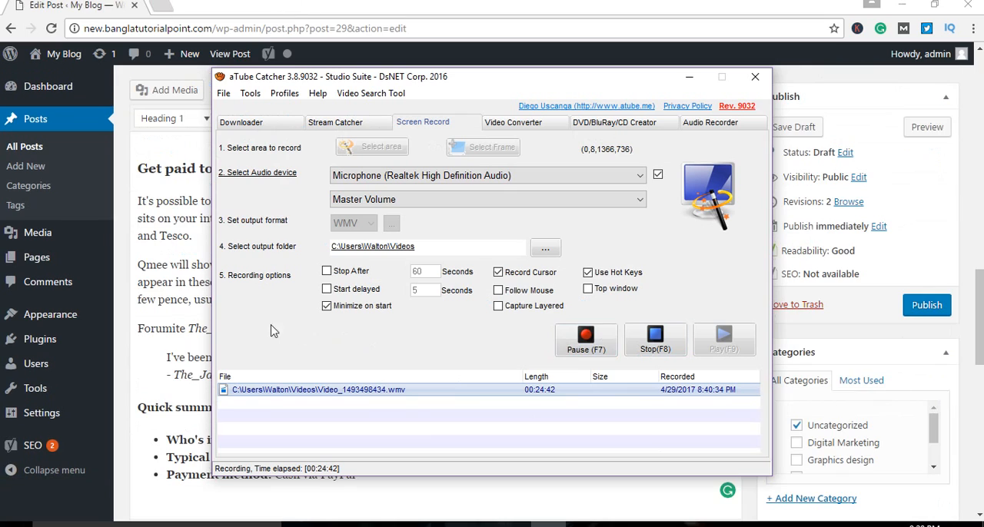
click(202, 327)
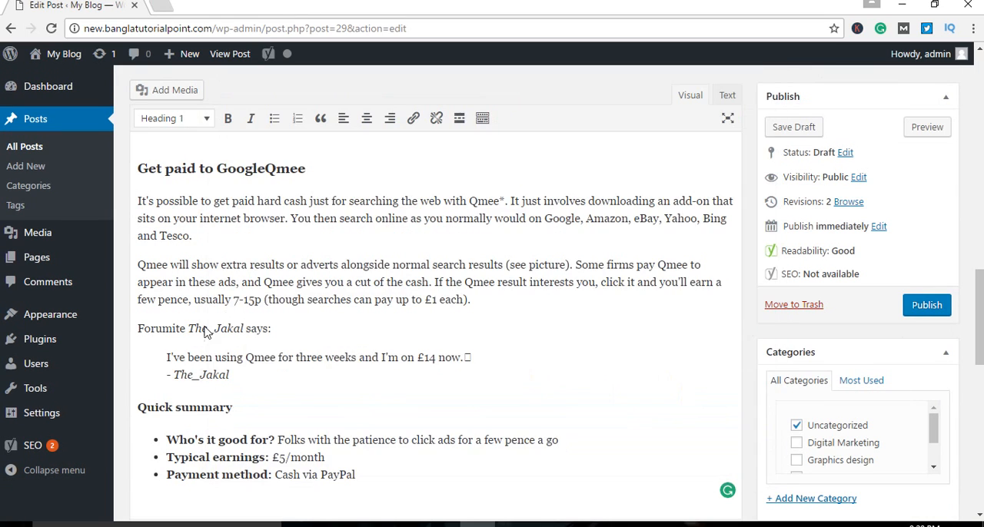
Step: Look through the draft post's content from its title to the Yoast SEO section below the editor
scroll(436, 364, down, 4)
scroll(467, 347, up, 8)
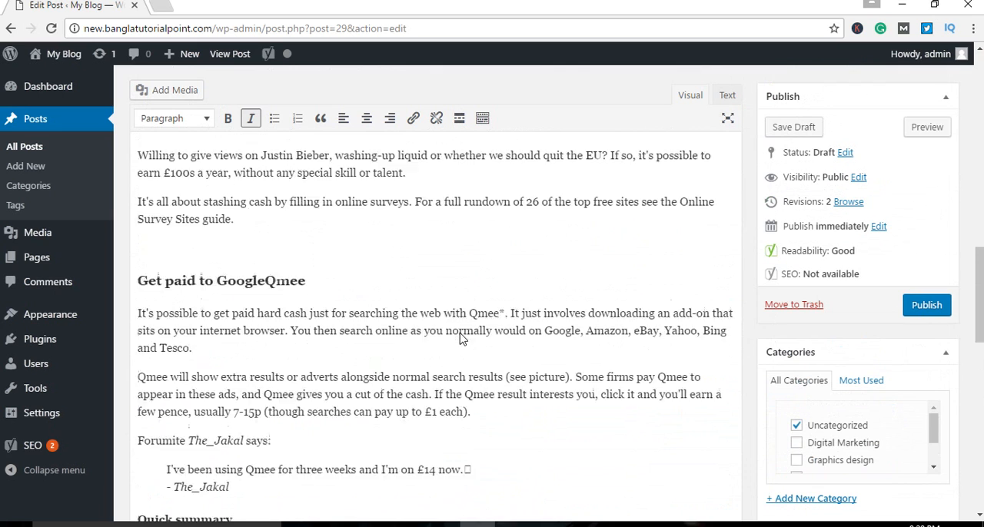
scroll(453, 333, up, 5)
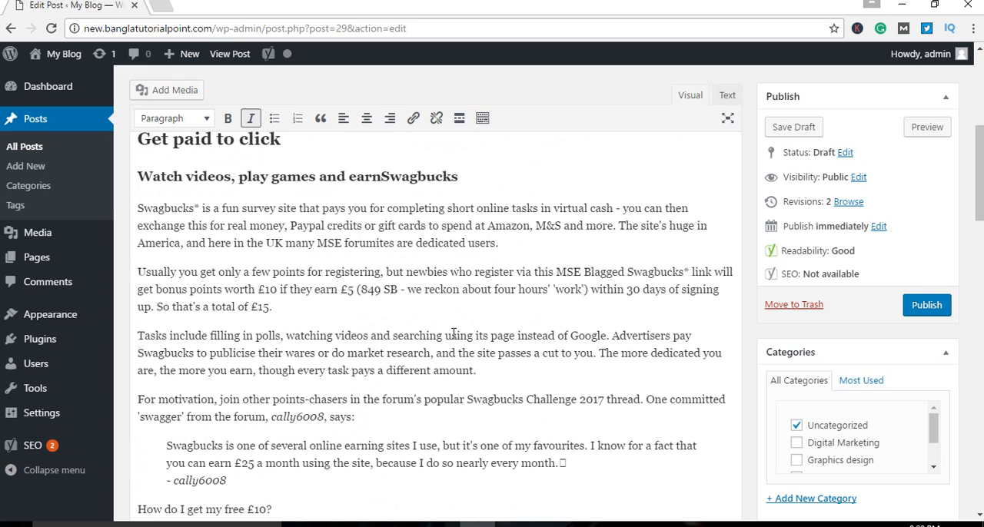
scroll(454, 333, up, 5)
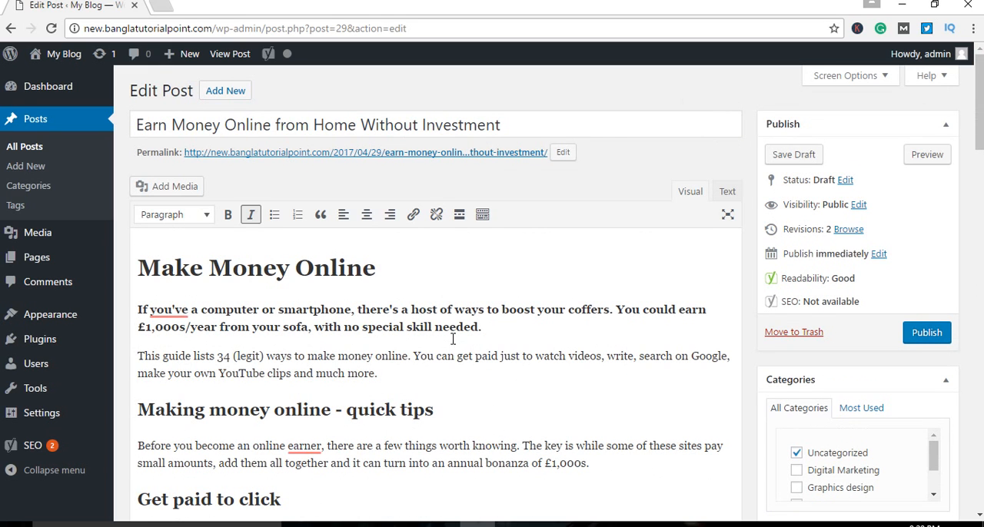
scroll(450, 344, down, 20)
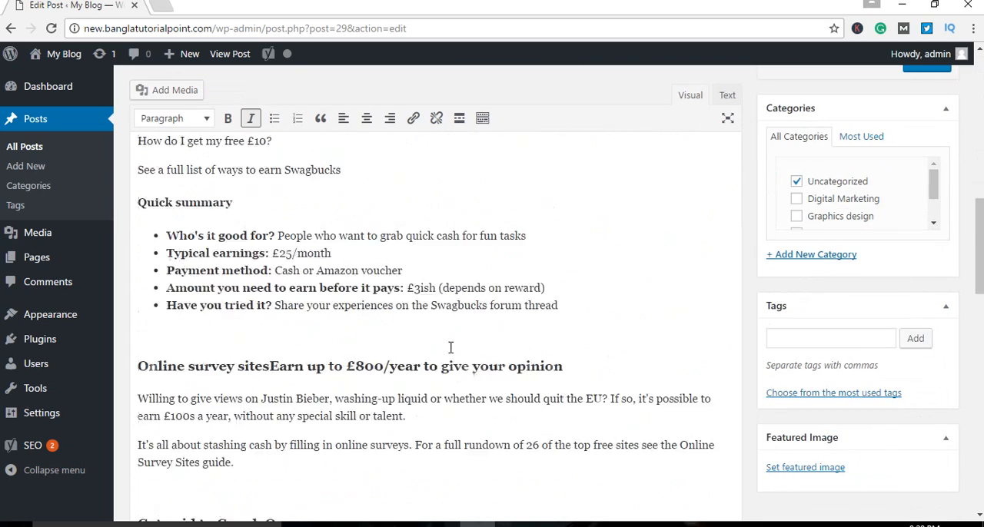
scroll(452, 353, down, 5)
scroll(441, 356, up, 3)
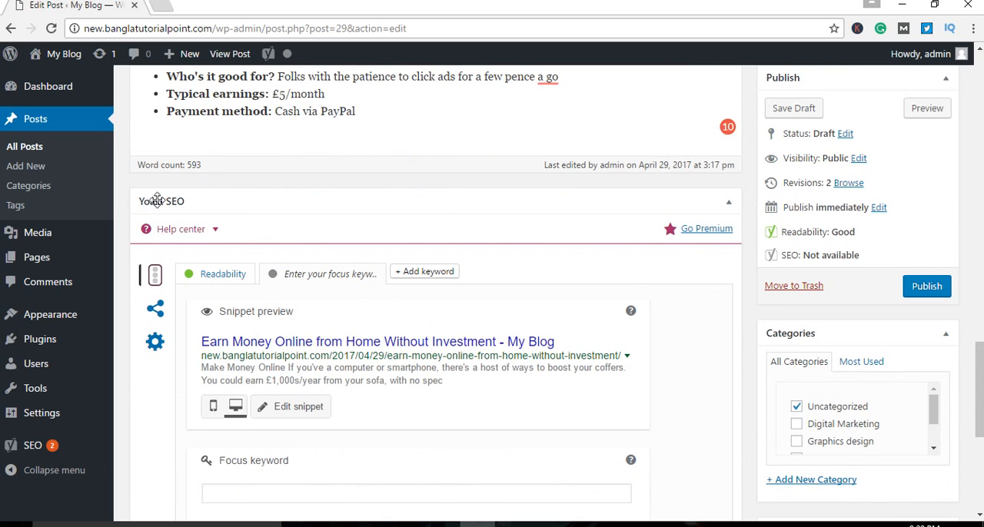
Step: Examine the snippet preview, focus keyword field and analysis results in the post's Yoast SEO section
scroll(197, 216, down, 2)
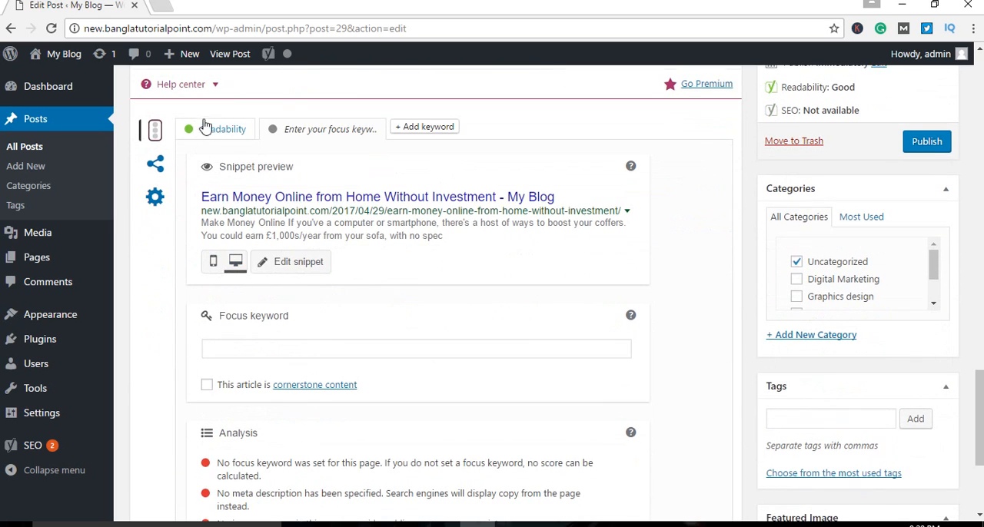
scroll(329, 315, down, 3)
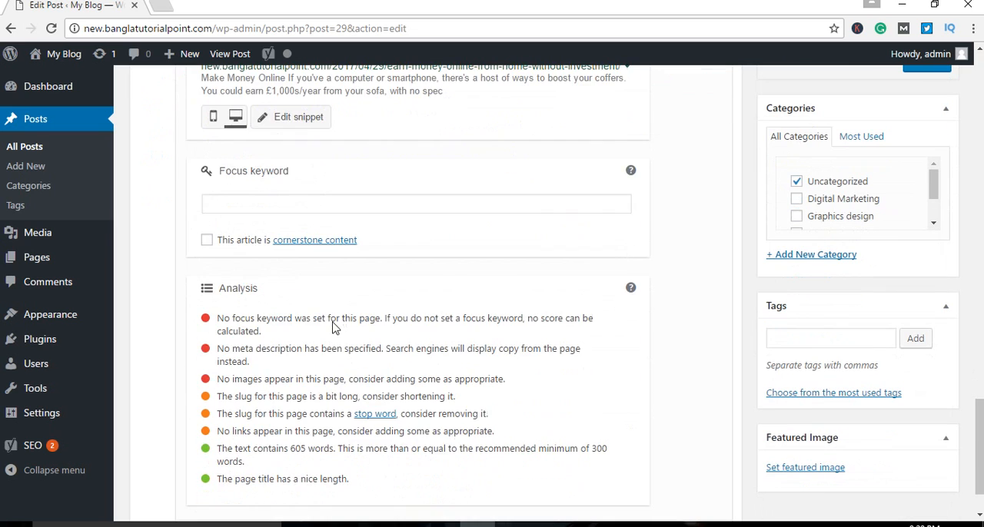
scroll(255, 289, up, 3)
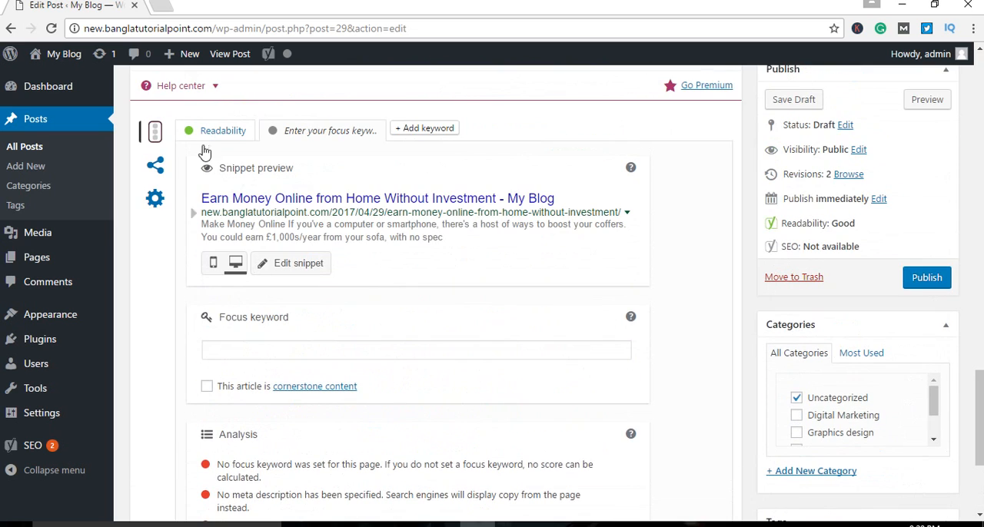
scroll(255, 273, down, 3)
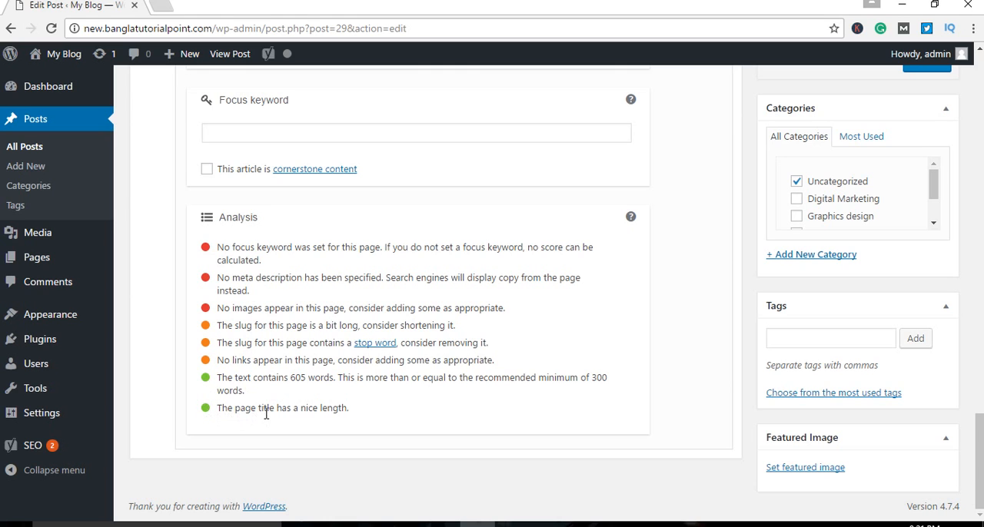
scroll(338, 425, up, 2)
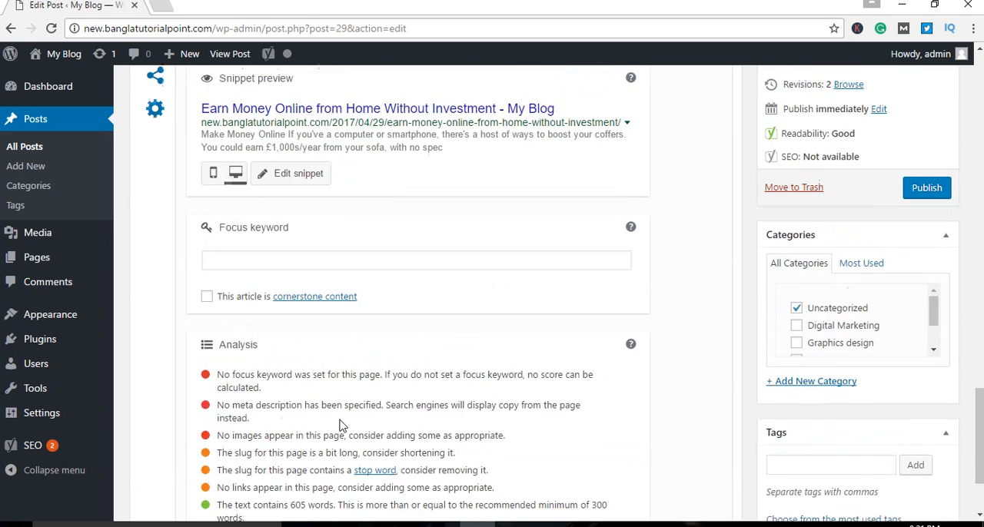
Step: Return to the beginning of the post and highlight its whole title
scroll(338, 425, up, 15)
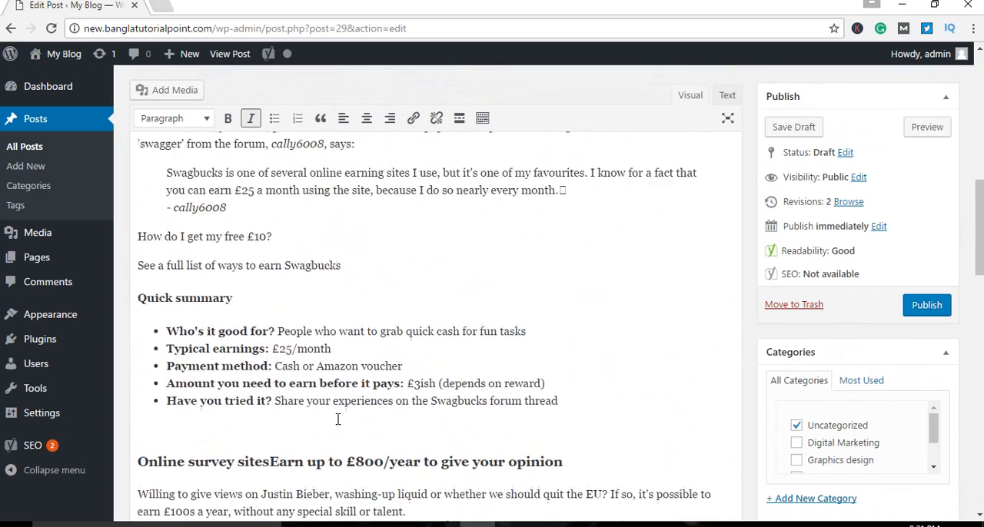
scroll(339, 420, up, 6)
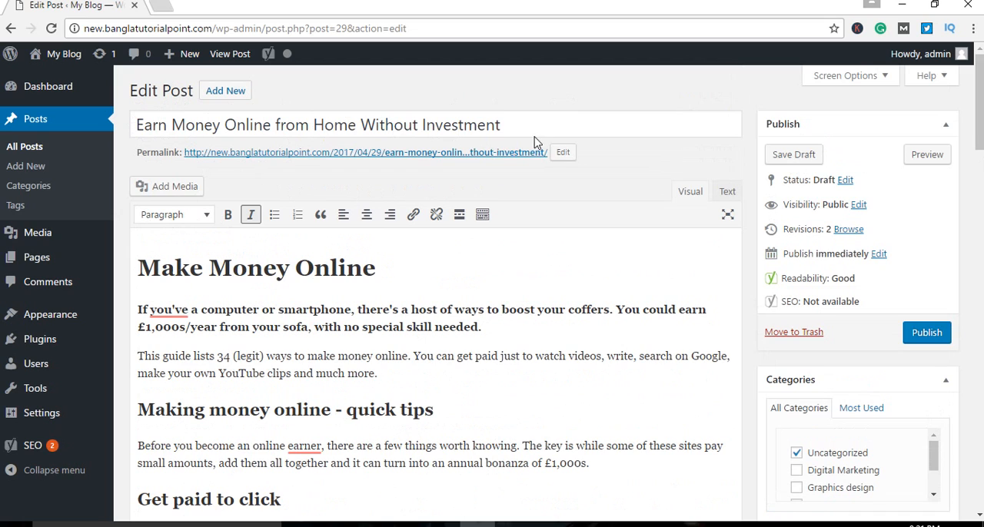
drag(543, 124, 139, 125)
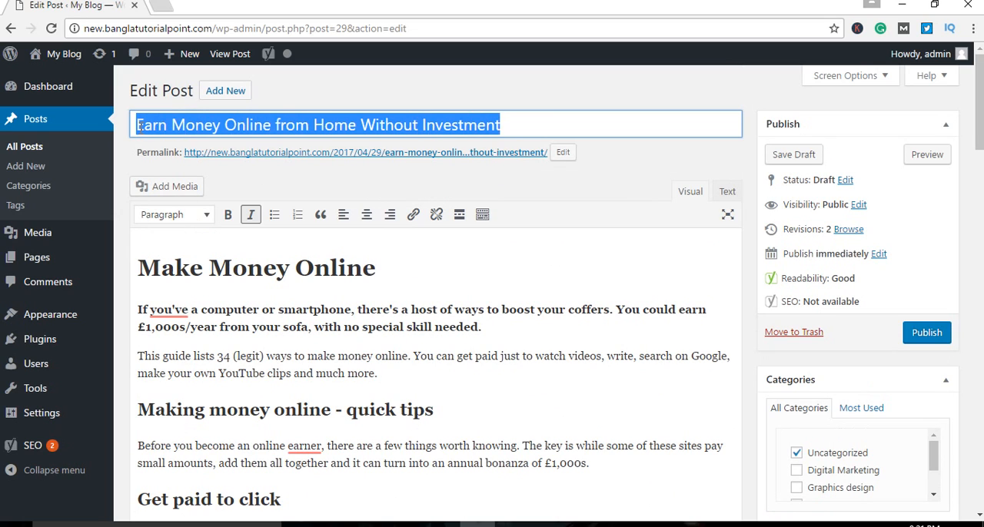
click(584, 384)
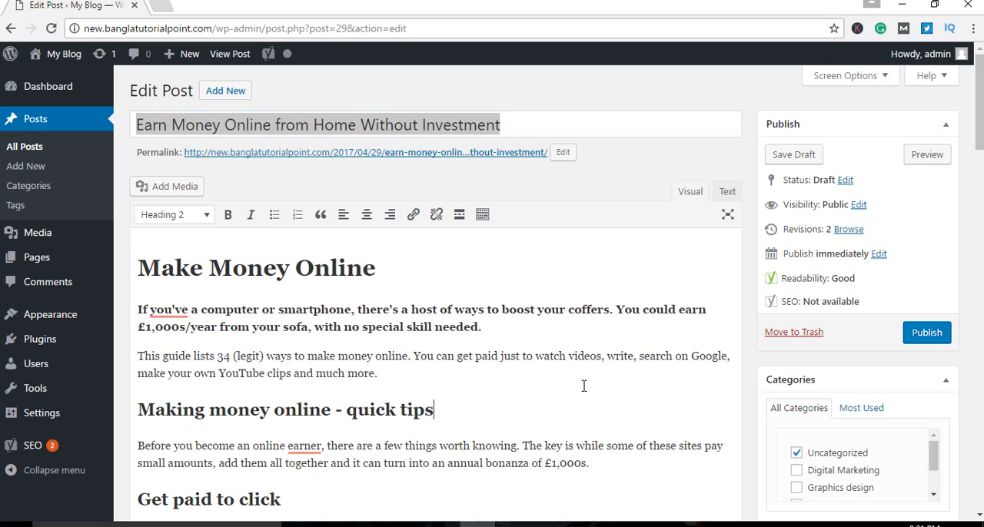
Step: Review the Yoast SEO analysis results, highlighting parts of the text-length assessment
scroll(586, 386, down, 10)
scroll(587, 386, down, 10)
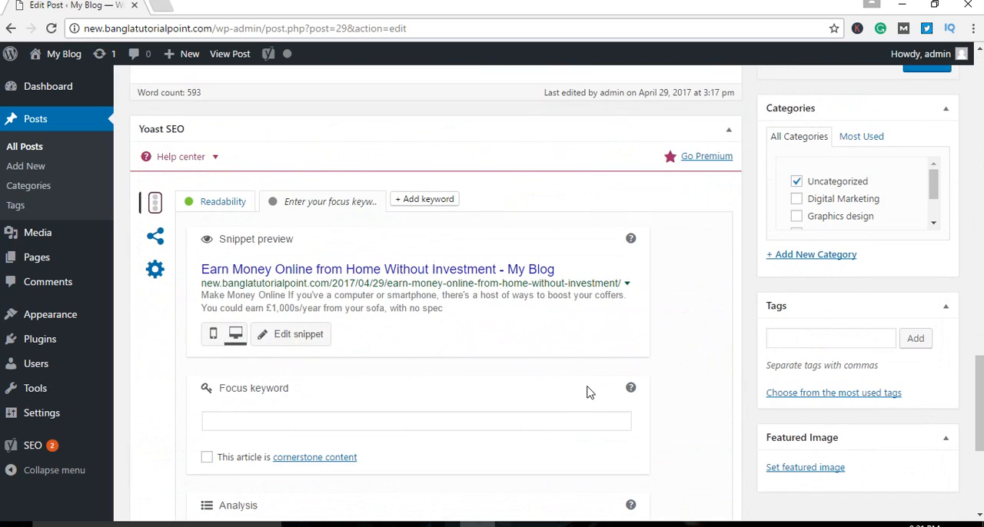
scroll(455, 464, down, 4)
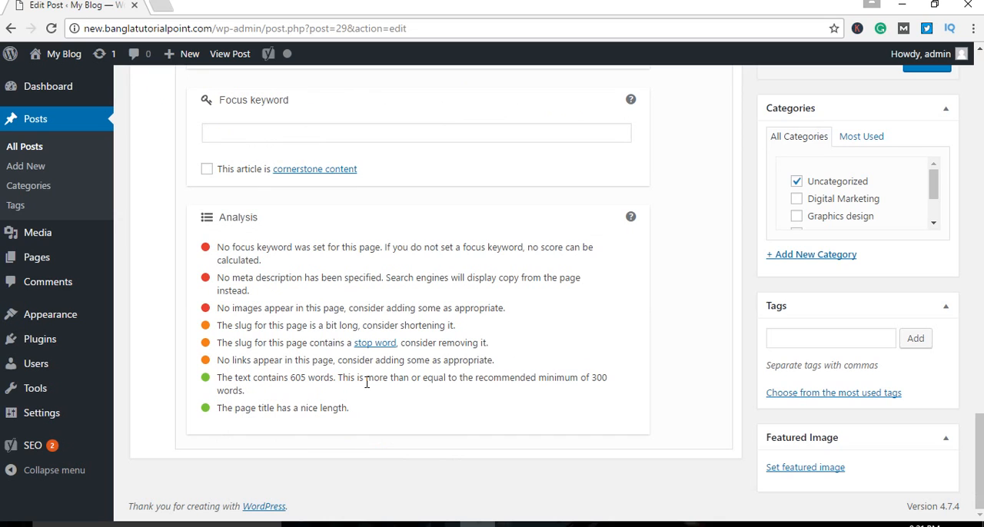
drag(425, 378, 398, 385)
click(240, 392)
double_click(605, 377)
drag(501, 365, 479, 361)
click(535, 358)
Step: Highlight the word "should" in the online survey sites paragraph and return to the Yoast SEO analysis
scroll(492, 439, up, 10)
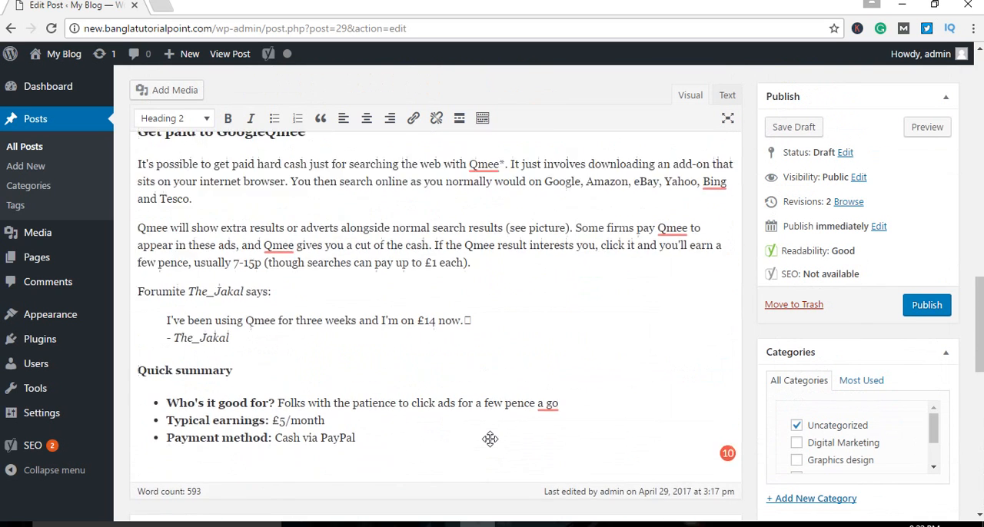
scroll(489, 439, up, 5)
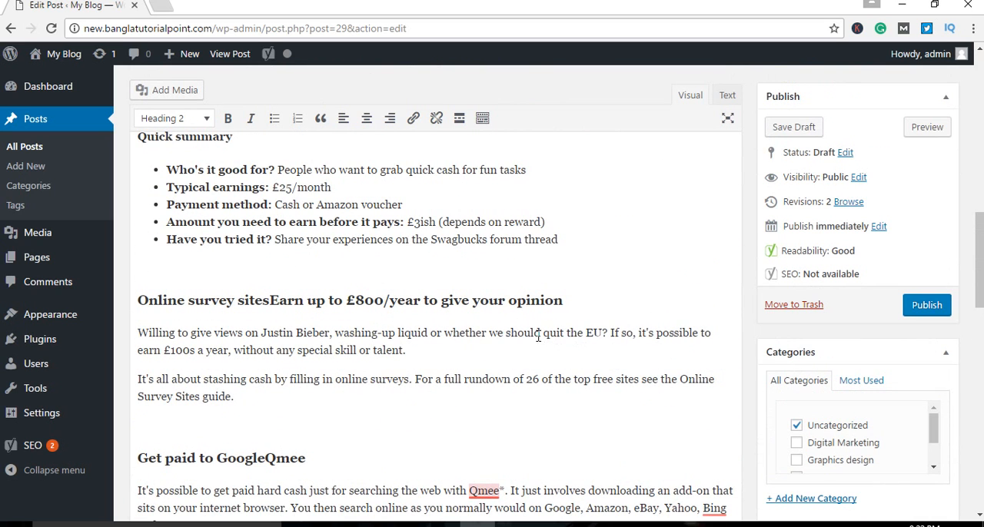
drag(541, 332, 499, 332)
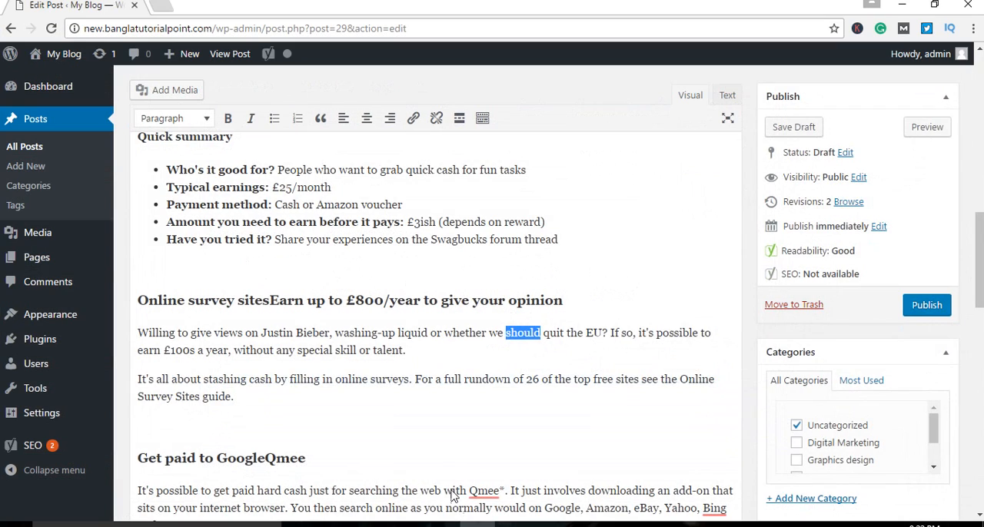
scroll(498, 409, down, 1)
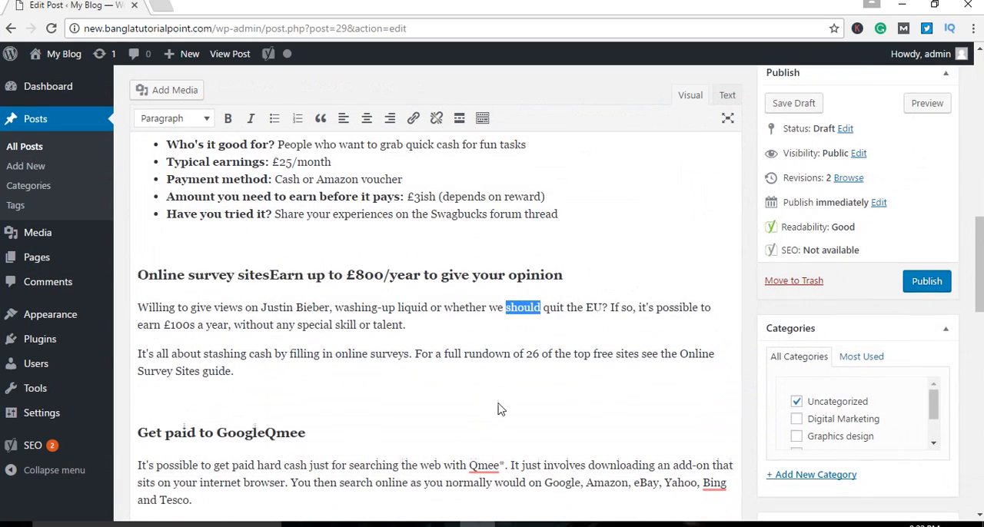
scroll(498, 409, down, 15)
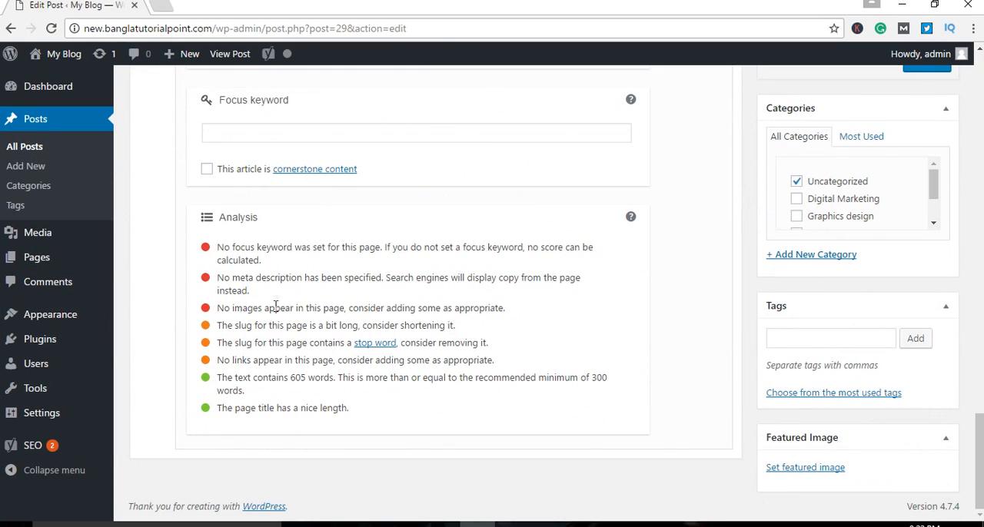
Step: Copy the "Make Money Online" heading text from the beginning of the post's content
scroll(552, 342, up, 6)
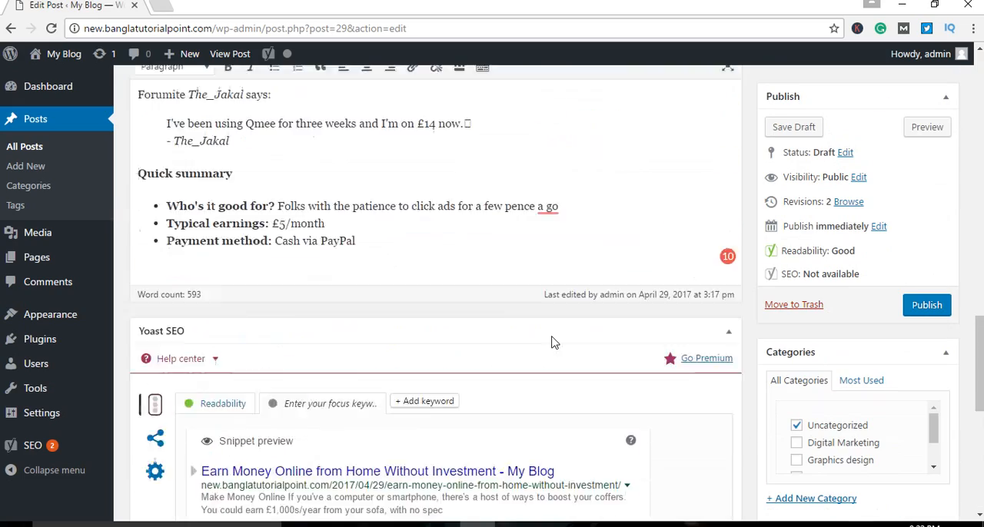
scroll(552, 339, up, 5)
scroll(551, 336, up, 10)
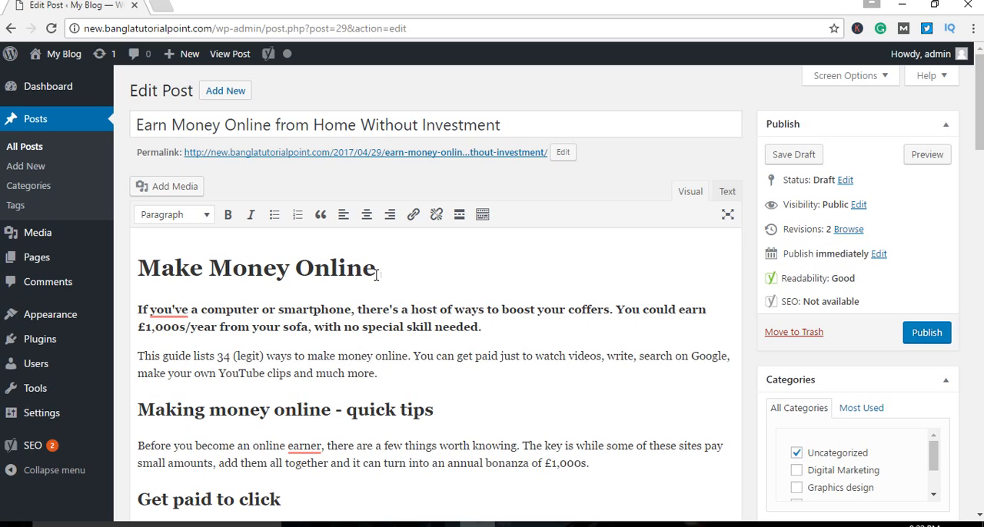
drag(376, 269, 131, 277)
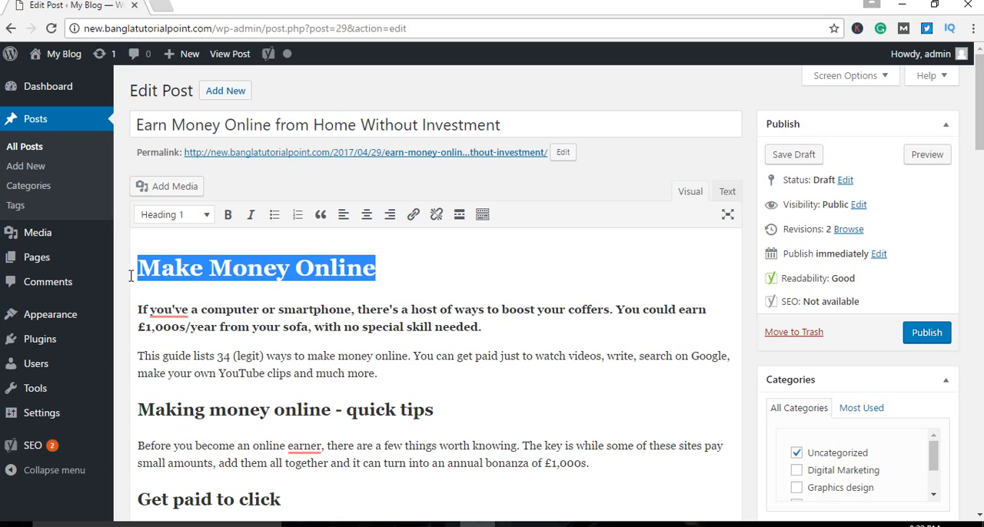
right_click(196, 259)
click(253, 285)
click(478, 269)
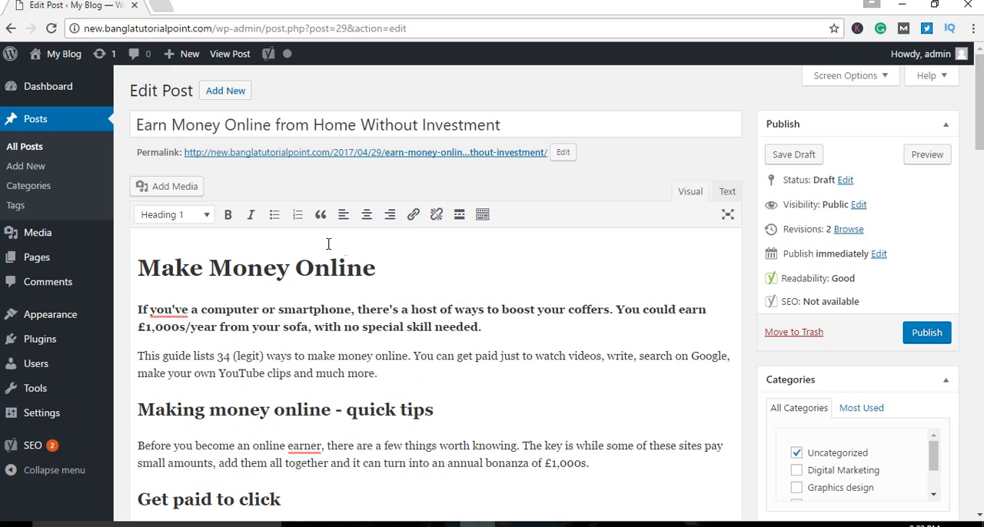
Step: Replace the title's opening words so that it reads "Make Money Online from Home Without Investment"
drag(168, 127, 122, 132)
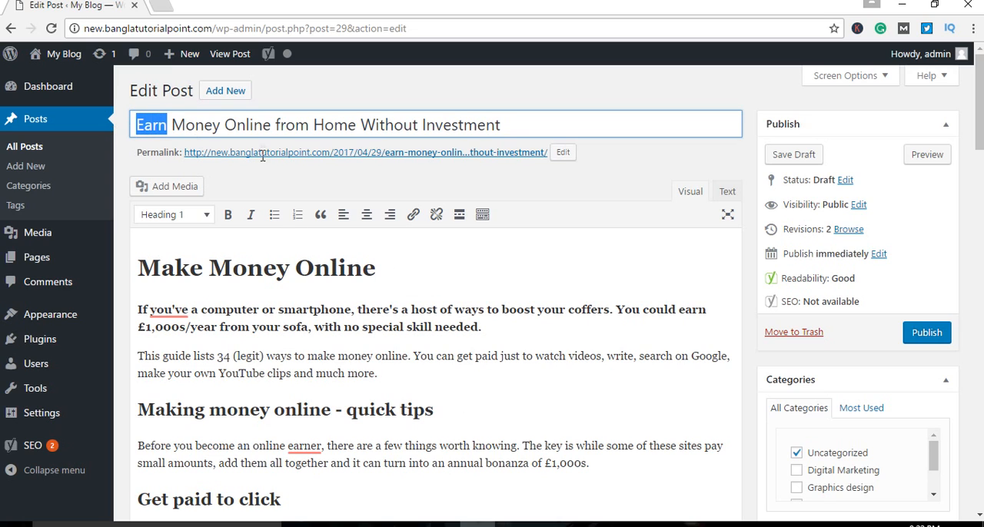
key(ctrl+v)
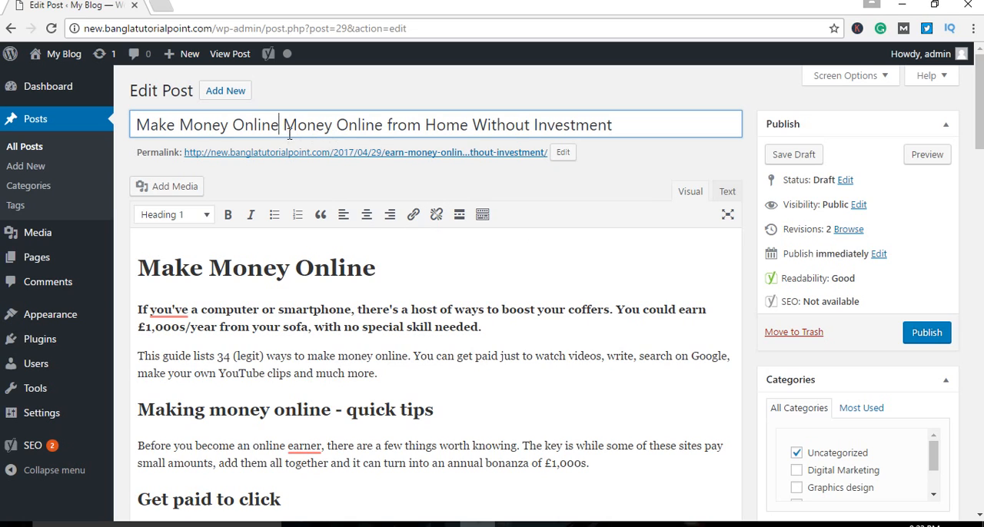
drag(283, 125, 390, 120)
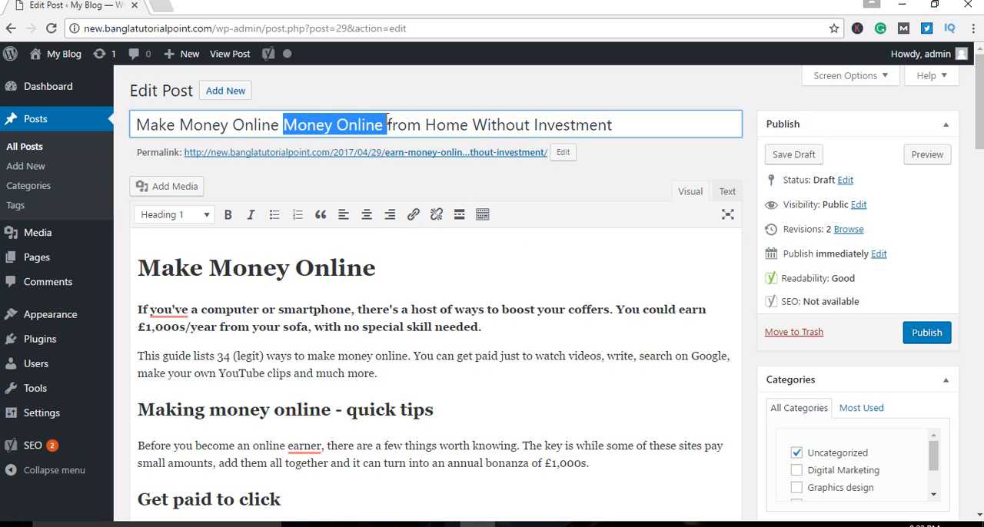
key(BackSpace)
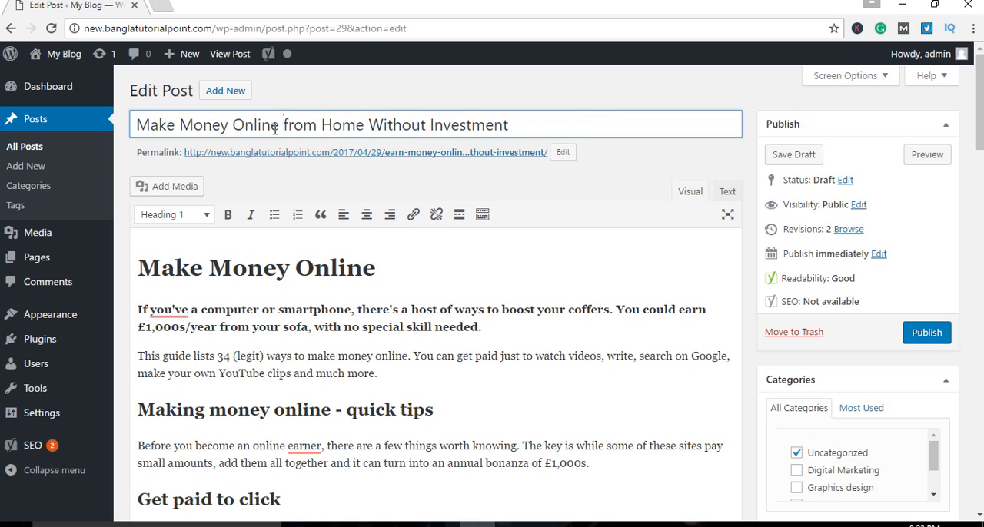
Step: Highlight the whole post title, and its phrases "Make Money Online" and "Without Investment" in turn
click(543, 126)
drag(547, 126, 132, 125)
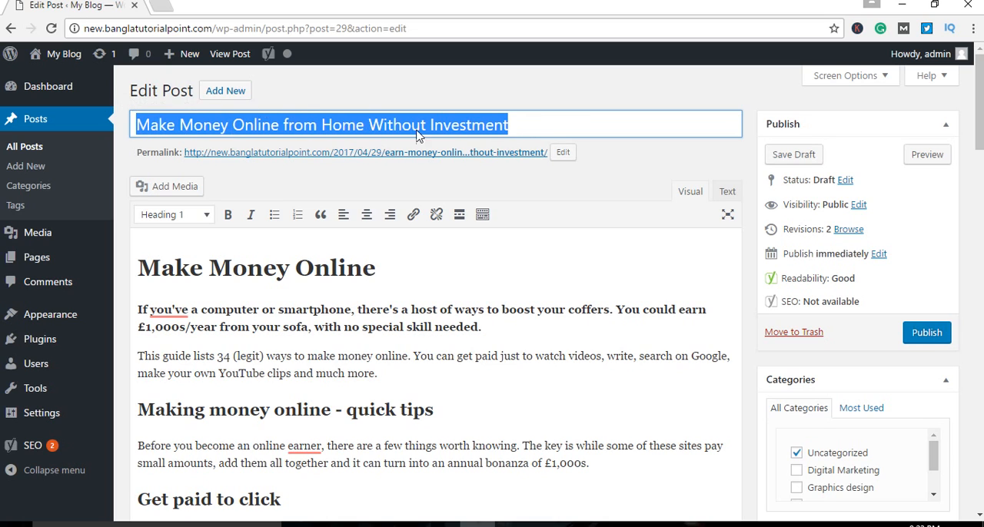
click(544, 129)
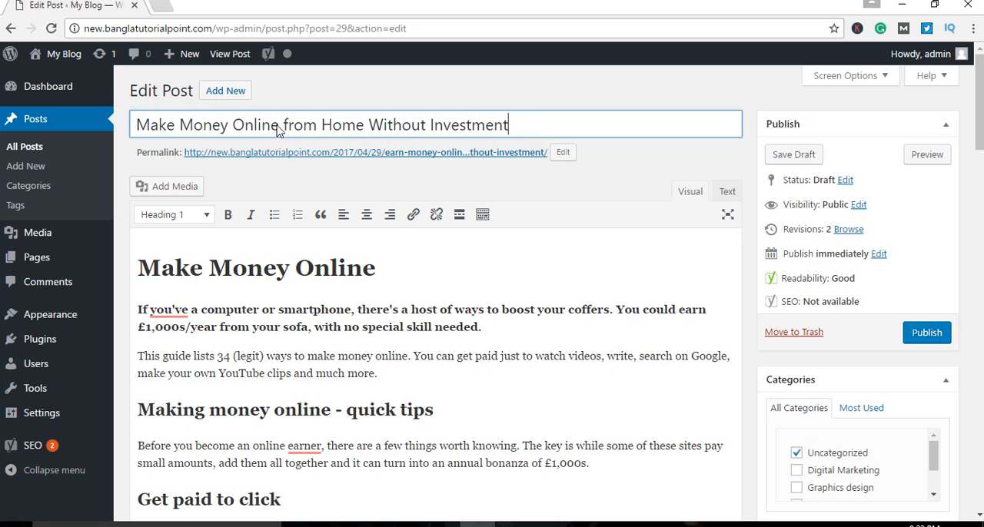
drag(278, 126, 122, 128)
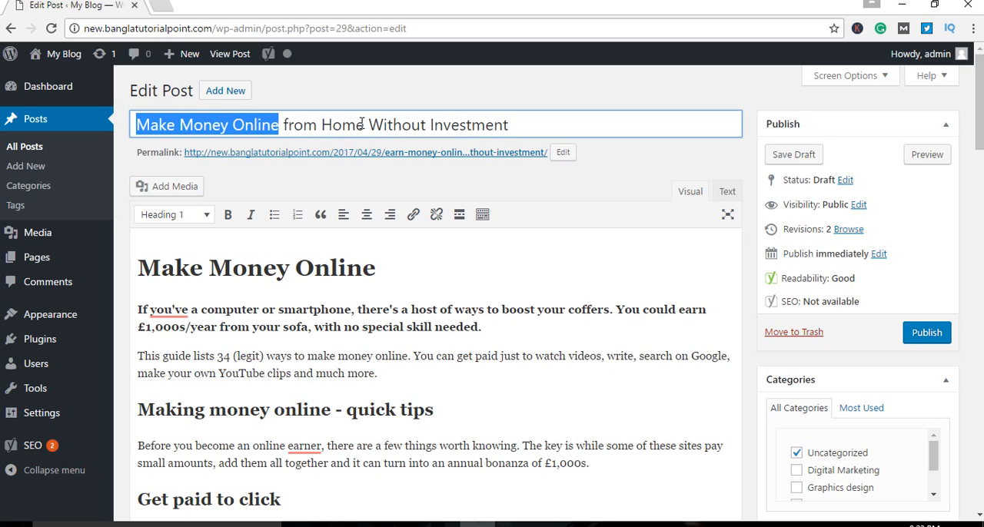
drag(519, 127, 376, 136)
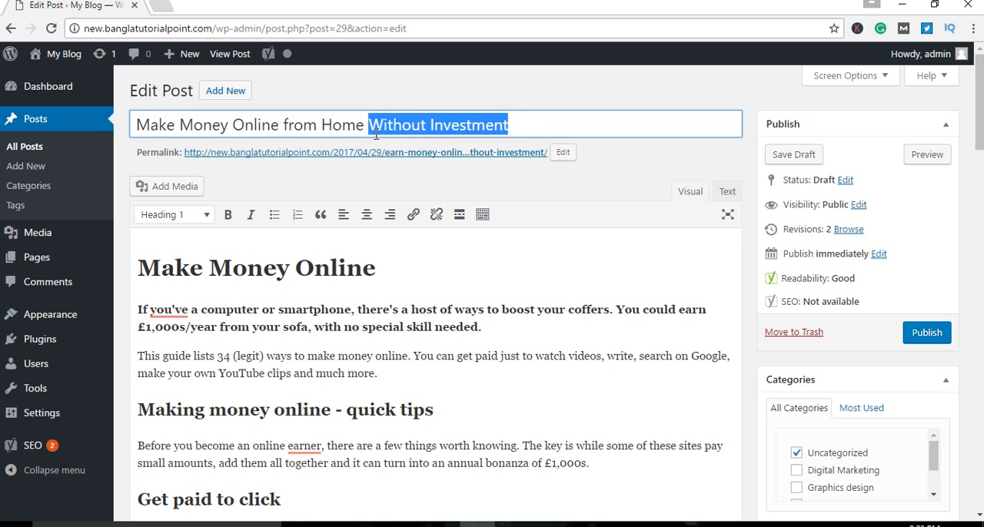
click(546, 124)
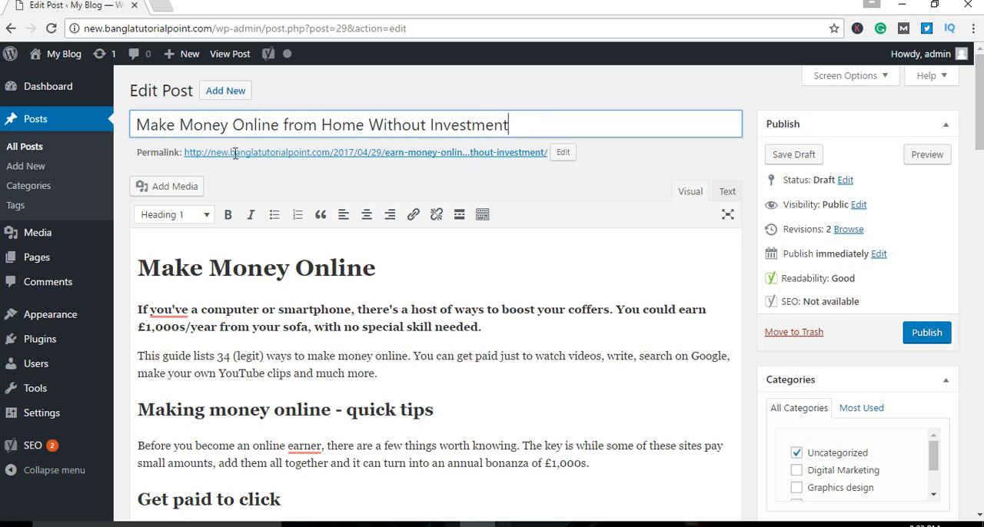
drag(270, 124, 132, 125)
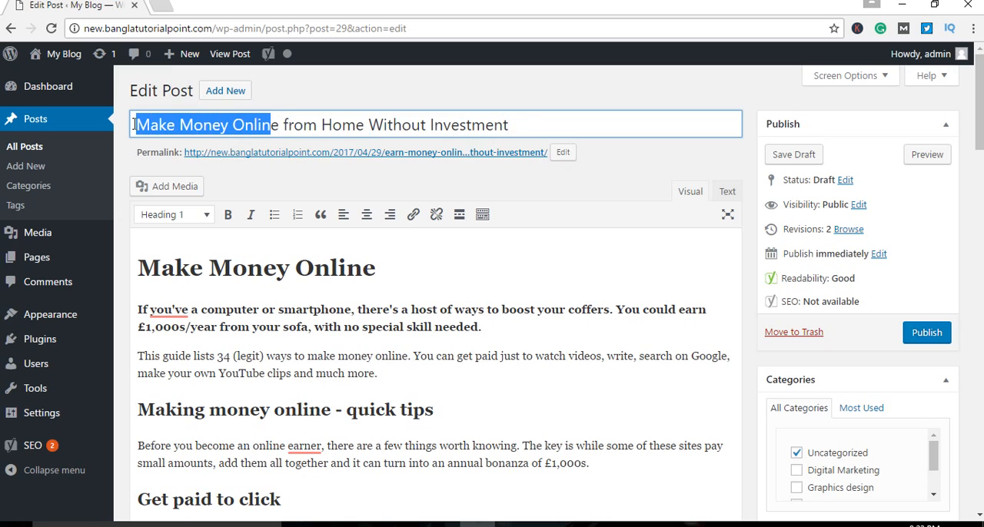
drag(532, 122, 363, 125)
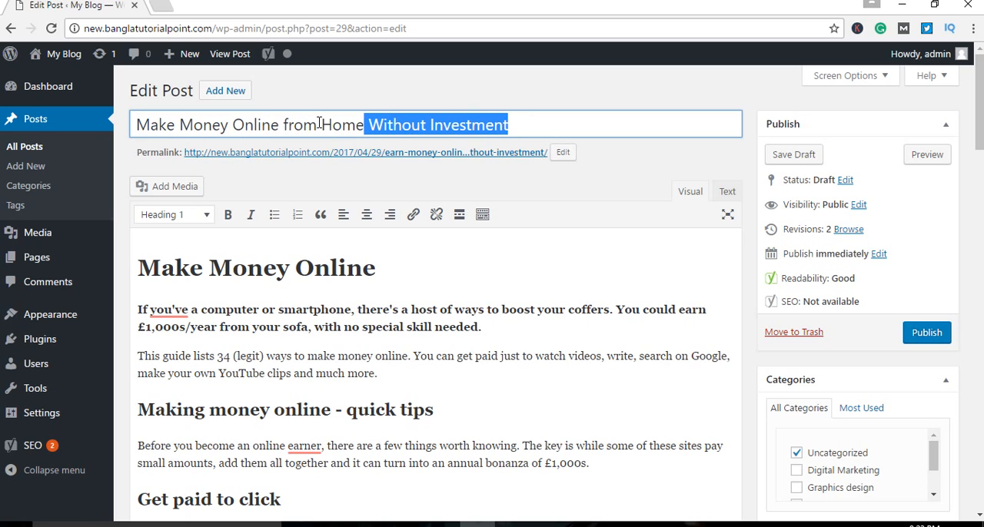
click(544, 123)
drag(546, 124, 367, 124)
drag(279, 125, 136, 124)
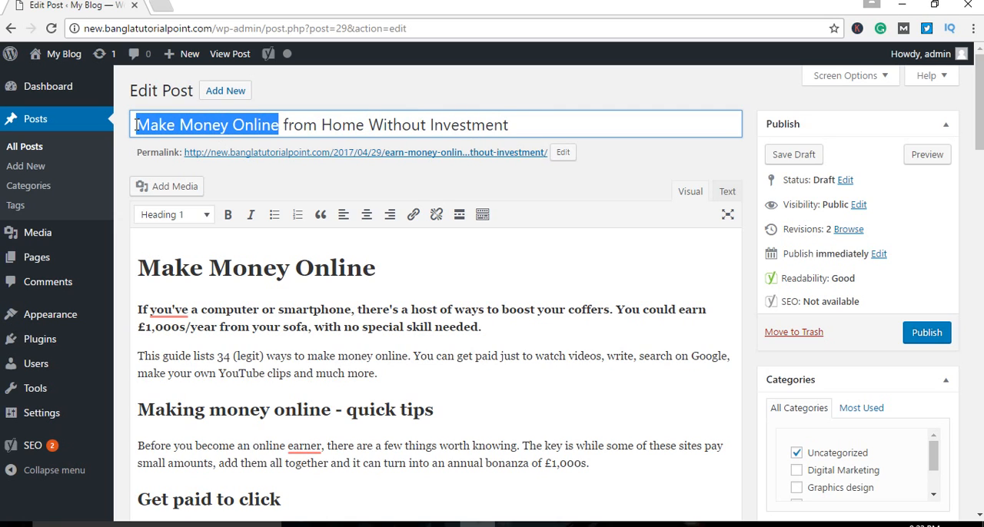
Step: Delete the "Make Money Online" heading from the start of the post's content, along with its empty line
click(403, 281)
drag(408, 266, 66, 259)
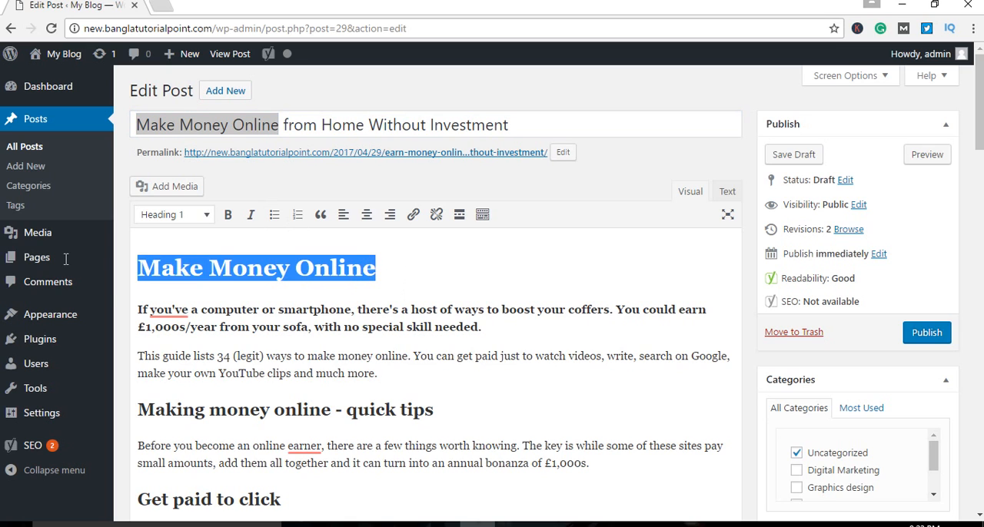
mouse_move(66, 262)
key(Delete)
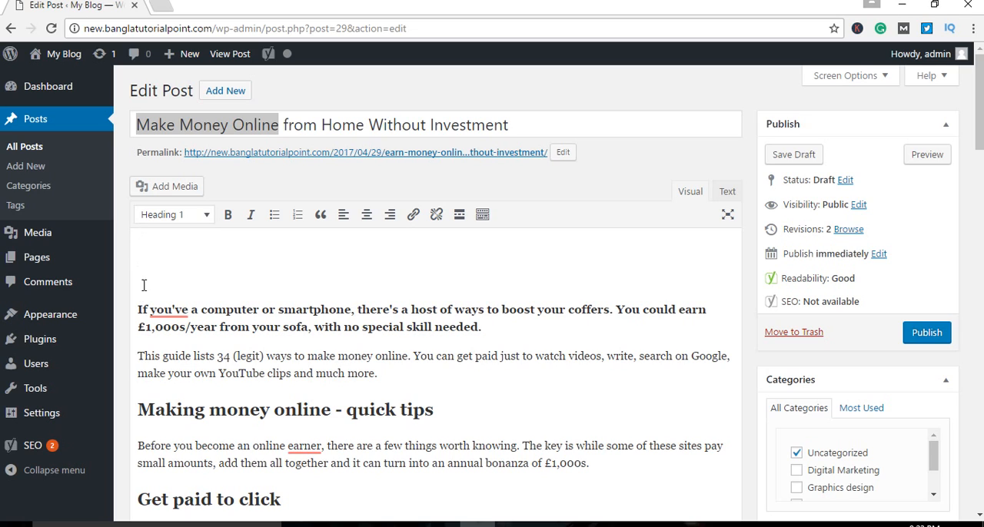
click(198, 307)
key(BackSpace)
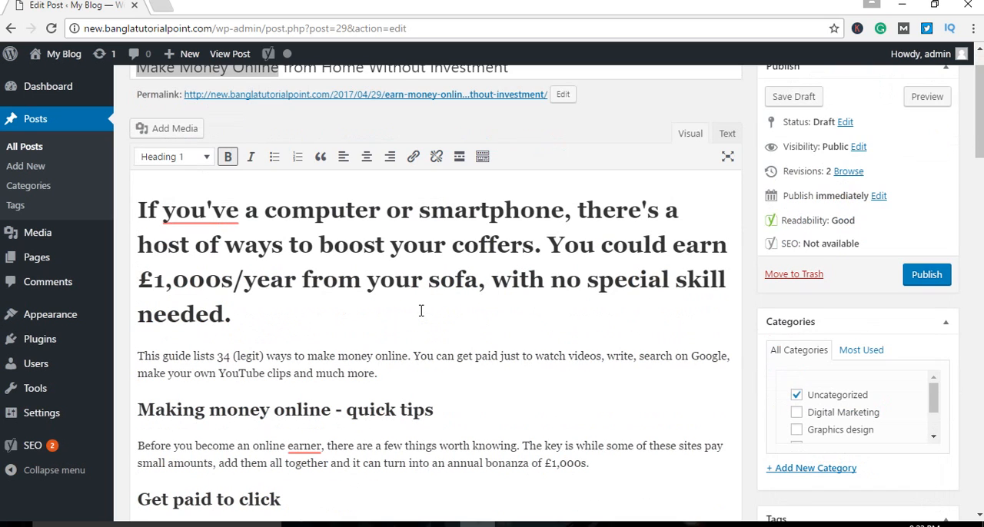
drag(268, 322, 104, 201)
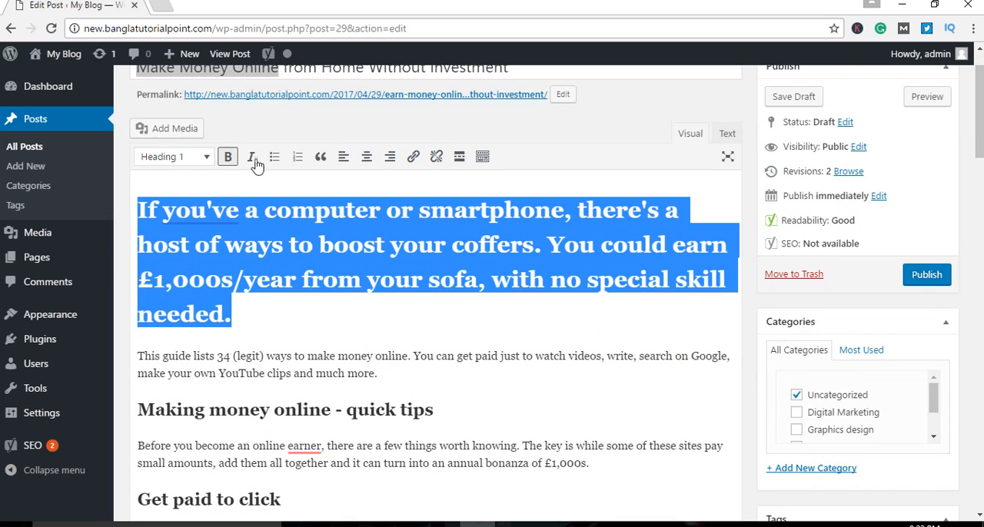
click(206, 157)
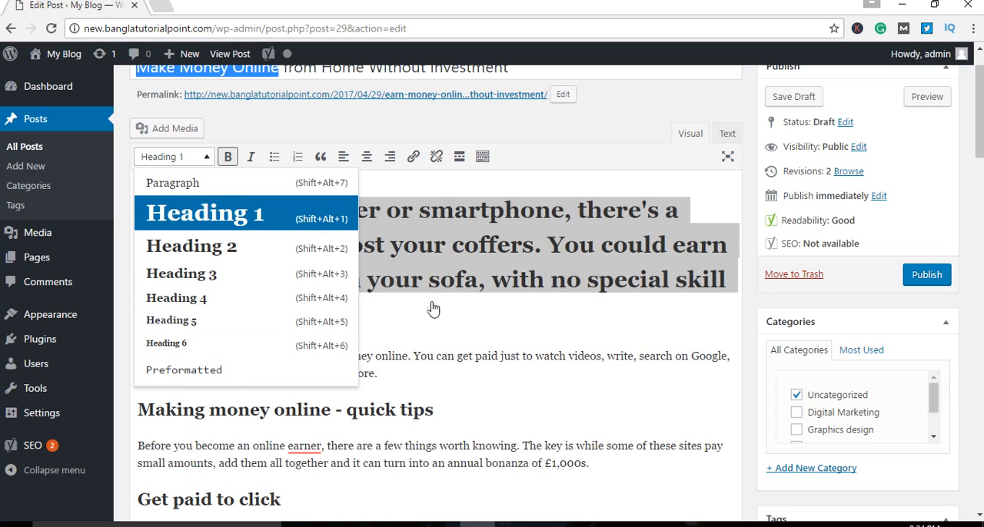
click(492, 280)
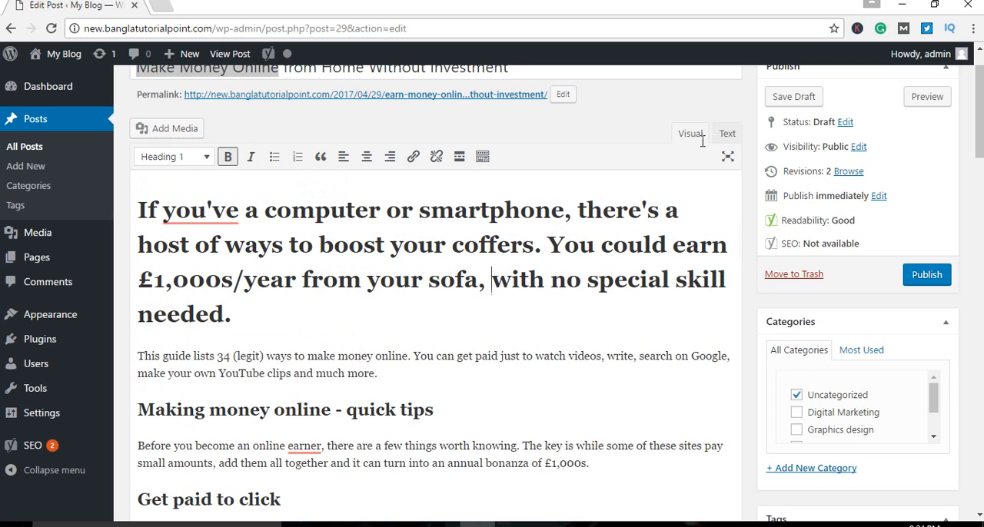
Step: Remove the h1 and strong tags around the opening paragraph in the post's HTML source and return to the visual view
click(729, 135)
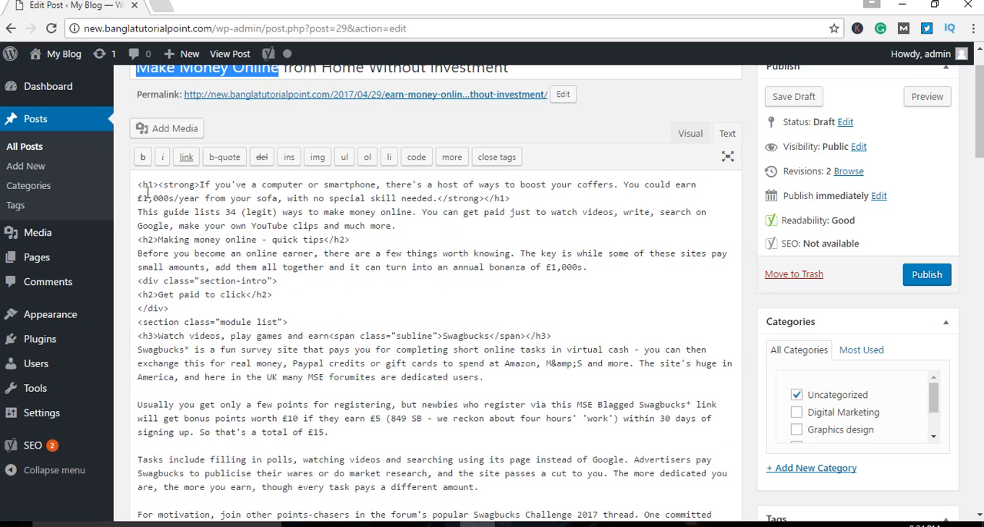
drag(160, 185, 132, 186)
drag(199, 186, 117, 180)
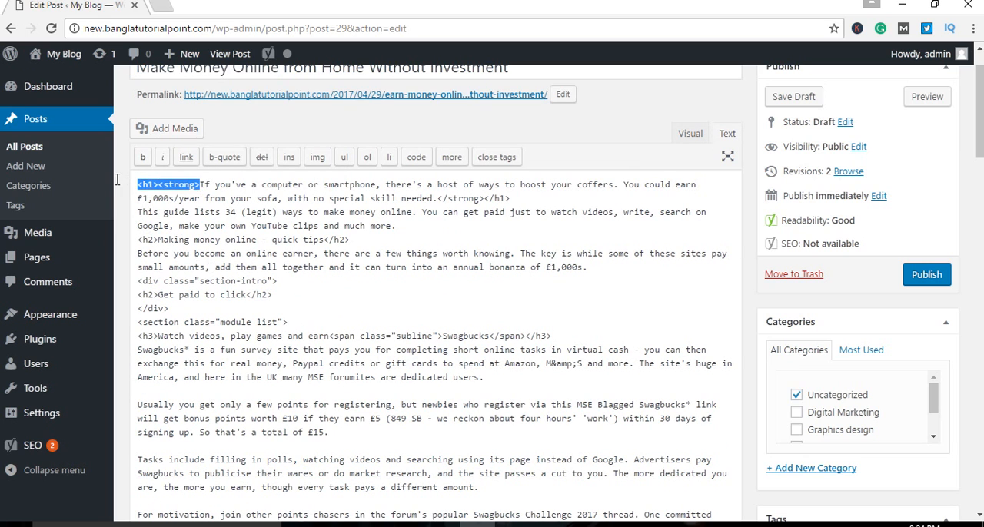
key(BackSpace)
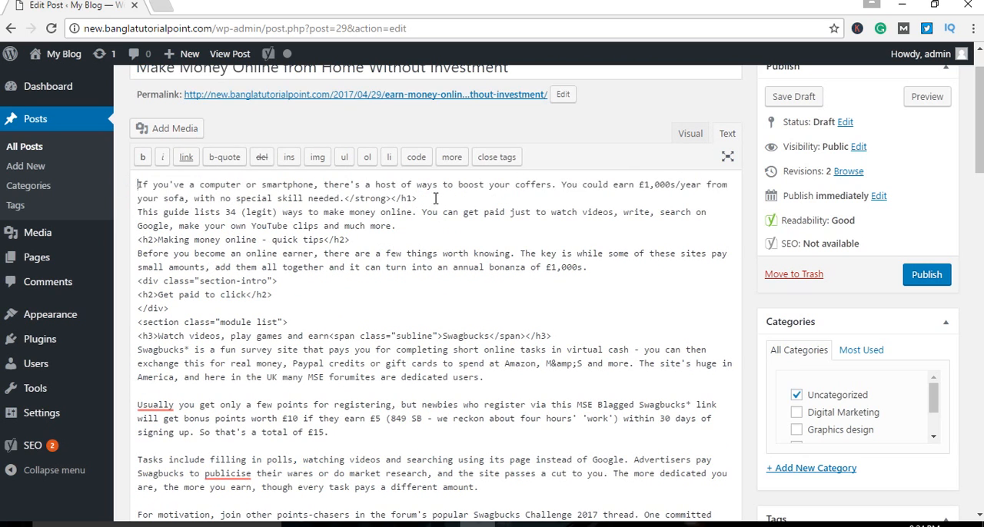
drag(435, 199, 344, 198)
key(BackSpace)
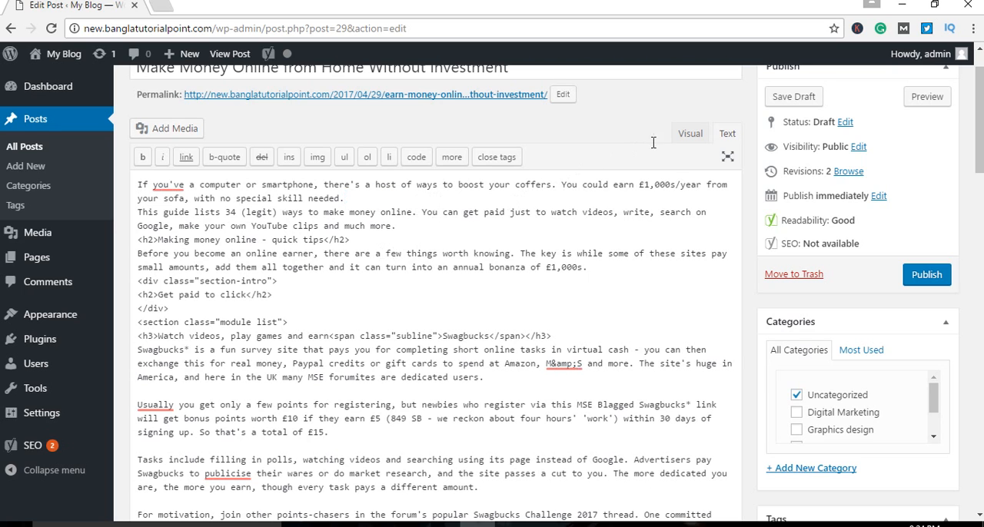
click(689, 133)
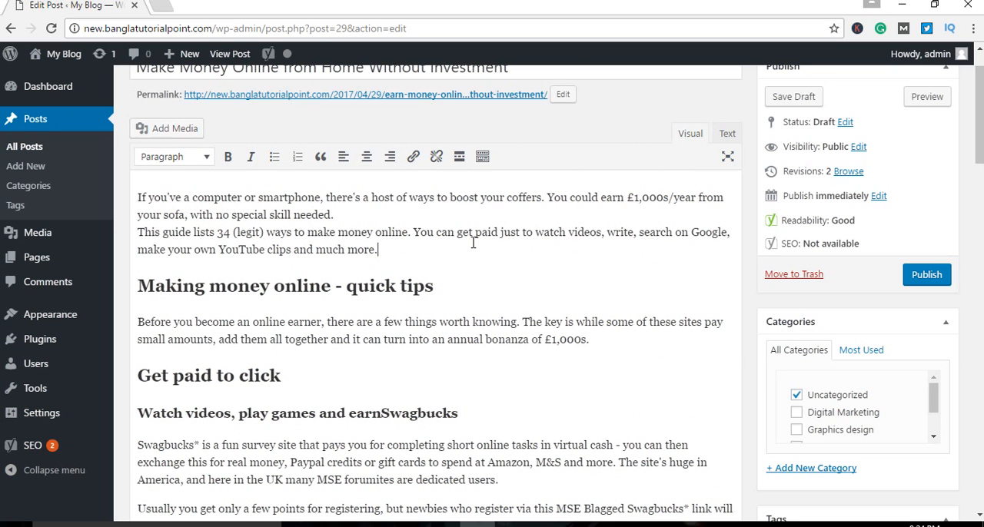
Step: Look through the post's content down to the Yoast SEO section and return to the opening paragraph
scroll(485, 311, down, 5)
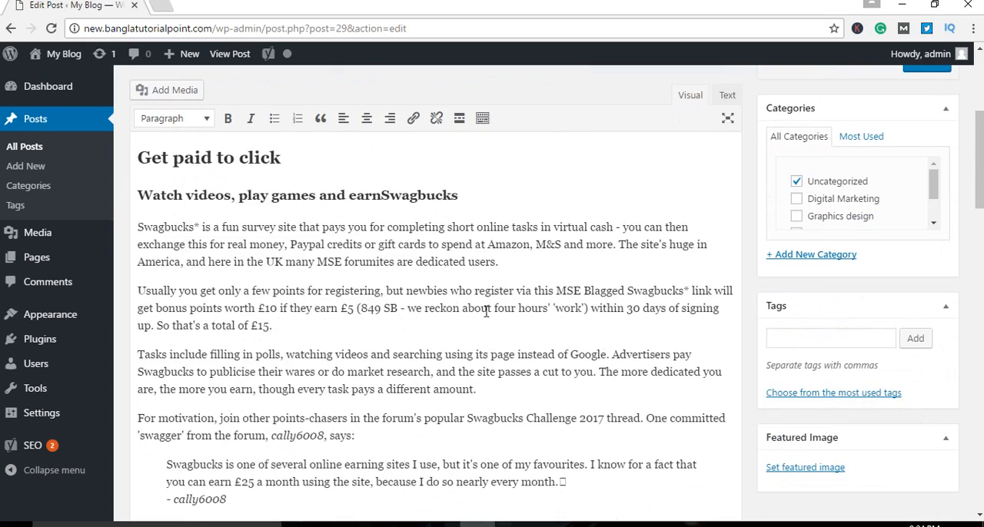
scroll(486, 311, down, 10)
scroll(564, 323, down, 8)
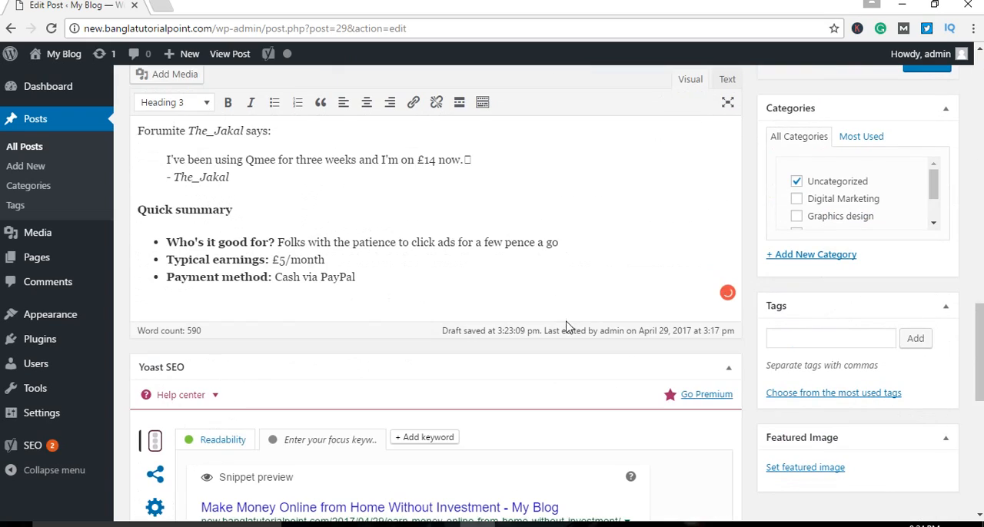
scroll(567, 280, up, 1)
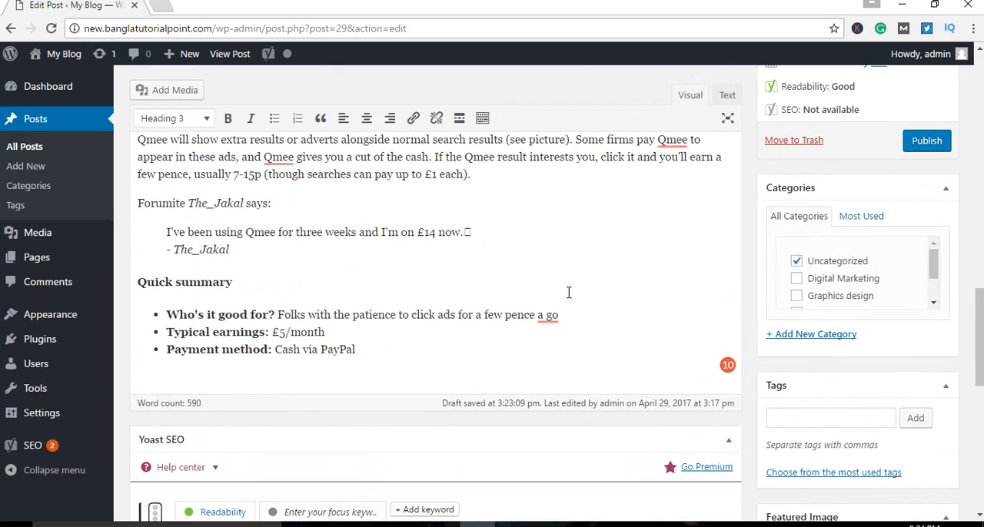
scroll(569, 292, up, 6)
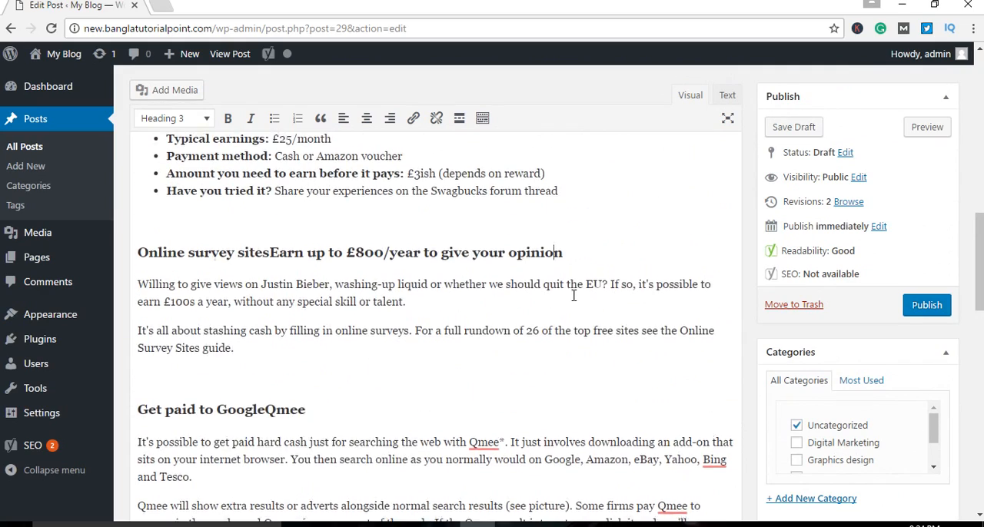
scroll(573, 295, up, 8)
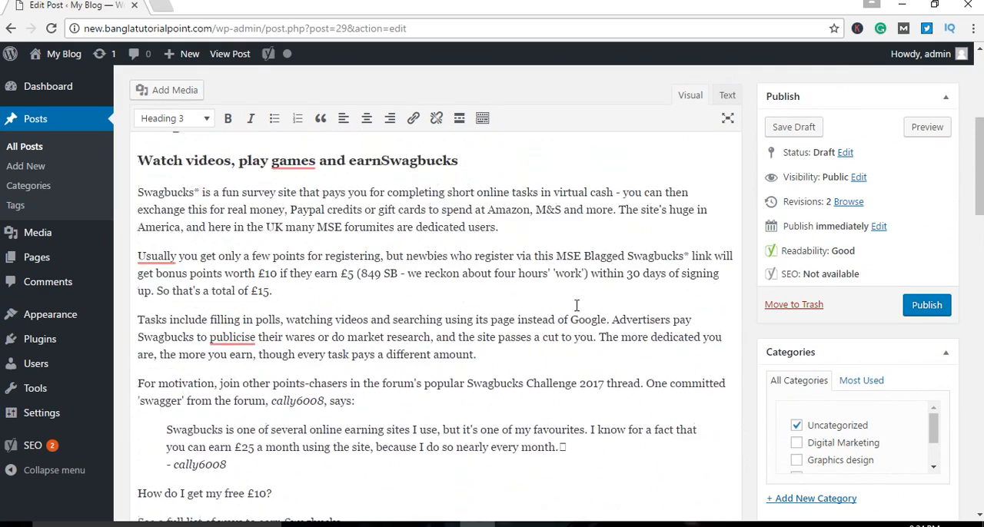
scroll(577, 306, up, 8)
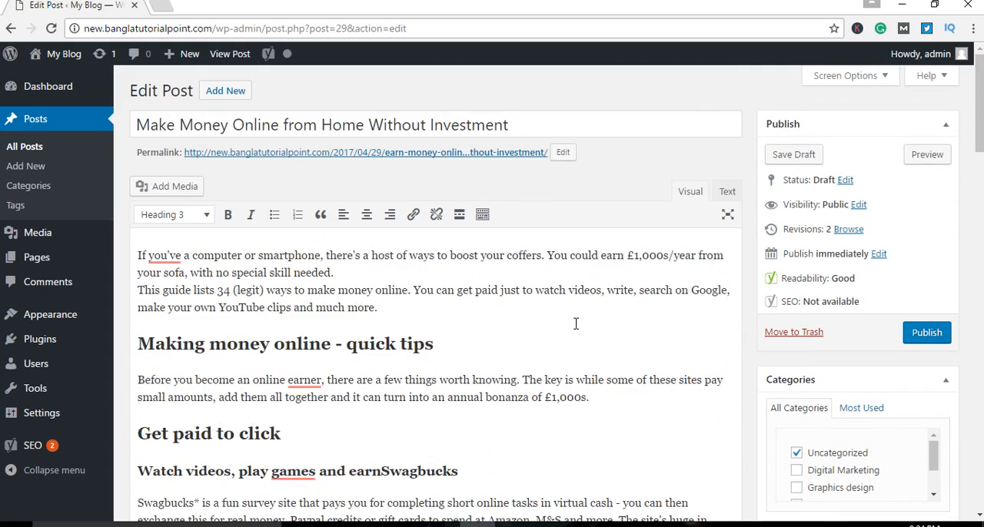
scroll(575, 323, down, 1)
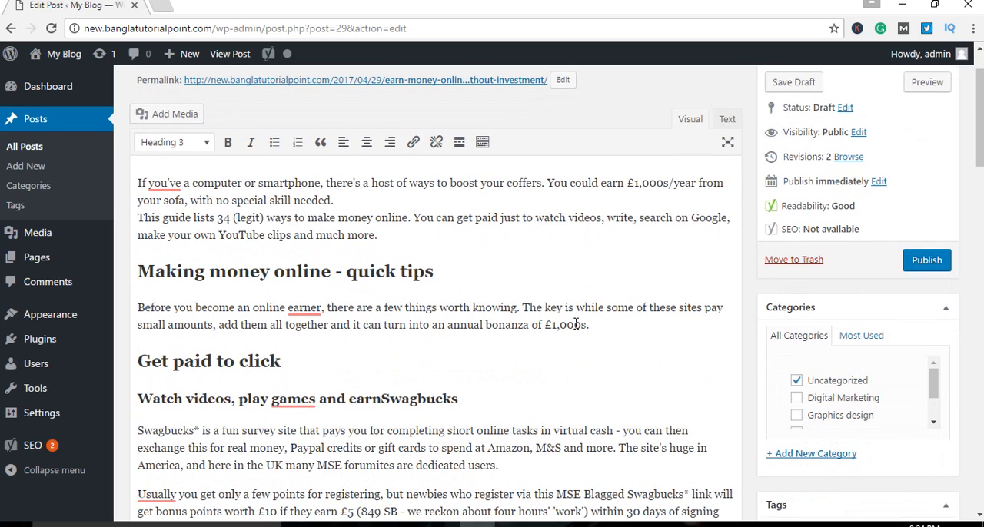
click(160, 183)
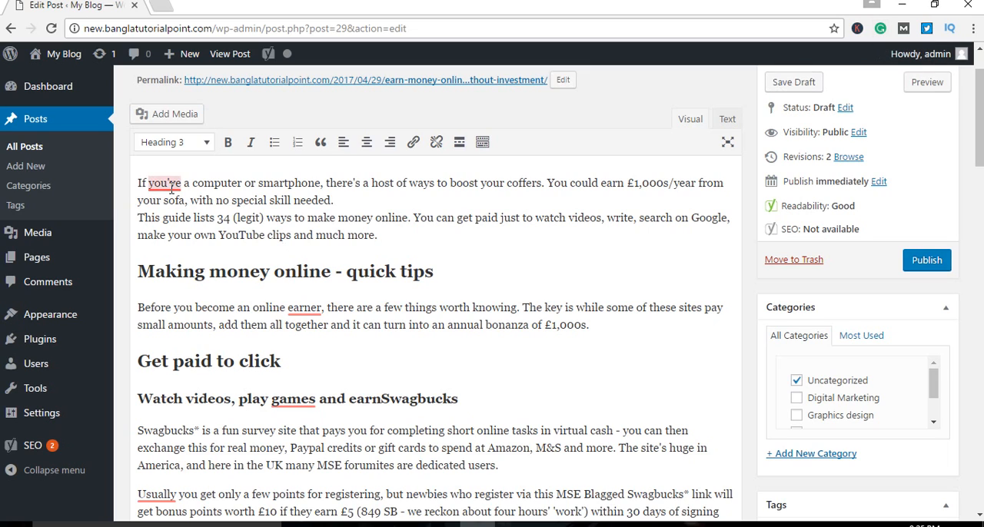
Step: Accept the Grammarly corrections "you have" in the opening paragraph, "learner" in the quick-tips paragraph and "games," in the heading about watching videos
mouse_move(174, 189)
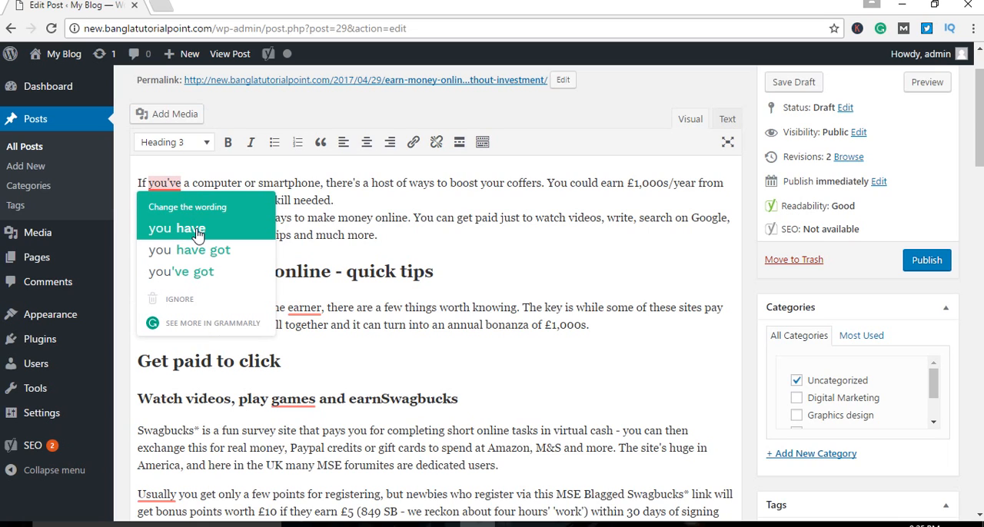
click(197, 234)
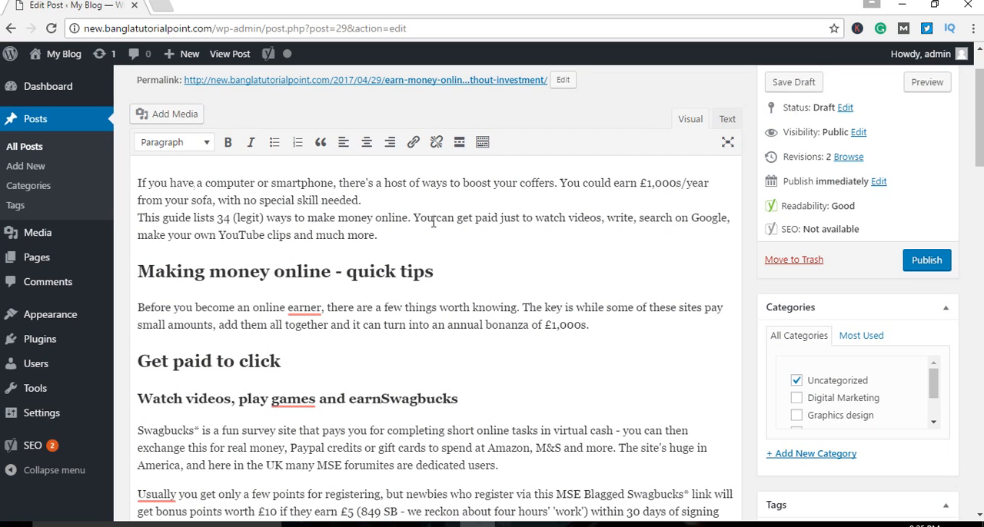
scroll(474, 232, down, 1)
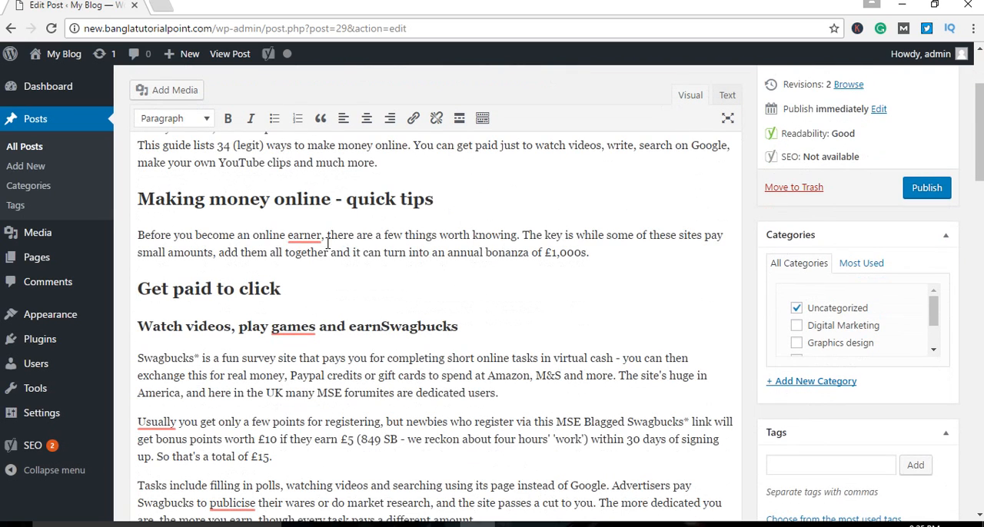
mouse_move(313, 241)
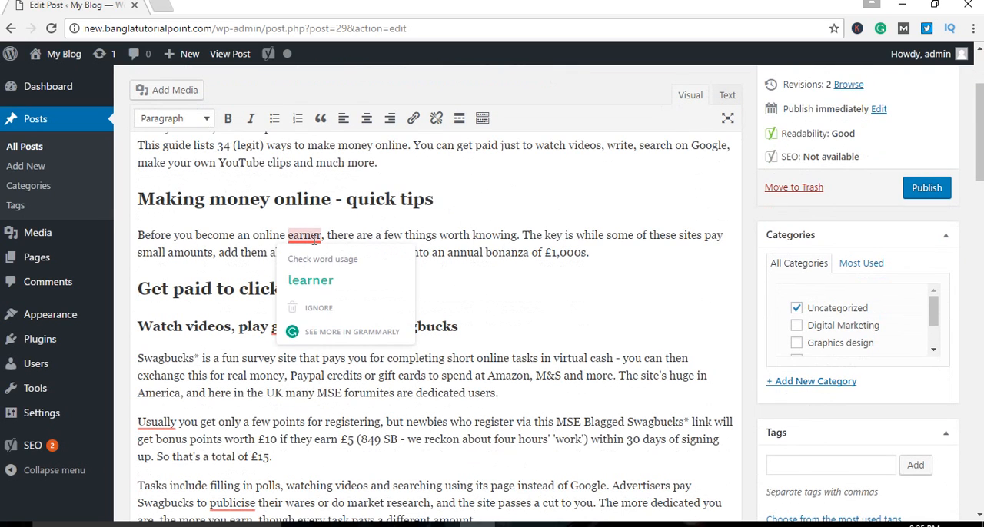
click(332, 296)
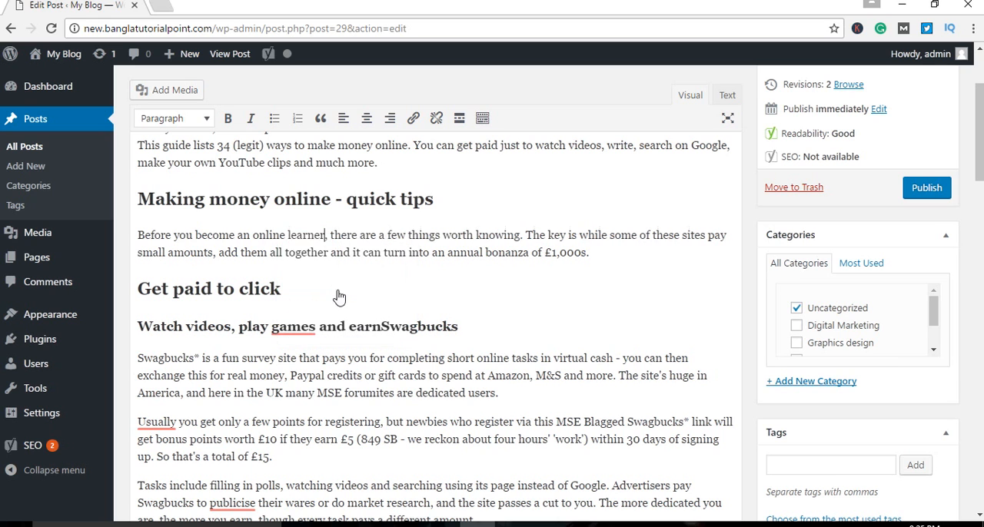
scroll(314, 268, down, 1)
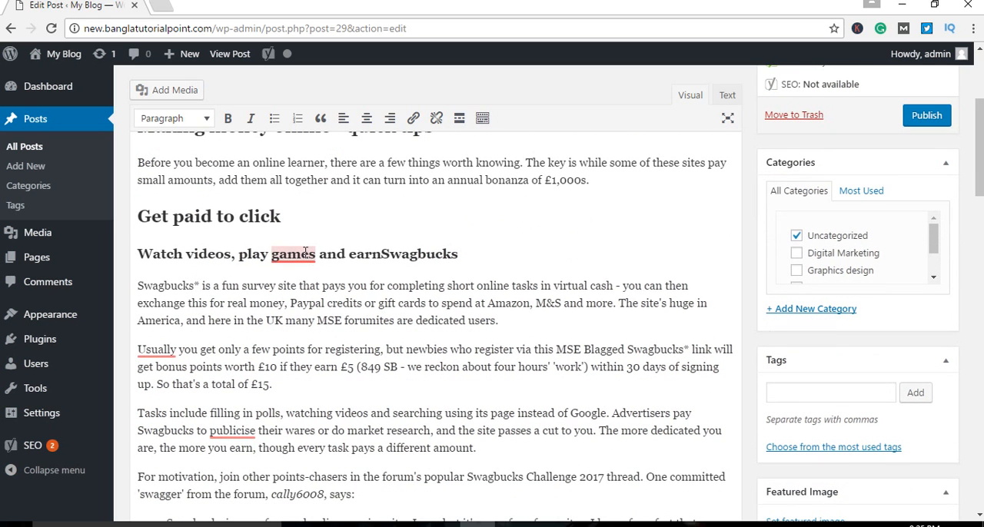
mouse_move(314, 268)
click(388, 301)
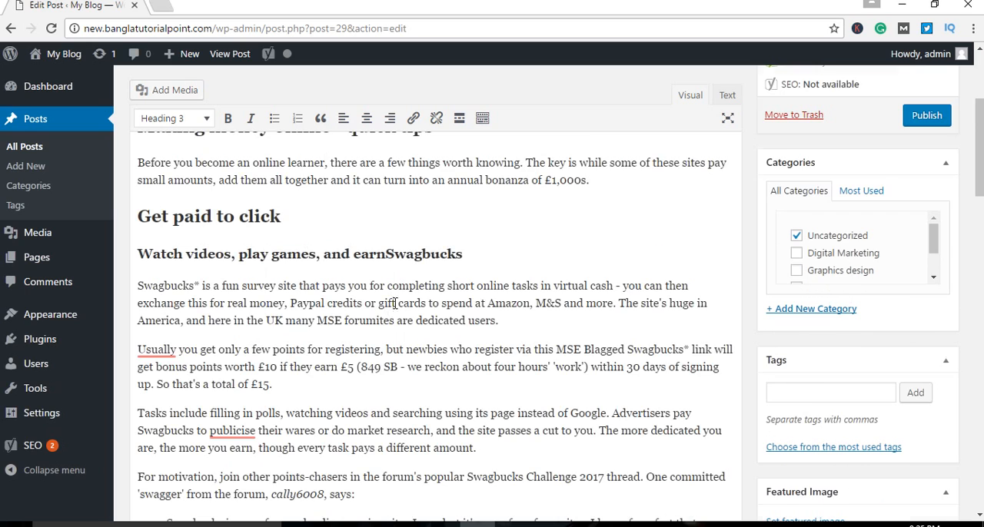
Step: Correct "Usually" to "Usually," and accept the suggested replacement for "publicise" in the Swagbucks paragraphs
scroll(388, 304, down, 2)
mouse_move(151, 205)
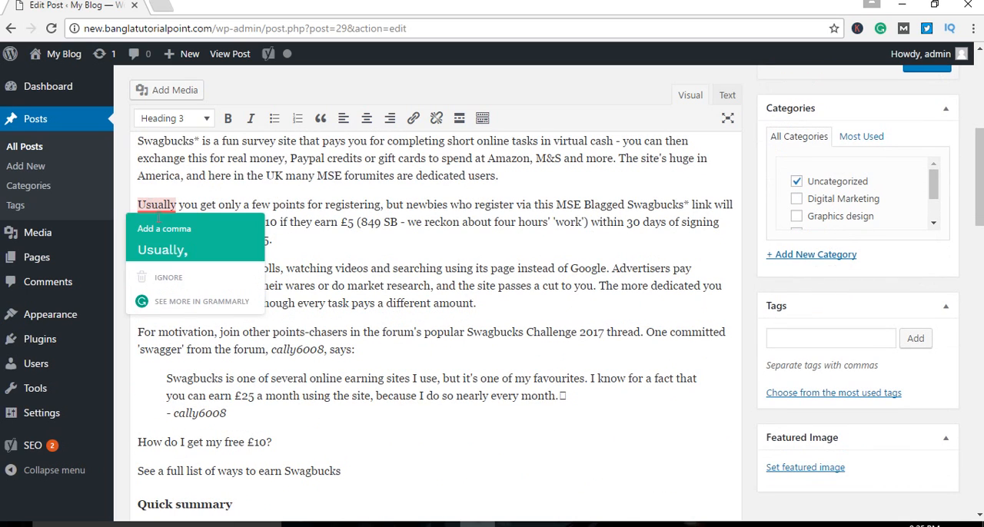
click(157, 250)
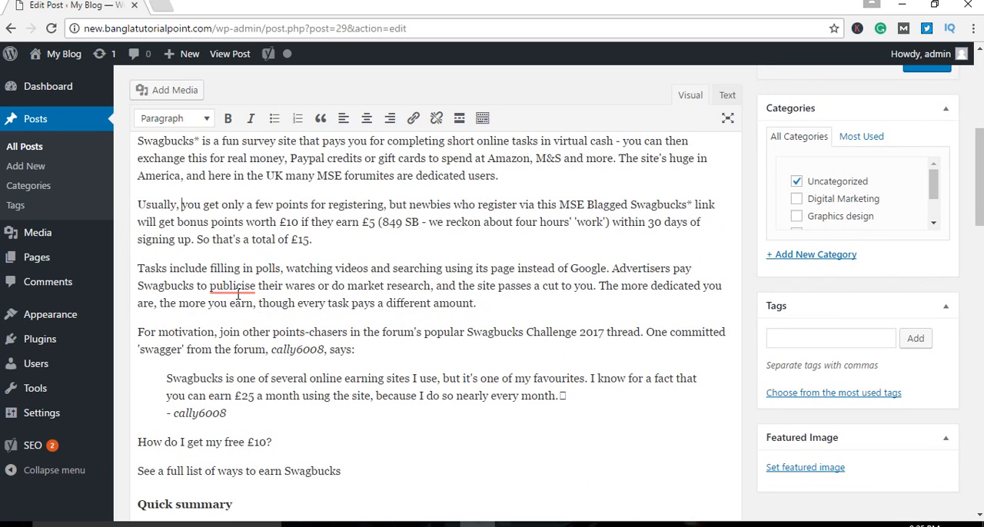
mouse_move(237, 290)
click(317, 335)
Step: In the first paragraph under "Get paid to GoogleQmee", replace the flagged "Qmee" with "Queen" and add a comma after "Bing"
scroll(397, 345, down, 4)
scroll(418, 351, down, 3)
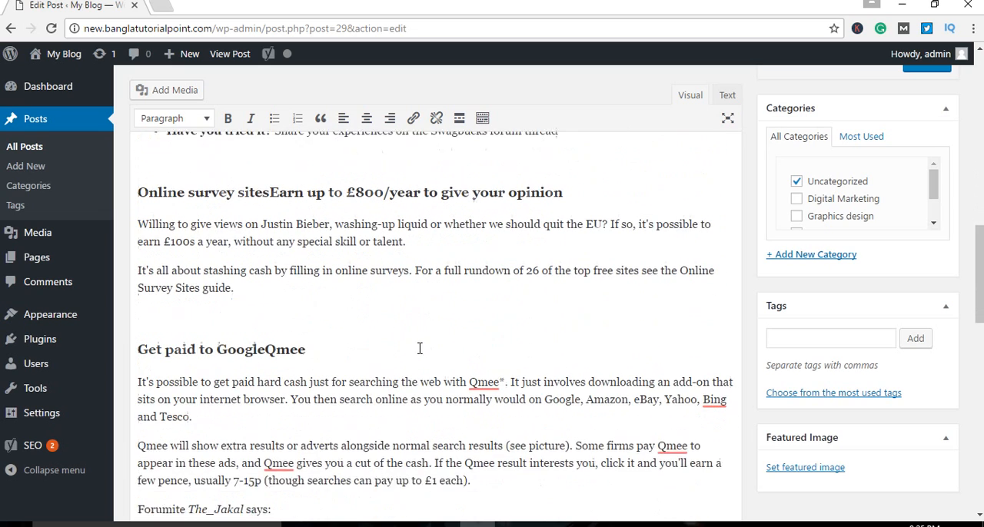
mouse_move(478, 350)
click(492, 378)
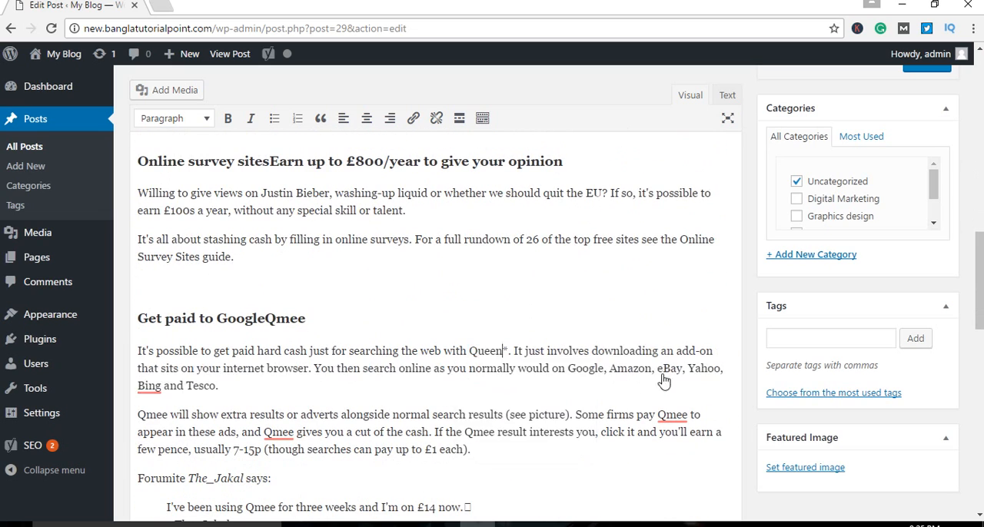
mouse_move(150, 388)
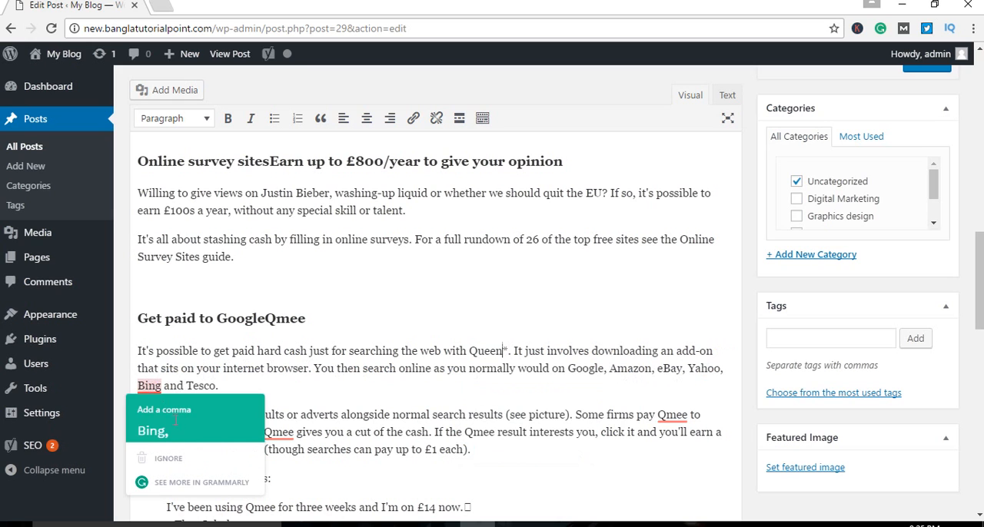
click(157, 414)
Step: Replace the two flagged "Qmee" words in the next paragraph with "Queen" and "a go" in the last Quick summary list with "ago"
scroll(469, 341, down, 2)
mouse_move(672, 271)
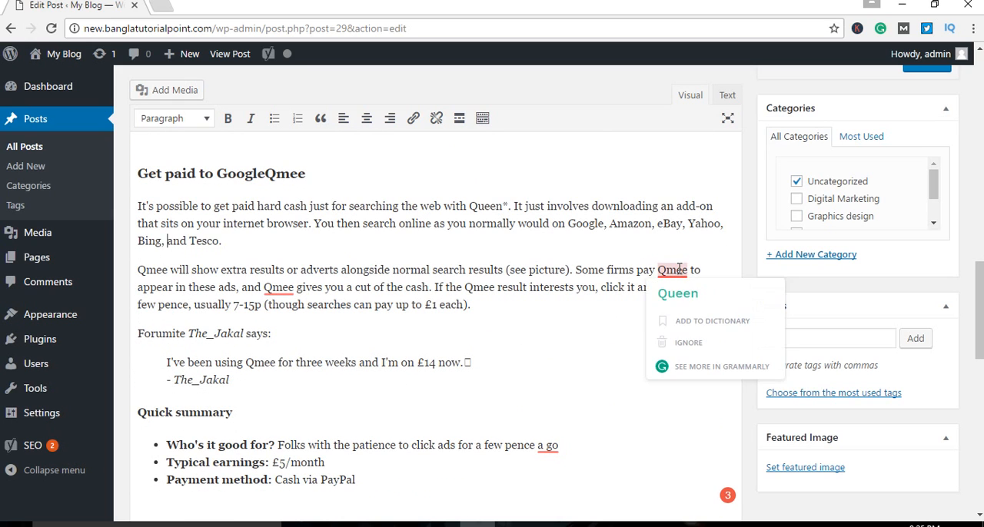
click(682, 306)
scroll(628, 323, down, 1)
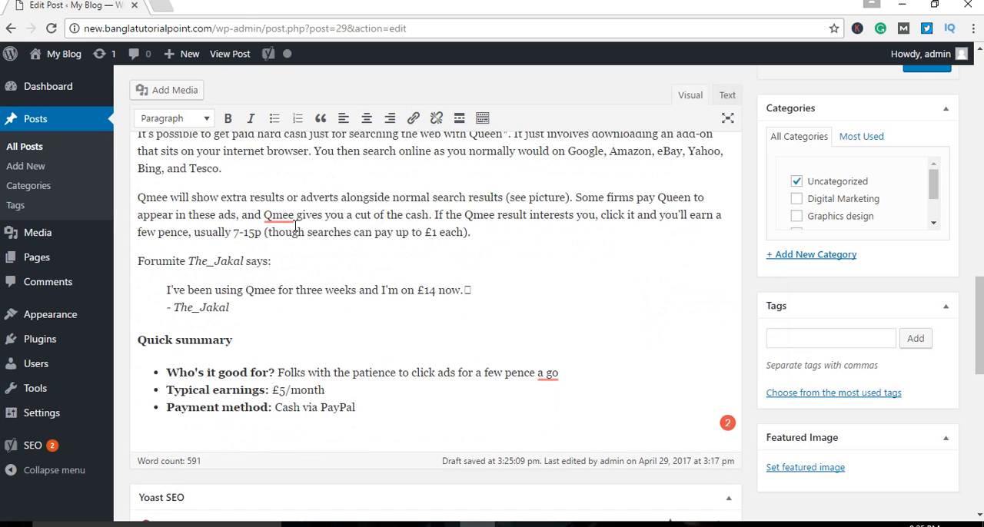
mouse_move(285, 218)
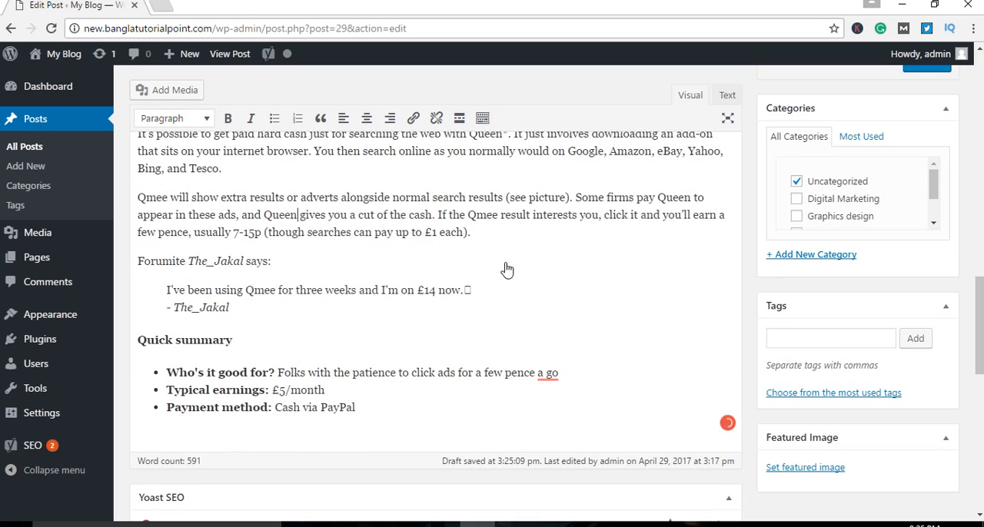
scroll(505, 268, down, 2)
mouse_move(552, 230)
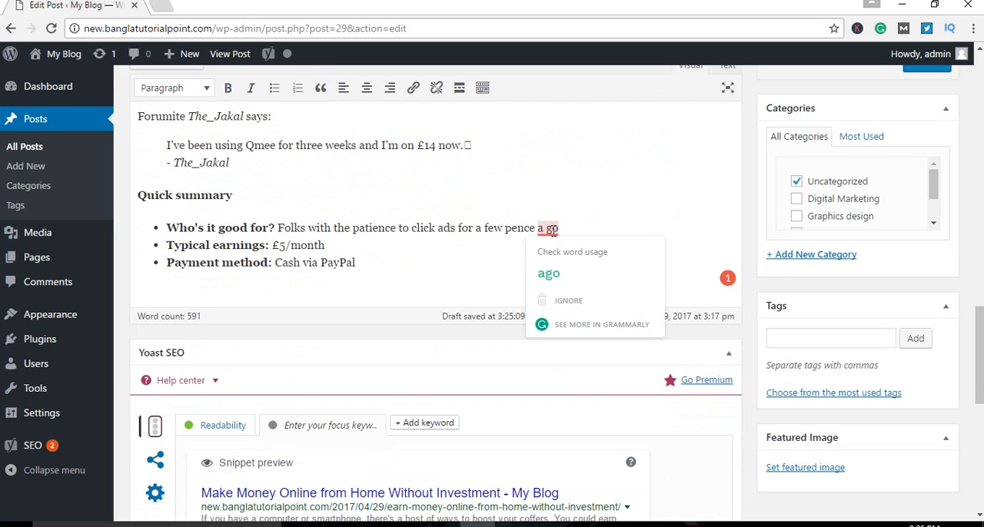
click(548, 274)
scroll(600, 261, down, 1)
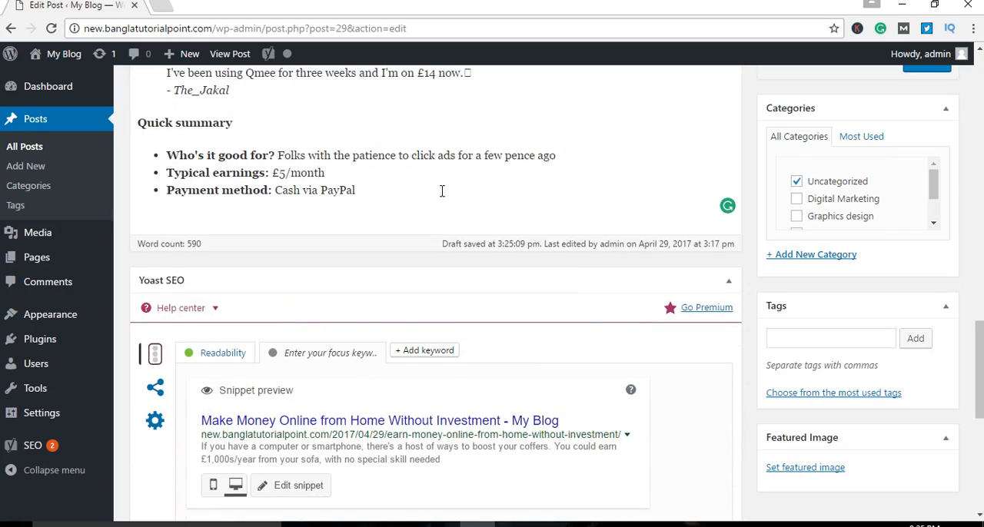
Step: Replace the post's permalink slug with "Make Money Online" copied from the title, and save the draft
scroll(466, 208, up, 11)
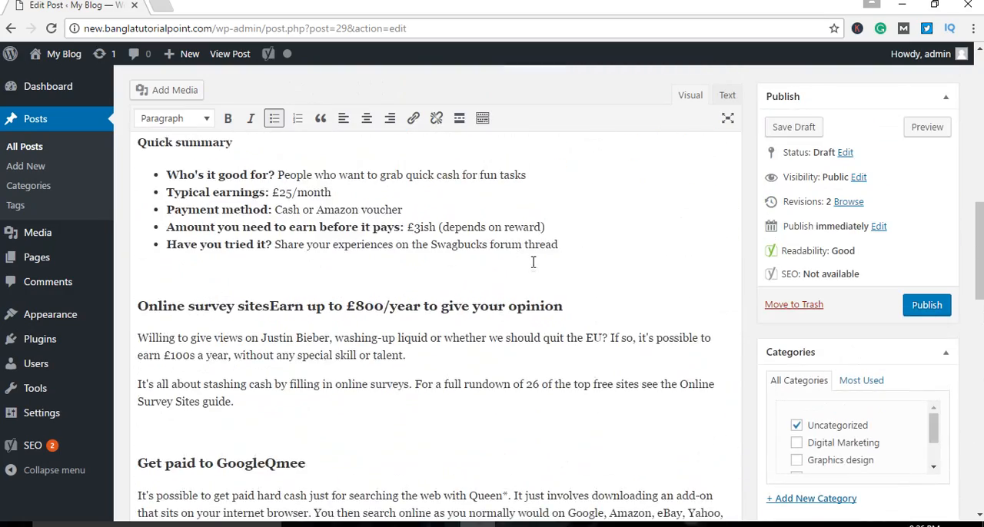
scroll(524, 288, up, 10)
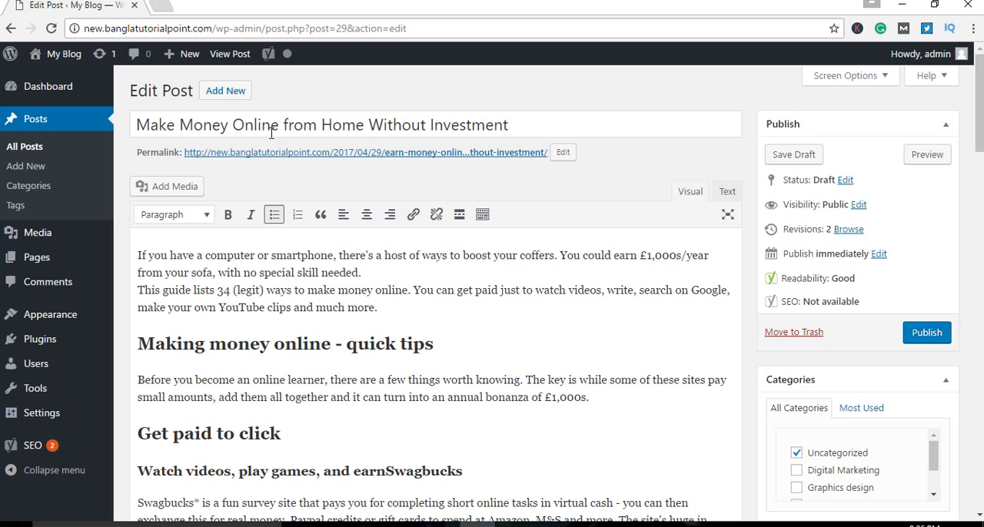
drag(138, 128, 279, 123)
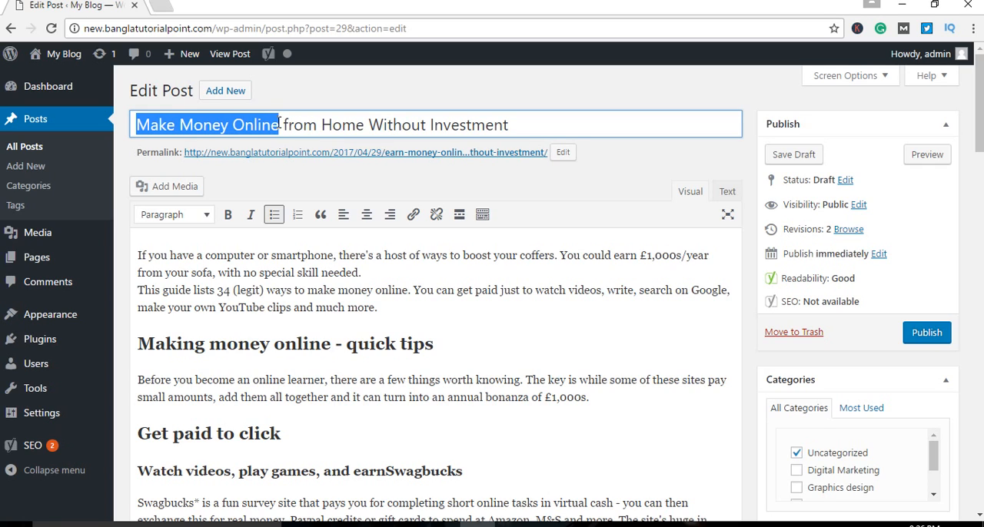
right_click(220, 123)
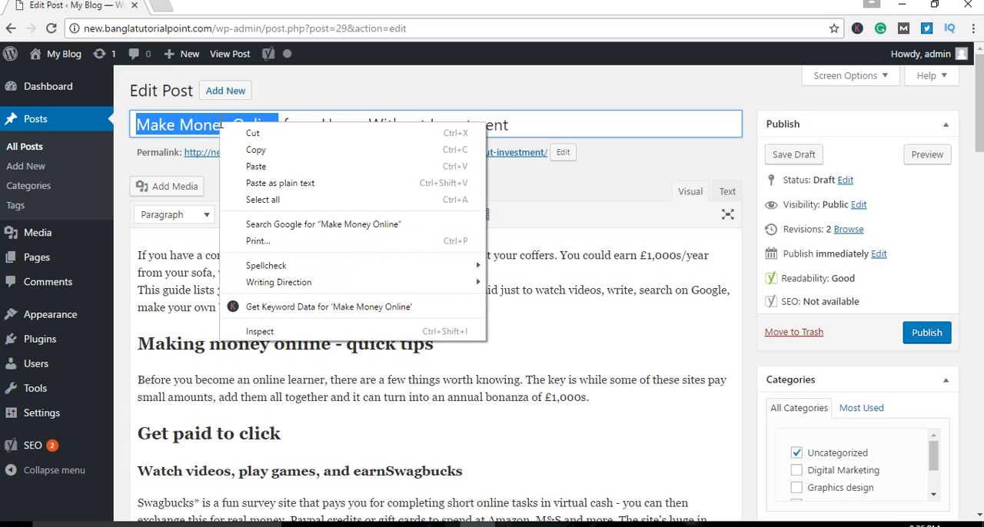
click(253, 148)
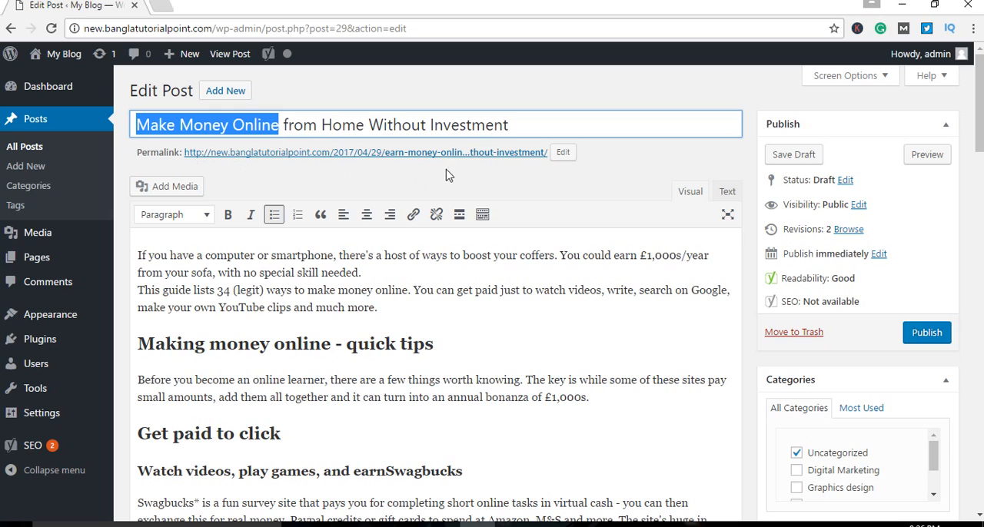
click(563, 153)
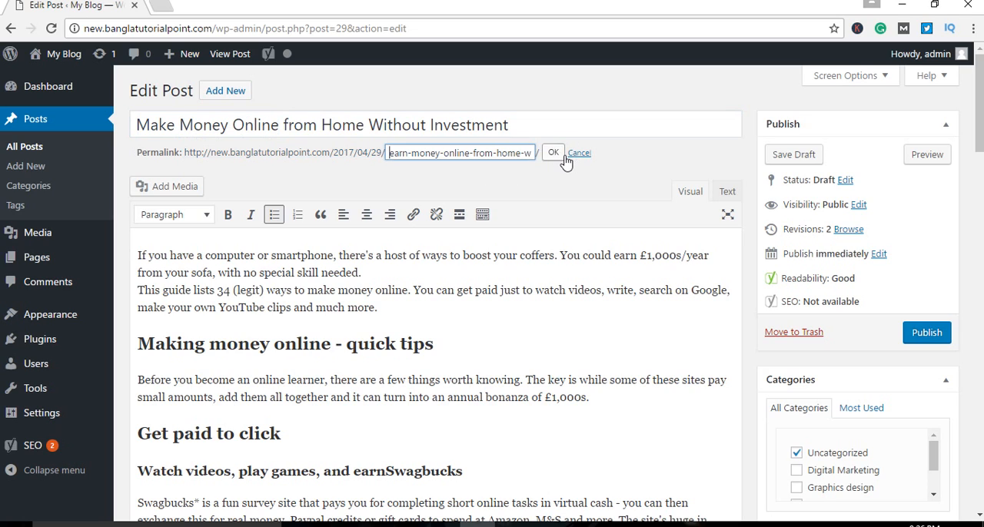
triple_click(508, 151)
key(BackSpace)
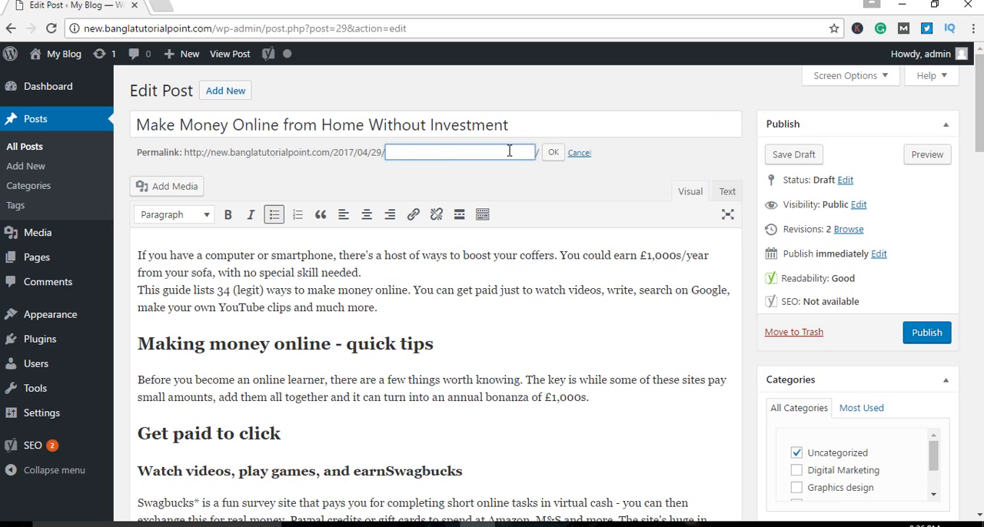
text(Make Money Online)
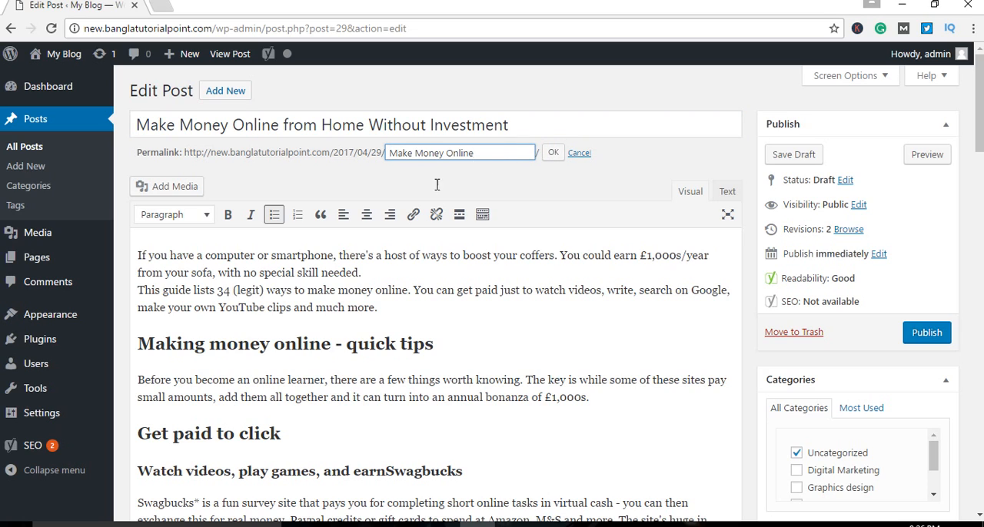
click(534, 181)
click(554, 154)
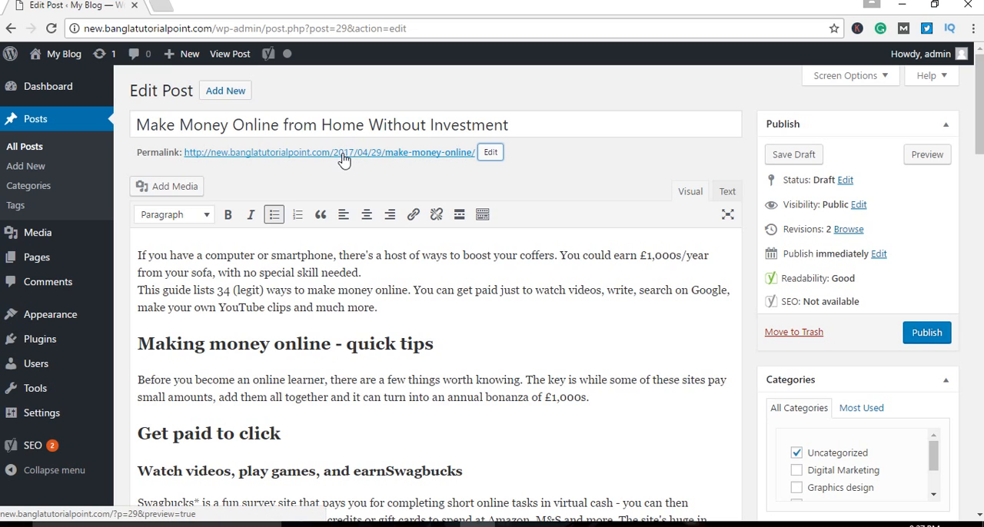
drag(279, 125, 122, 123)
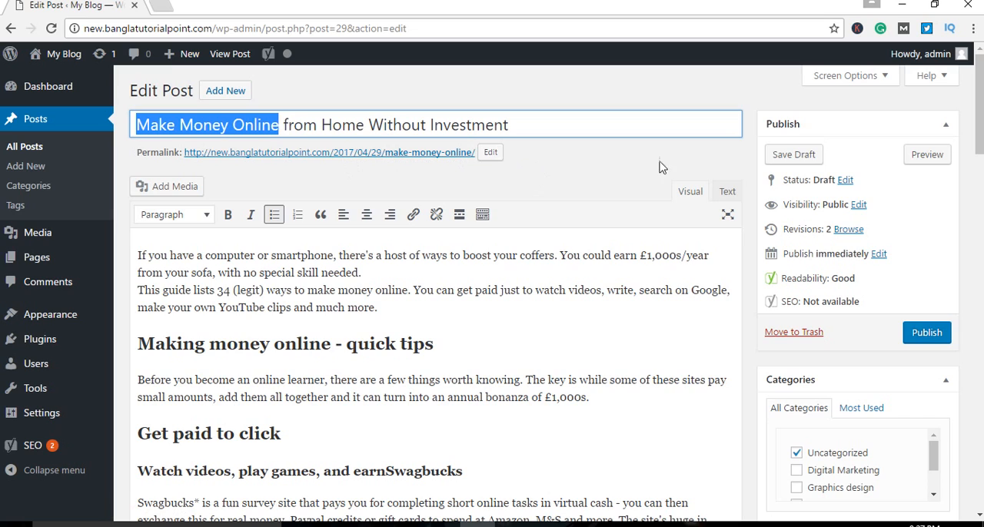
click(796, 156)
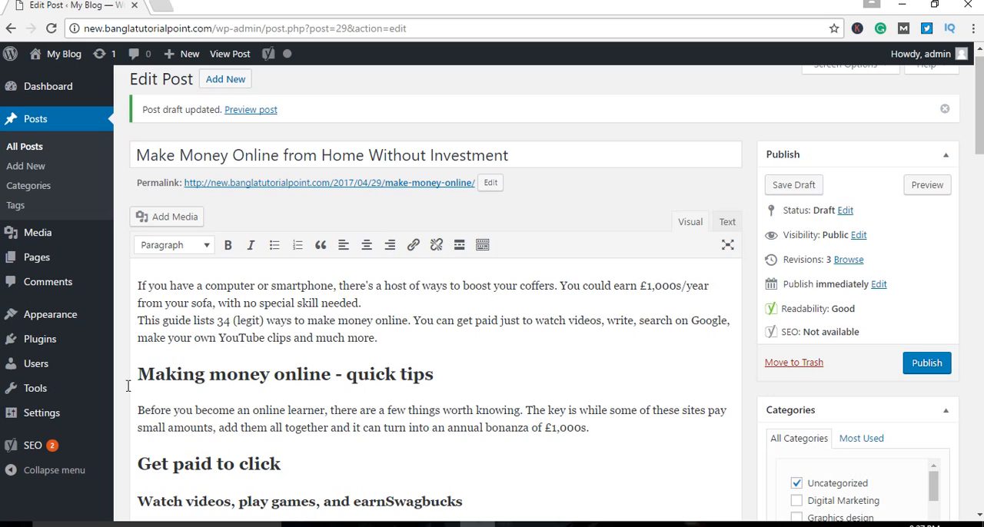
Step: Change the site's permalink structure to Post name, highlight the domain and "sample-post" in its example URL, and save the settings
mouse_move(66, 415)
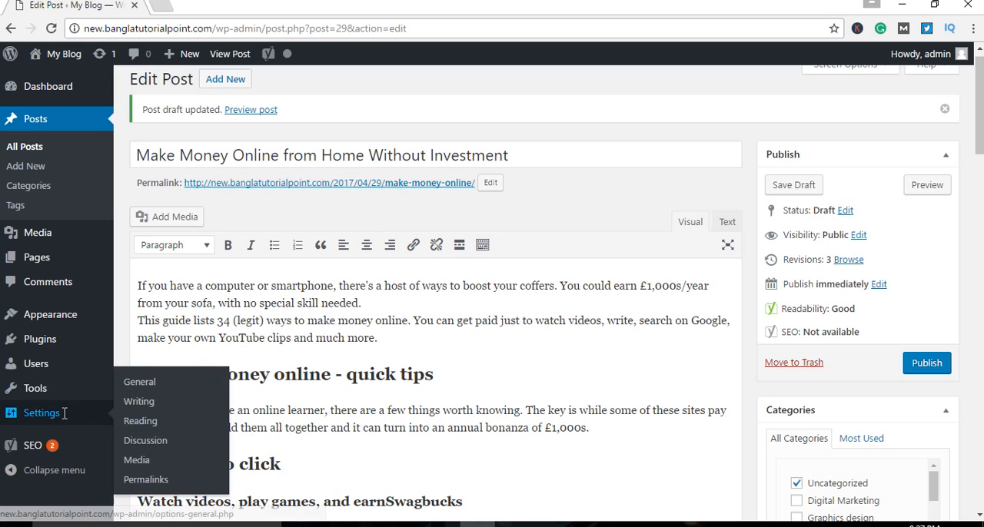
click(146, 481)
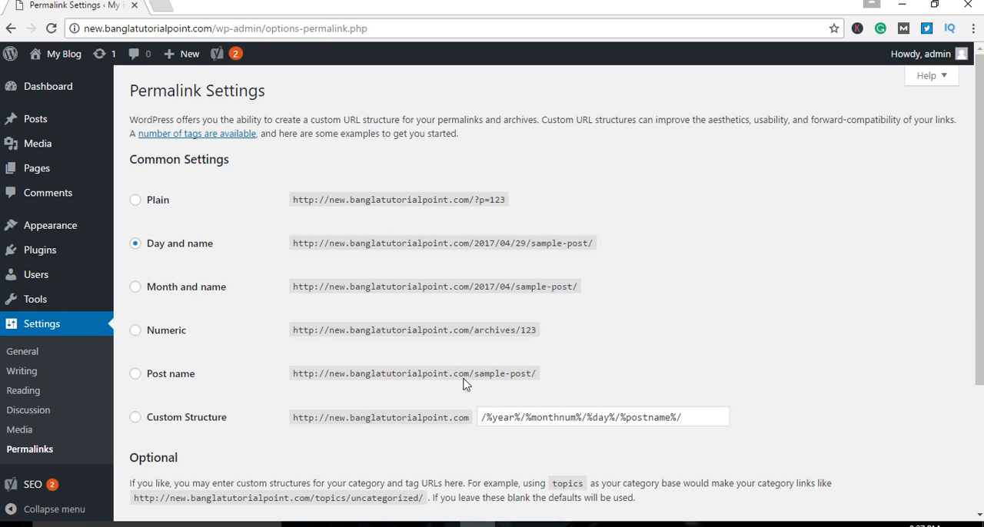
click(135, 375)
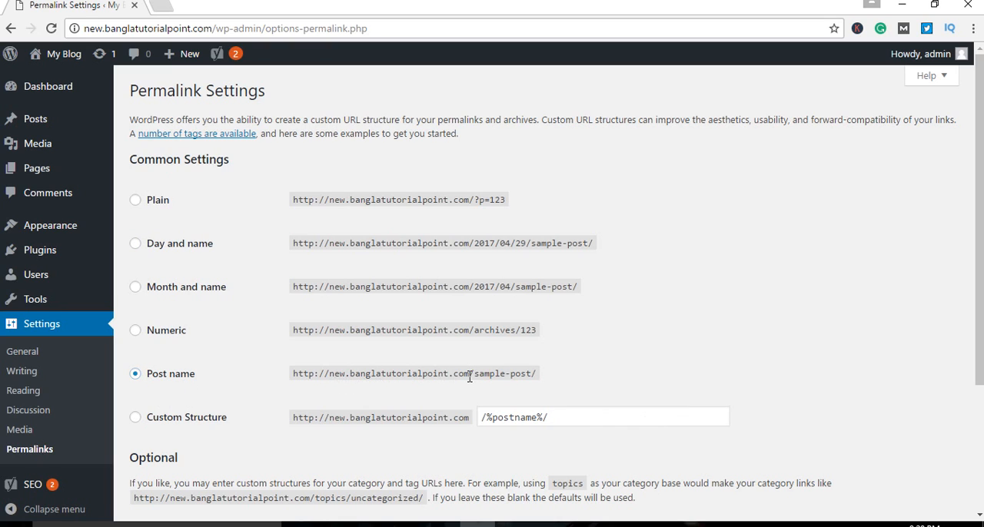
drag(470, 377, 333, 376)
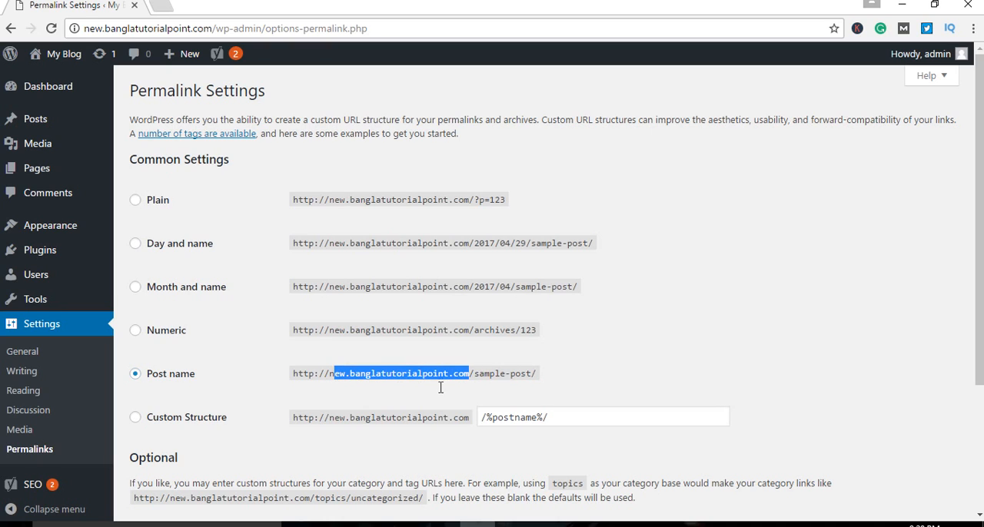
click(498, 395)
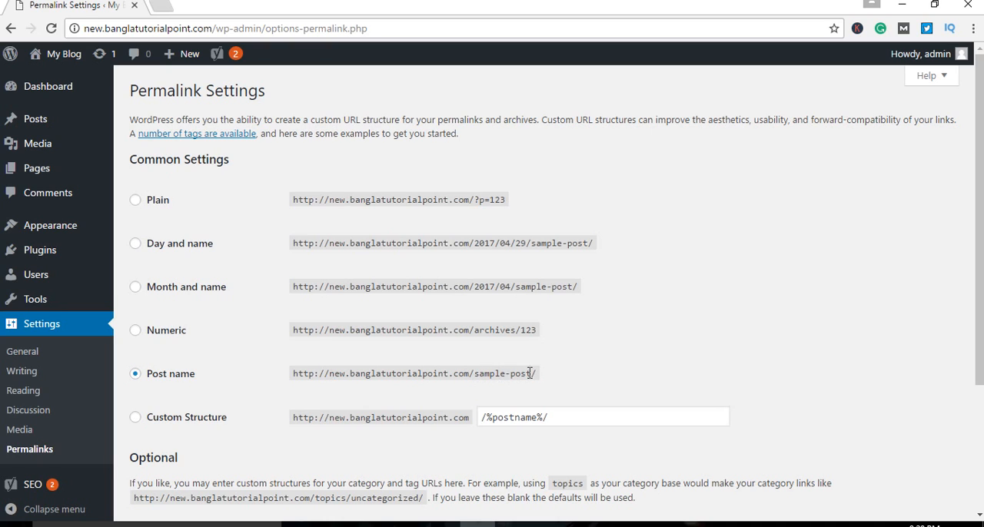
drag(531, 373, 475, 379)
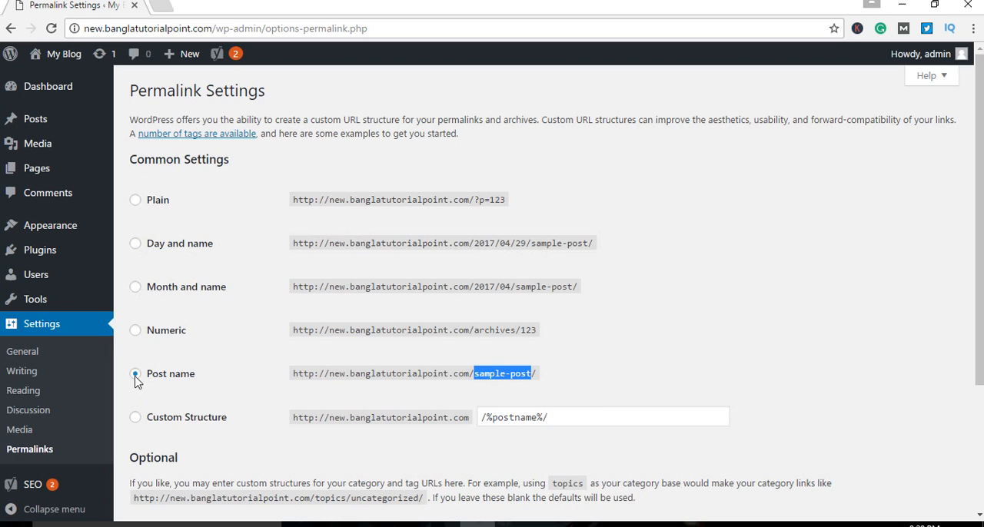
scroll(506, 425, down, 3)
click(196, 446)
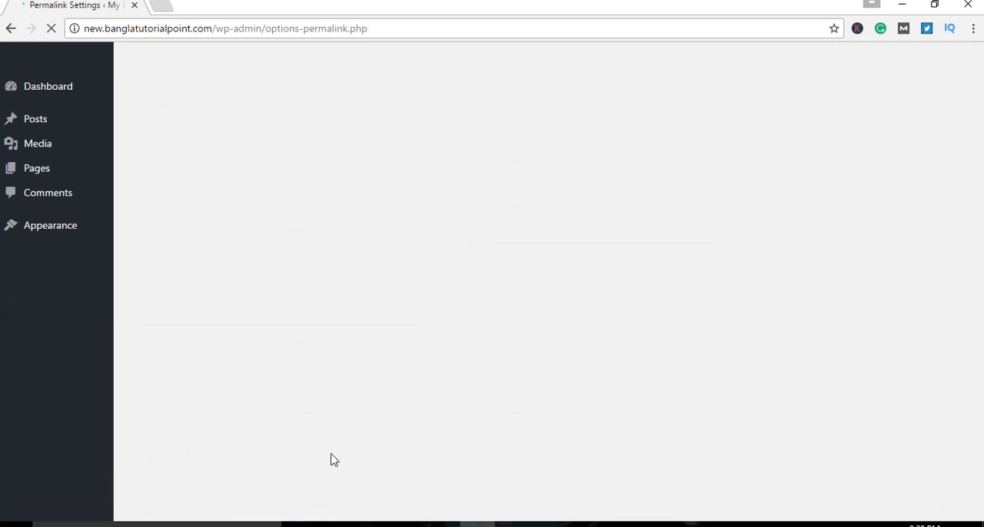
Step: Open the draft post "Make Money Online from Home Without Investment" for editing and review its Yoast SEO analysis
mouse_move(39, 120)
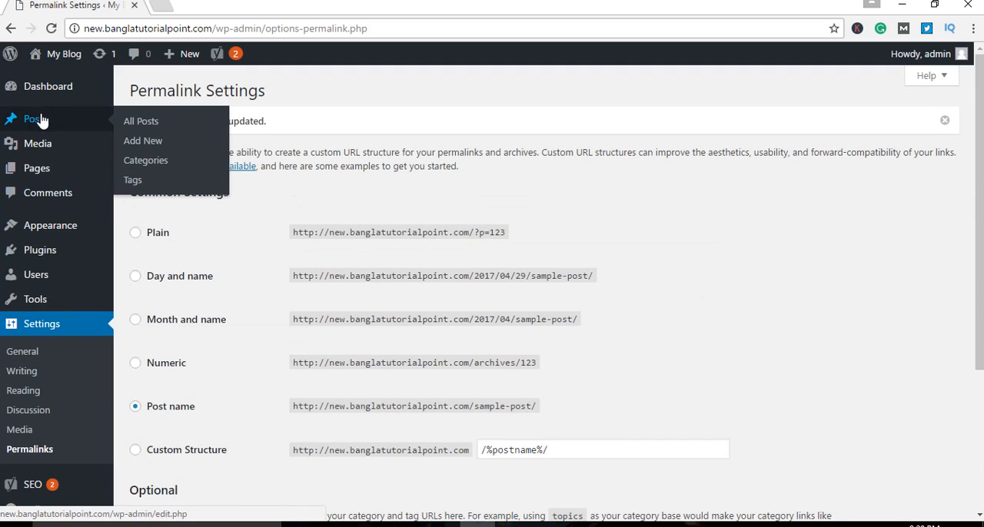
click(140, 122)
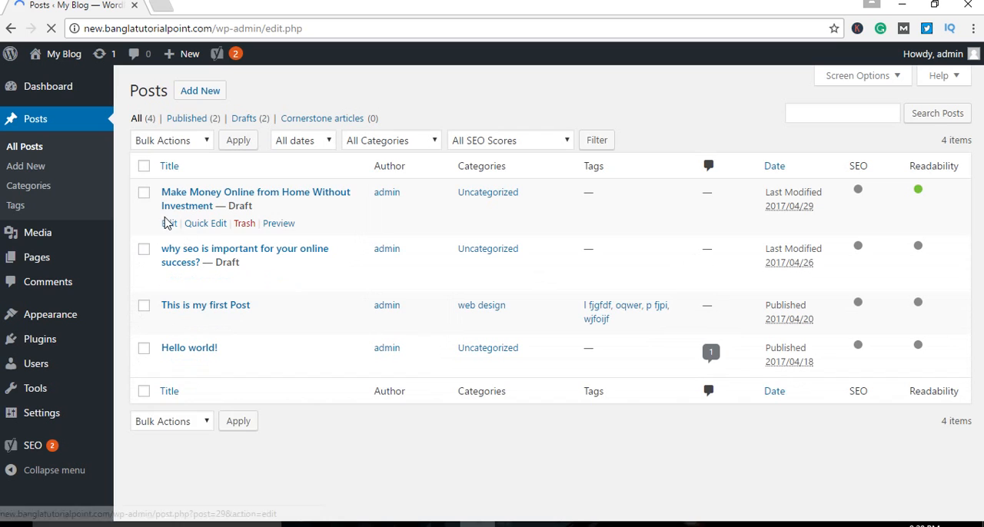
click(168, 223)
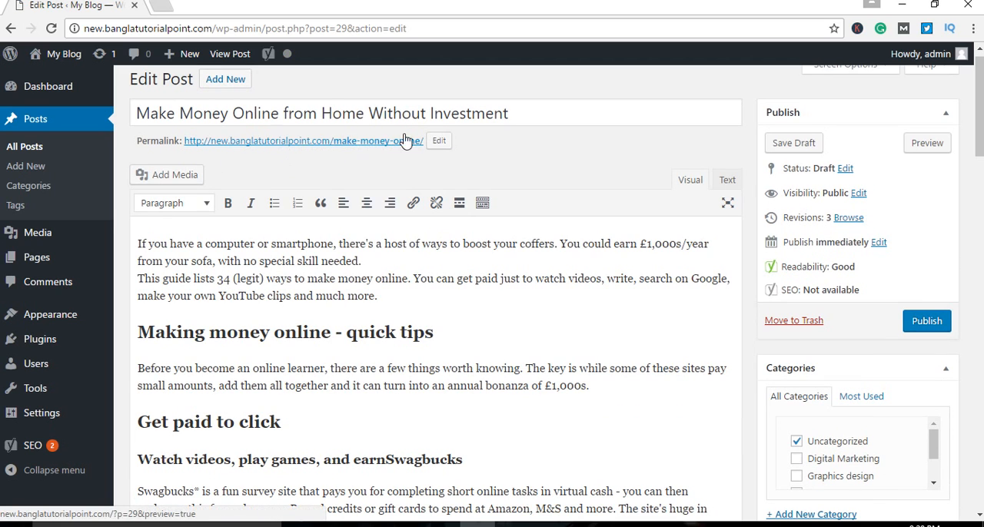
scroll(558, 315, down, 5)
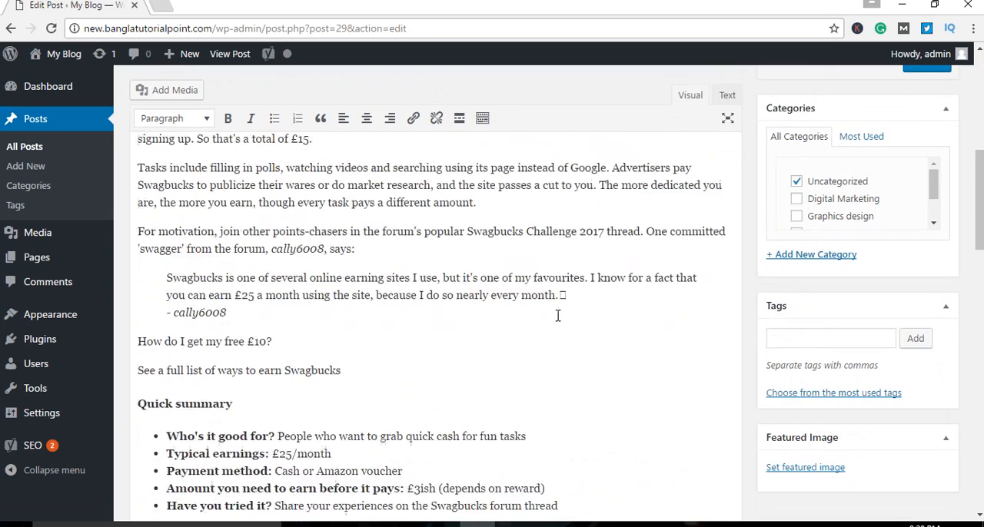
scroll(558, 322, down, 10)
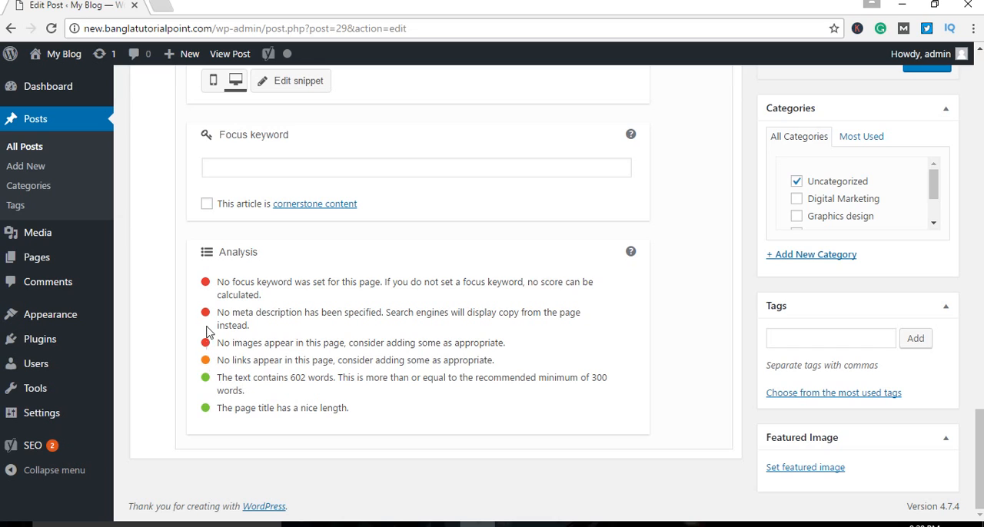
scroll(492, 367, up, 10)
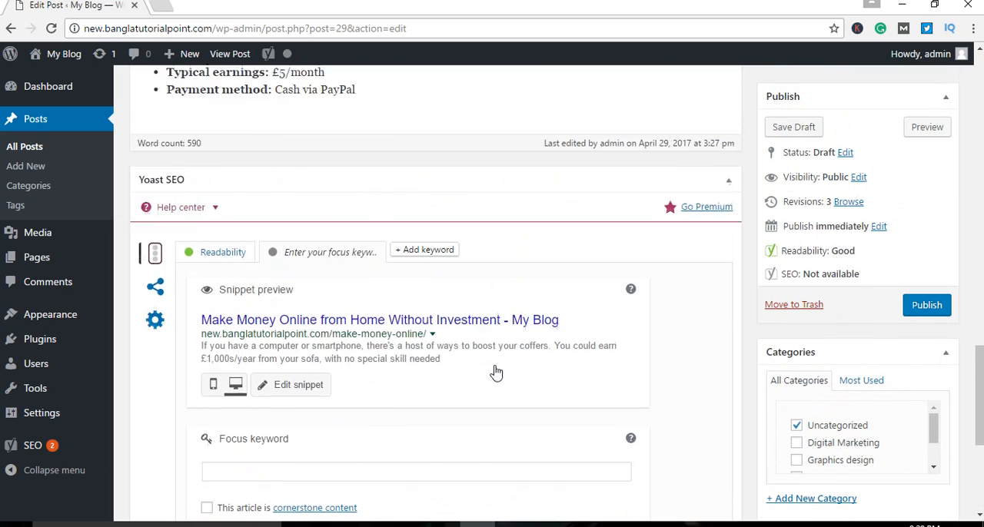
scroll(495, 365, up, 10)
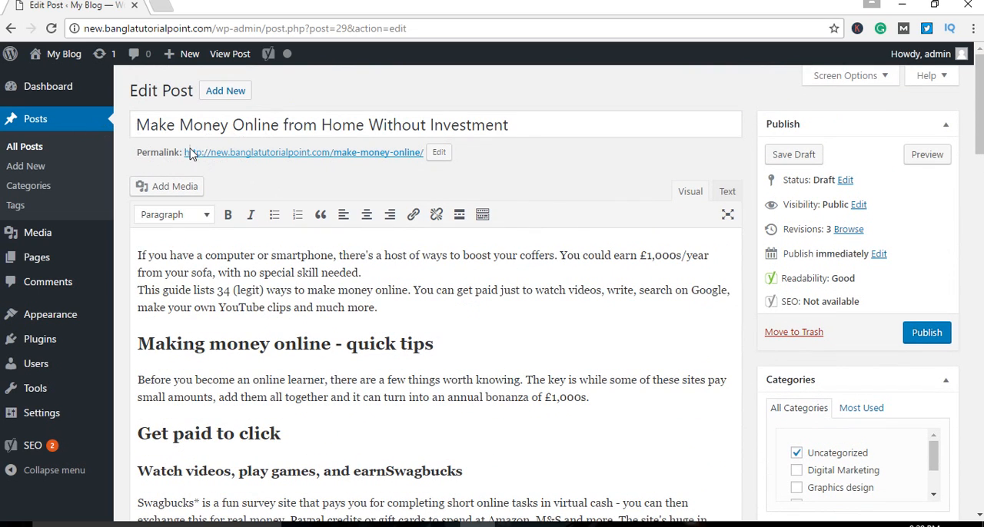
scroll(538, 253, down, 5)
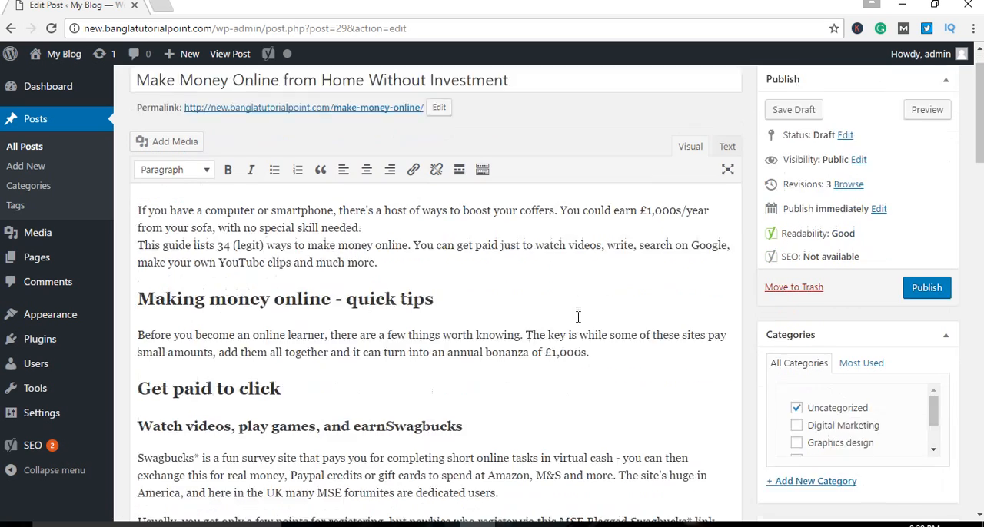
Step: Upload the RelaxEcommerce image from the Desktop and insert it in a new paragraph above the "Making money online - quick tips" heading
scroll(523, 320, up, 3)
click(455, 249)
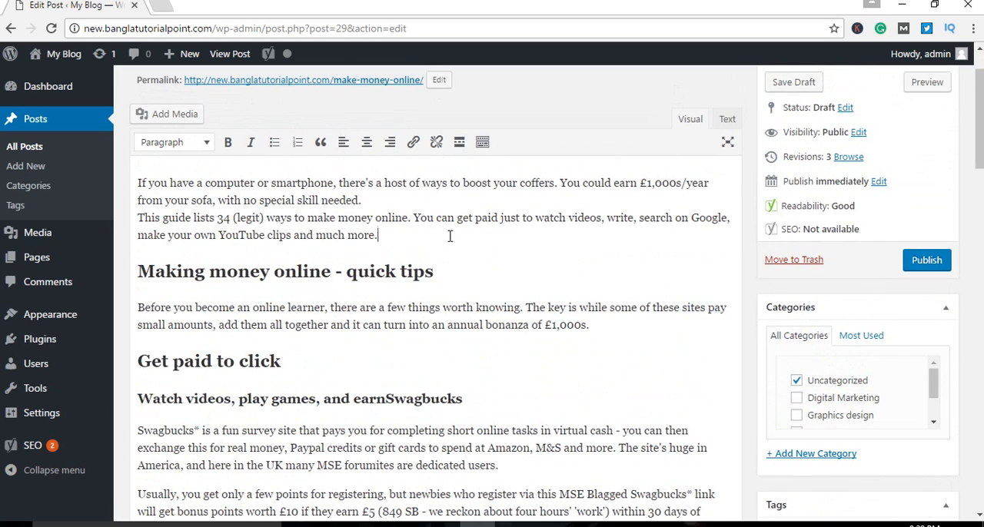
key(Return)
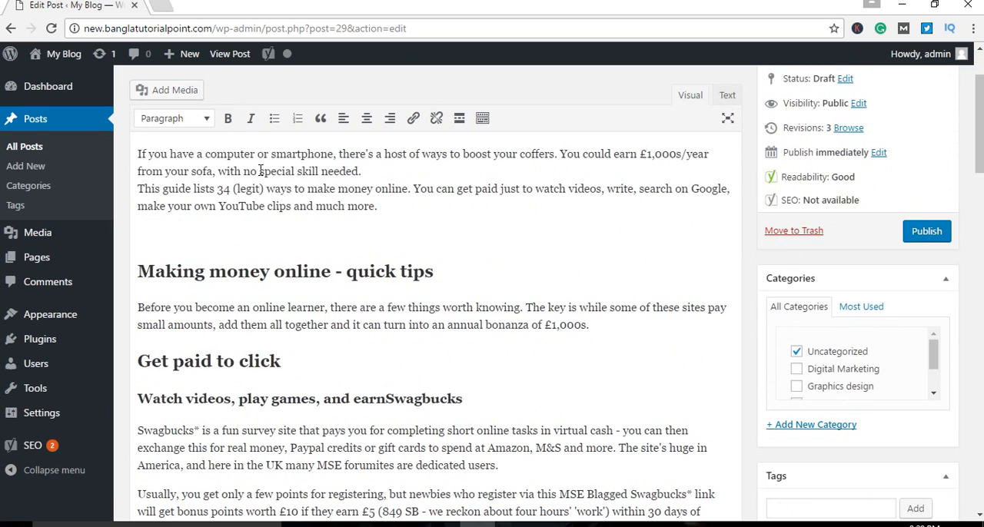
click(153, 98)
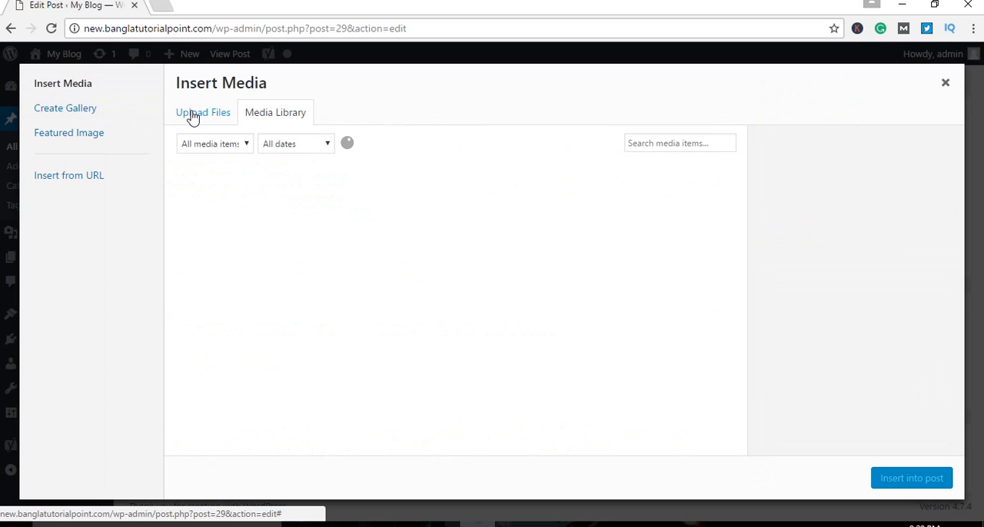
click(192, 113)
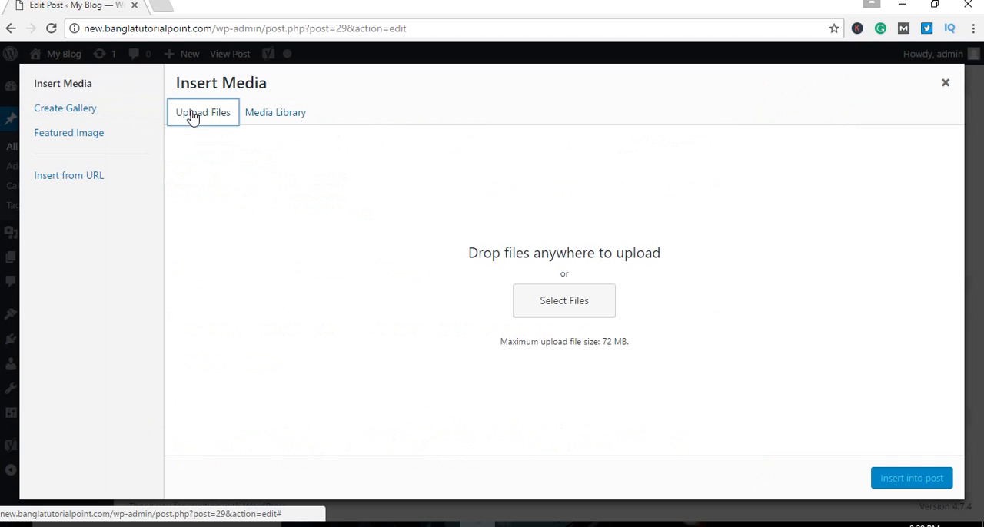
click(579, 309)
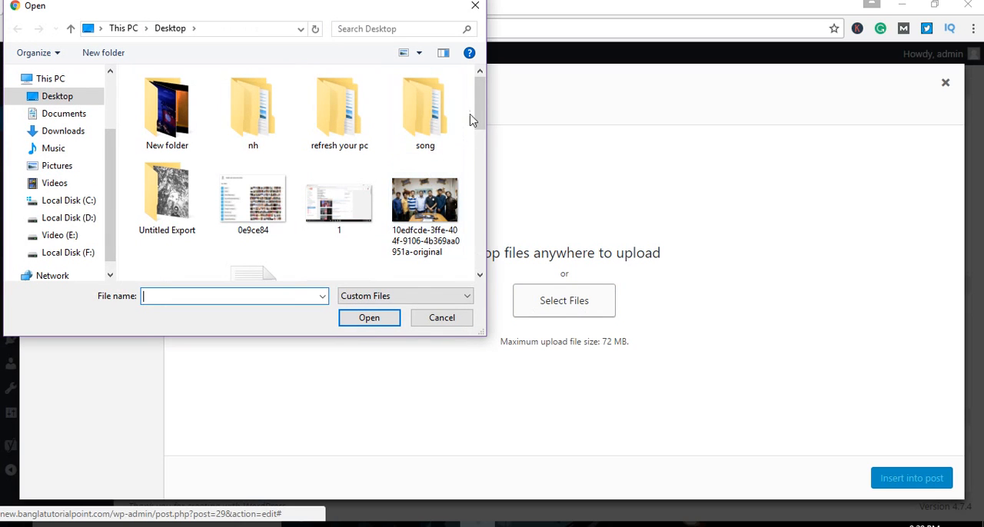
drag(479, 111, 484, 225)
click(425, 165)
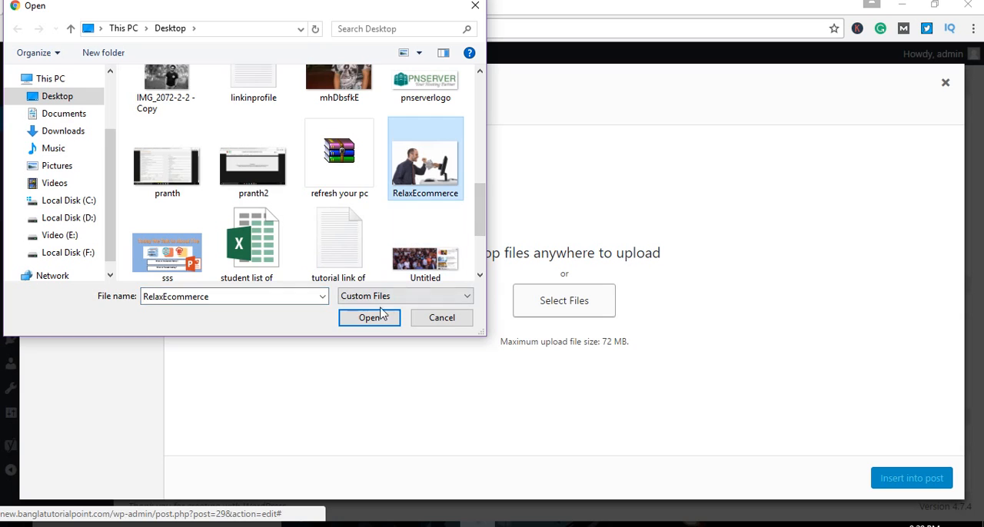
click(369, 318)
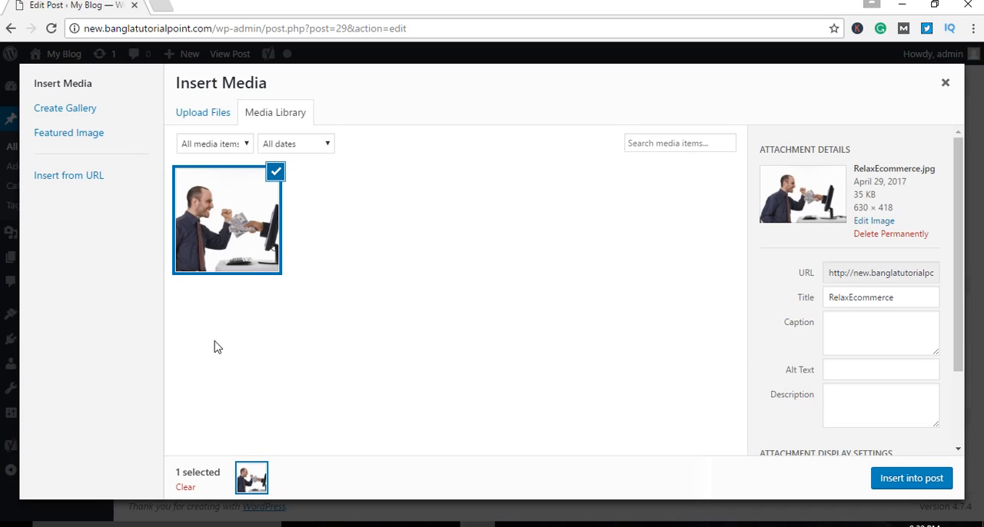
click(904, 479)
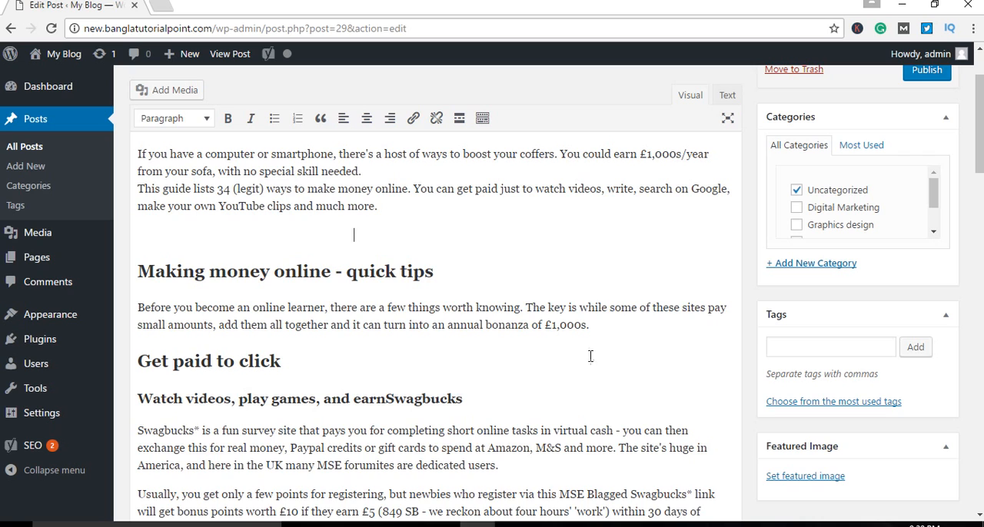
Step: Center-align the inserted image in the post
click(309, 275)
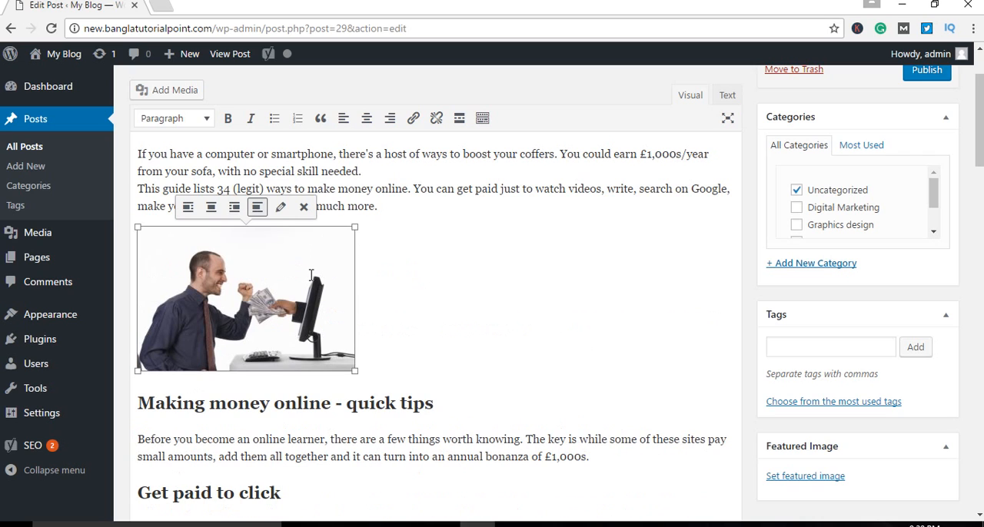
click(211, 207)
click(615, 303)
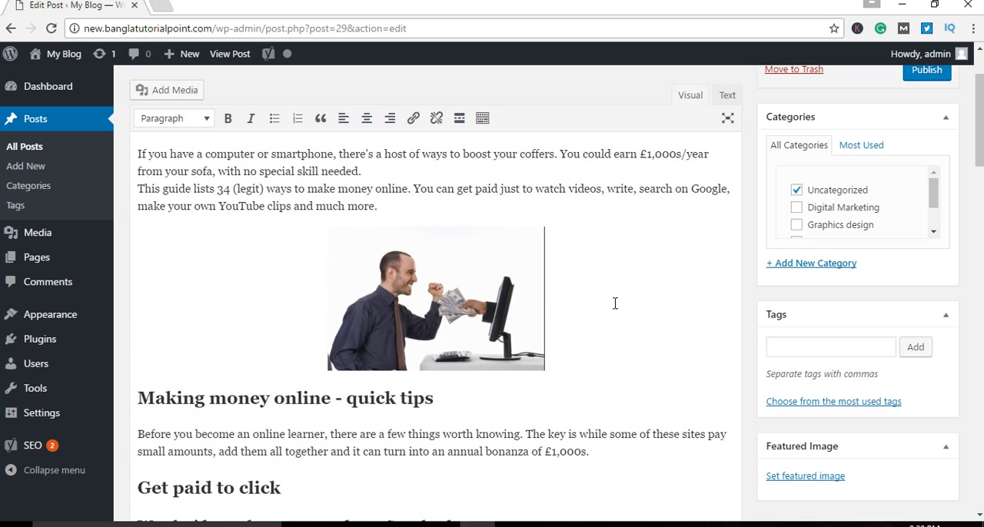
scroll(618, 323, down, 4)
scroll(621, 338, up, 5)
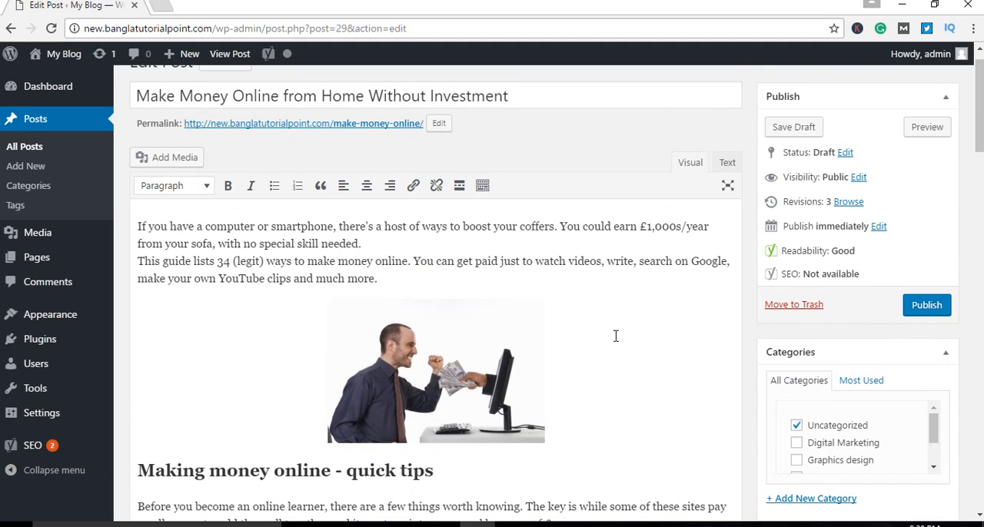
scroll(615, 336, up, 1)
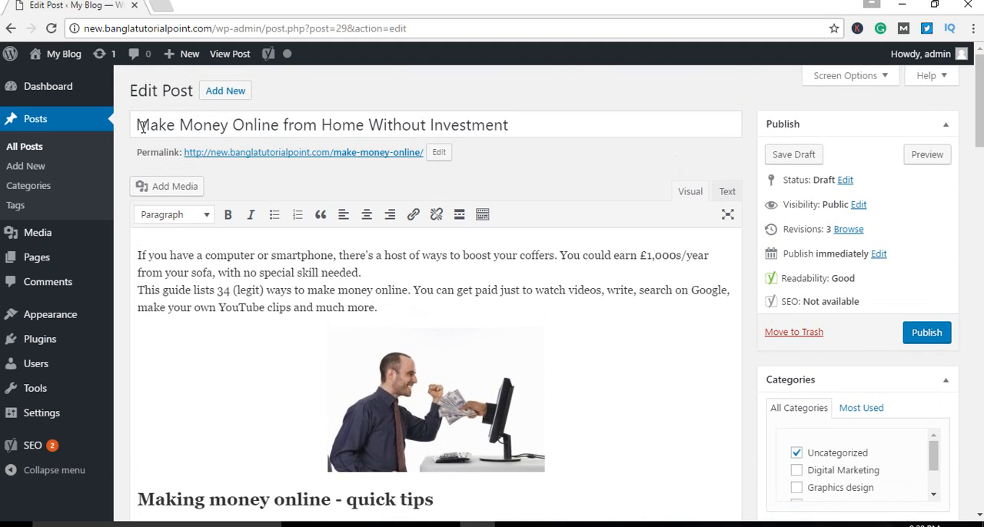
Step: Copy "Make Money Online" from the post title and enter it as the image's alternative text
drag(137, 125, 277, 125)
right_click(277, 125)
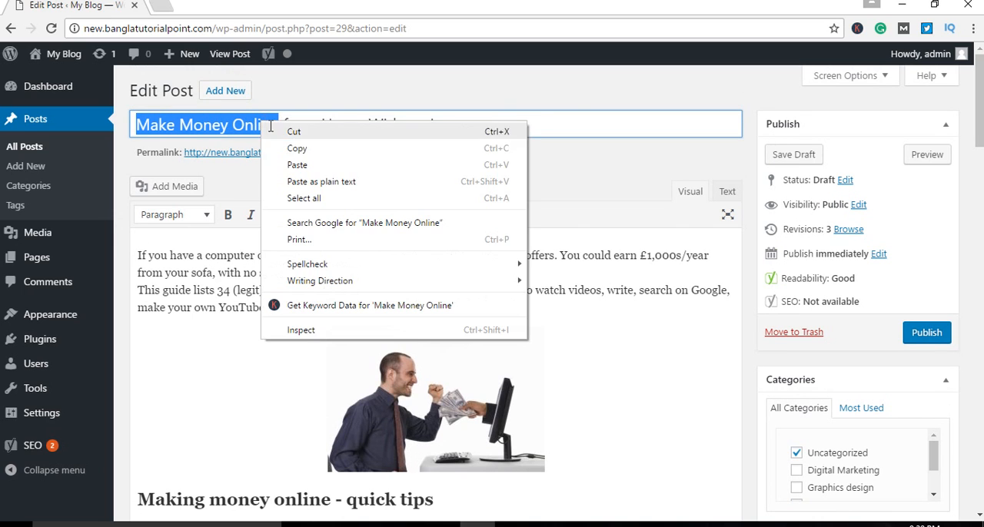
click(295, 151)
click(475, 401)
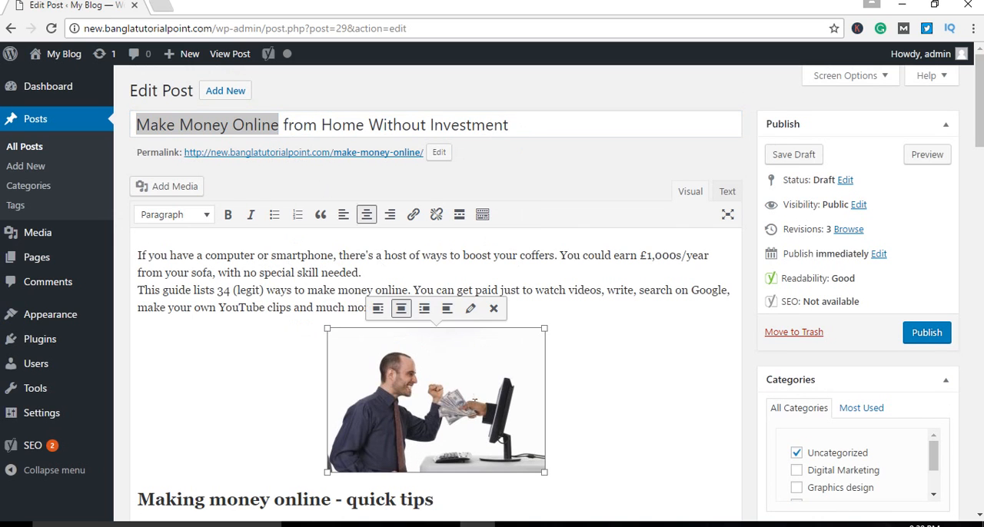
click(470, 309)
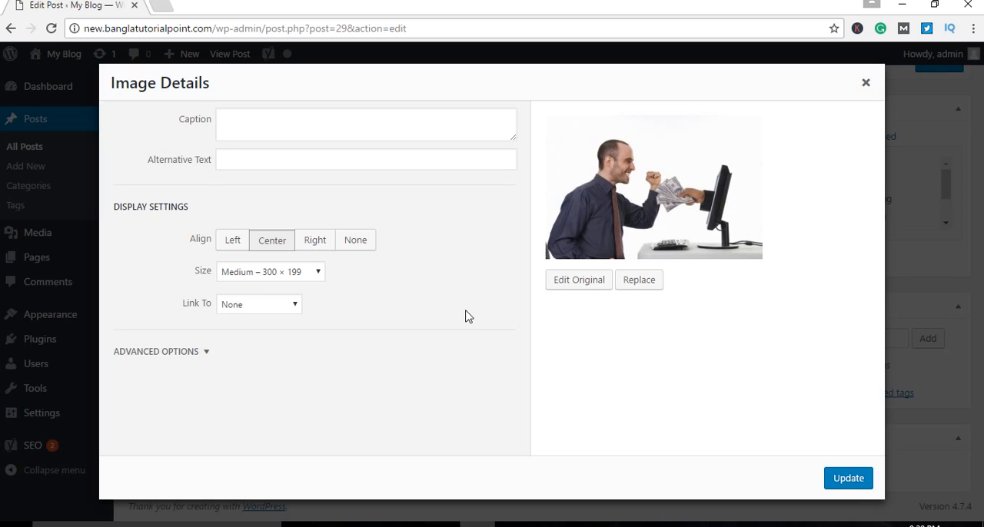
click(243, 159)
right_click(243, 160)
click(278, 246)
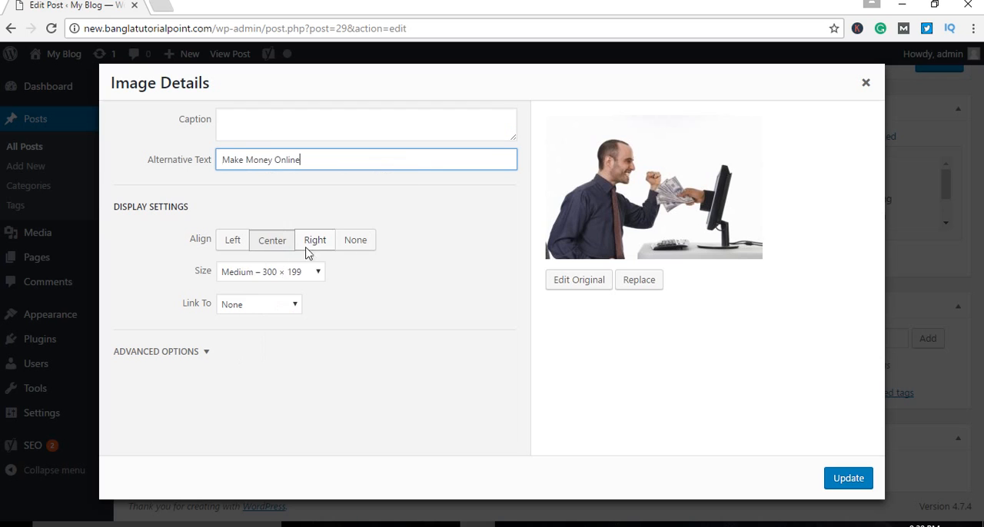
click(445, 266)
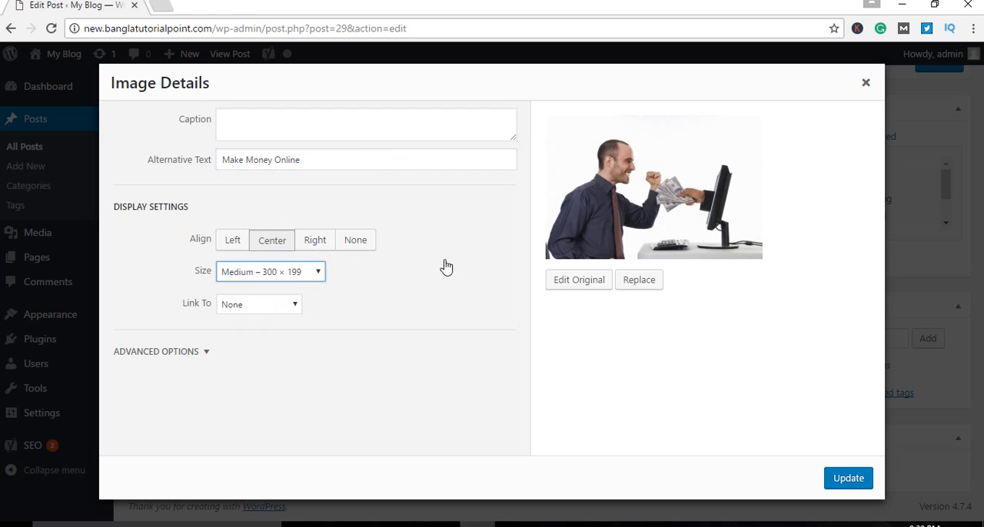
Step: Highlight the alternative text "Make Money Online" in the image details to point out the keyword
click(343, 125)
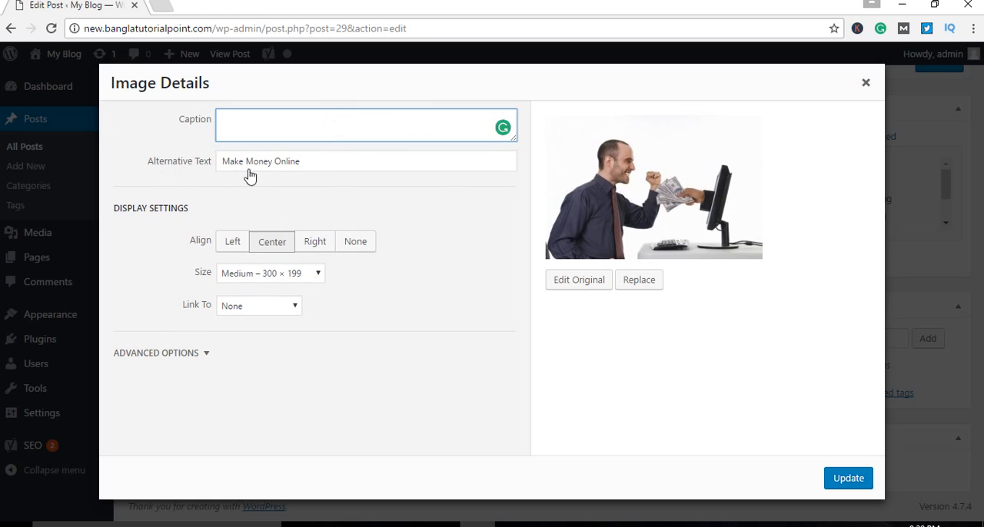
drag(320, 166, 194, 163)
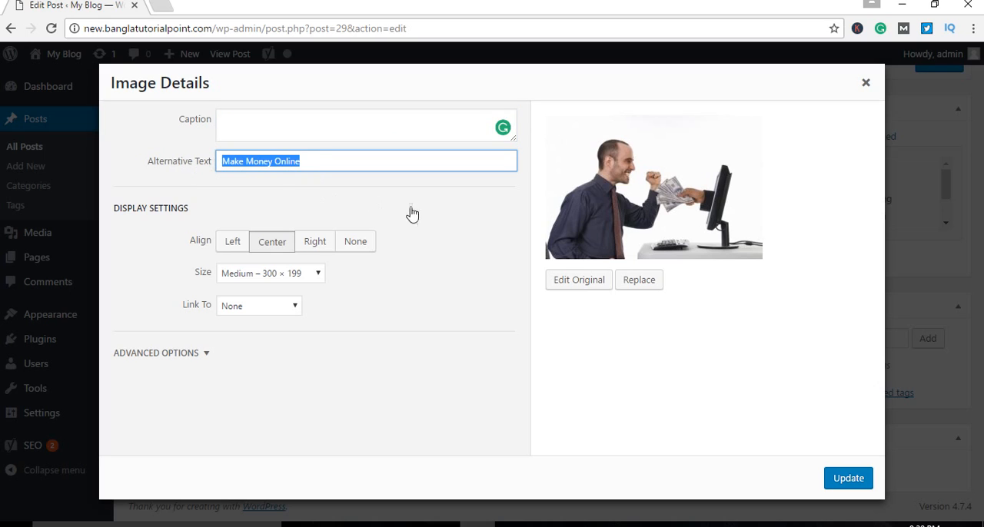
click(514, 237)
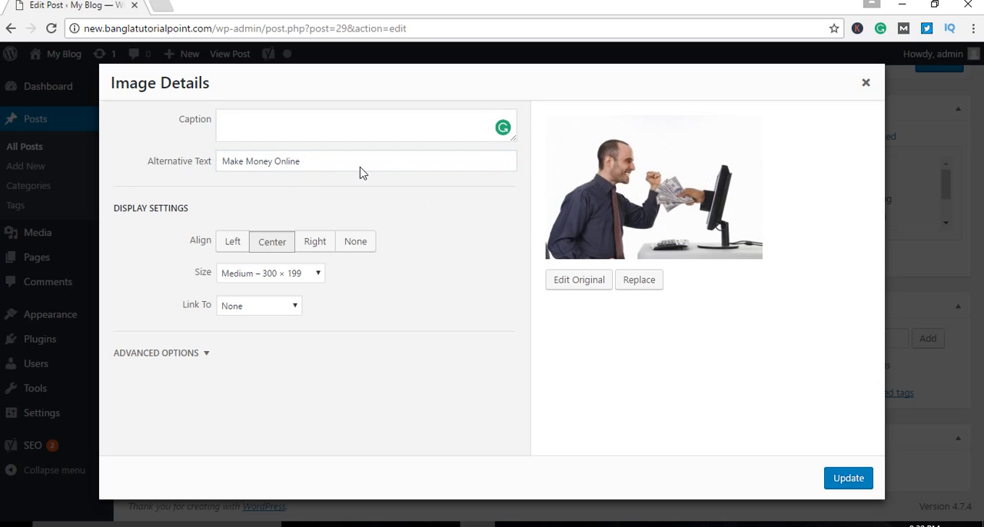
drag(301, 159, 203, 163)
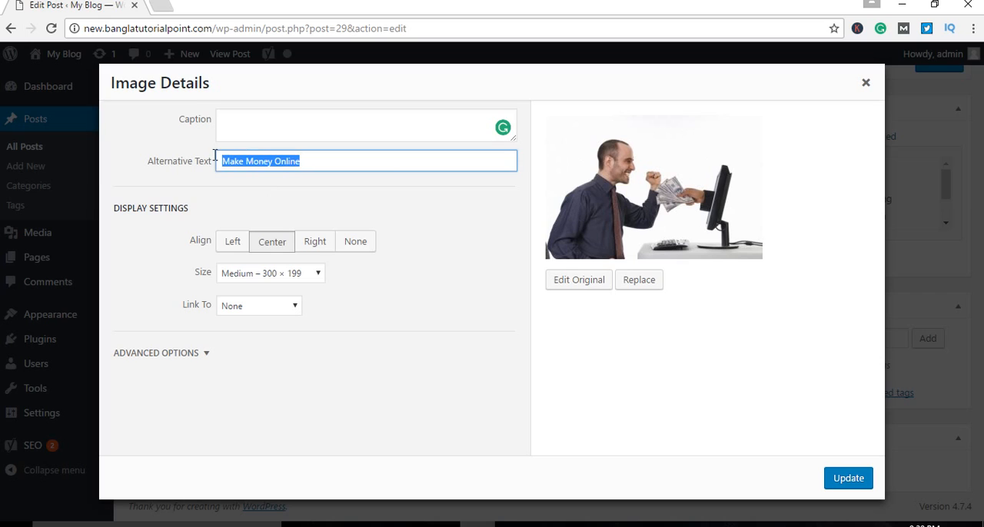
click(442, 206)
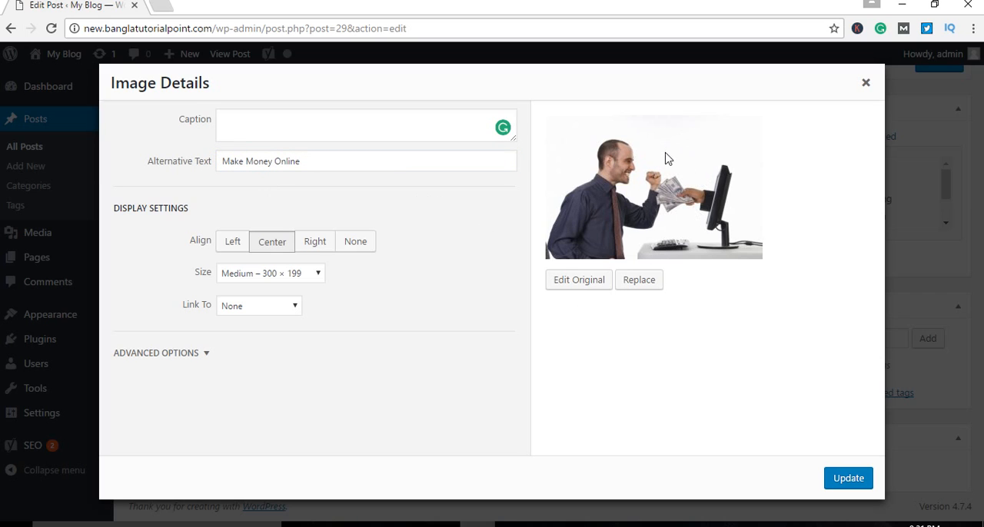
Step: Close the image details without updating and remove the image from the post
click(868, 85)
click(485, 368)
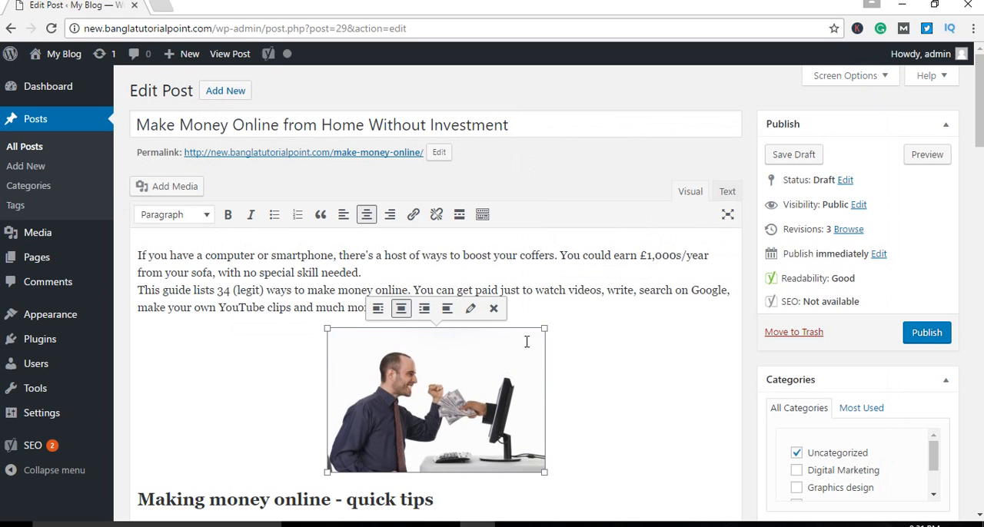
click(494, 309)
Step: Minimize the open windows to reach the desktop and move the RelaxEcommerce image file to an empty area of it
click(902, 5)
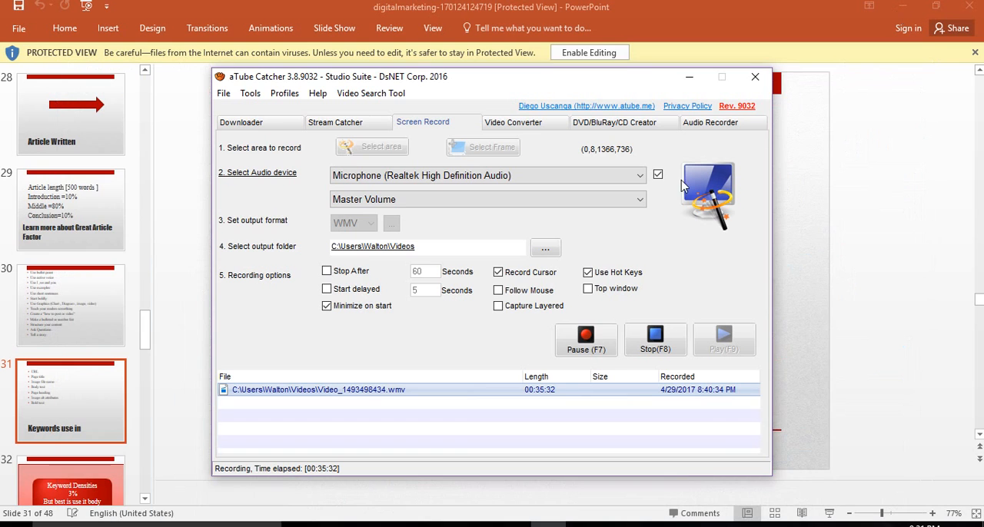
click(689, 77)
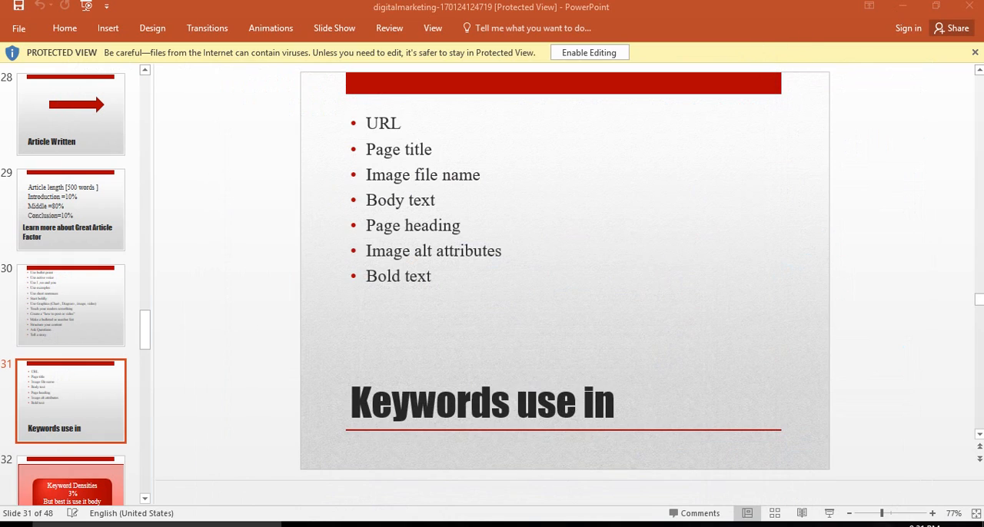
click(903, 6)
click(302, 474)
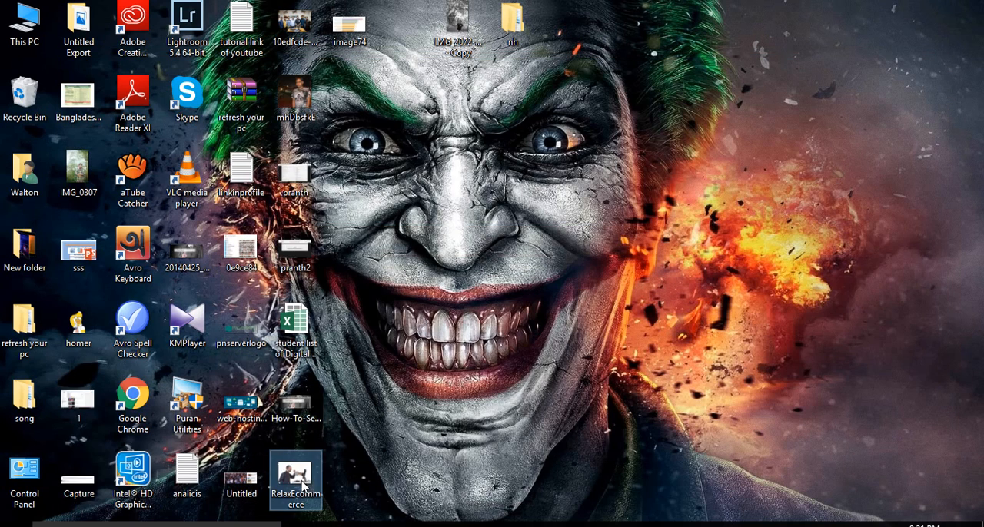
drag(302, 474, 558, 222)
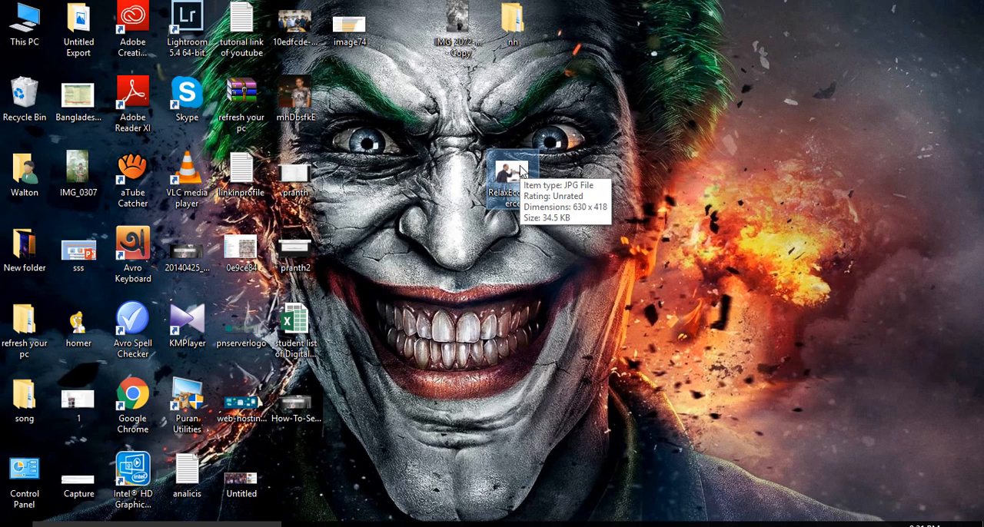
Step: Rename the RelaxEcommerce image file Make Money Online, replacing that with the copied post title "Make Money Online from Home Without Investment"
key(F2)
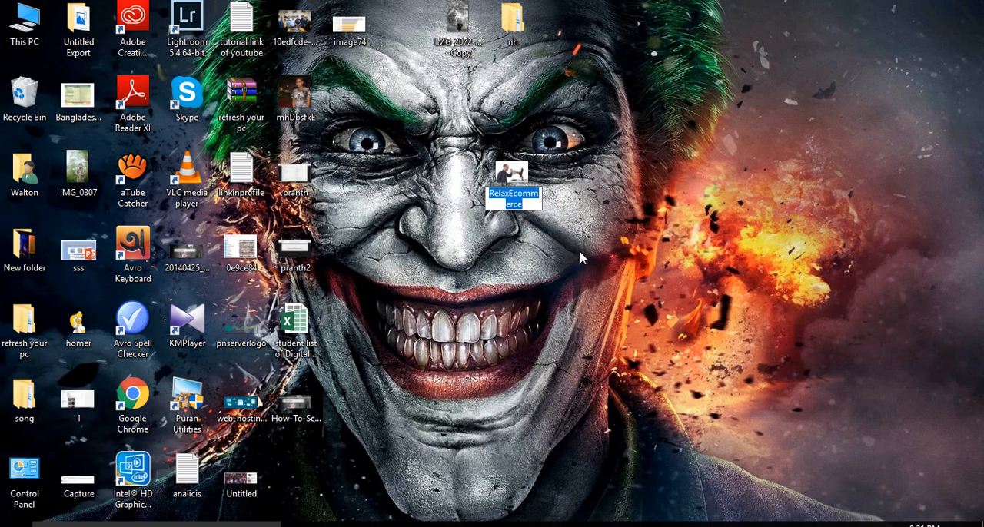
key(ctrl+v)
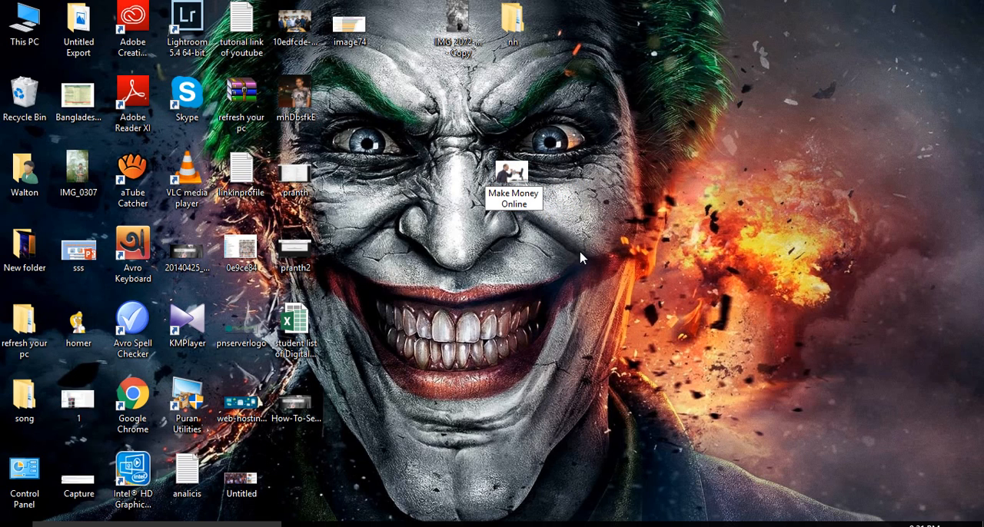
click(477, 525)
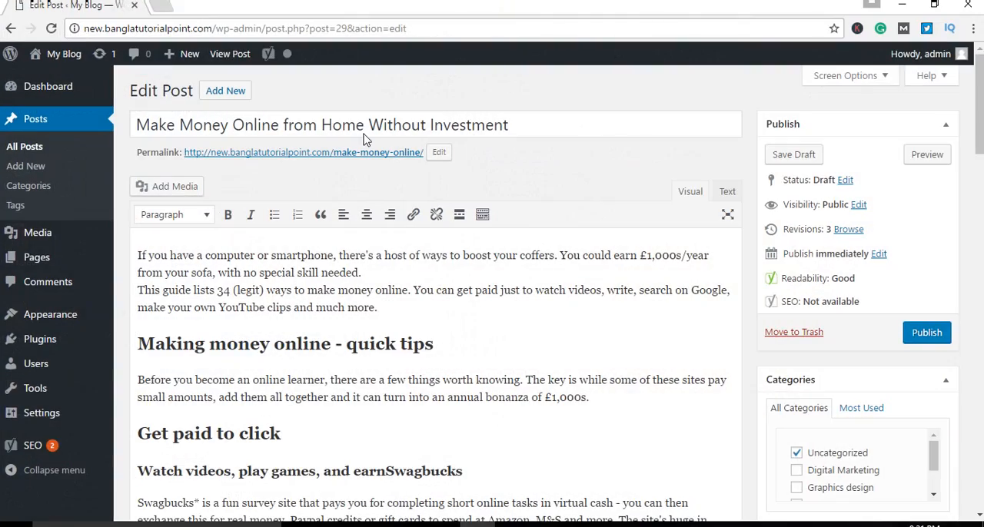
click(364, 134)
key(ctrl+a)
key(ctrl+c)
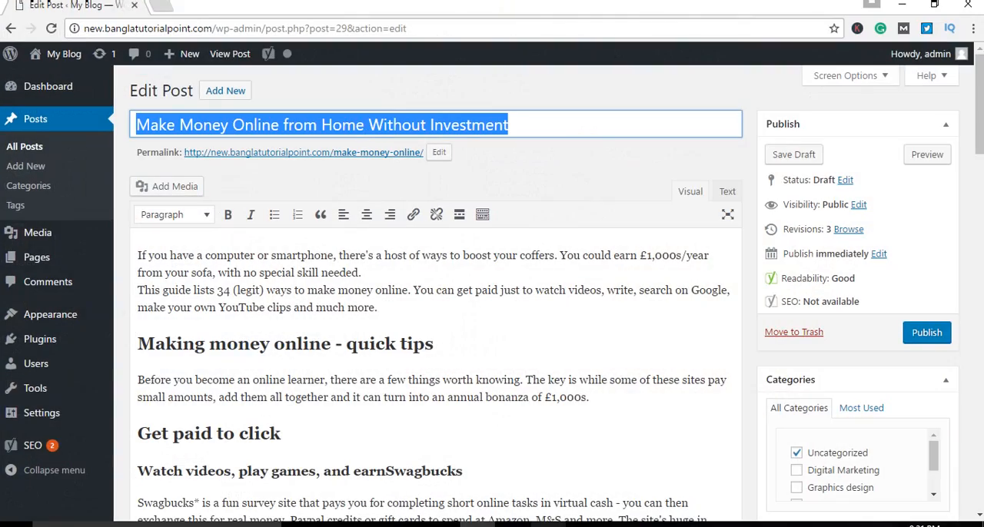
click(478, 525)
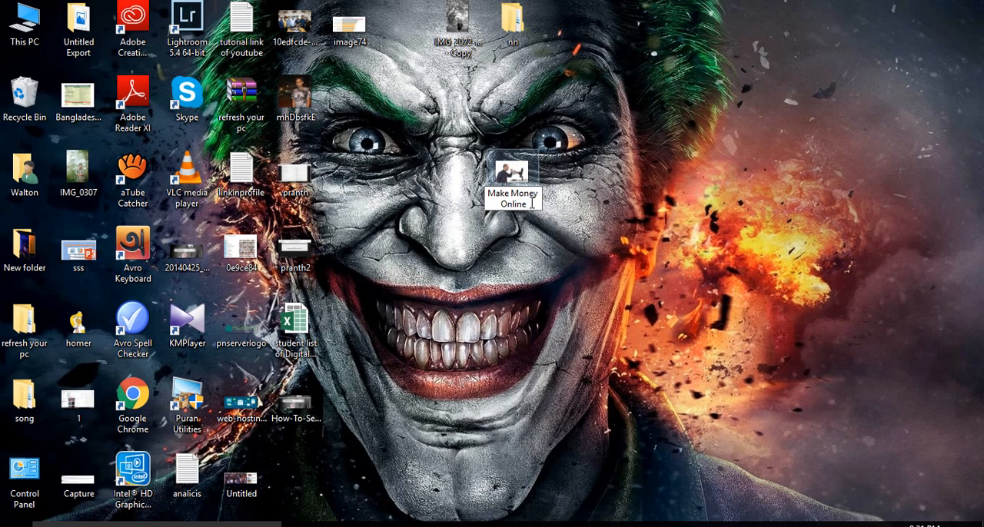
key(ctrl+a)
key(ctrl+v)
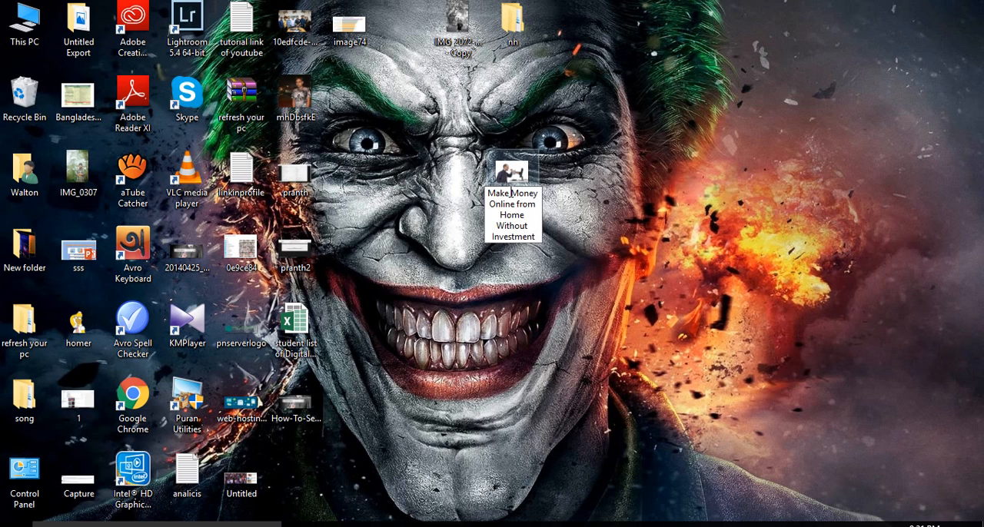
Step: Replace the space between Make and Money in the image's file name with a hyphen and delete "from Home Without Investment"
click(511, 194)
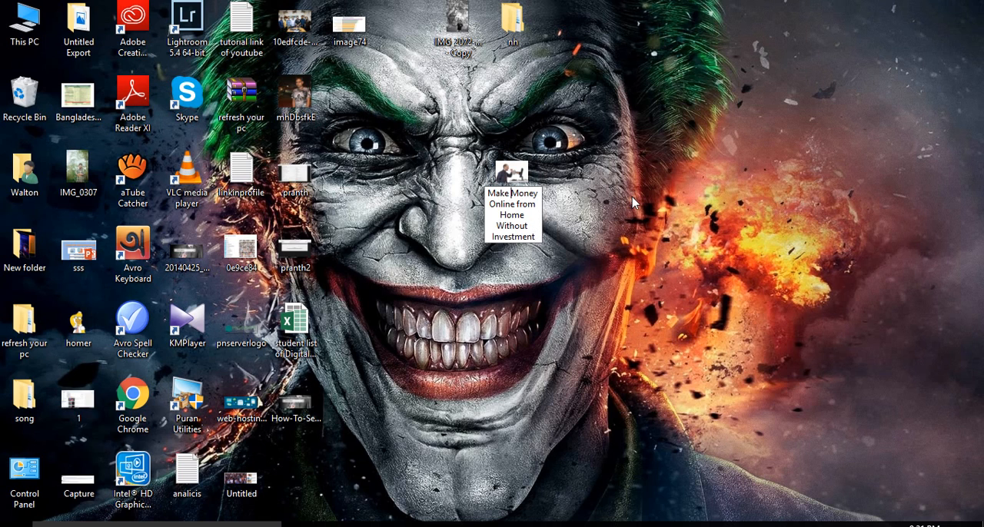
key(BackSpace)
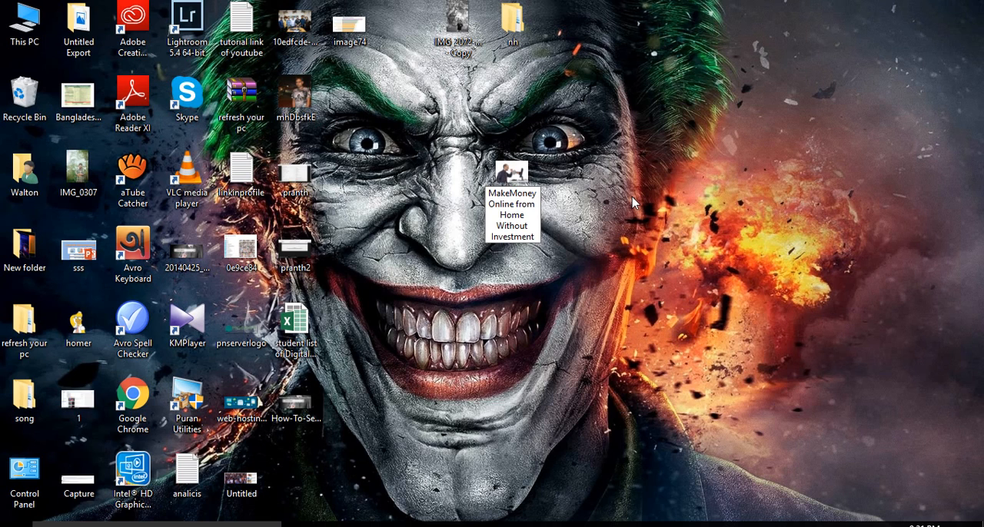
text(-)
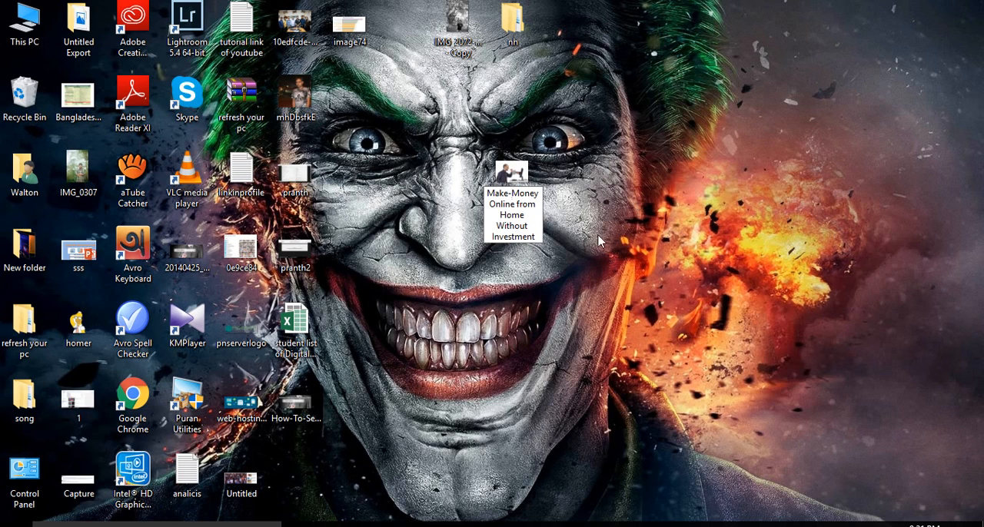
drag(538, 238, 521, 206)
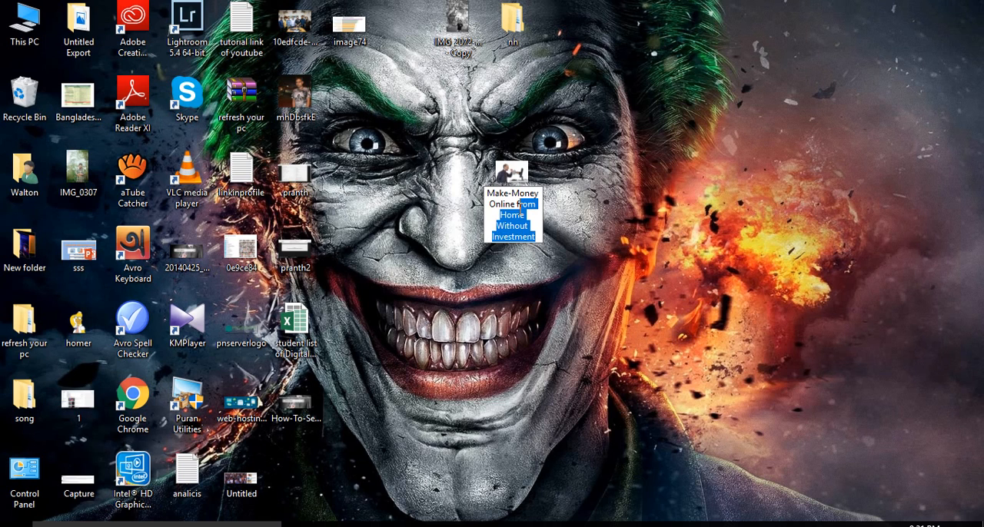
key(BackSpace)
Step: Replace the space between Money and Online in the image's file name with a hyphen
key(BackSpace)
key(BackSpace)
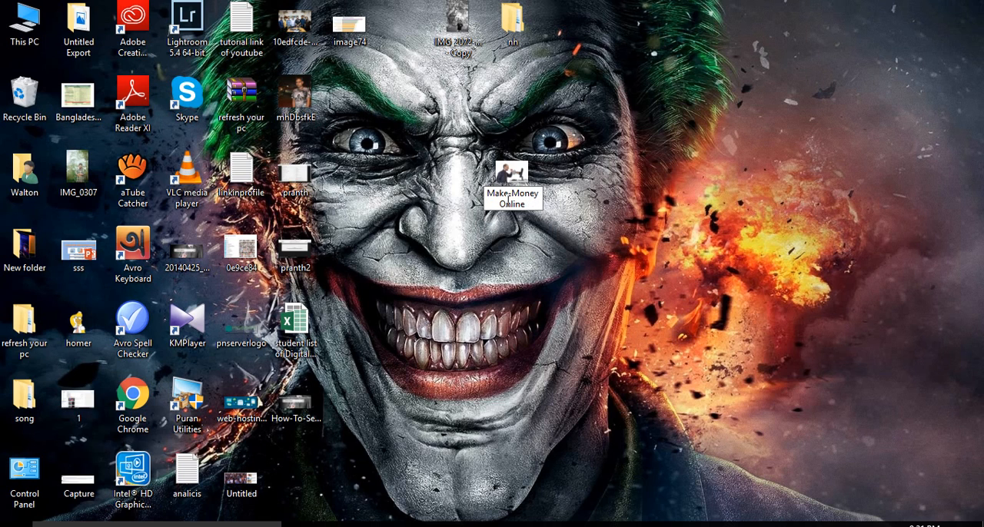
click(498, 202)
key(BackSpace)
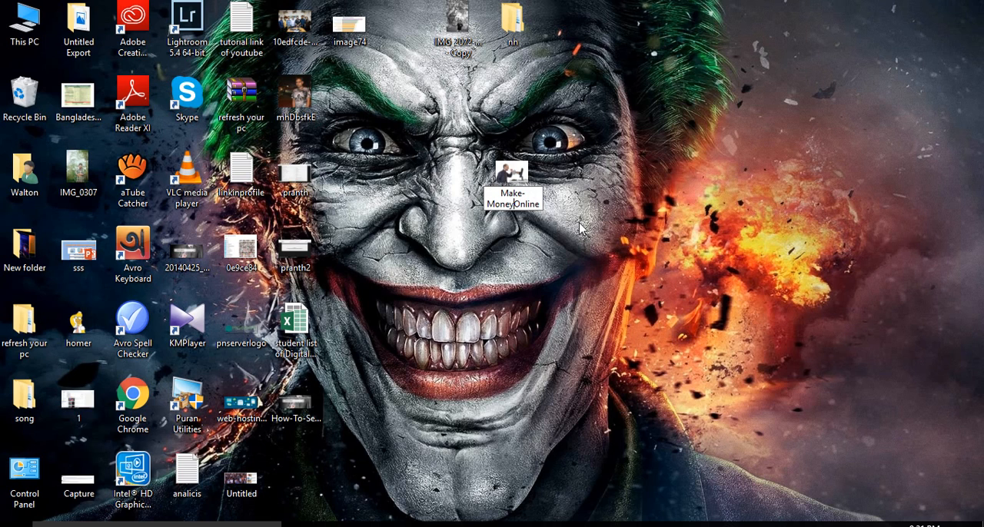
text(-)
key(Down)
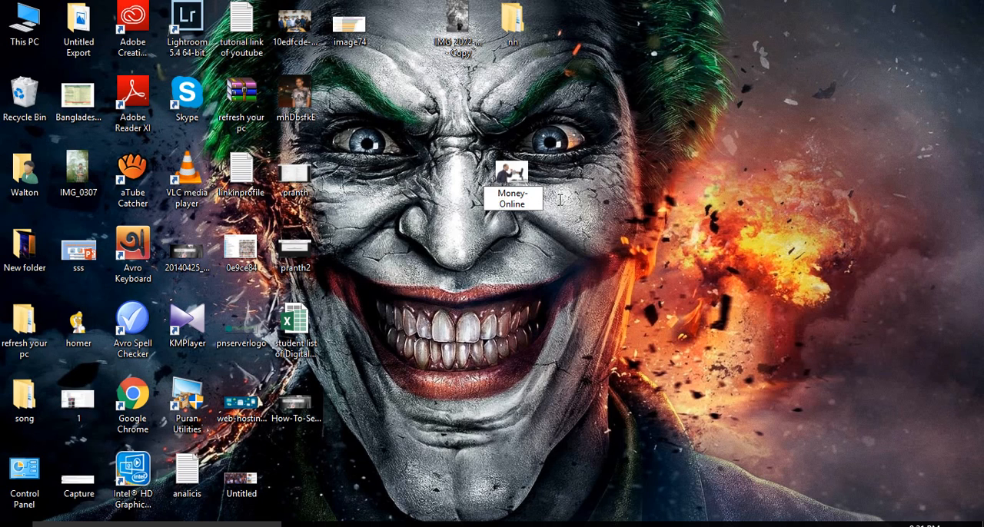
Step: Delete and re-enter the hyphens between the words of the image's file name, and select the whole name for copying
key(BackSpace)
text(-)
key(Down)
key(Up)
key(Up)
key(Left)
key(Left)
key(Left)
key(Left)
key(Left)
key(Down)
key(BackSpace)
text(-)
key(Down)
key(Down)
key(Left)
key(Left)
key(Left)
key(BackSpace)
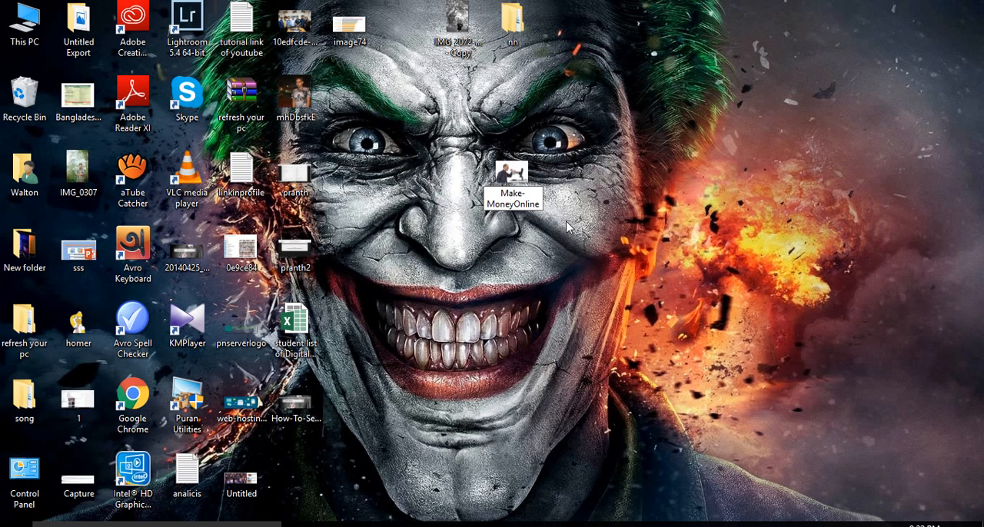
text(-)
key(ctrl+a)
key(ctrl+c)
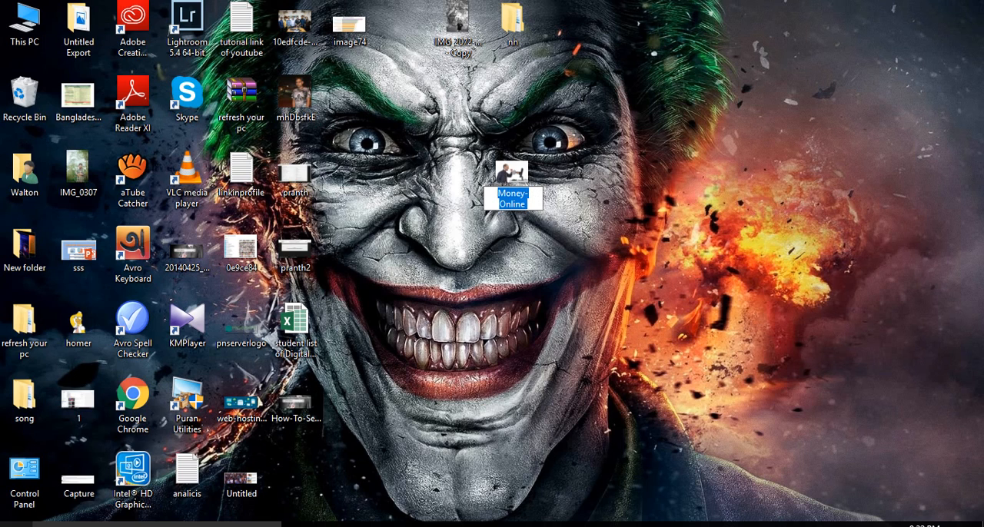
click(15, 524)
scroll(115, 307, down, 1)
scroll(115, 307, down, 6)
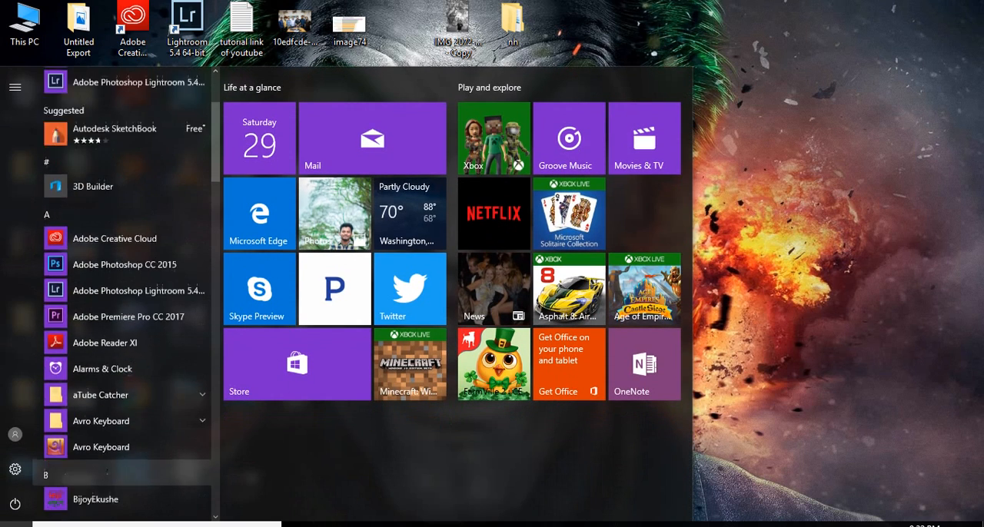
click(176, 521)
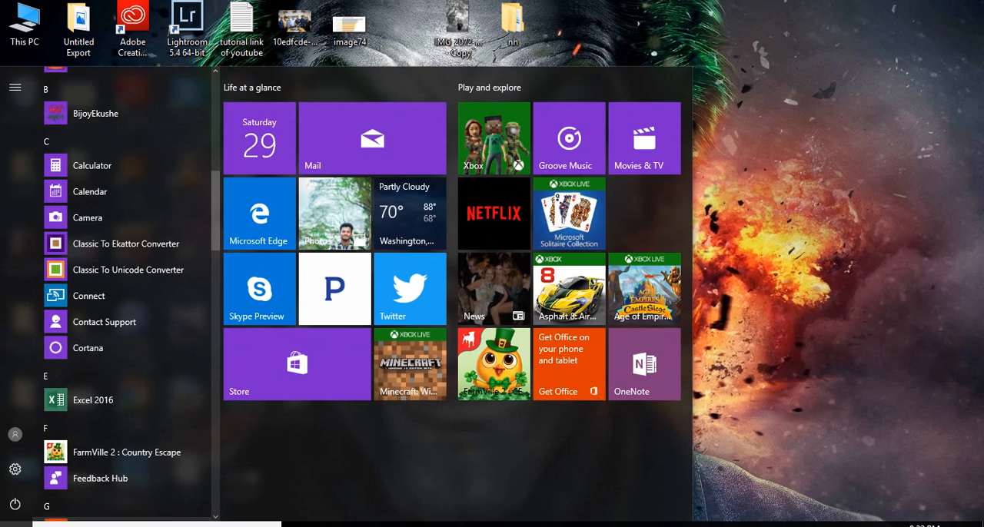
click(651, 6)
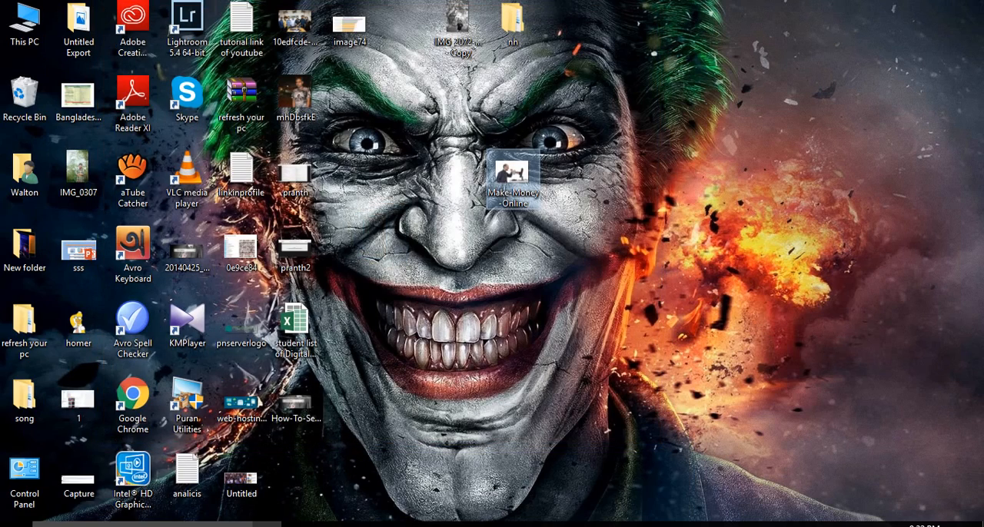
Step: Open Notepad and paste the copied file name Make-Money-Online into the empty document
key(super)
text(no)
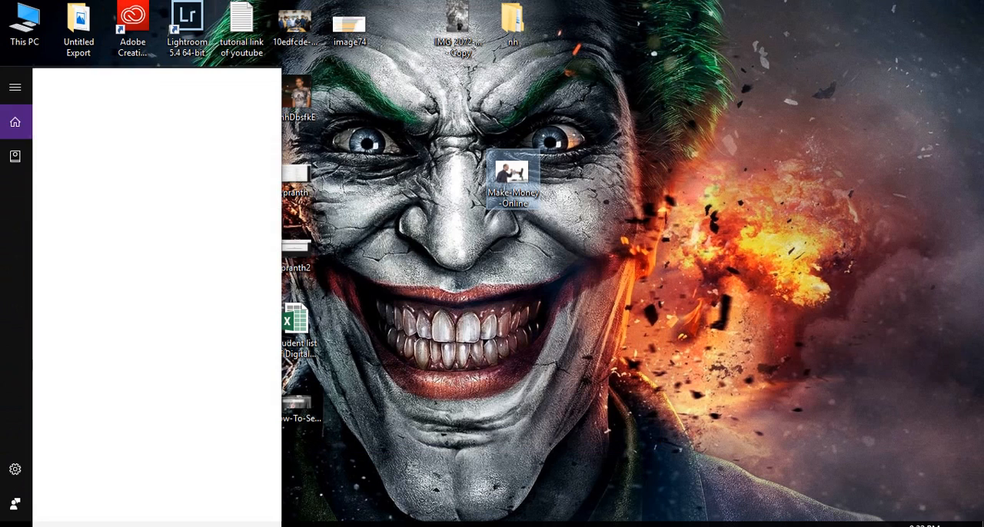
text(t)
key(Return)
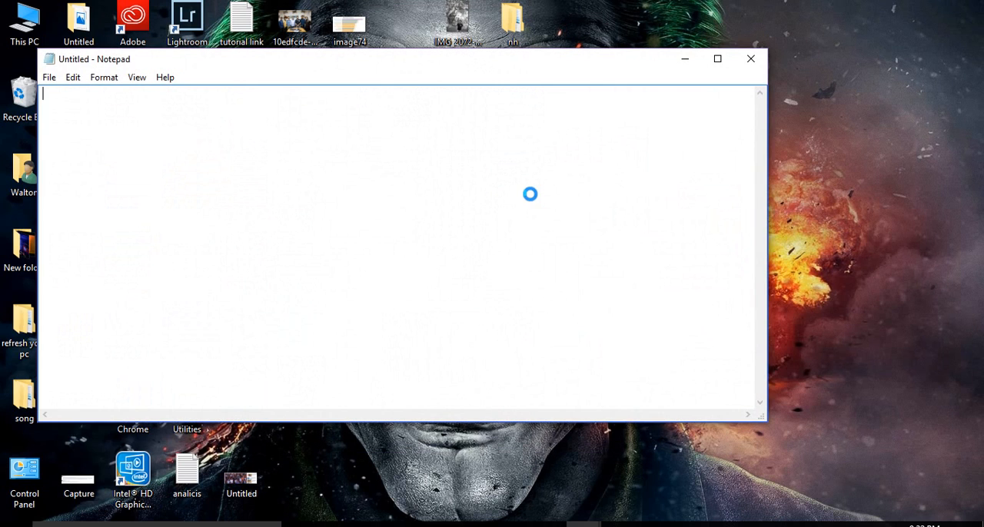
key(ctrl+v)
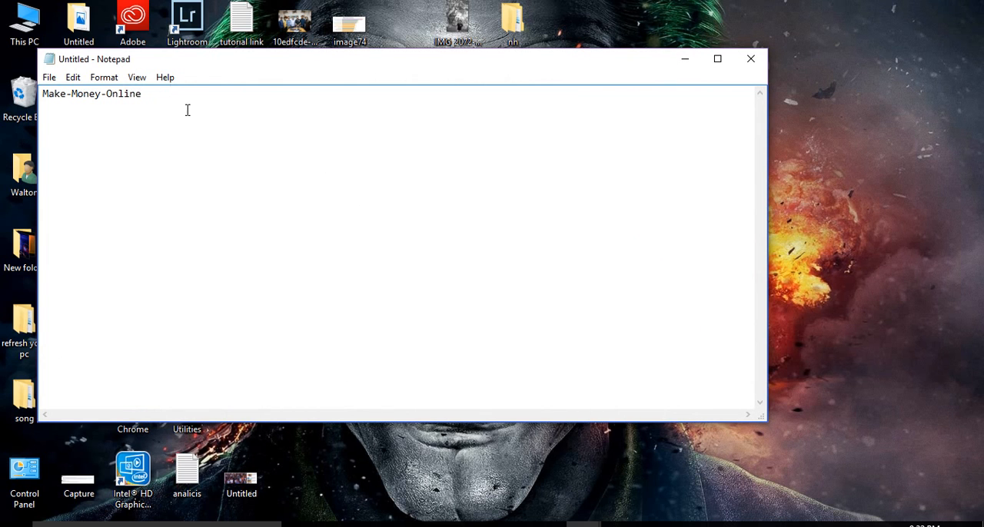
Step: Close the empty duplicate Notepad window and move the one with the pasted name below the image icon on the desktop
drag(471, 58, 628, 217)
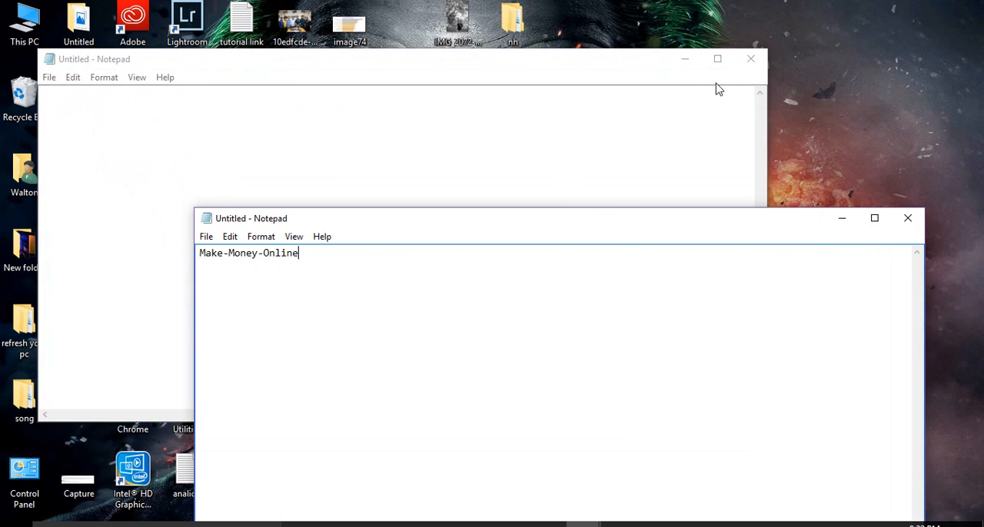
click(739, 67)
drag(482, 231, 538, 295)
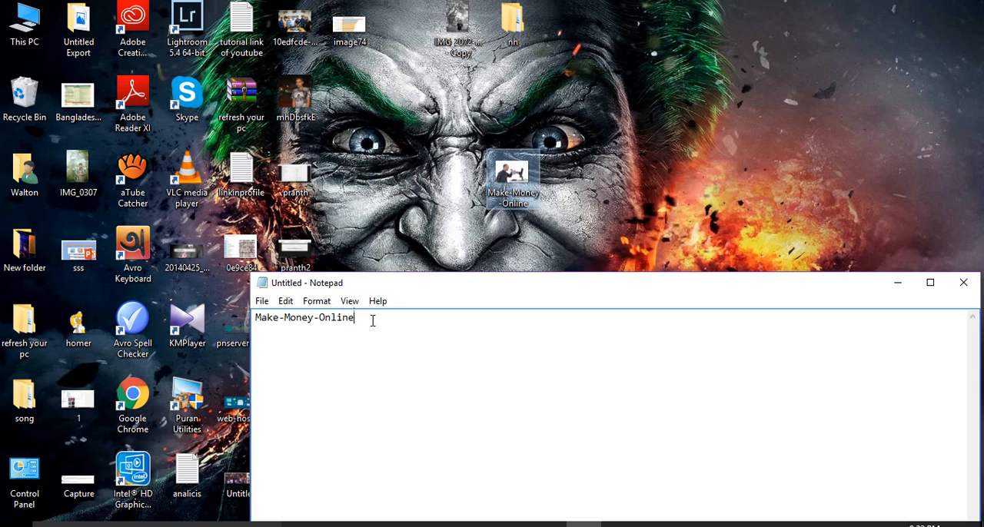
Step: Highlight the text Make-Money-Online in Notepad to point out the hyphenated file name
drag(372, 321, 254, 319)
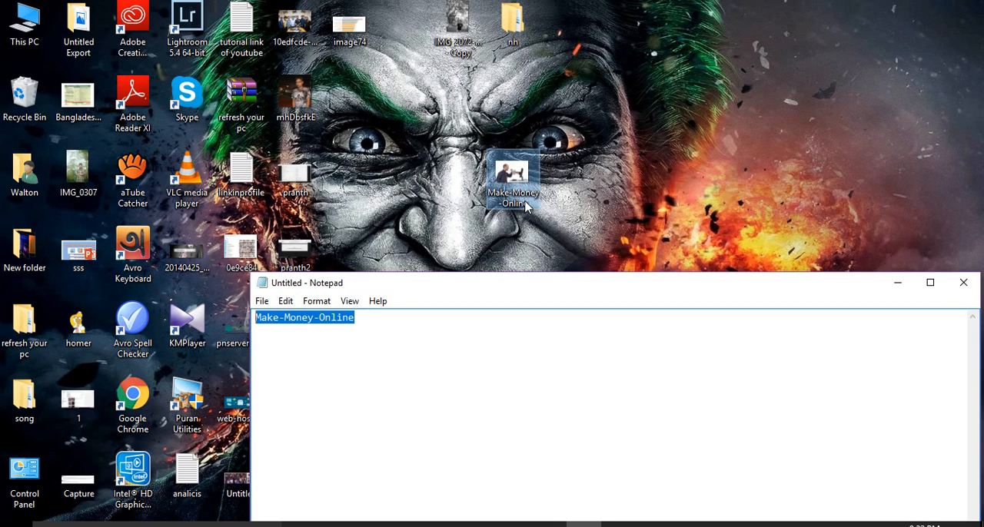
click(389, 328)
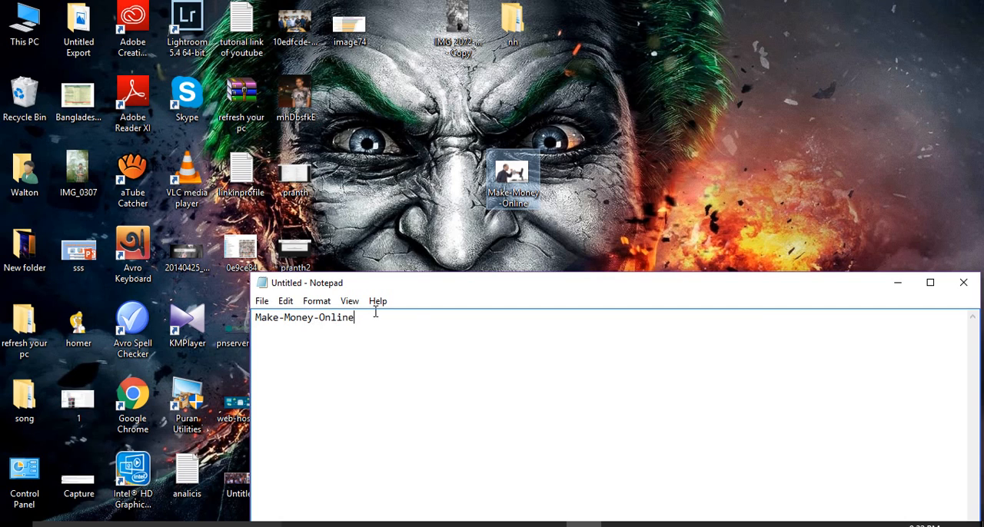
drag(375, 312, 233, 307)
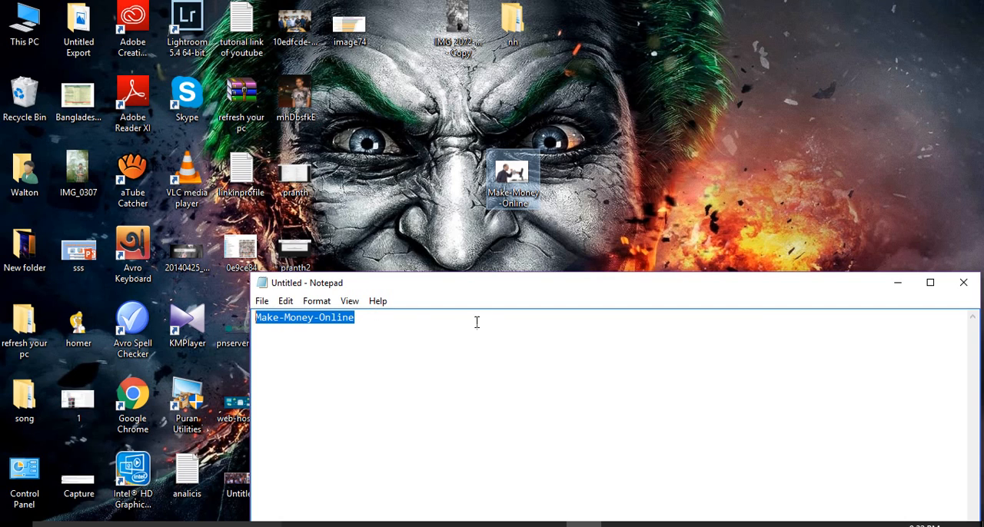
Step: Move the Notepad window aside and close it without saving the pasted text
drag(510, 276, 510, 228)
drag(589, 248, 297, 223)
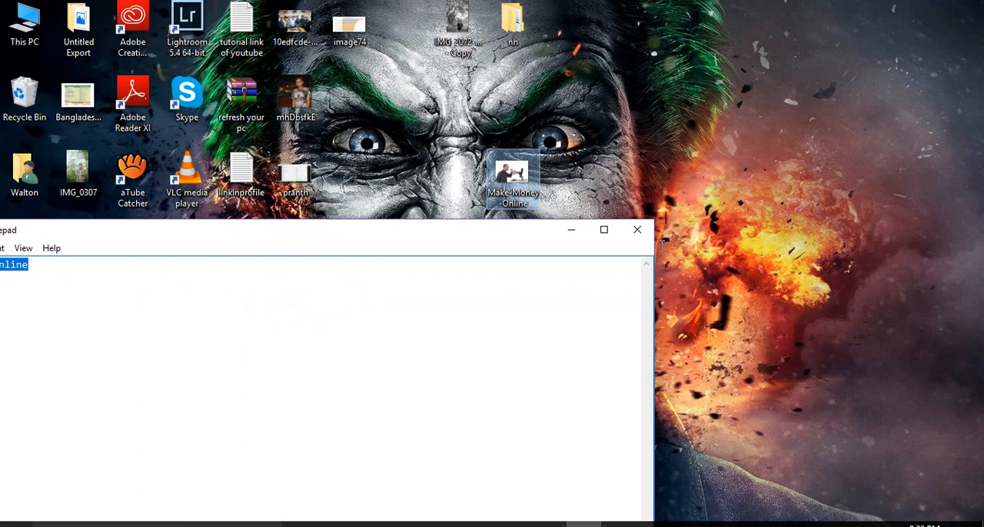
click(637, 229)
click(527, 269)
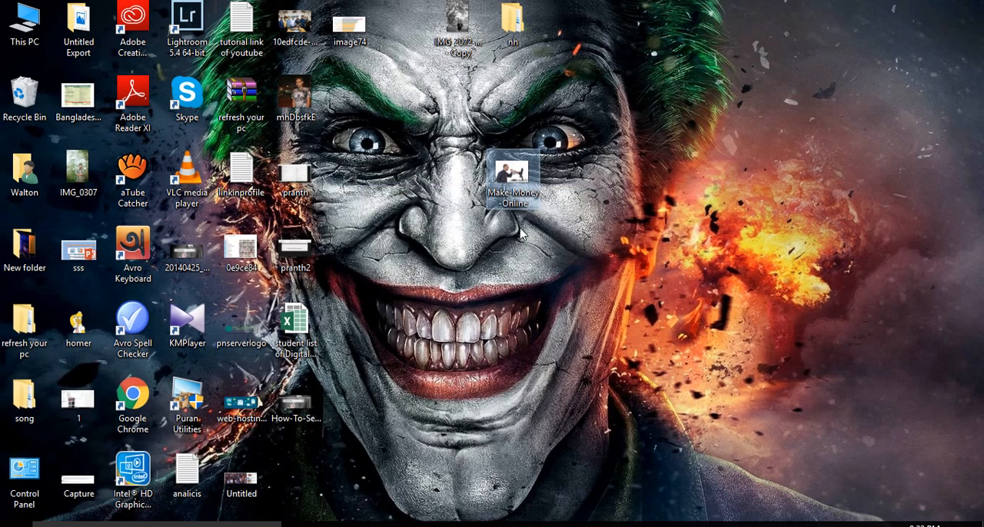
Step: Open the image's file name for editing to check its ending, accept it as it is, and refresh the desktop
click(515, 204)
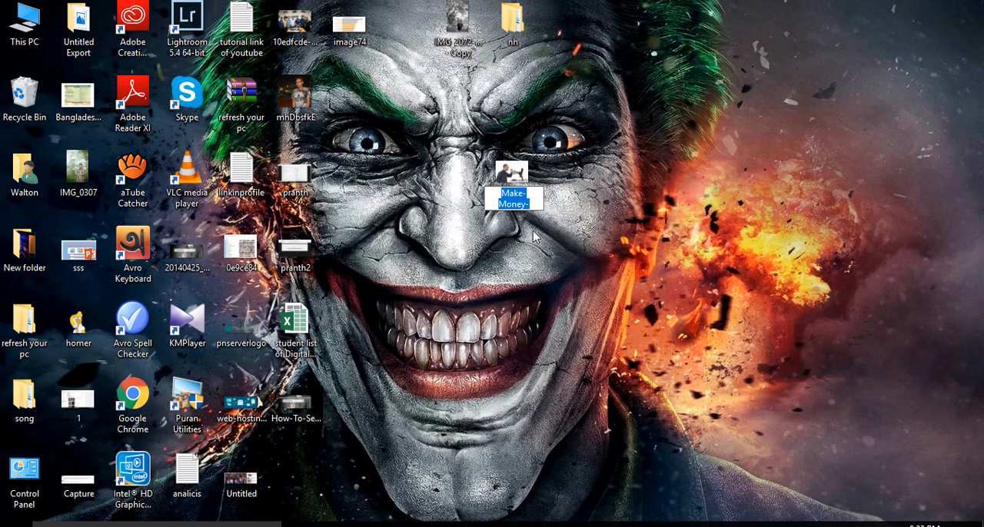
key(End)
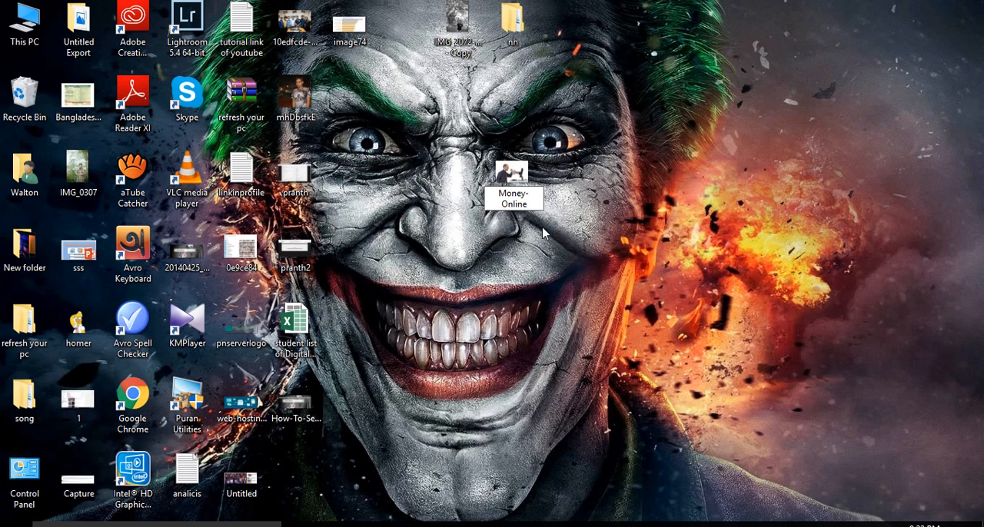
key(Return)
right_click(639, 188)
click(688, 228)
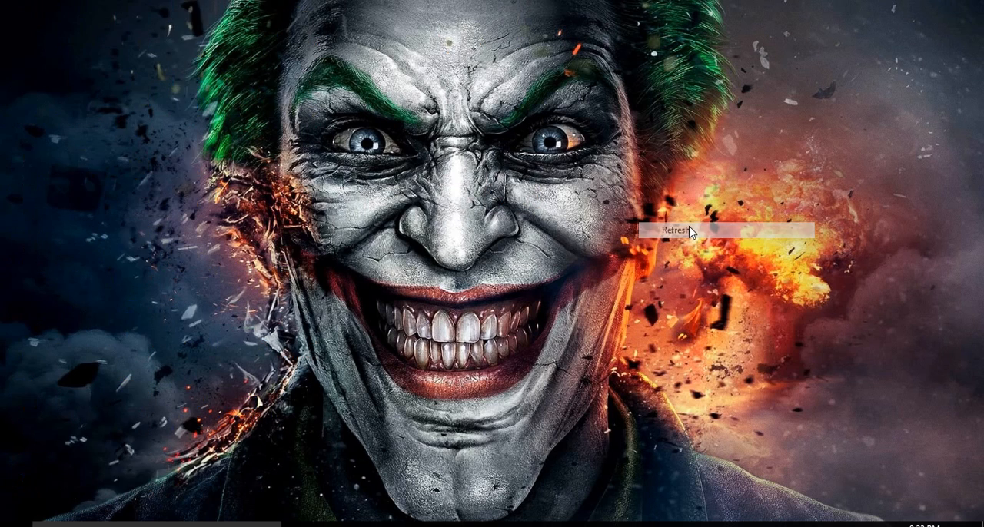
Step: Set the Title in the Make-Money-Online image's detailed properties to the full post title, Make Money Online from Home Without Investment, copied from WordPress
right_click(514, 184)
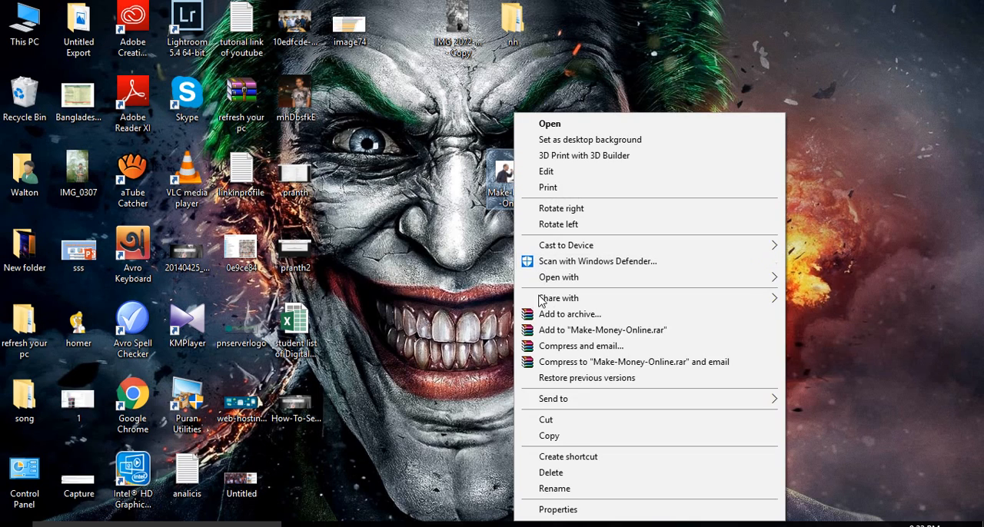
click(569, 509)
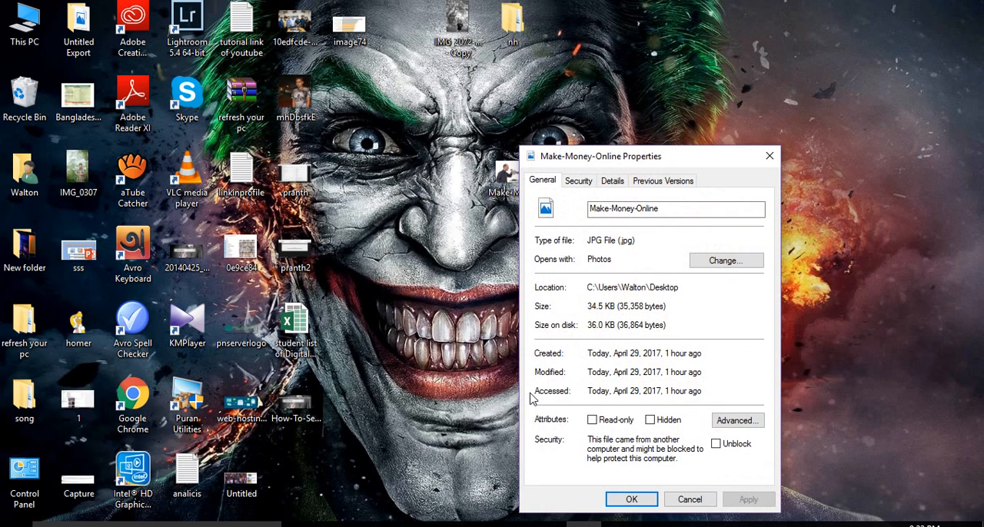
drag(616, 163, 609, 146)
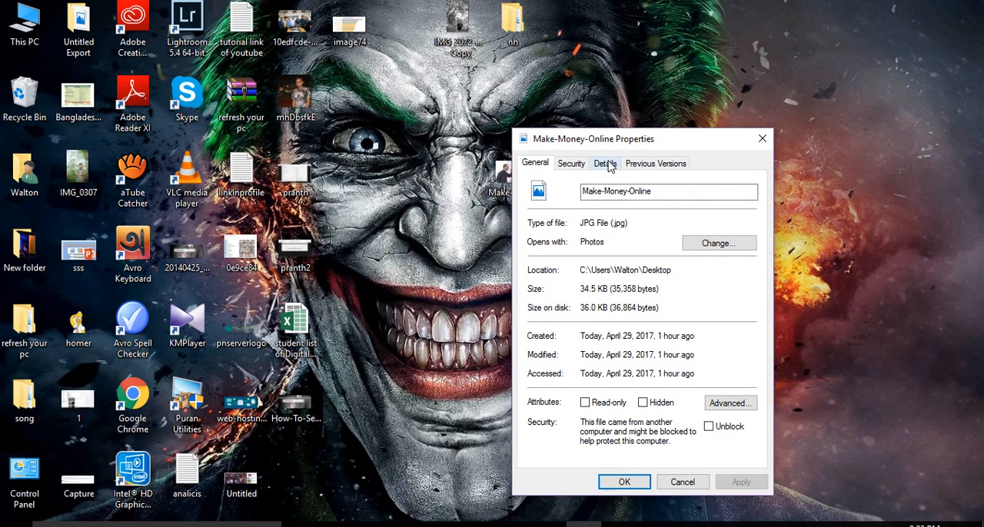
click(609, 162)
click(626, 219)
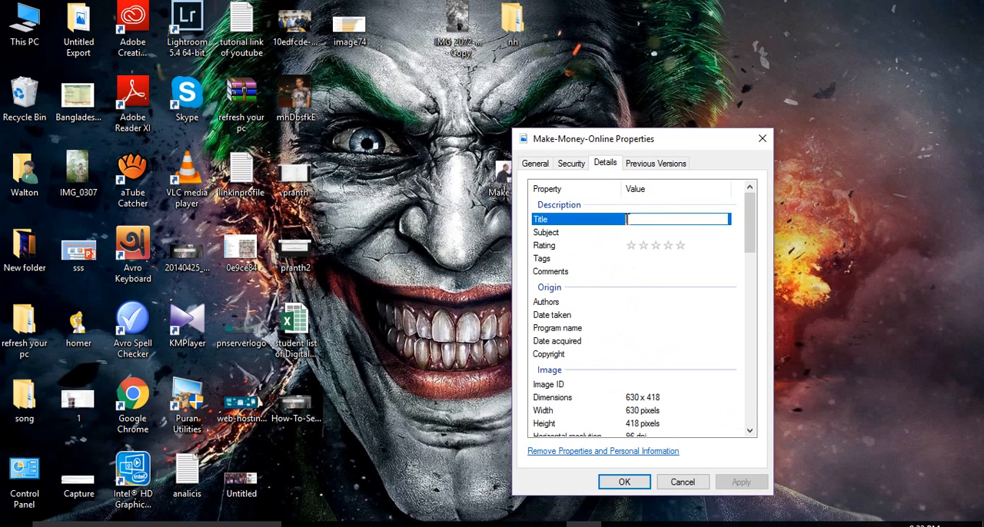
click(477, 525)
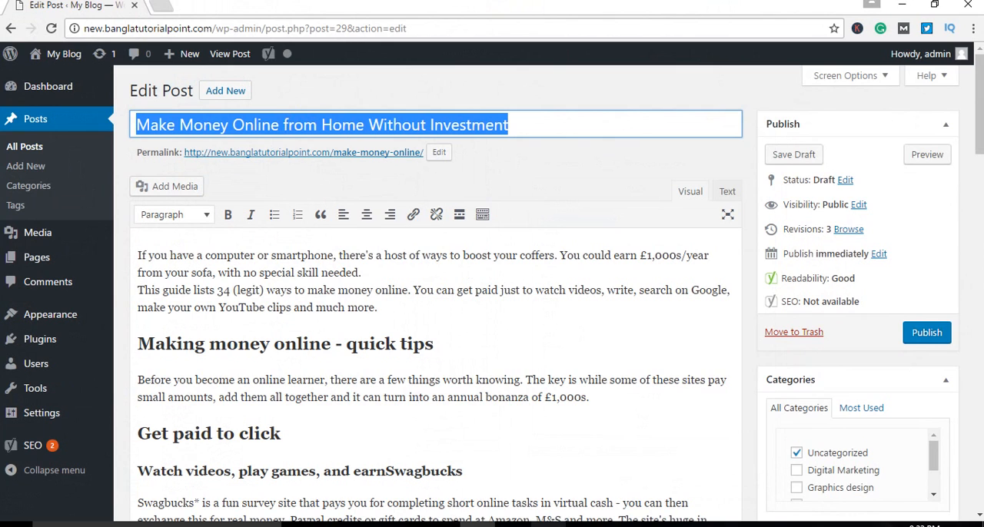
key(alt+Tab)
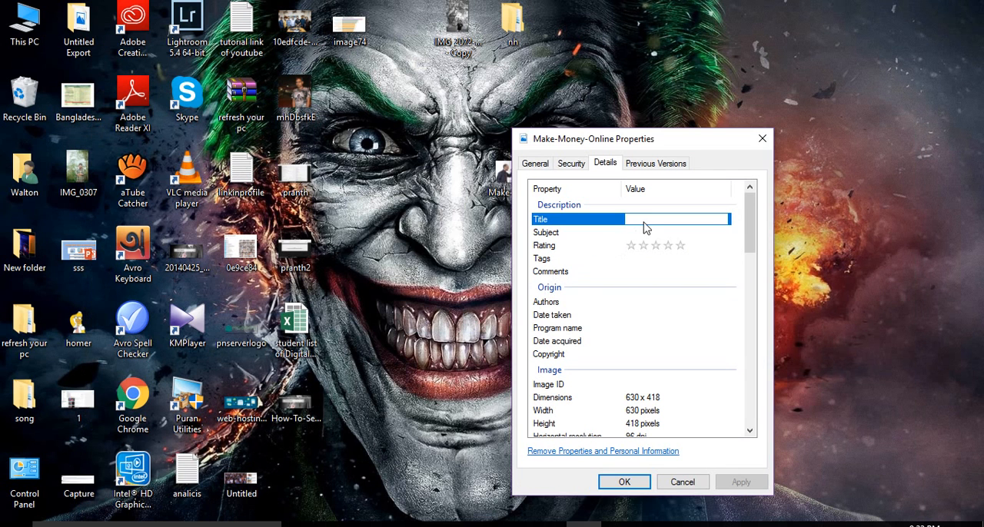
text(Make Money Online from Home Without Investment)
click(725, 273)
Step: Set the image's Subject property to Make Money Online, copied from the beginning of the WordPress post title
click(657, 234)
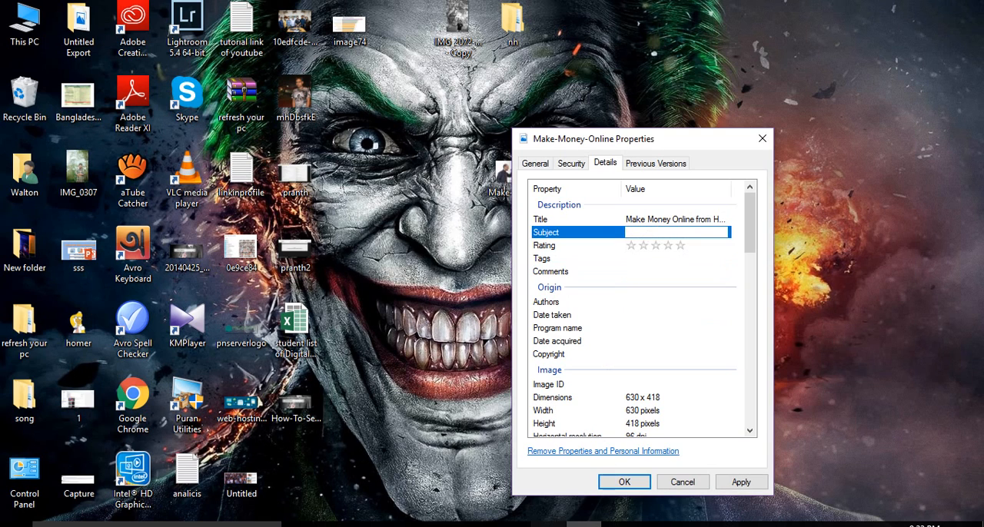
click(583, 526)
click(477, 525)
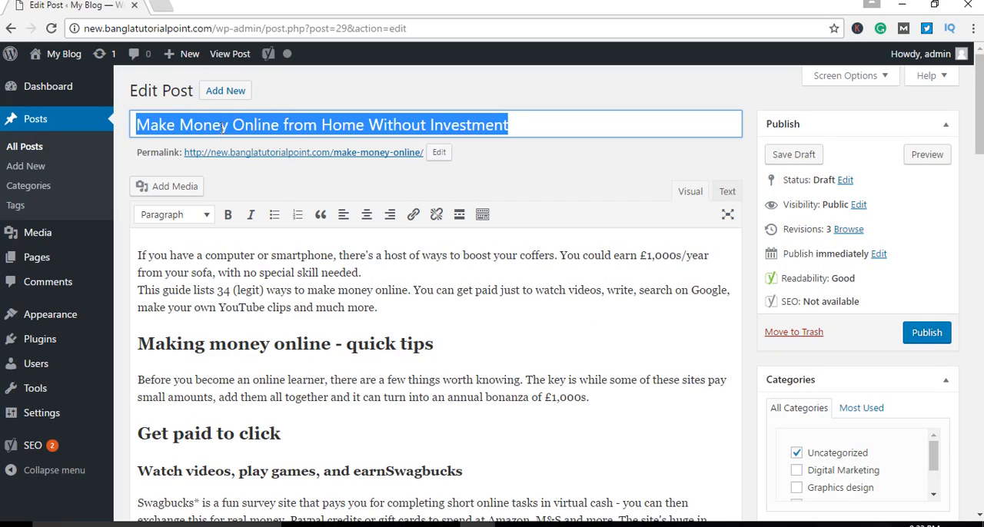
click(251, 178)
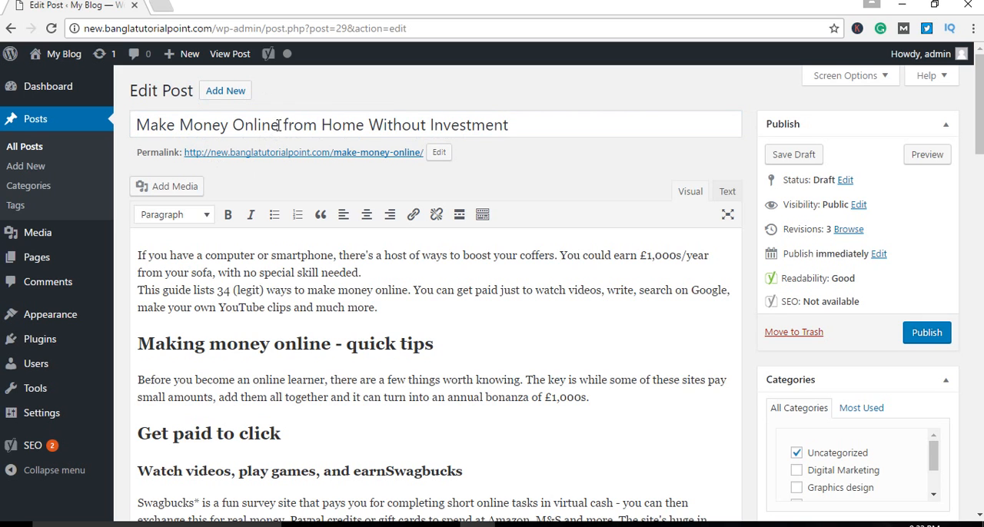
drag(279, 125, 101, 134)
key(ctrl+c)
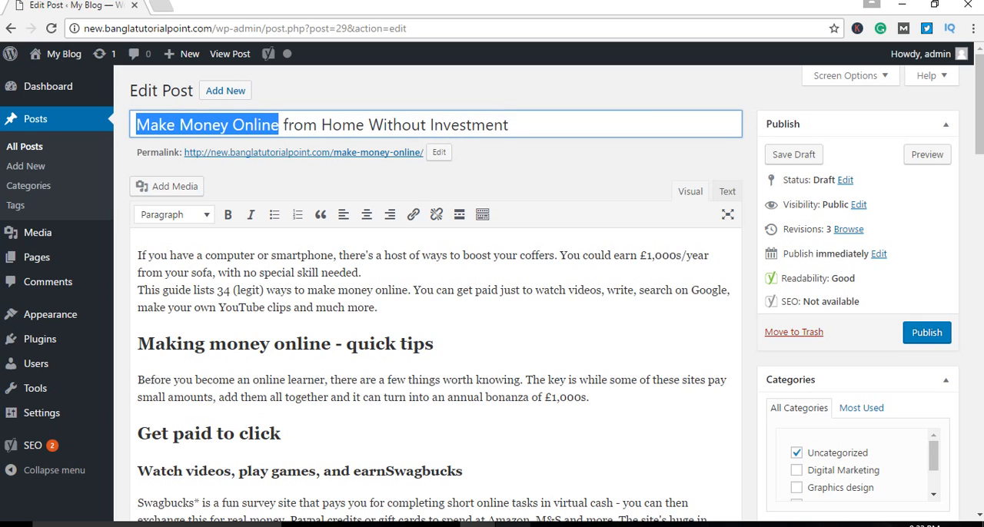
click(478, 525)
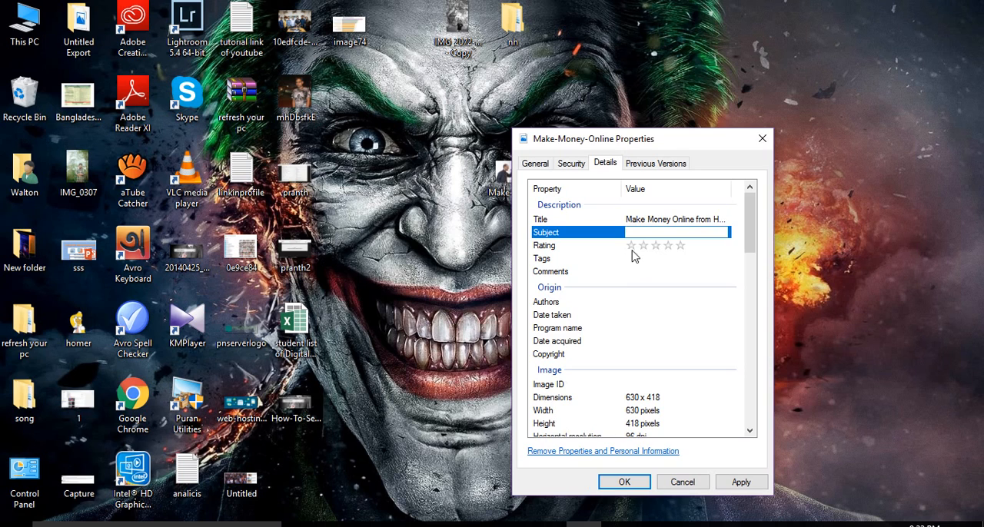
key(ctrl+v)
click(748, 245)
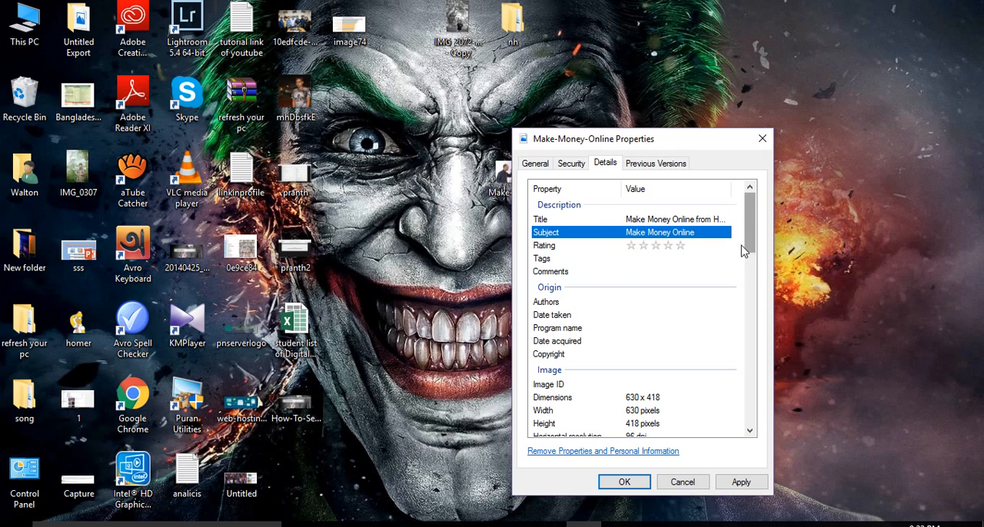
Step: Rate the image five stars, leave its tags empty, and save the changed file properties
click(680, 246)
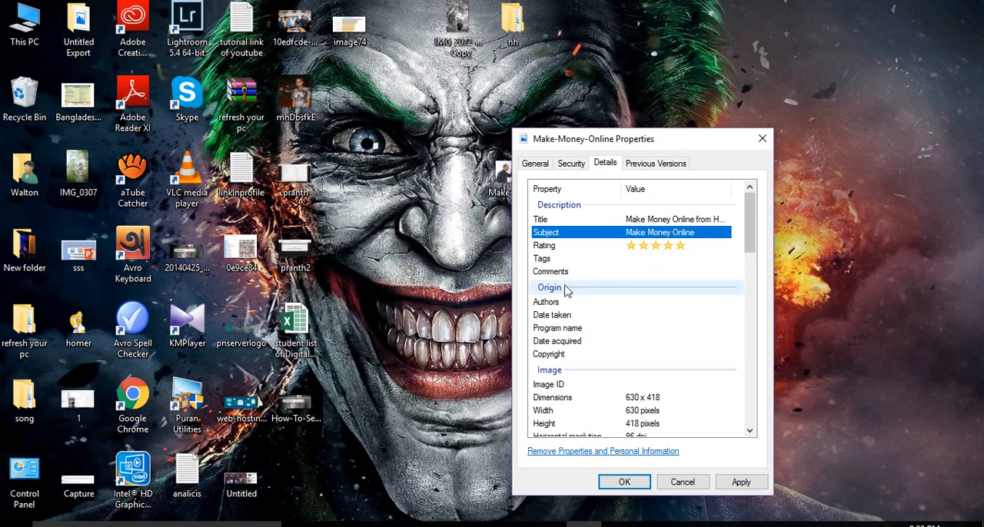
click(650, 259)
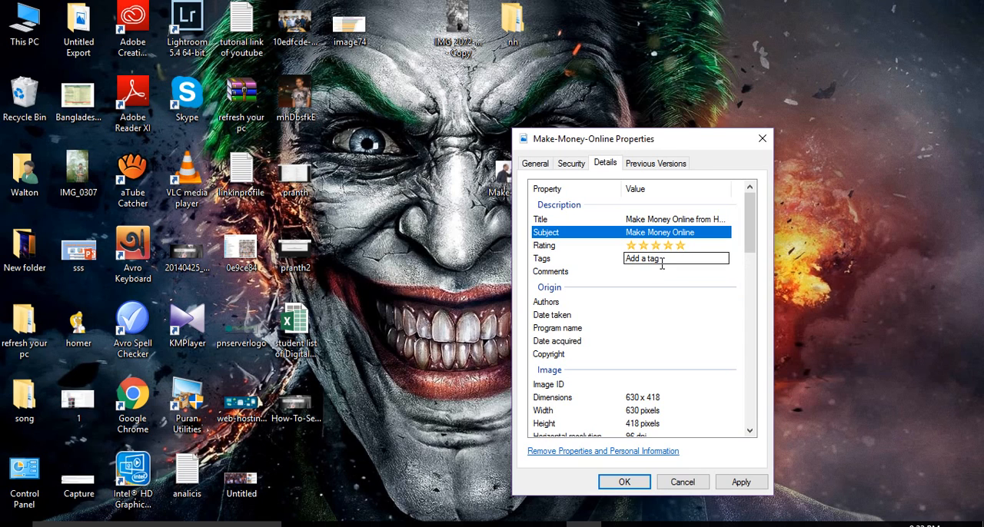
click(742, 275)
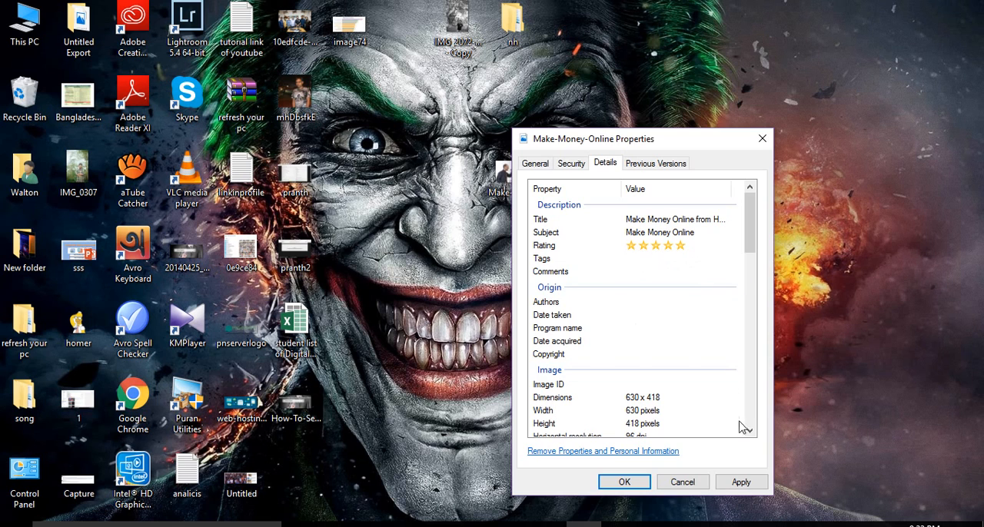
click(742, 482)
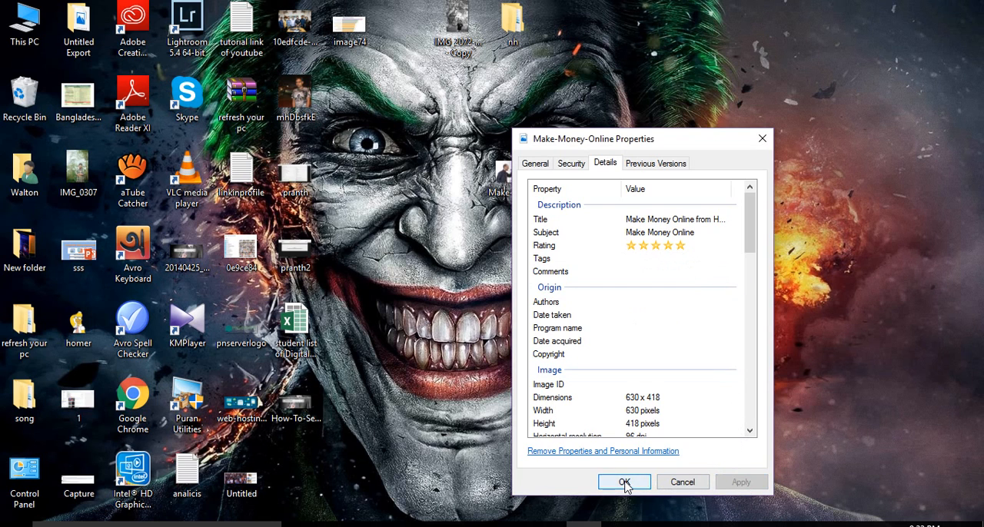
click(624, 482)
right_click(648, 246)
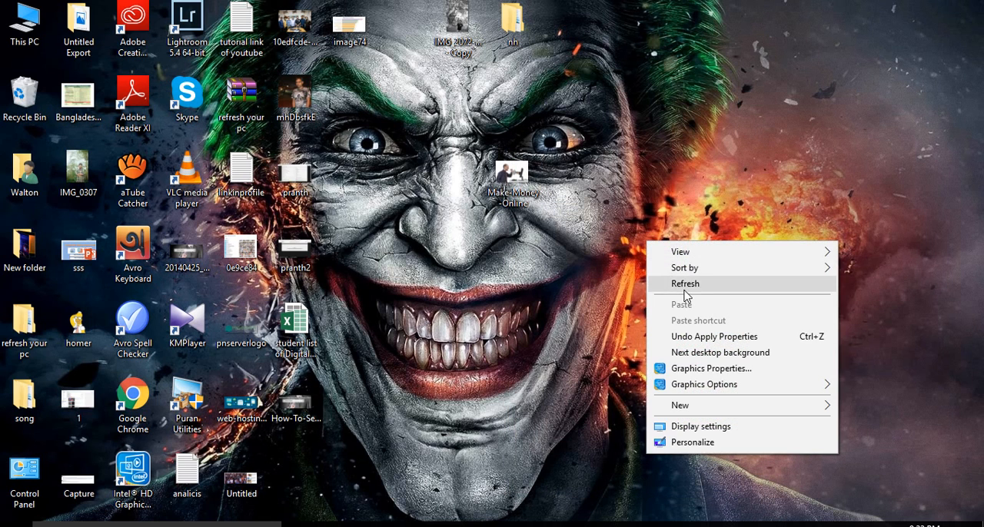
click(659, 285)
right_click(655, 268)
click(692, 310)
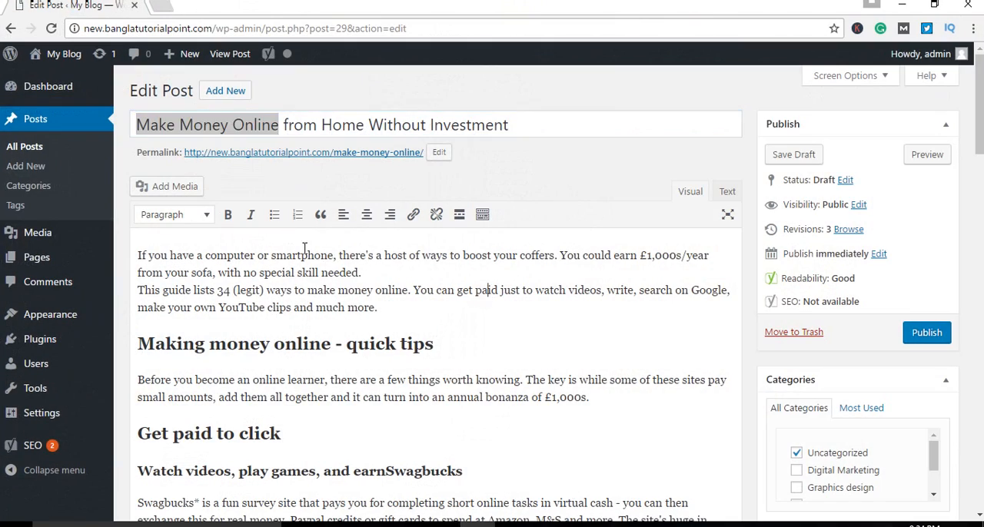
Step: Permanently delete the old RelaxEcommerce.jpg image from the WordPress media library
click(171, 186)
click(229, 227)
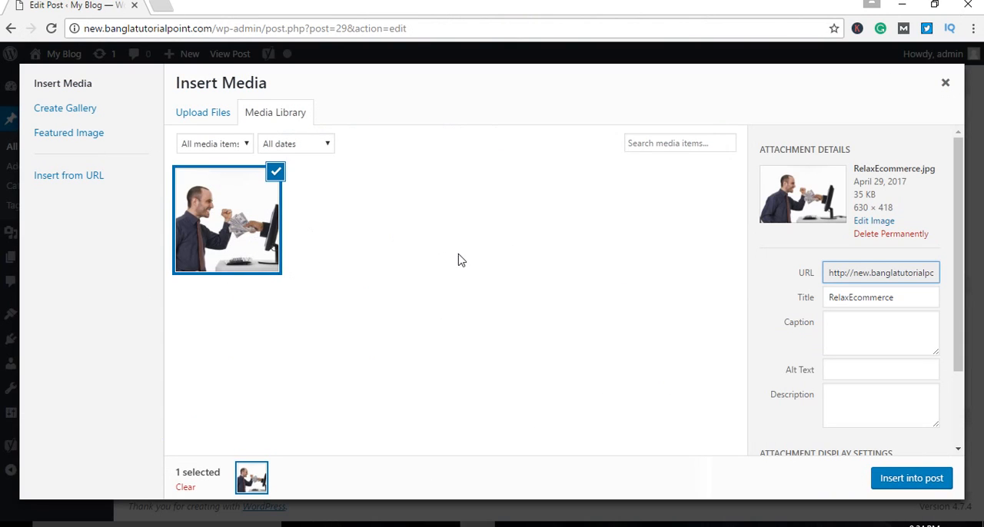
click(885, 233)
click(545, 127)
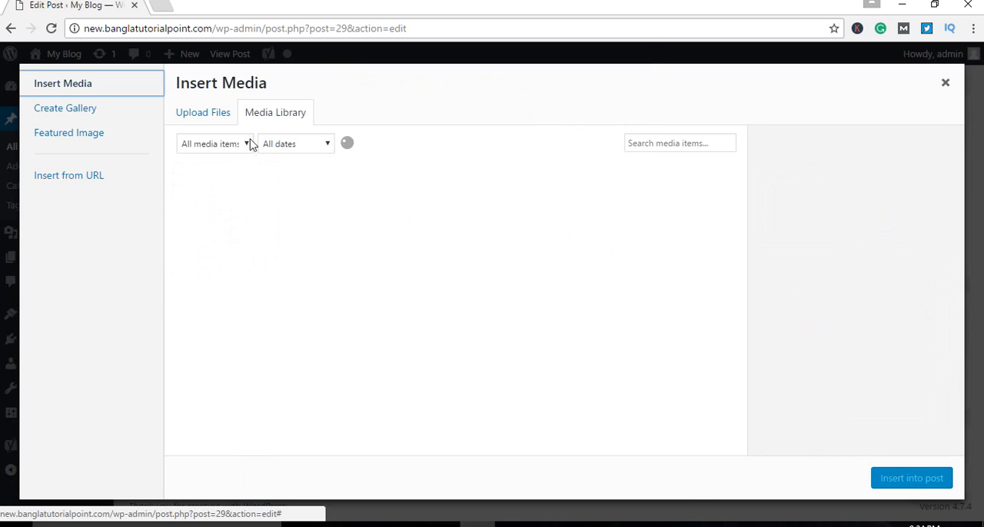
Step: Upload the Make-Money-Online image from the desktop to the media library and insert it into the post
click(212, 117)
click(561, 306)
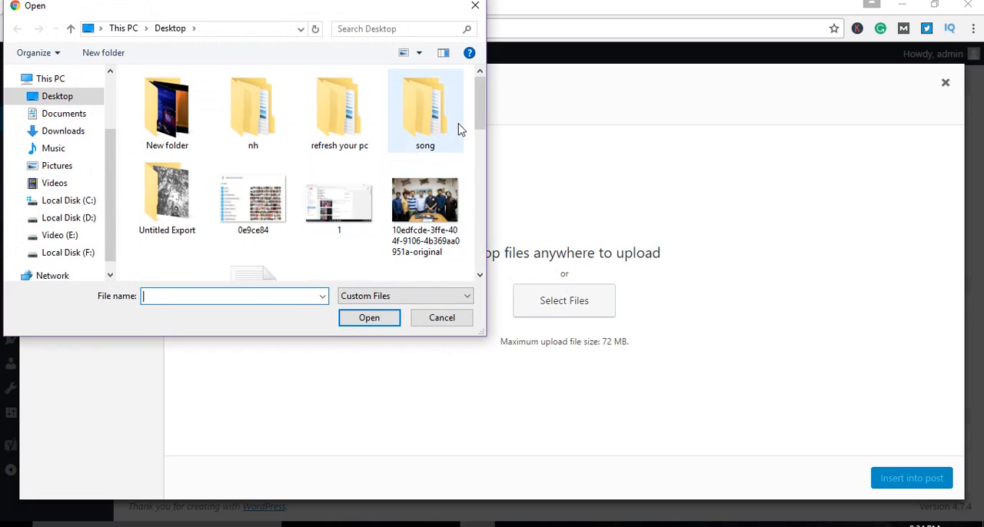
drag(478, 113, 479, 166)
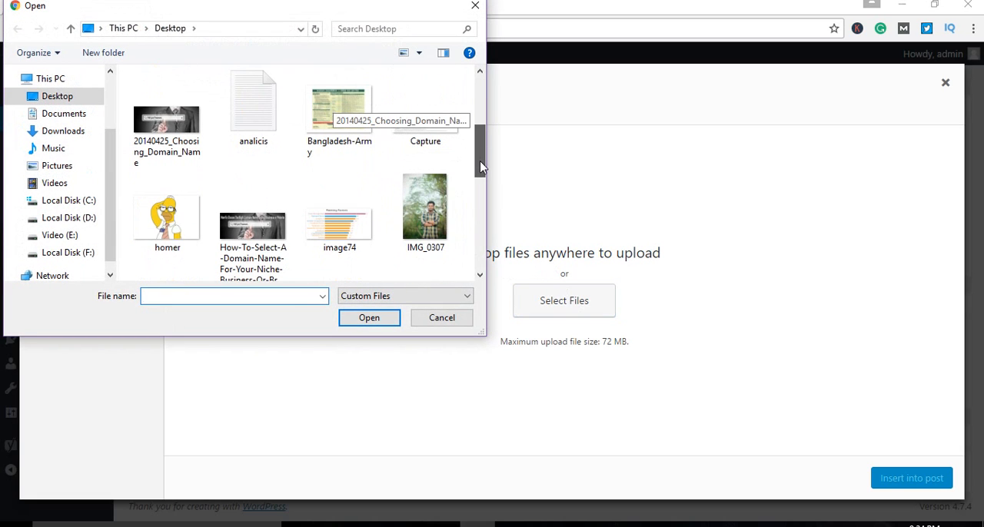
scroll(361, 112, down, 3)
click(361, 112)
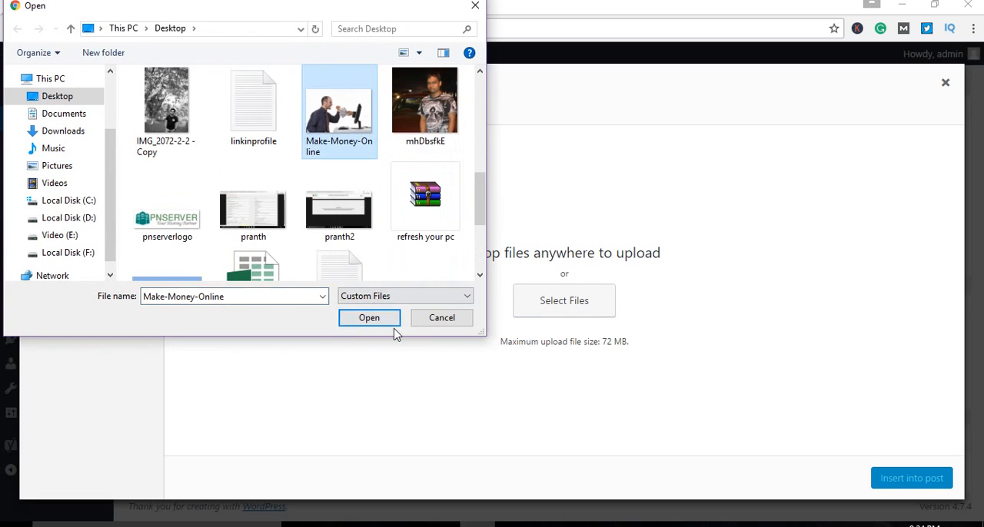
click(377, 324)
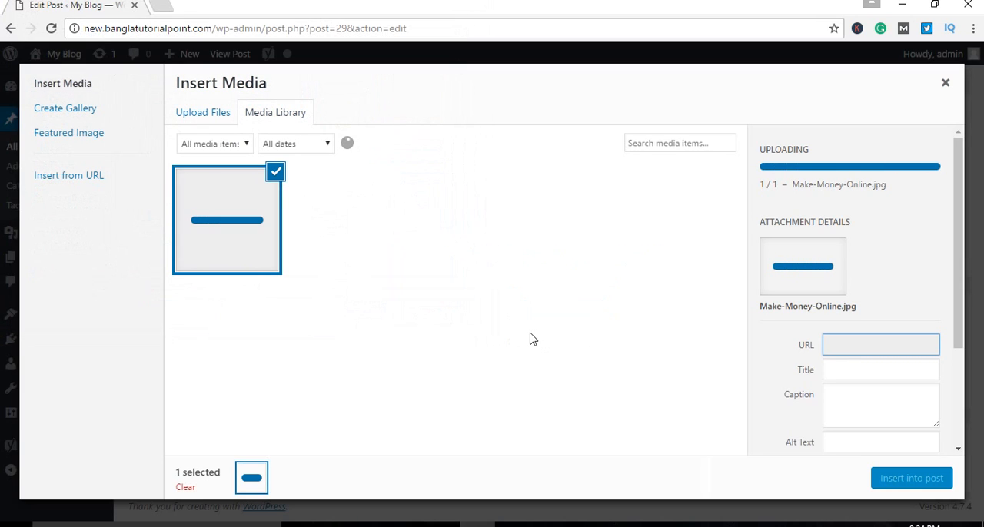
click(896, 477)
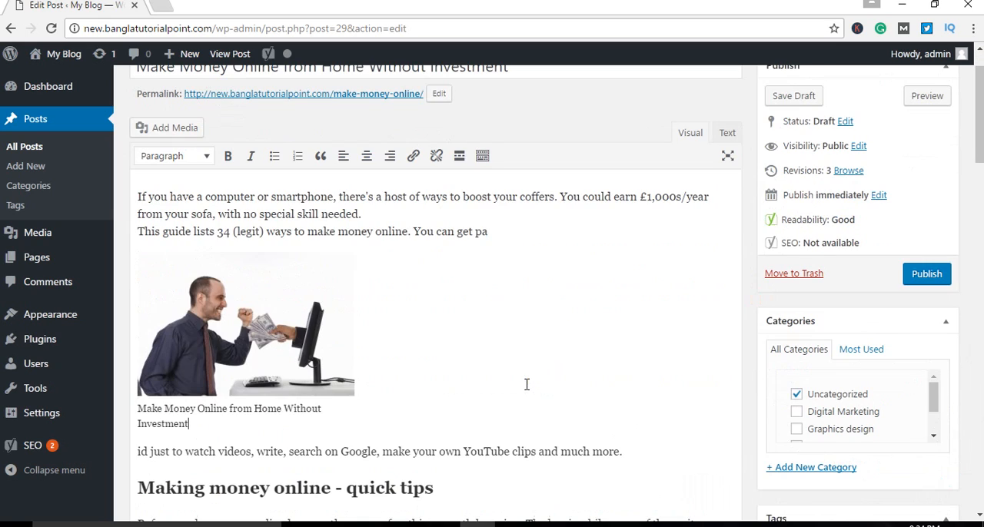
Step: Center the inserted image and its caption in the post body
click(288, 307)
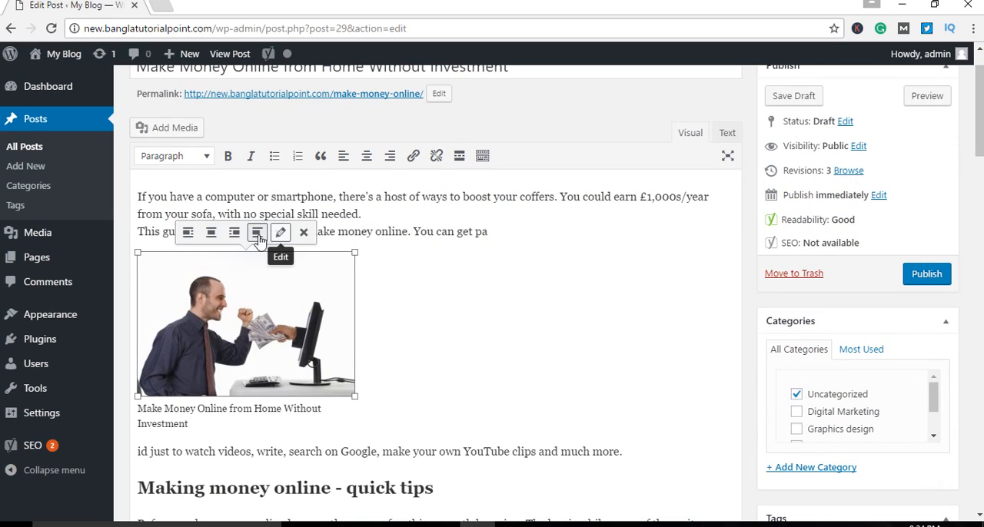
click(211, 233)
click(619, 345)
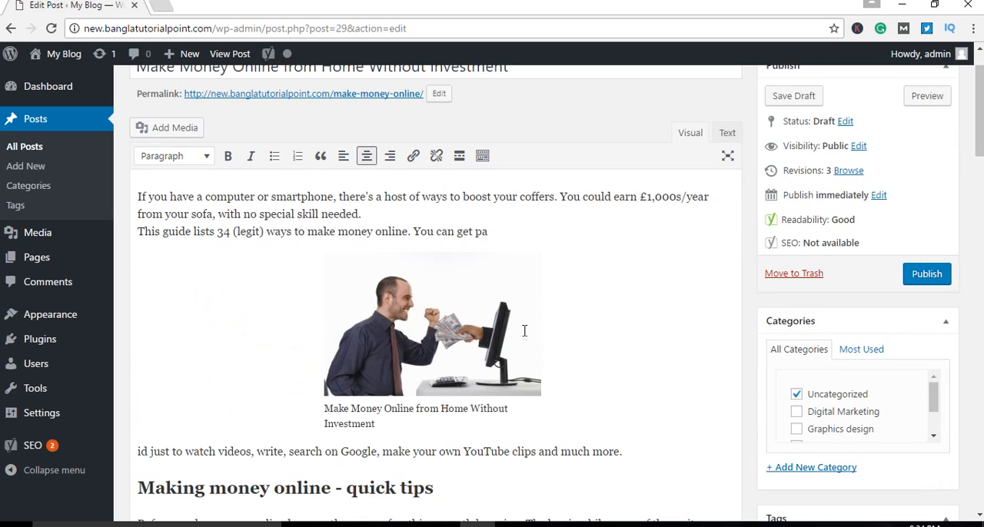
Step: Set the inserted image's alternative text to Make Money Online, copied from its caption, and update the image details
click(489, 314)
click(464, 229)
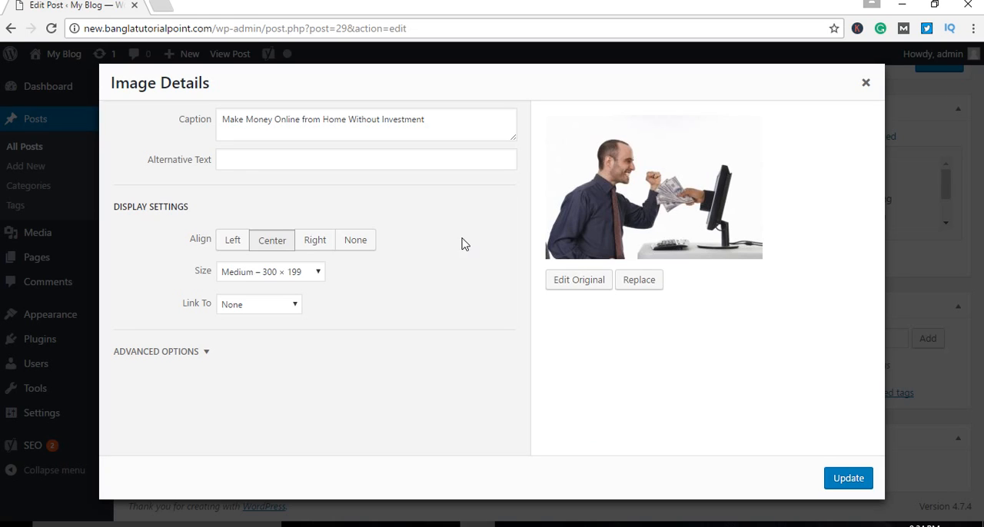
drag(426, 120, 202, 125)
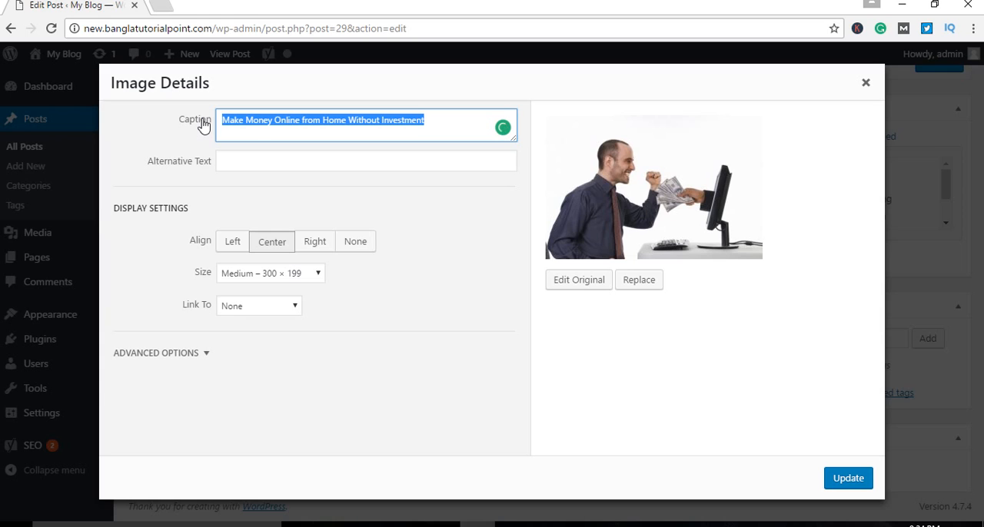
click(283, 162)
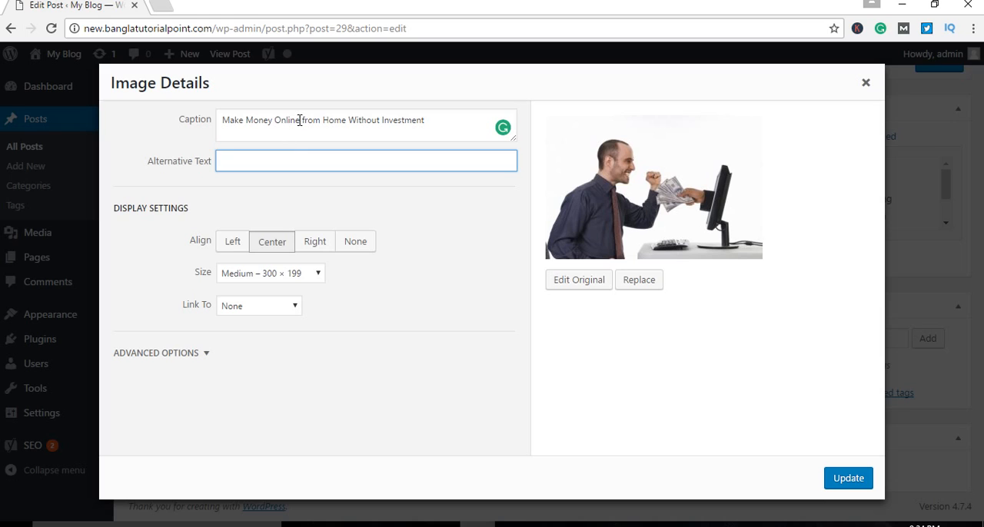
drag(300, 121, 218, 130)
key(ctrl+c)
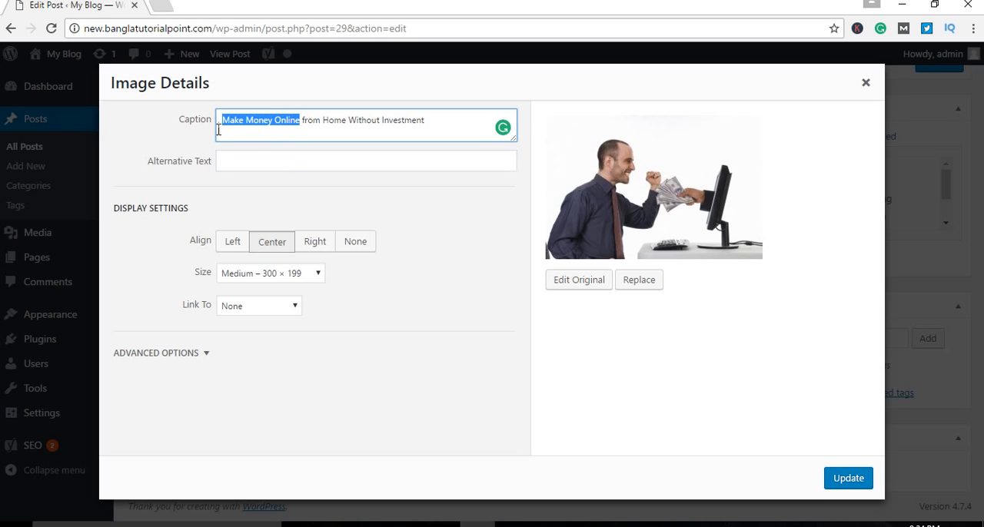
click(301, 160)
key(ctrl+v)
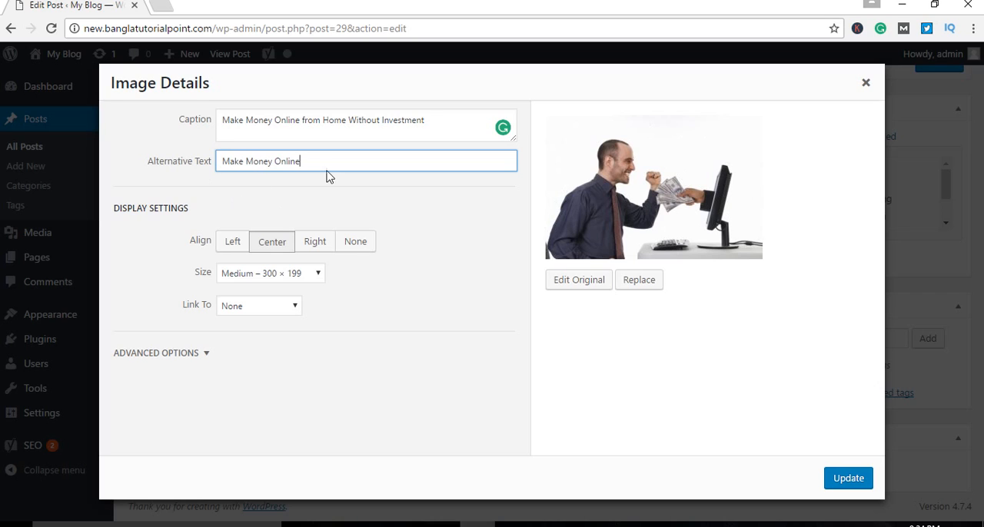
drag(347, 163, 208, 157)
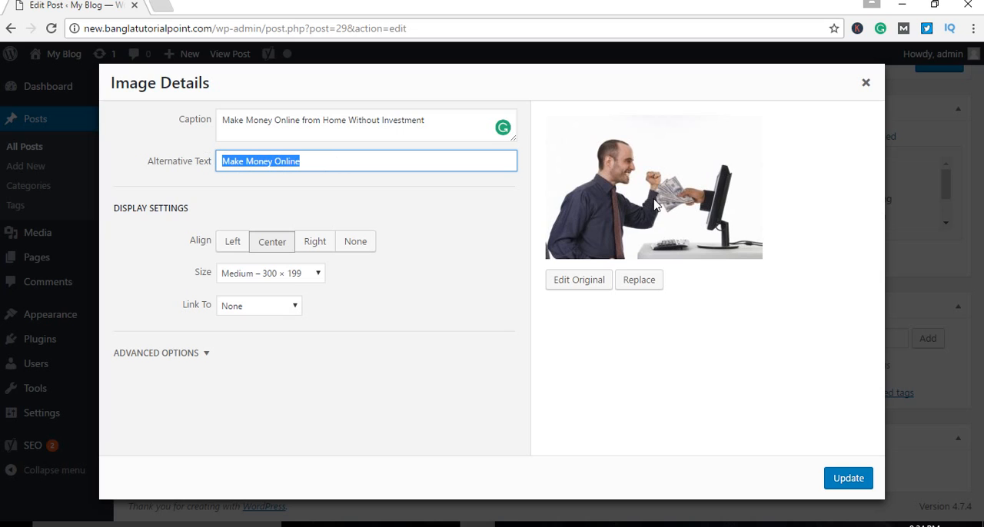
click(688, 351)
click(846, 477)
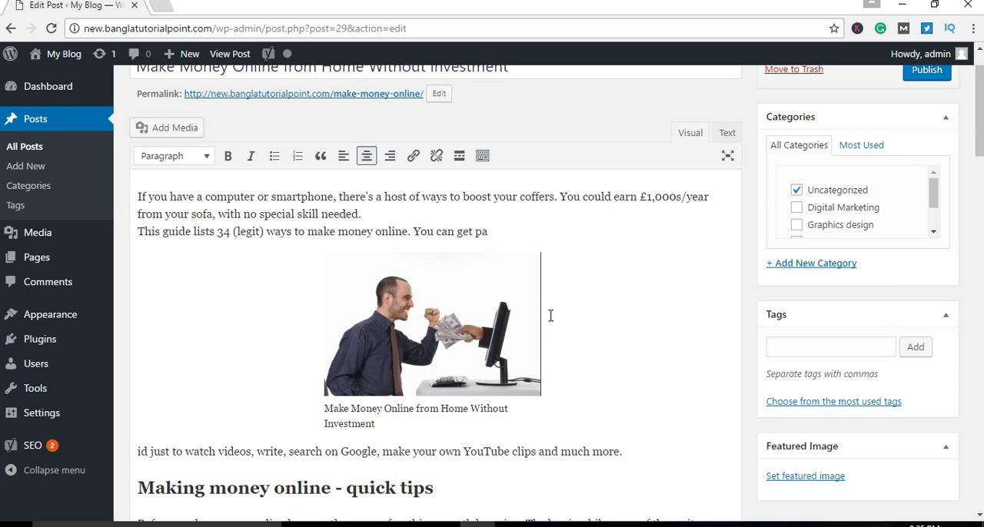
scroll(643, 331, down, 3)
scroll(647, 328, down, 12)
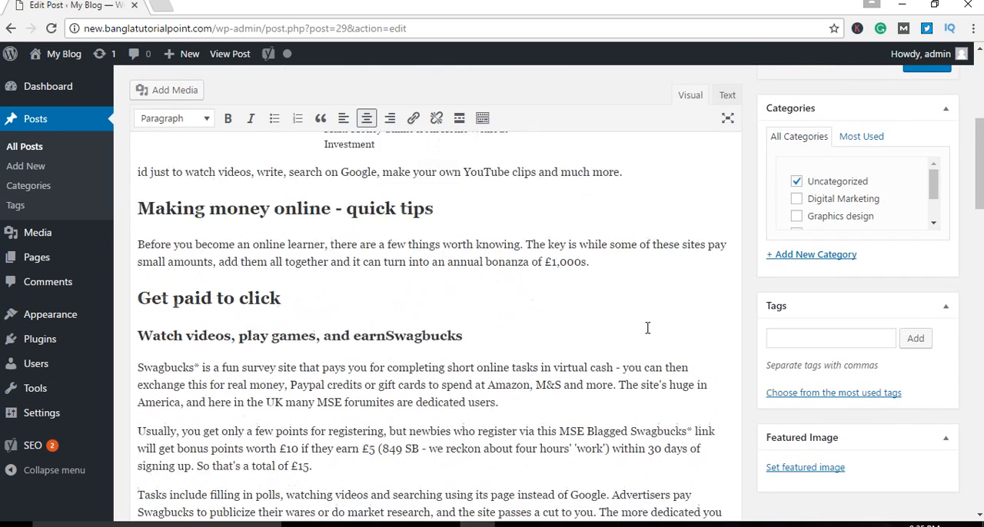
Step: Save the edited post as a draft
scroll(641, 352, down, 10)
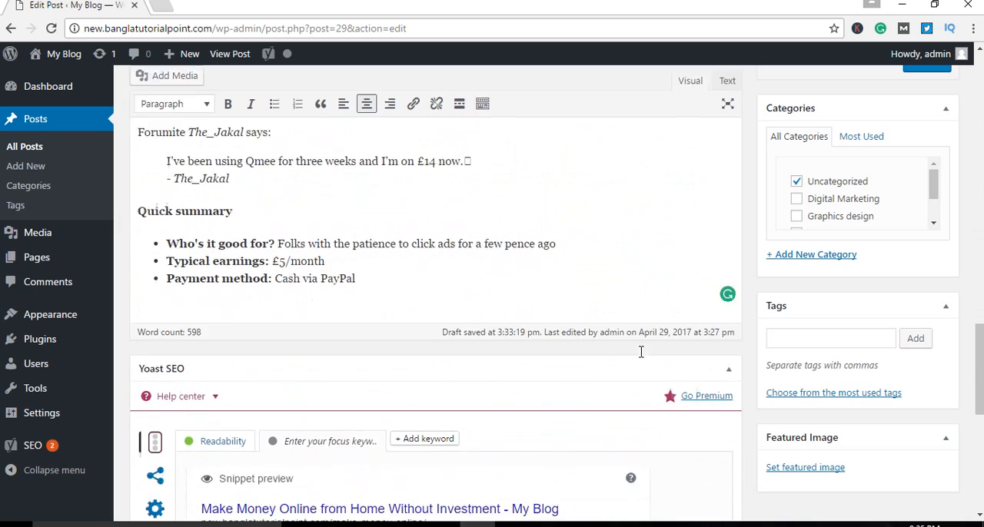
scroll(637, 358, down, 2)
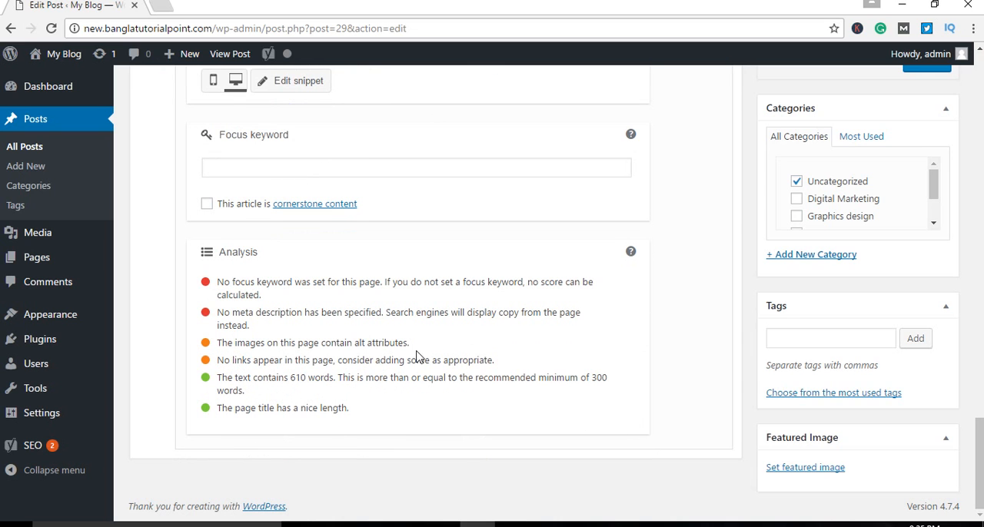
scroll(538, 407, up, 15)
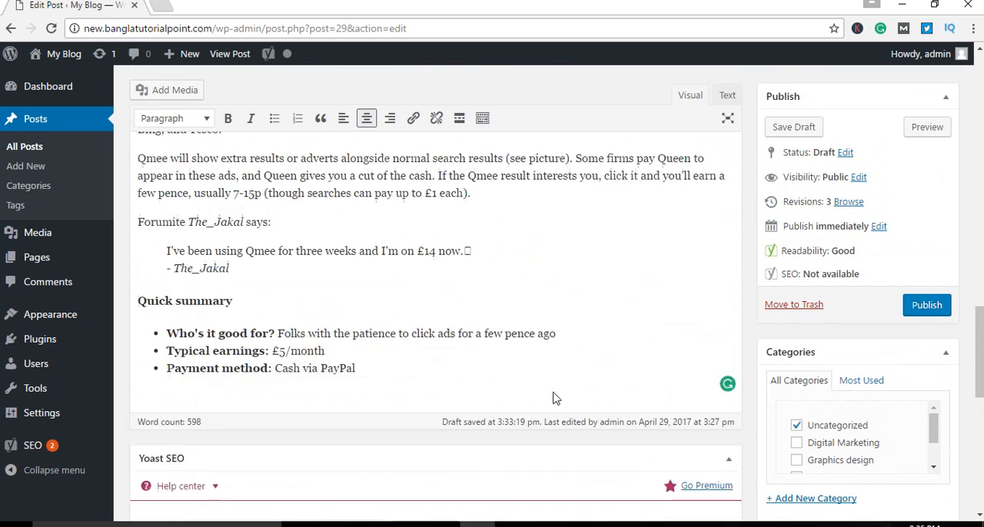
click(787, 129)
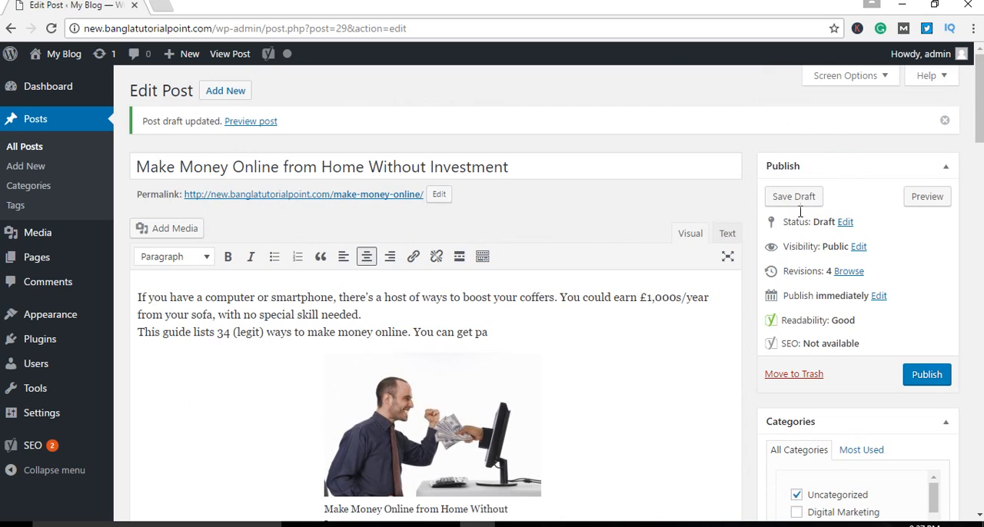
Step: Review the post's Yoast SEO analysis, focusing on the focus keyword and meta description checks
scroll(652, 363, down, 10)
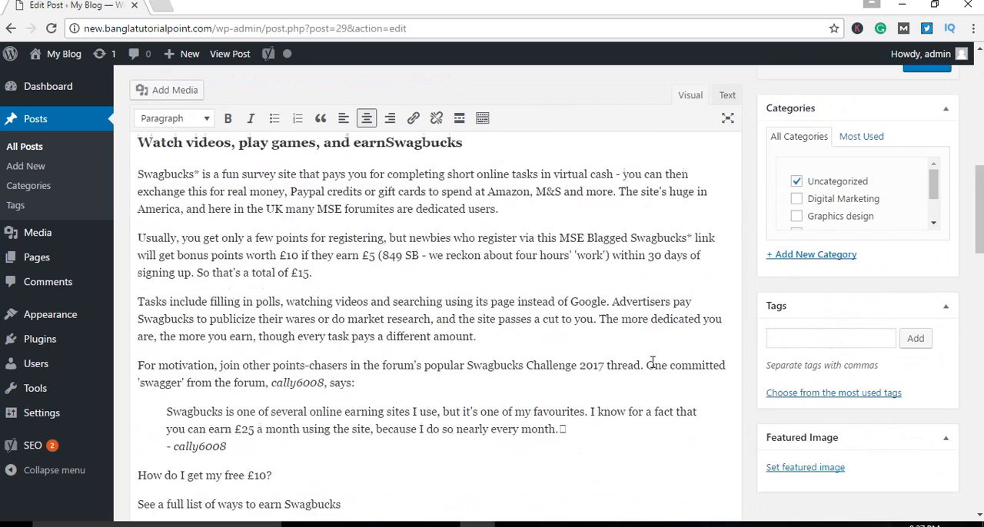
scroll(652, 363, down, 15)
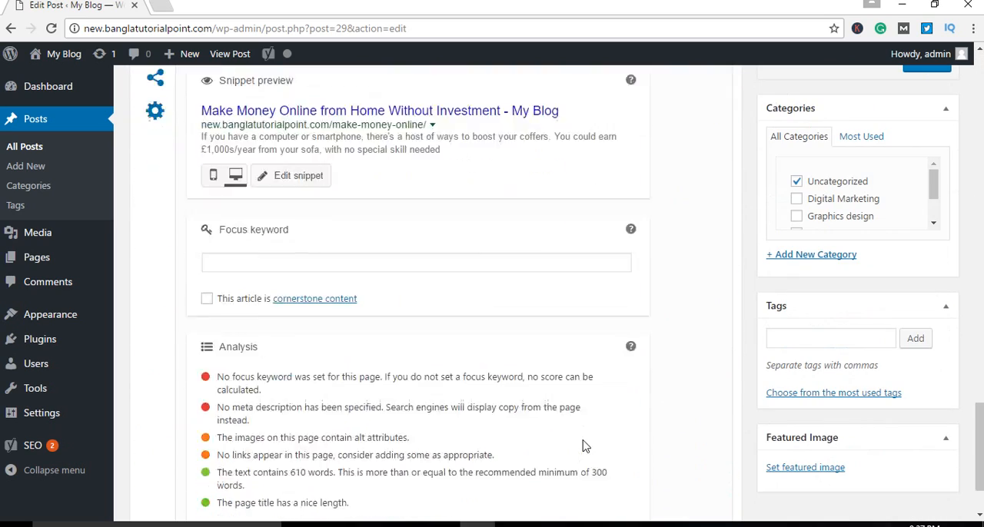
scroll(584, 446, down, 2)
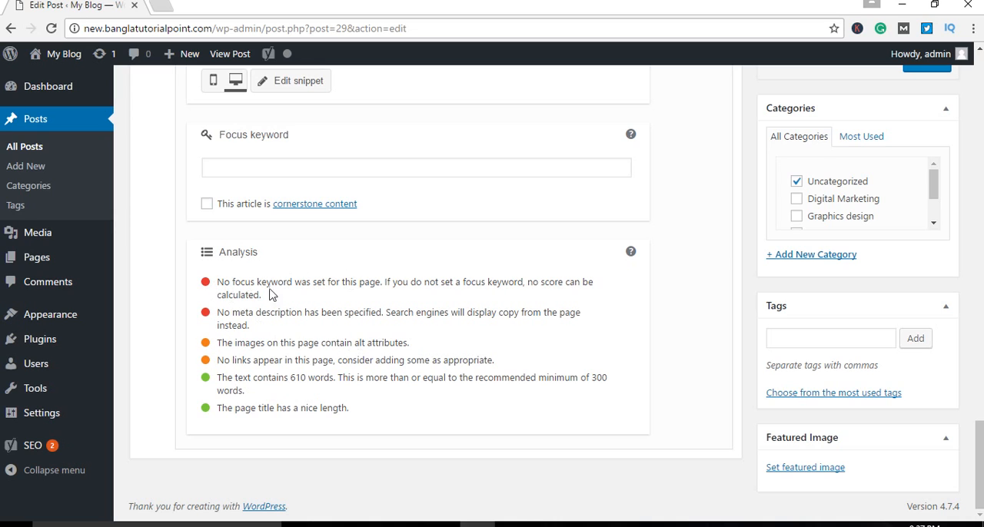
drag(224, 282, 375, 285)
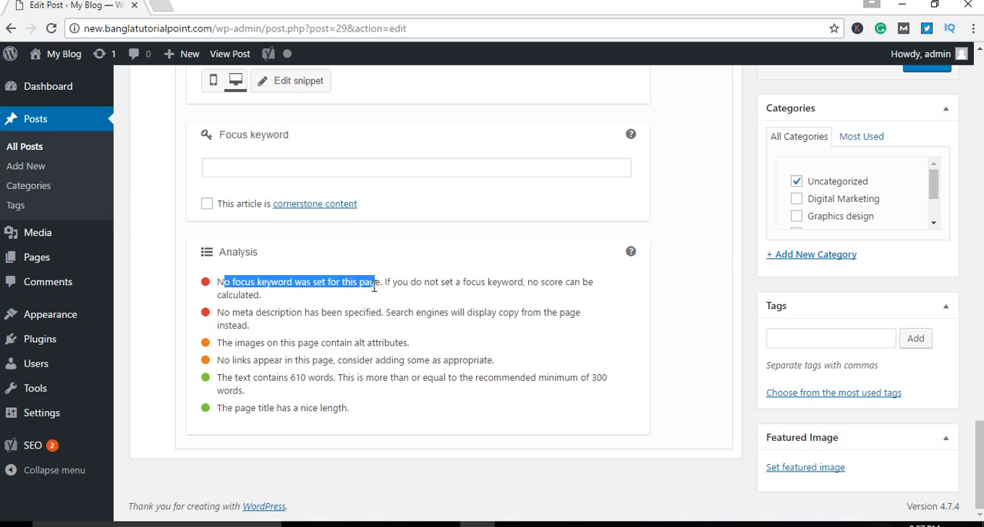
drag(225, 312, 351, 312)
scroll(496, 382, up, 5)
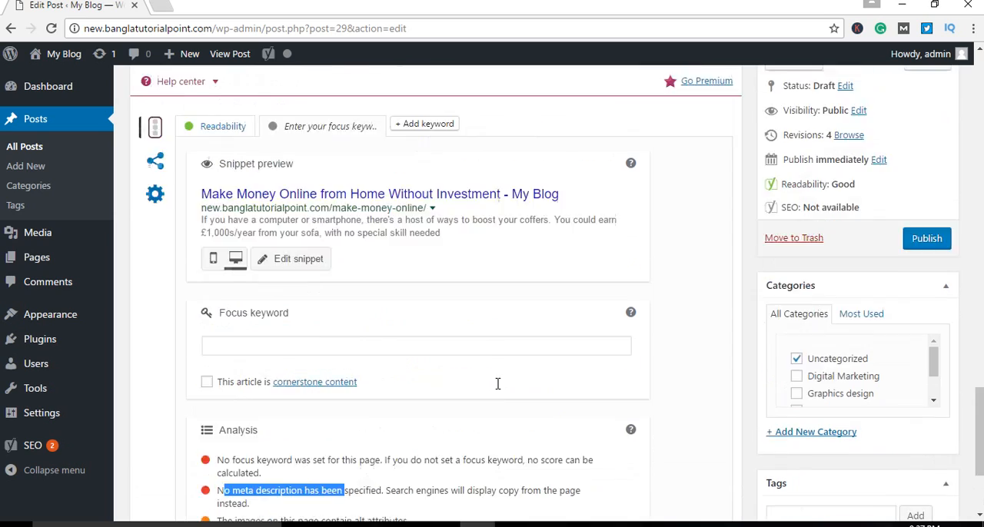
scroll(506, 394, up, 7)
scroll(506, 391, down, 7)
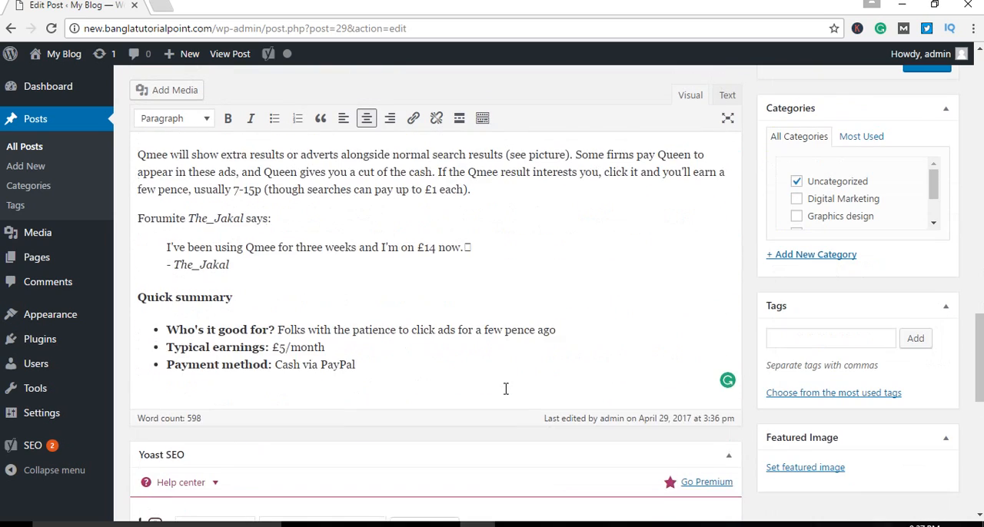
scroll(506, 389, down, 3)
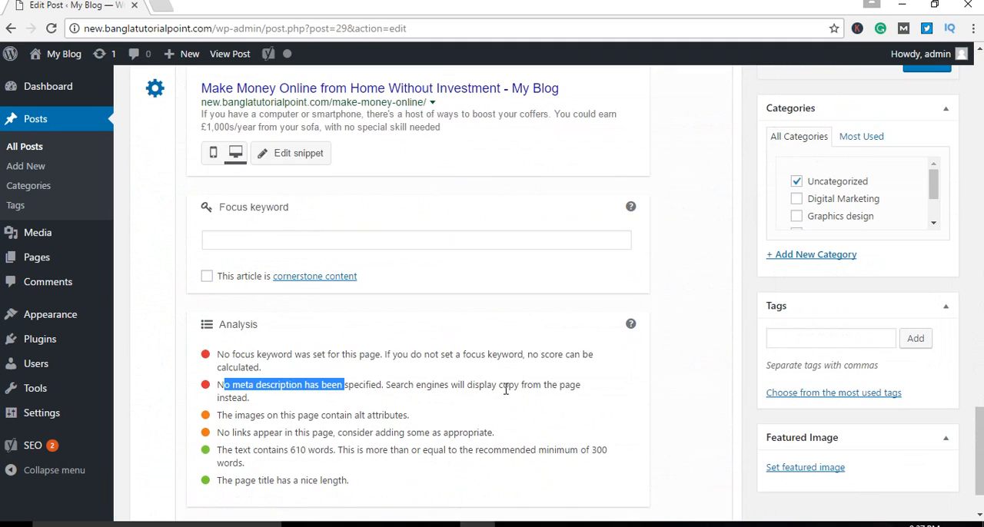
scroll(506, 388, up, 1)
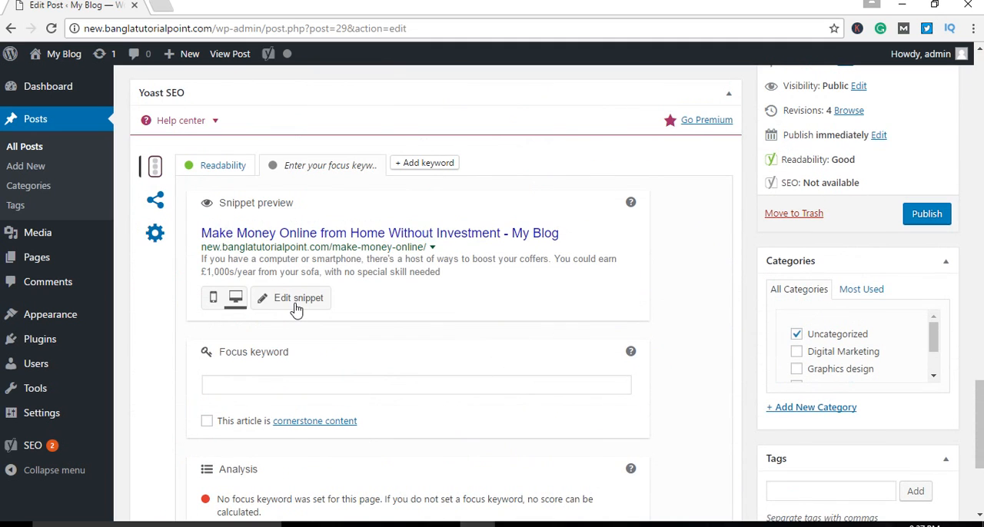
Step: Open the Yoast snippet editor and compare its SEO title and slug with the post's title and permalink
click(297, 306)
scroll(434, 341, down, 2)
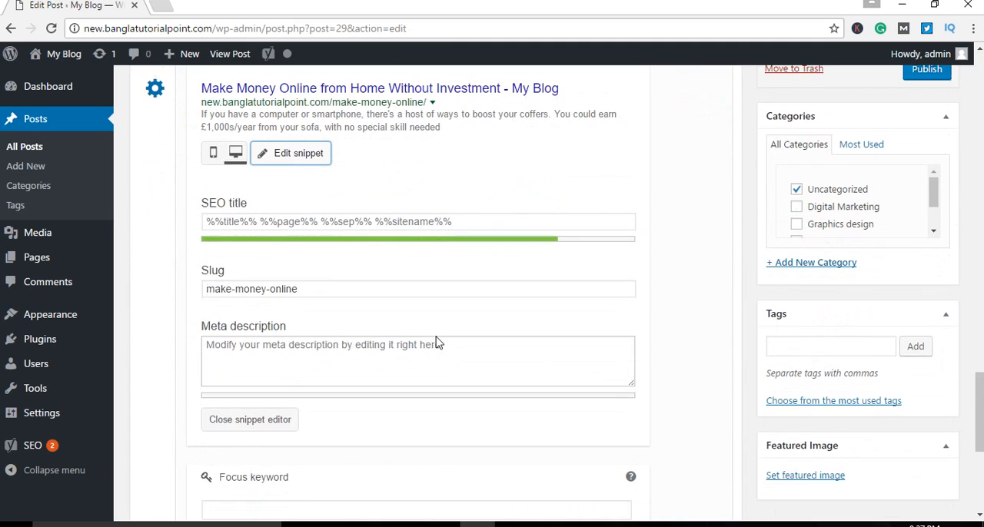
click(275, 224)
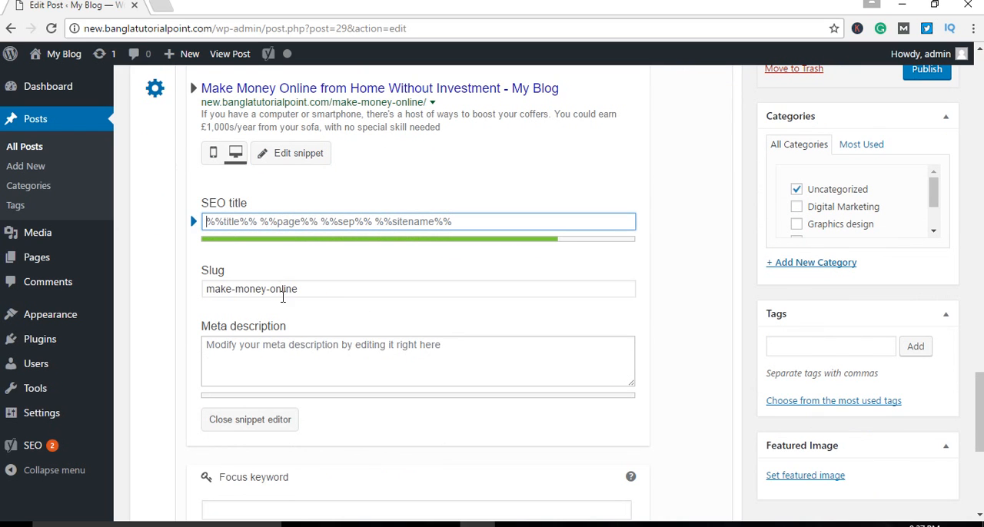
click(319, 289)
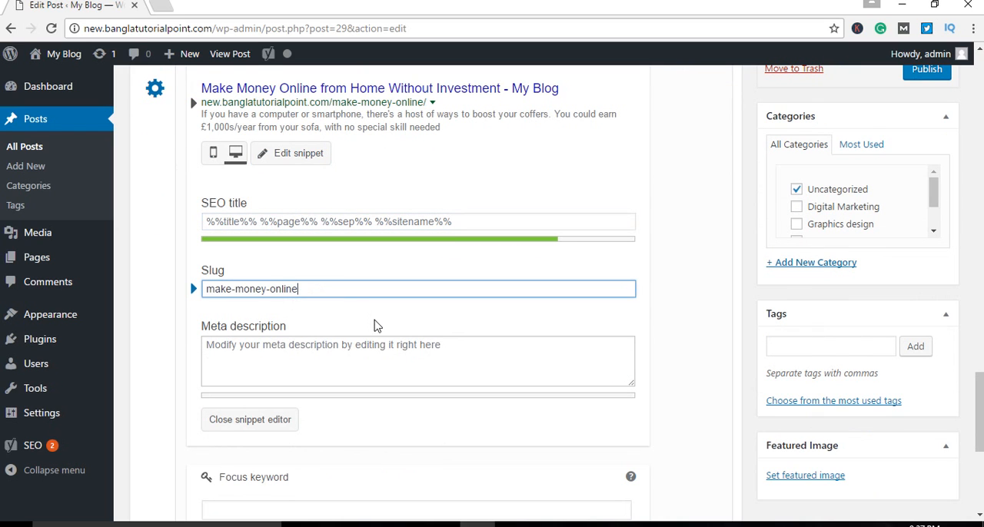
scroll(384, 329, up, 15)
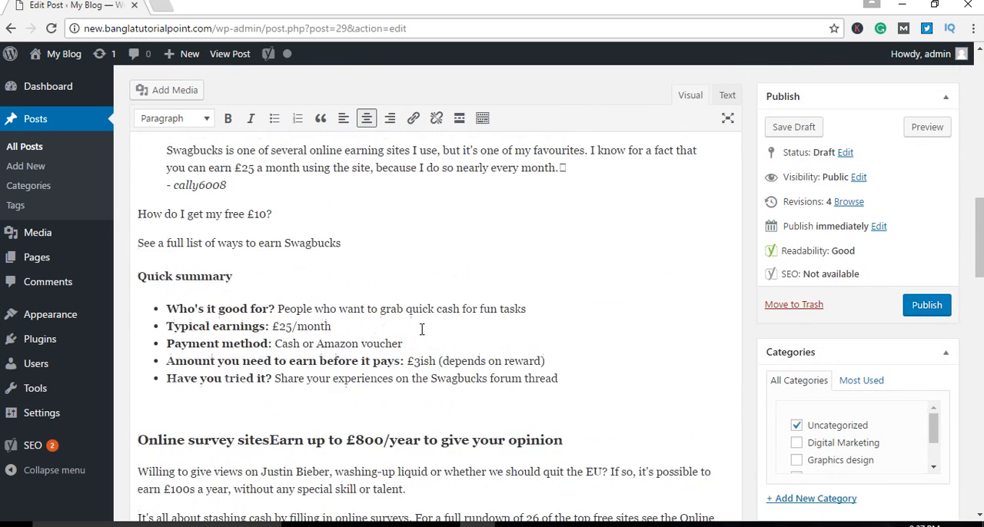
scroll(421, 329, up, 10)
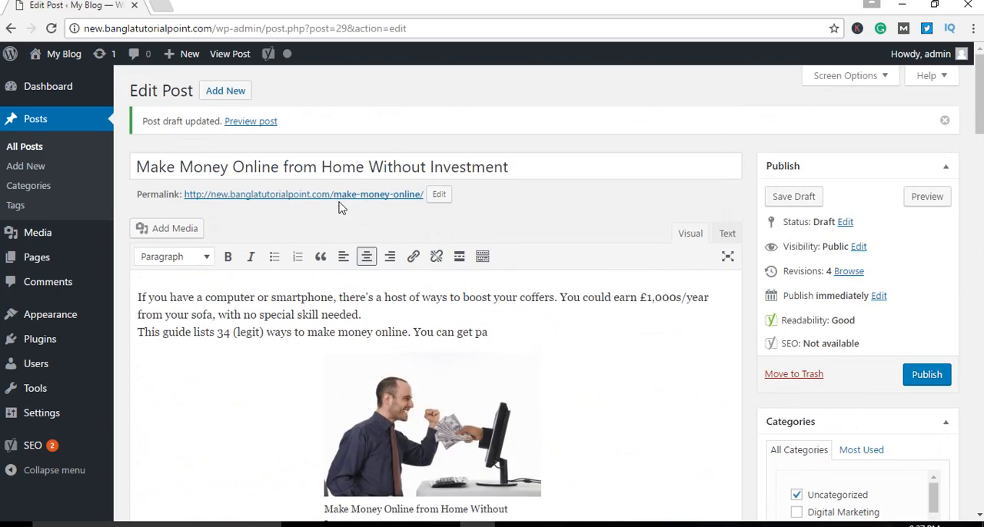
scroll(536, 280, down, 5)
scroll(540, 280, down, 15)
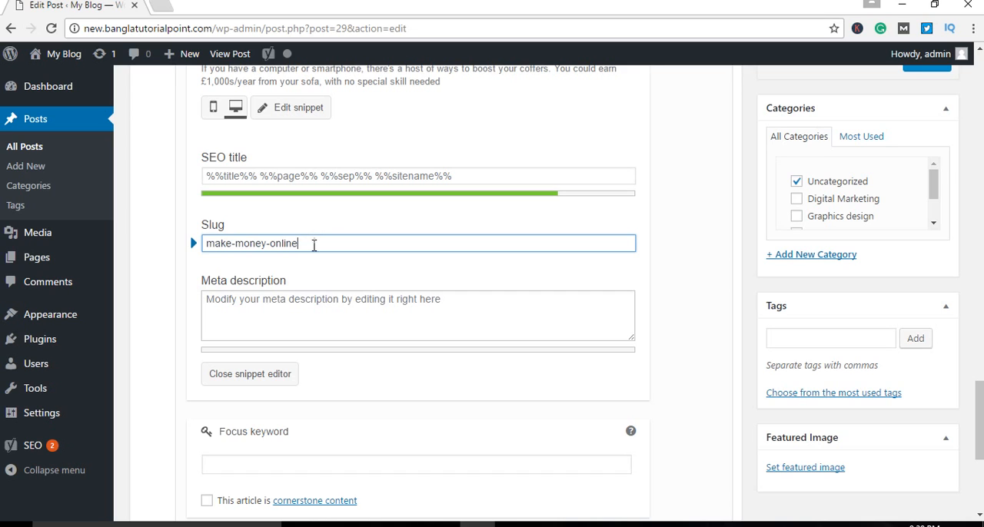
Step: Examine the snippet's slug, SEO title and meta description fields together with the SEO analysis below them
drag(313, 244, 149, 287)
scroll(145, 268, up, 7)
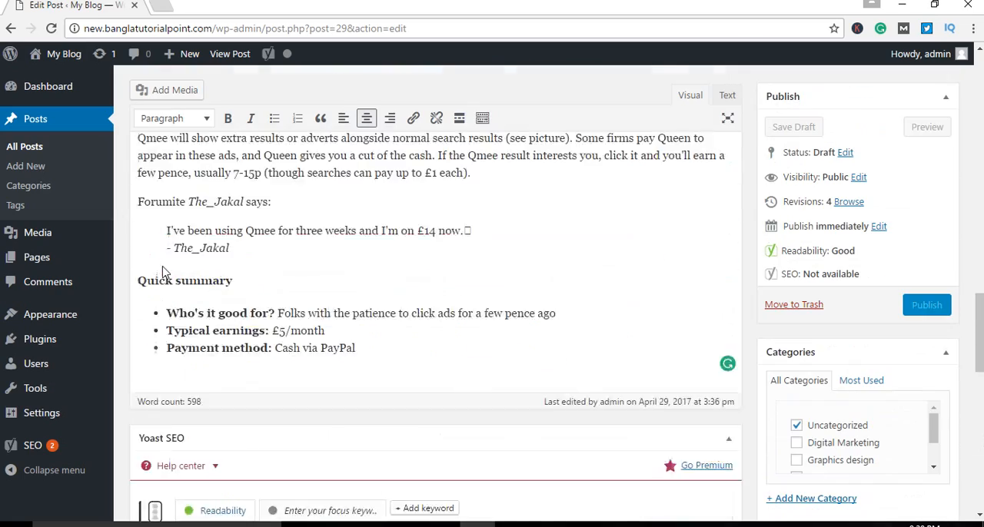
scroll(162, 272, up, 5)
scroll(357, 284, down, 13)
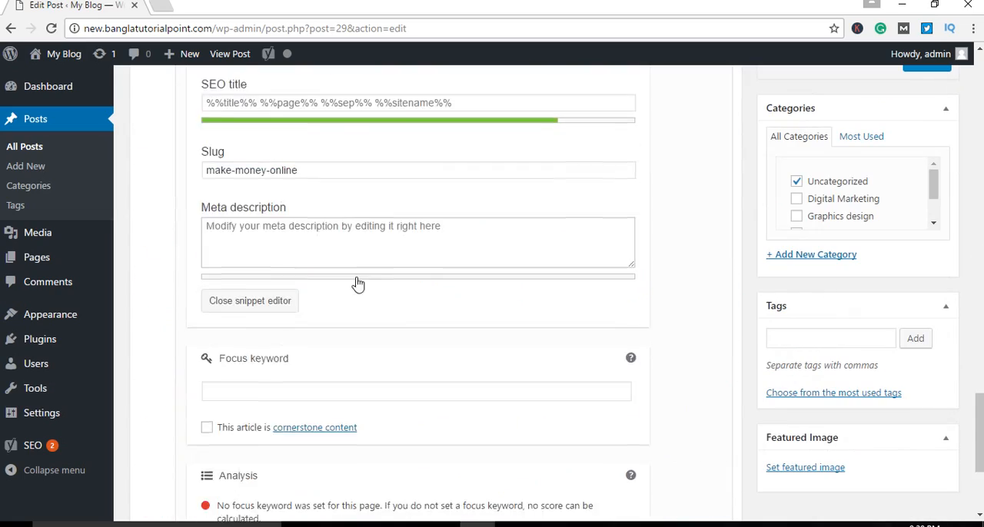
scroll(361, 276, down, 3)
scroll(366, 266, up, 3)
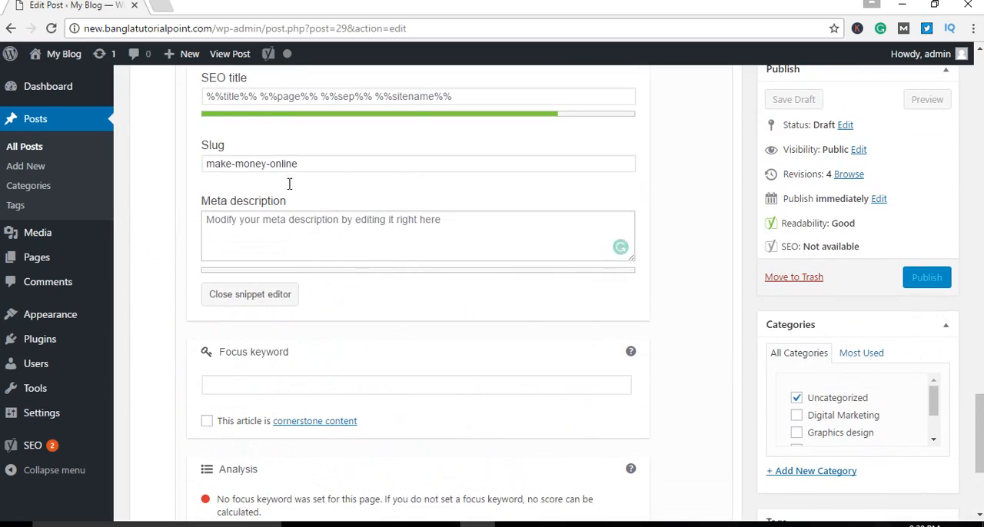
scroll(364, 199, up, 1)
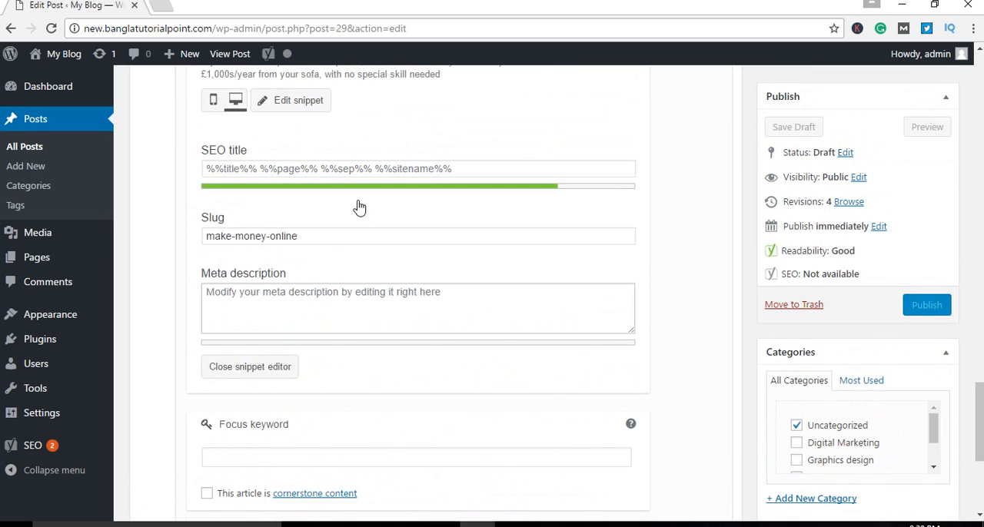
click(309, 167)
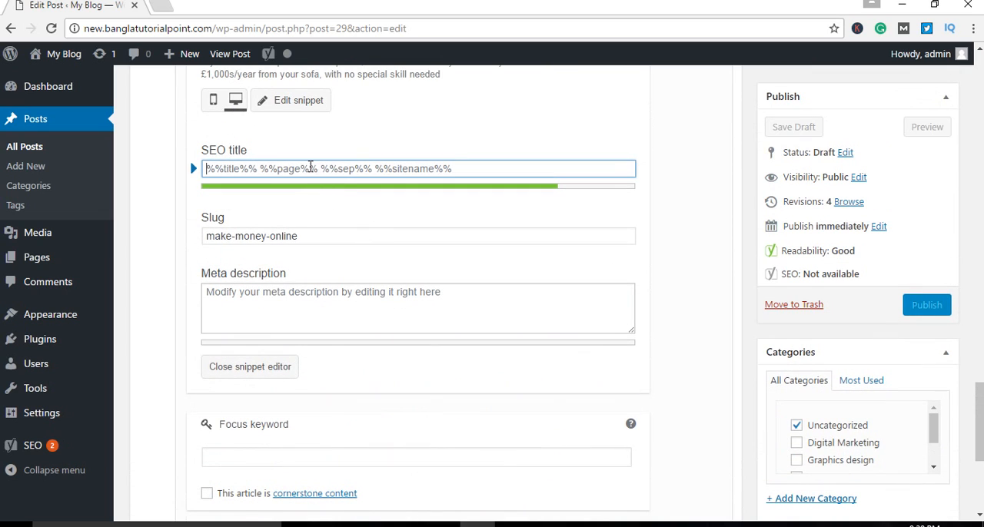
click(329, 315)
scroll(450, 353, down, 4)
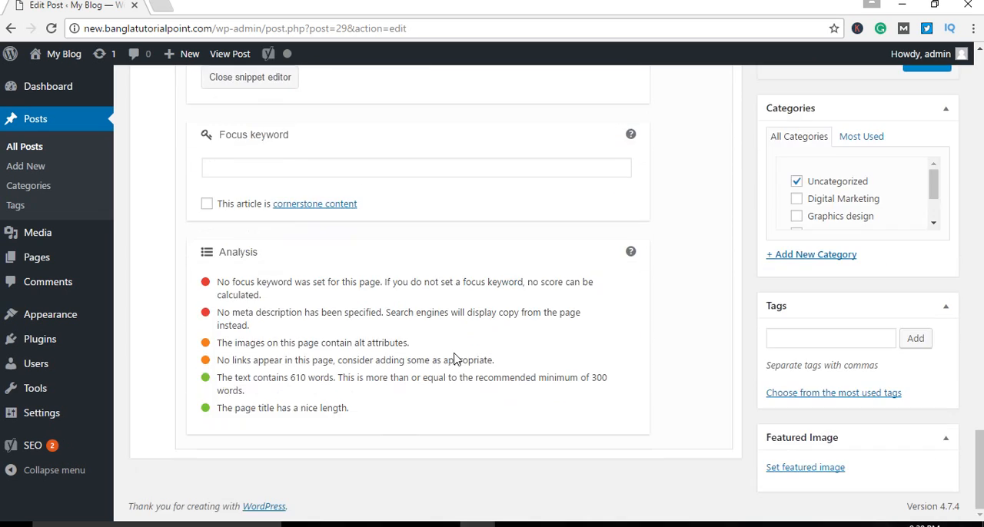
Step: Set the post's focus keyword to Make Money Online
scroll(453, 358, up, 2)
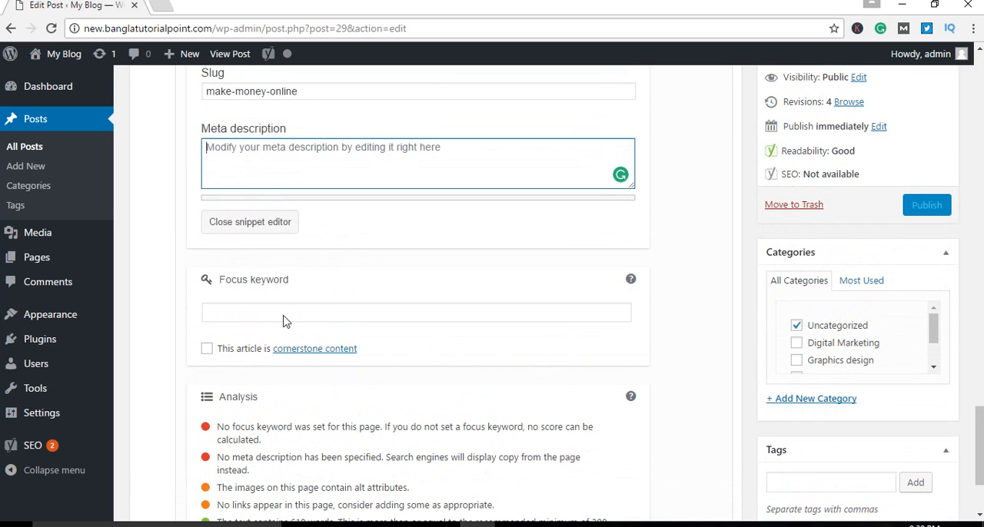
click(288, 318)
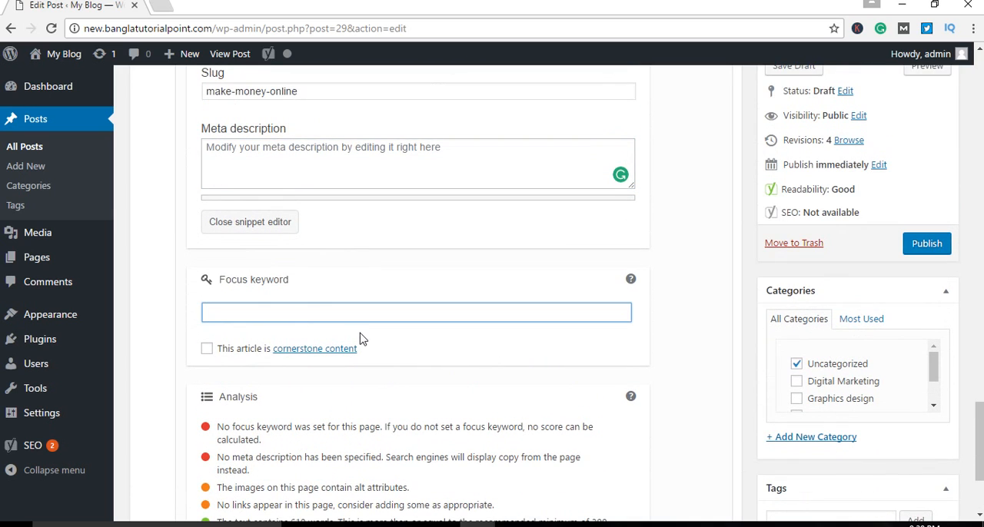
text(Make Money Online)
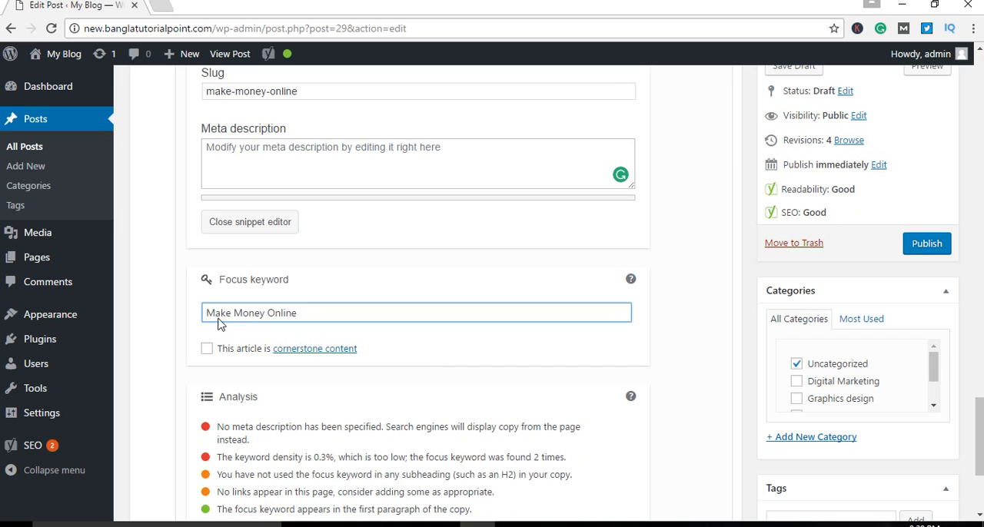
click(438, 346)
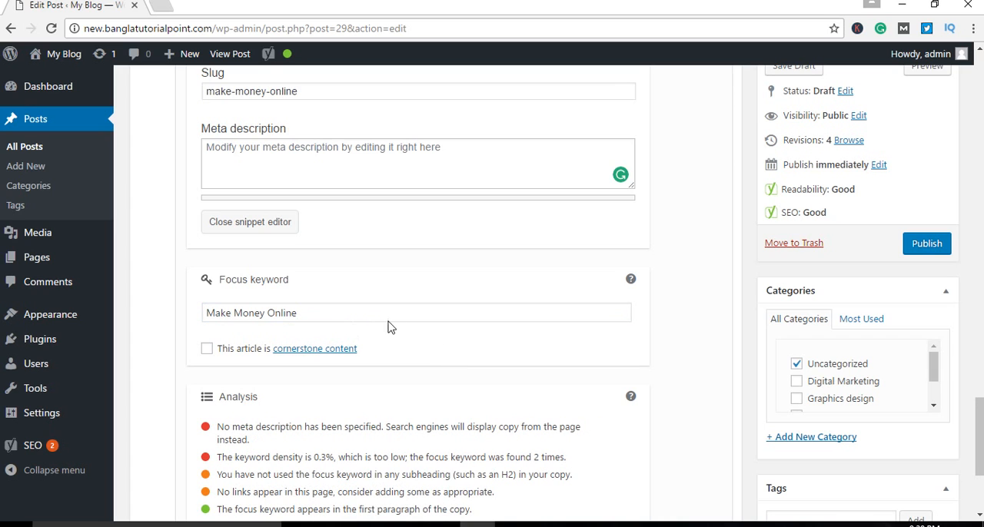
Step: Select the full post title and return to the Yoast snippet editor's SEO title
scroll(358, 320, up, 1)
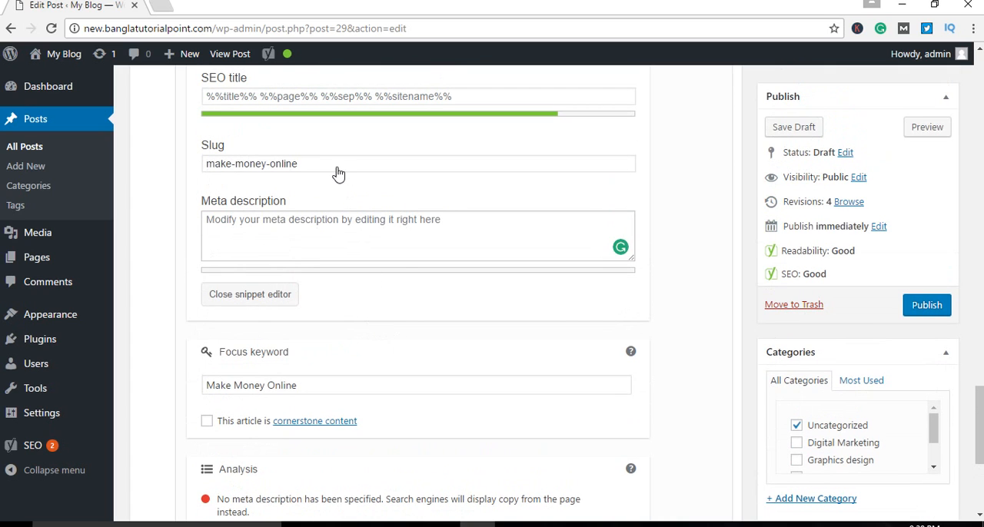
scroll(435, 301, up, 10)
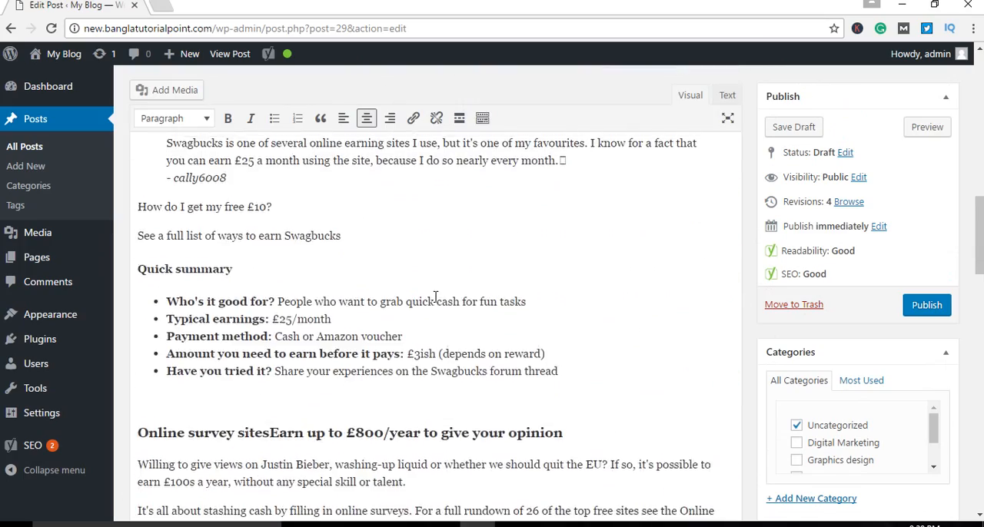
scroll(435, 297, up, 8)
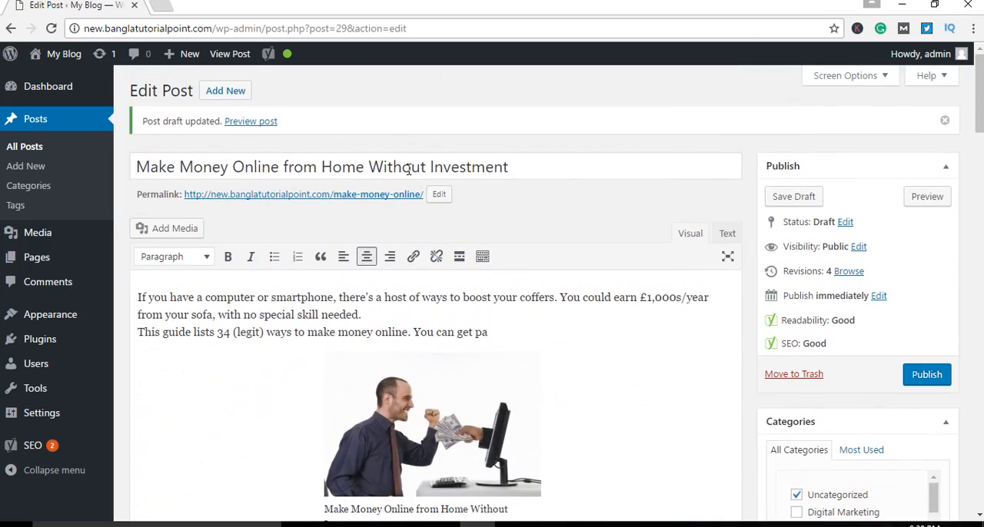
click(410, 167)
key(ctrl+a)
scroll(527, 318, down, 10)
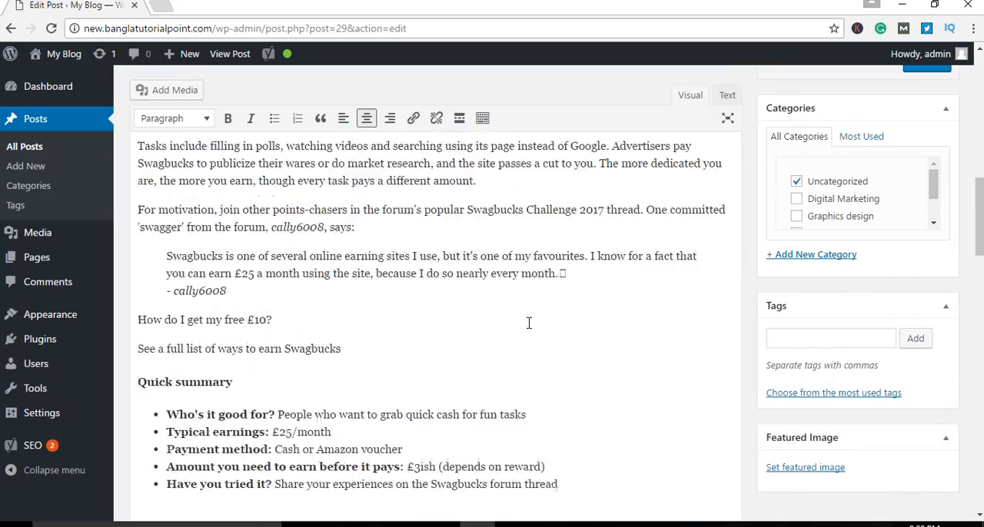
scroll(529, 323, down, 15)
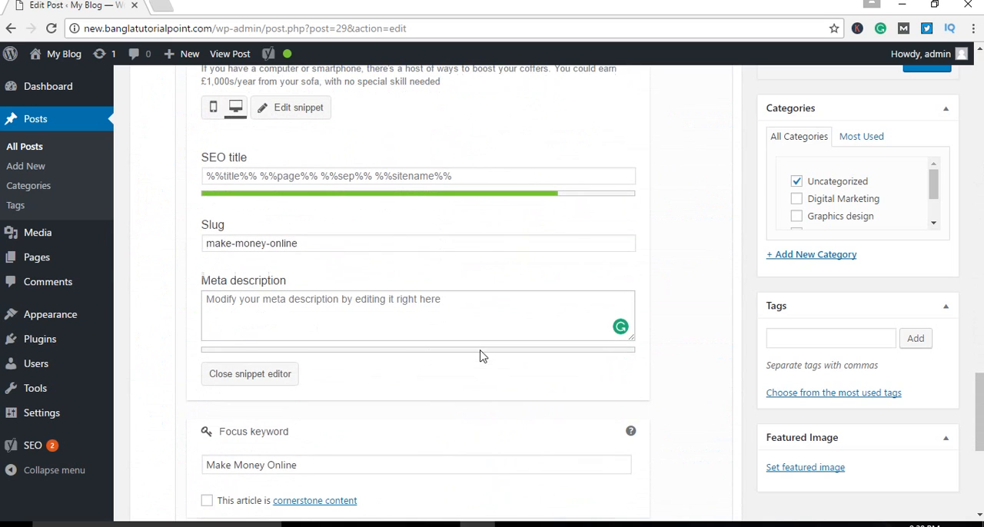
Step: Try the %%title%% variable alone as the post's SEO title, and clear the entry
click(234, 178)
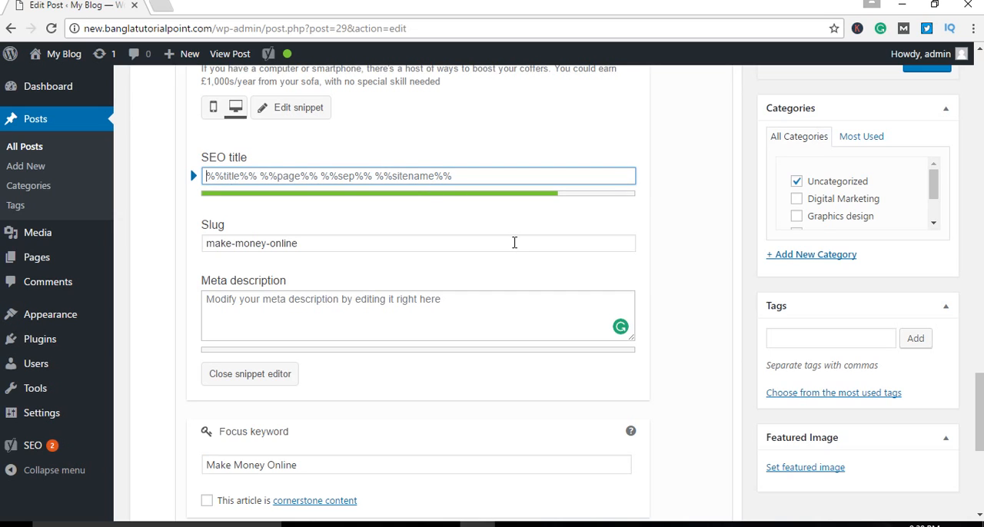
text(%%)
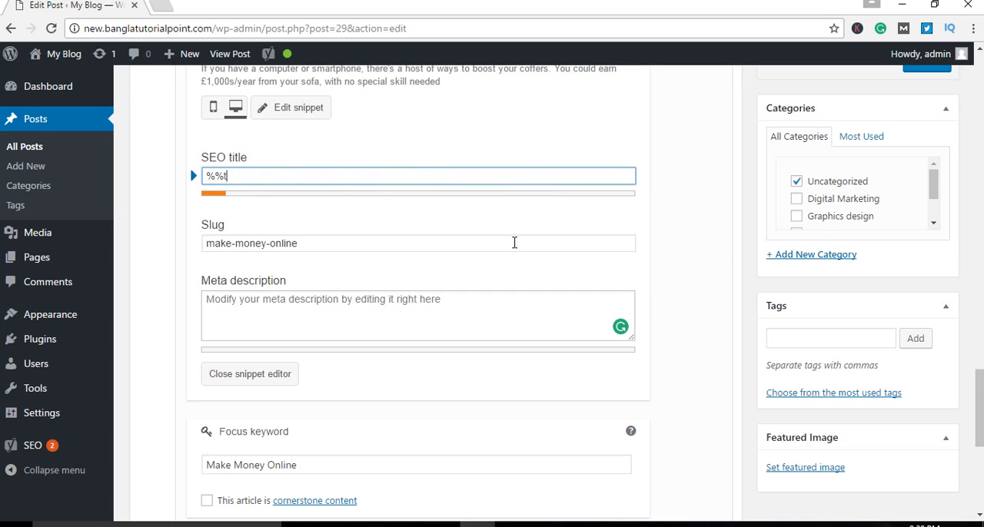
text(title%%)
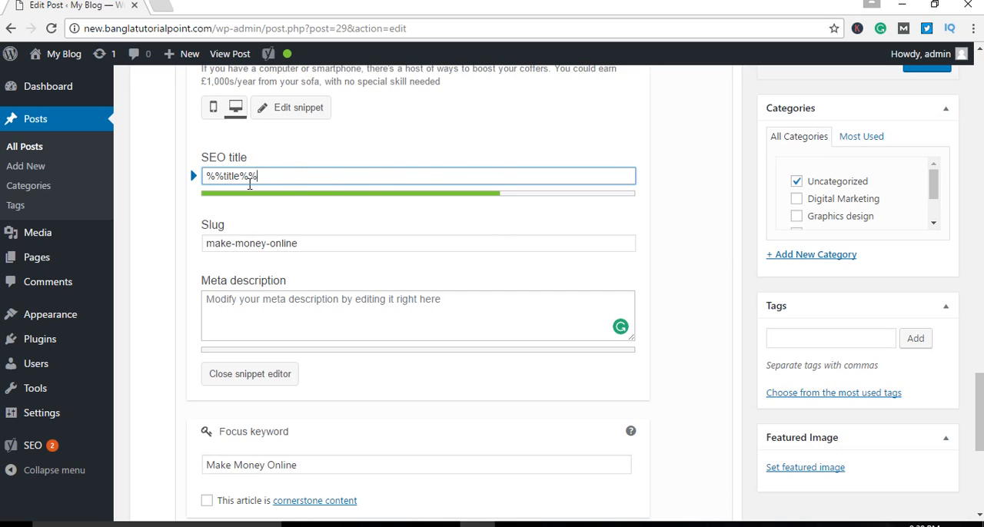
key(BackSpace)
key(BackSpace)
key(BackSpace)
key(BackSpace)
key(BackSpace)
key(BackSpace)
key(BackSpace)
key(BackSpace)
key(BackSpace)
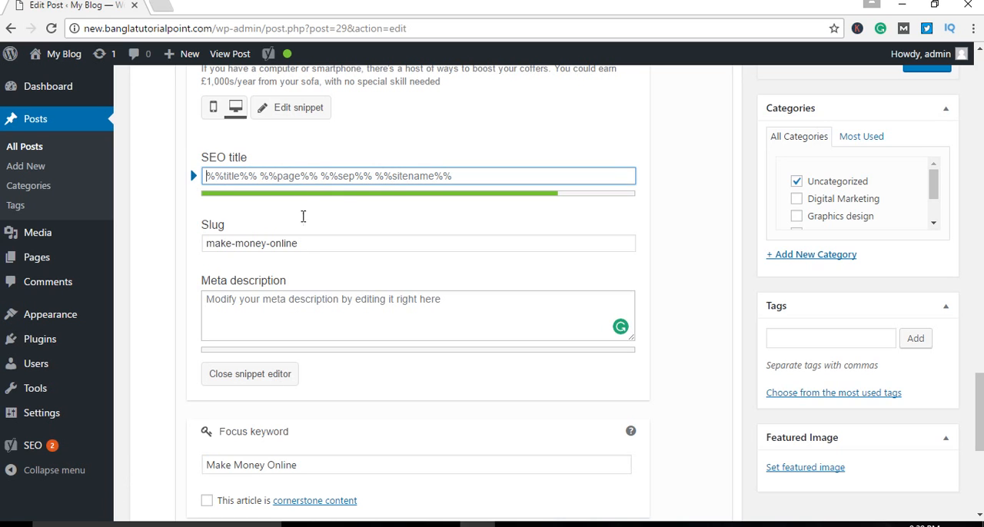
Step: Open Notepad beside the snippet editor and write the SEO title template %%title%% %%page%% in it
scroll(385, 297, up, 1)
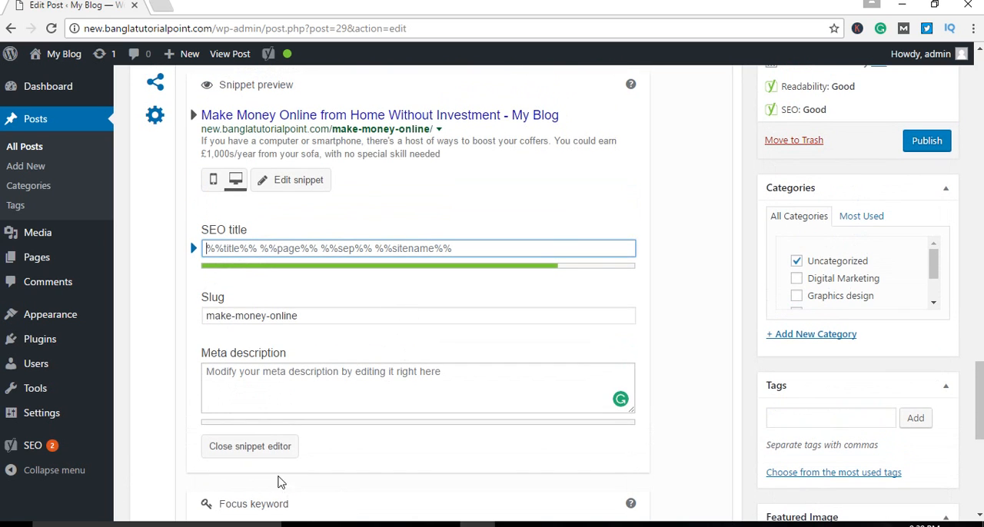
click(15, 524)
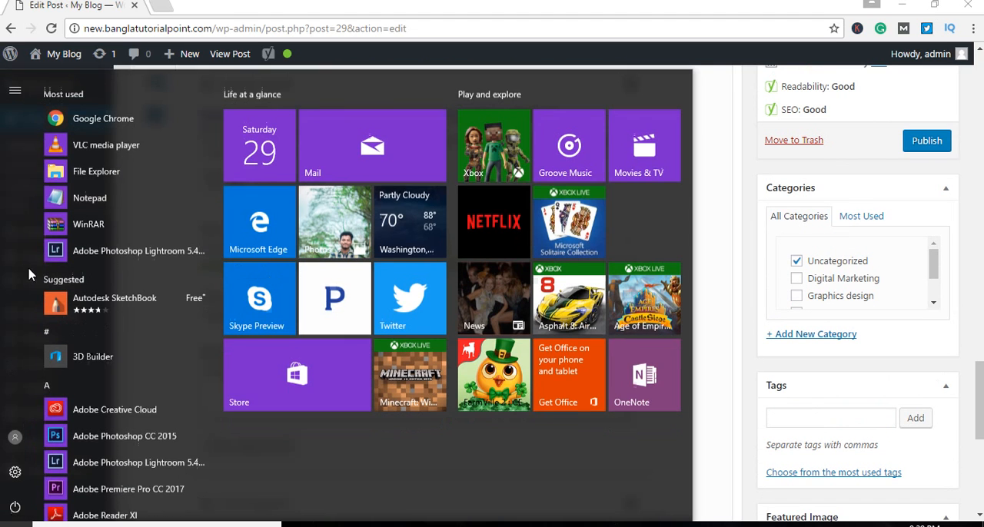
click(89, 189)
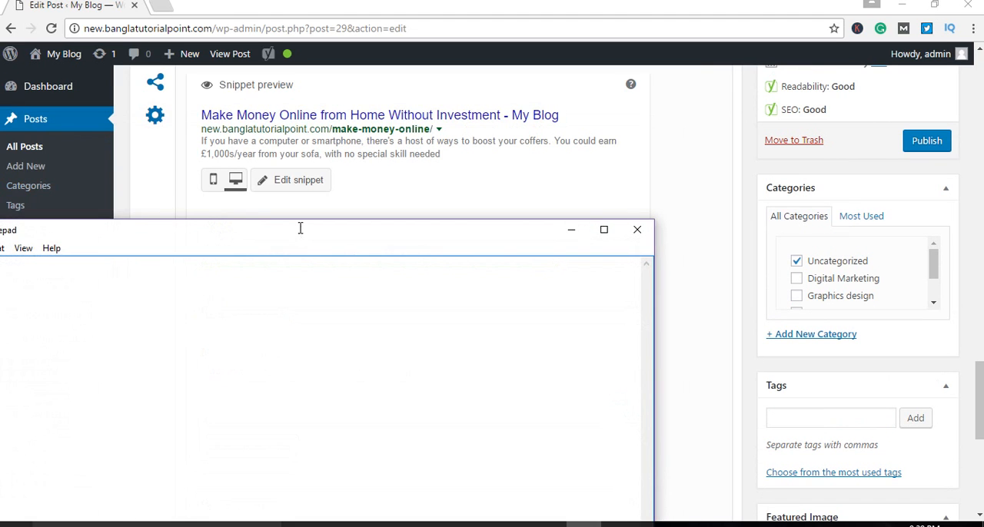
drag(299, 228, 626, 320)
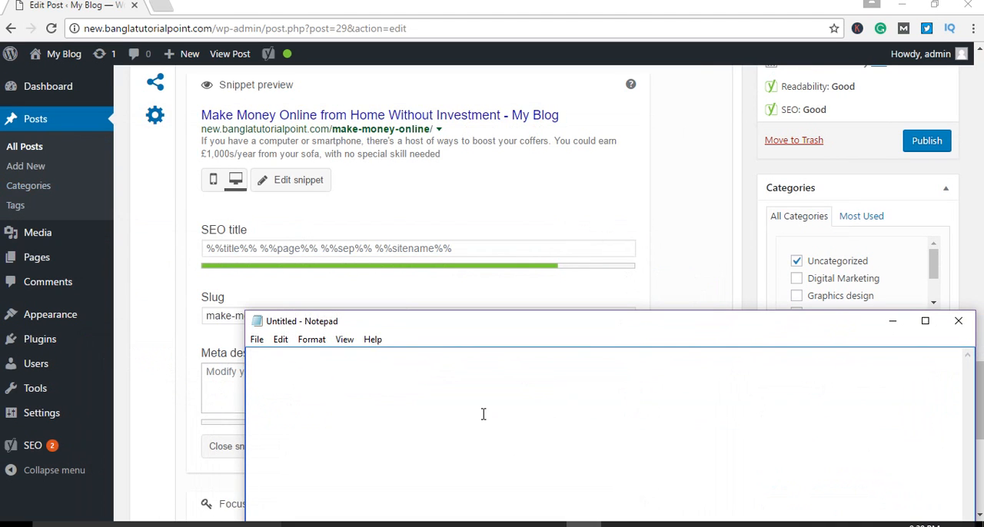
text(%%title%%)
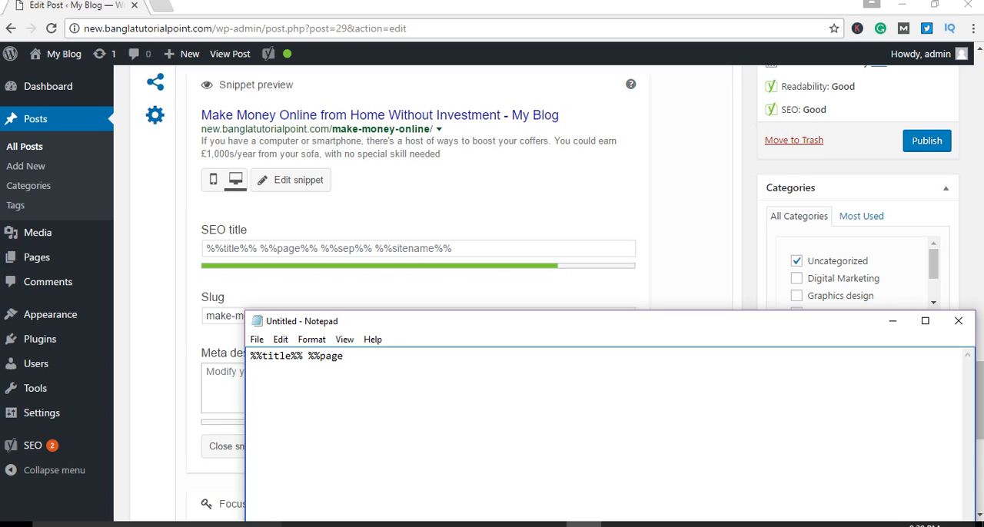
text(%%)
Step: Move the %%title%% %%page%% template from Notepad into the post's SEO title in the Yoast snippet editor
click(267, 267)
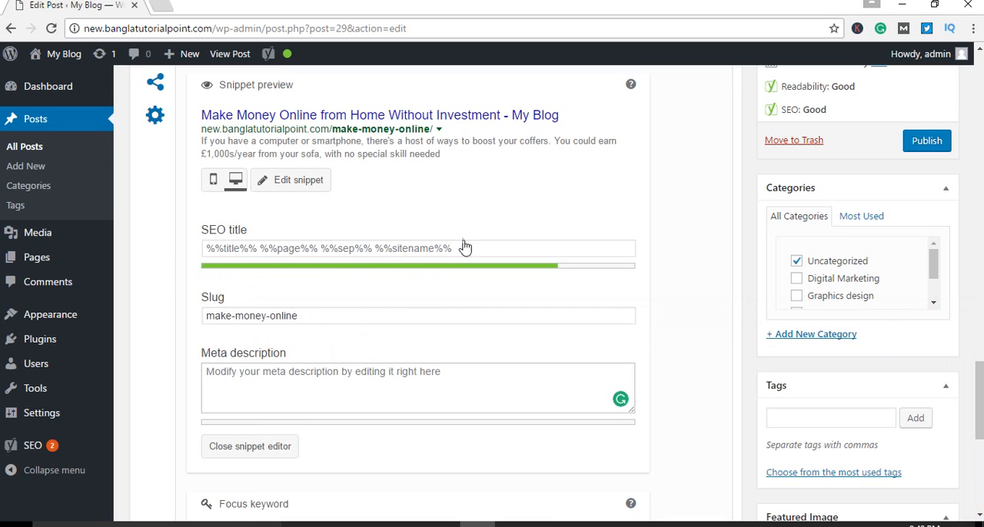
click(241, 248)
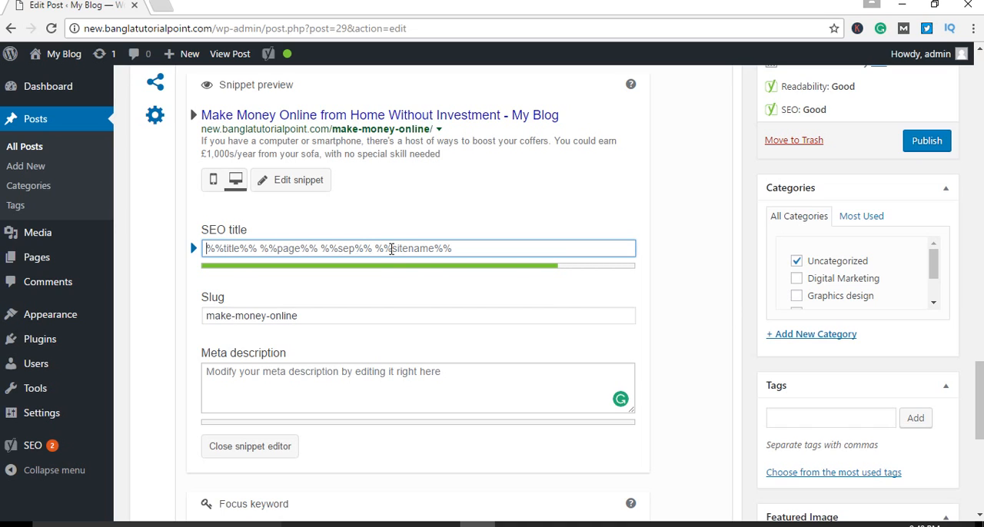
click(584, 524)
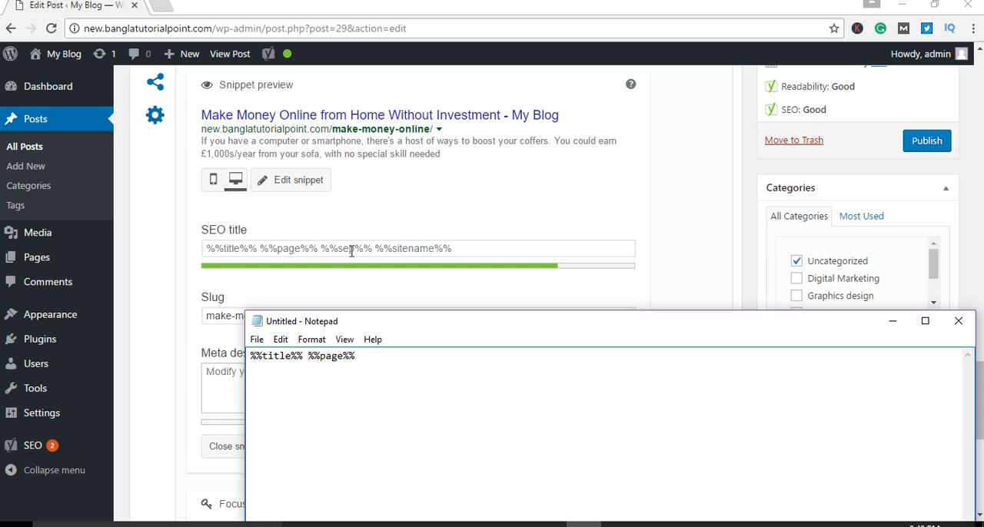
drag(366, 359, 229, 357)
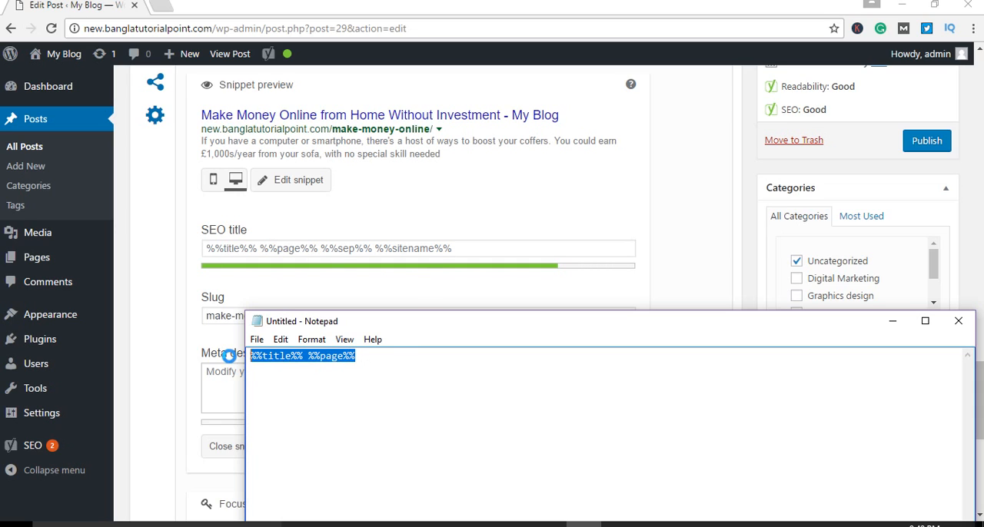
key(ctrl+x)
click(279, 247)
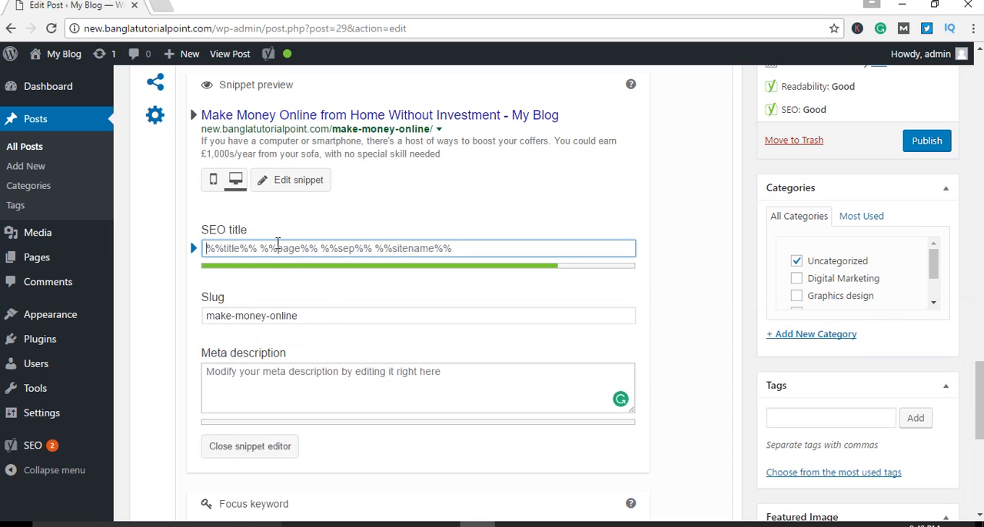
key(ctrl+v)
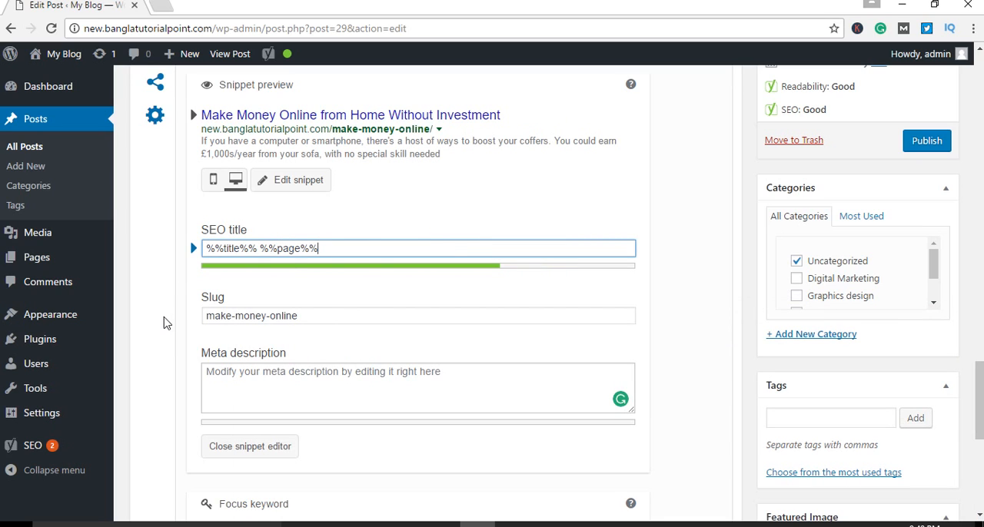
Step: Replace the SEO title template with the copied post title, Make Money Online from Home Without Investment
scroll(166, 355, up, 4)
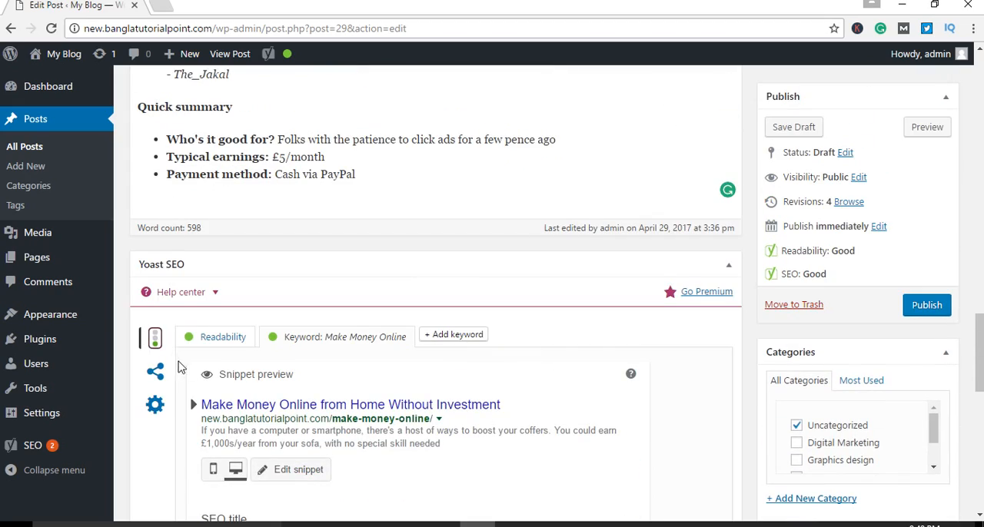
scroll(192, 368, down, 4)
scroll(202, 372, up, 15)
scroll(209, 355, up, 10)
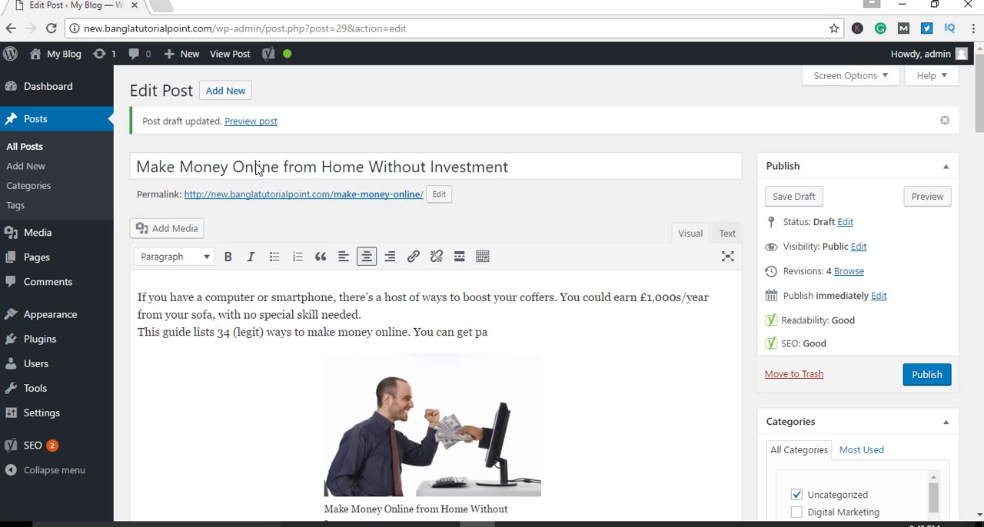
click(257, 167)
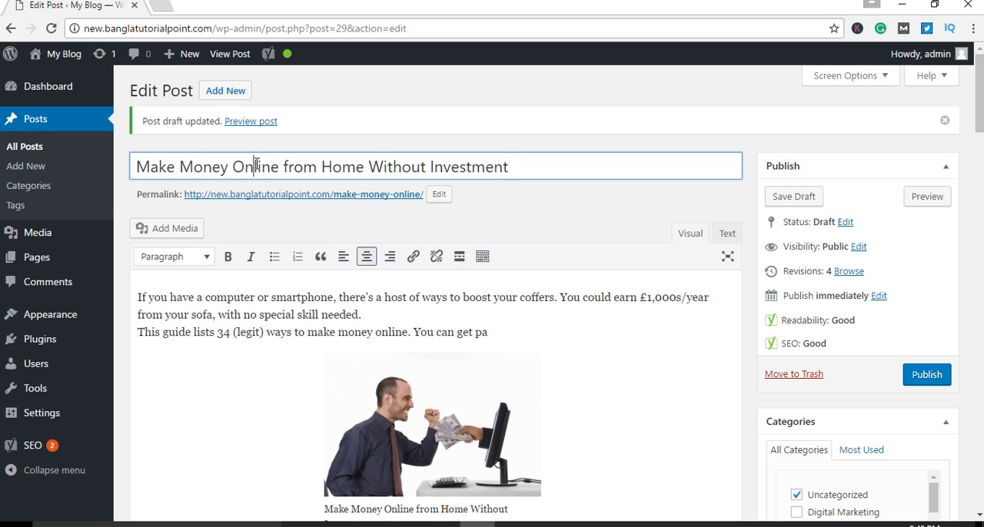
key(ctrl+a)
scroll(340, 358, down, 20)
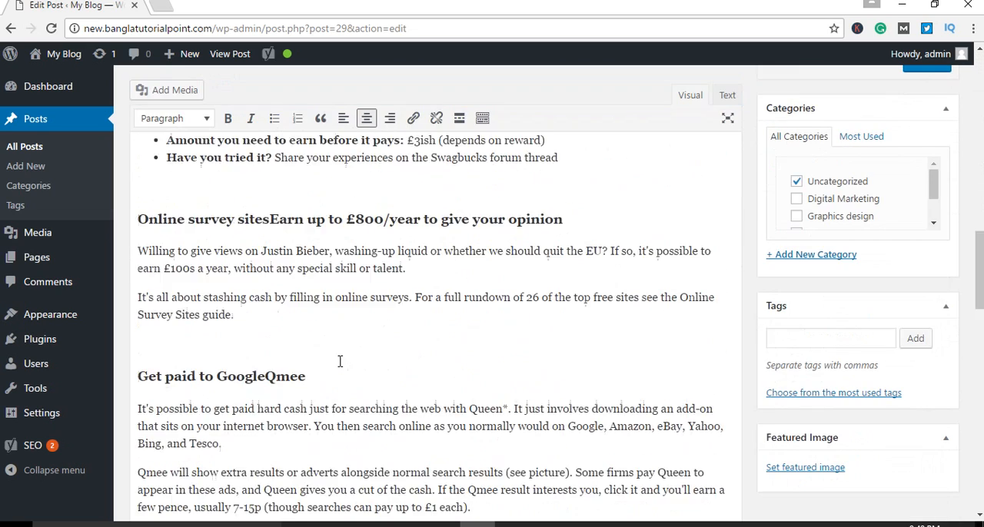
click(273, 246)
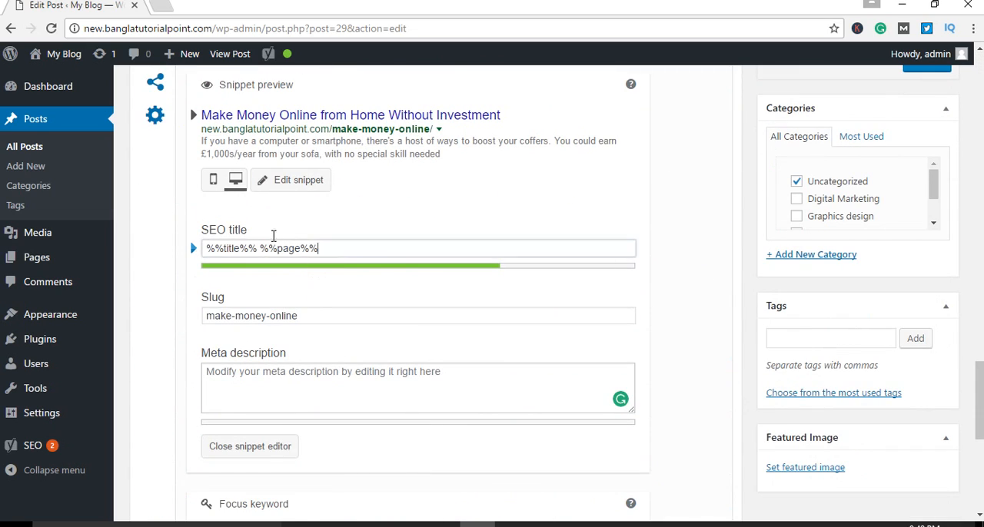
key(ctrl+a)
key(ctrl+v)
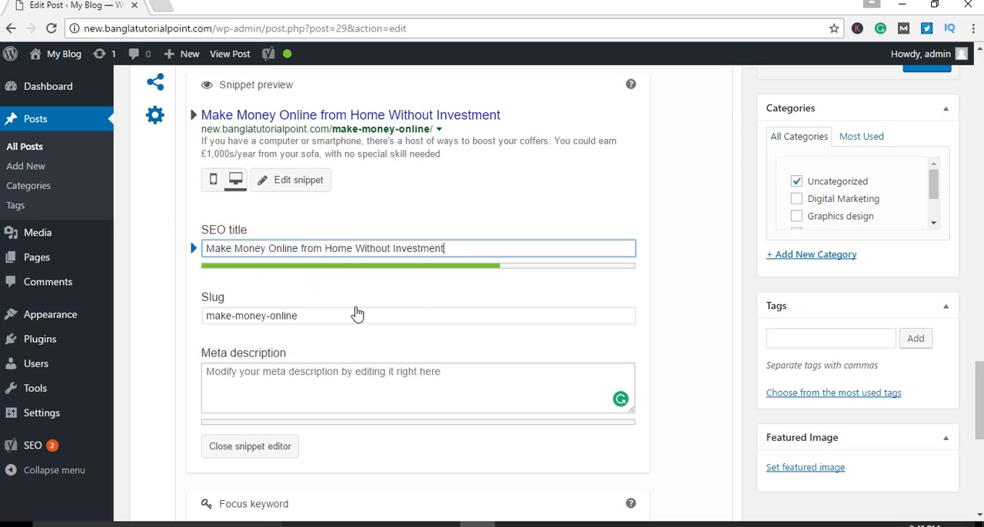
click(152, 315)
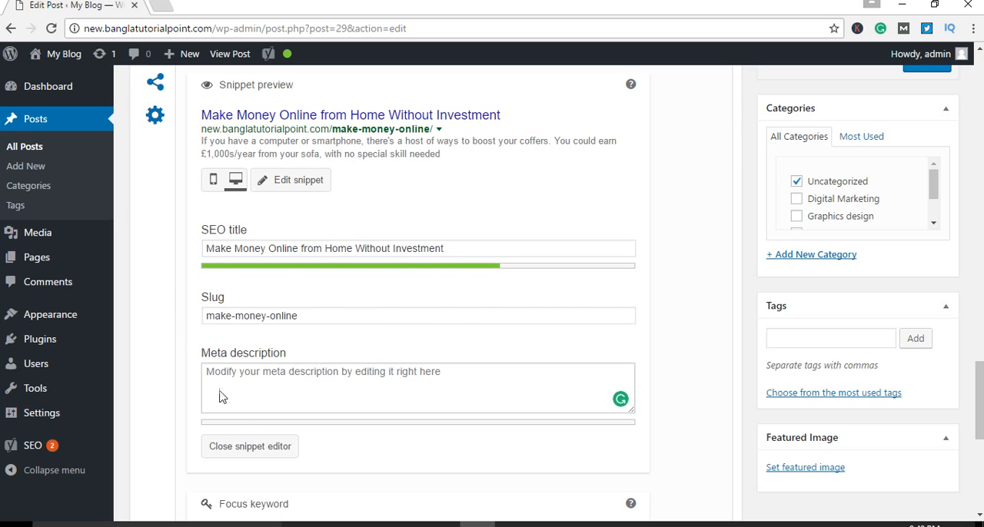
Step: Try the copied post title as the meta description, and clear the entry
scroll(350, 404, down, 2)
click(285, 246)
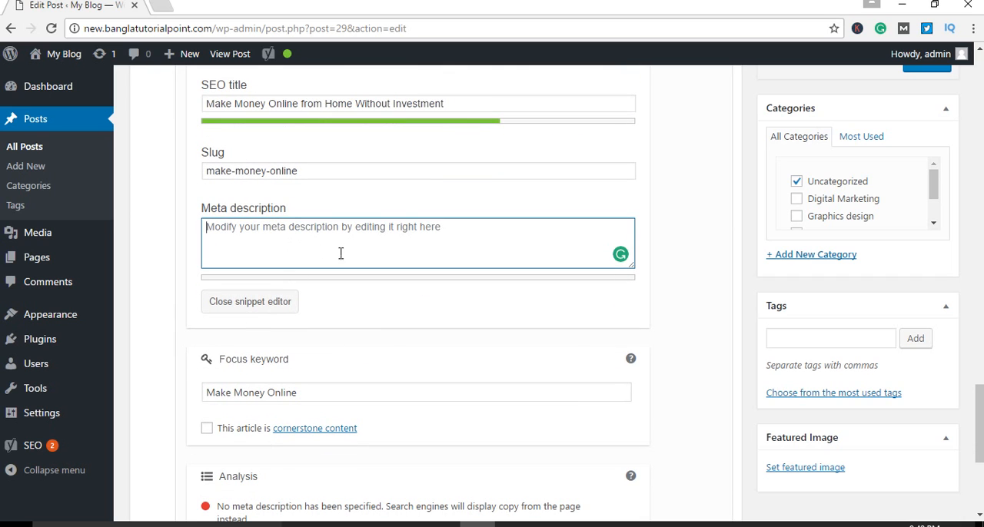
scroll(387, 273, up, 1)
key(ctrl+v)
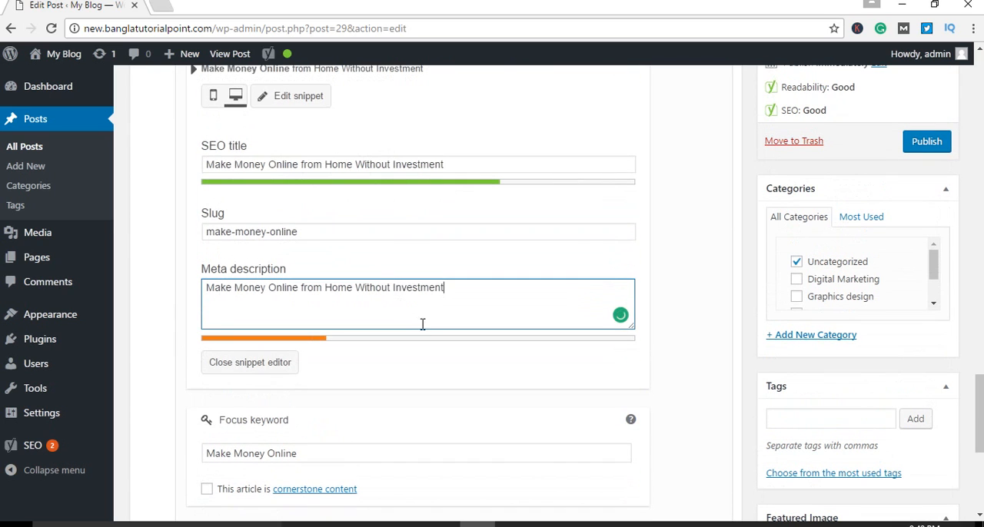
drag(459, 287, 189, 299)
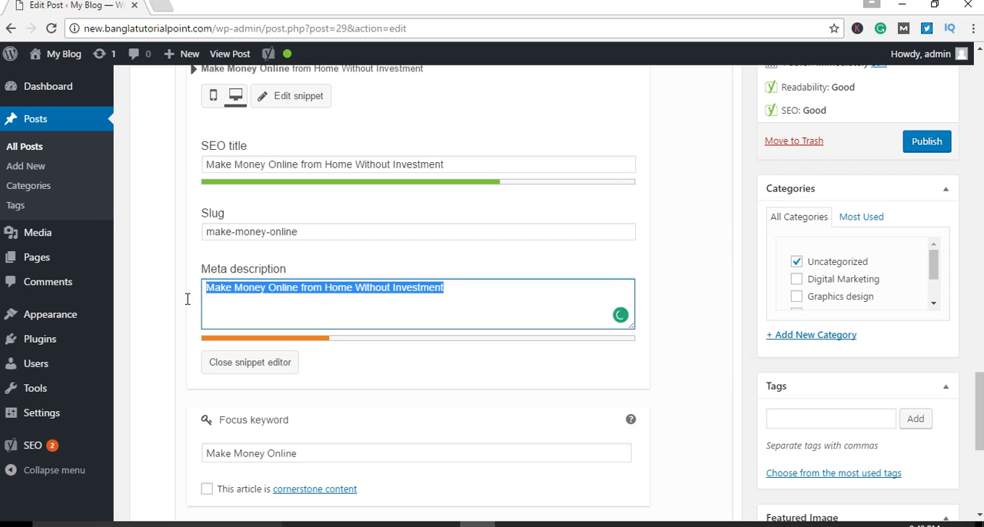
key(BackSpace)
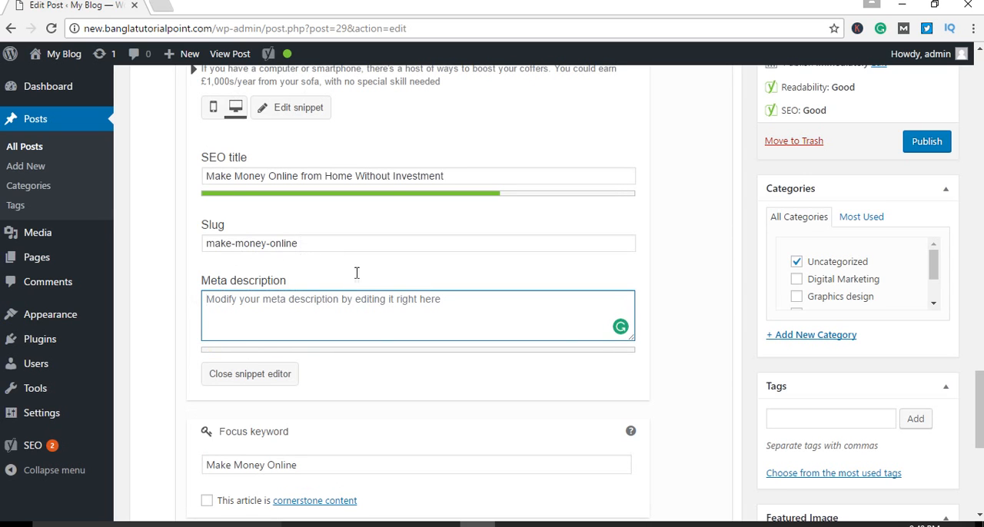
Step: Begin the post's meta description with the word There
text(T)
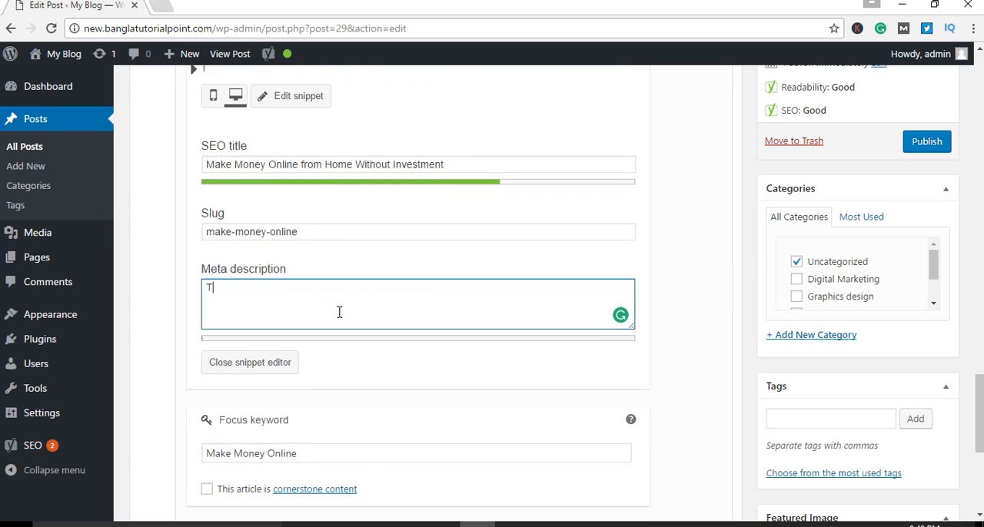
key(BackSpace)
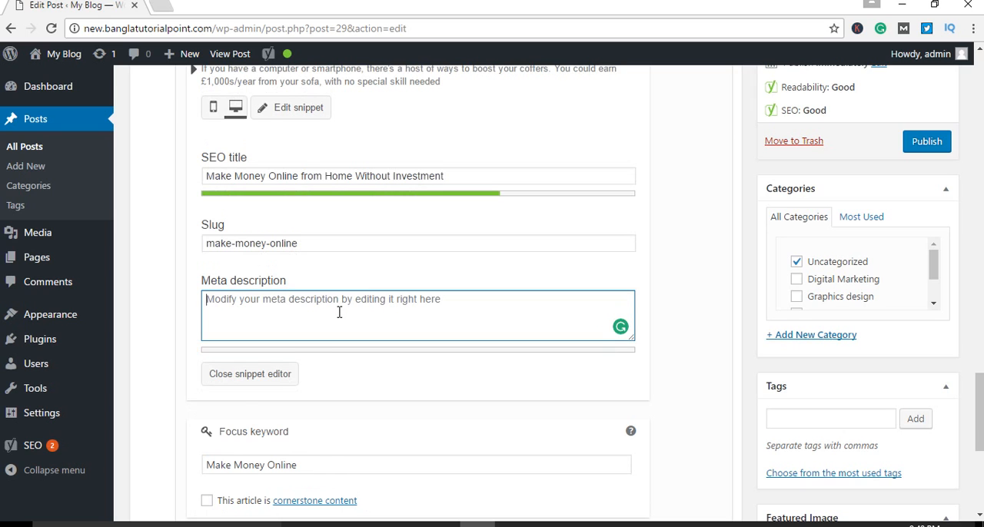
text(There)
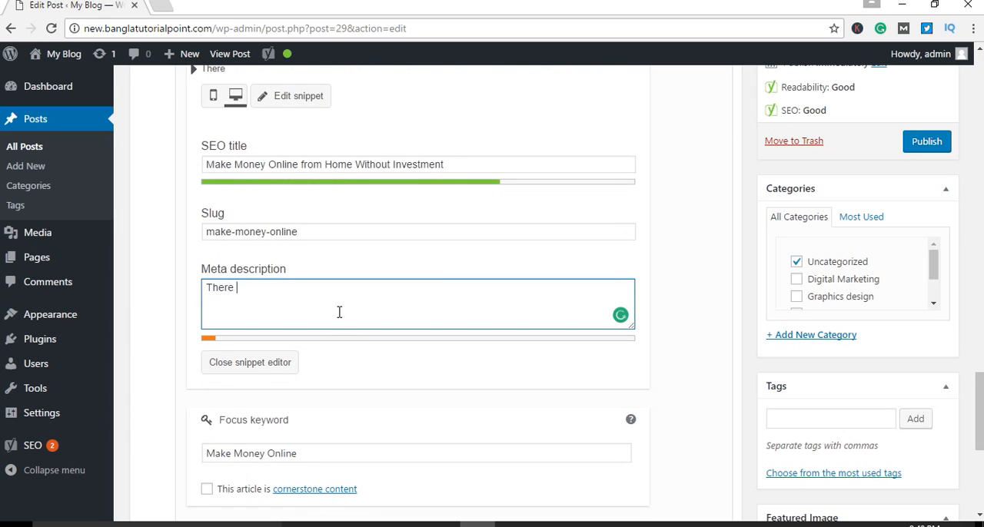
click(548, 524)
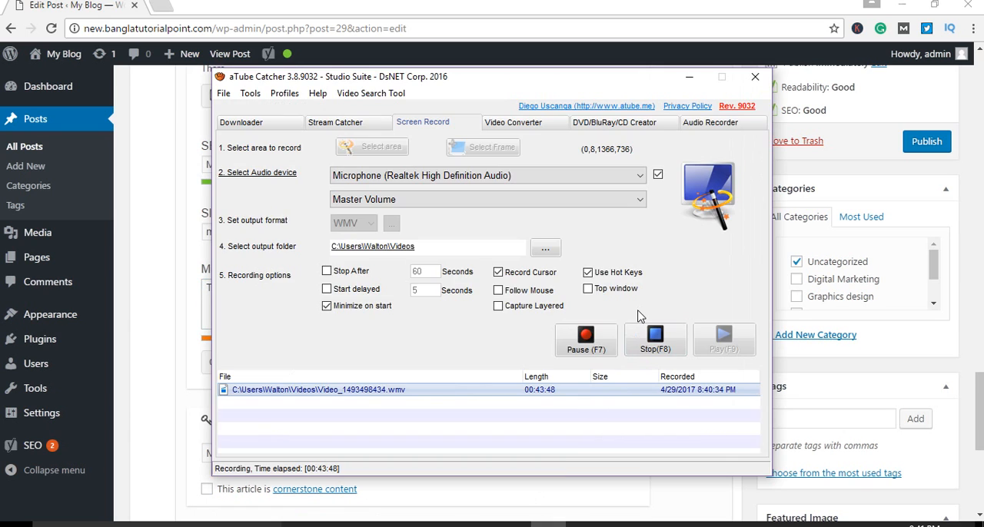
Step: Compare the keyword Make Money Online in the SEO title with its wording in the meta description
click(140, 350)
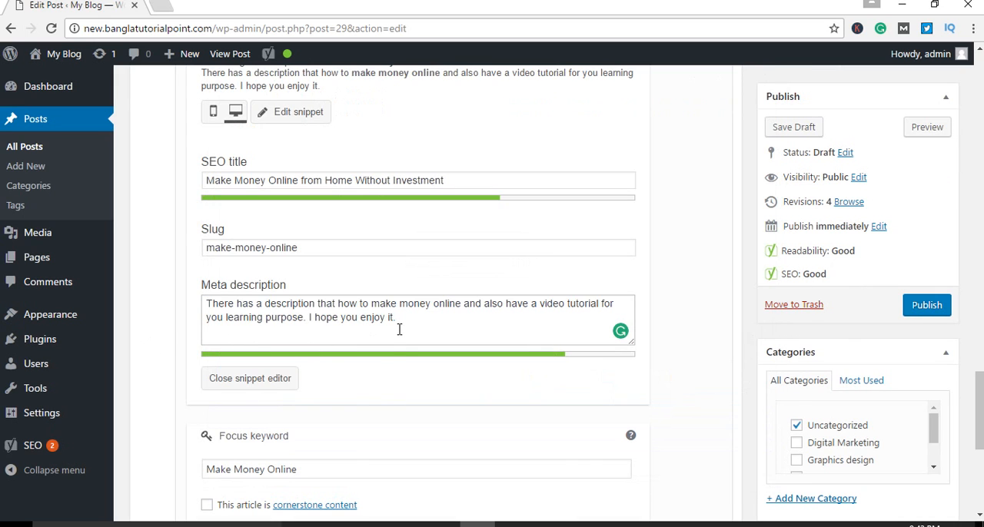
drag(423, 321, 180, 308)
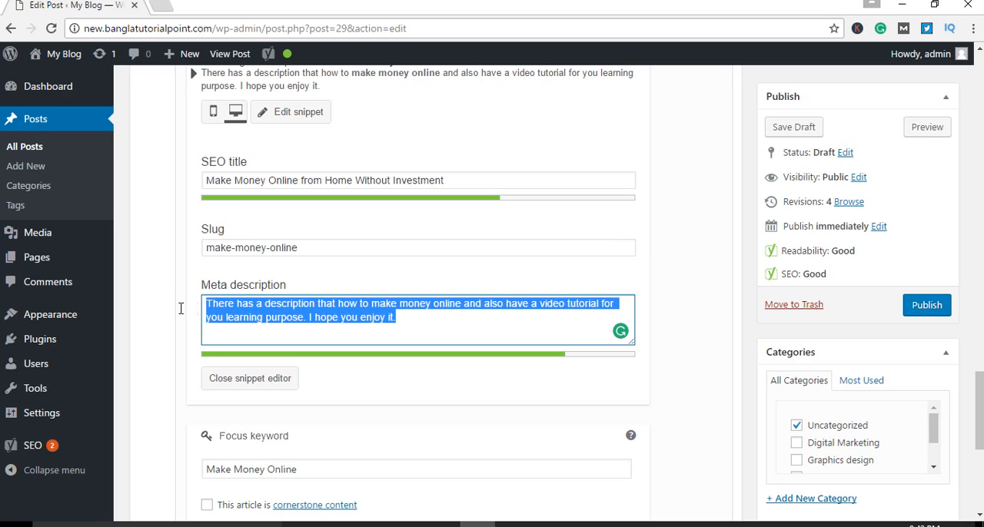
click(139, 326)
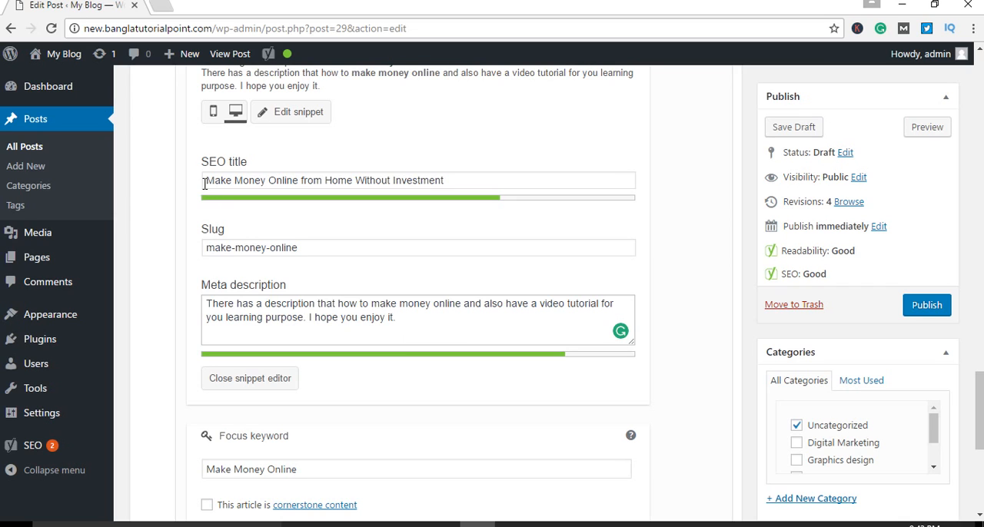
drag(204, 184, 300, 178)
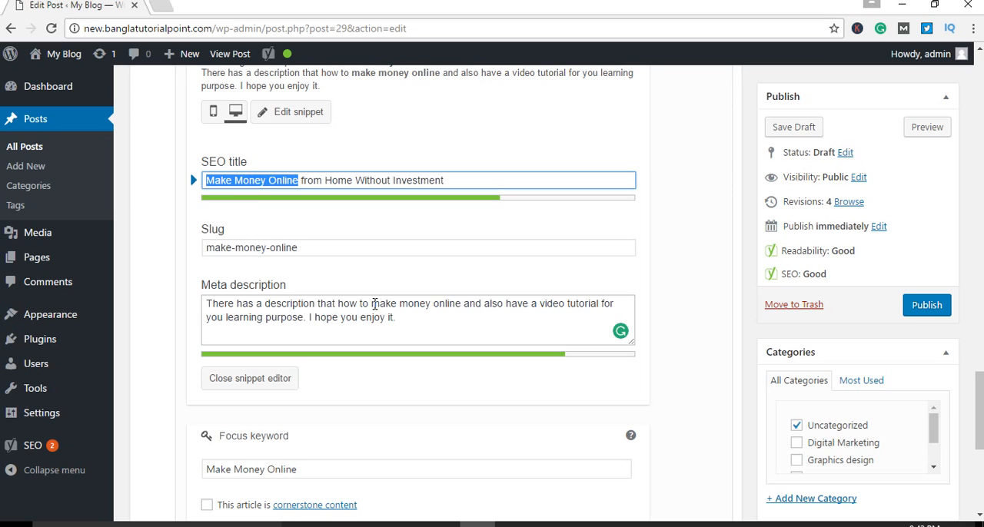
drag(372, 303, 457, 303)
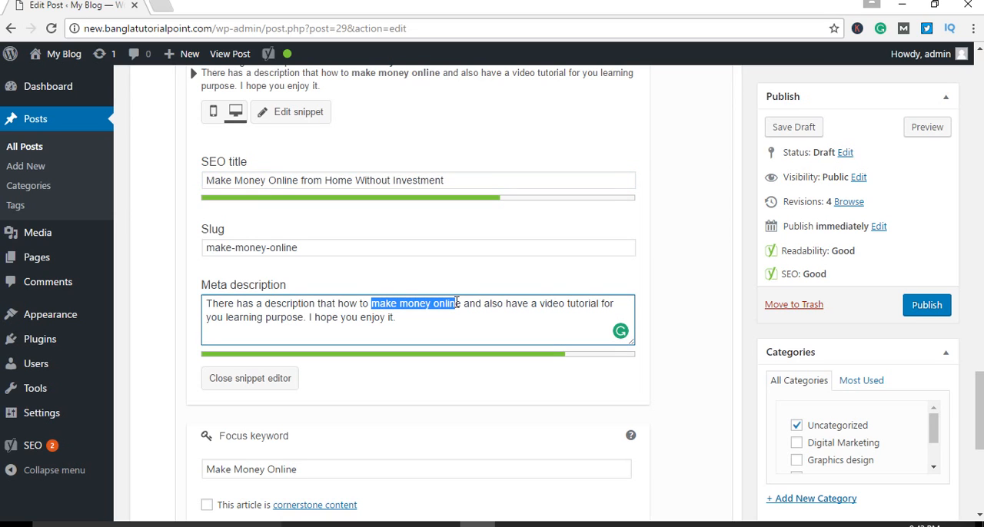
Step: Capitalize the focus keyword inside the meta description so that it reads Make Money Online
click(457, 317)
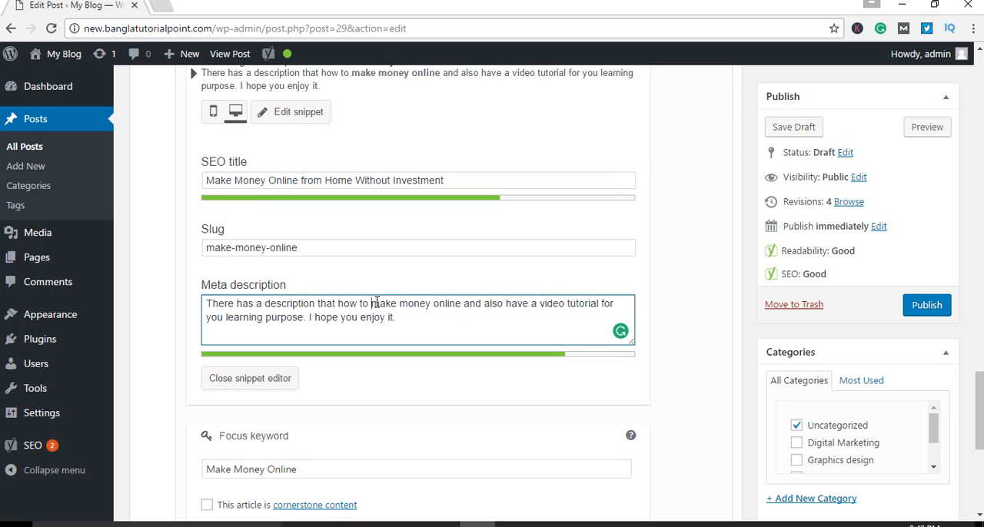
key(BackSpace)
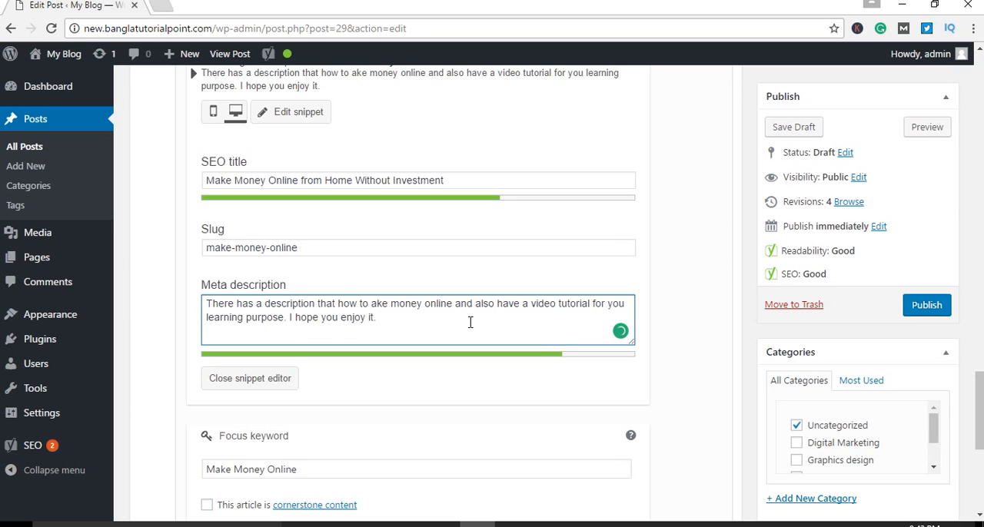
text(M)
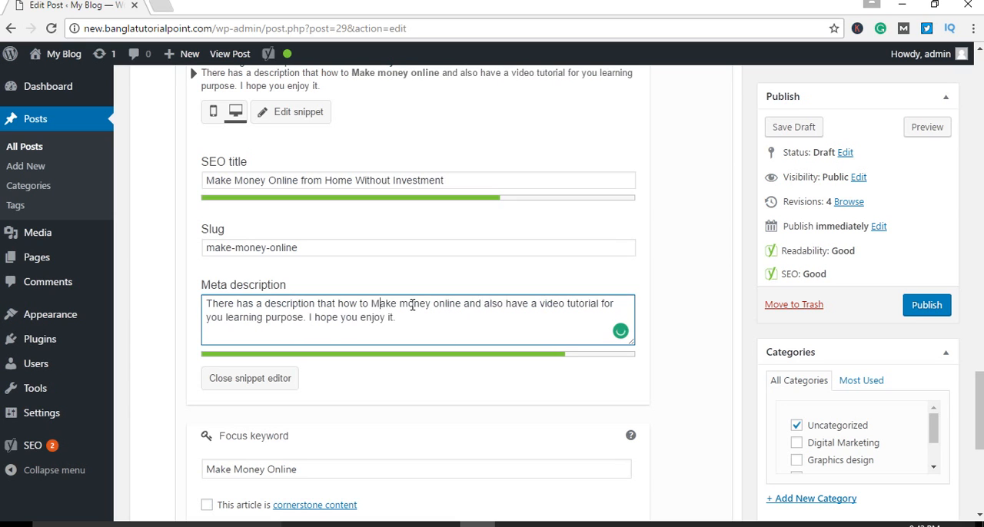
click(411, 305)
key(BackSpace)
text(M)
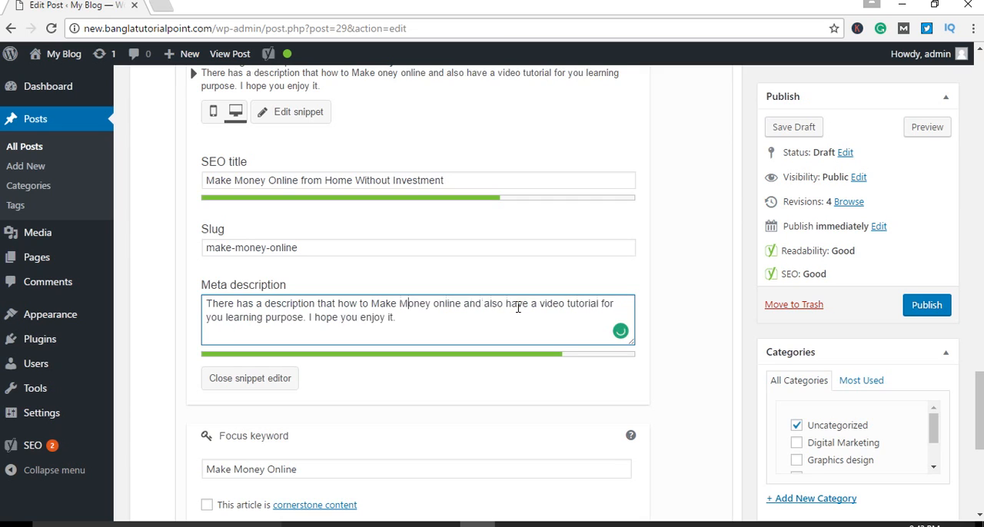
click(441, 305)
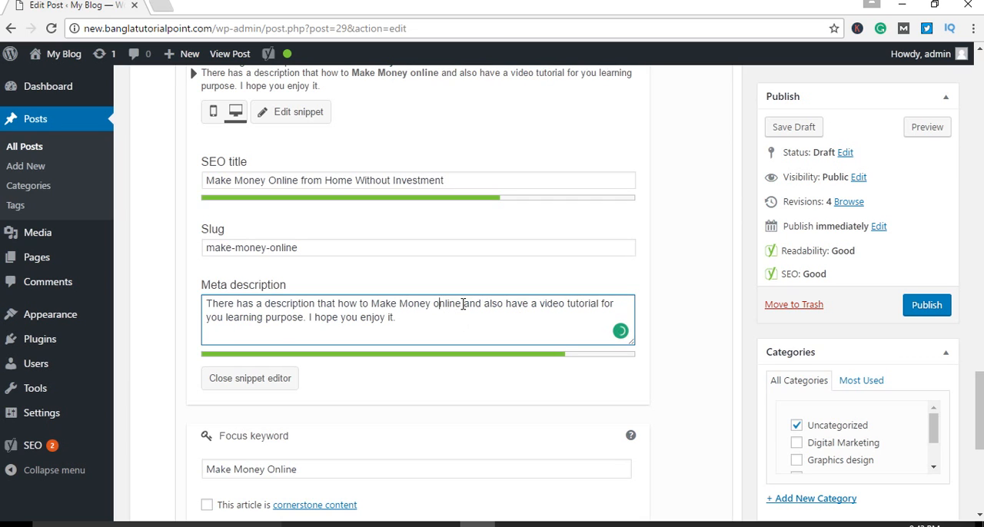
key(BackSpace)
text(O)
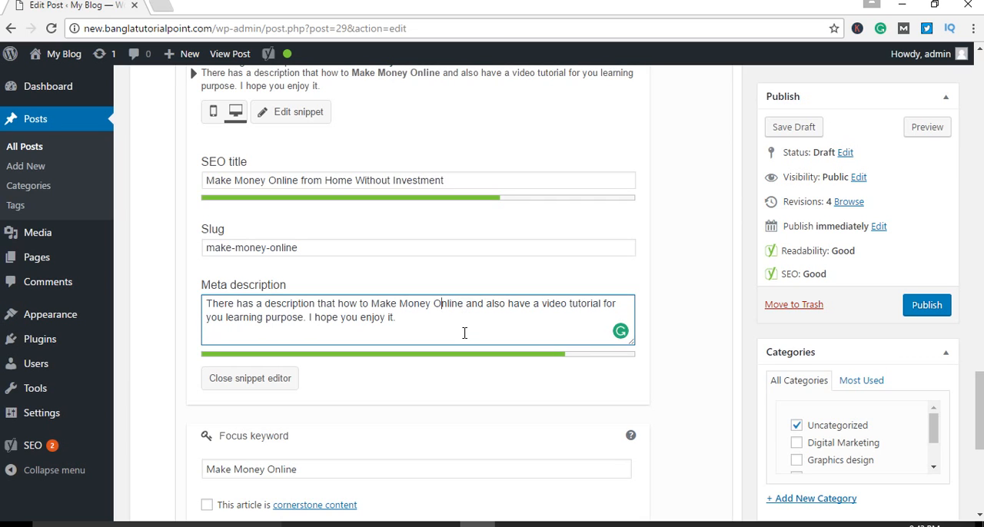
Step: Check the focus keyword field below the snippet editor and save the post as a draft
scroll(464, 333, down, 3)
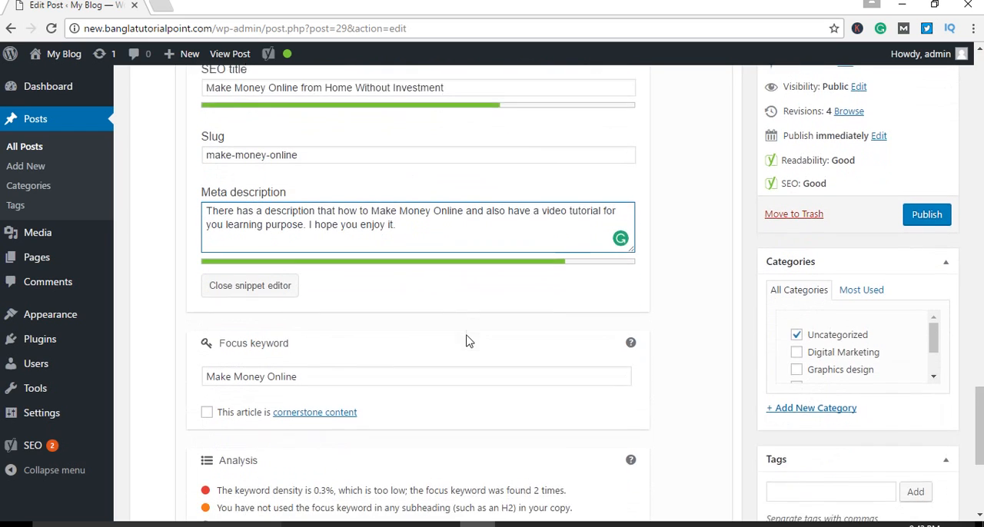
click(313, 322)
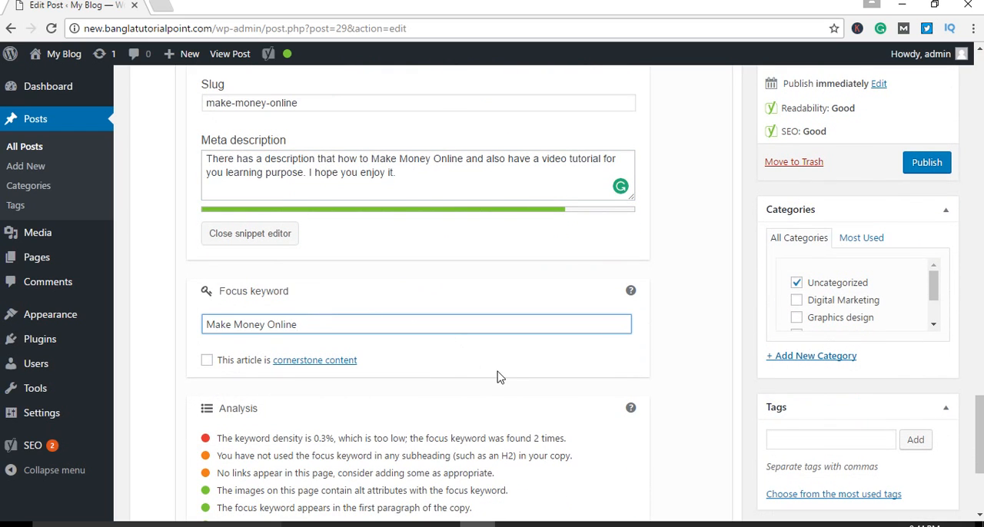
scroll(535, 391, up, 1)
scroll(536, 391, up, 7)
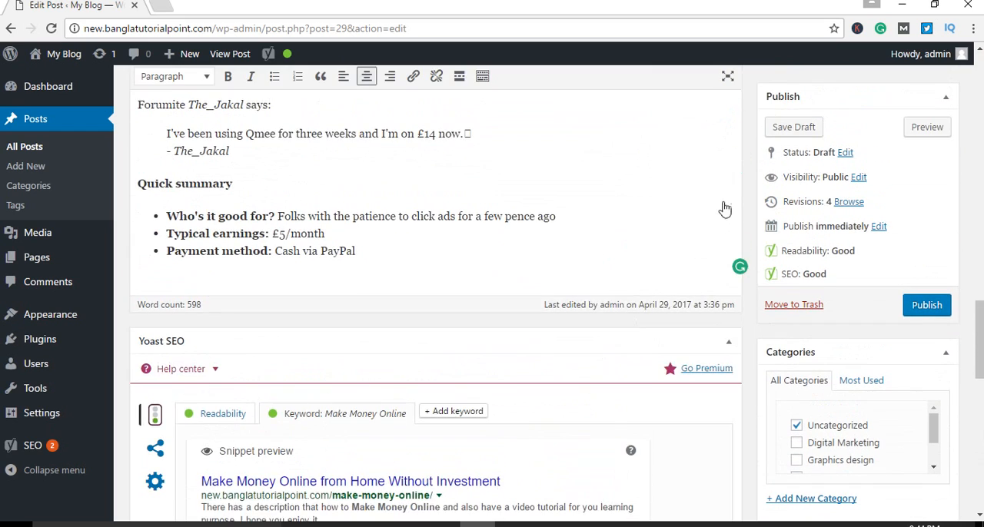
click(790, 129)
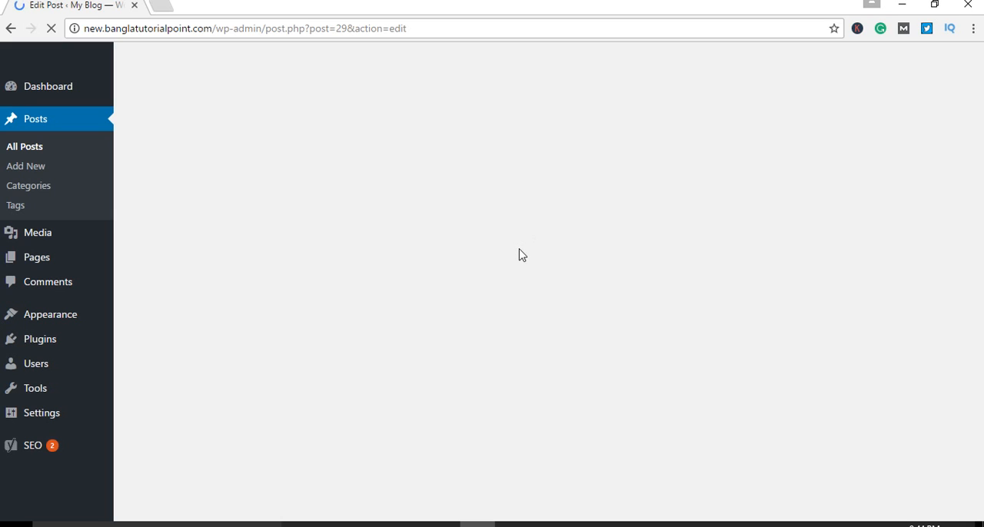
click(548, 525)
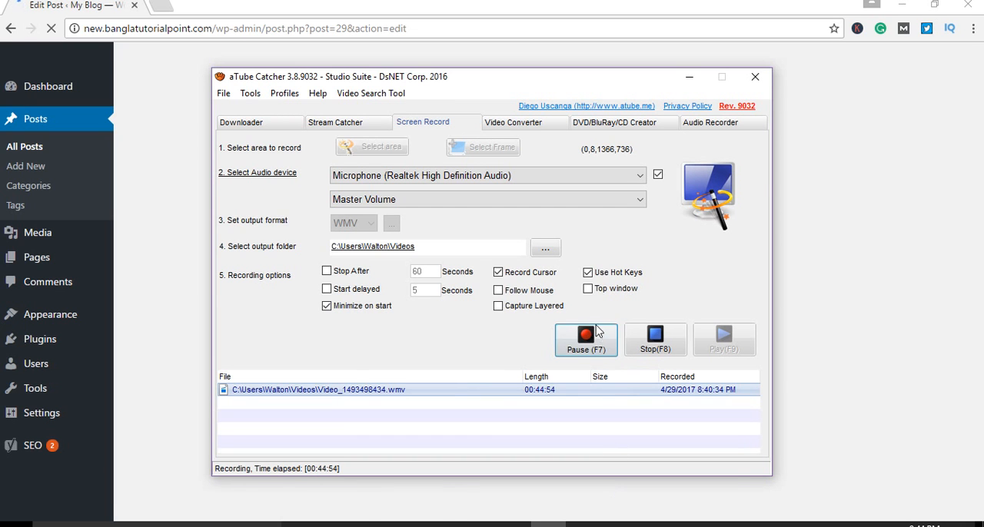
click(194, 336)
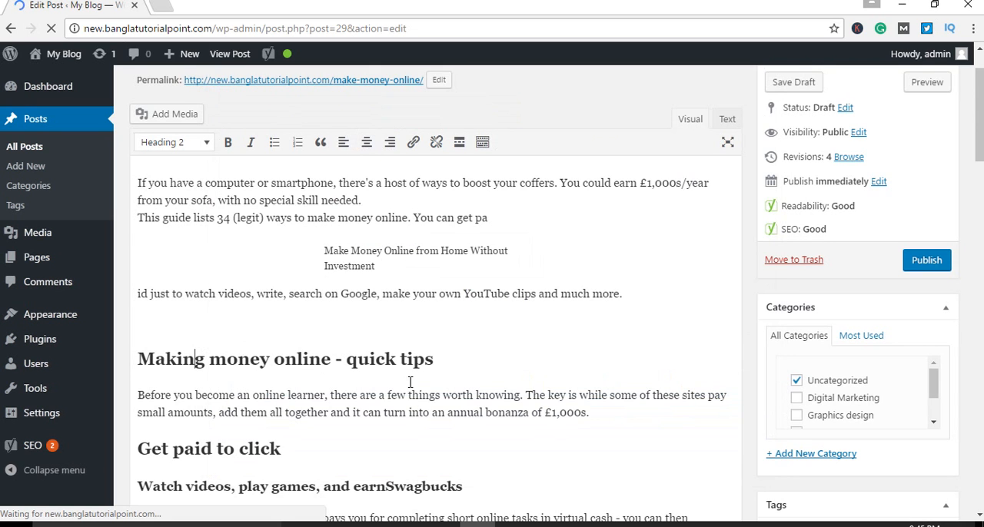
Step: Review the Yoast analysis remarks about links in the page and the focus keyword in subheadings
scroll(477, 384, down, 12)
scroll(477, 384, down, 15)
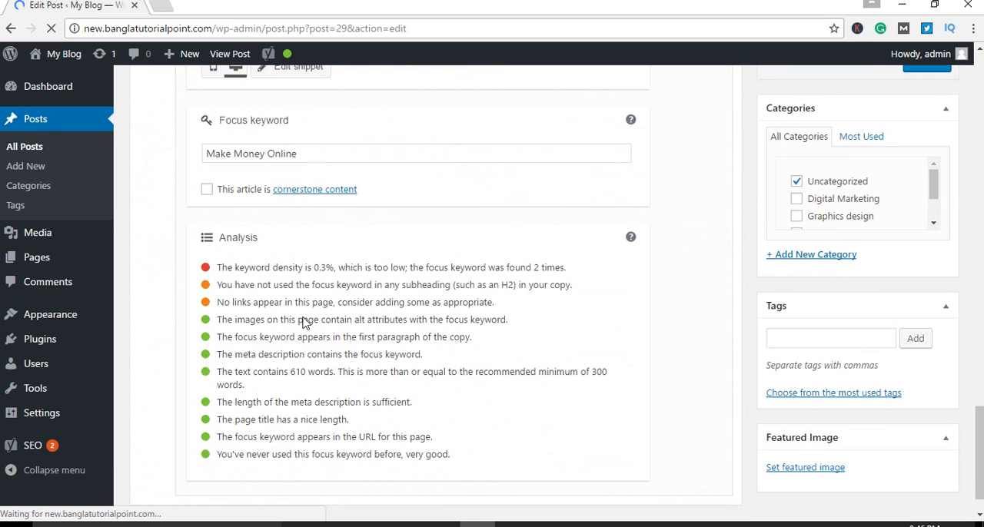
drag(219, 303, 442, 304)
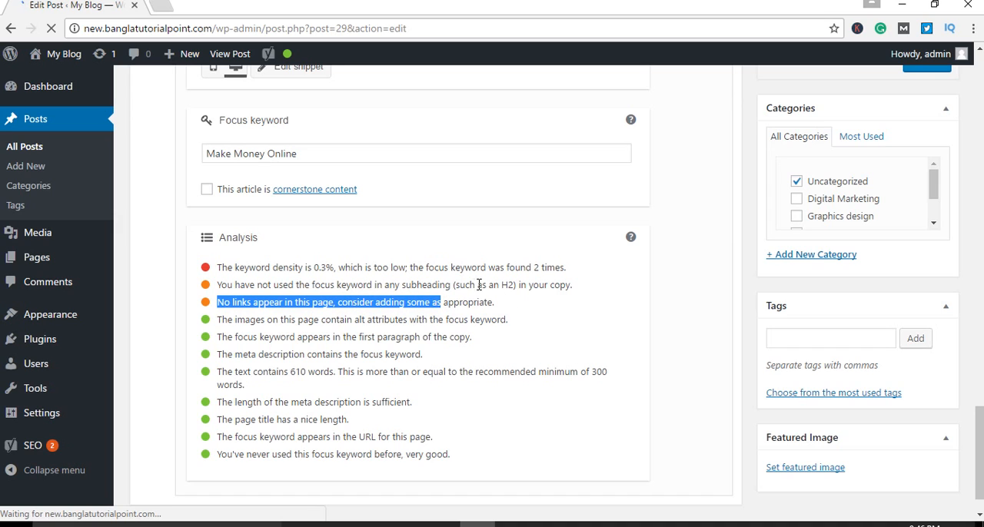
drag(518, 285, 296, 286)
click(375, 300)
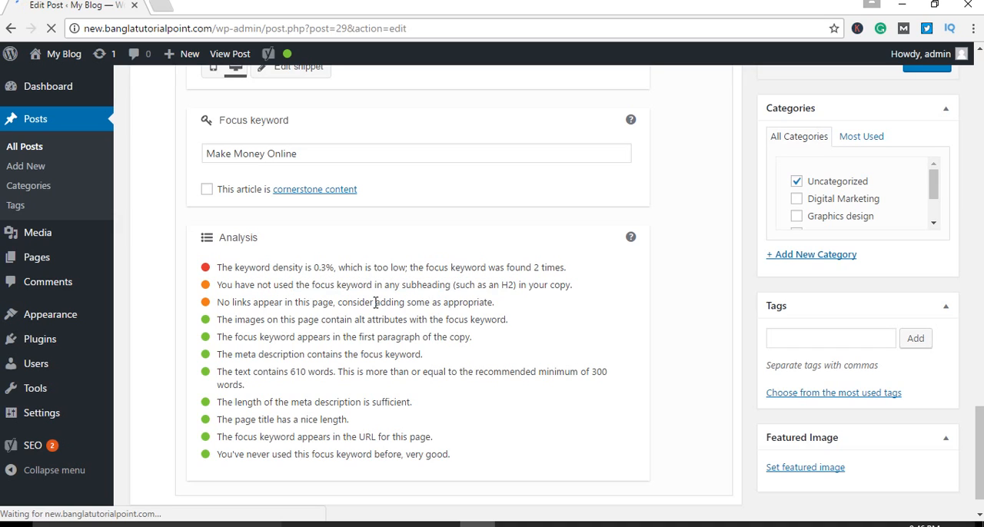
drag(517, 285, 439, 286)
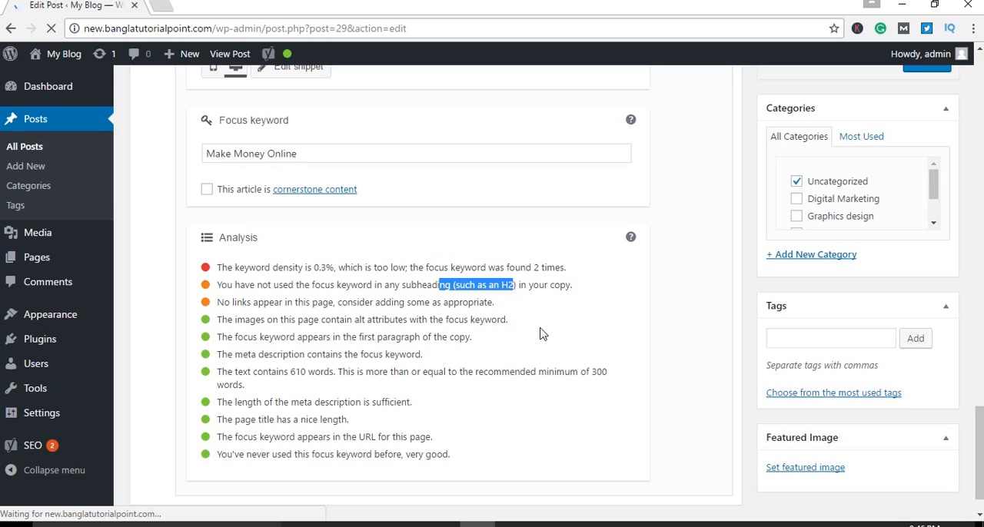
Step: Examine the post's title, opening paragraph and the Heading 2 line Making money online - quick tips
scroll(544, 343, up, 4)
scroll(549, 354, up, 15)
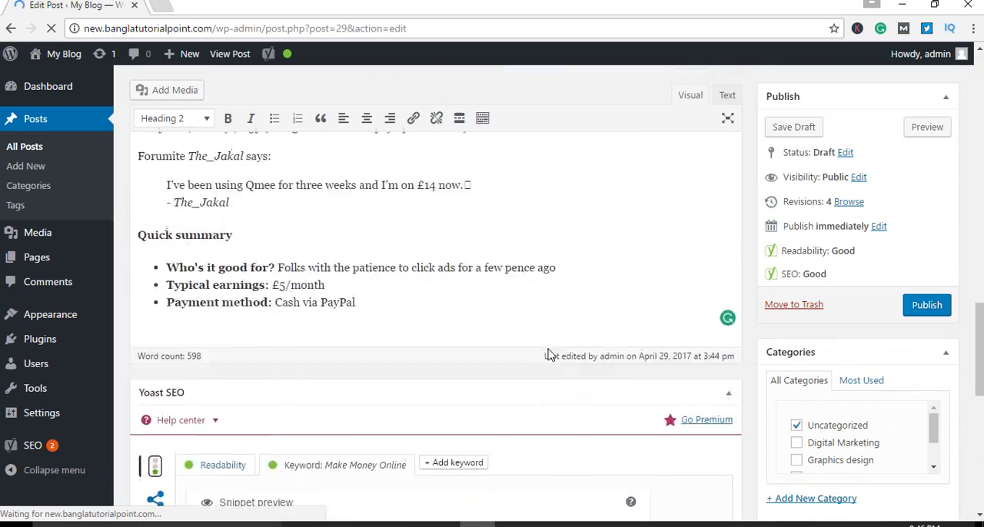
scroll(550, 347, up, 10)
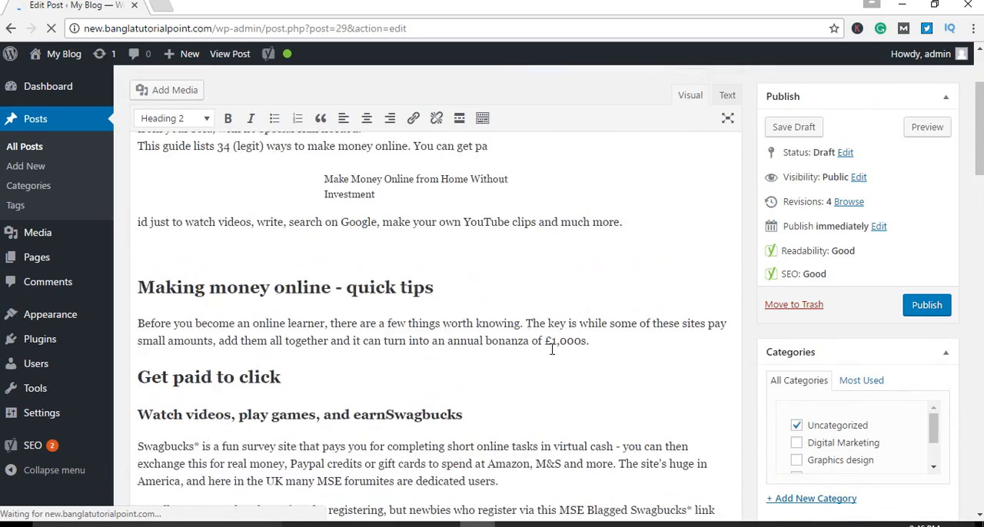
click(524, 131)
drag(524, 132, 112, 129)
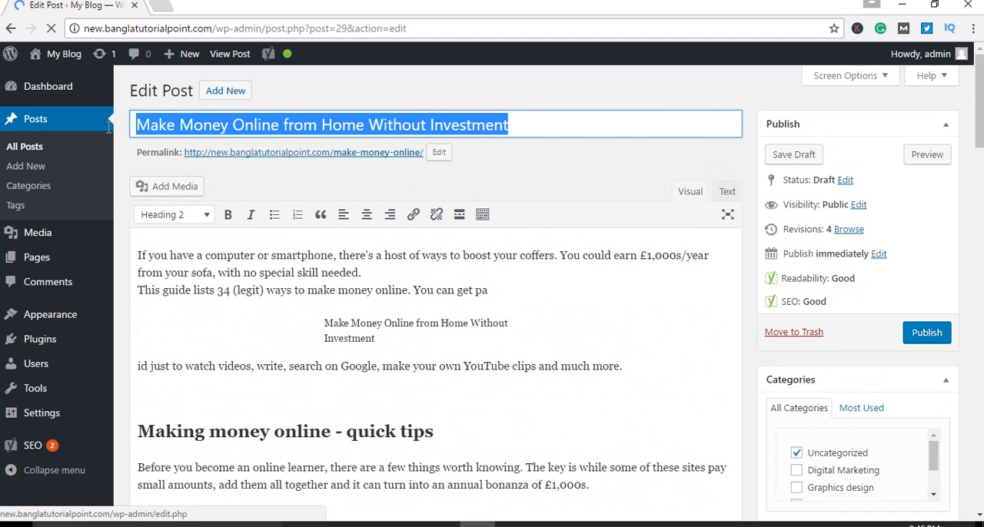
click(612, 379)
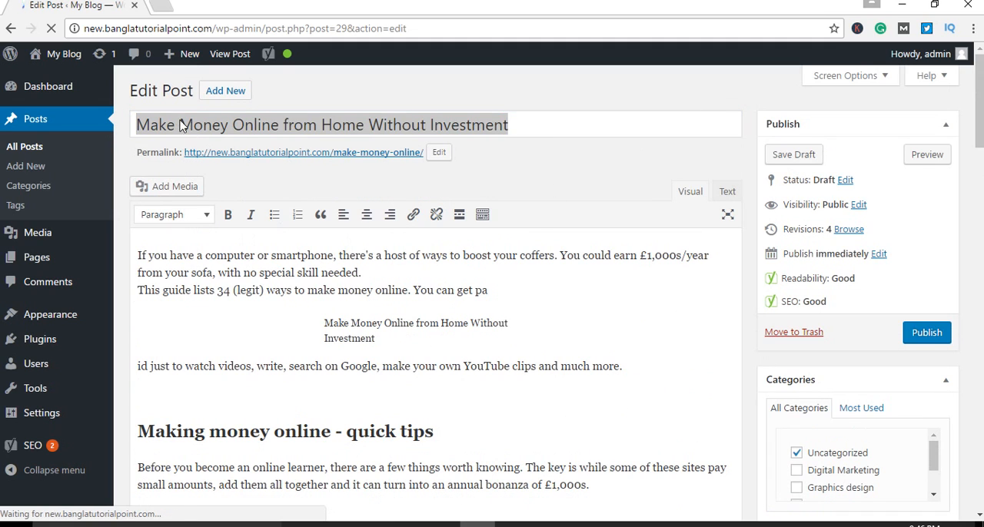
click(549, 132)
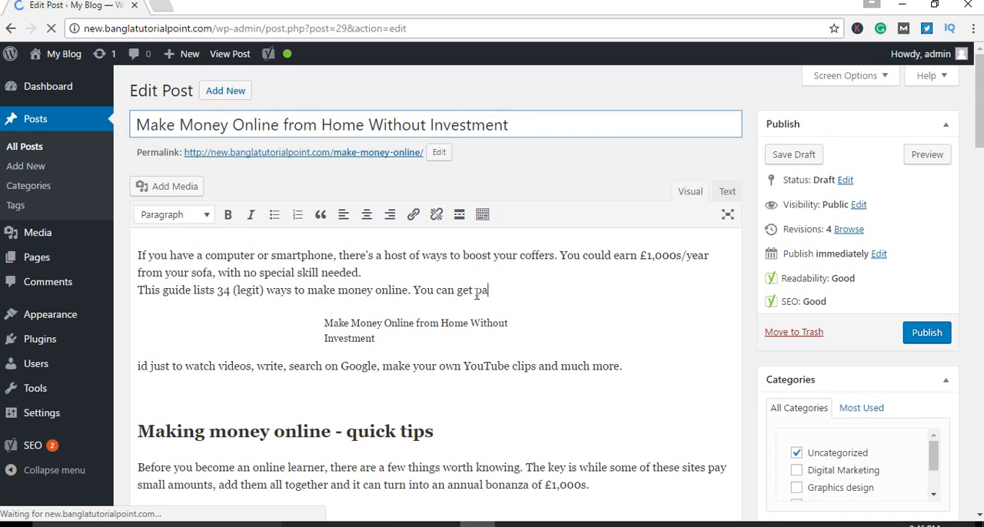
drag(488, 289, 132, 252)
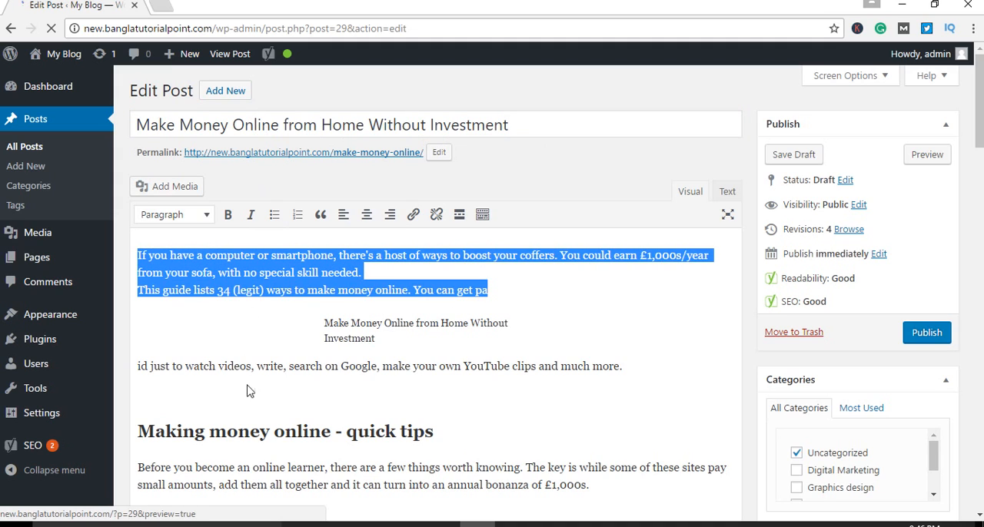
click(271, 434)
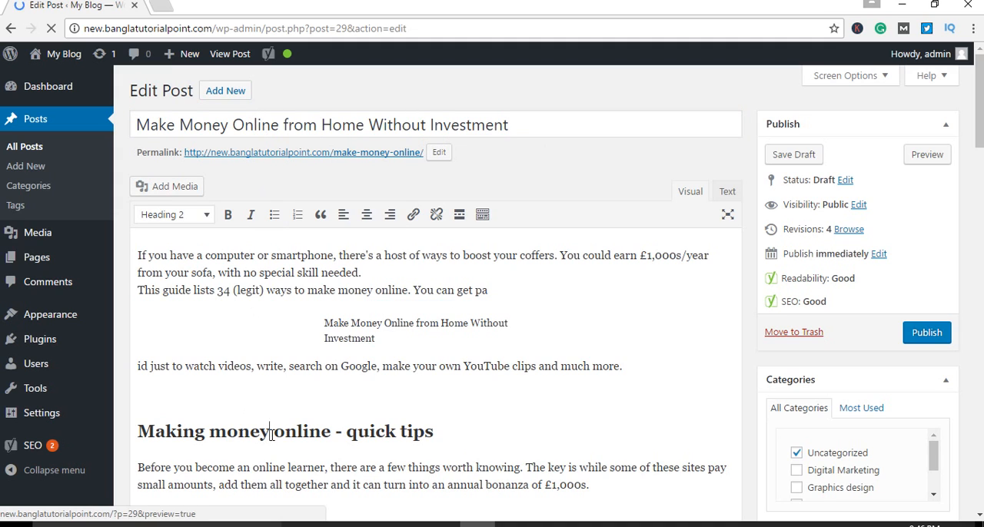
click(354, 369)
click(226, 431)
drag(434, 431, 146, 421)
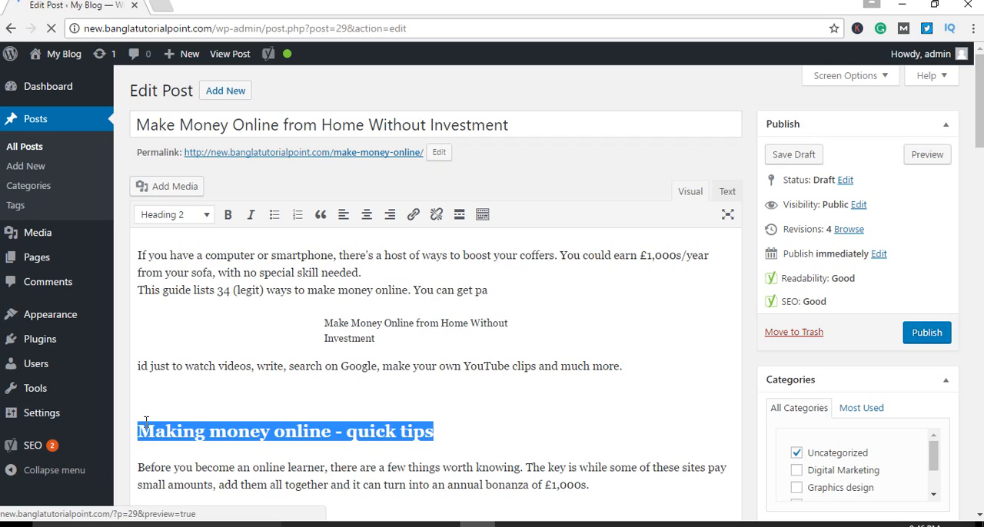
click(473, 421)
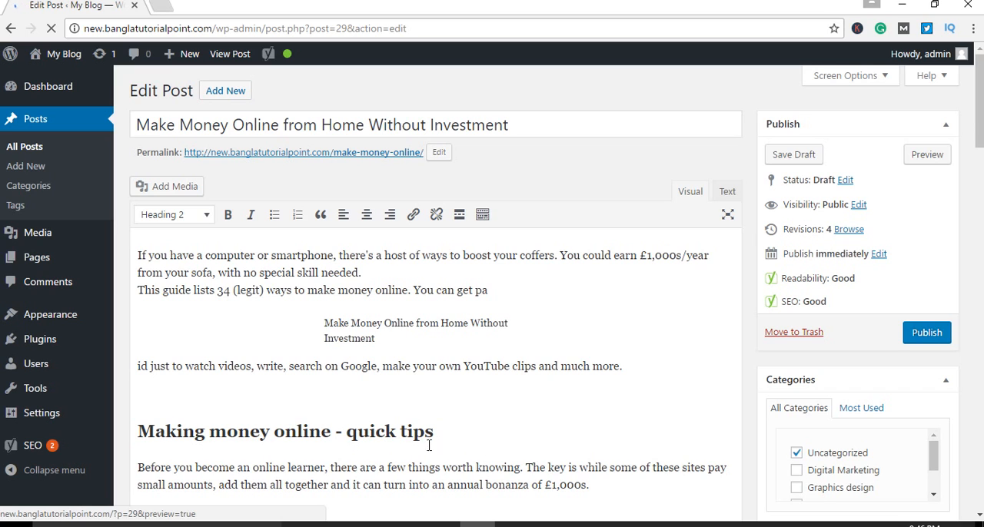
Step: Inspect the h2 tags around Making money online - quick tips in the post's HTML source, and return to the visual view
click(729, 193)
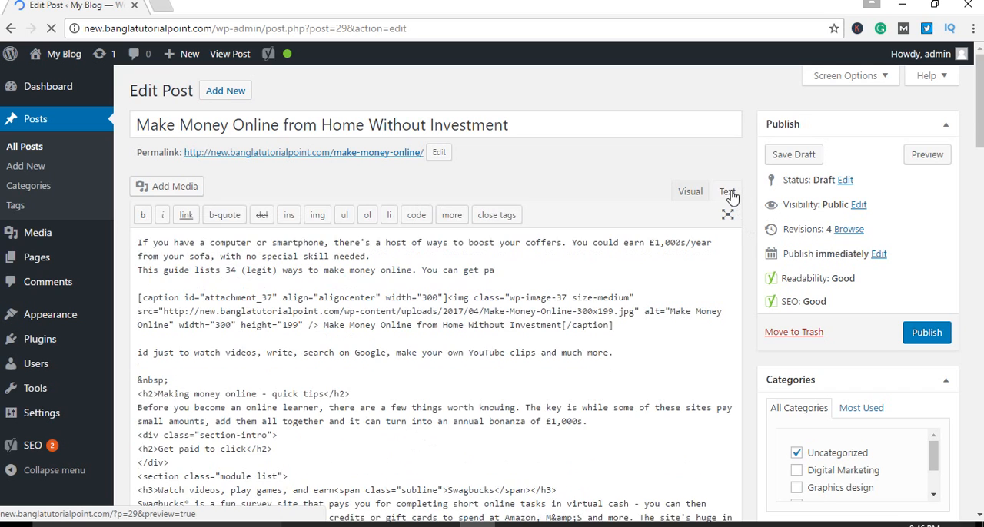
click(690, 191)
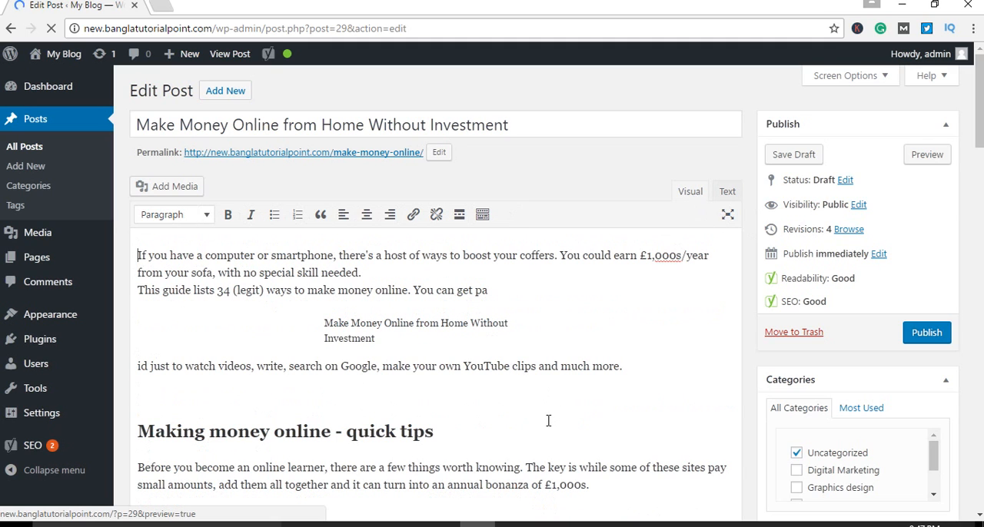
click(727, 192)
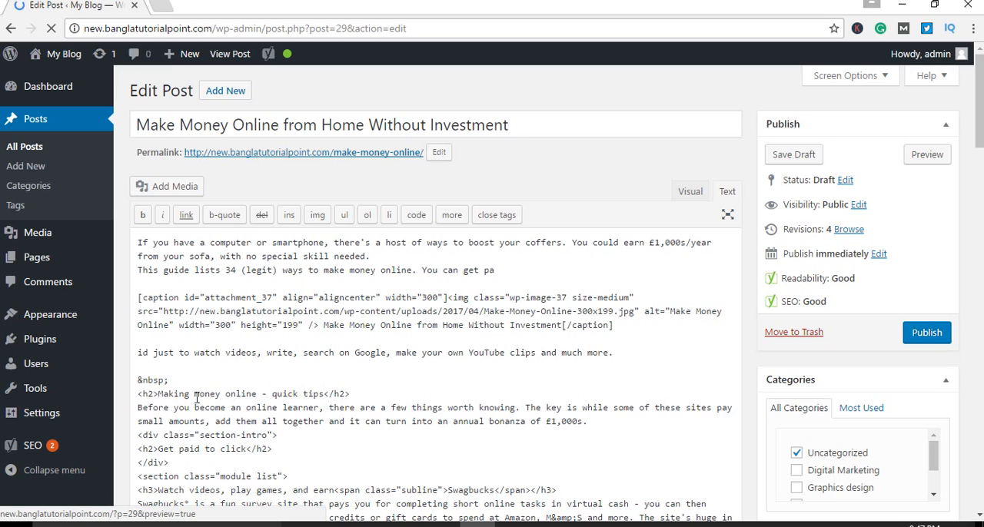
drag(156, 395, 137, 394)
click(352, 398)
drag(158, 395, 139, 395)
drag(351, 395, 158, 394)
click(346, 395)
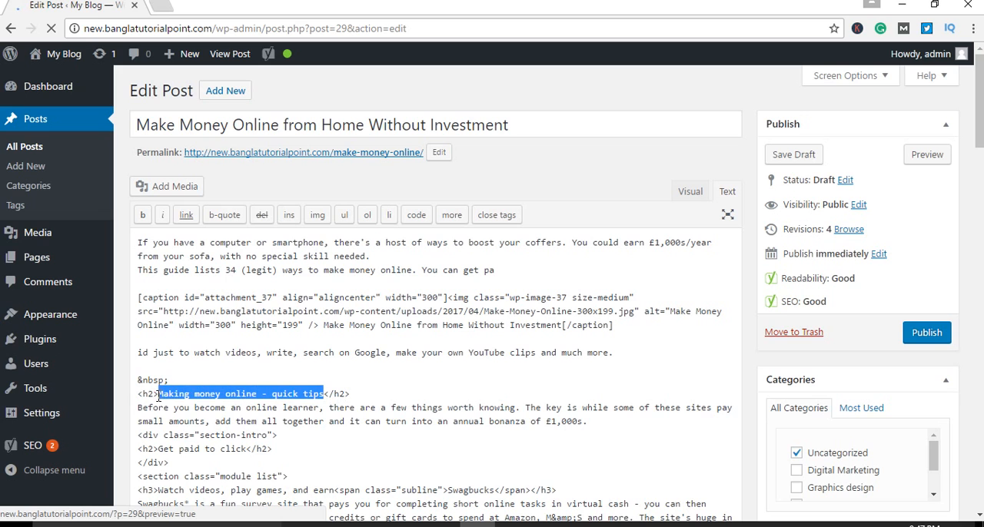
click(695, 199)
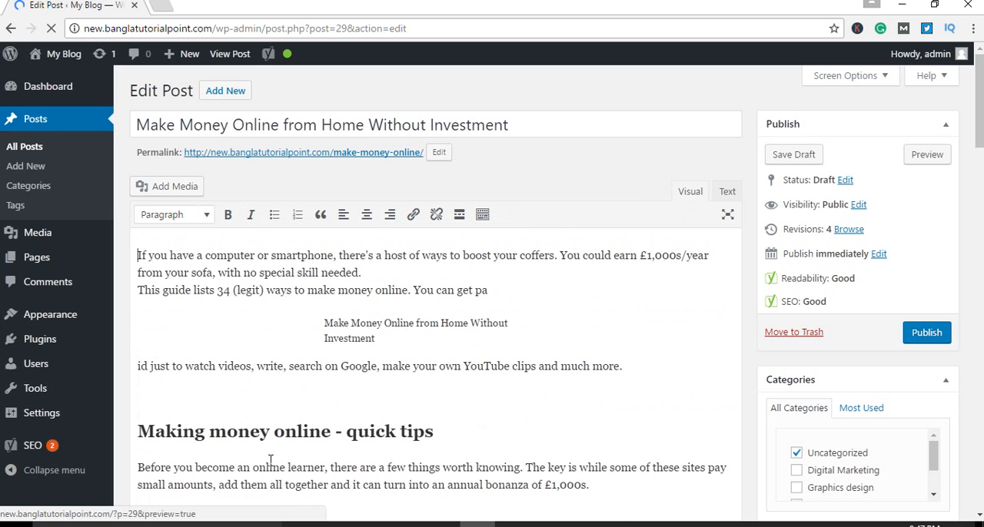
Step: Check the heading levels of Get paid to click, Online survey sites and Get paid to GoogleQmee down the post
scroll(432, 438, down, 6)
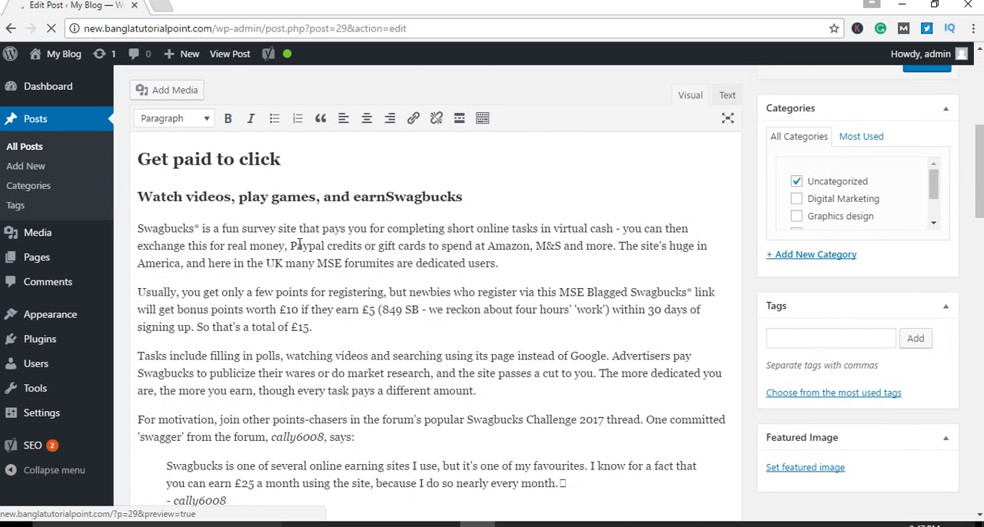
click(261, 159)
scroll(369, 296, down, 8)
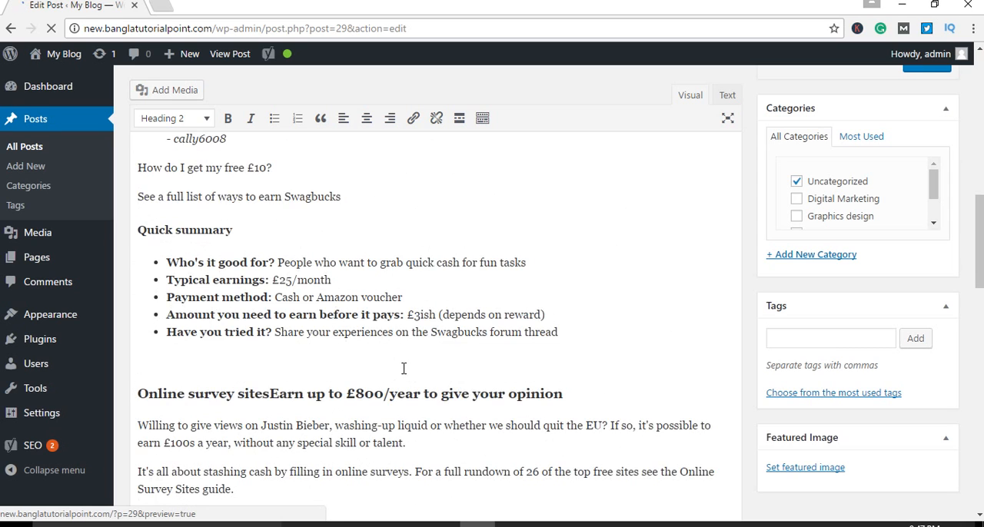
click(391, 254)
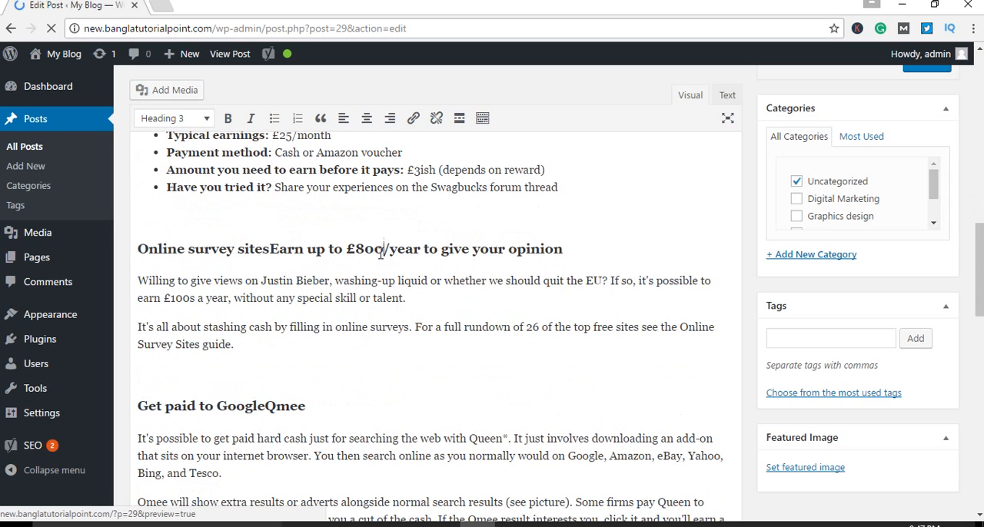
scroll(382, 410, down, 10)
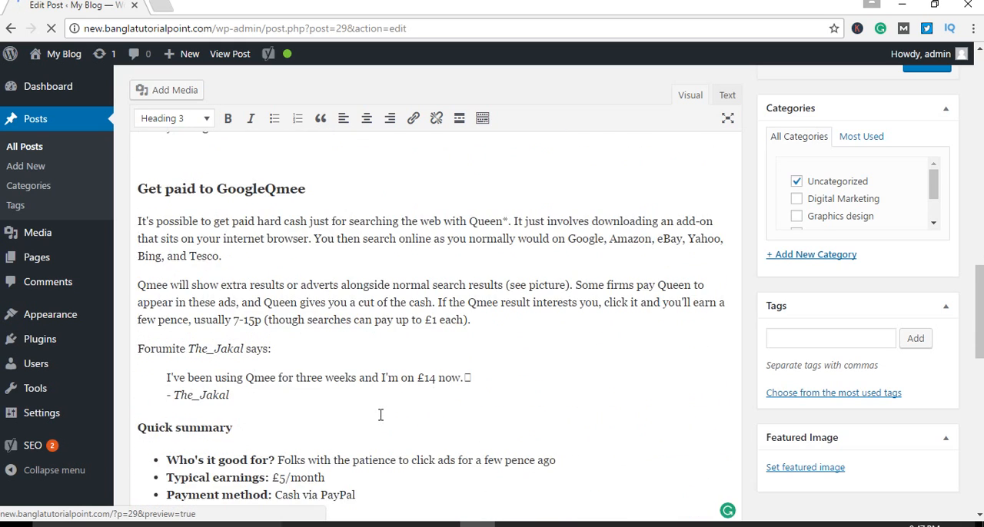
scroll(440, 229, up, 4)
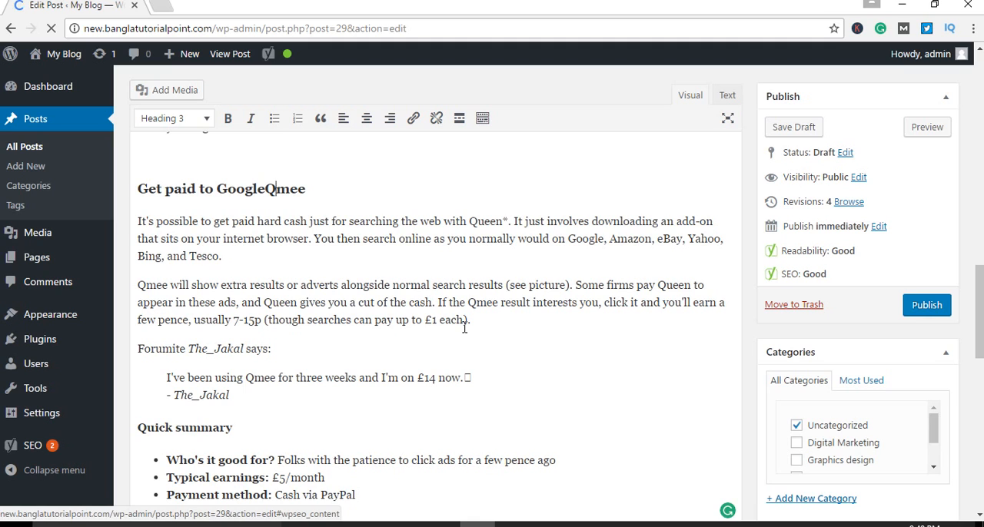
Step: Recheck the post's subheadings from Quick summary back up to Making money online - quick tips
scroll(503, 356, down, 3)
scroll(503, 356, up, 3)
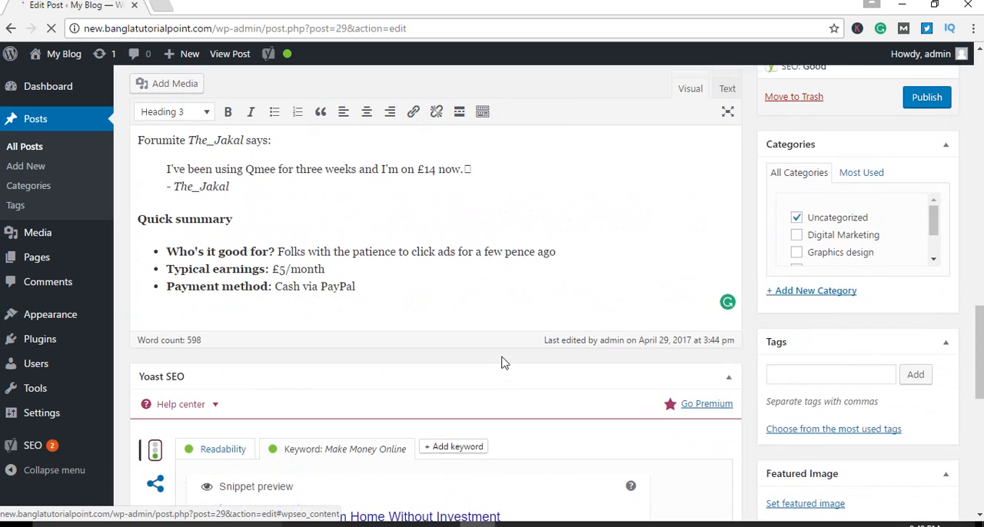
scroll(503, 362, up, 2)
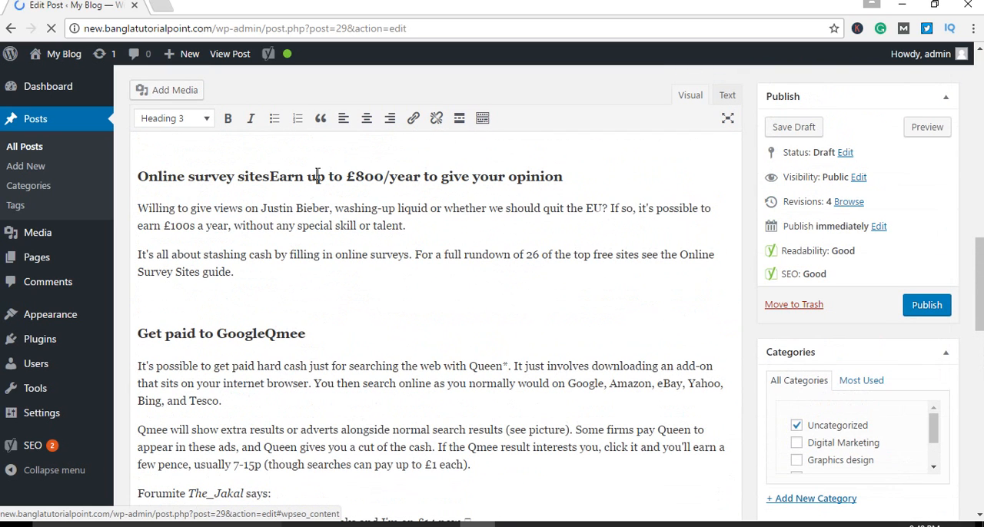
scroll(352, 219, up, 1)
scroll(279, 310, up, 3)
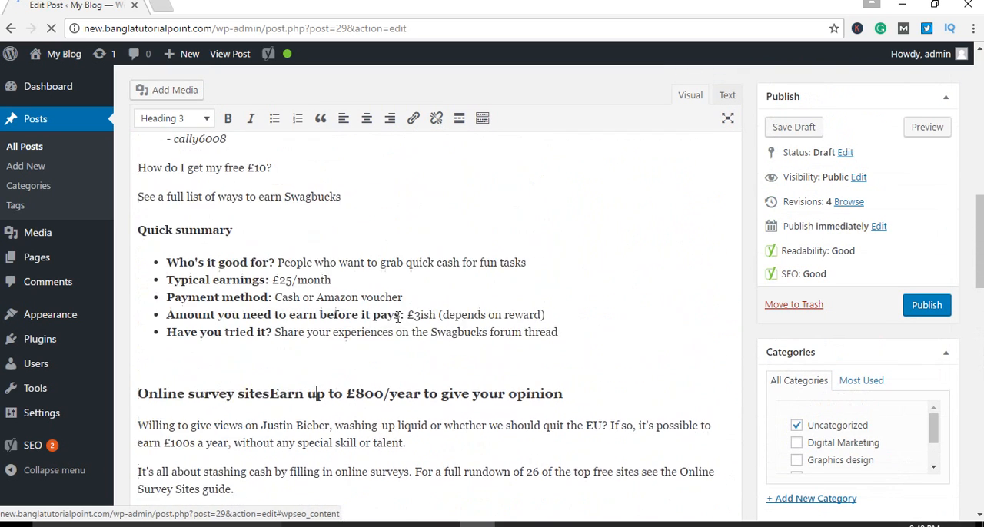
scroll(280, 310, up, 8)
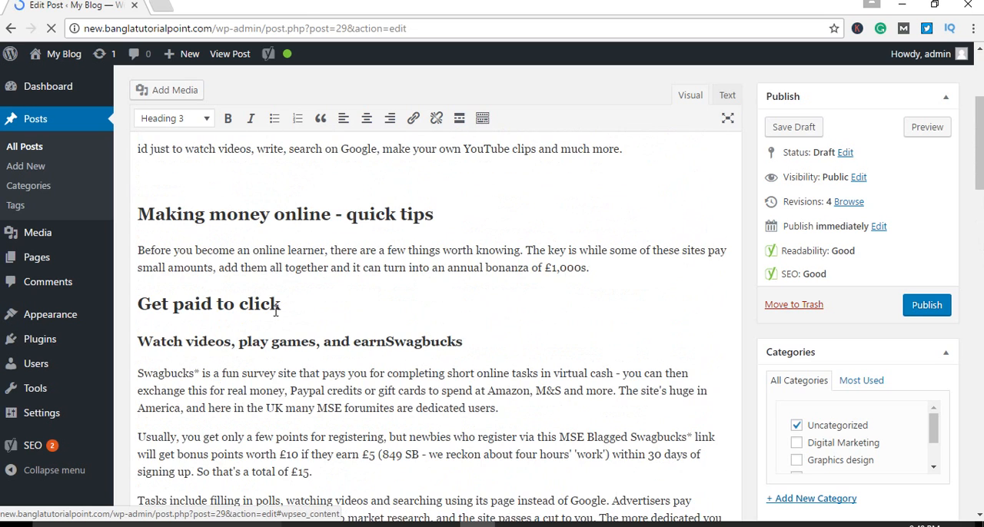
click(275, 221)
scroll(271, 252, up, 1)
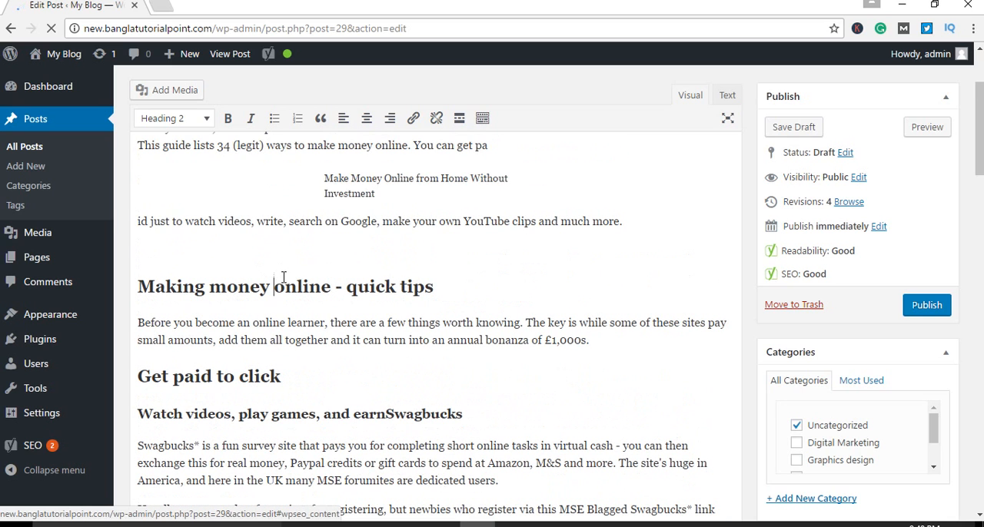
scroll(230, 300, up, 2)
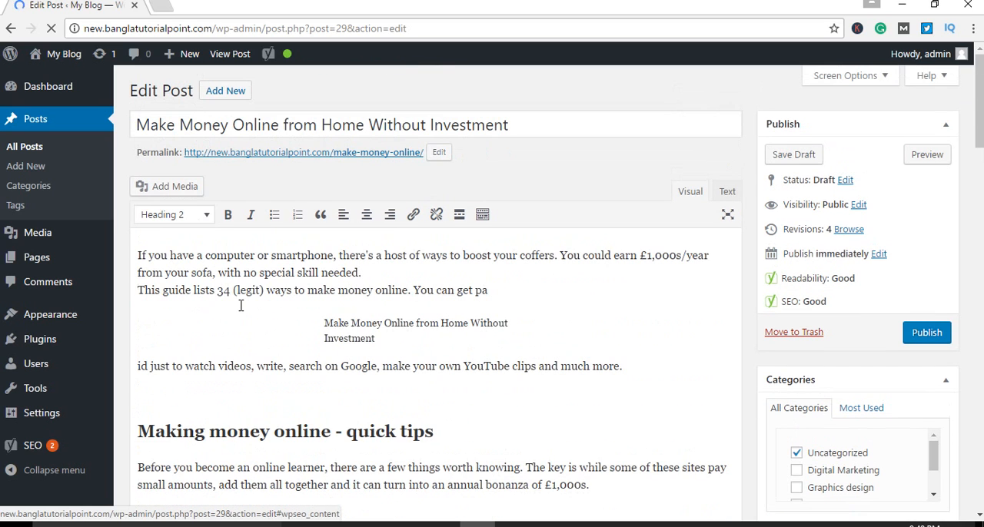
Step: Replace Making money online in the quick tips heading with the keyword Make Money Online copied from the post title
scroll(279, 295, down, 1)
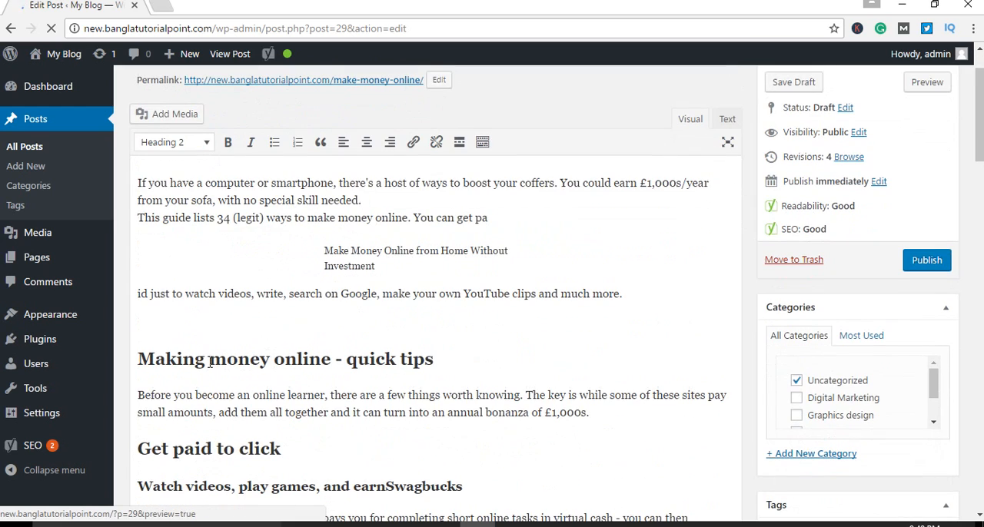
scroll(206, 362, up, 1)
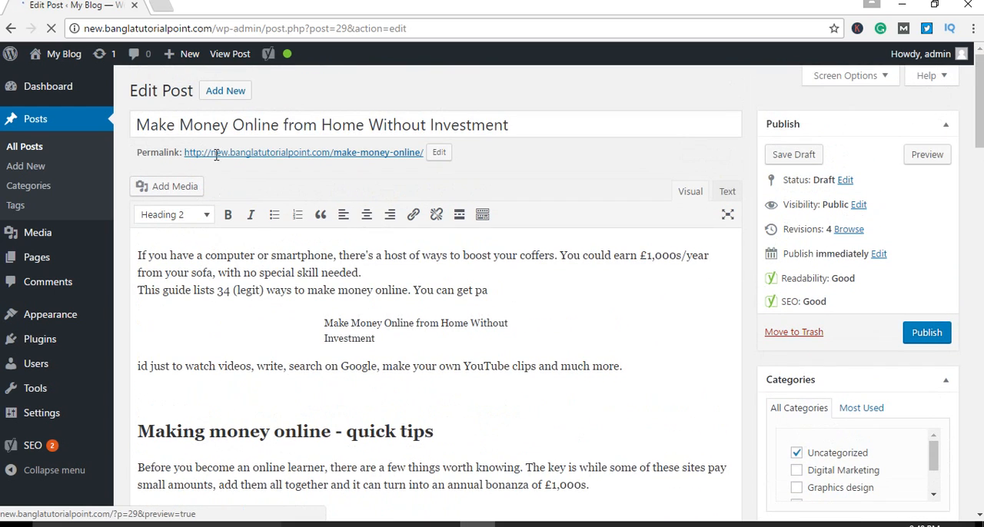
drag(280, 126, 122, 124)
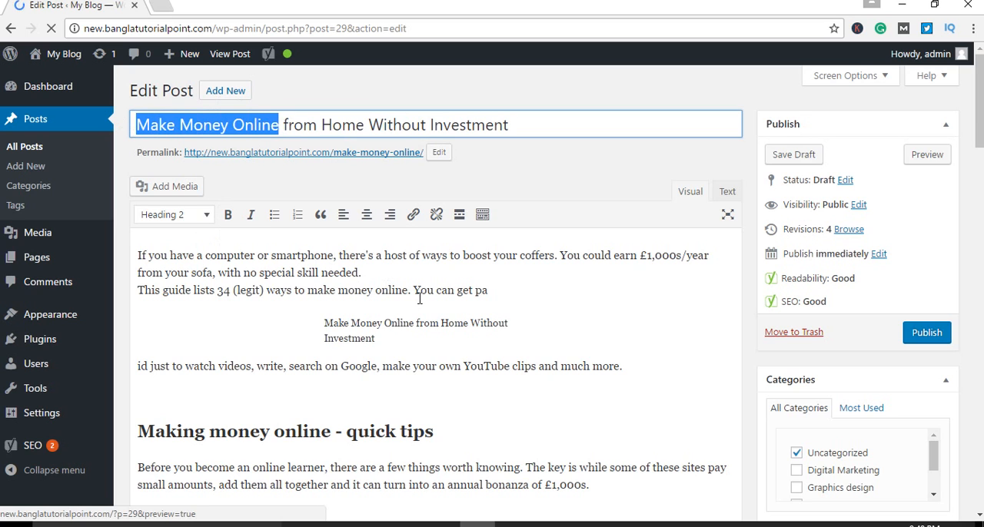
scroll(512, 411, down, 1)
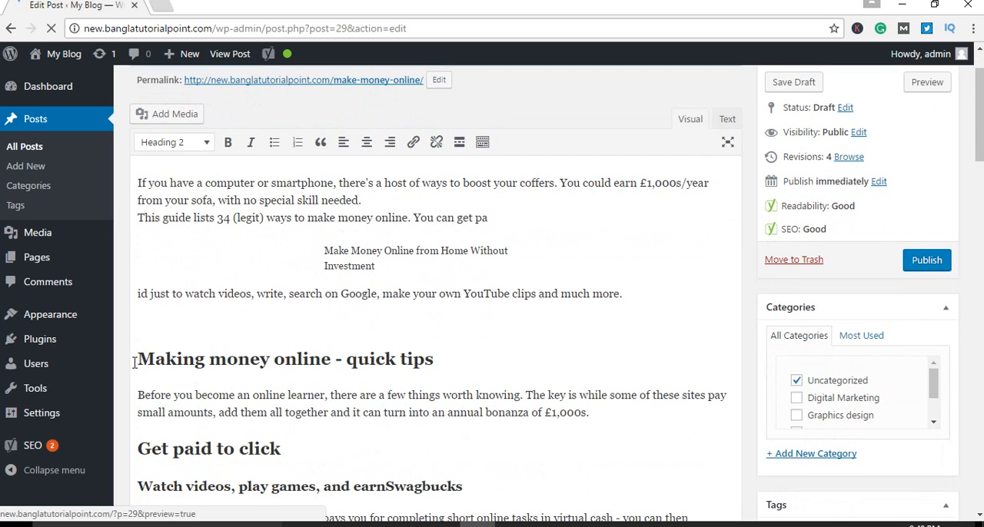
drag(136, 357, 334, 370)
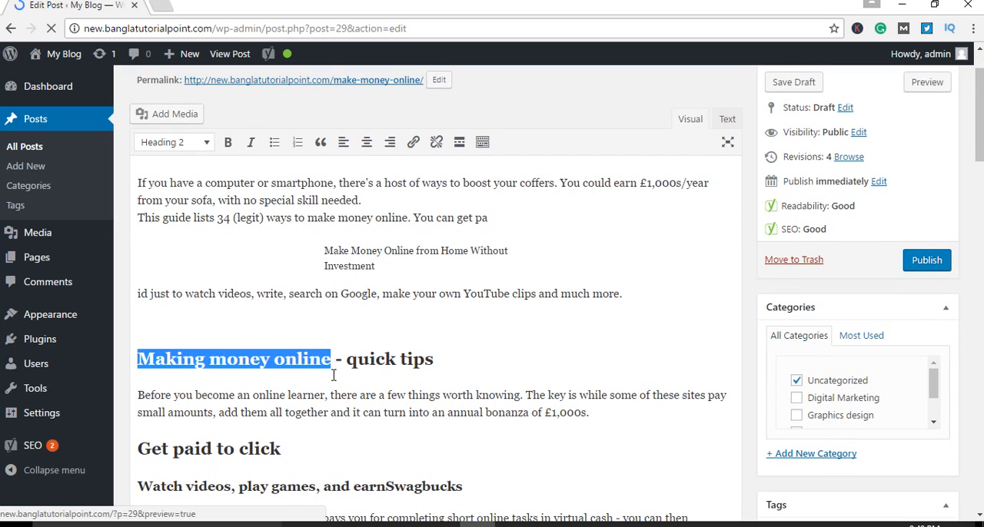
key(BackSpace)
click(328, 396)
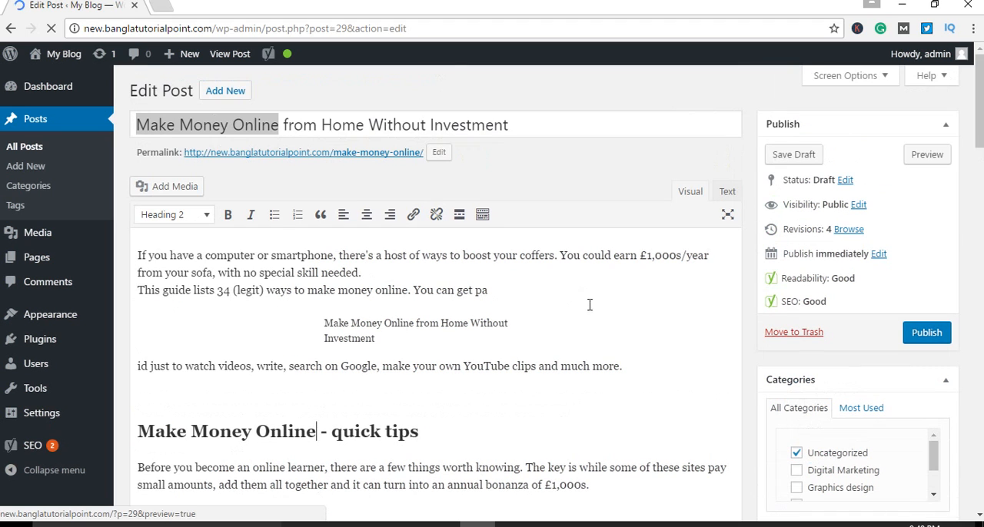
right_click(229, 124)
click(265, 151)
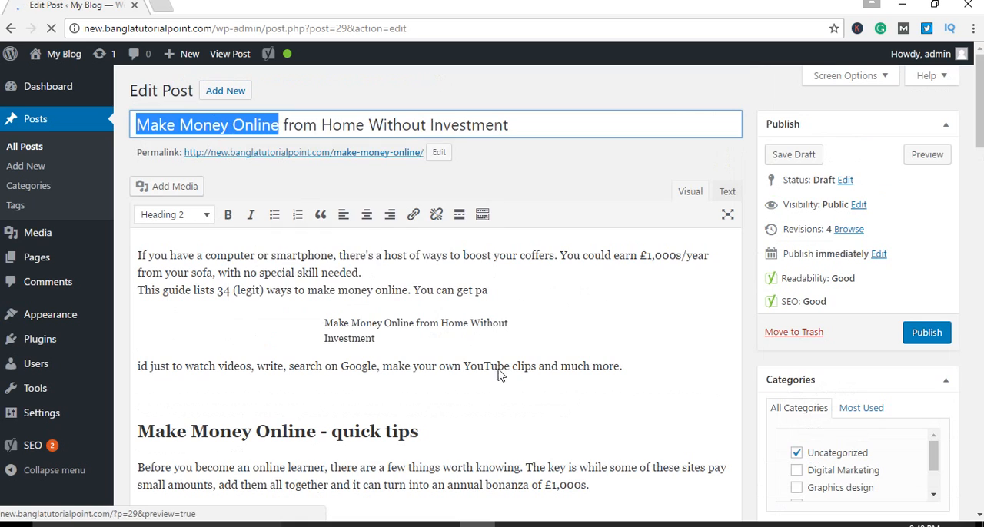
Step: Inspect the keyword wording in the Make Money Online quick tips heading
scroll(497, 369, down, 4)
scroll(357, 311, up, 2)
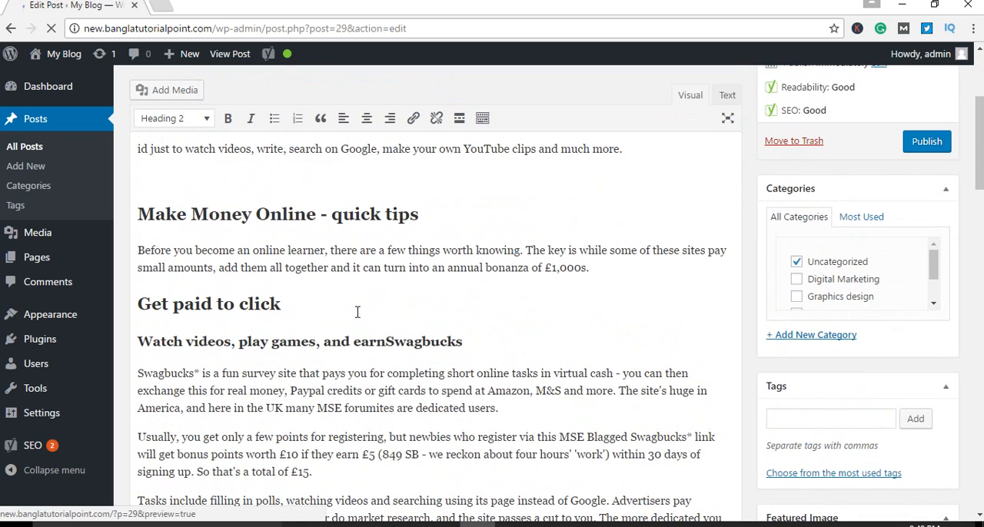
click(222, 250)
drag(318, 214, 191, 215)
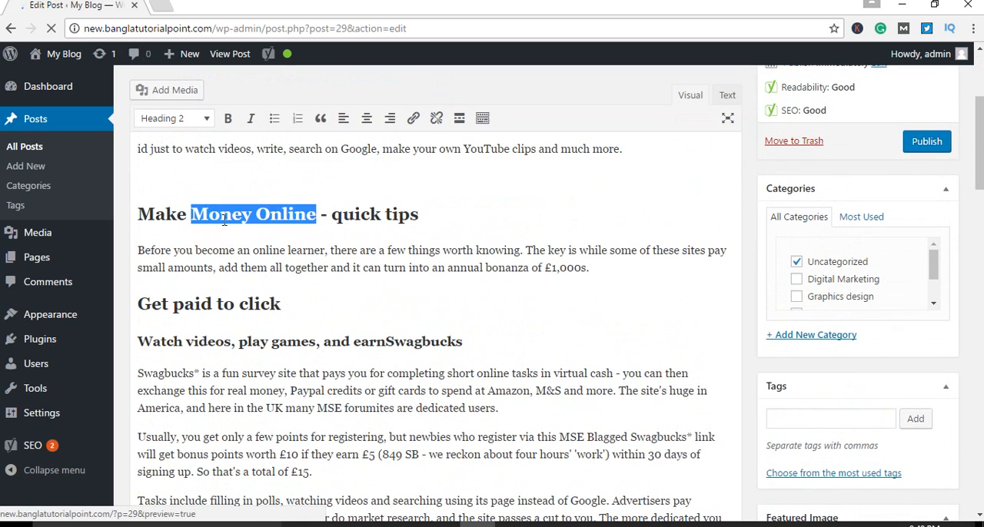
click(572, 226)
scroll(612, 238, up, 4)
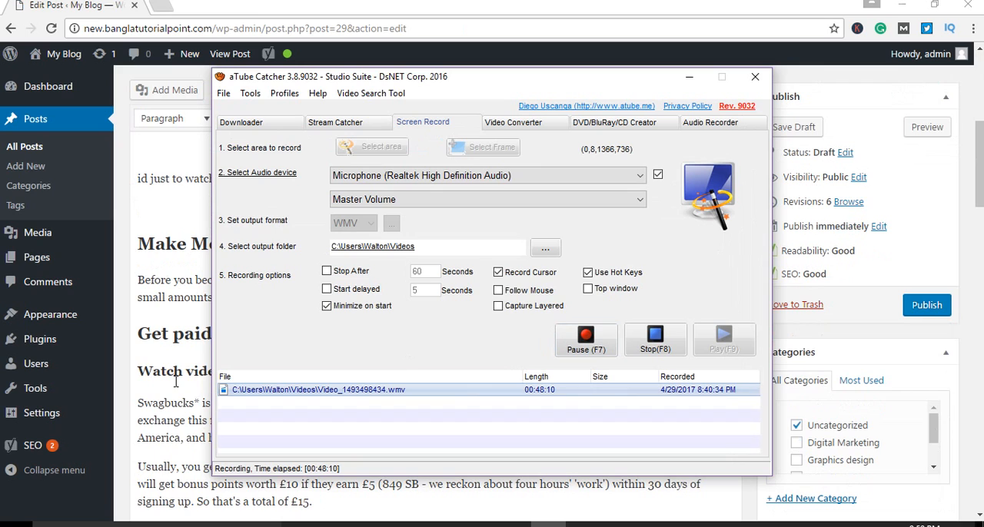
Step: Check the Watch videos heading, and review the Yoast snippet preview, focus keyword and full analysis list
click(144, 375)
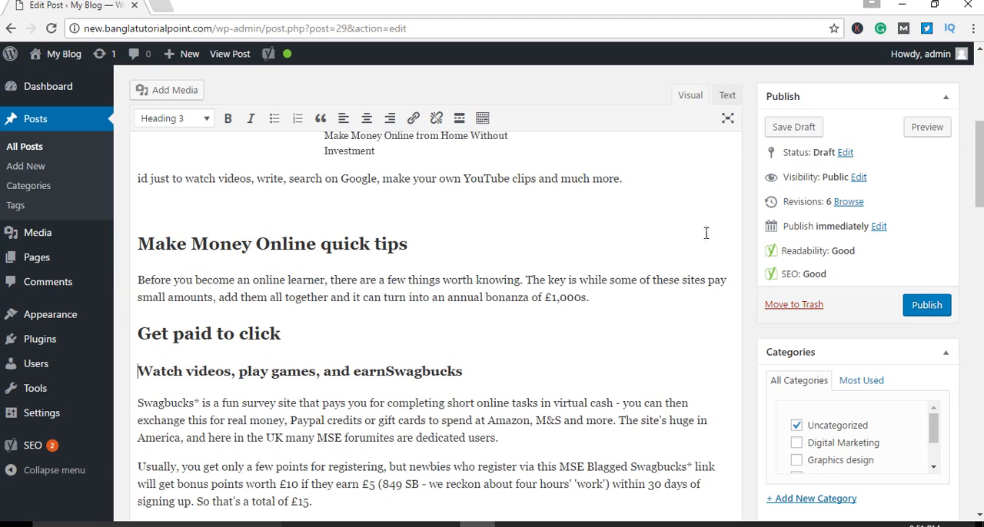
scroll(653, 315, down, 15)
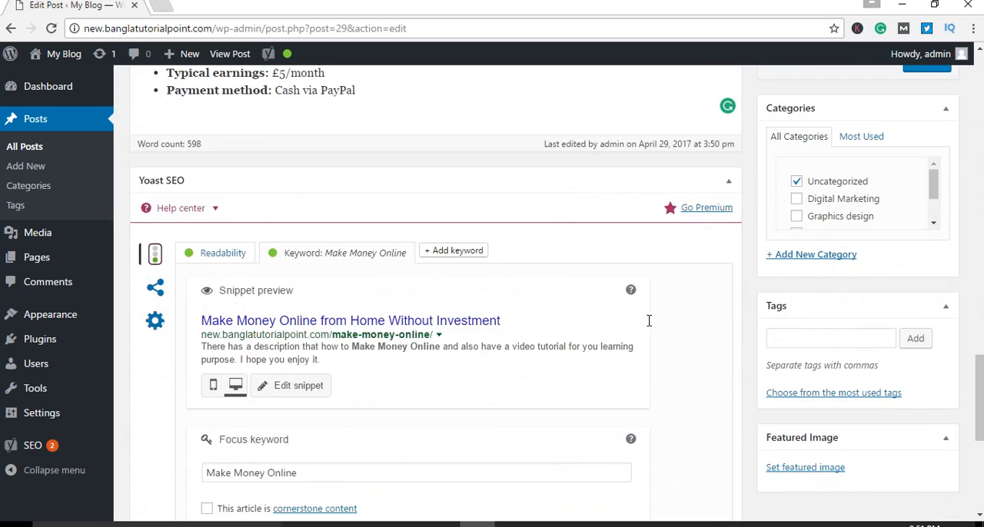
scroll(647, 323, down, 5)
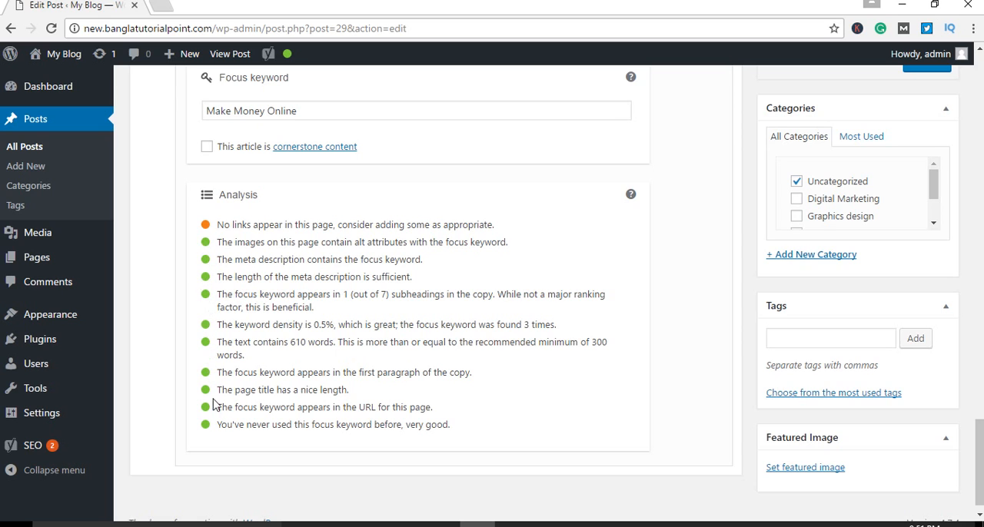
scroll(394, 405, up, 1)
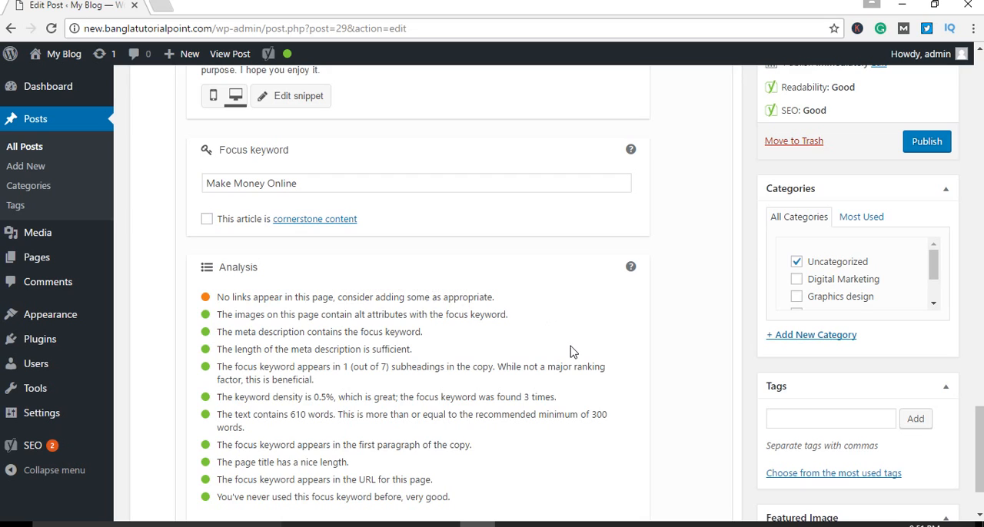
Step: Look through the post's introduction, captioned image, Make Money Online quick tips section and the paragraphs below it
scroll(572, 352, up, 2)
scroll(573, 352, up, 10)
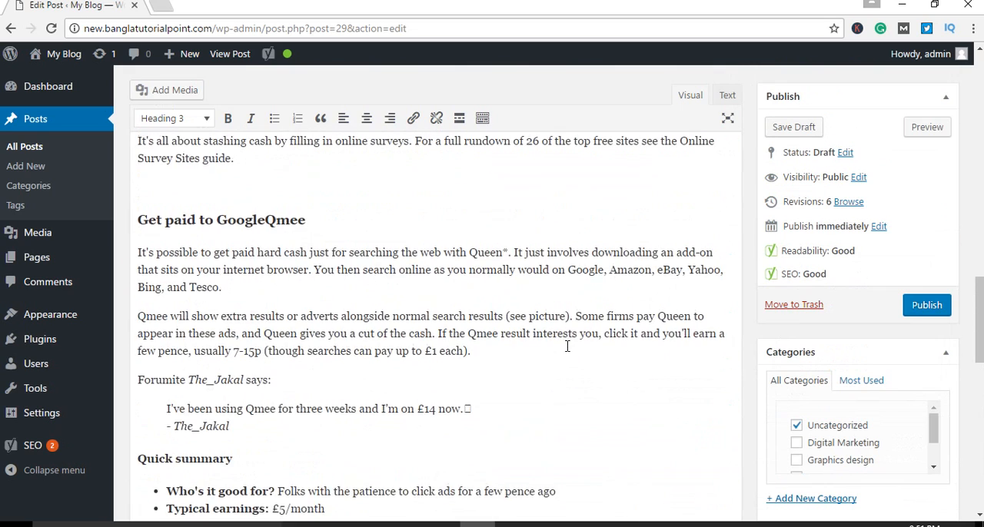
scroll(566, 347, up, 5)
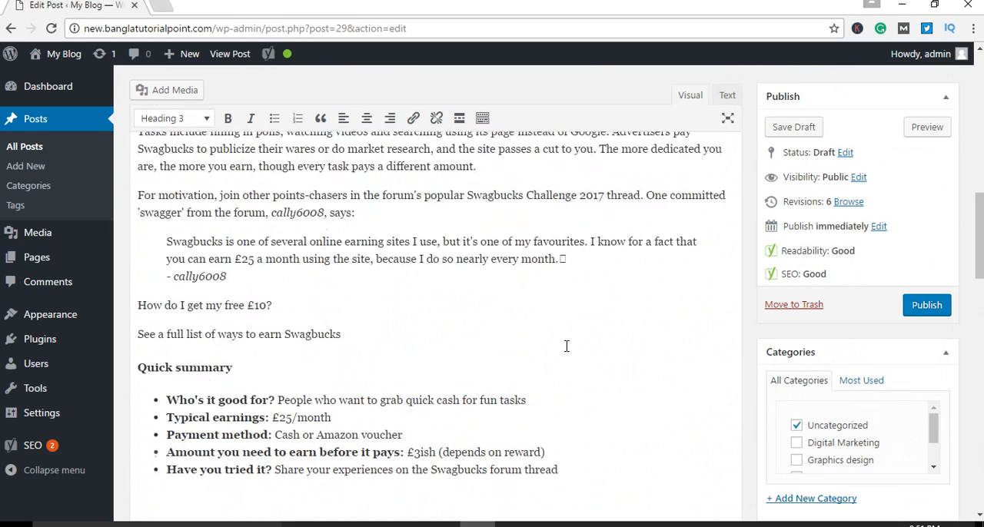
scroll(567, 347, up, 8)
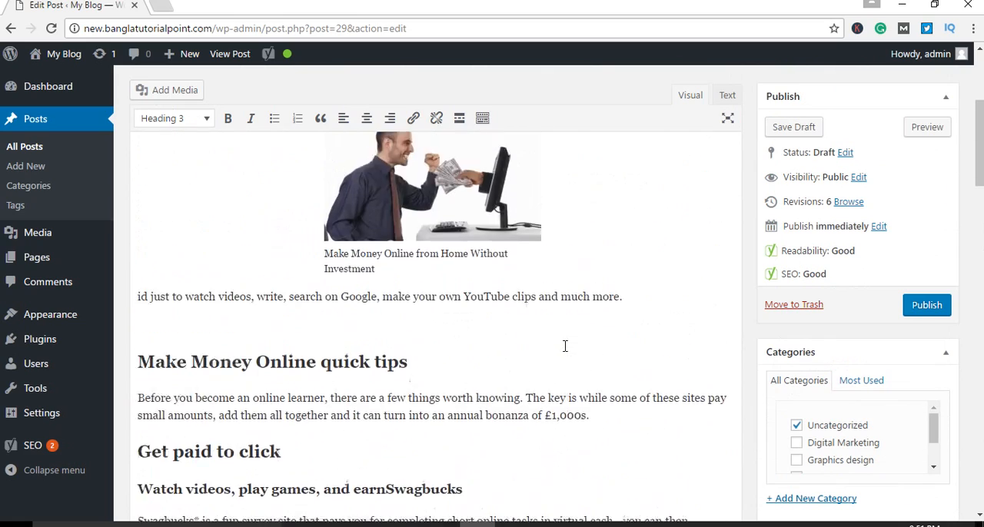
scroll(572, 347, down, 1)
scroll(599, 352, up, 3)
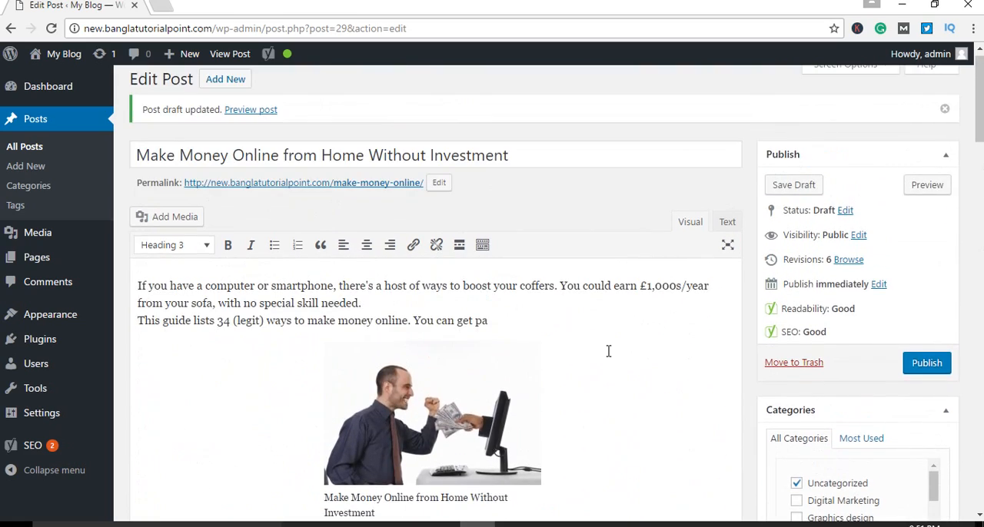
scroll(609, 351, down, 3)
scroll(600, 323, down, 4)
scroll(658, 345, up, 6)
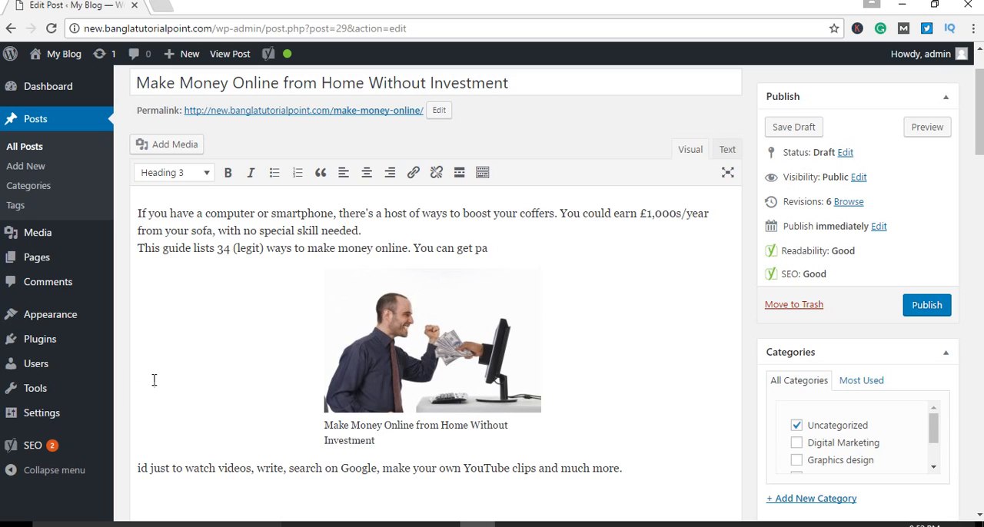
scroll(154, 380, down, 3)
scroll(404, 371, down, 2)
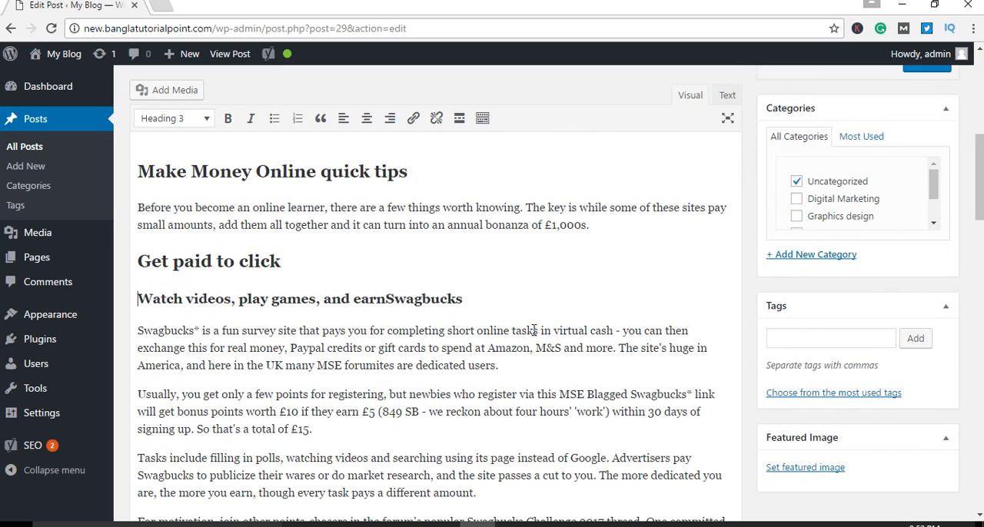
scroll(536, 331, up, 4)
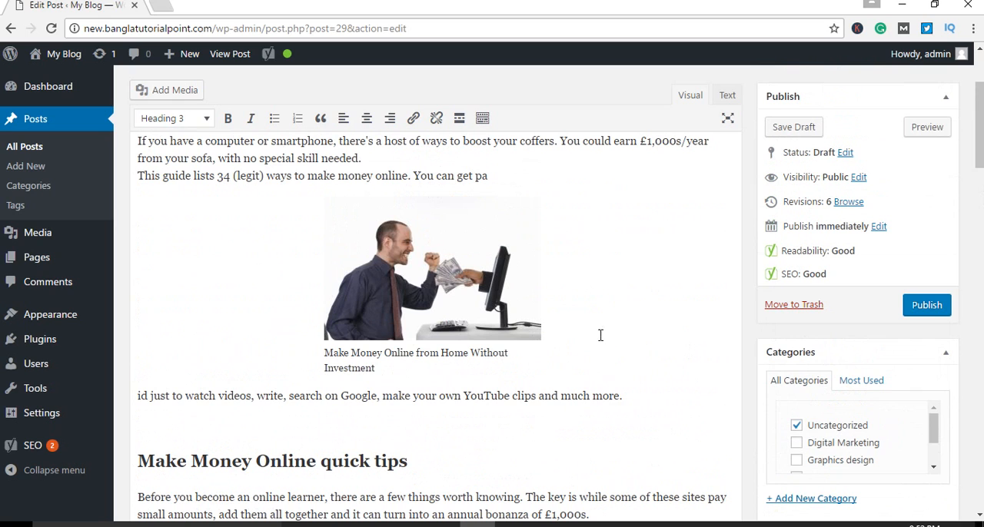
scroll(621, 345, up, 1)
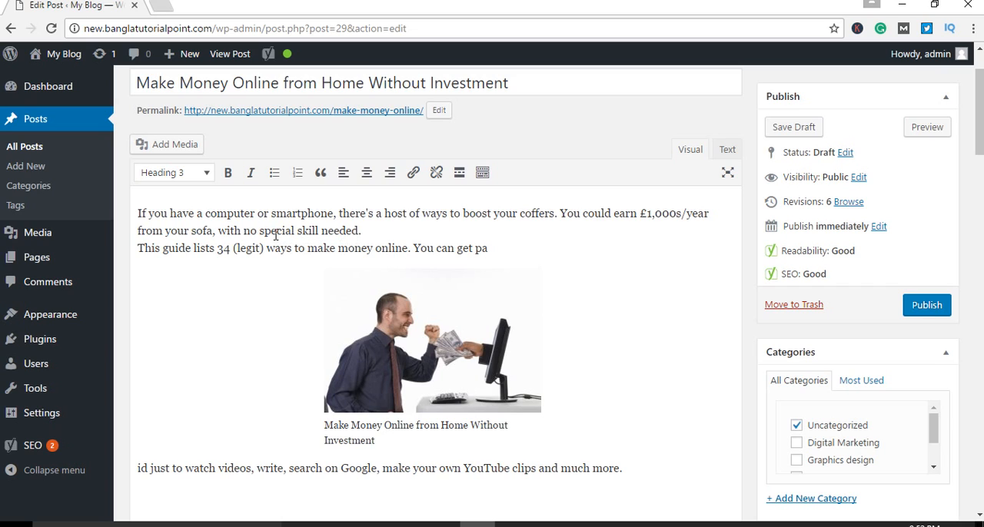
drag(260, 230, 358, 231)
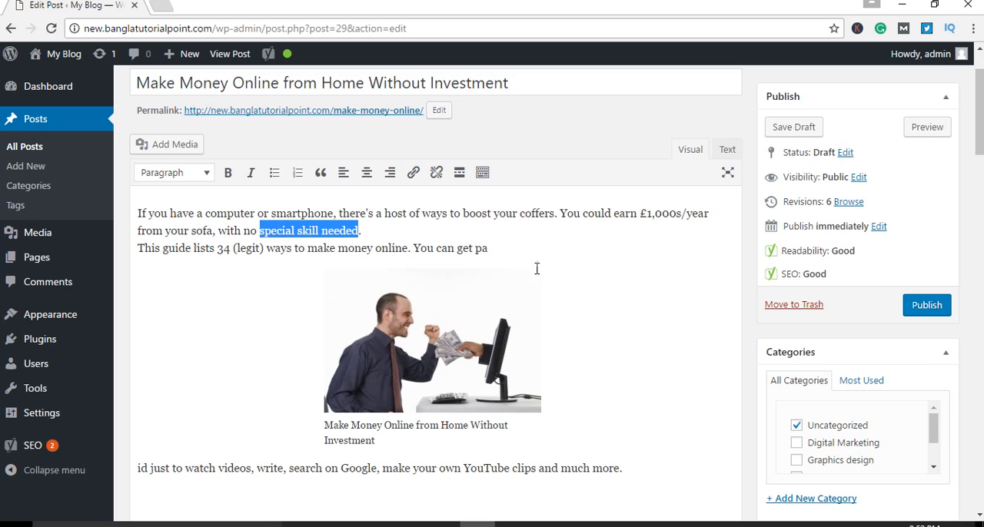
click(412, 174)
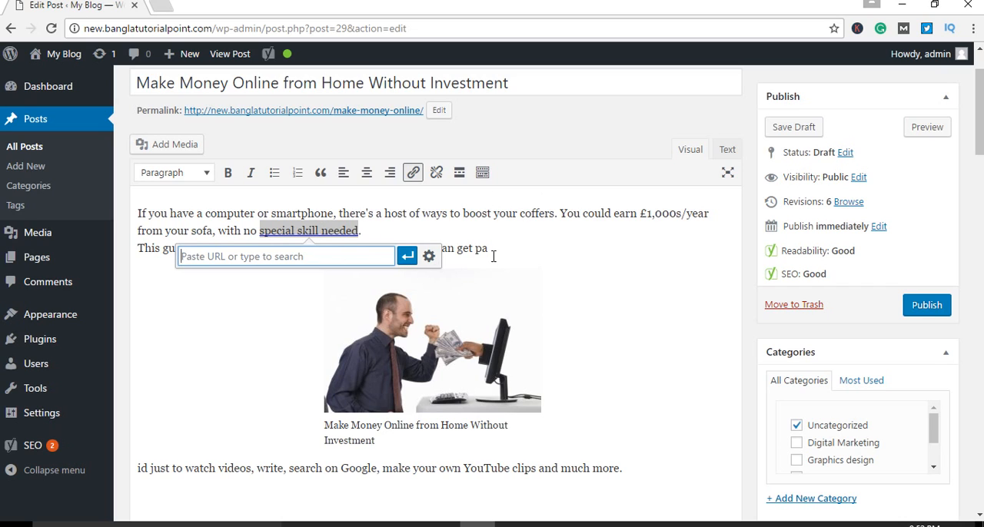
click(560, 249)
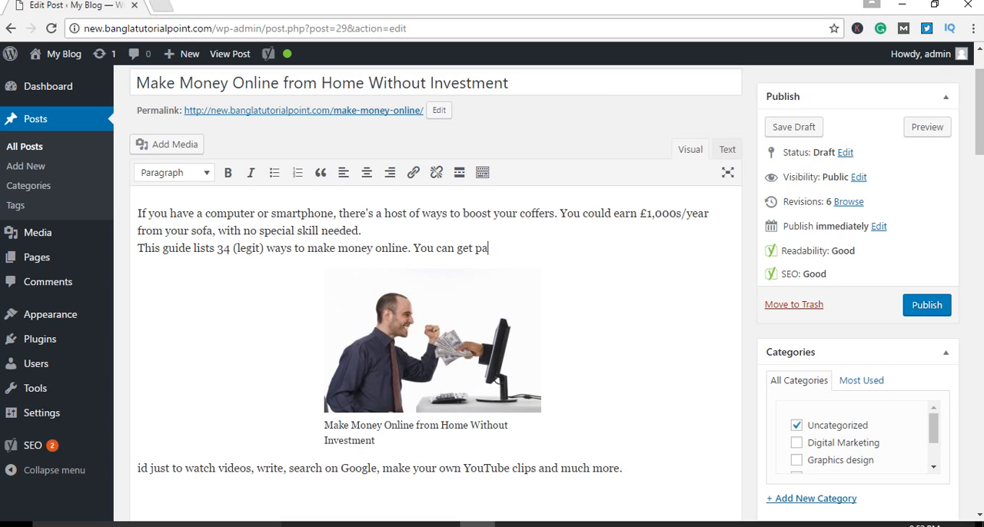
Step: Open the Facebook home page in a new browser tab
click(165, 10)
text(fa)
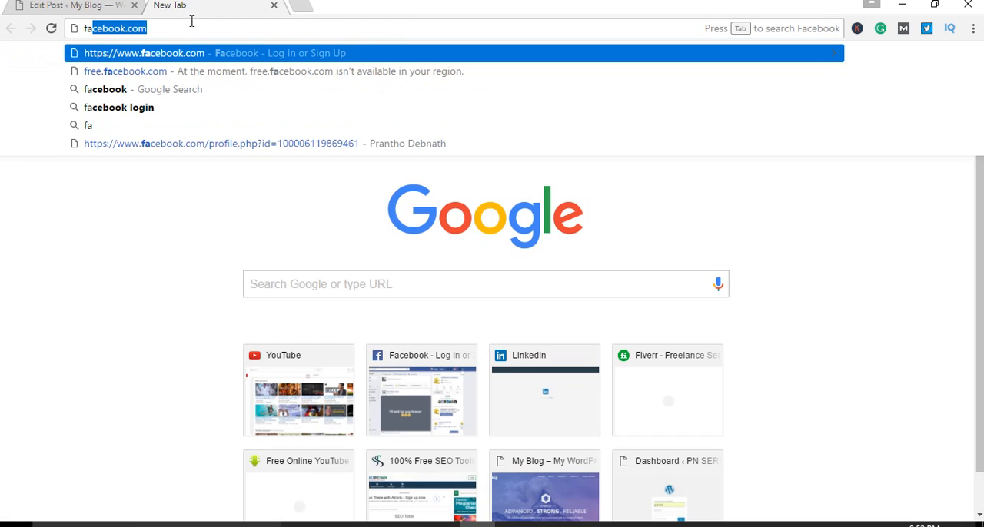
key(Return)
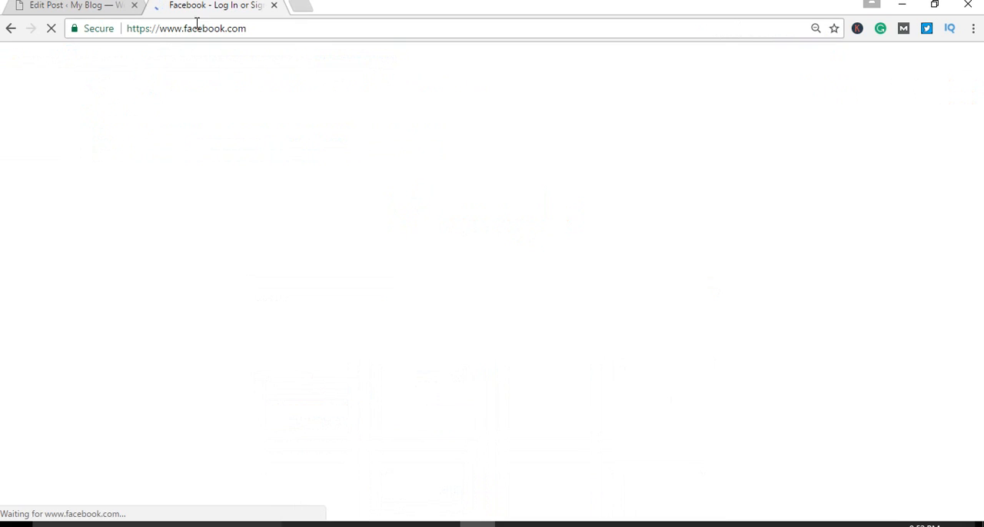
Step: Replace the Facebook address with pnserver.com to visit that site in the same tab
click(240, 28)
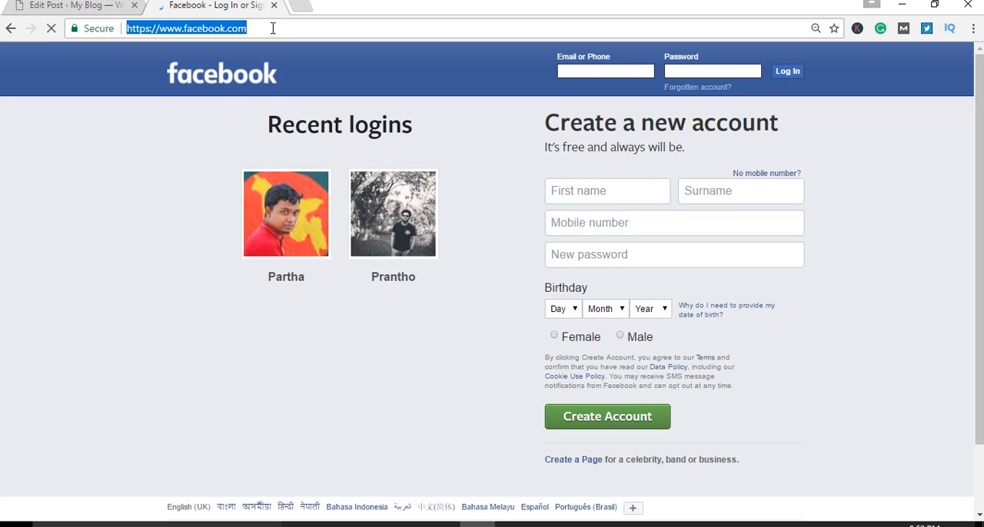
key(BackSpace)
text(pn)
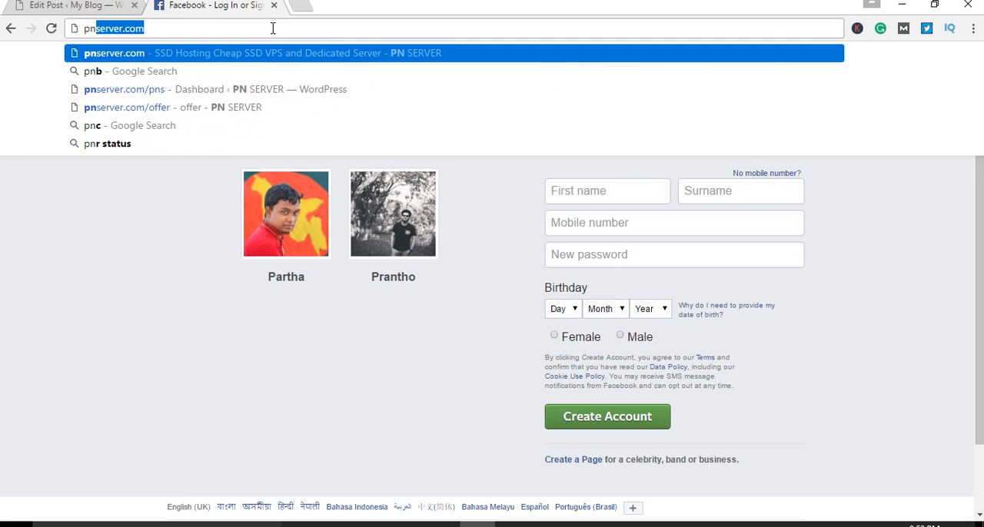
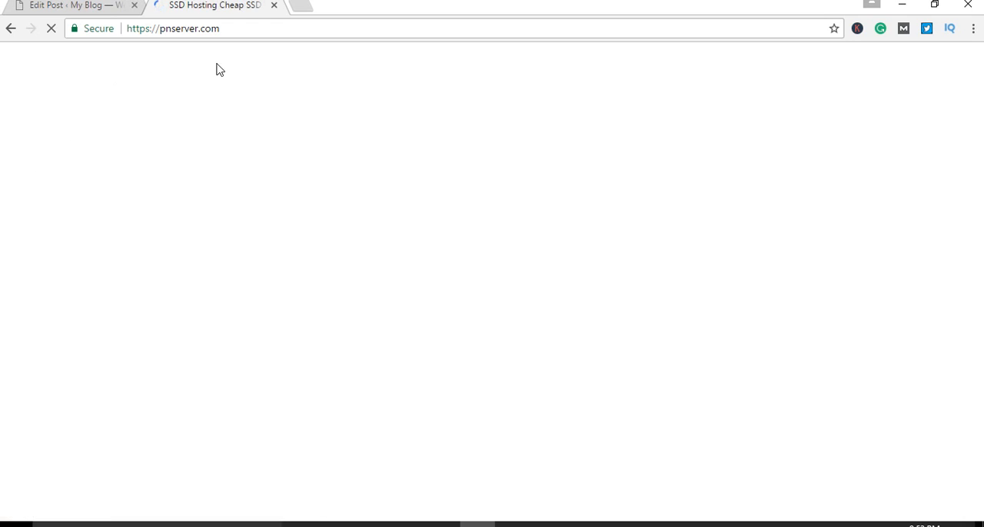
Step: Copy the pnserver.com site address and return to the draft post in the editor
click(204, 28)
key(ctrl+c)
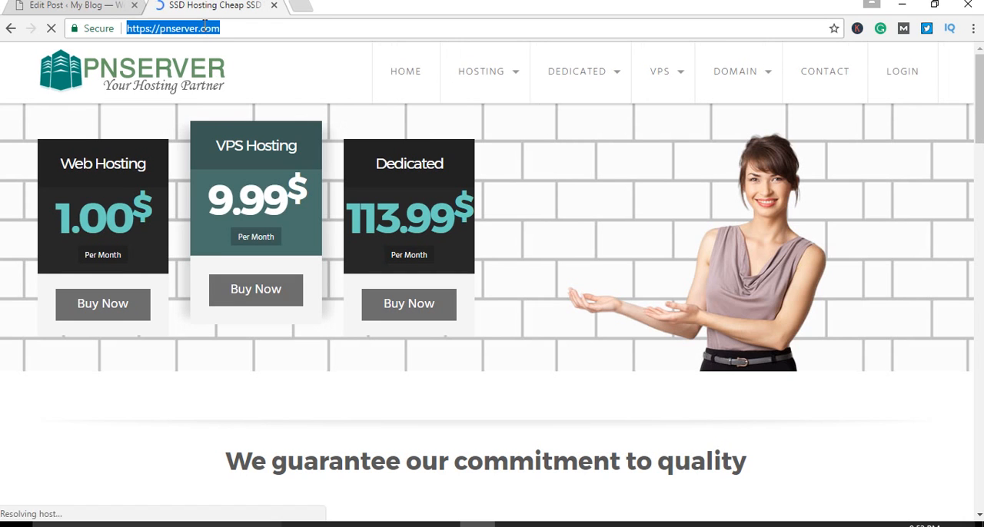
click(114, 7)
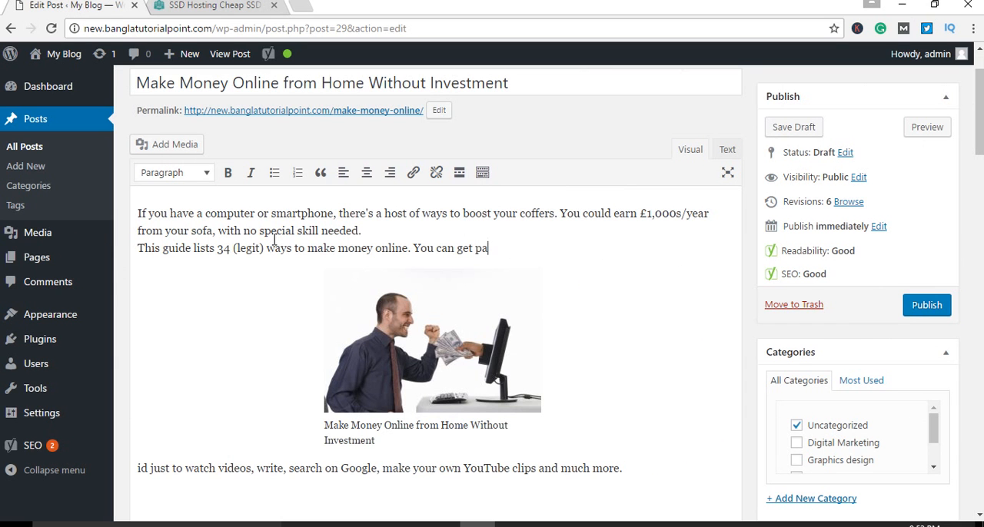
drag(263, 231, 298, 231)
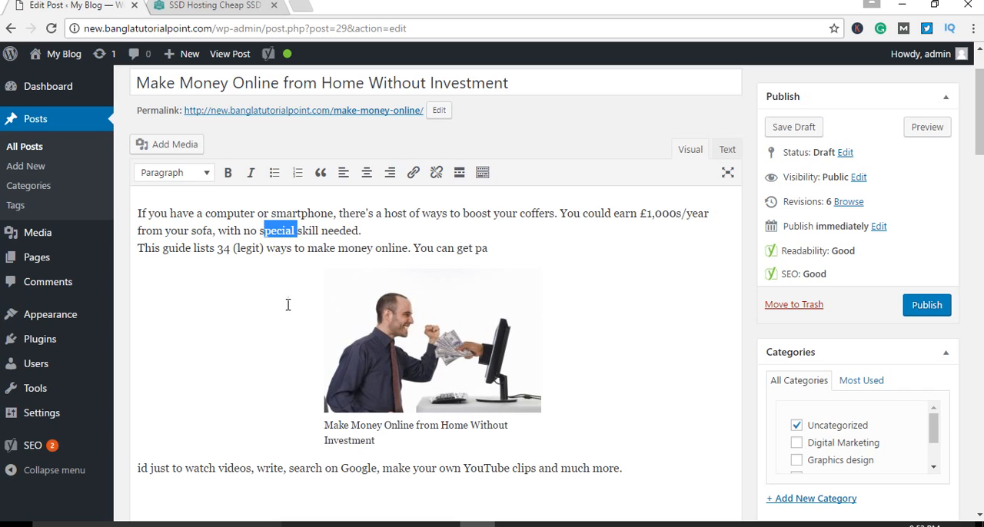
click(285, 305)
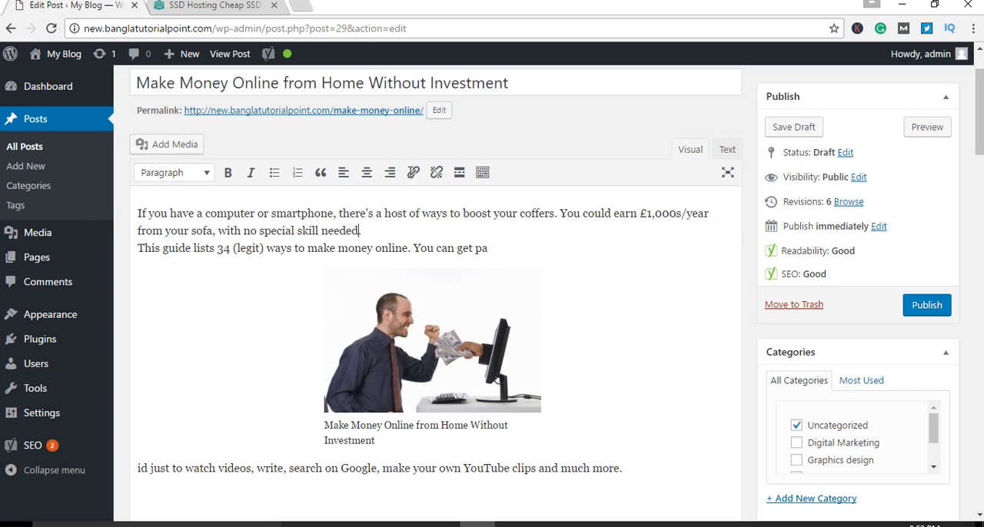
key(ctrl+Tab)
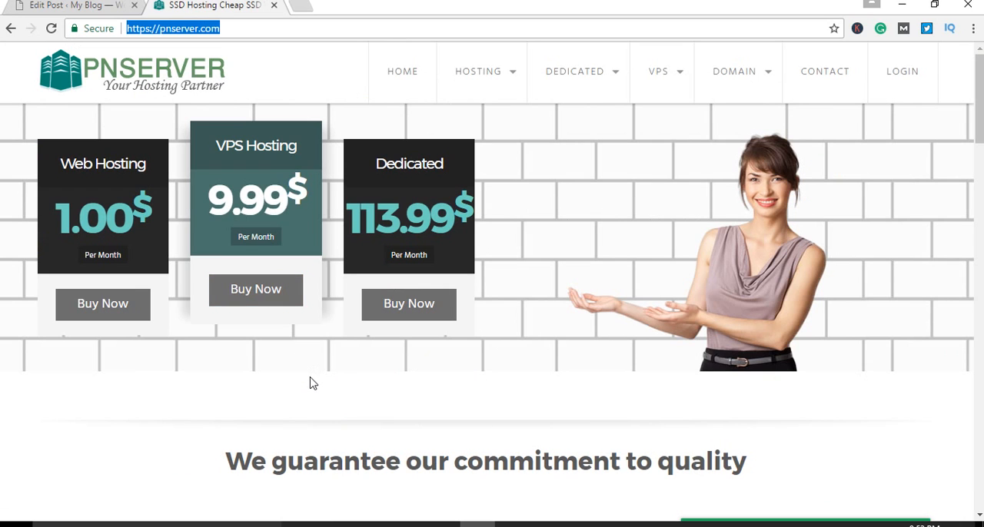
key(ctrl+Tab)
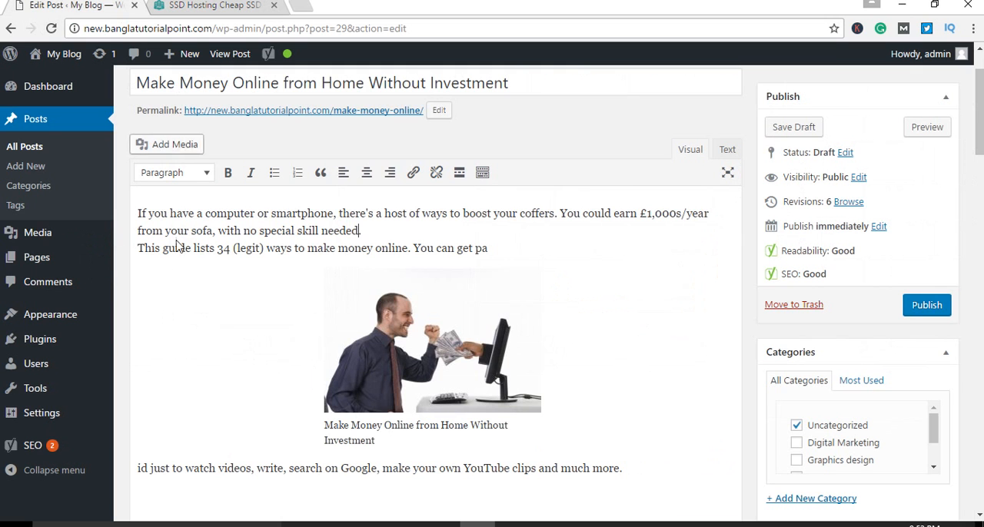
drag(307, 248, 409, 248)
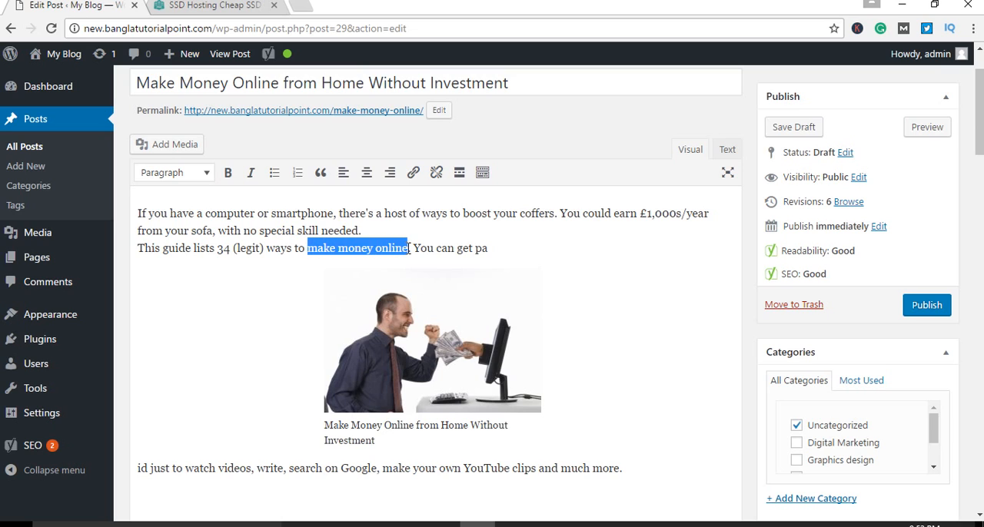
click(412, 172)
key(ctrl+v)
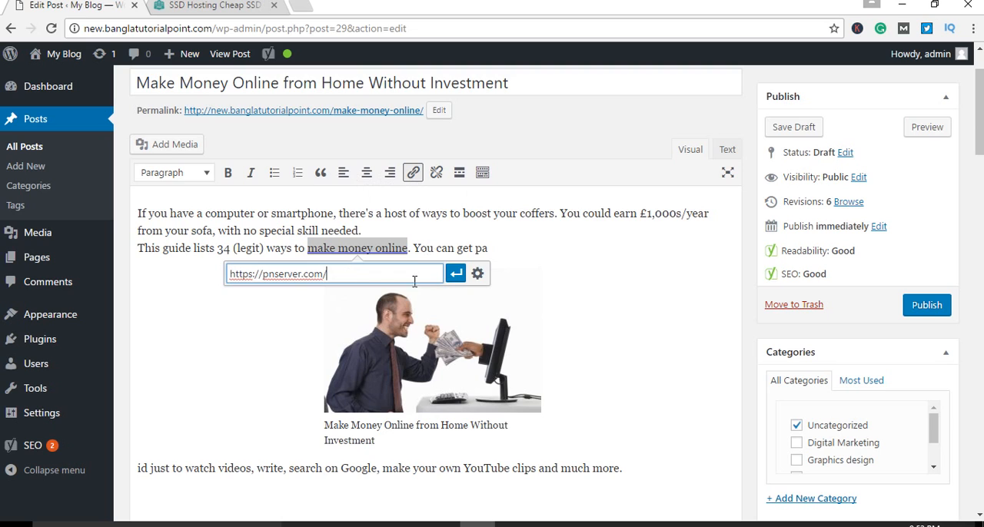
click(455, 276)
click(497, 258)
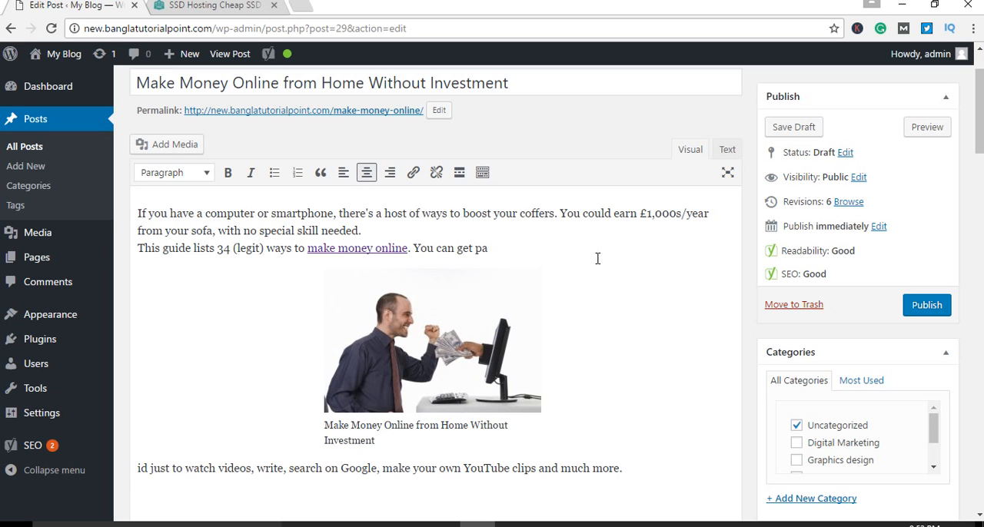
Step: Check the Yoast analysis list below the post and save the draft
scroll(612, 271, down, 15)
scroll(671, 317, down, 6)
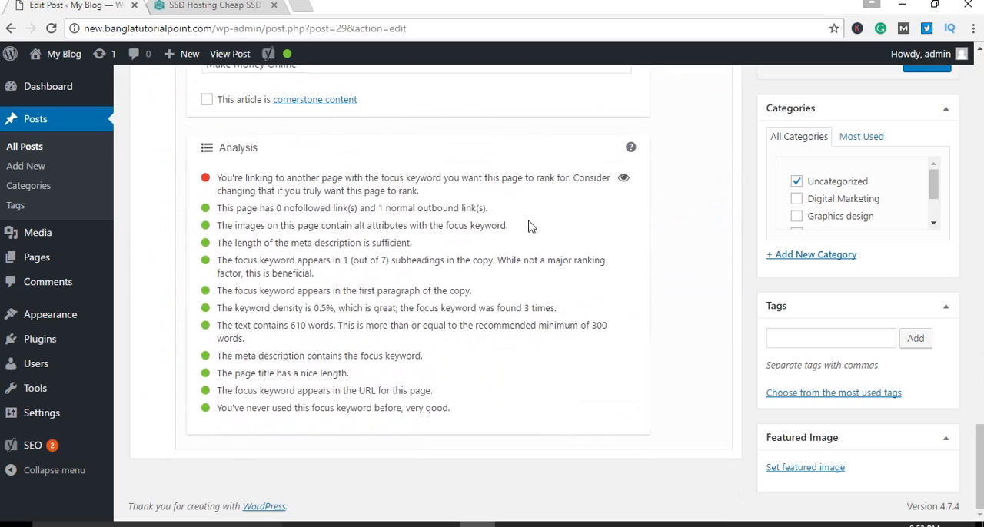
scroll(578, 258, up, 10)
scroll(576, 253, up, 3)
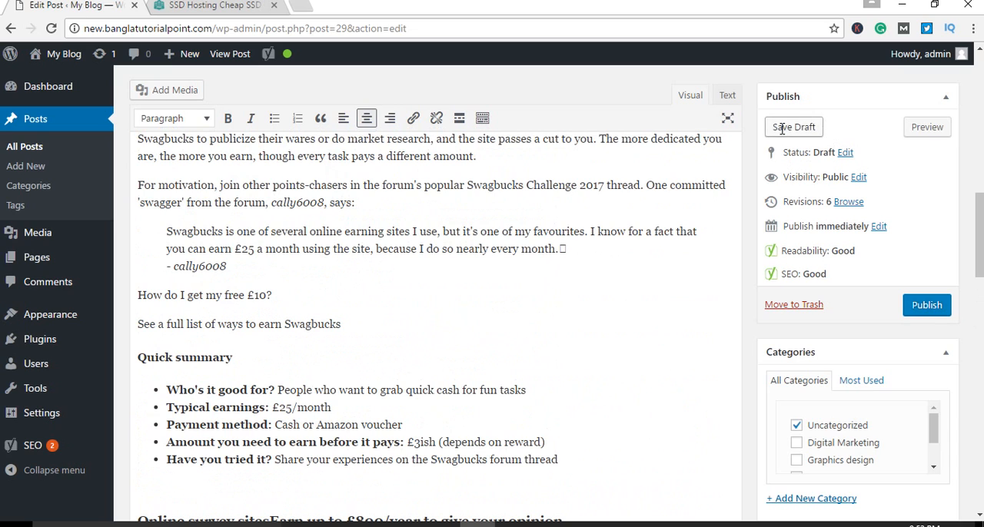
click(792, 127)
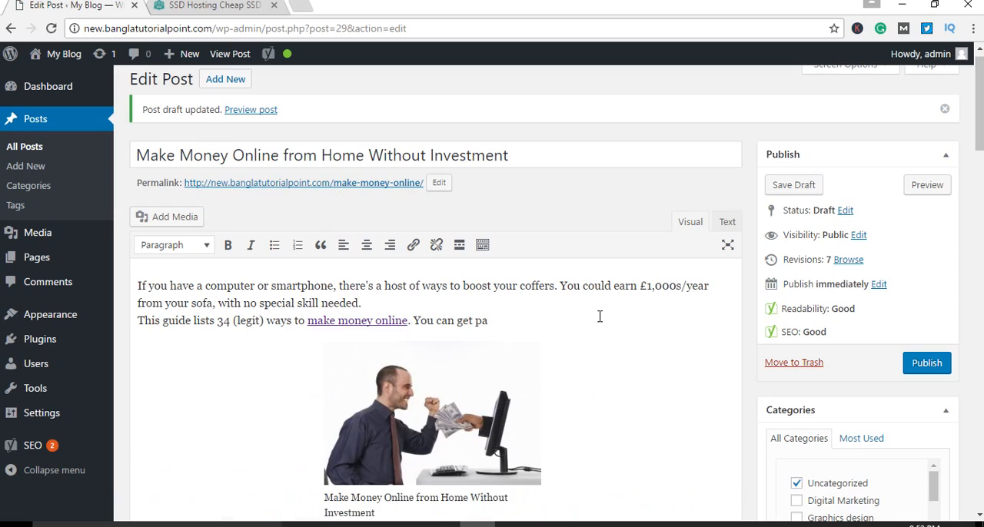
Step: Review the Yoast analysis, reading the item about linking to another page with the focus keyword
scroll(611, 334, down, 20)
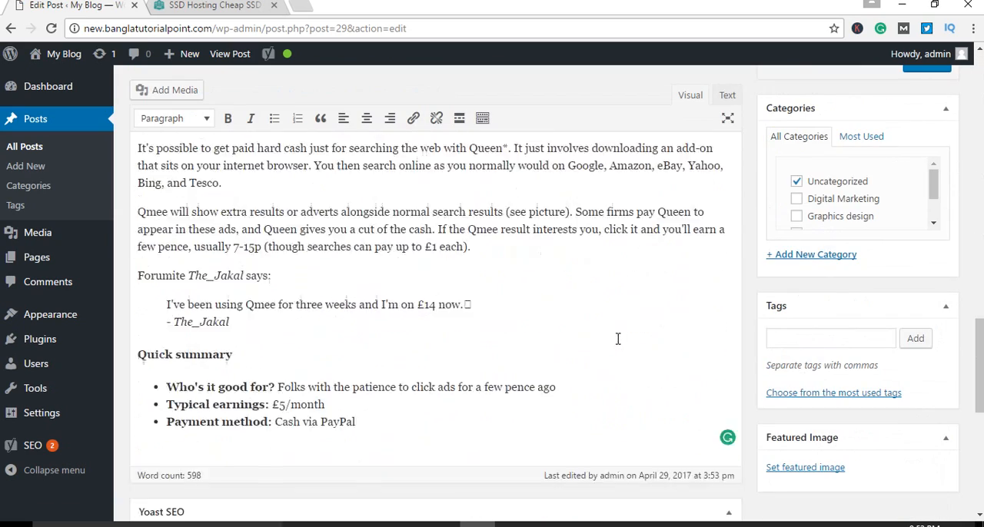
scroll(630, 347, up, 2)
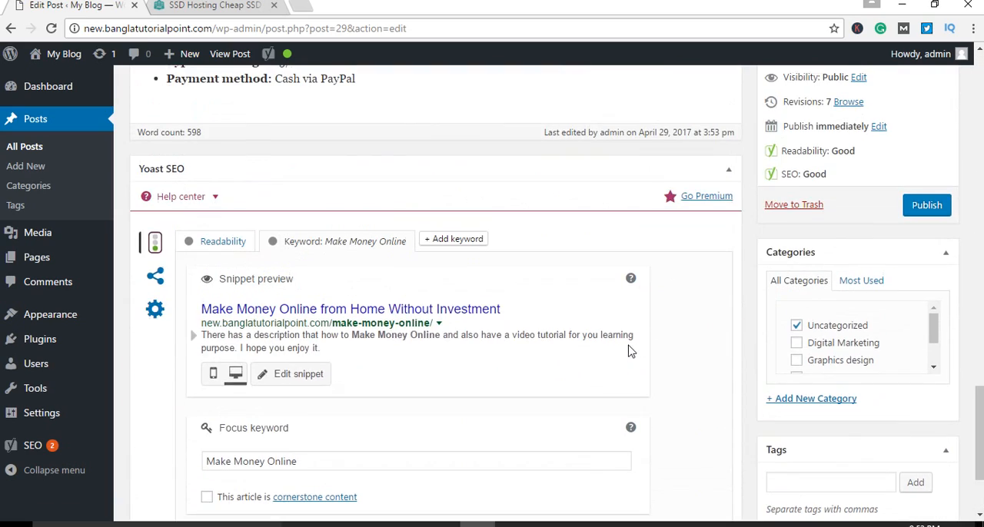
scroll(531, 356, down, 6)
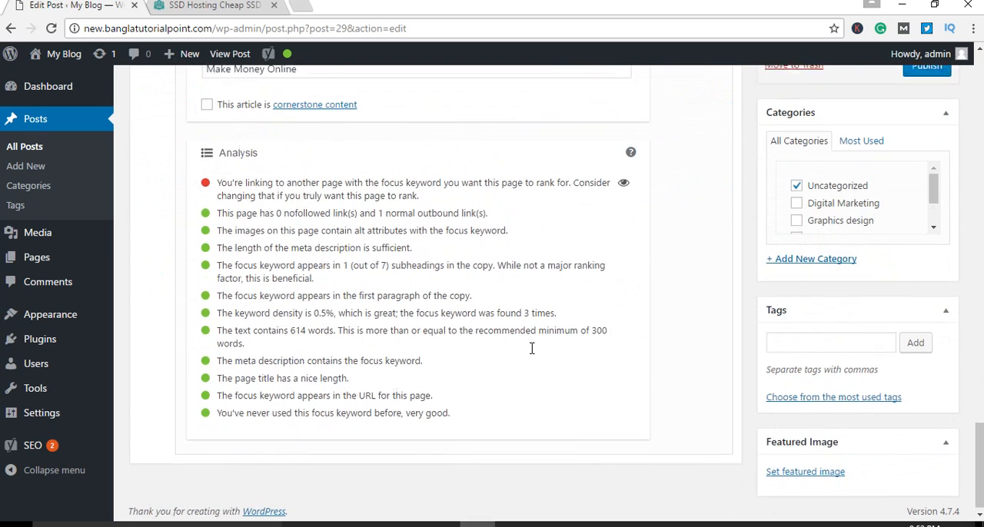
scroll(536, 355, up, 2)
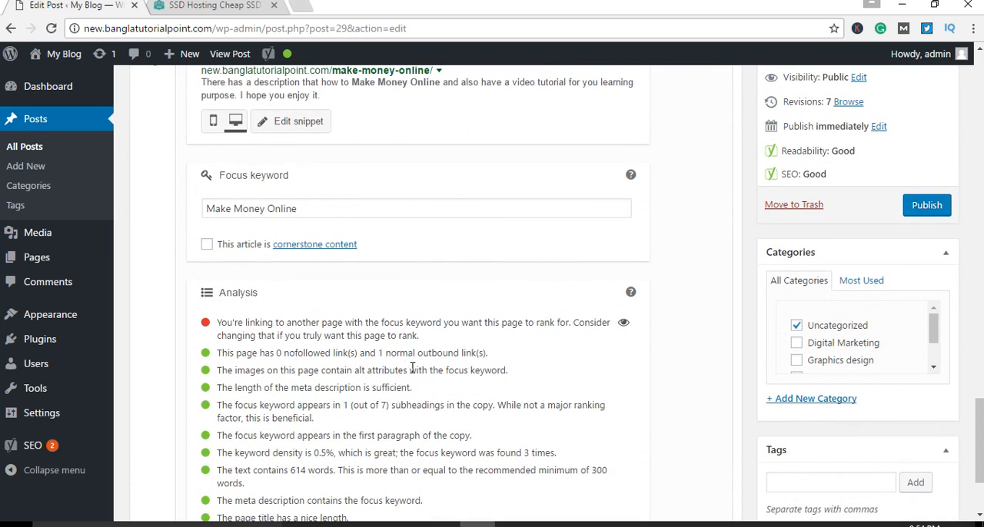
drag(237, 323, 400, 336)
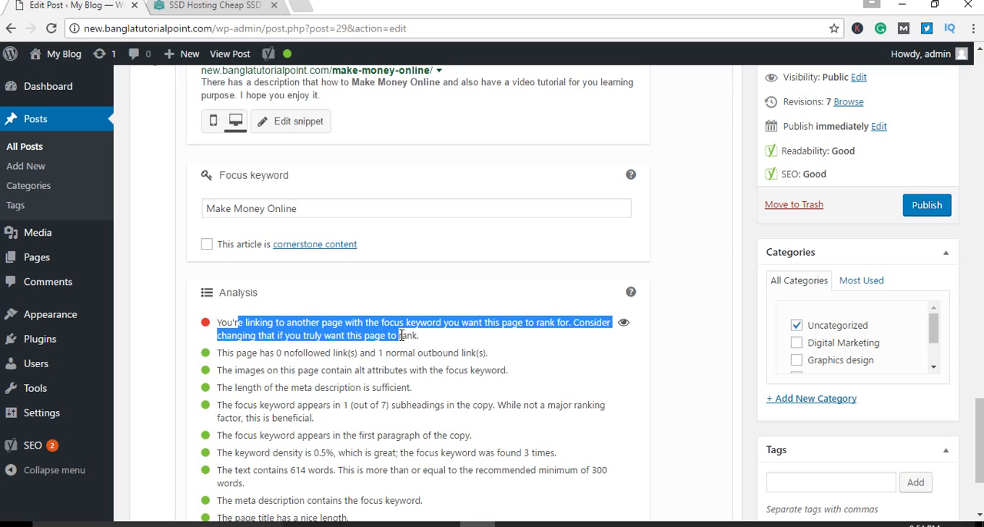
click(461, 331)
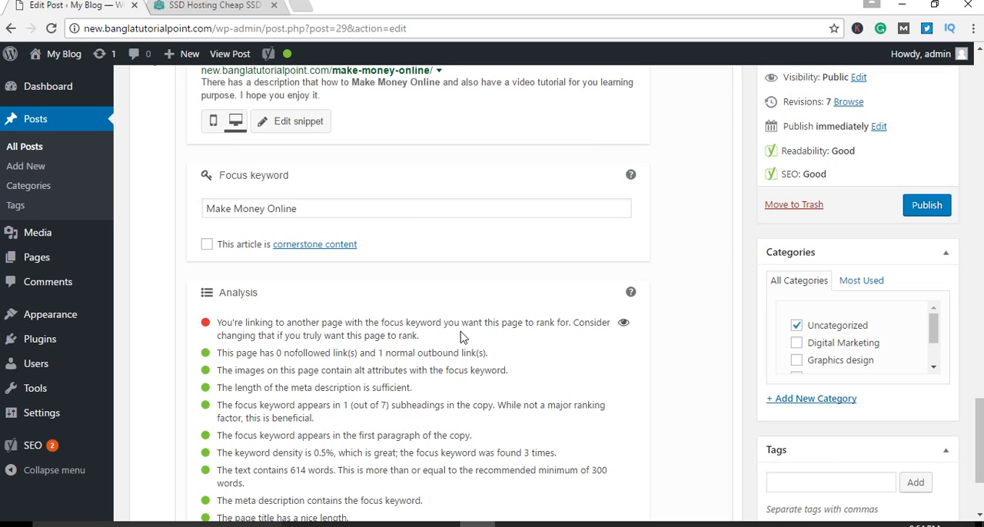
Step: Inspect the introduction's "make money online" link and compare its target site, pnserver.com, with the blog's own domain
scroll(461, 336, up, 8)
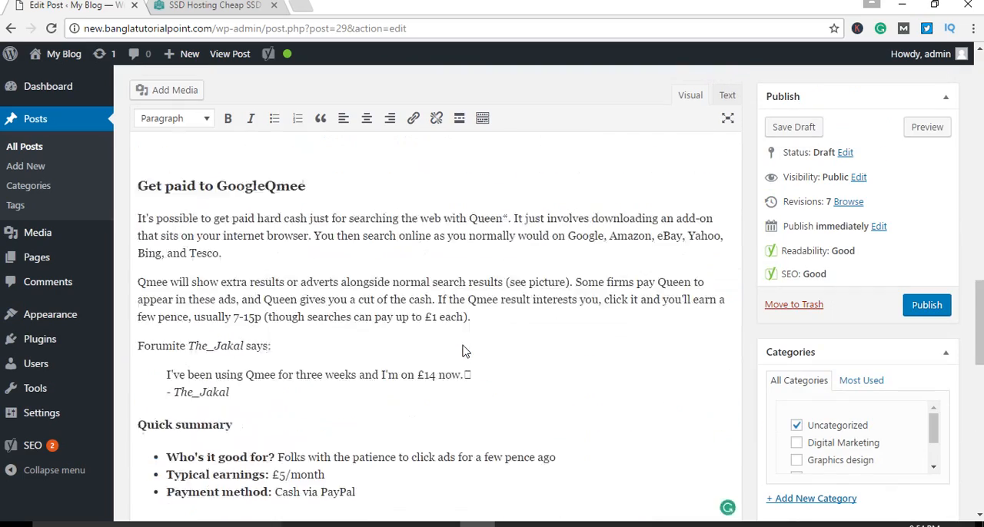
scroll(462, 351, up, 10)
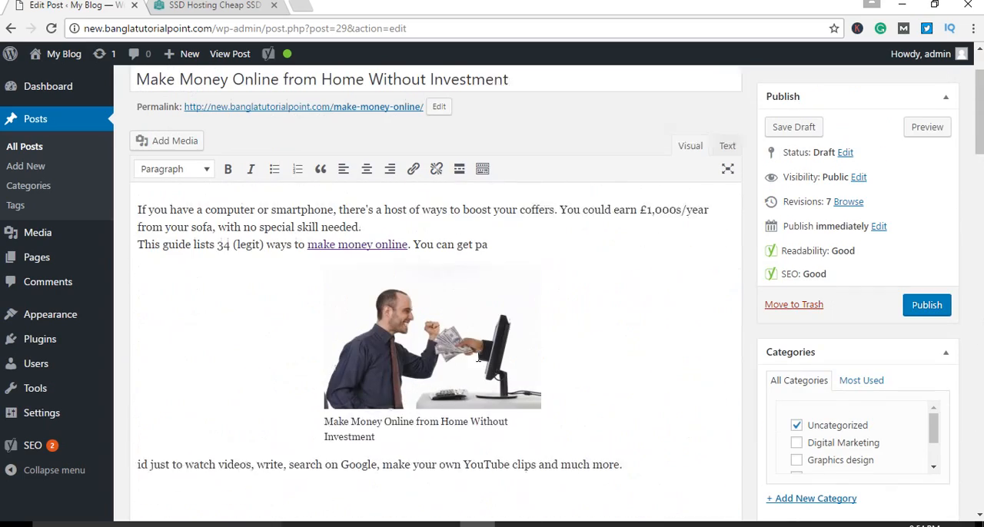
scroll(478, 357, up, 1)
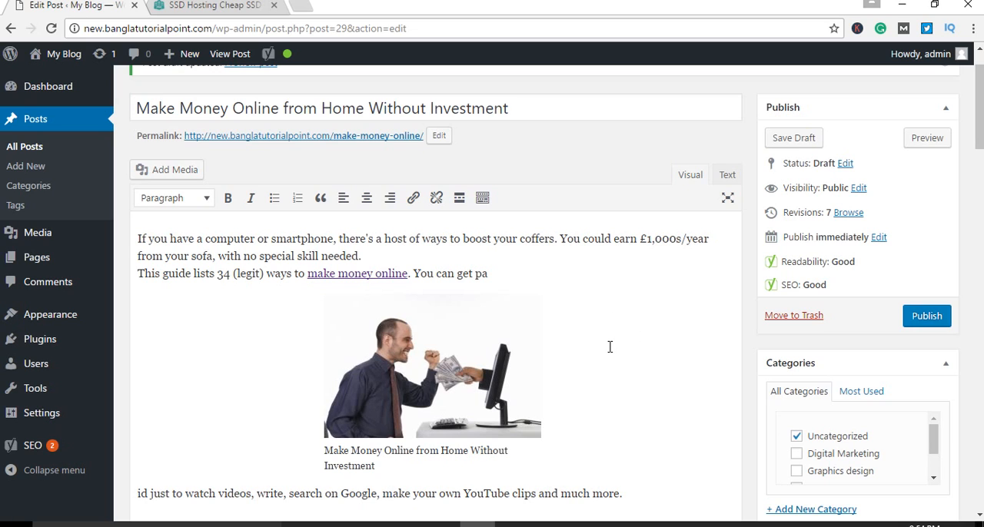
click(332, 273)
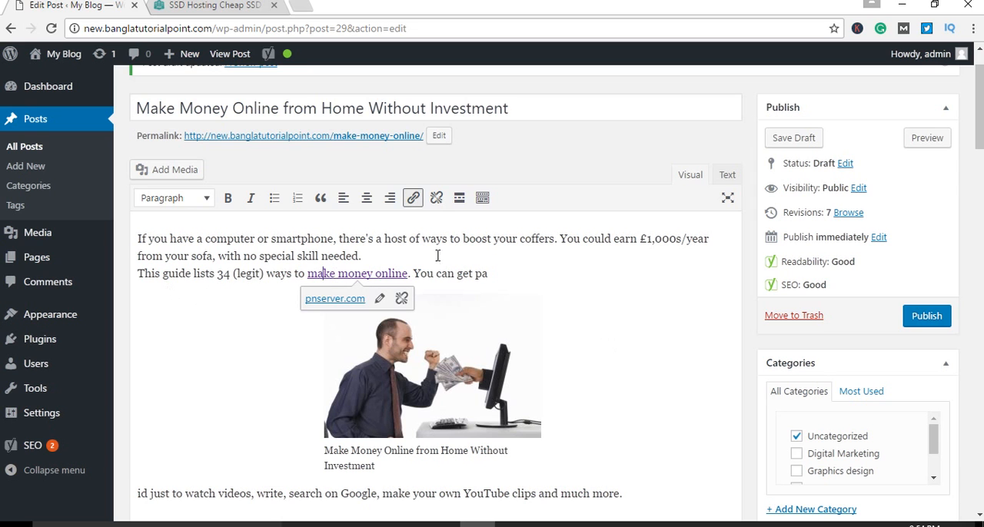
click(214, 6)
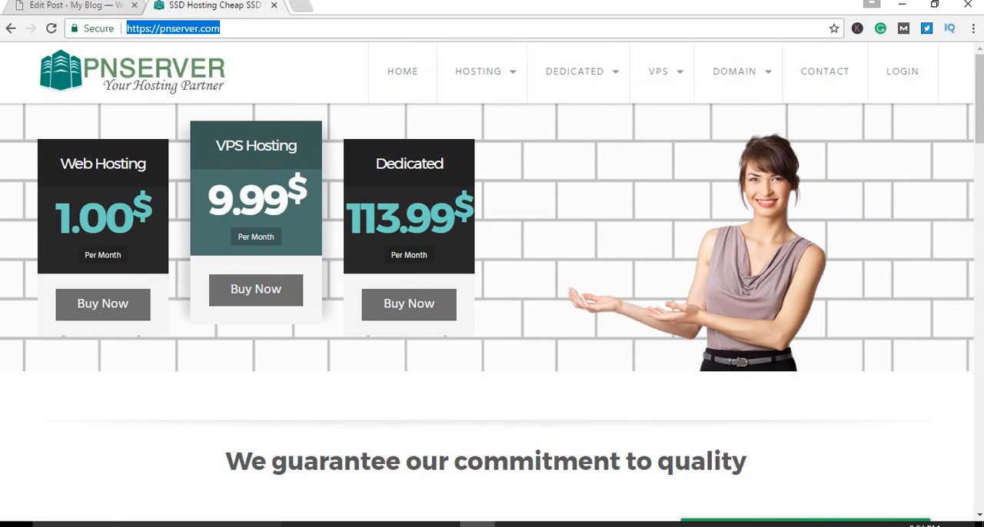
click(97, 4)
click(218, 6)
click(100, 6)
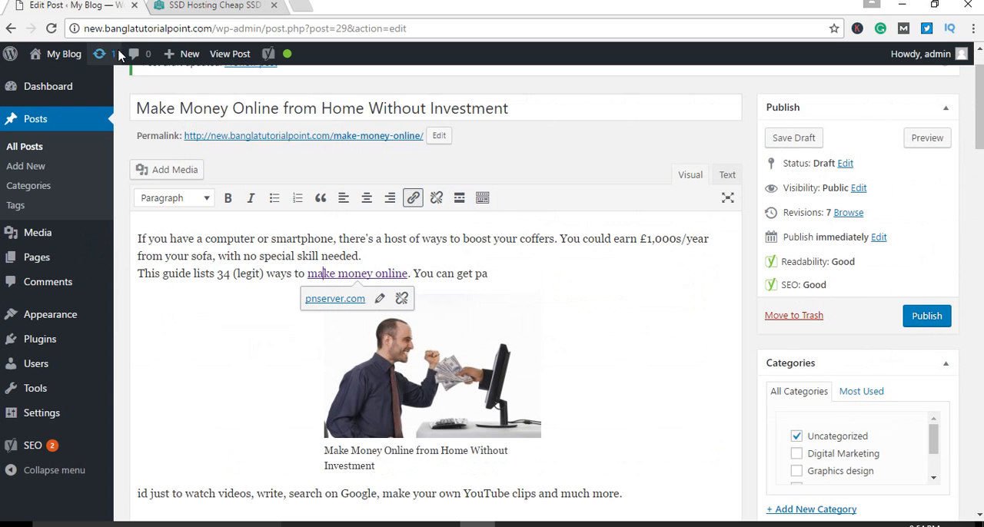
click(130, 29)
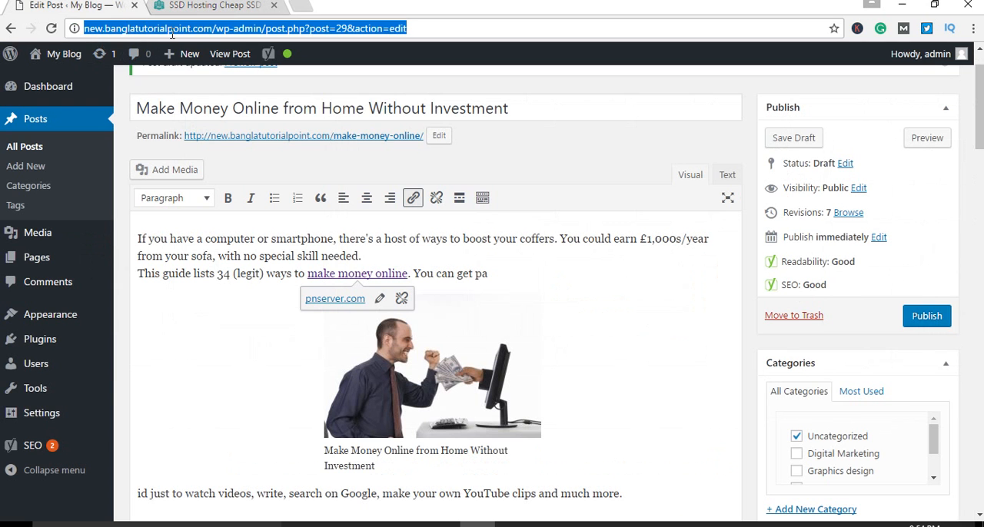
click(179, 31)
drag(213, 30, 53, 32)
key(ctrl+c)
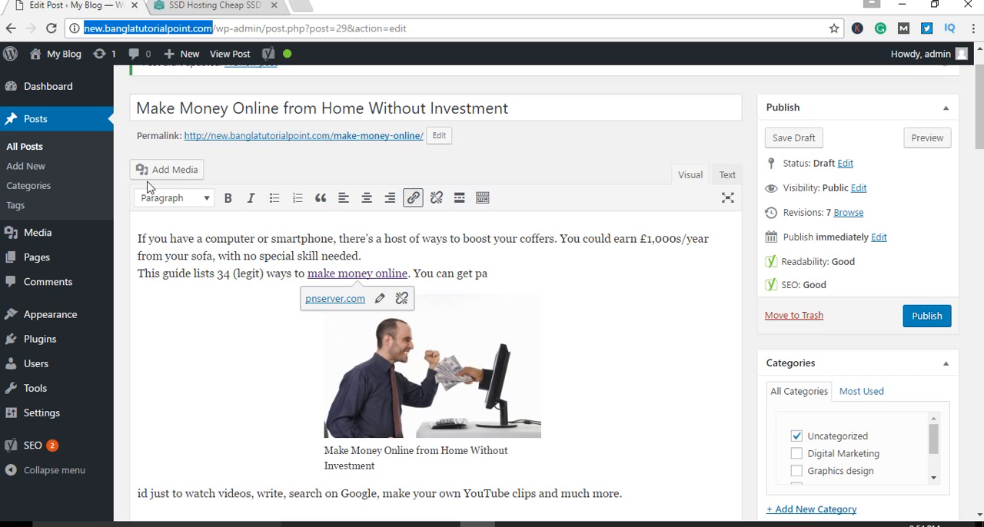
click(342, 317)
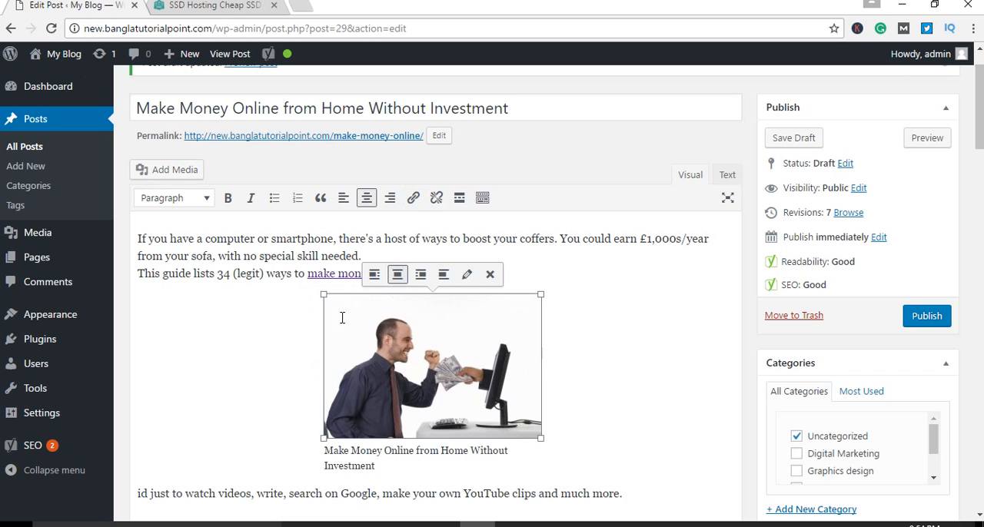
click(468, 278)
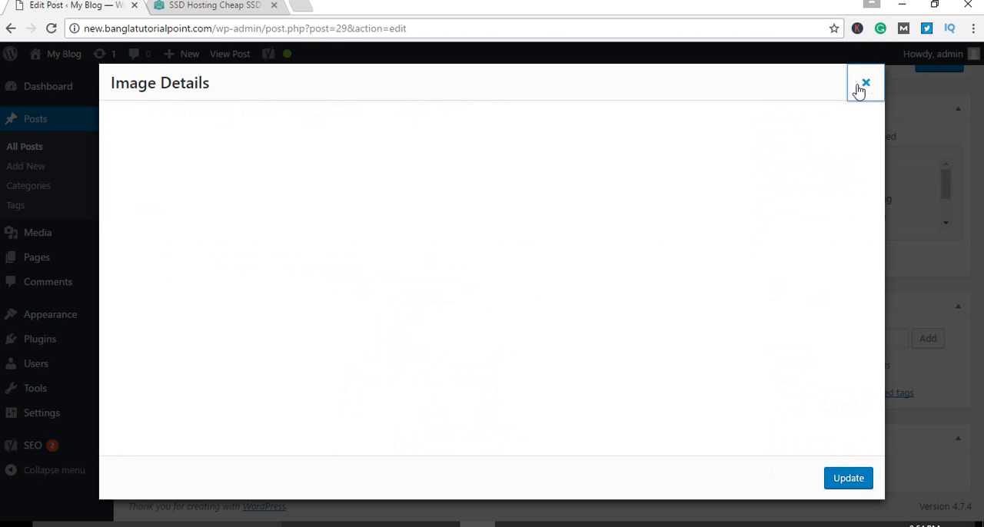
click(864, 81)
Step: Remove the link from the introduction's keyword phrase and capitalize its words to read "Make Money Online"
click(360, 273)
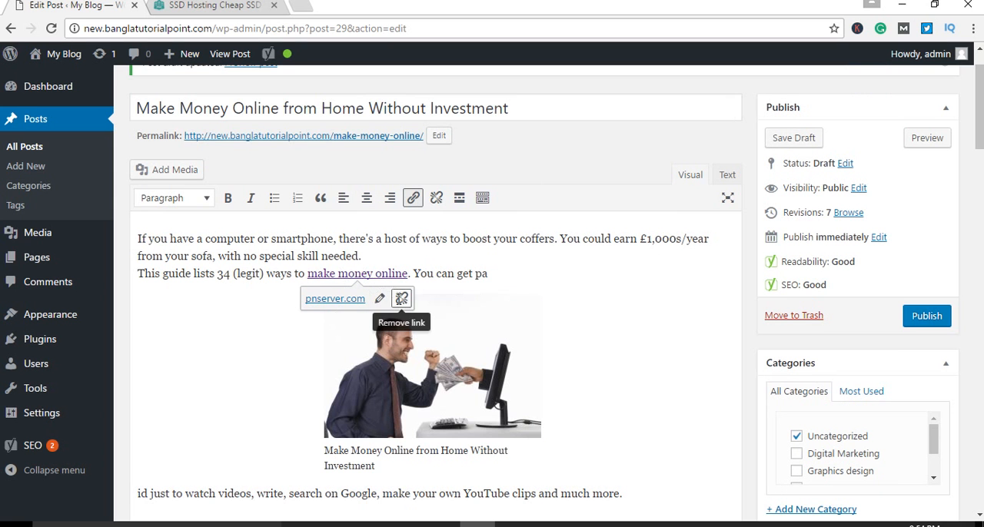
click(401, 298)
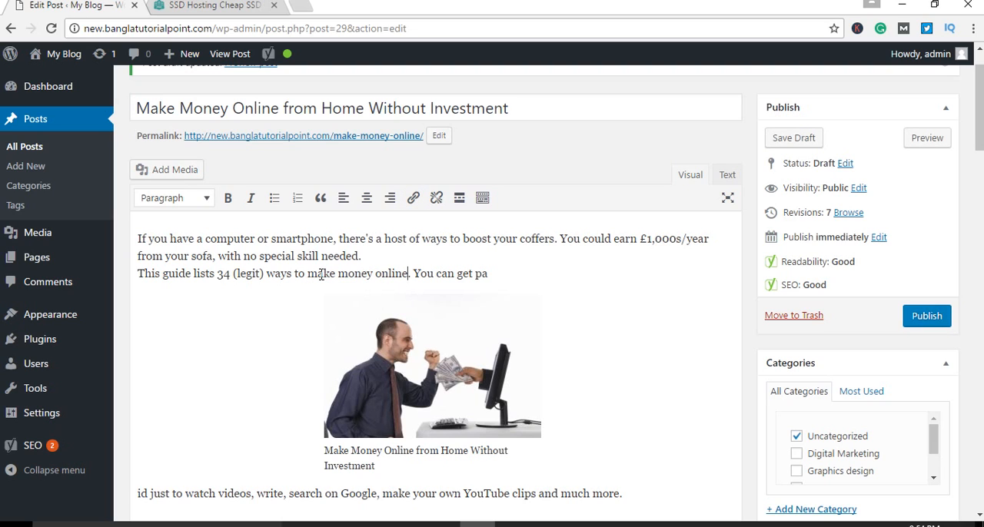
key(BackSpace)
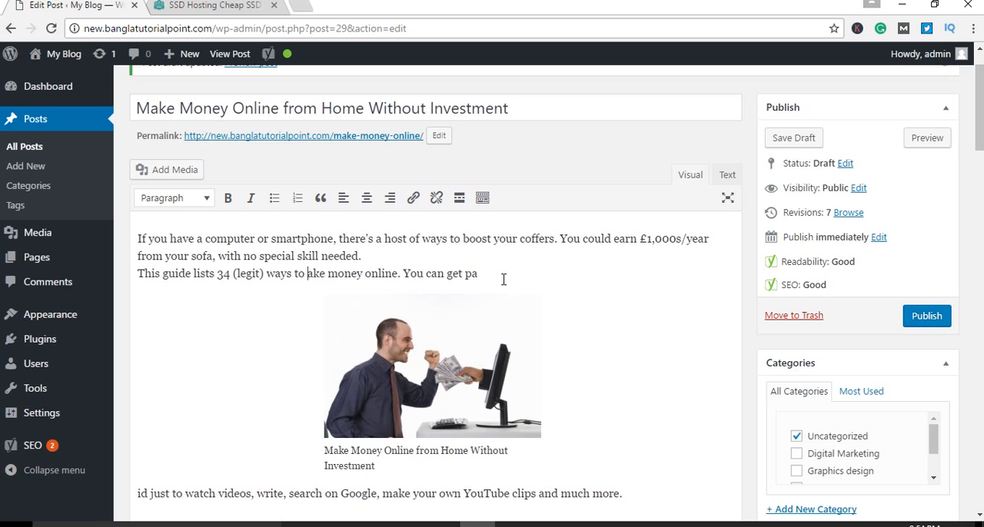
text(M)
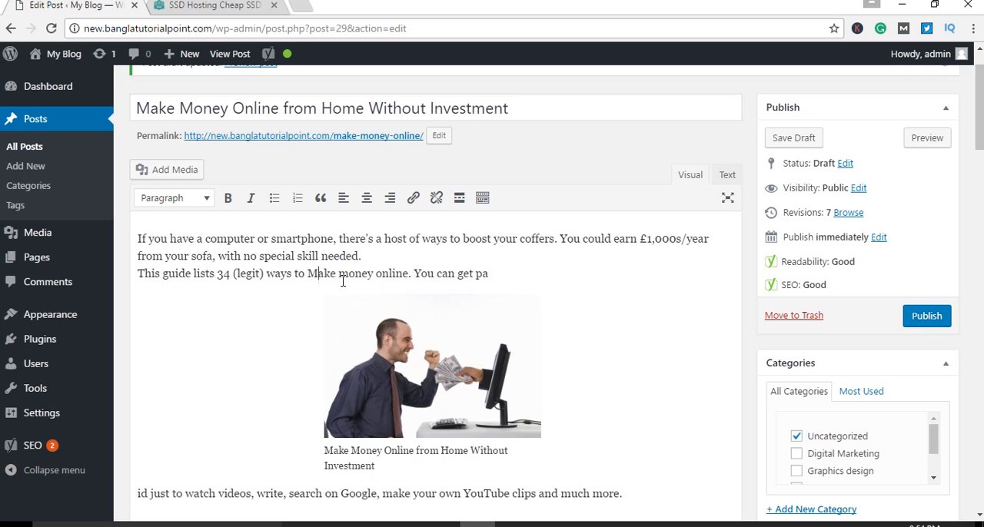
key(BackSpace)
text(M)
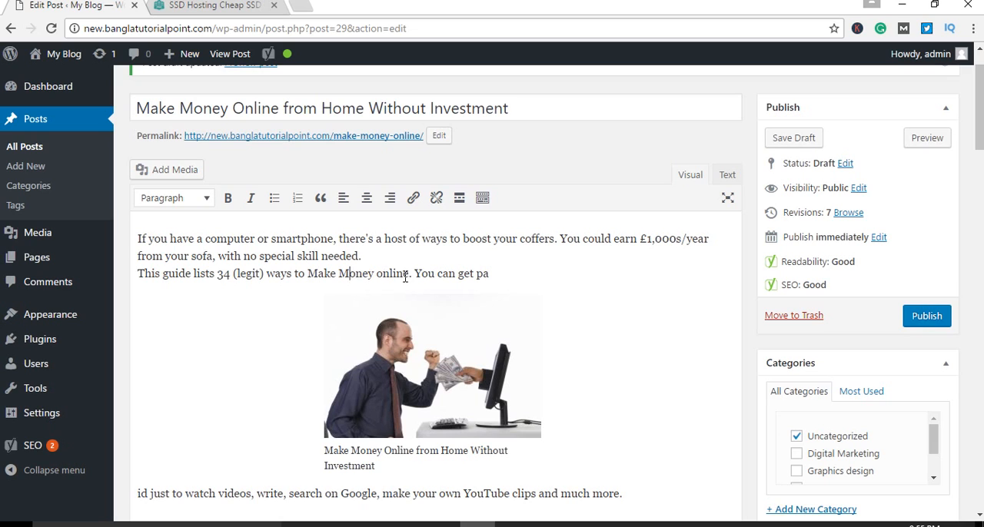
key(BackSpace)
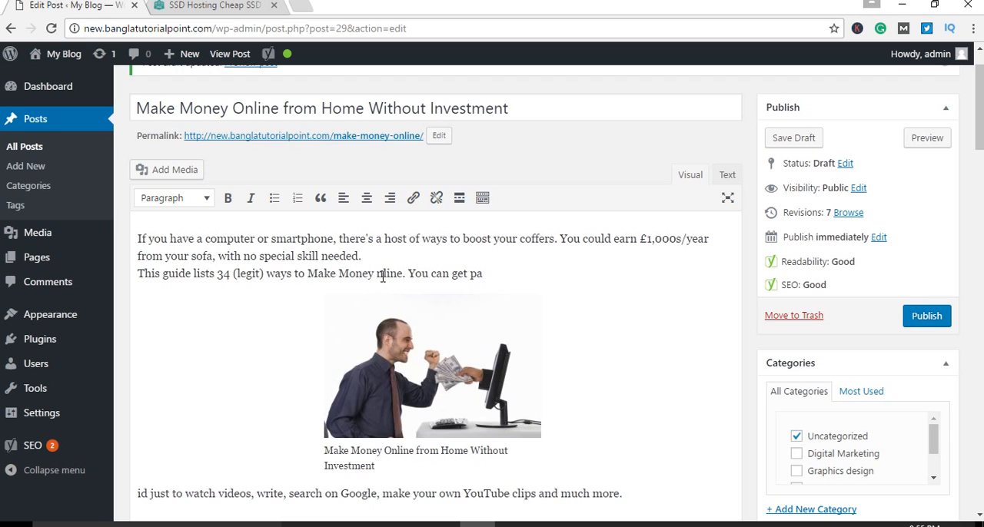
text(O)
click(399, 303)
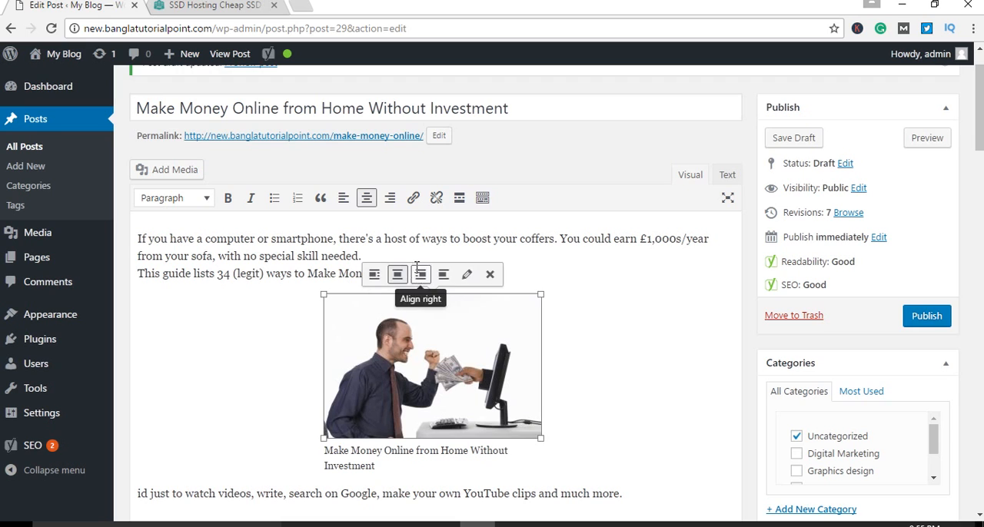
Step: Link the introduction's phrase "Make Money Online" to the blog's own domain, new.banglatutorialpoint.com, and save the draft
click(597, 270)
drag(412, 276, 307, 277)
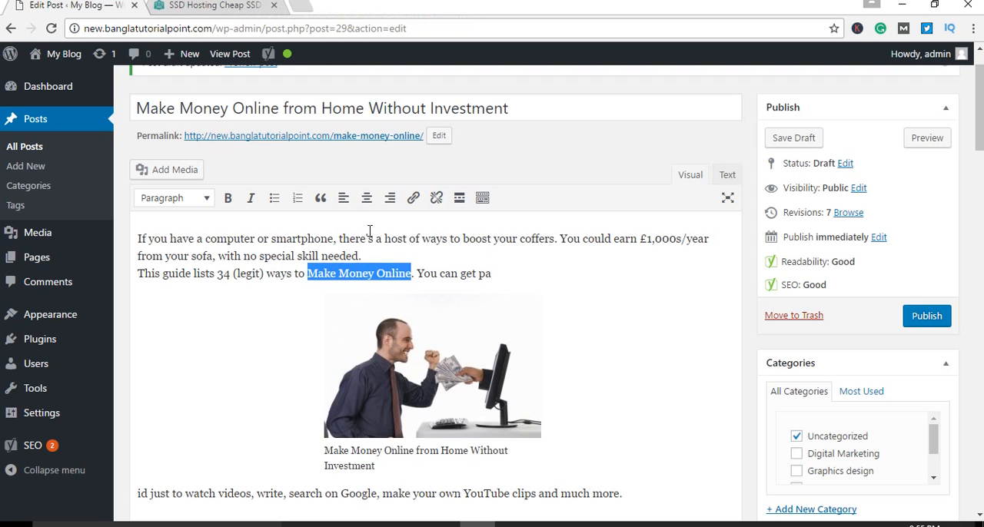
click(412, 198)
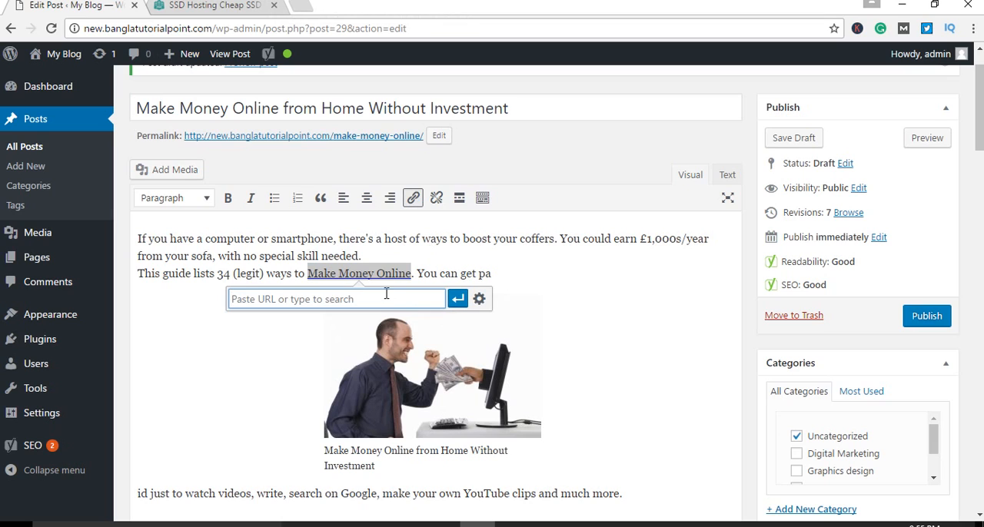
key(ctrl+v)
click(457, 299)
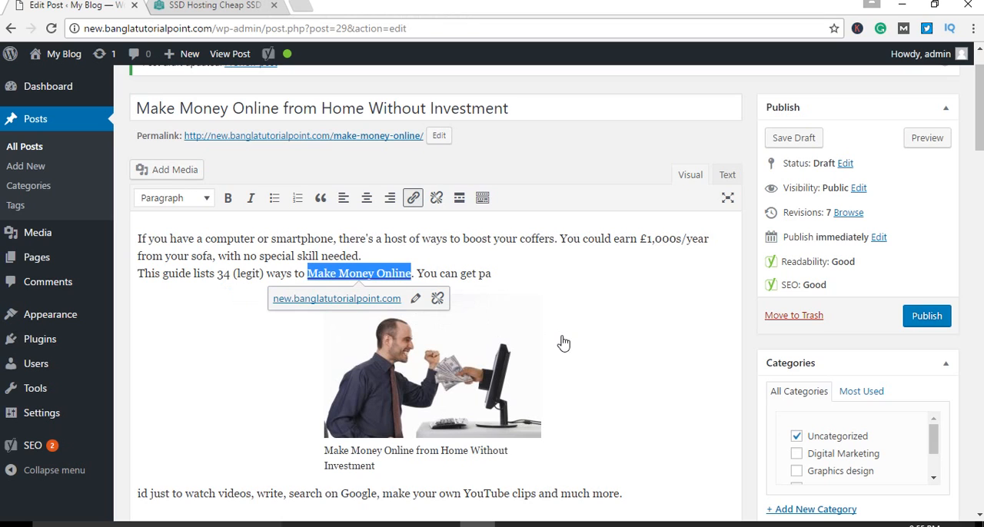
click(655, 311)
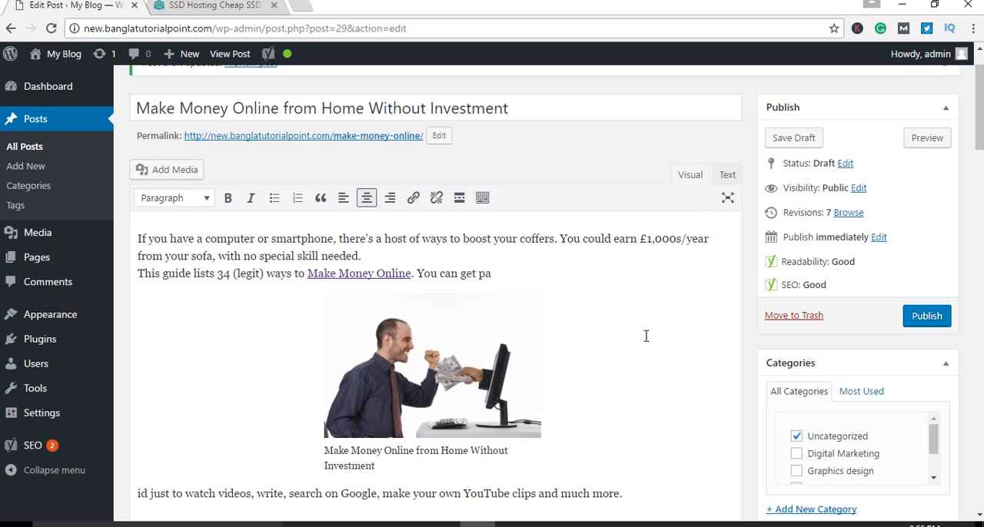
click(777, 138)
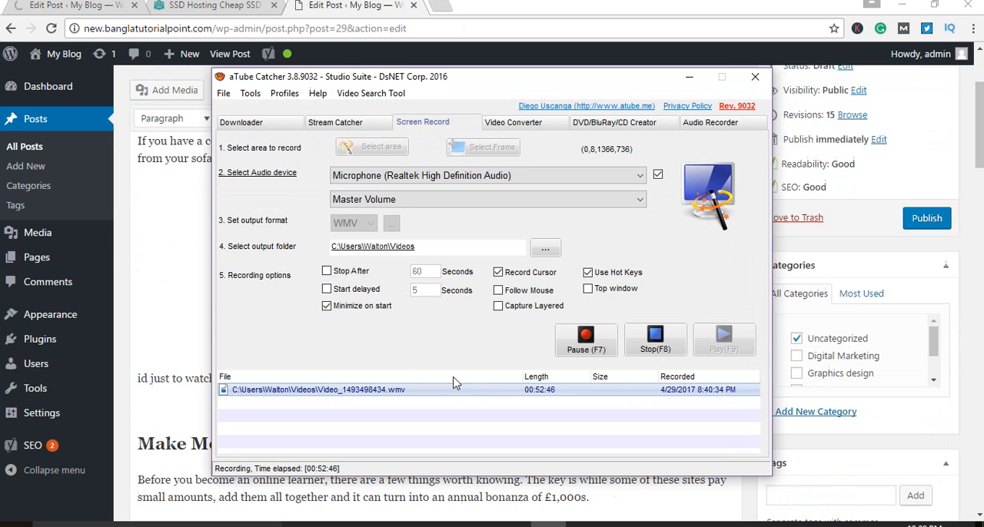
Step: Read the Yoast analysis item about linking to another page with the focus keyword
click(155, 283)
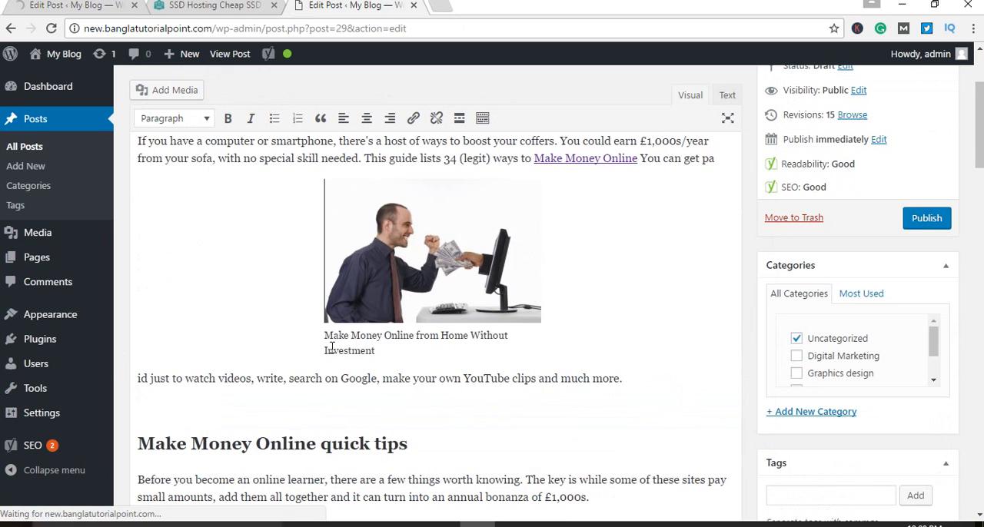
scroll(561, 358, up, 5)
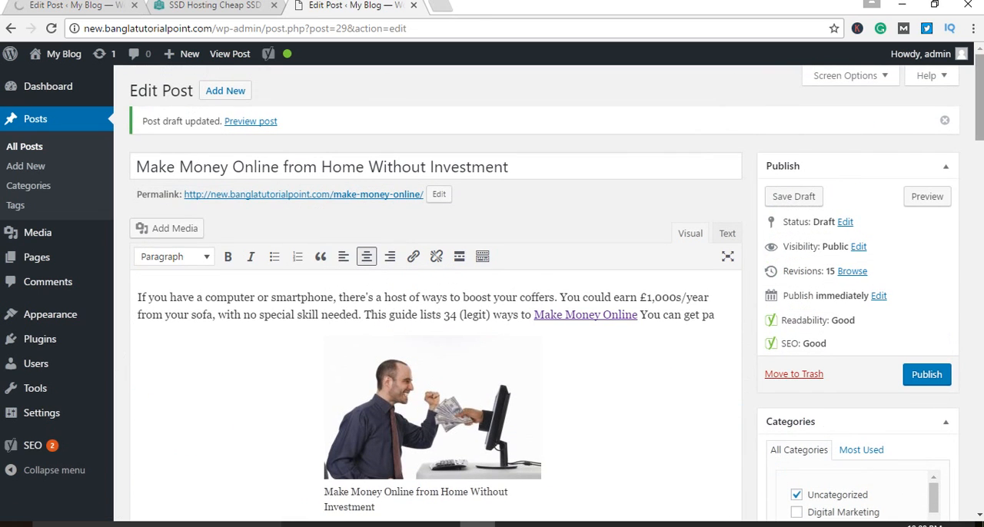
drag(980, 84, 955, 433)
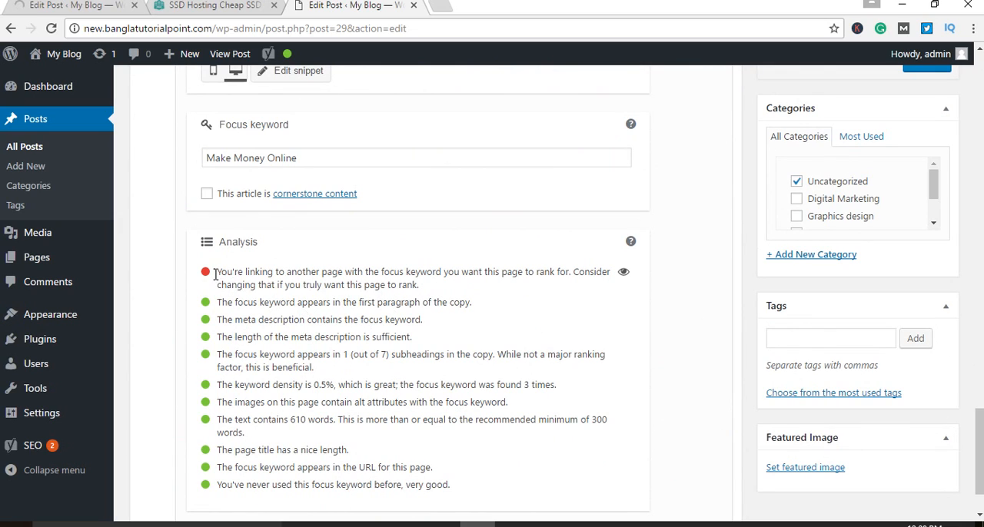
drag(214, 275, 340, 277)
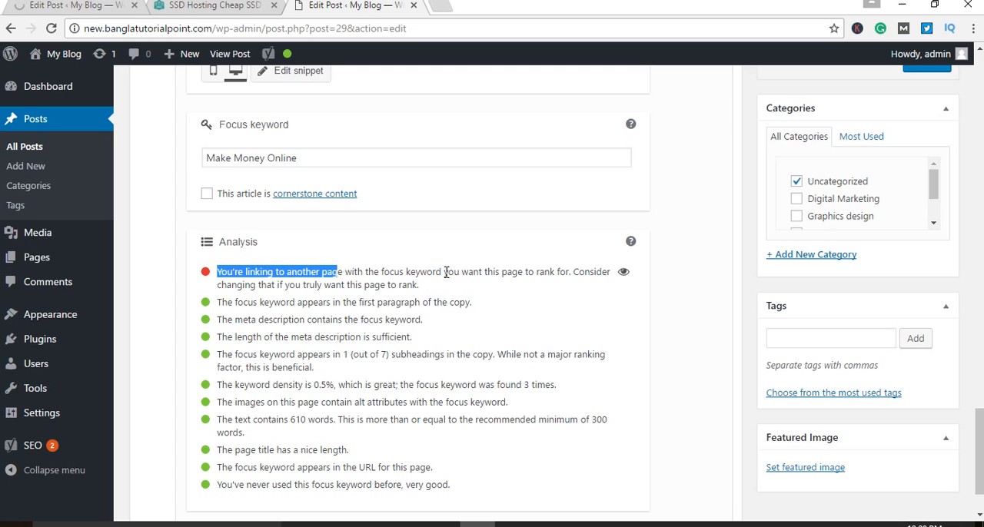
drag(444, 273, 548, 277)
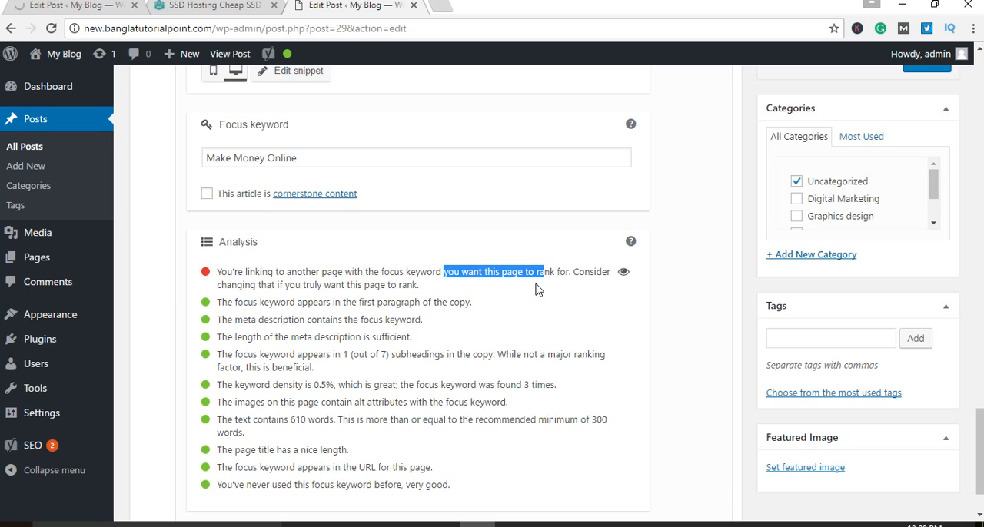
click(547, 290)
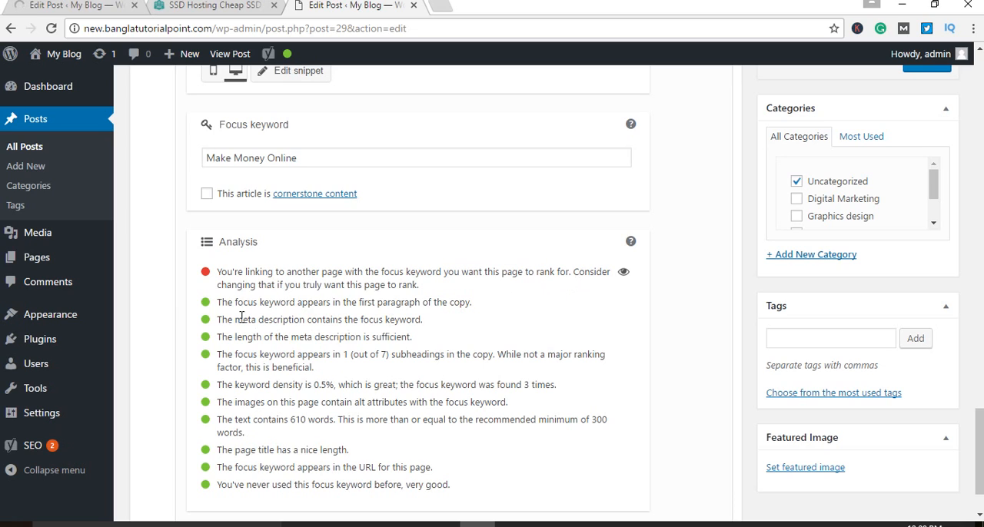
drag(221, 285, 386, 285)
click(443, 291)
Step: Compare the Yoast linking item with the links in the post's introduction and Swagbucks paragraph
scroll(463, 310, up, 6)
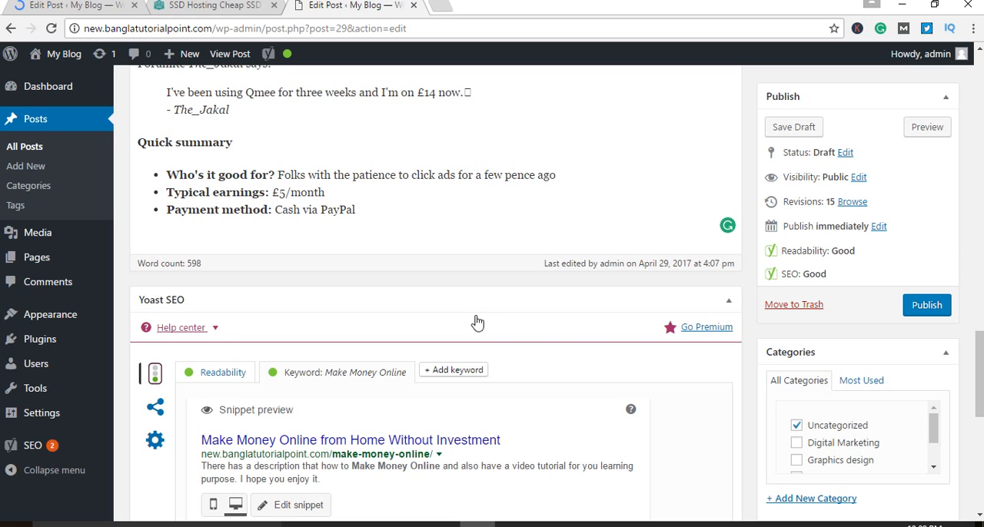
scroll(319, 270, up, 7)
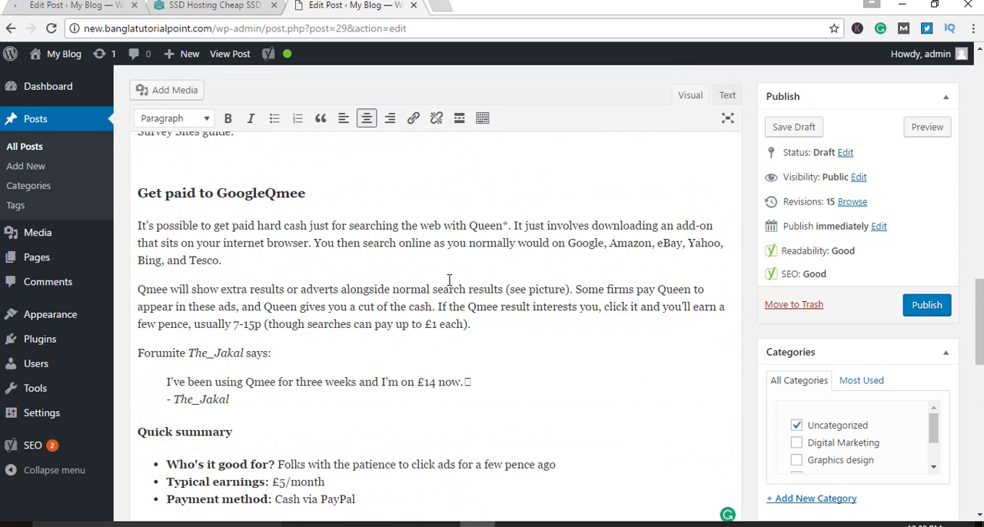
scroll(450, 274, up, 10)
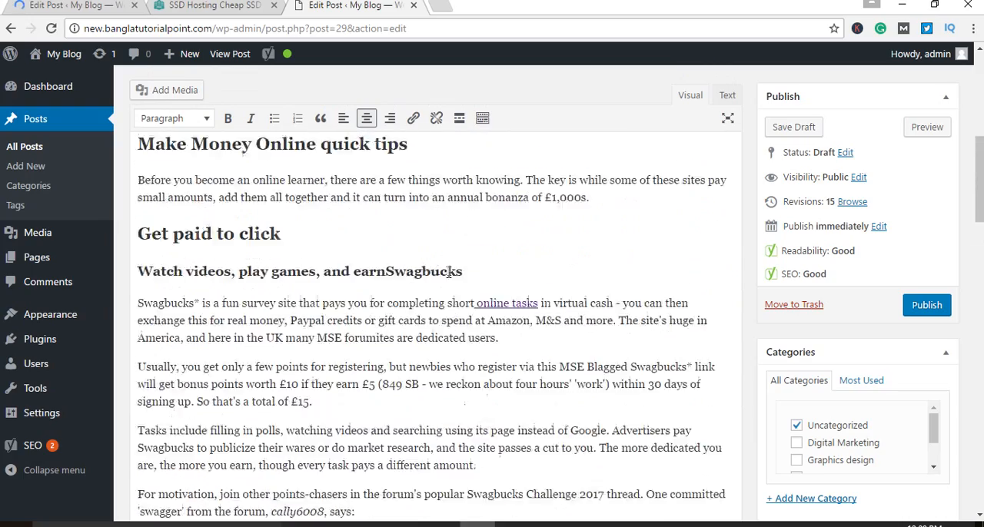
scroll(448, 273, up, 8)
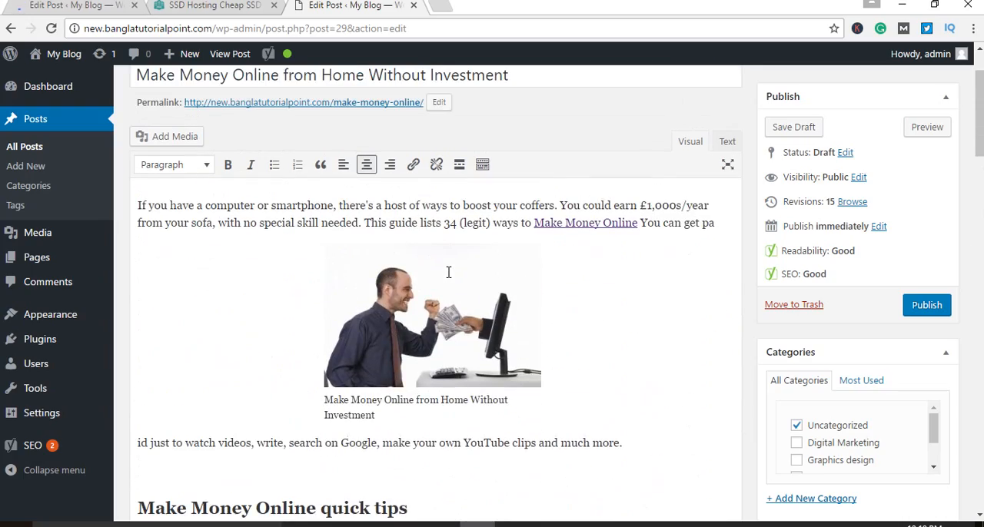
scroll(571, 258, down, 20)
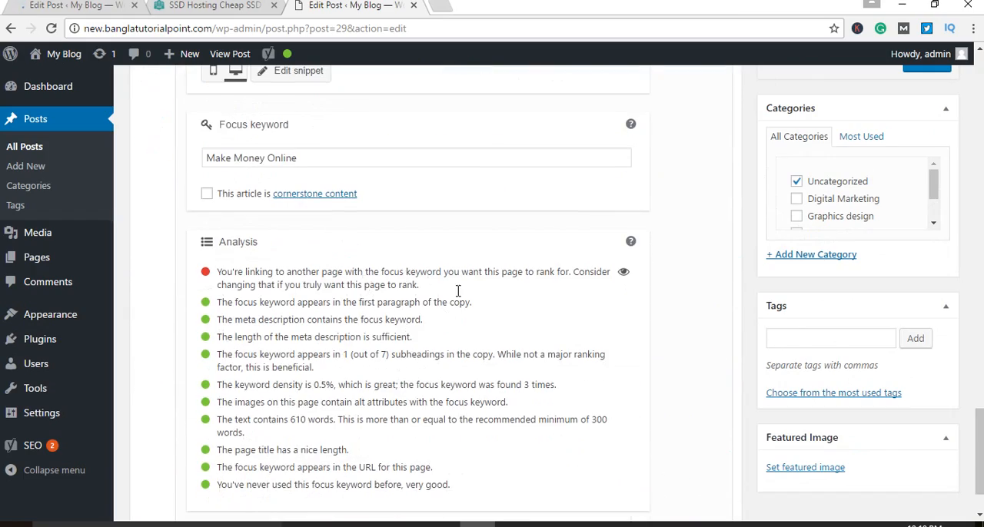
scroll(459, 296, up, 4)
scroll(459, 297, up, 15)
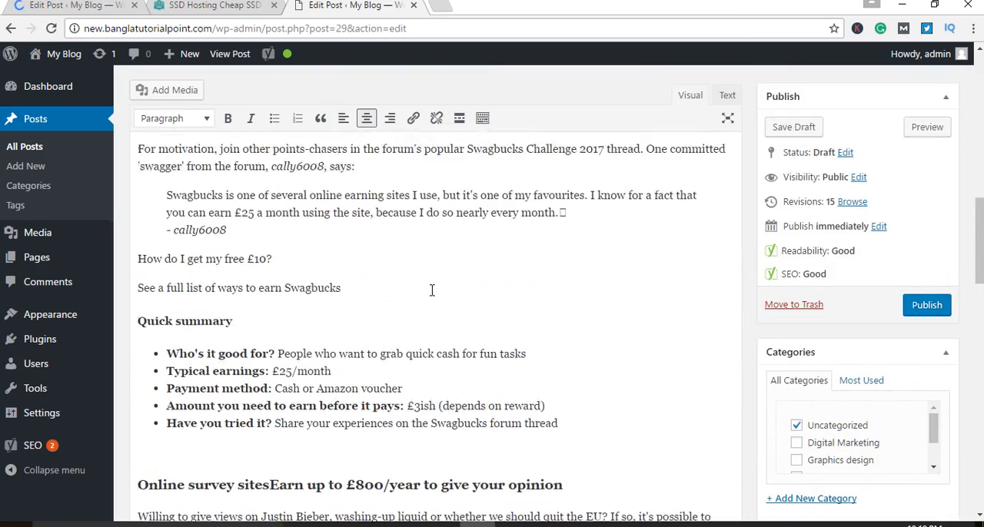
scroll(433, 291, up, 8)
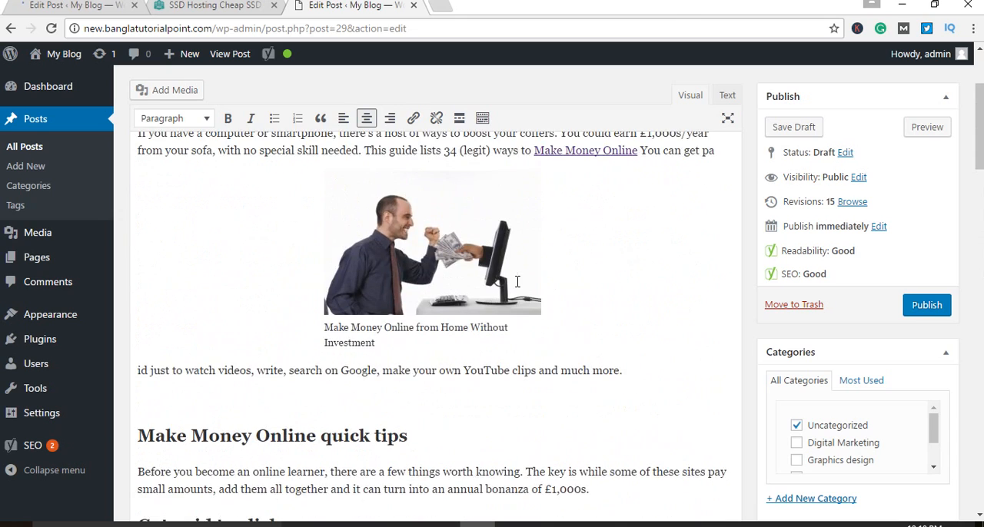
scroll(540, 273, down, 8)
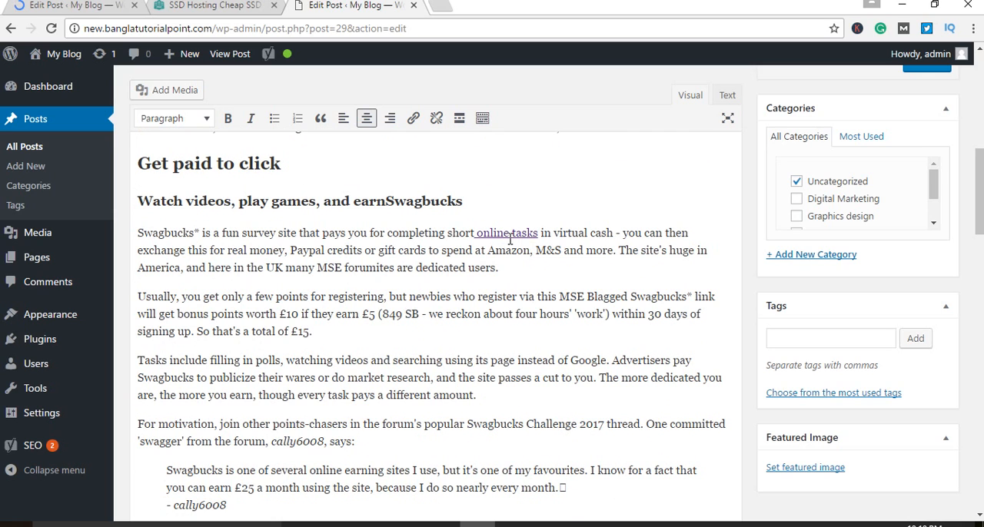
click(211, 6)
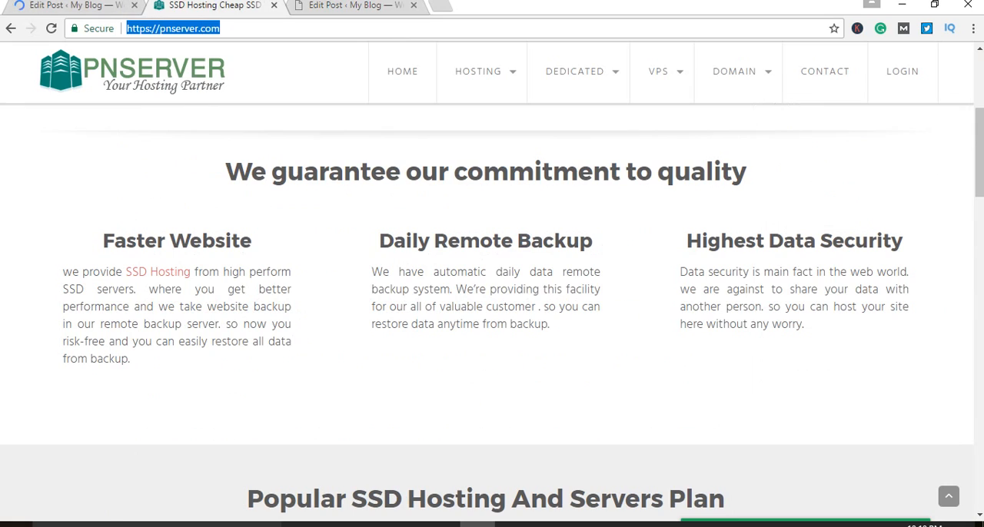
click(349, 6)
click(501, 232)
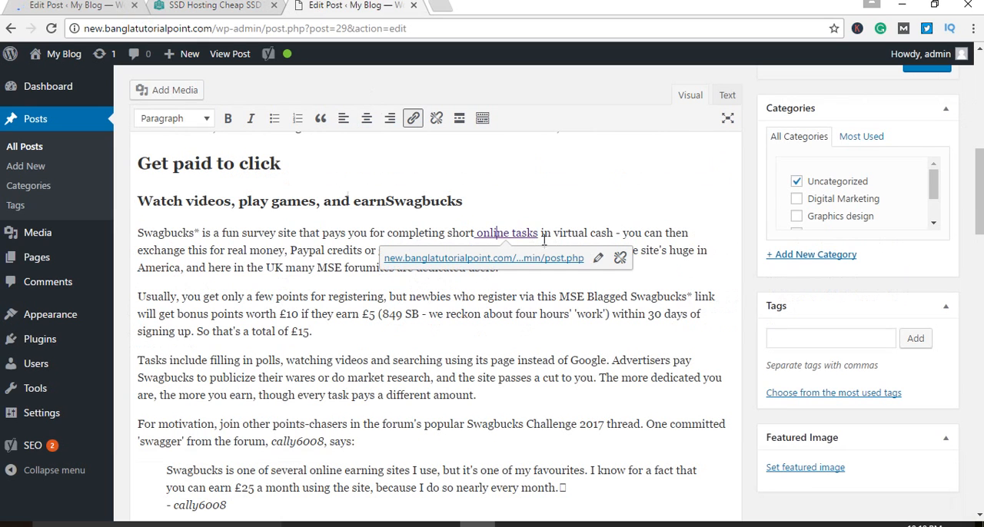
click(622, 259)
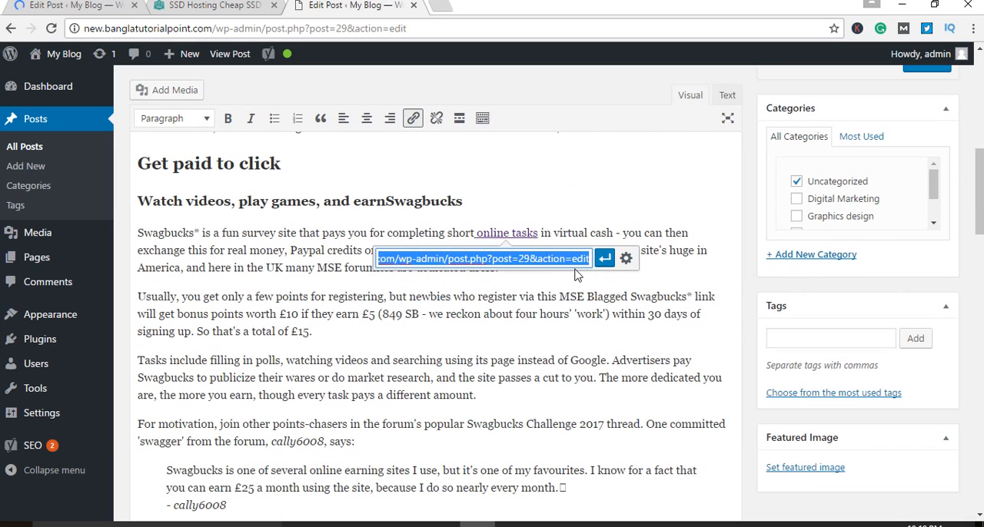
key(BackSpace)
text(https://pnserver.com/)
click(604, 259)
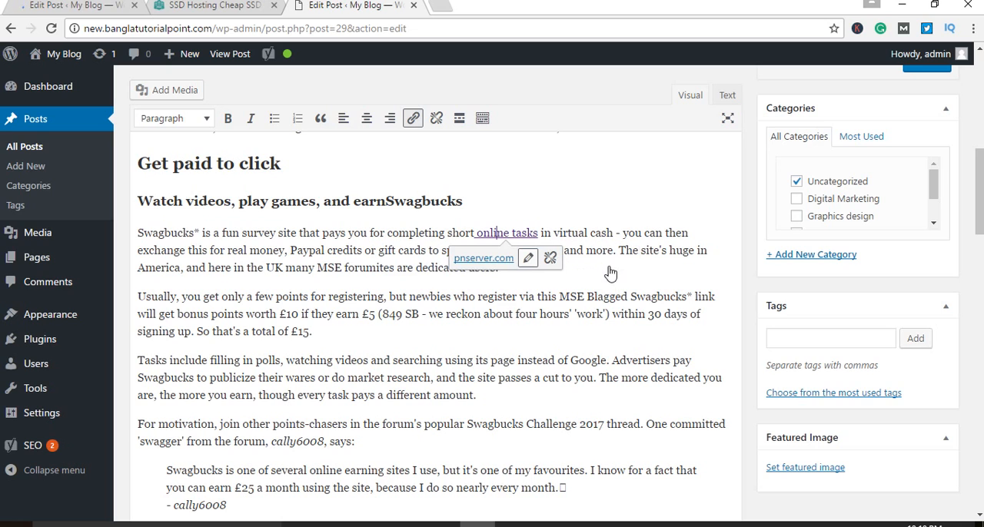
key(Up)
Step: Look over the "online tasks" link in the post and its external target page at pnserver.com
scroll(672, 292, up, 10)
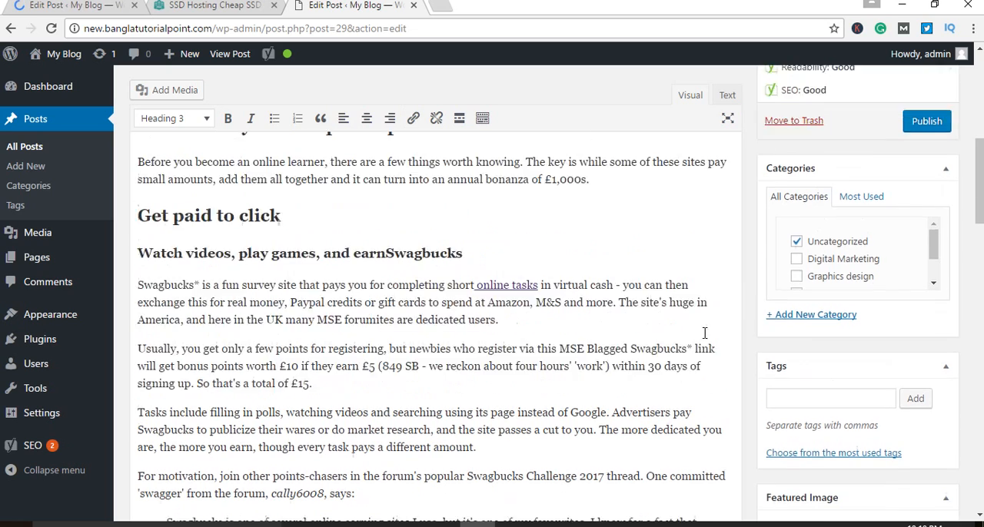
scroll(684, 337, down, 3)
scroll(684, 337, down, 4)
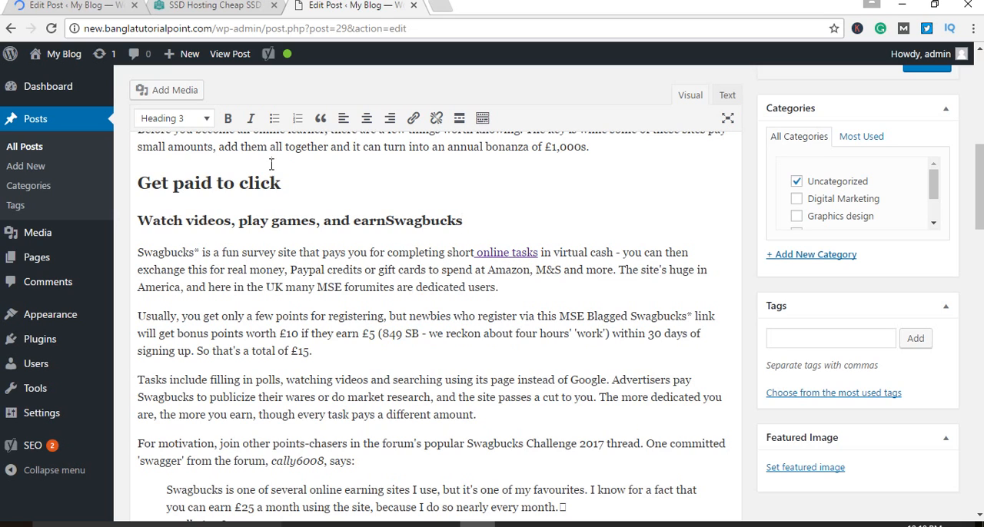
click(208, 6)
click(351, 6)
Step: Review the internal "Make Money Online" link in the introduction and the outbound "online tasks" link further down the post
scroll(625, 289, up, 1)
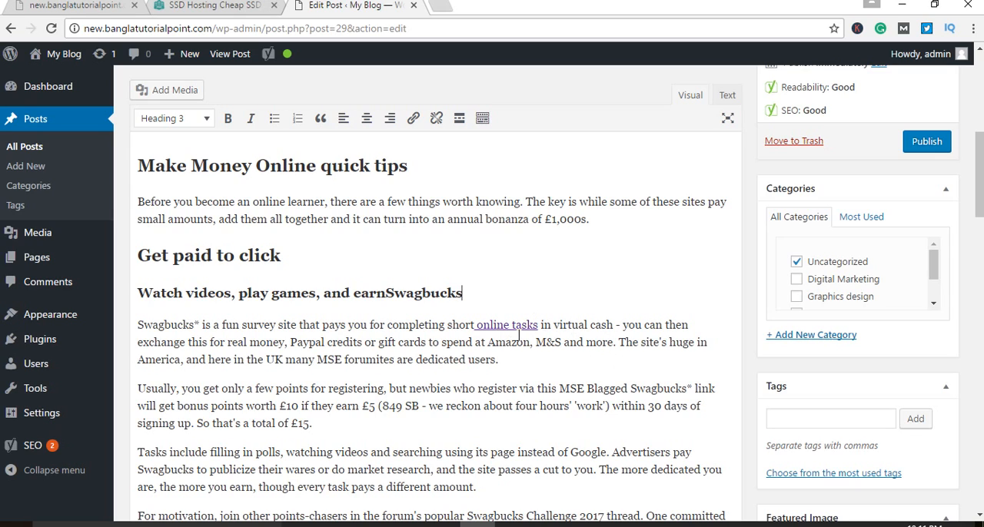
scroll(555, 341, up, 2)
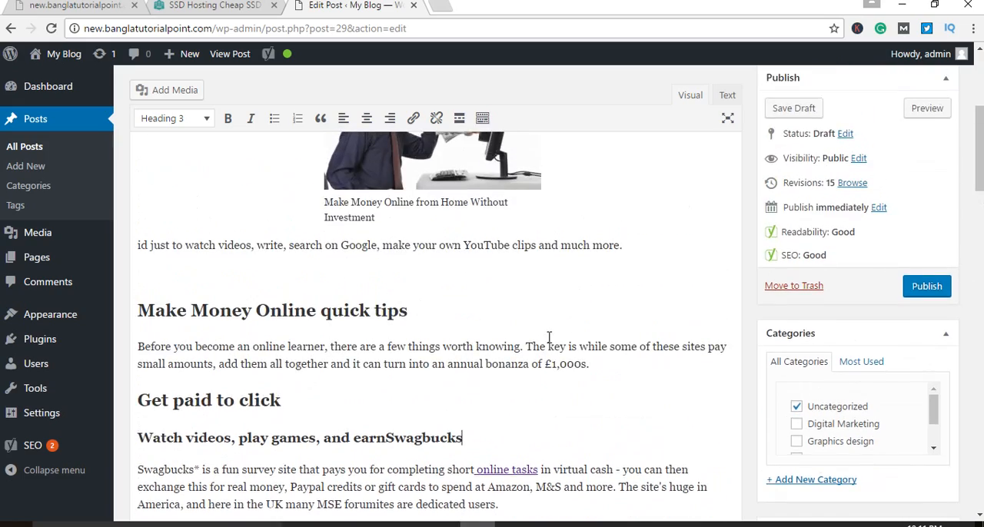
scroll(550, 338, down, 2)
scroll(555, 341, down, 1)
scroll(605, 291, up, 3)
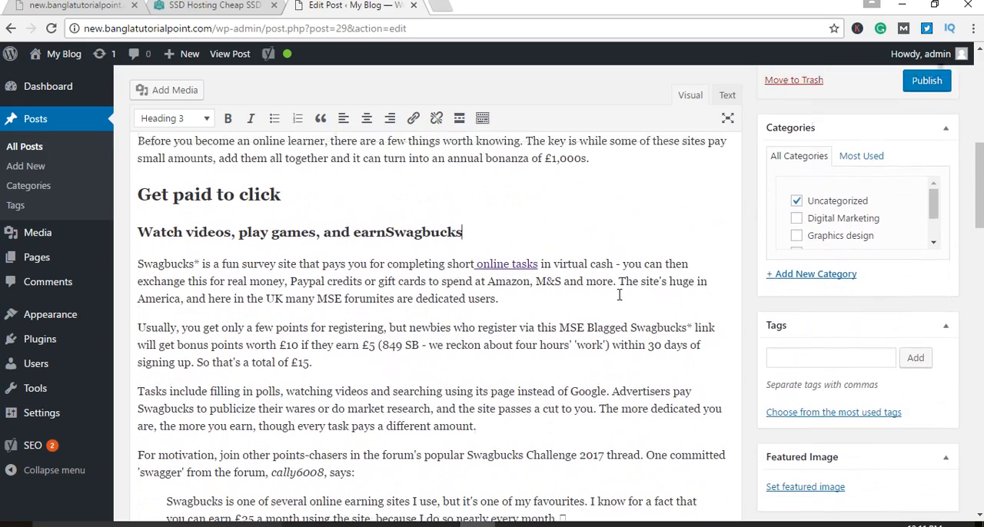
scroll(605, 292, down, 4)
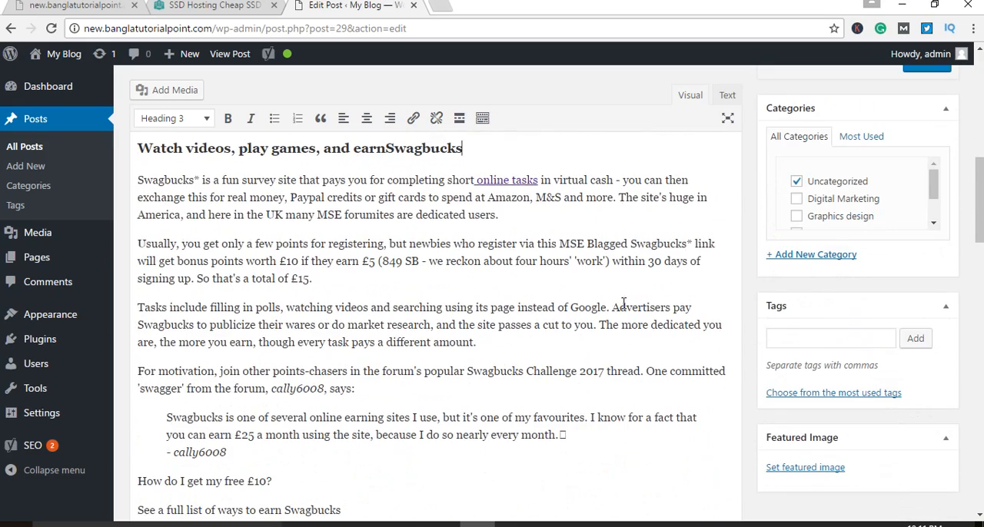
scroll(630, 301, up, 4)
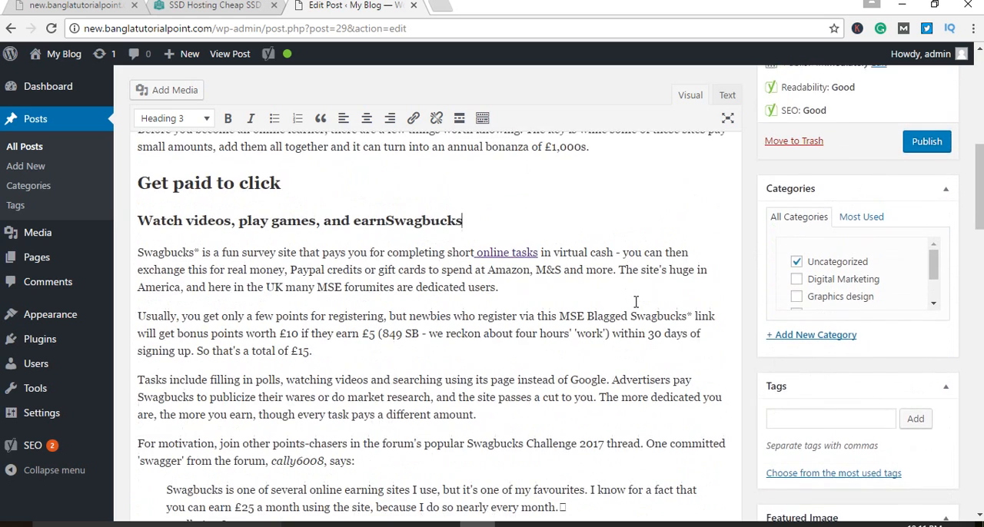
scroll(636, 302, up, 3)
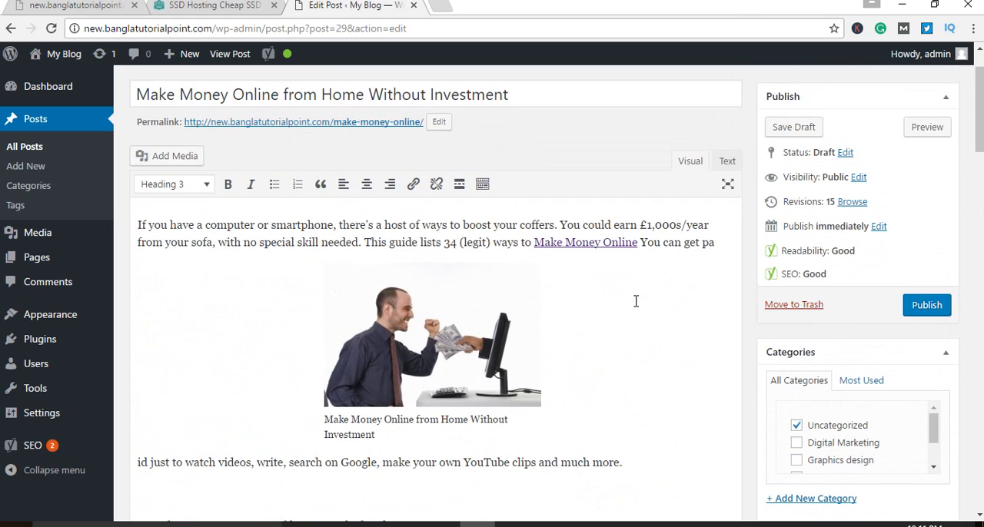
click(596, 243)
click(699, 267)
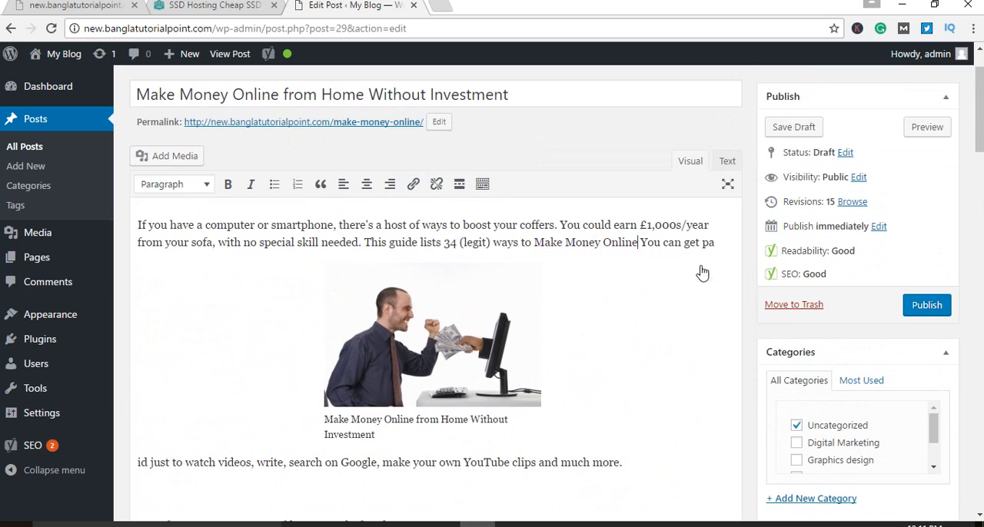
scroll(625, 303, down, 5)
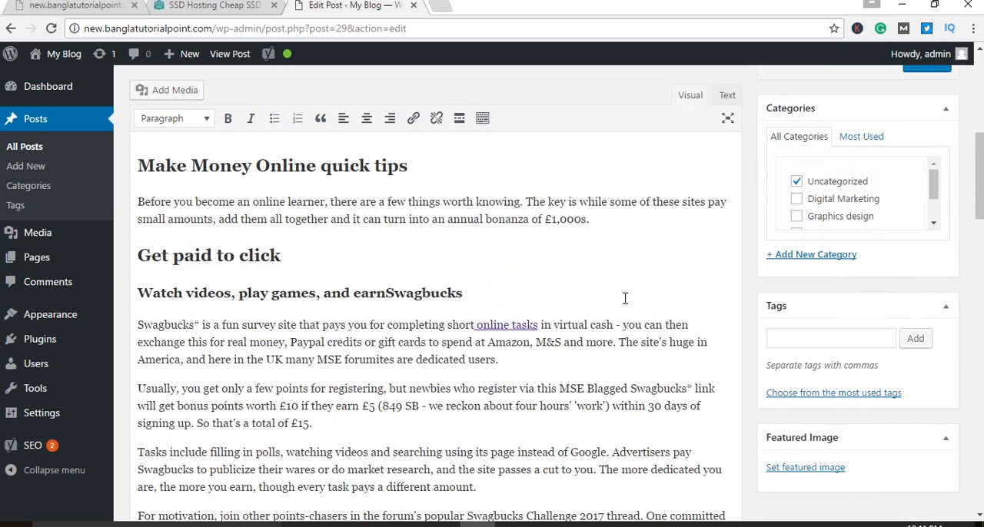
scroll(626, 299, up, 4)
scroll(629, 298, down, 5)
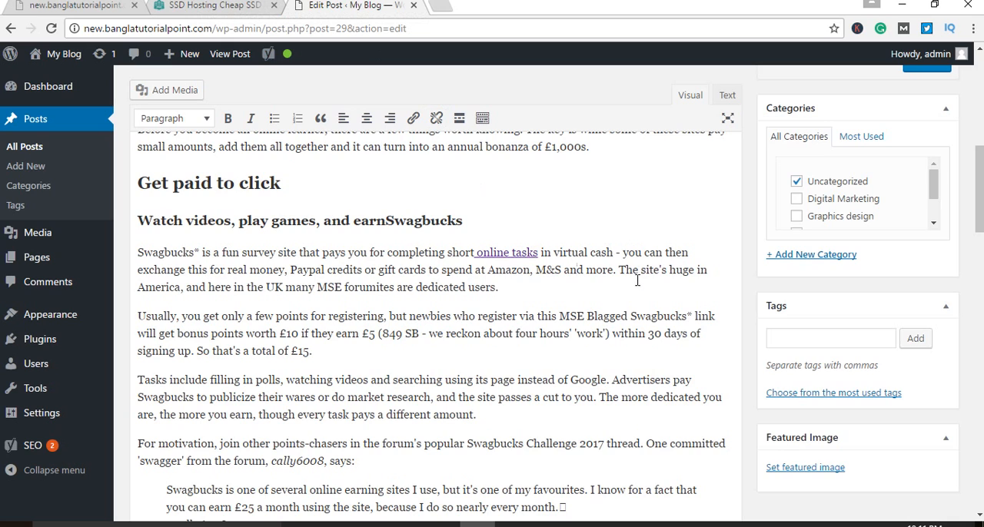
Step: Save the draft and check the refreshed Yoast analysis list below the post
scroll(638, 280, up, 4)
click(793, 127)
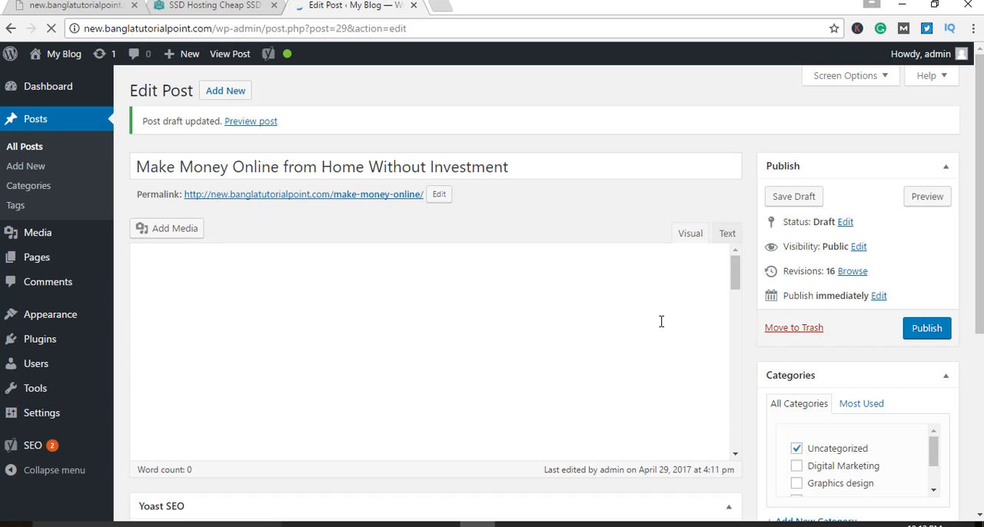
drag(981, 138, 981, 503)
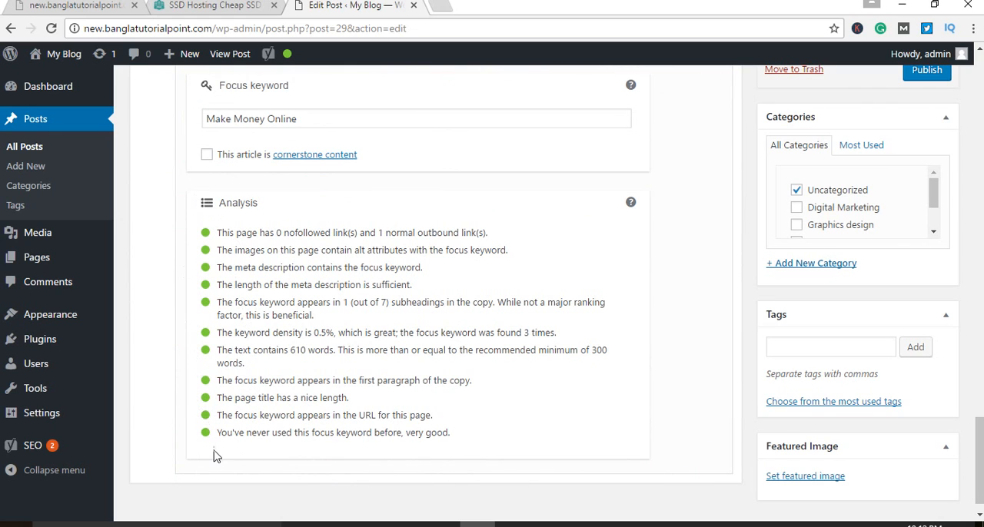
Step: Review the "Make Money Online" focus keyword in the post title and in the introductory paragraph
scroll(527, 414, up, 15)
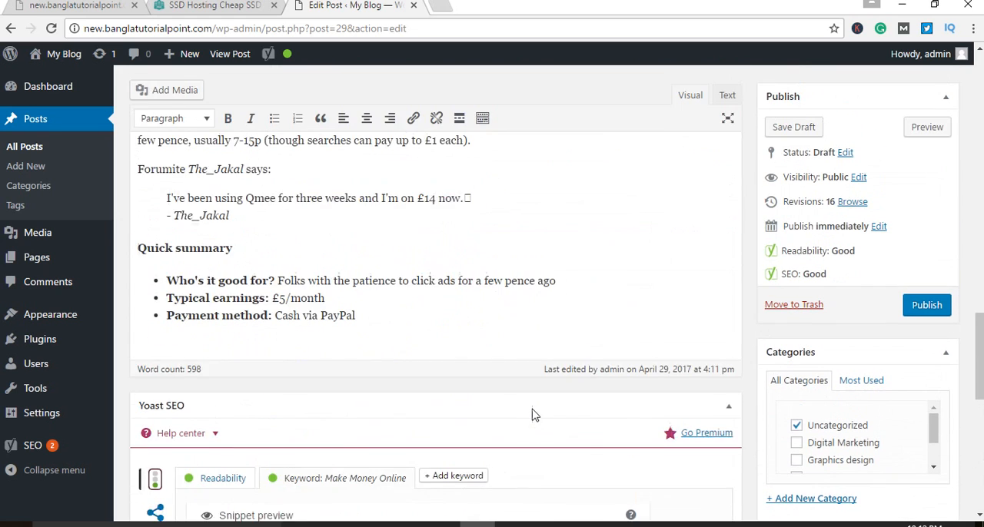
scroll(531, 409, up, 10)
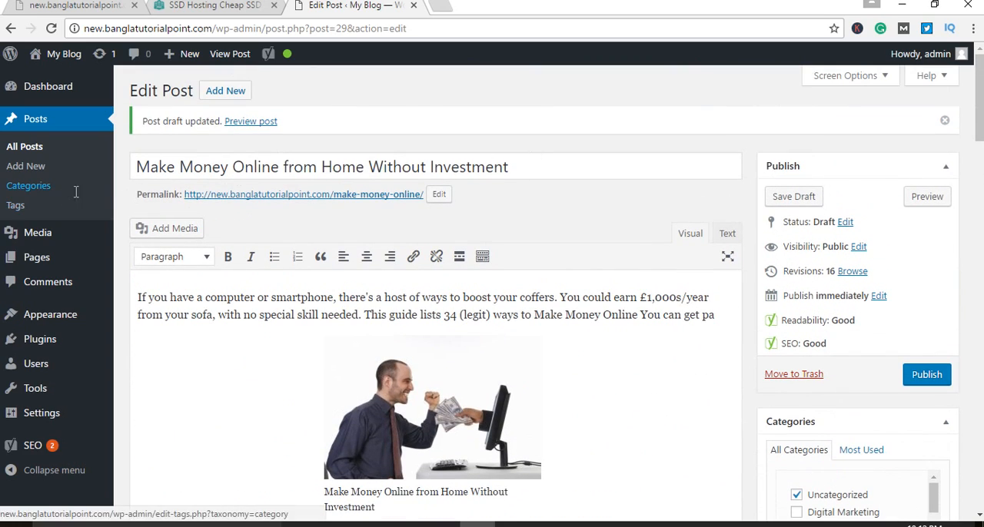
drag(281, 166, 137, 167)
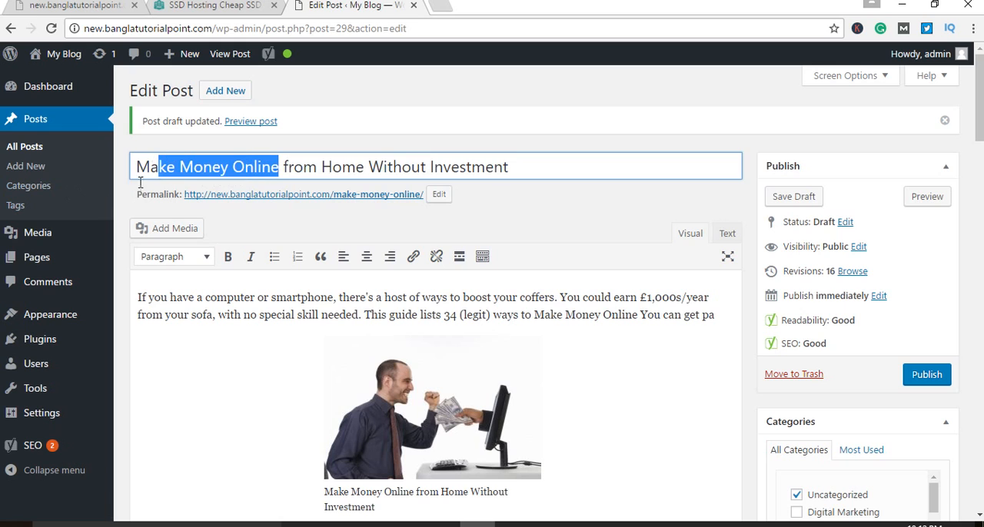
click(228, 405)
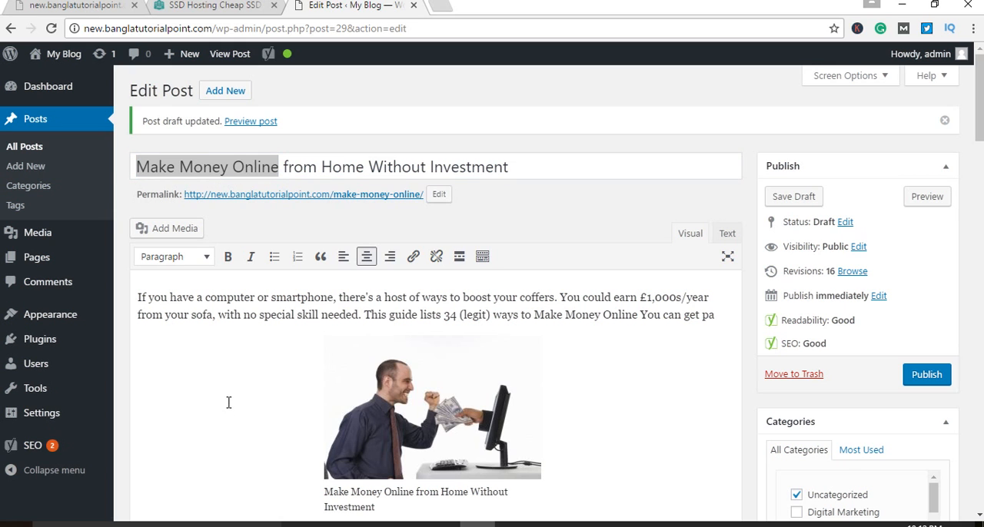
drag(135, 293, 728, 314)
click(674, 338)
click(198, 168)
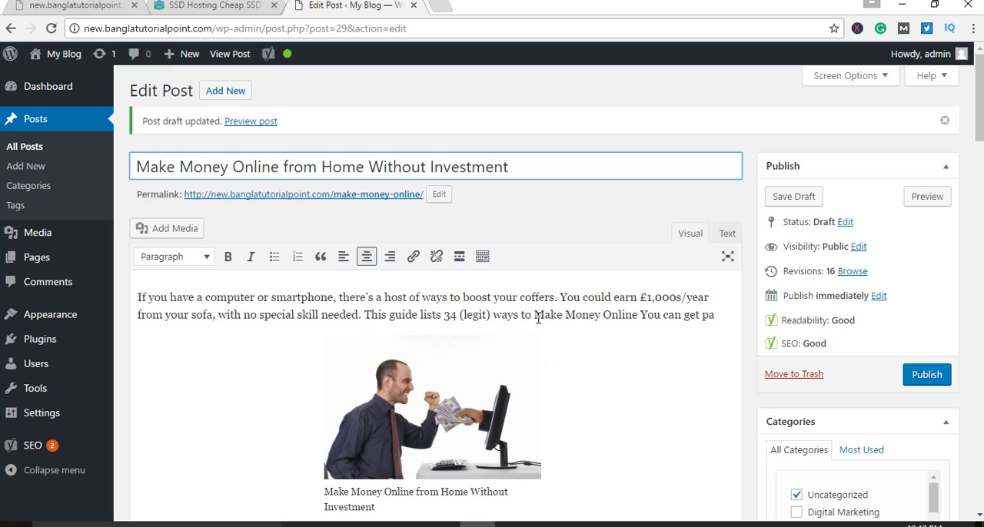
drag(534, 315, 638, 315)
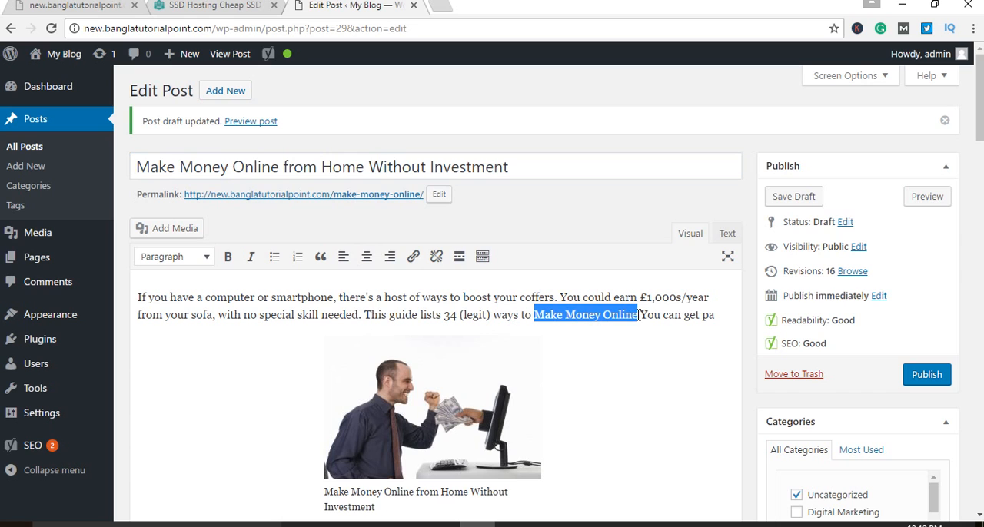
Step: Inspect the introduction image and its alternative text in the image details, closing them with an update
scroll(642, 412, down, 2)
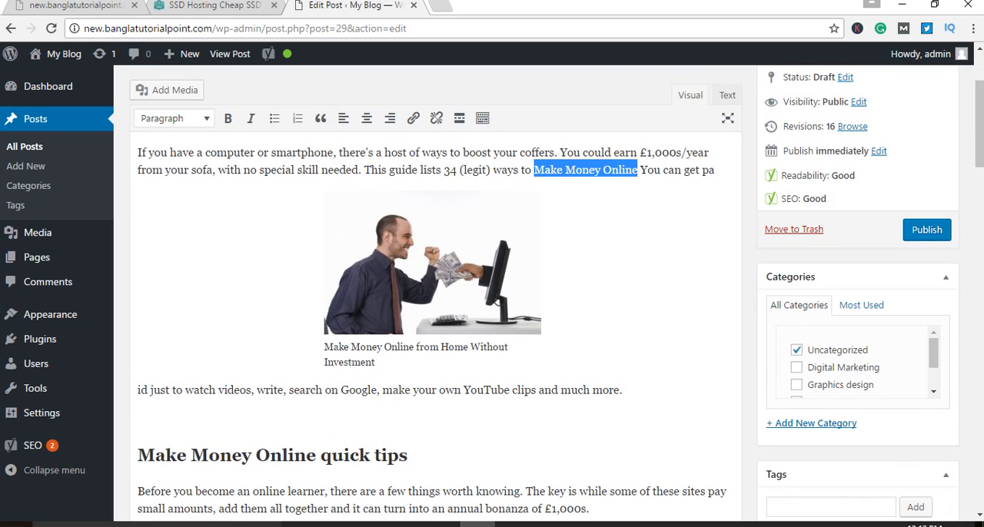
click(465, 282)
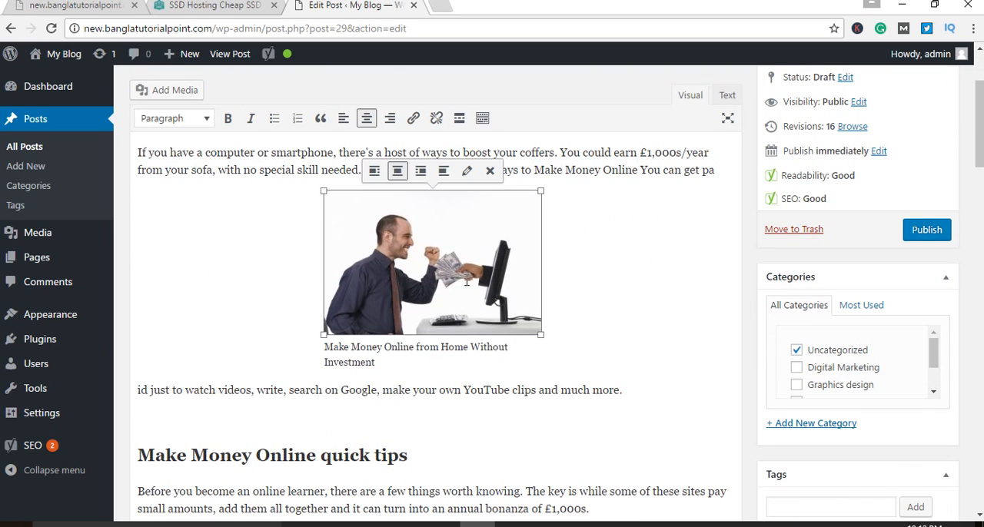
click(626, 288)
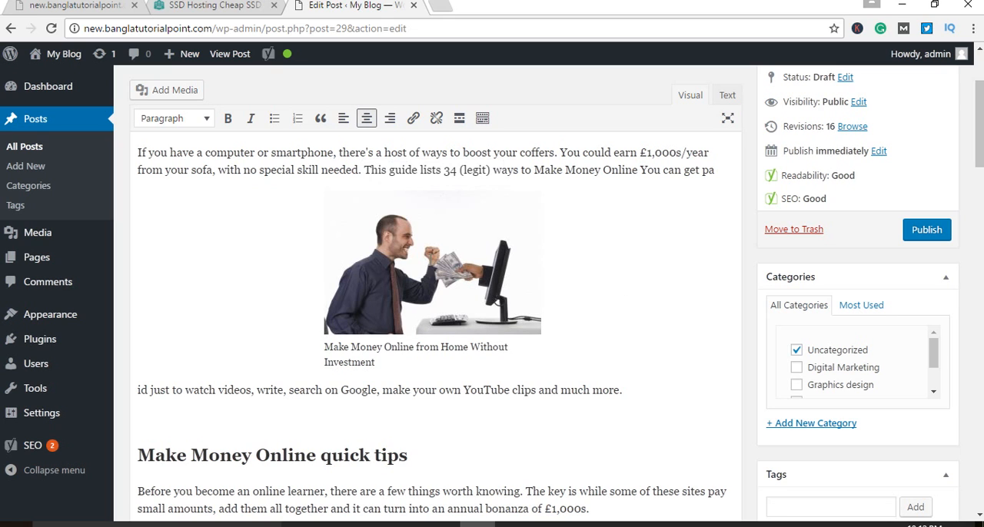
click(465, 275)
click(603, 251)
click(437, 235)
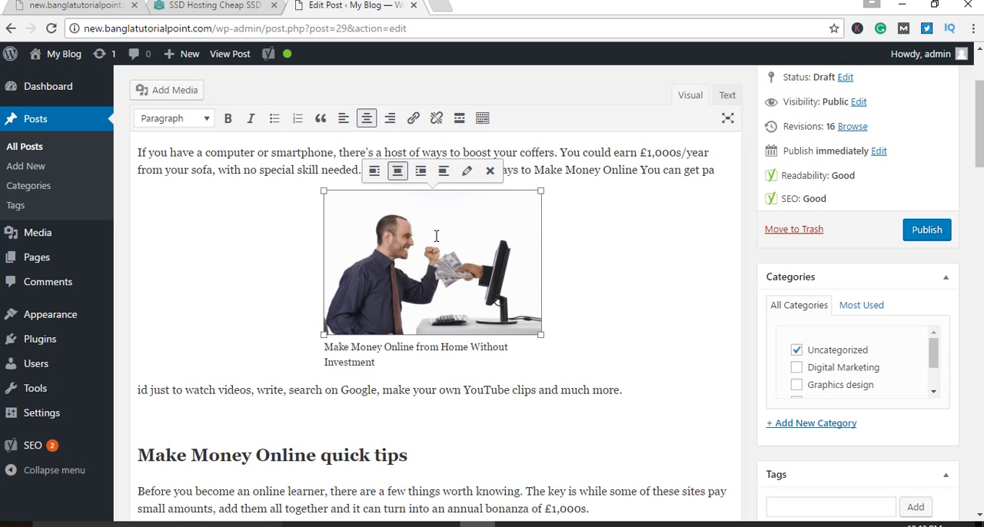
click(466, 173)
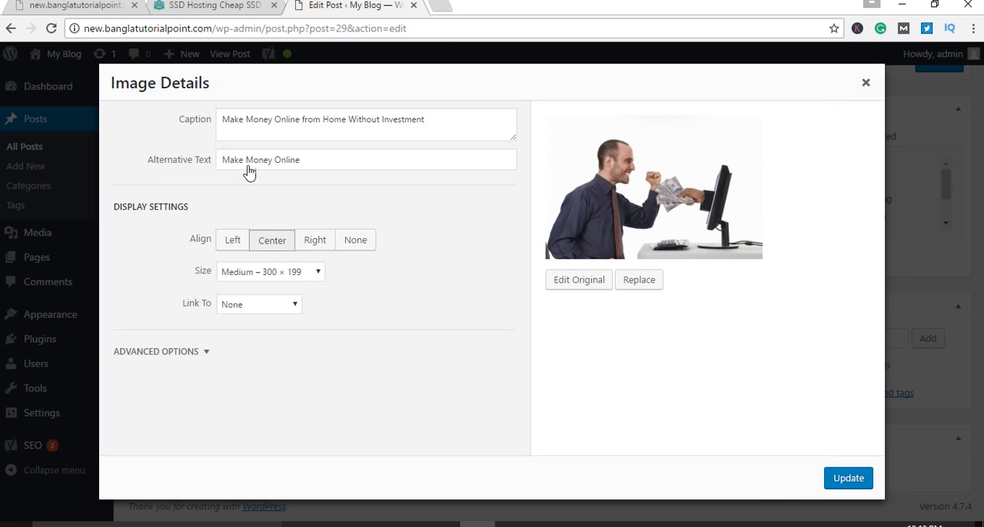
drag(330, 164, 209, 163)
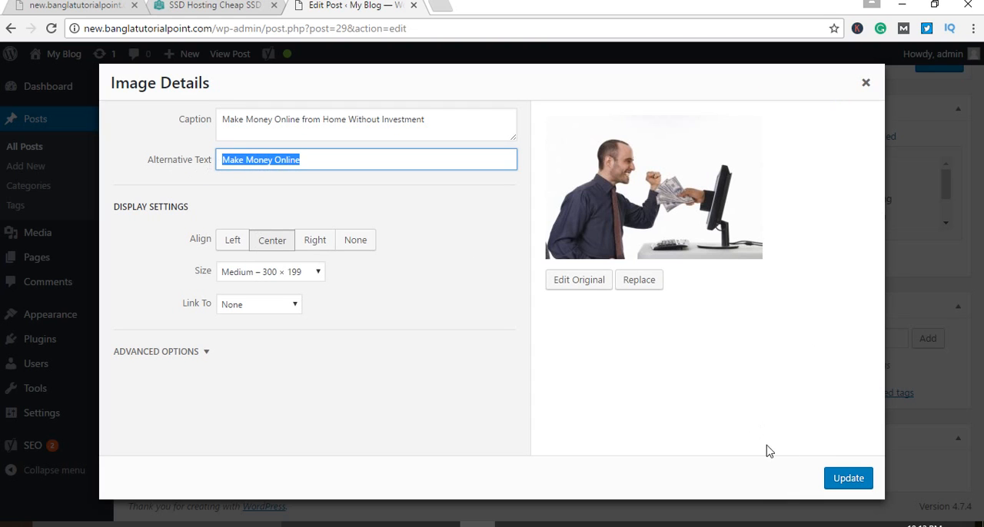
click(847, 478)
Step: Examine the "Make Money Online quick tips" subheading for its heading level and its use of the focus keyword
scroll(608, 384, down, 3)
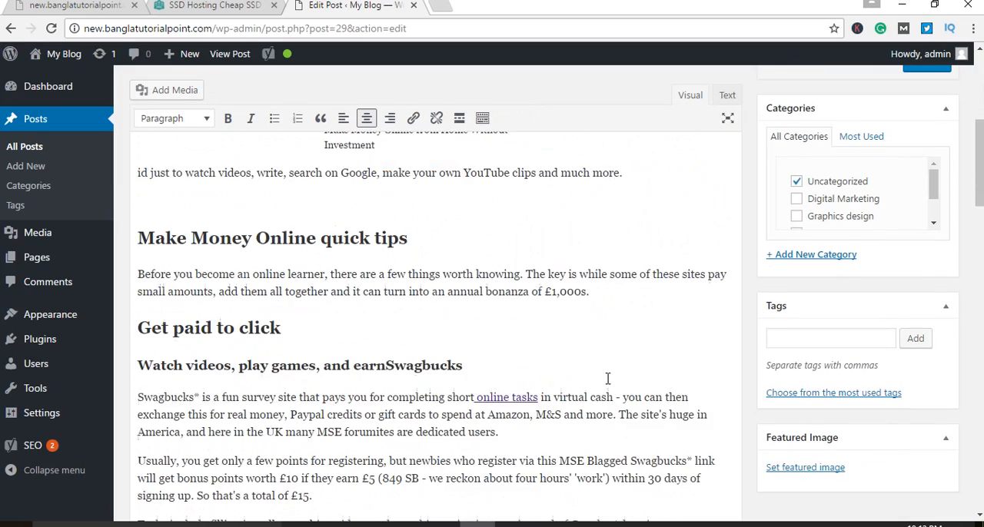
scroll(540, 376, down, 3)
scroll(542, 377, up, 5)
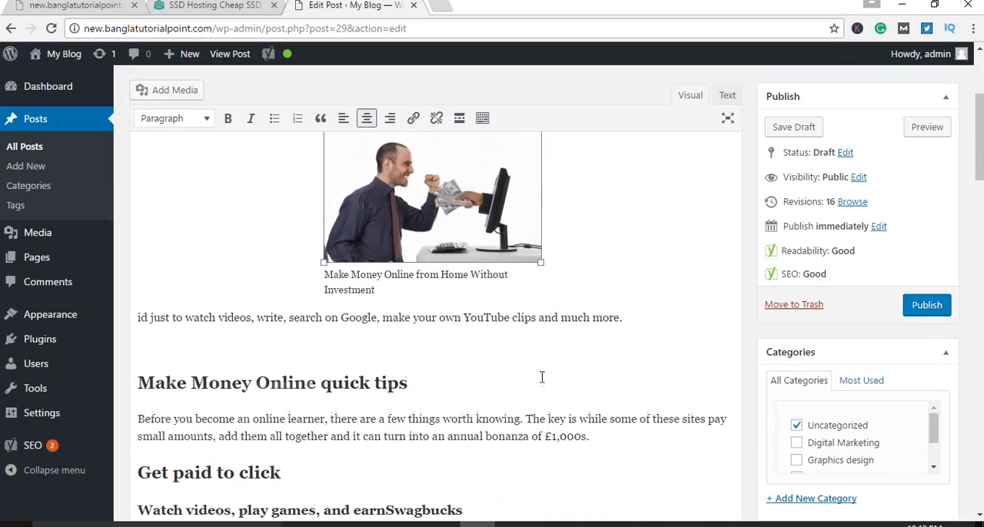
scroll(544, 377, down, 1)
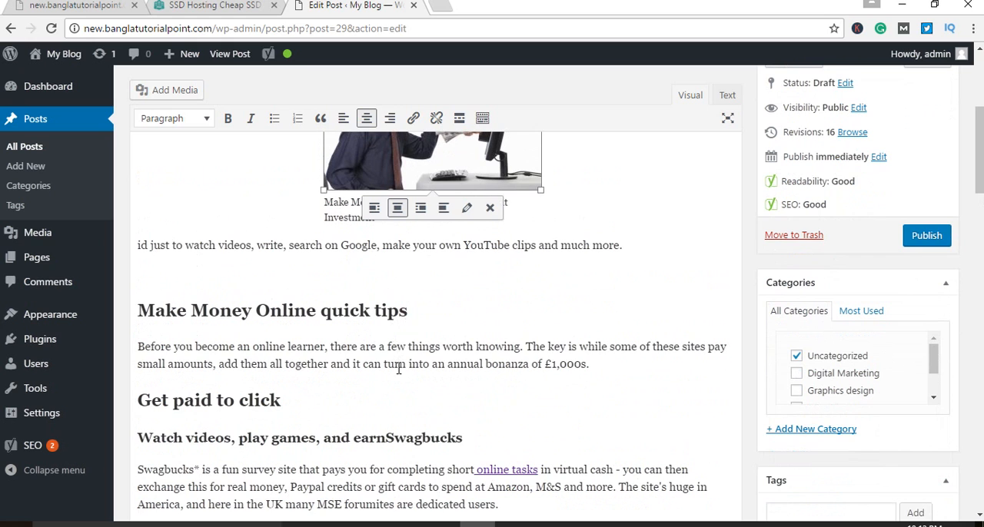
scroll(399, 369, down, 2)
scroll(399, 370, up, 2)
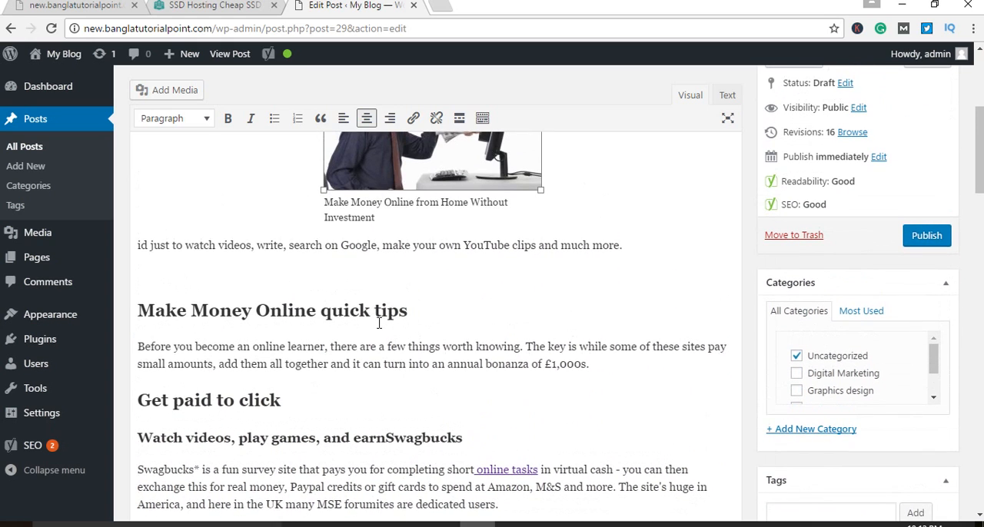
click(359, 311)
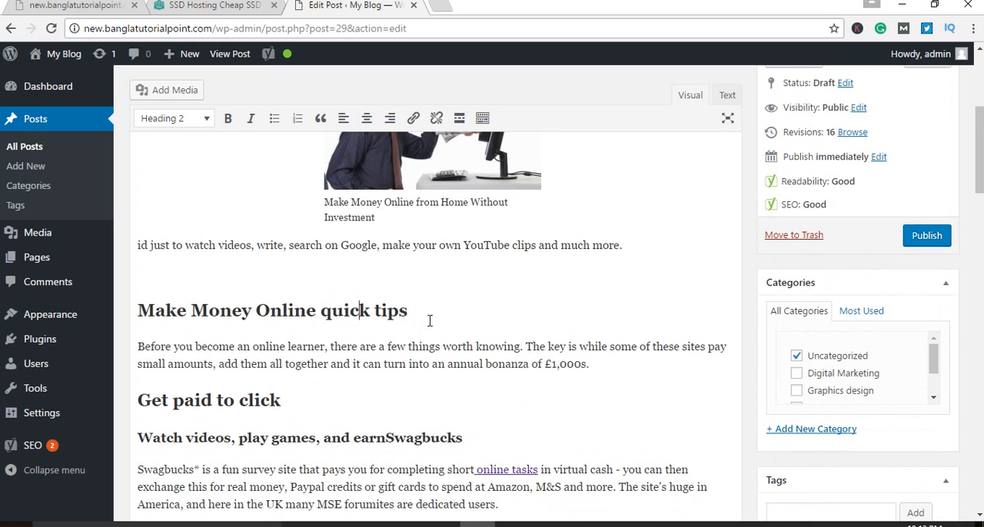
drag(451, 317, 127, 315)
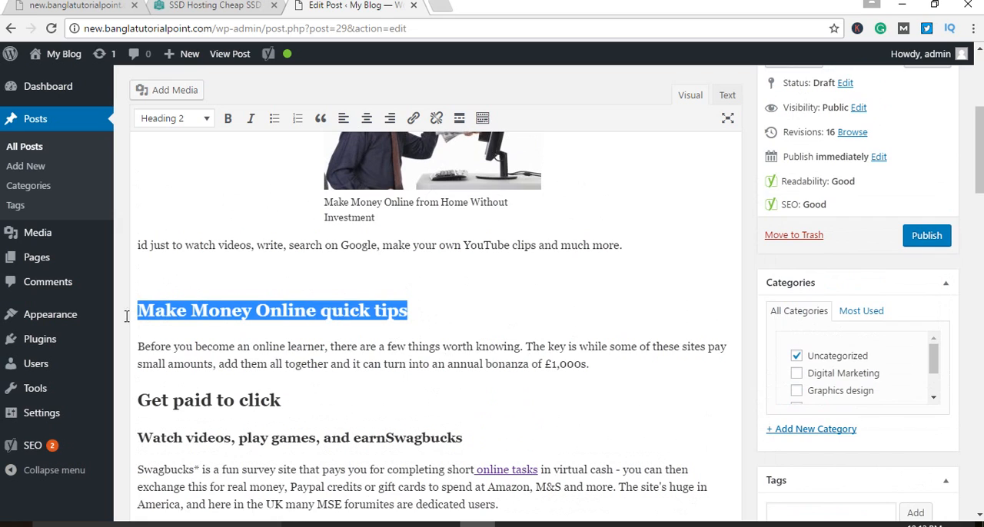
click(453, 306)
drag(427, 318, 127, 320)
click(282, 322)
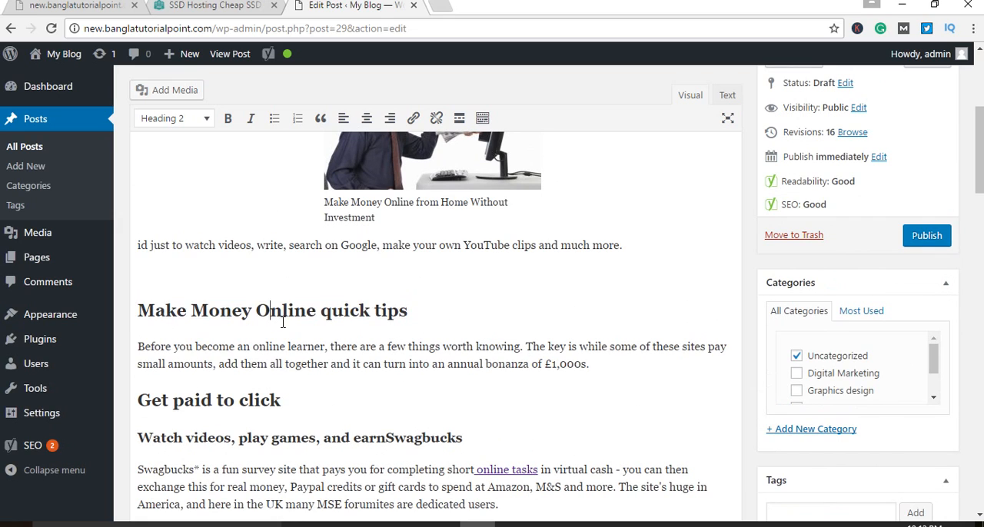
drag(317, 313, 145, 313)
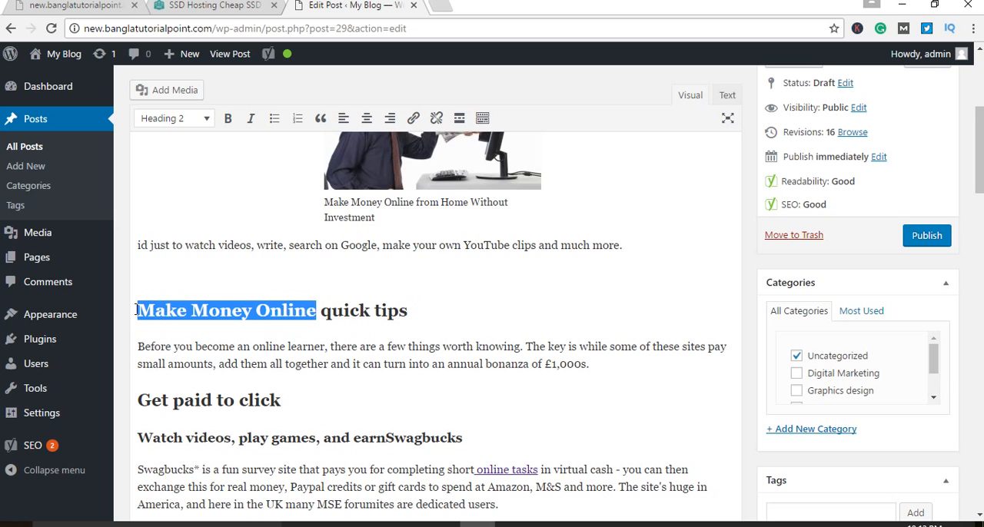
click(434, 316)
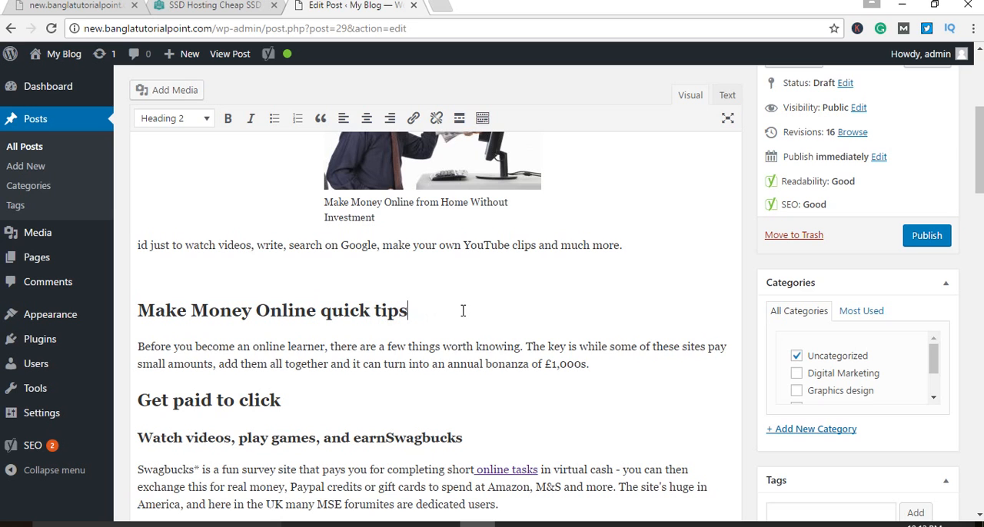
Step: Look over the Swagbucks section's body text and its outbound "online tasks" link
scroll(462, 311, down, 4)
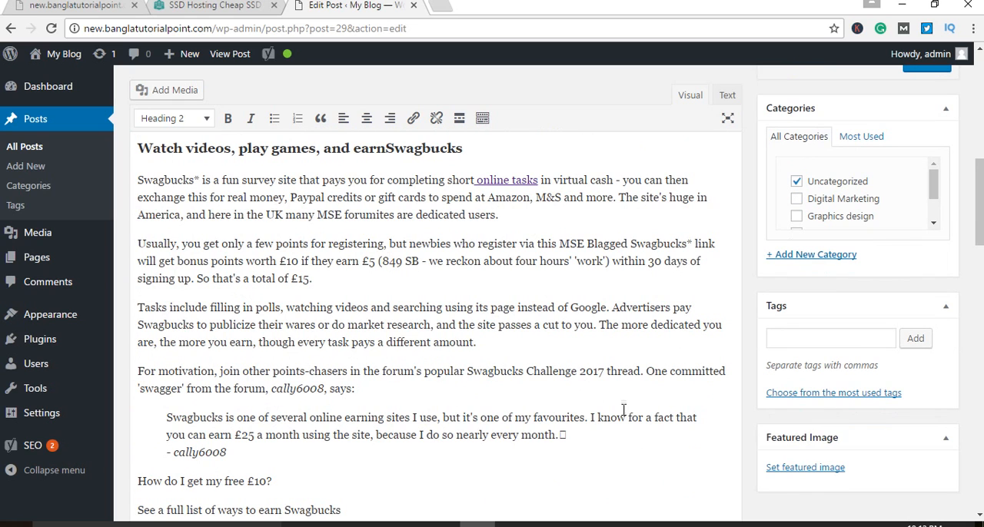
drag(617, 433, 410, 183)
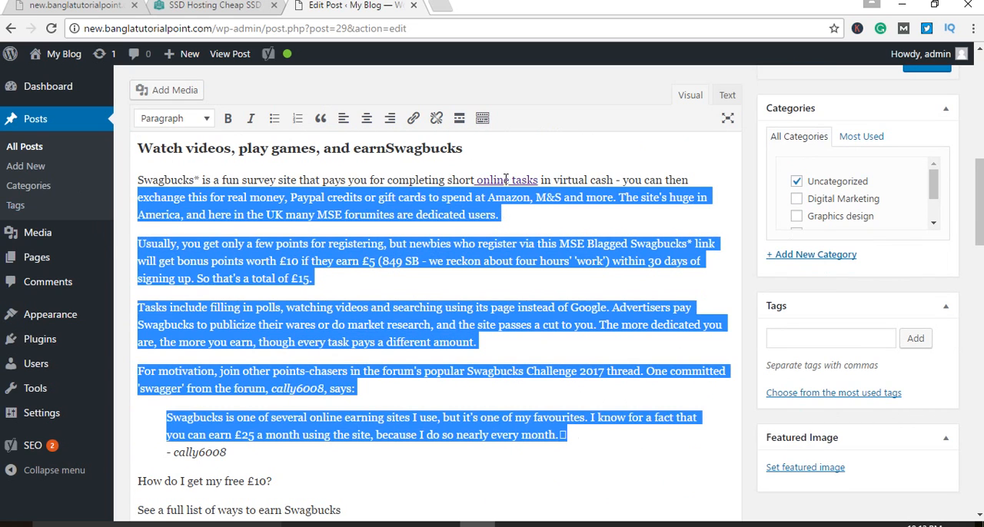
click(573, 227)
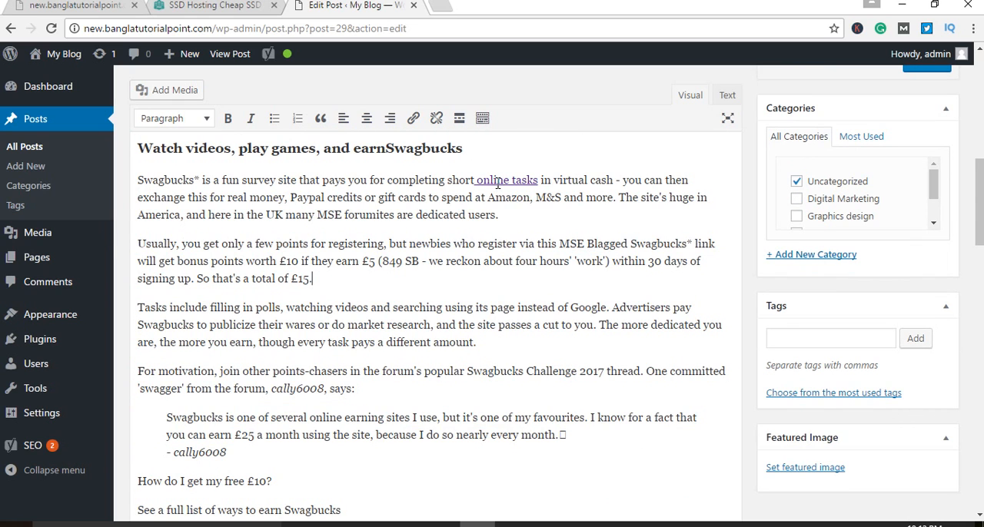
scroll(549, 308, down, 15)
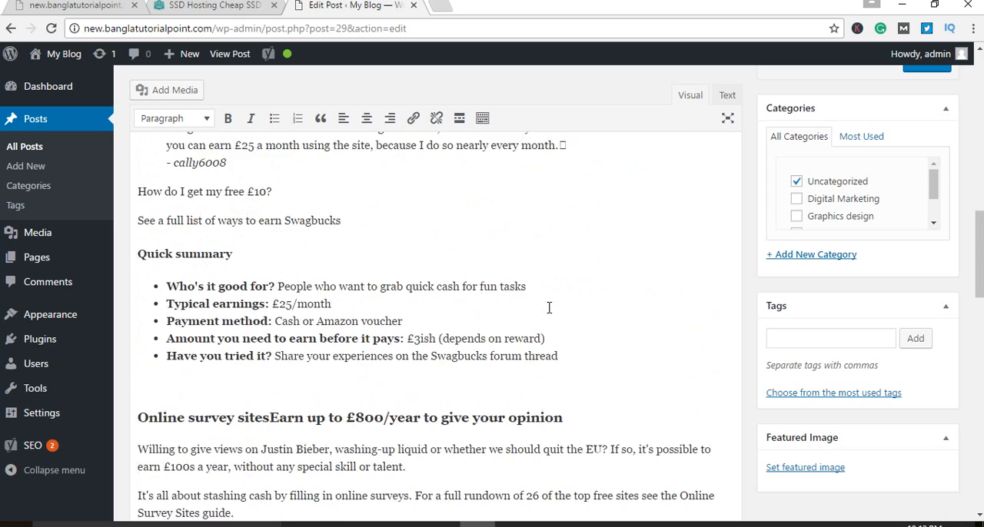
Step: Check the Yoast focus keyword and the analysis list below the post
scroll(550, 313, down, 5)
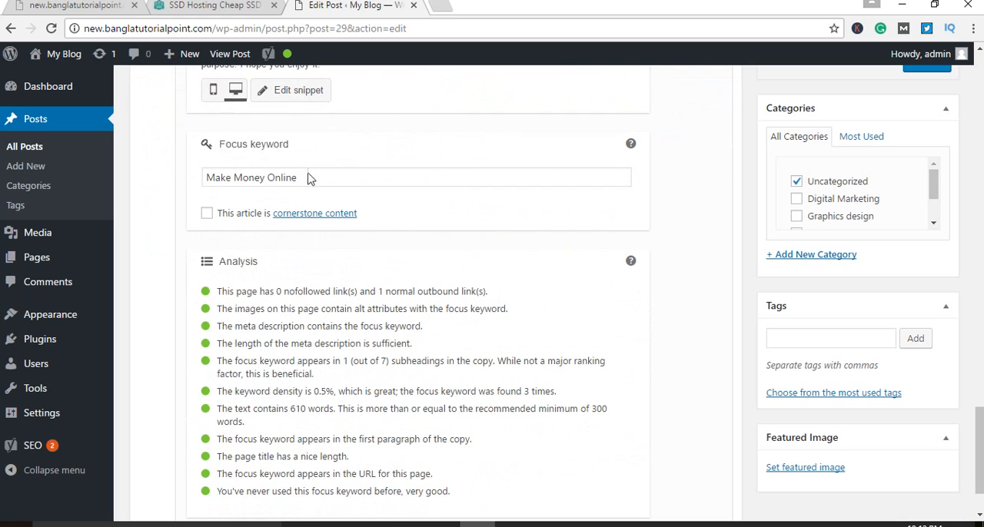
scroll(327, 222, up, 2)
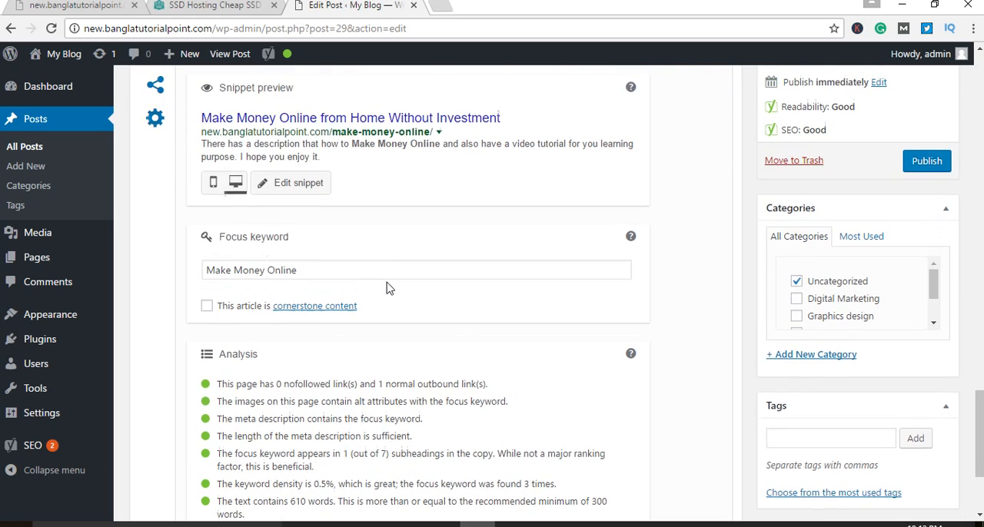
drag(336, 323, 206, 321)
click(408, 327)
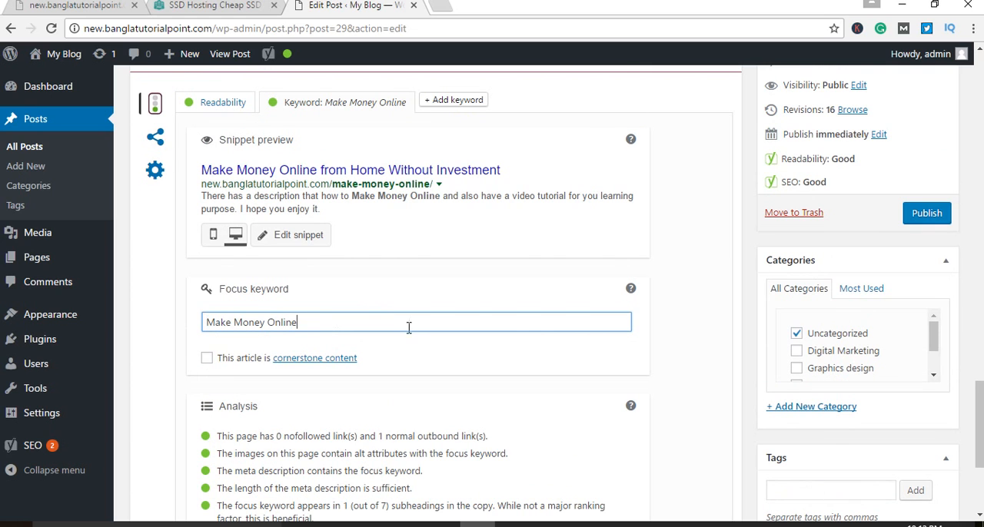
scroll(519, 316, down, 2)
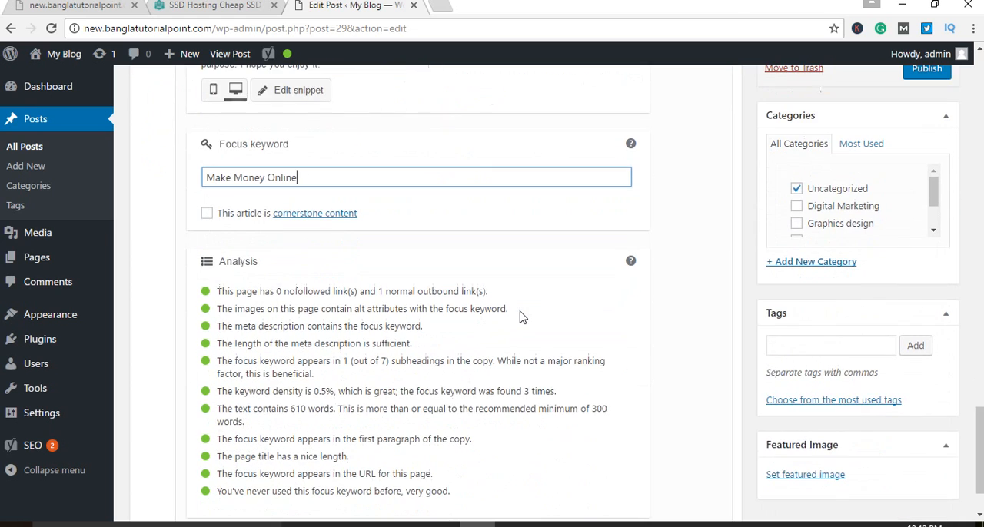
Step: Open the Yoast snippet editor and review the SEO title and meta description alongside the analysis list
scroll(520, 317, up, 2)
click(315, 234)
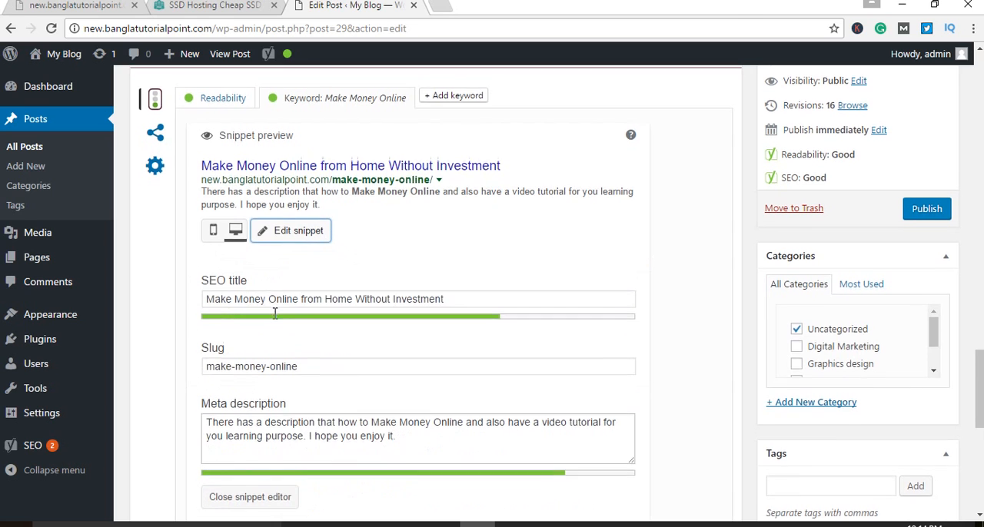
scroll(395, 373, down, 1)
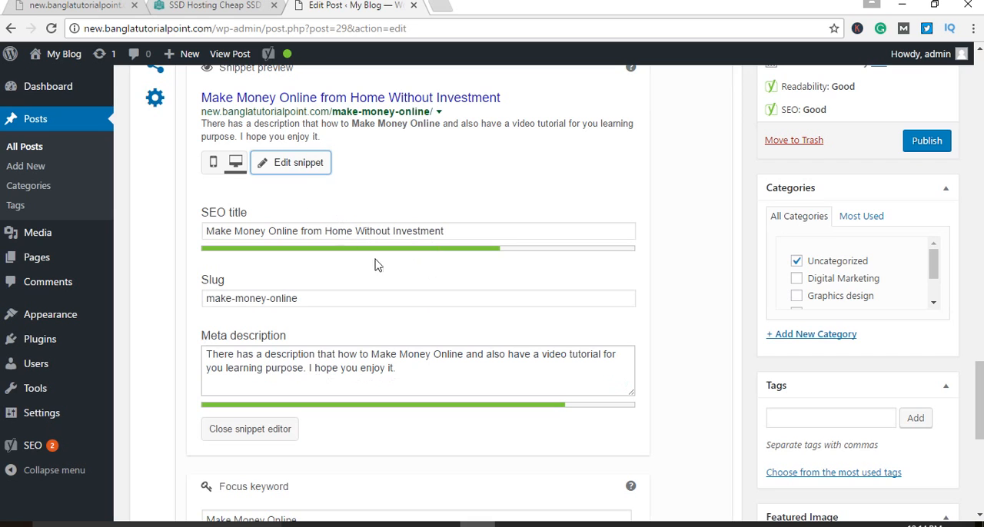
drag(454, 231, 204, 230)
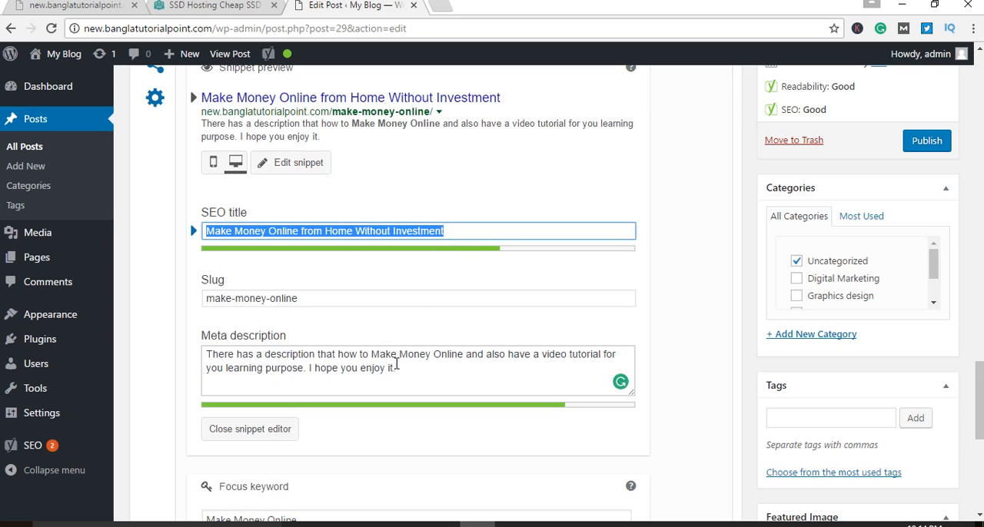
drag(396, 367, 201, 352)
click(130, 347)
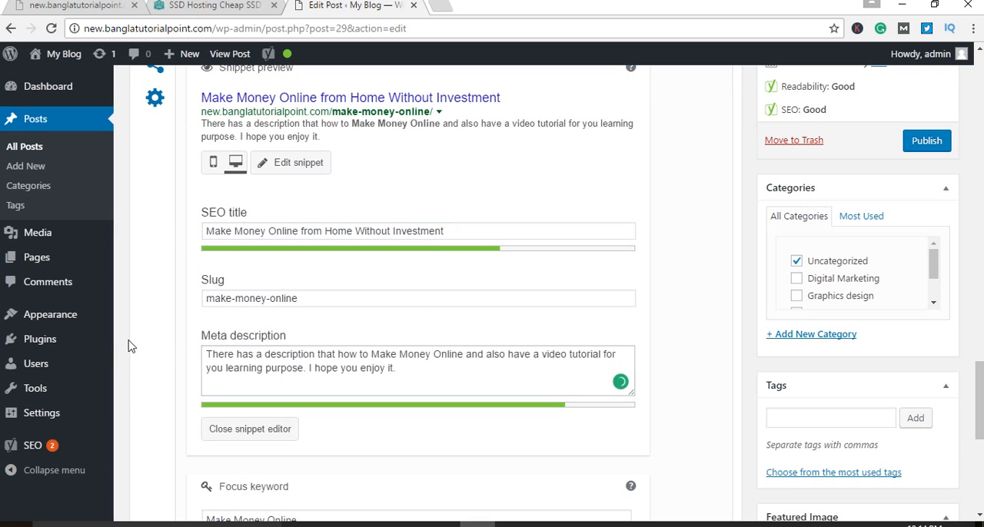
scroll(145, 346, down, 5)
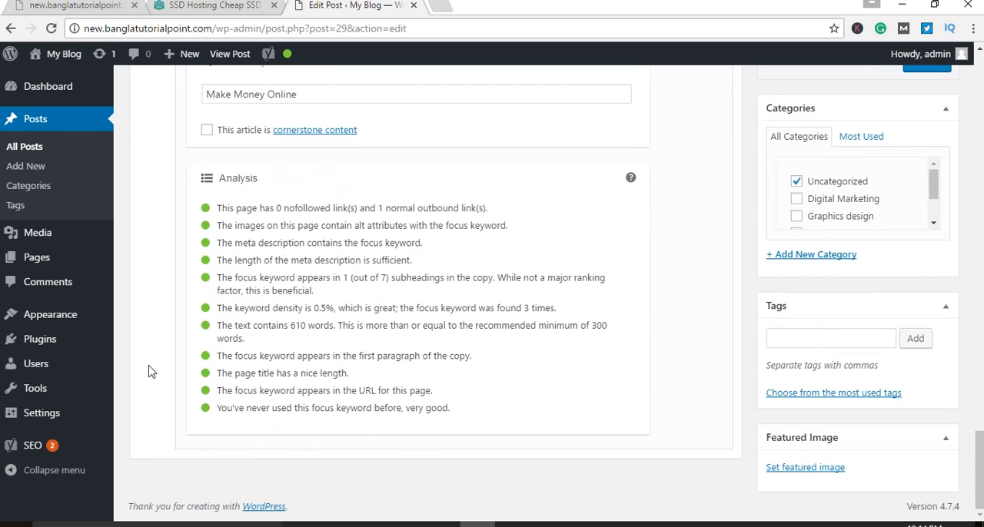
scroll(387, 396, up, 5)
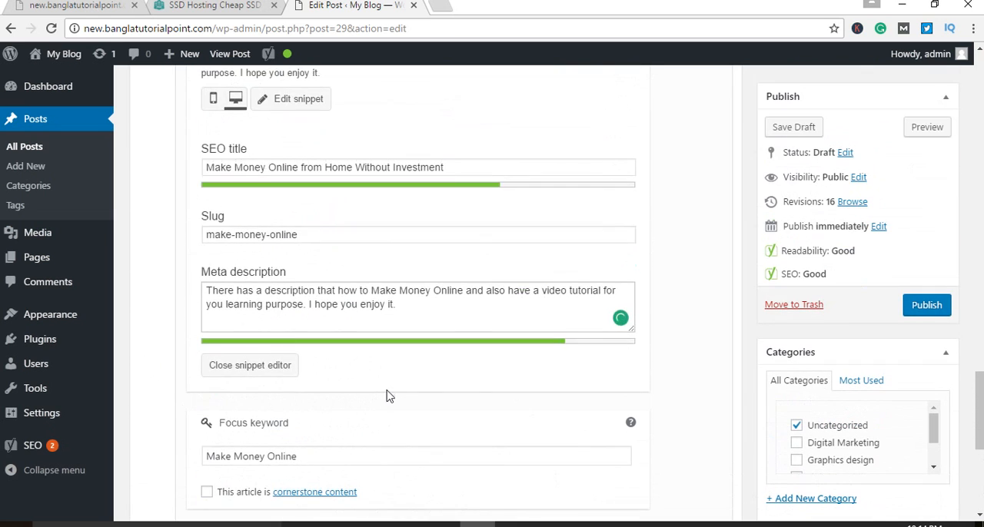
Step: Save the post as a draft, reload the editor page and open the post's preview
scroll(395, 384, up, 3)
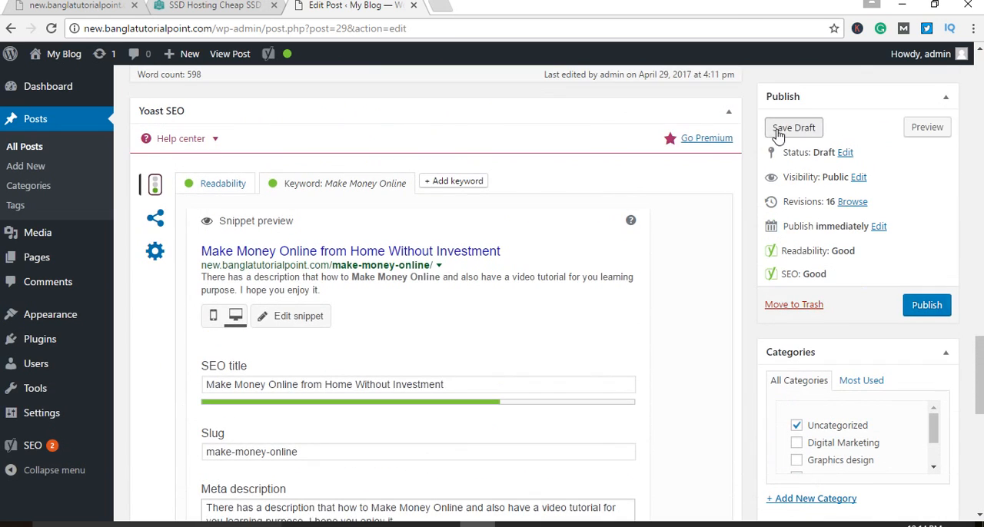
click(779, 131)
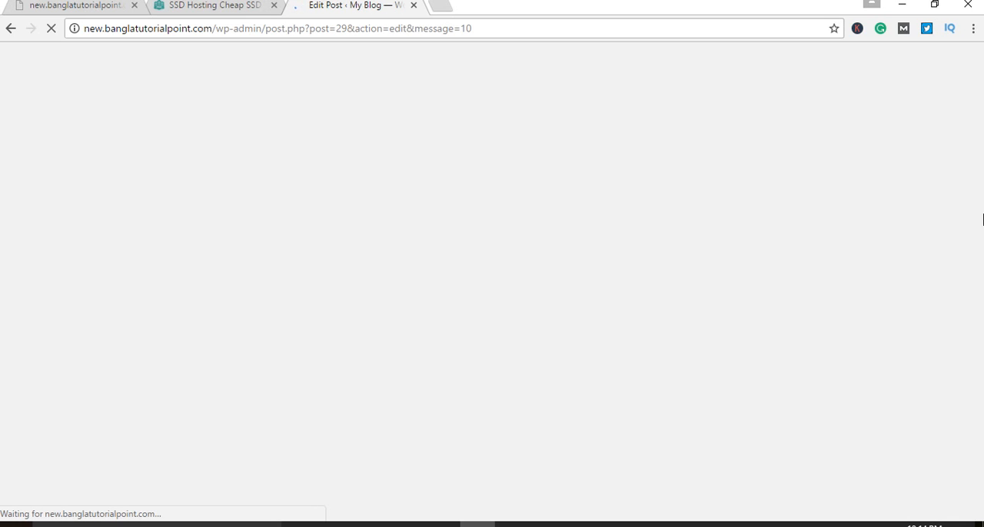
click(51, 29)
click(51, 28)
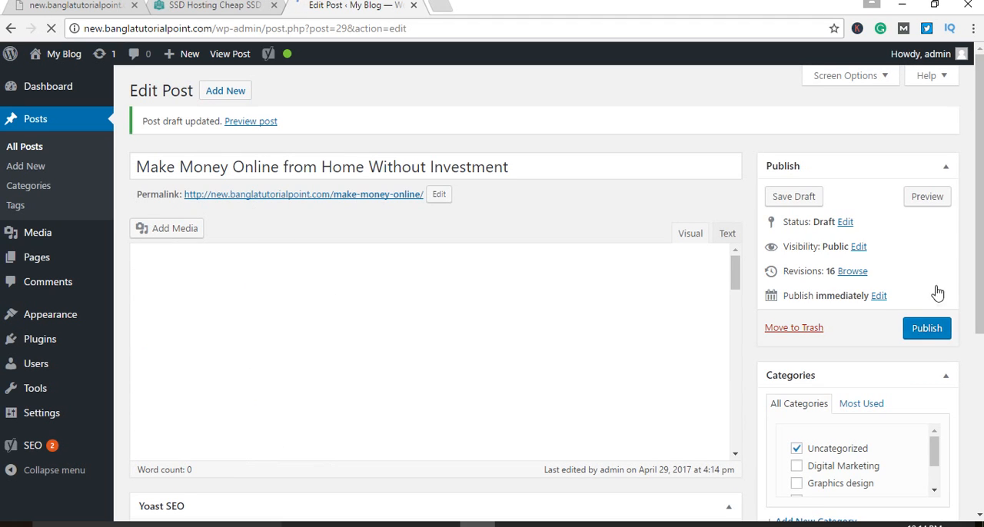
click(928, 198)
click(320, 11)
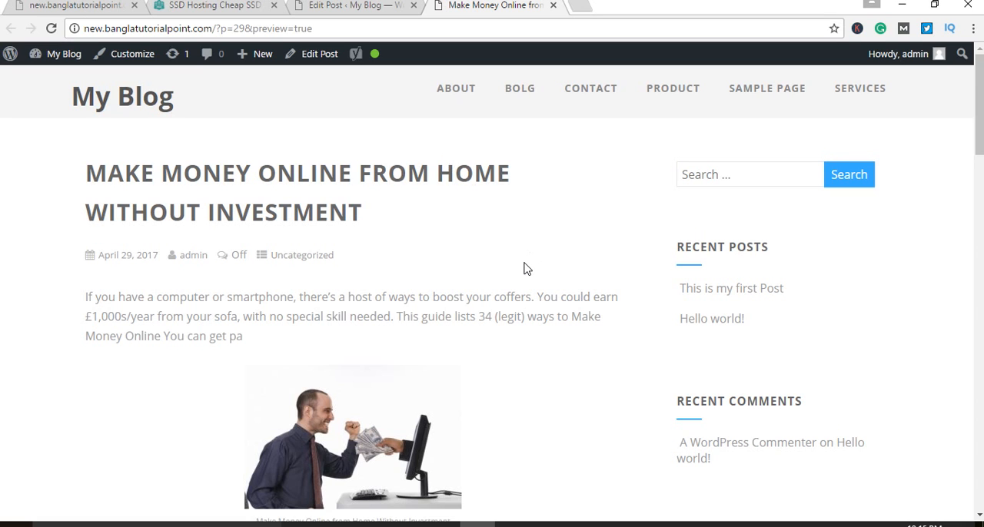
Step: Examine the previewed post's title, introduction, captioned image, subheadings and the "online tasks" link
scroll(361, 251, down, 2)
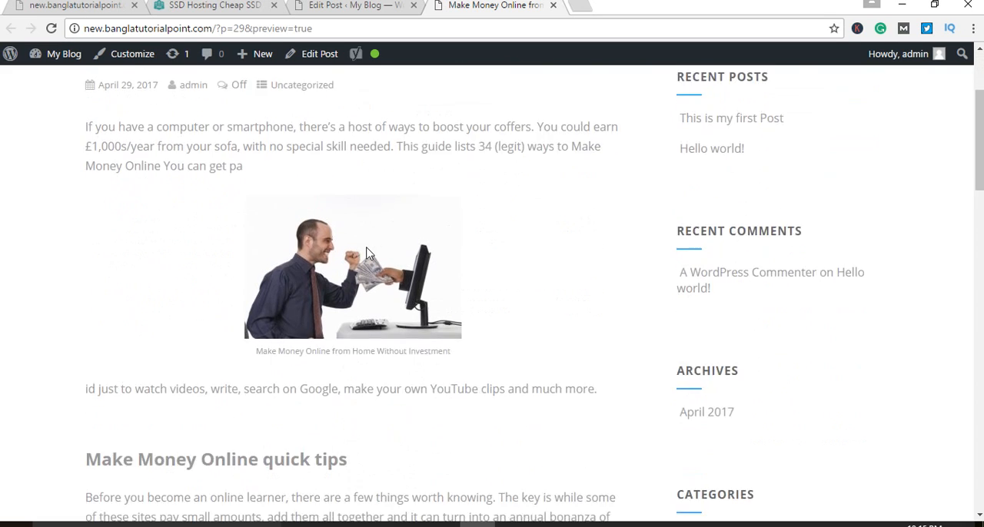
scroll(368, 254, down, 5)
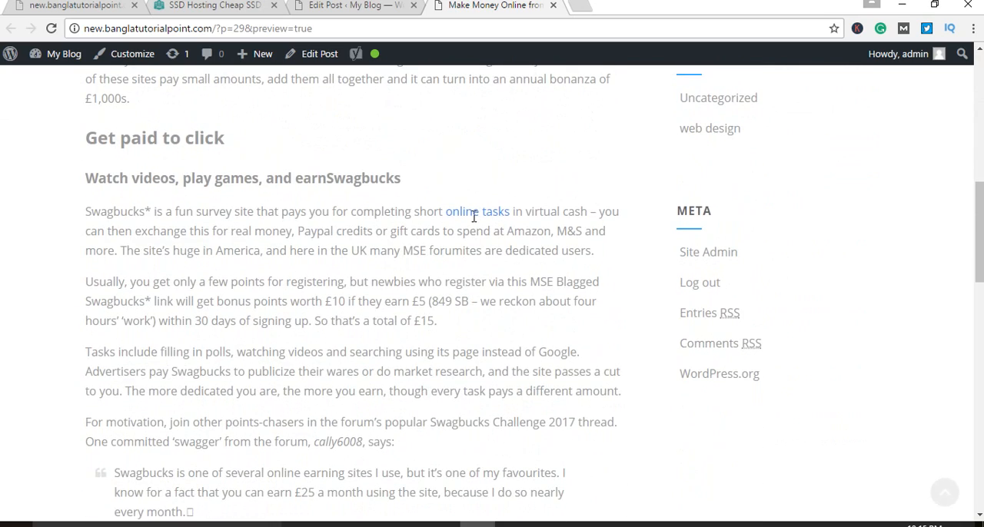
scroll(435, 318, up, 2)
scroll(438, 315, down, 1)
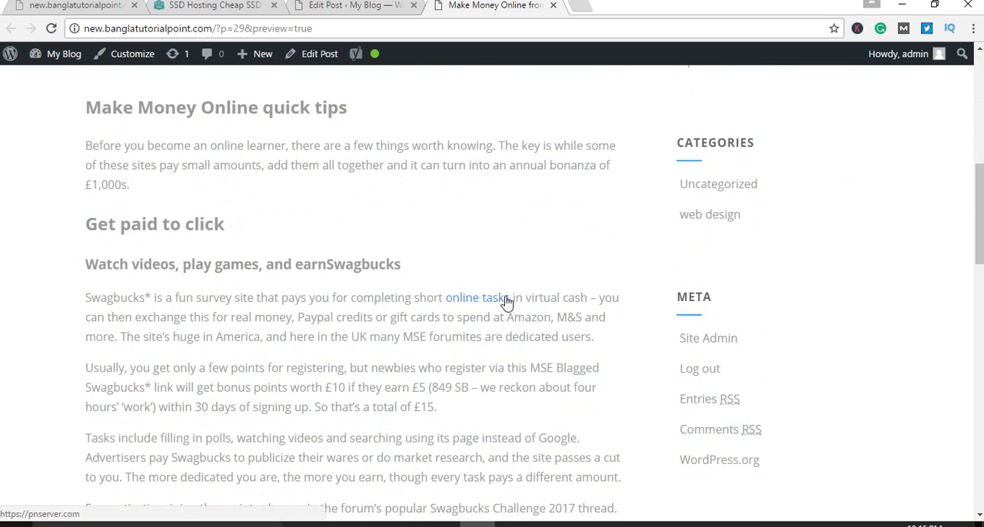
scroll(351, 330, up, 10)
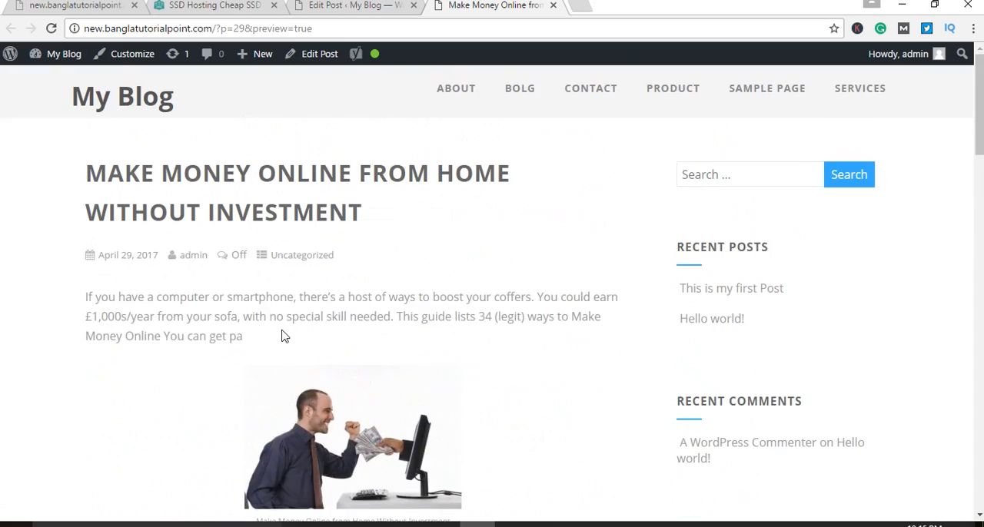
scroll(253, 340, down, 8)
scroll(253, 345, up, 8)
scroll(487, 390, down, 4)
scroll(496, 425, down, 2)
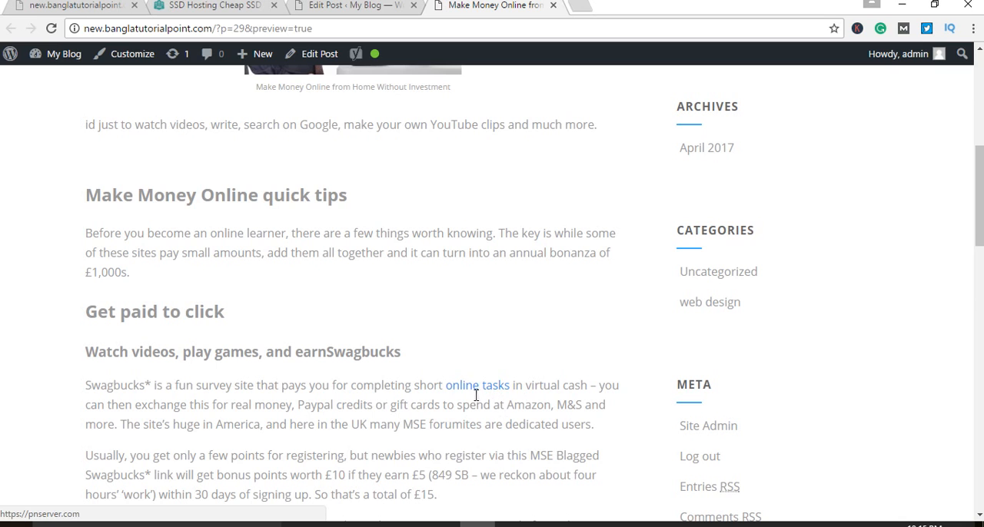
scroll(395, 437, up, 5)
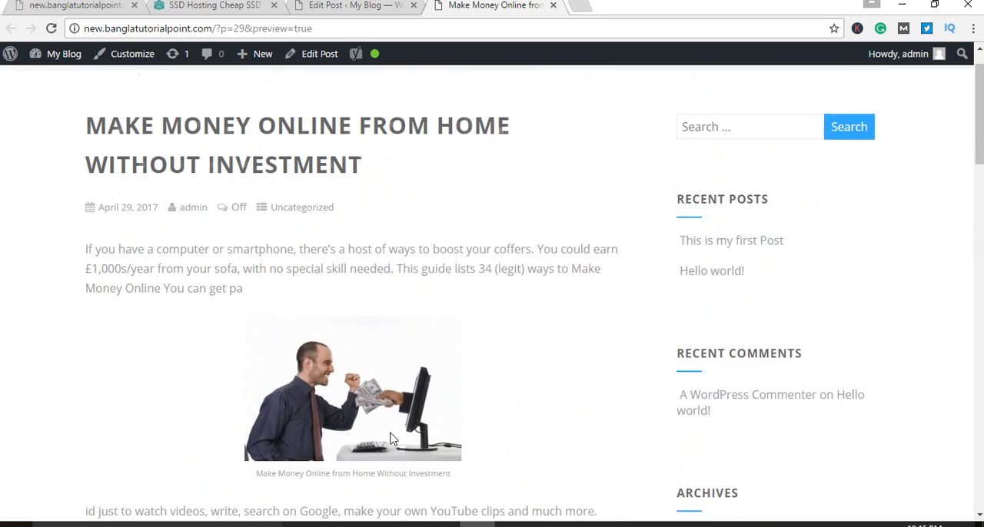
scroll(390, 438, down, 4)
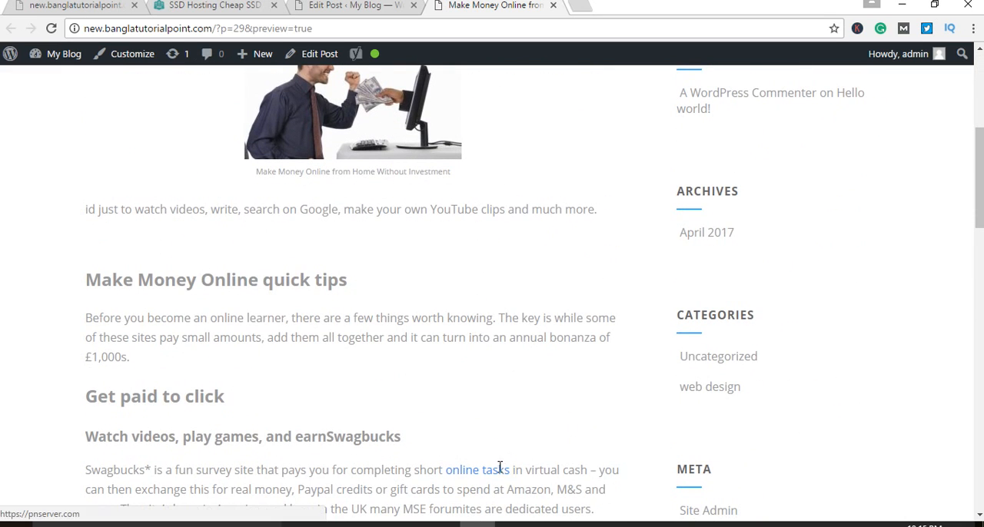
Step: Test the "online tasks" link in the preview, then return to the post and look over its content
click(499, 470)
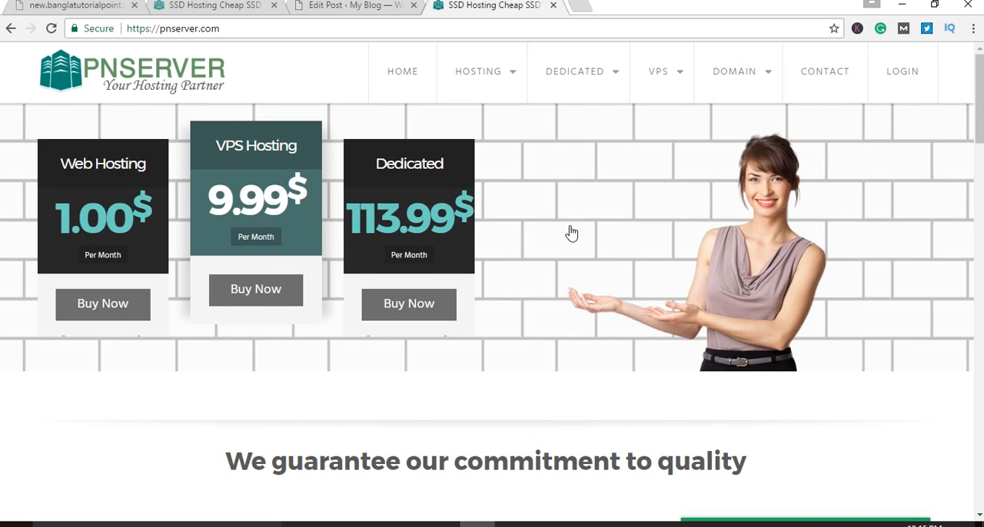
click(548, 524)
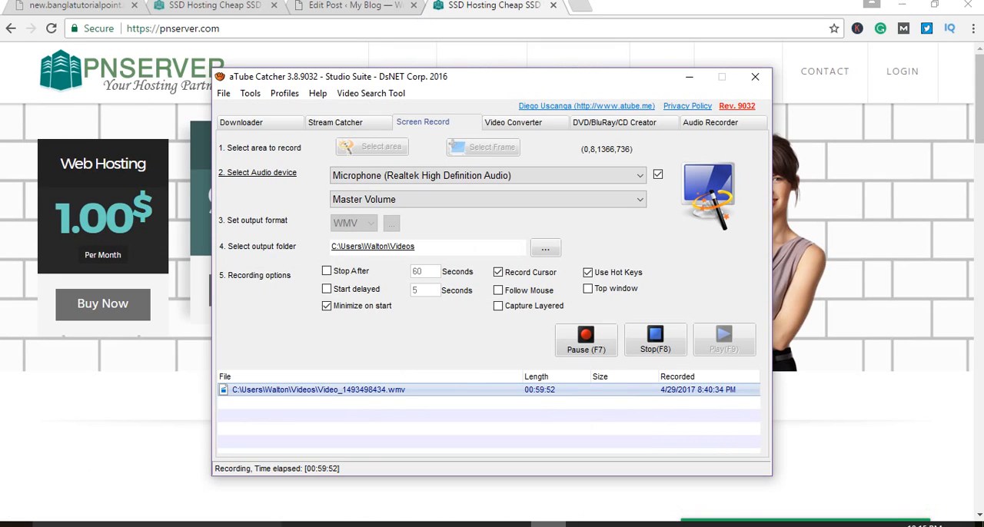
click(548, 524)
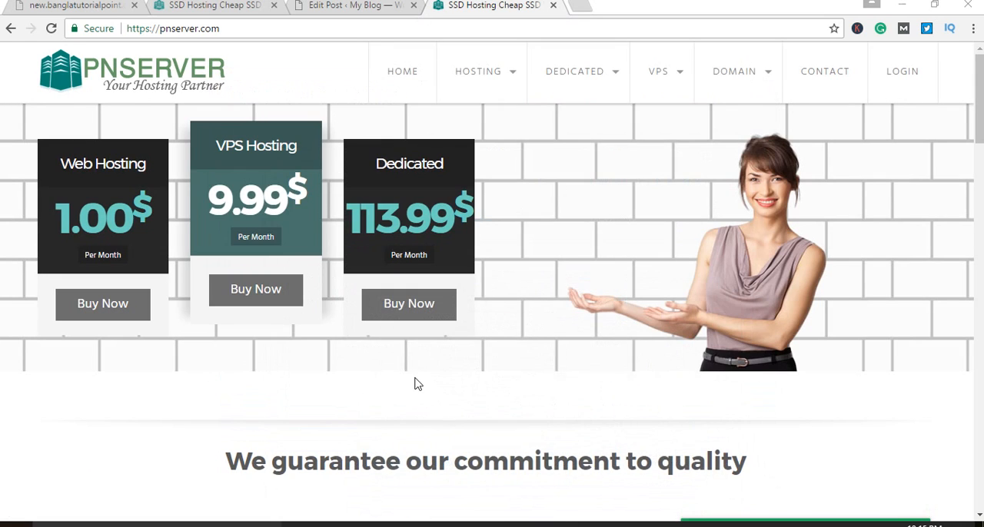
click(11, 28)
scroll(417, 292, up, 2)
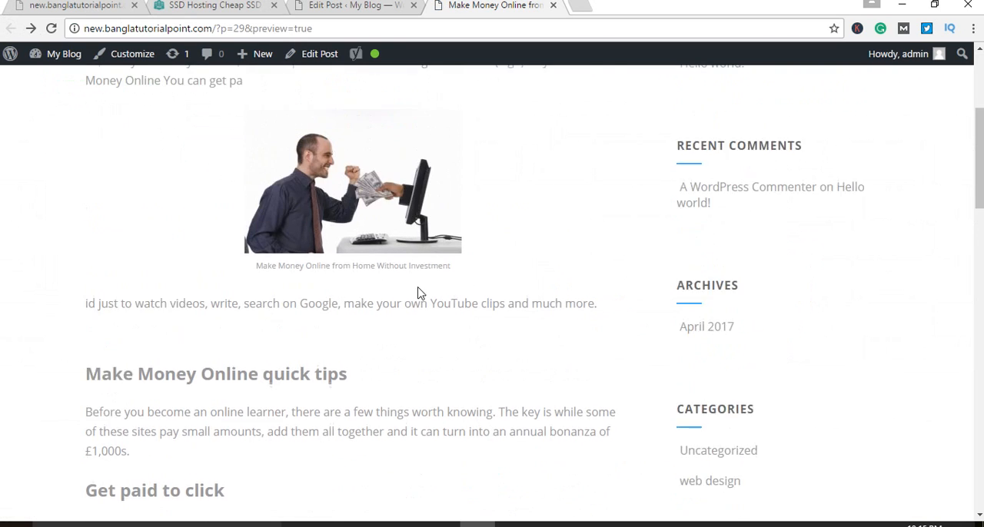
scroll(421, 296, up, 3)
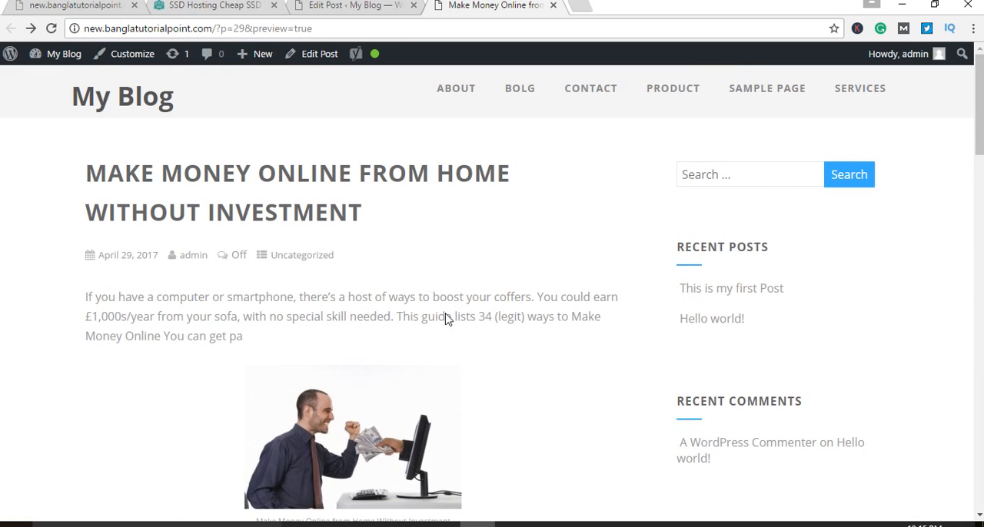
scroll(445, 313, down, 7)
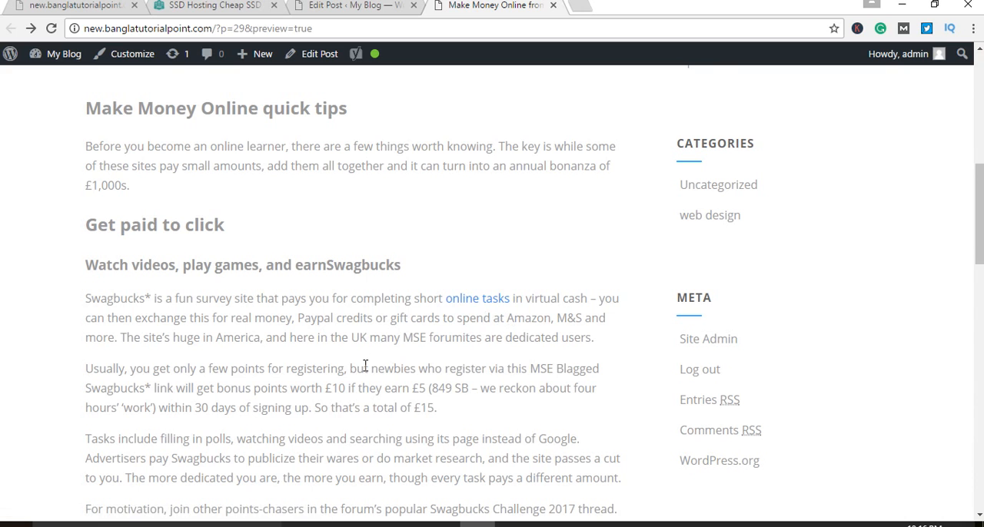
scroll(365, 366, up, 1)
scroll(365, 366, down, 1)
click(581, 5)
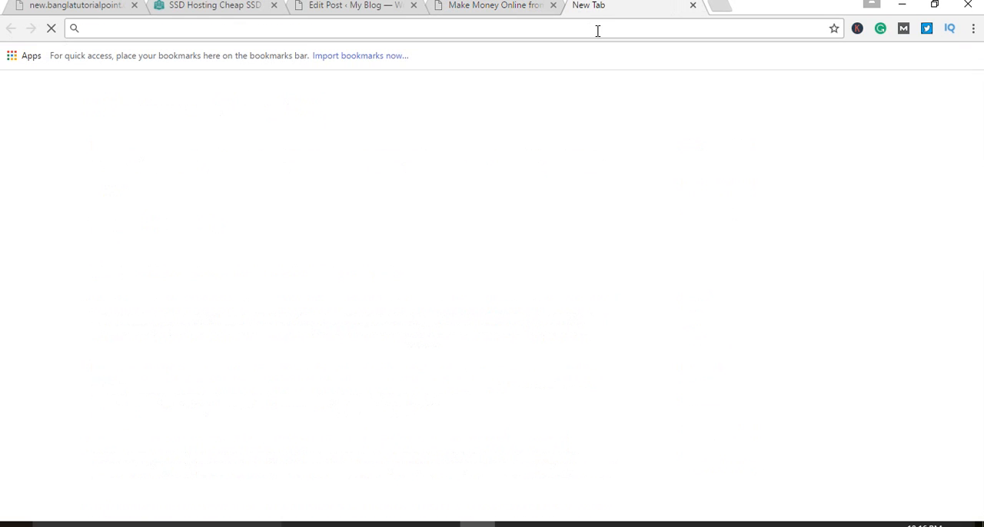
text(per)
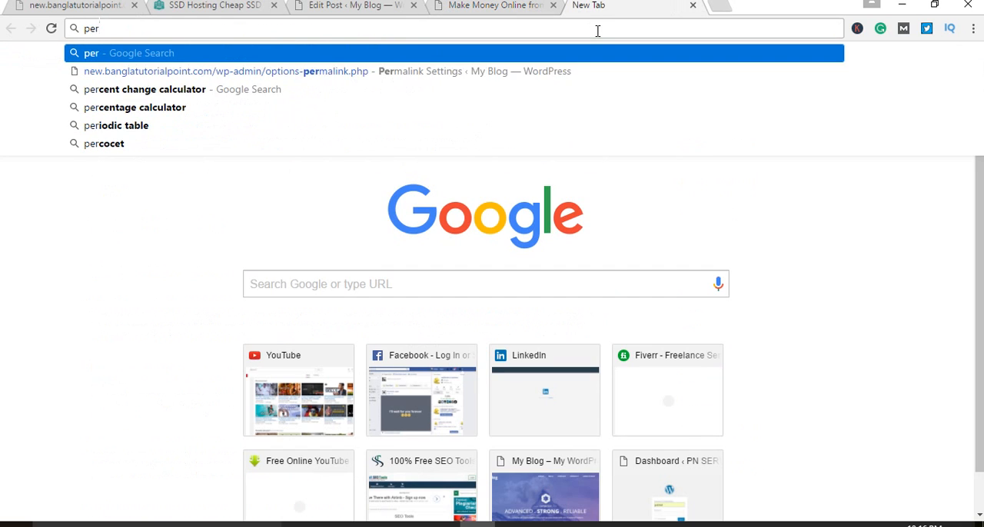
key(BackSpace)
key(BackSpace)
key(BackSpace)
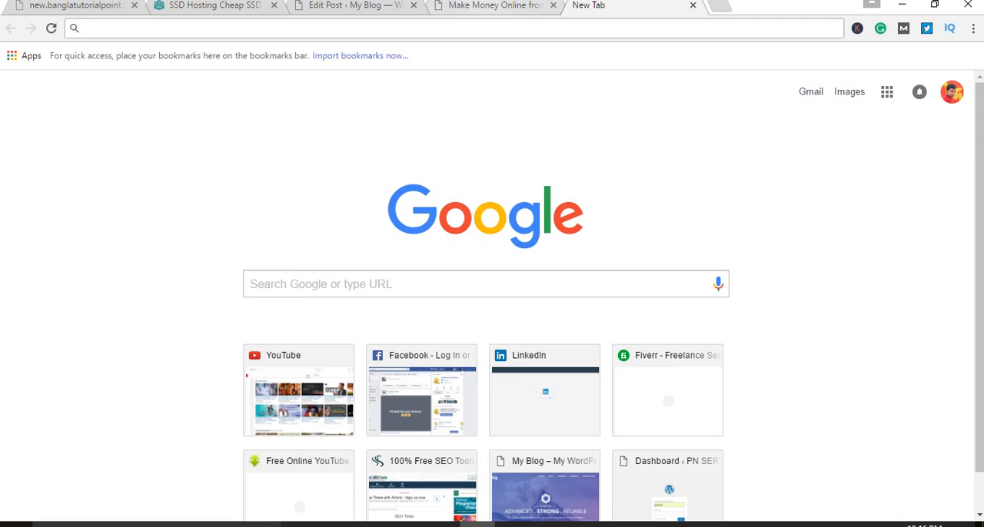
key(ctrl+shift+Tab)
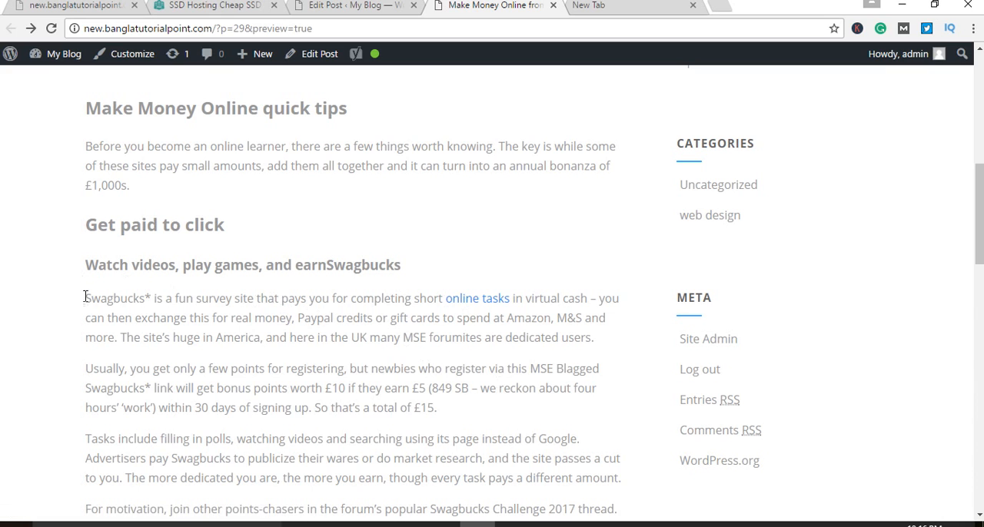
Step: Highlight the Swagbucks section's text and its "online tasks" anchor text in the preview to examine the link wording
drag(618, 511, 93, 276)
click(274, 333)
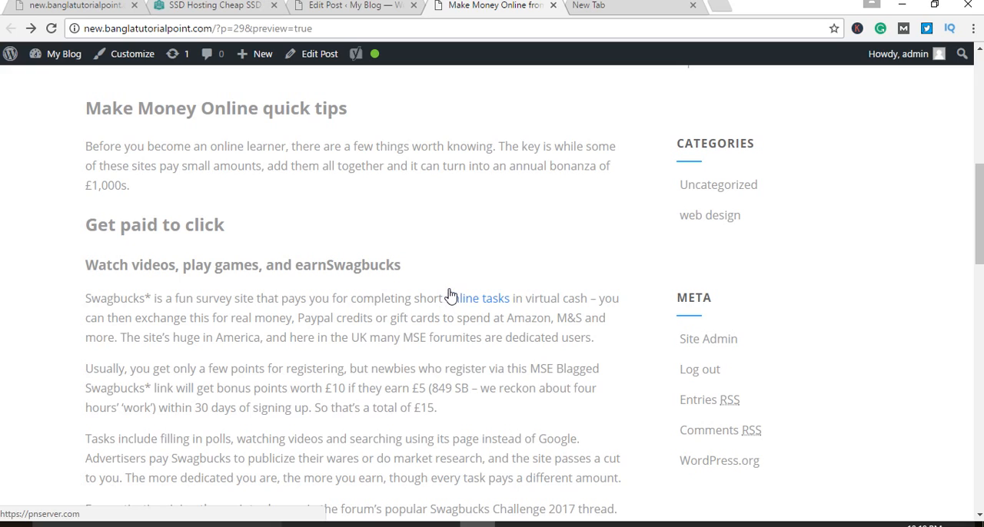
drag(451, 301, 511, 302)
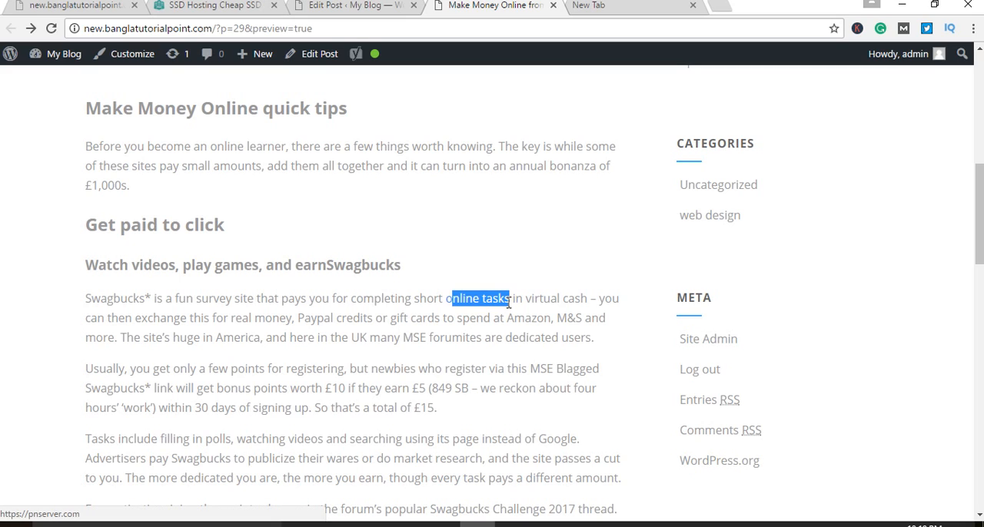
click(459, 326)
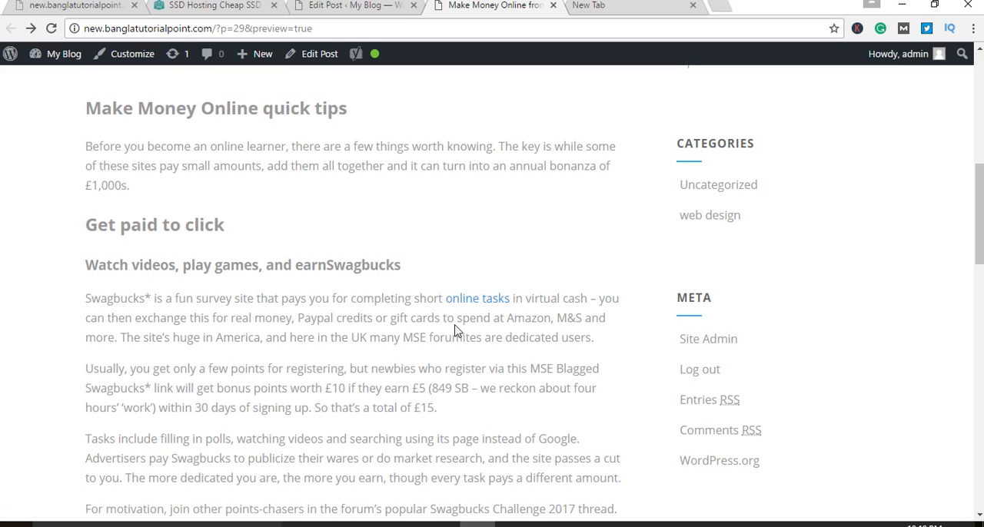
drag(443, 296, 510, 304)
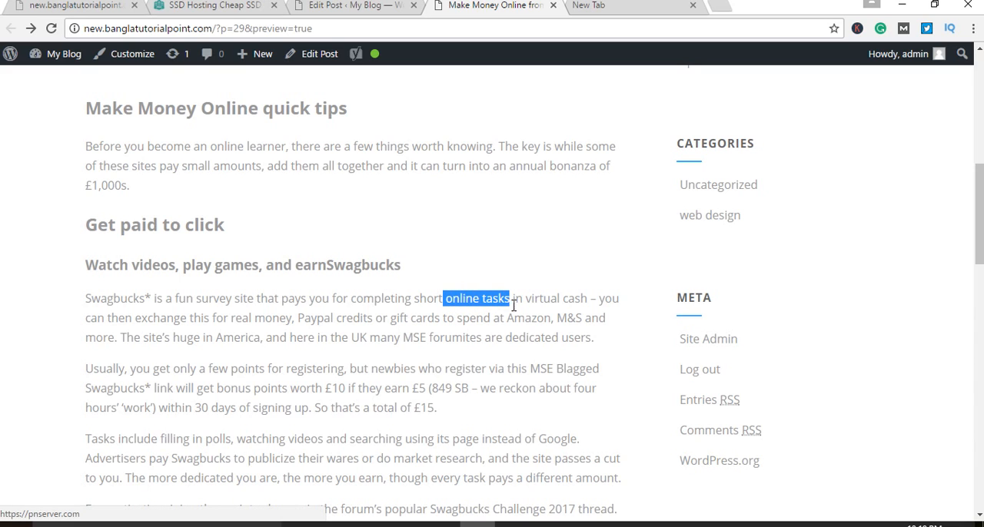
click(484, 325)
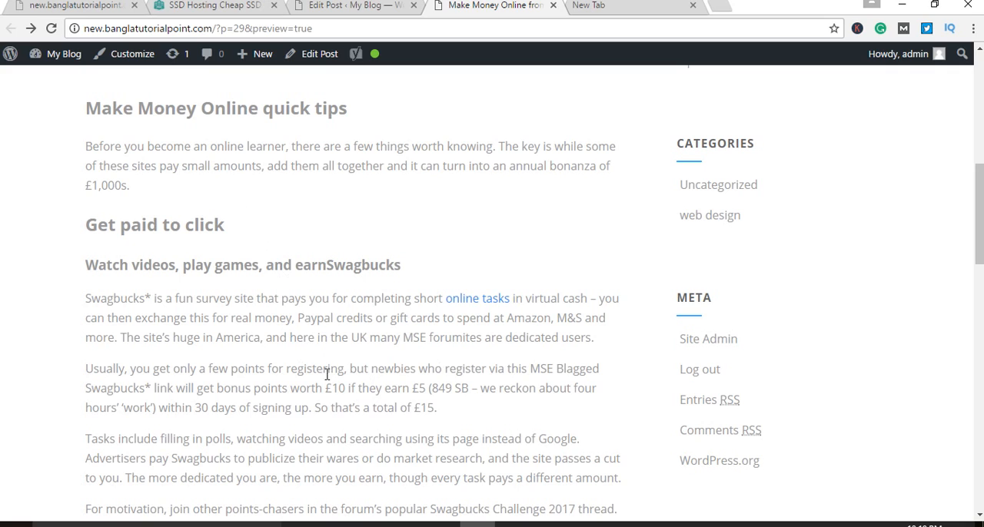
Step: Open the site linked from "online tasks", look through its home page down to the footer, and return to the preview
click(476, 306)
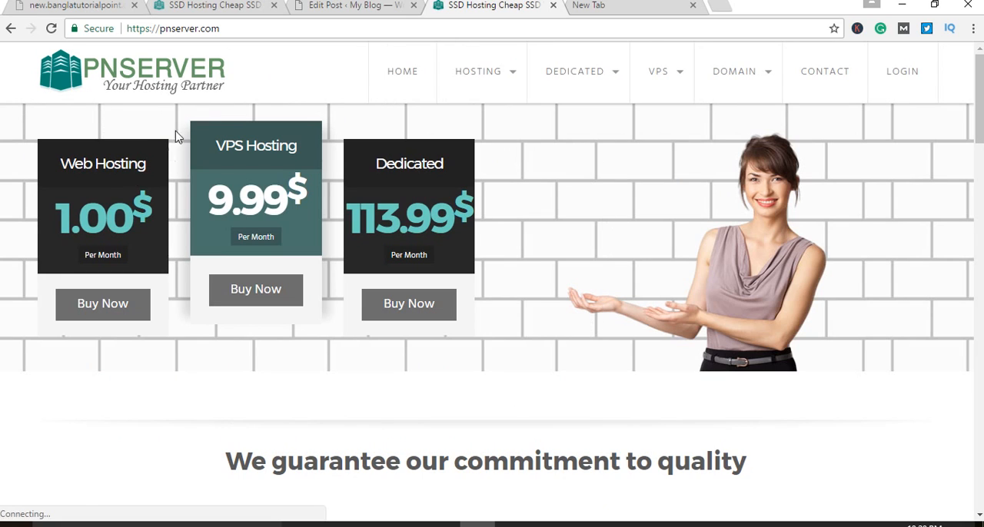
scroll(555, 191, down, 6)
scroll(558, 191, down, 15)
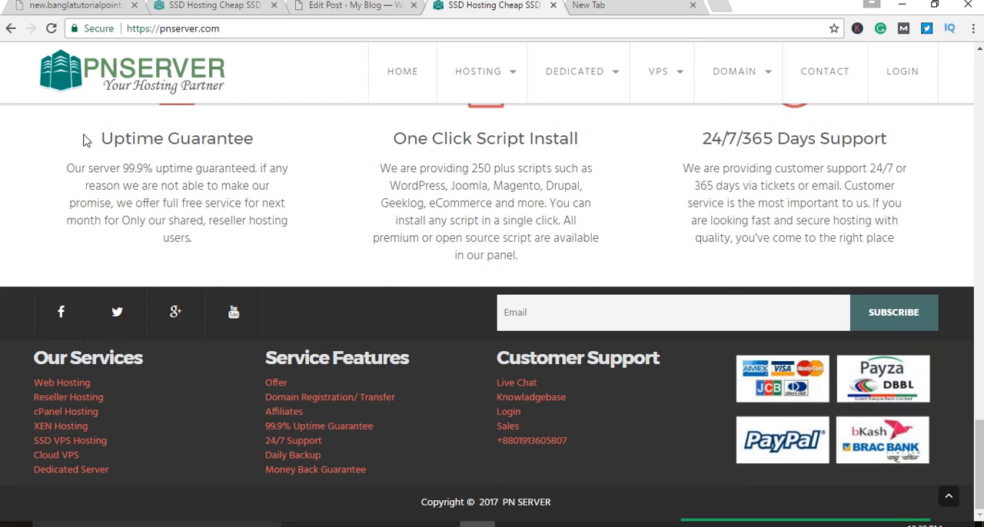
click(12, 28)
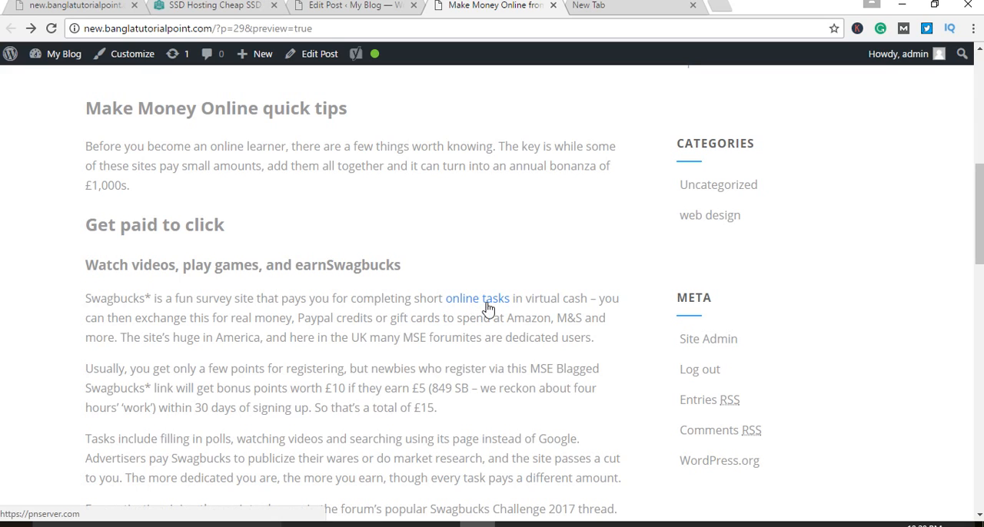
Step: Examine the body text following the "online tasks" link and the surrounding subheadings in the preview
drag(514, 298, 477, 410)
scroll(508, 378, up, 7)
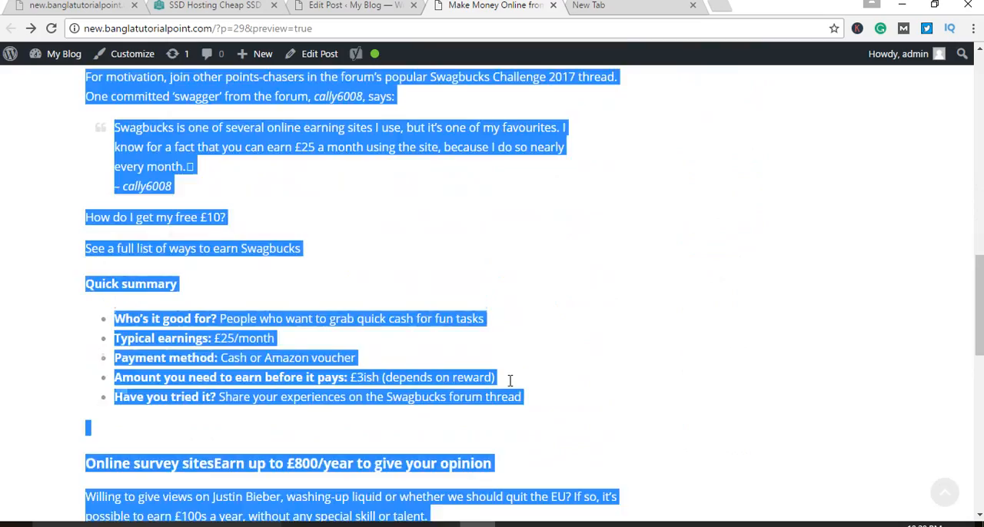
scroll(510, 377, up, 3)
scroll(510, 373, down, 2)
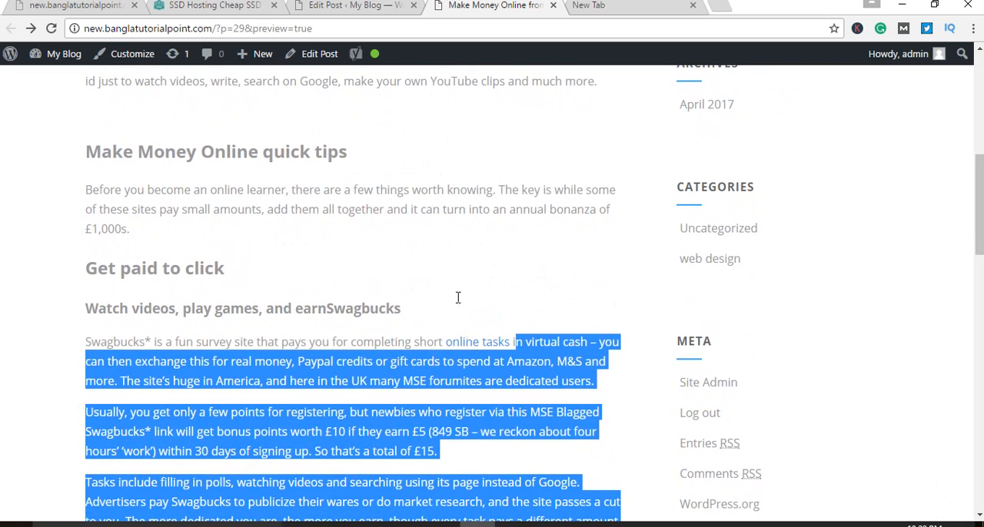
click(435, 252)
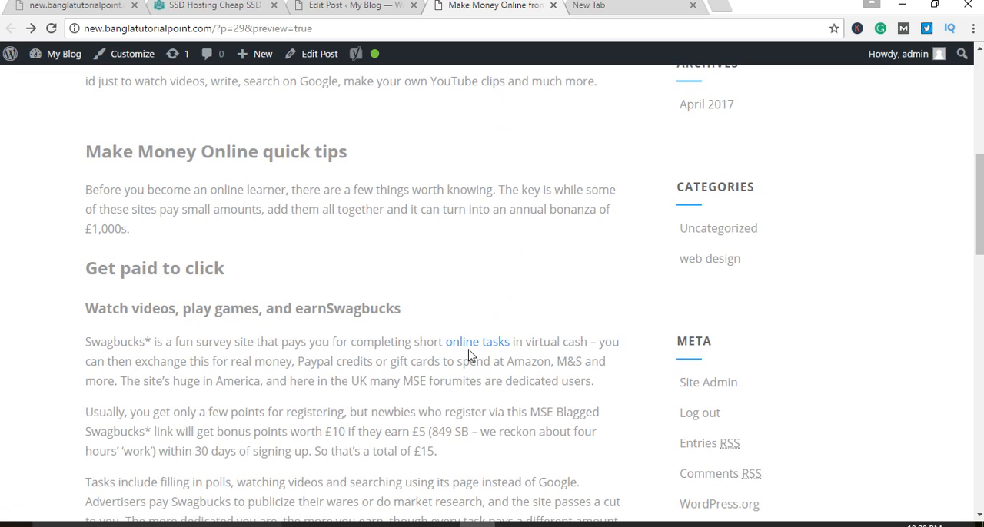
scroll(451, 342, down, 2)
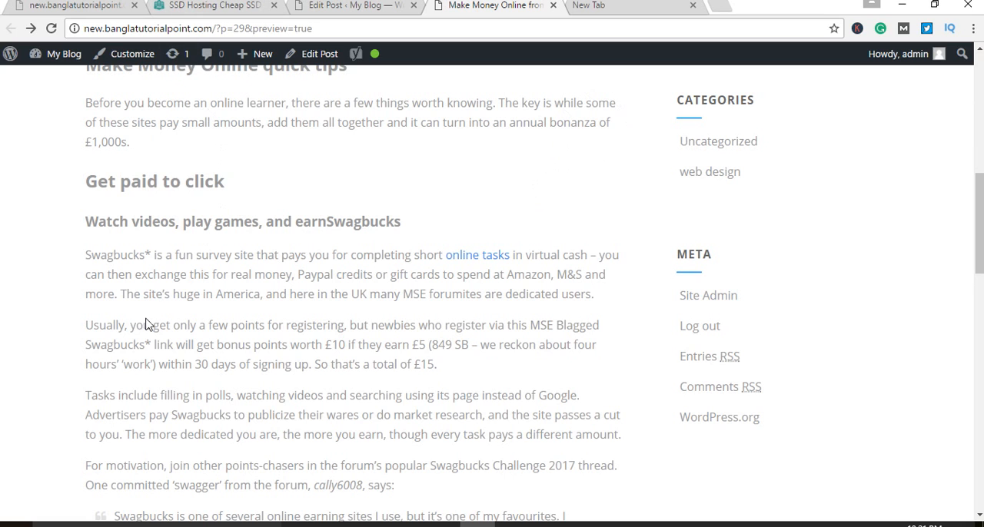
scroll(145, 325, up, 1)
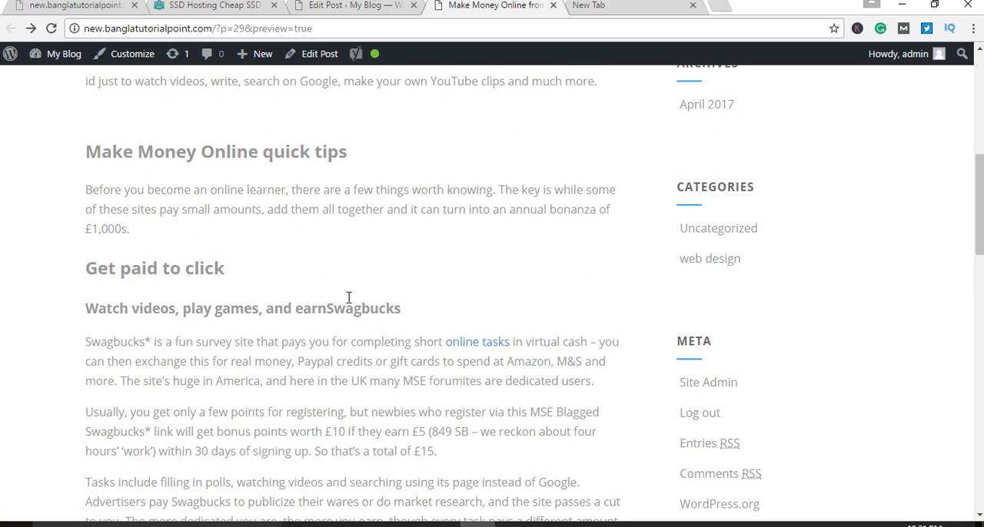
scroll(350, 304, down, 1)
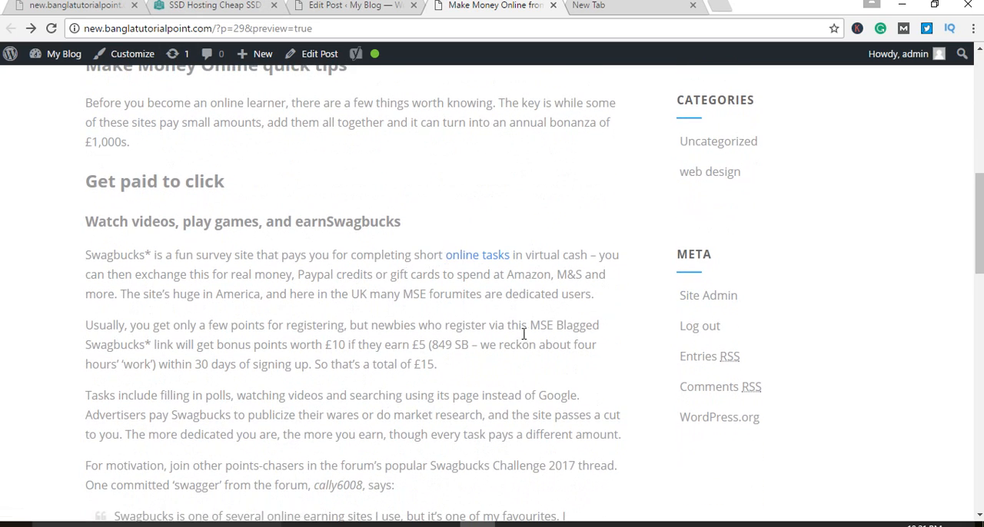
Step: Open the "web design" category archive from the preview, look it over, and return to the post preview
scroll(505, 430, down, 2)
scroll(491, 426, up, 2)
click(700, 178)
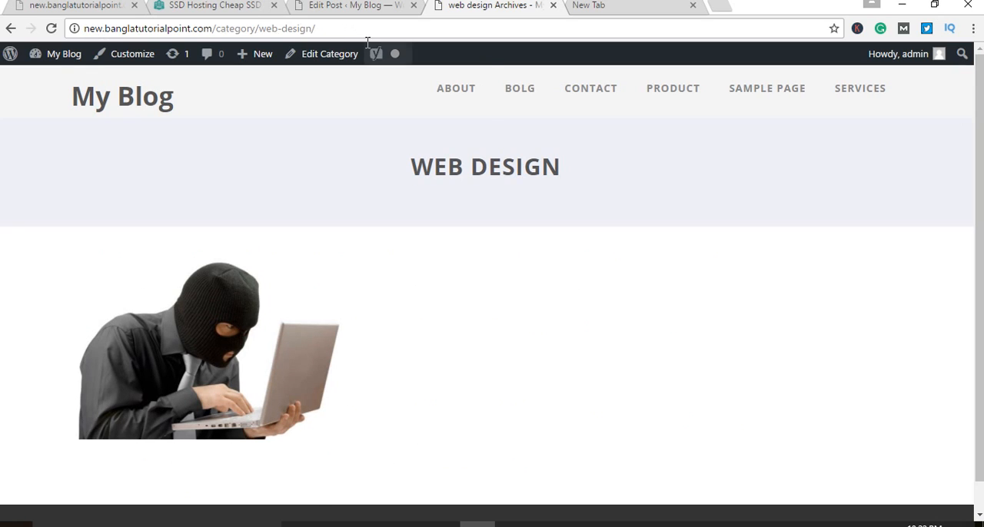
mouse_move(369, 50)
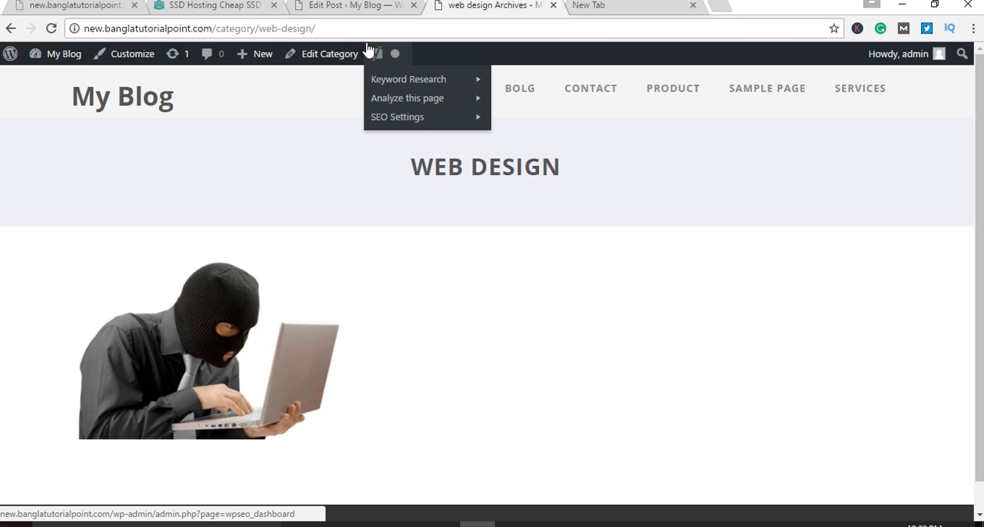
click(10, 28)
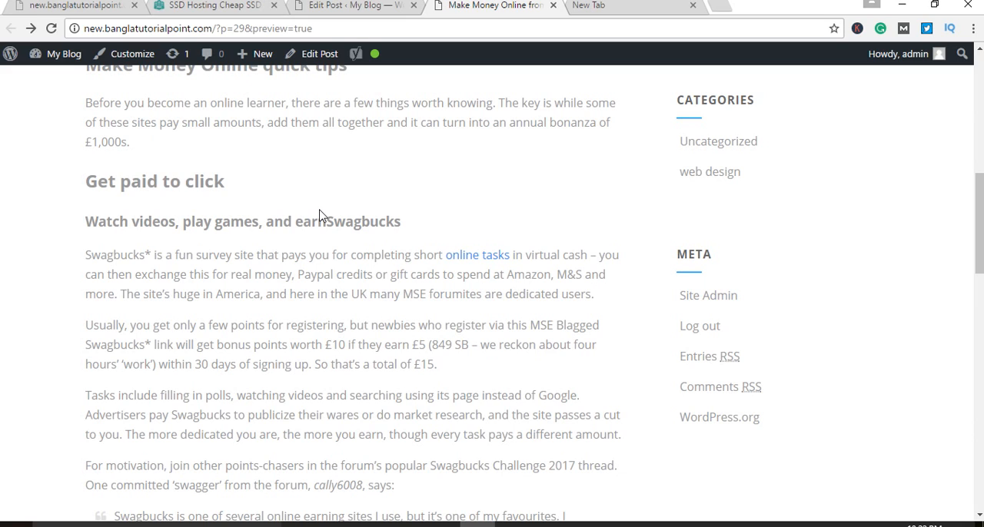
Step: Follow the "online tasks" link to its target site, return to the preview, and review the headings around the link
click(466, 260)
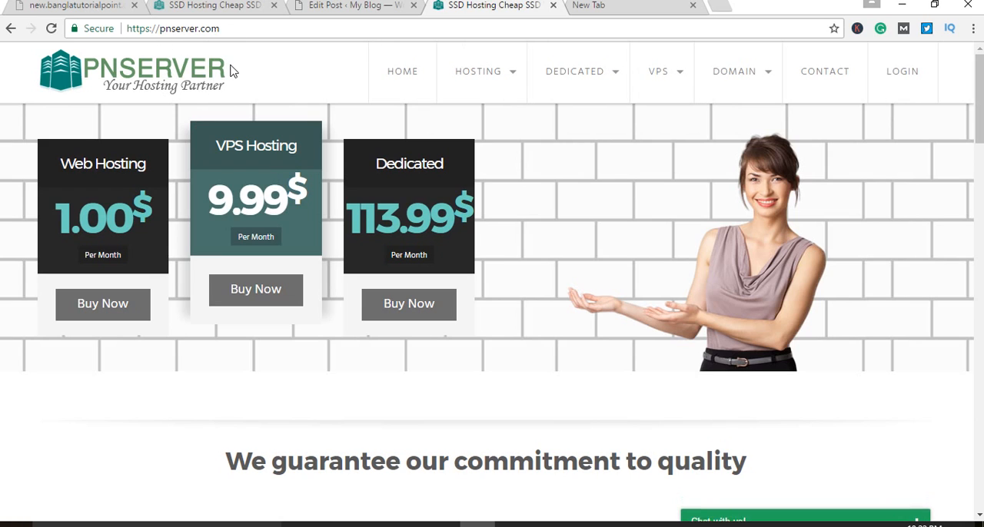
click(11, 29)
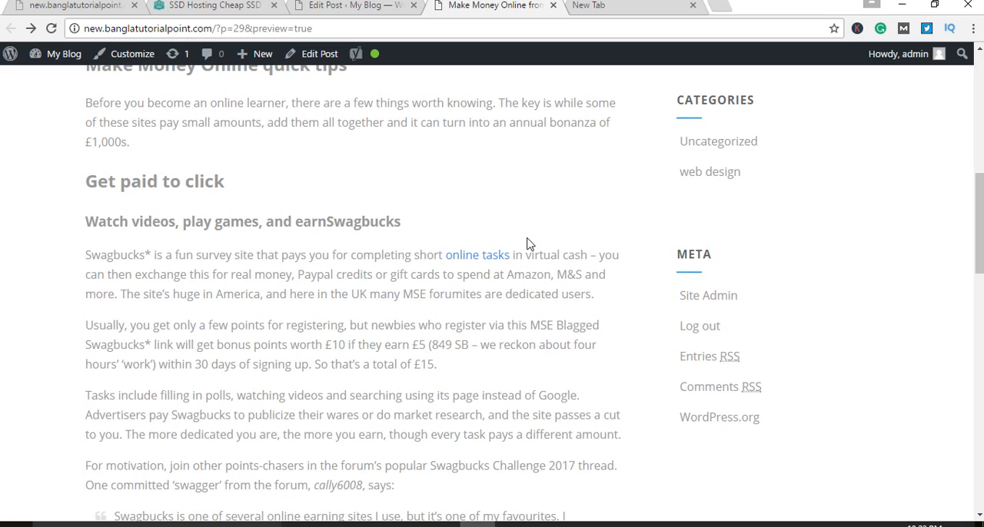
scroll(527, 241, up, 3)
scroll(186, 269, down, 3)
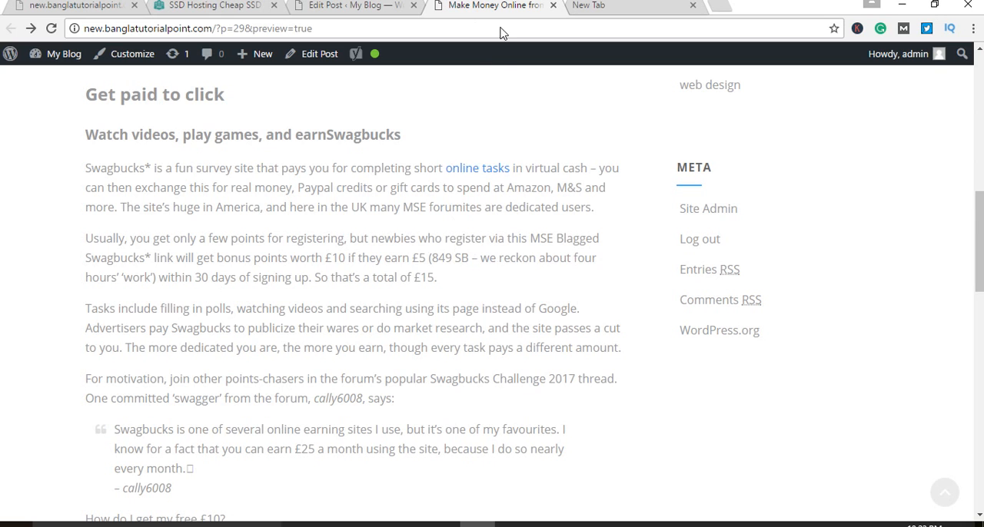
scroll(510, 246, up, 2)
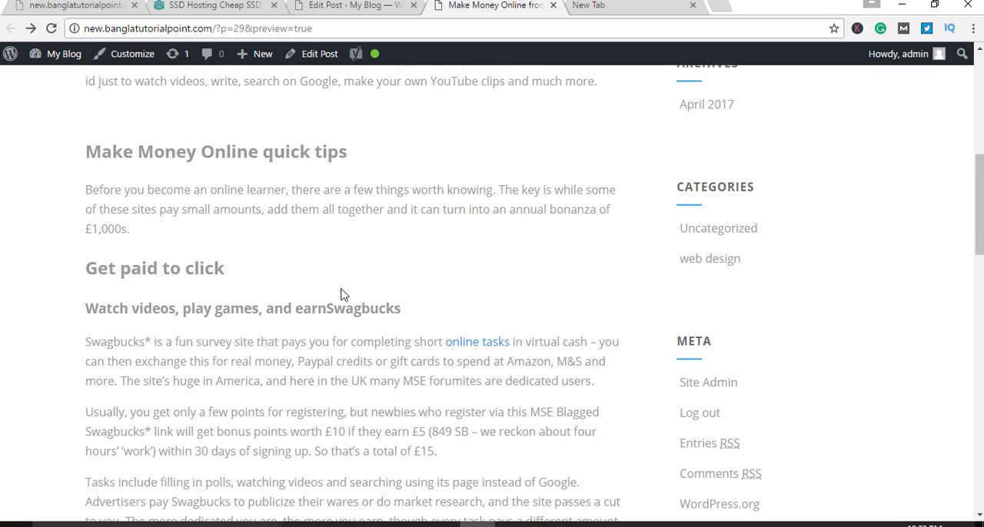
scroll(342, 293, up, 3)
scroll(342, 293, down, 4)
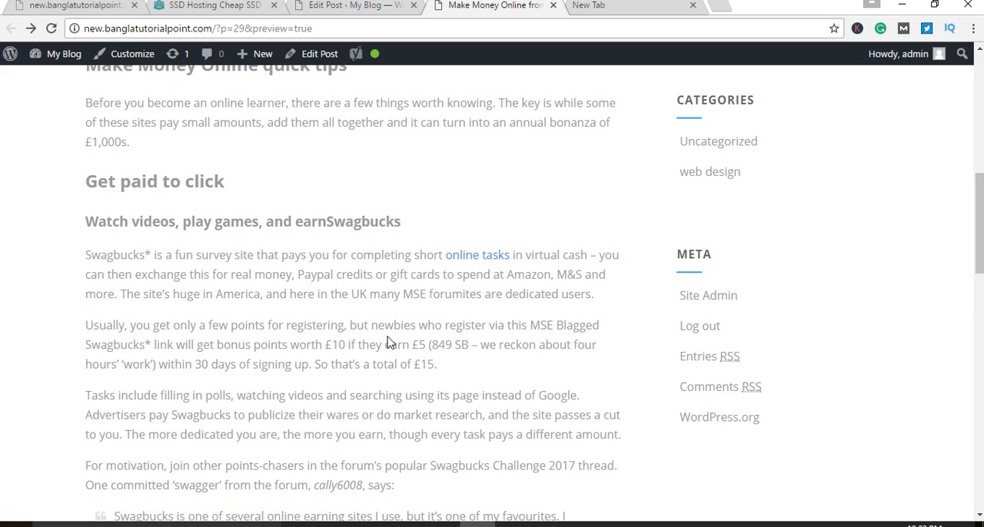
Step: Highlight the "online tasks" anchor text in the preview, and look back over the post up to its title
scroll(392, 338, down, 2)
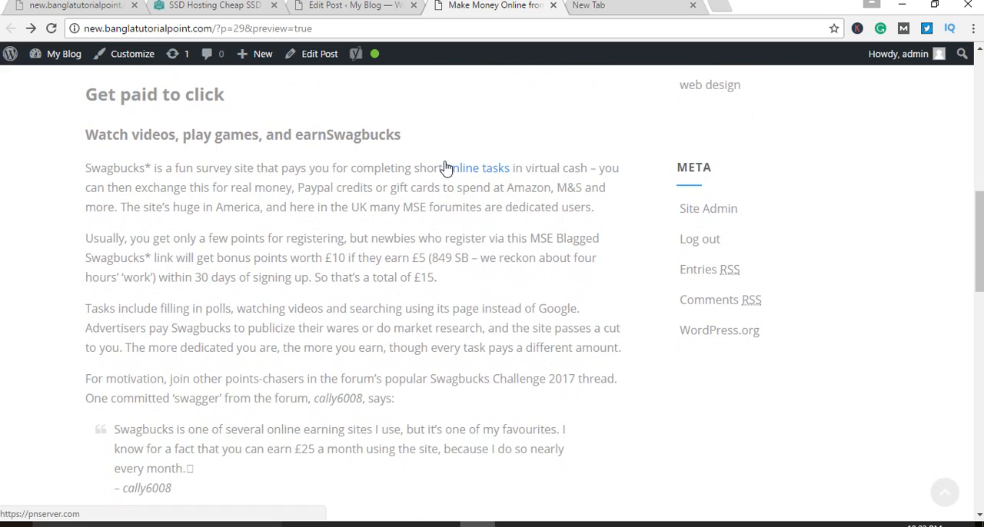
drag(445, 166, 505, 176)
click(441, 140)
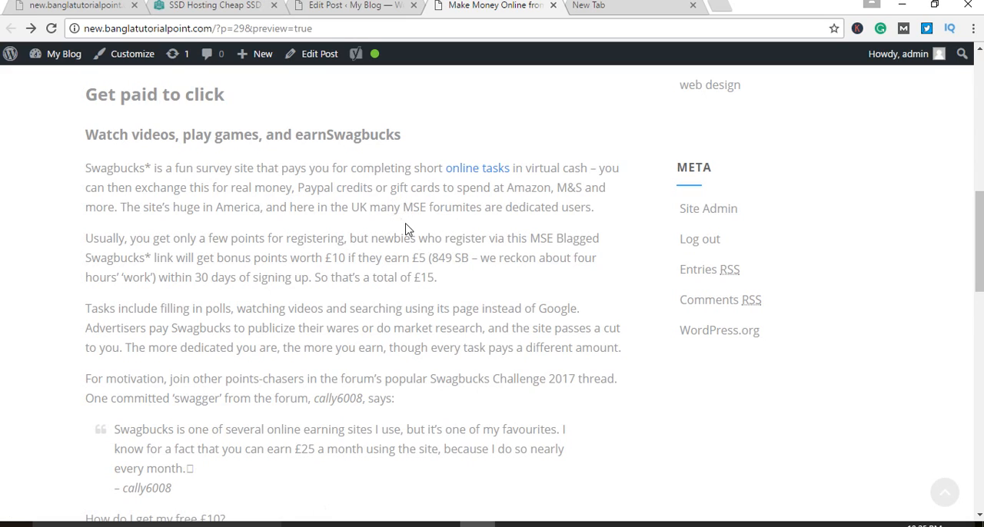
scroll(406, 231, up, 1)
scroll(406, 231, up, 4)
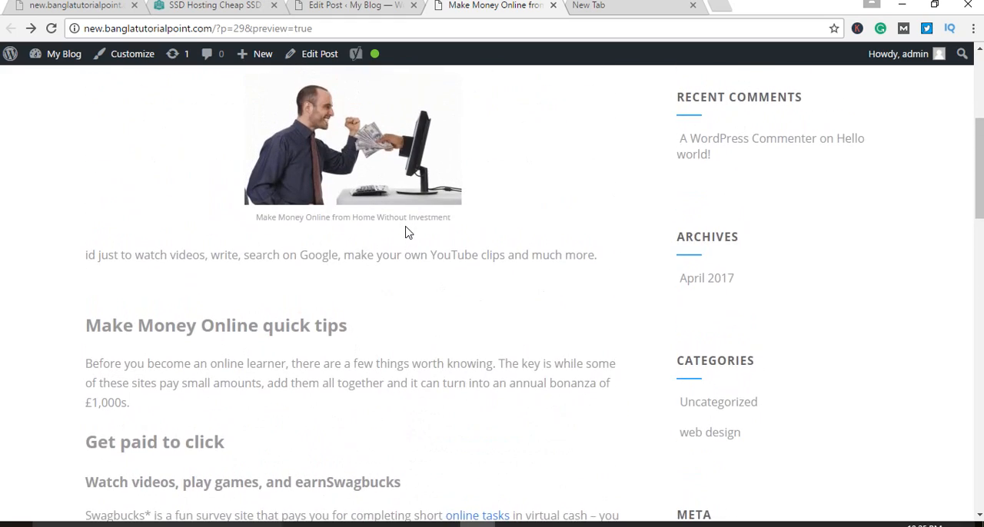
scroll(406, 230, up, 5)
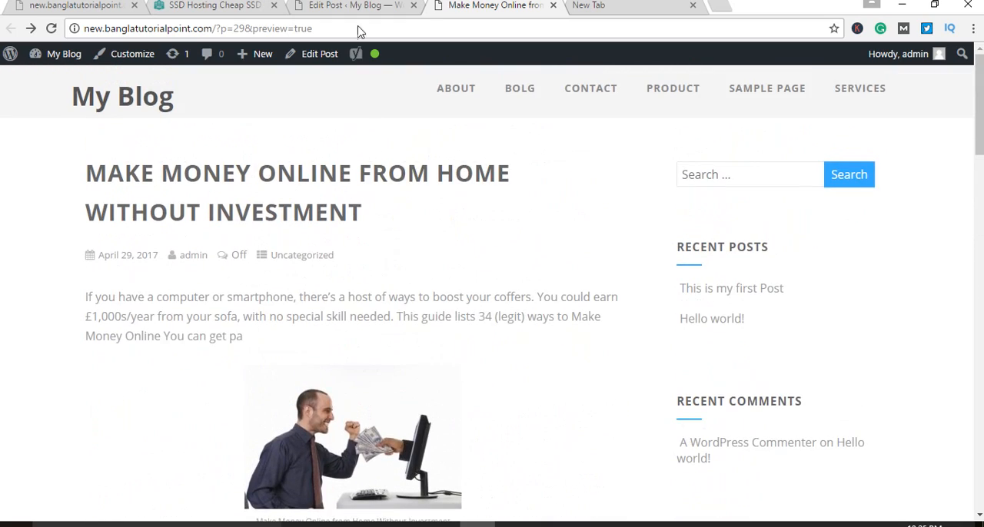
Step: Return to the post editor, glance at the HTML source, and highlight the "online tasks" link in the visual view
click(353, 5)
scroll(613, 353, down, 1)
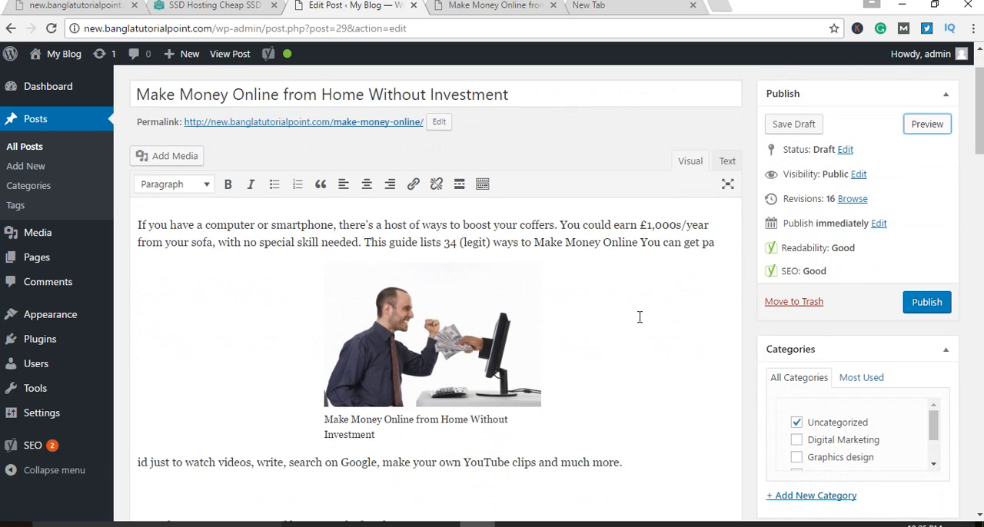
click(727, 161)
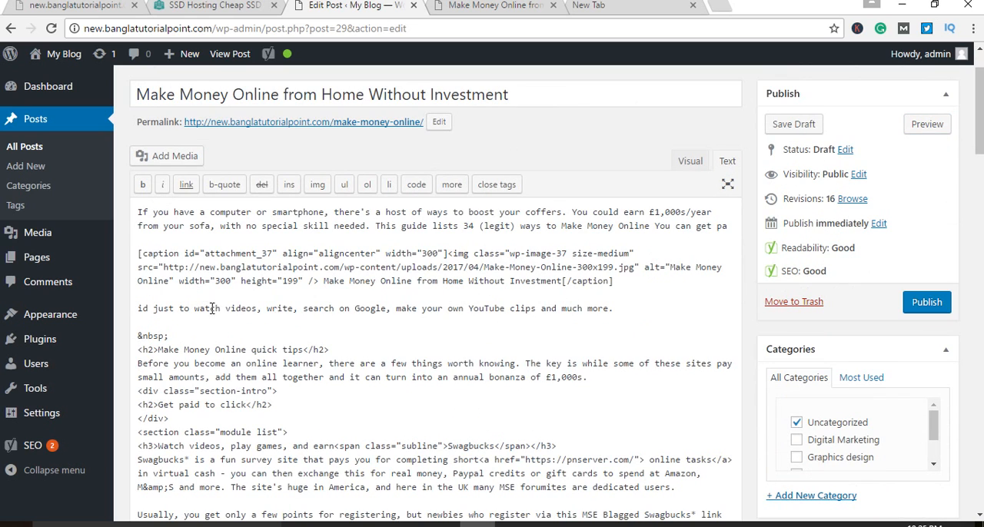
click(690, 161)
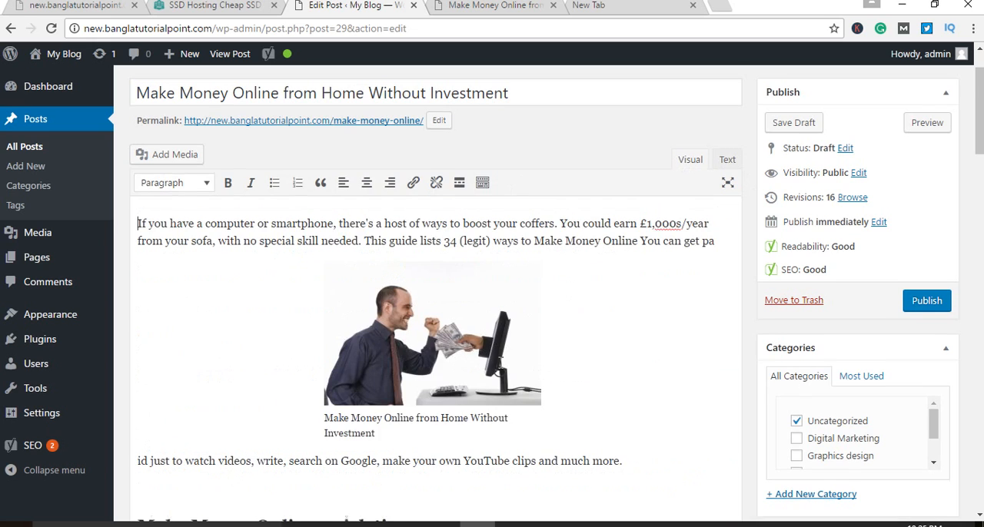
scroll(512, 371, down, 2)
scroll(512, 371, down, 2)
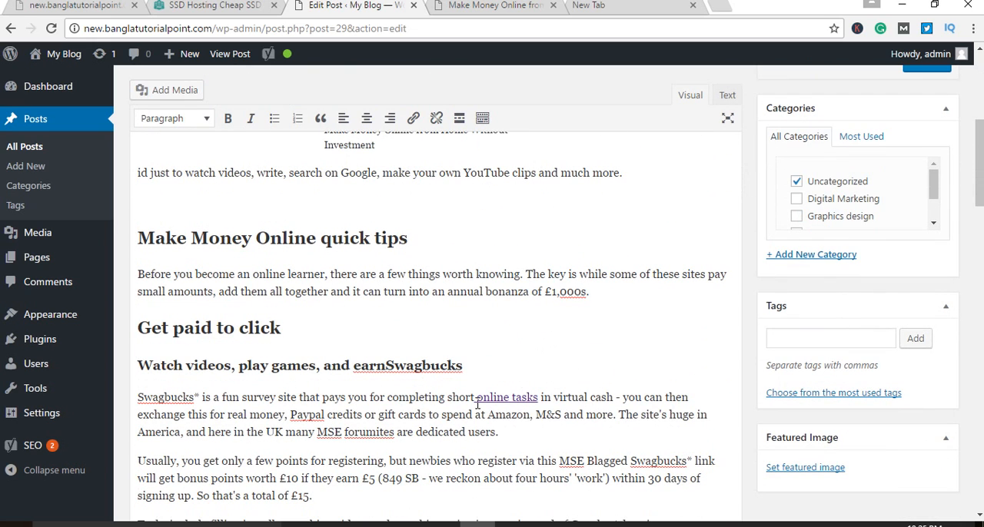
drag(474, 397, 538, 398)
key(ctrl+c)
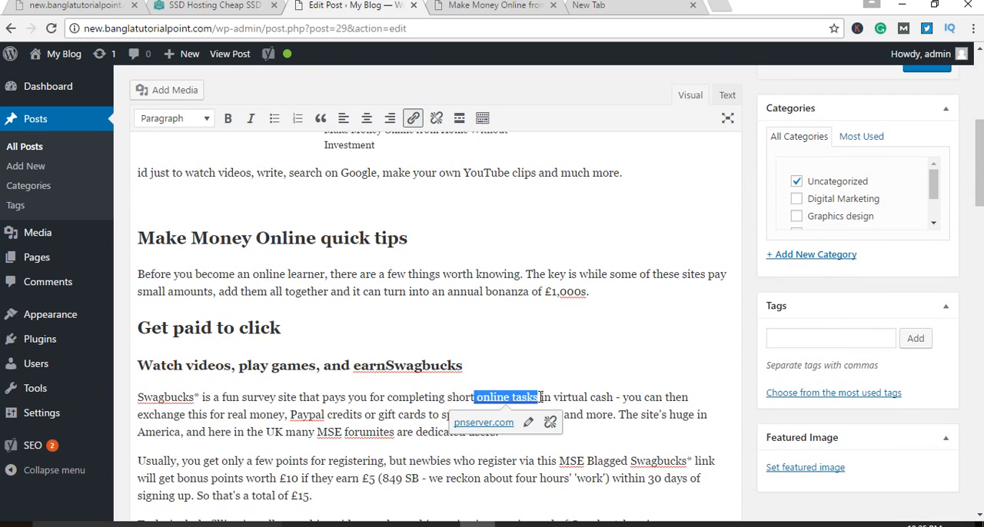
click(621, 323)
Step: Search the post's HTML source for "online tasks" to locate the link code
click(727, 95)
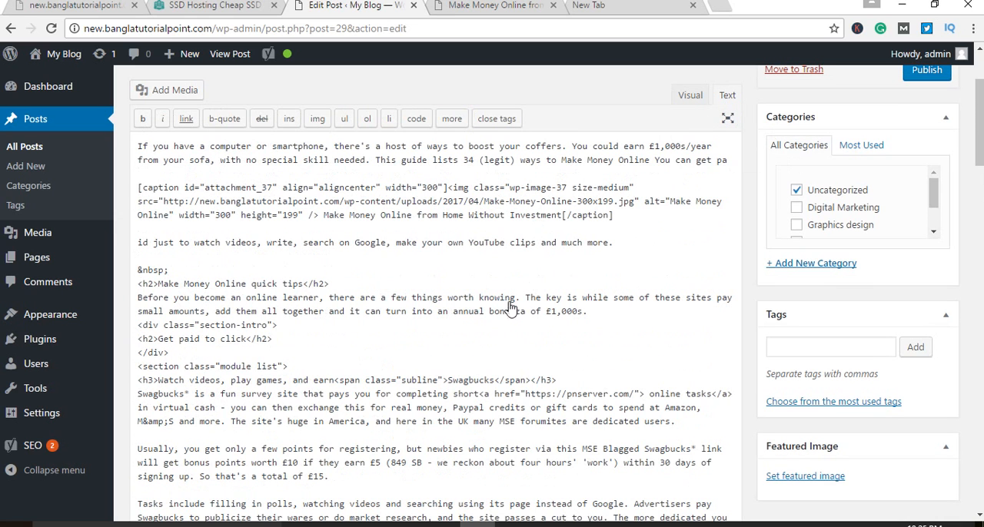
key(ctrl+f)
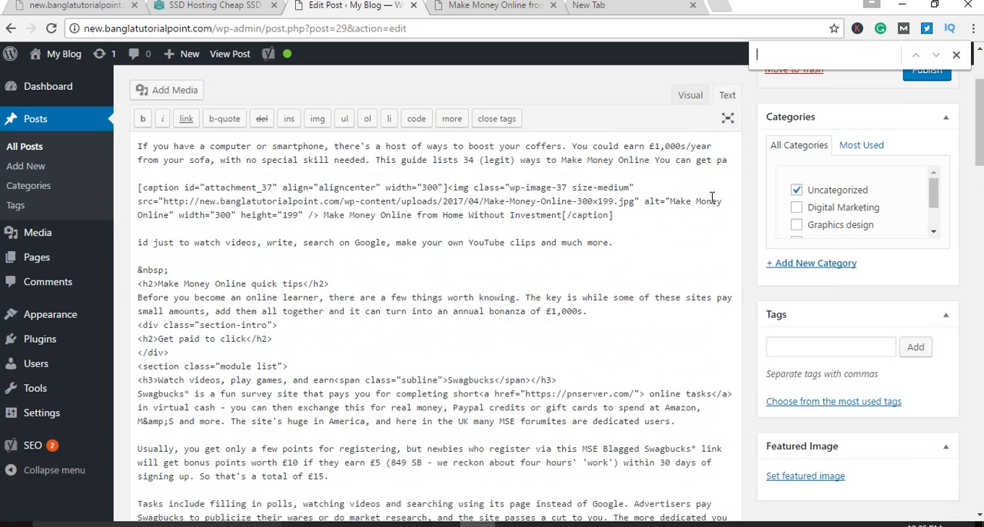
key(ctrl+v)
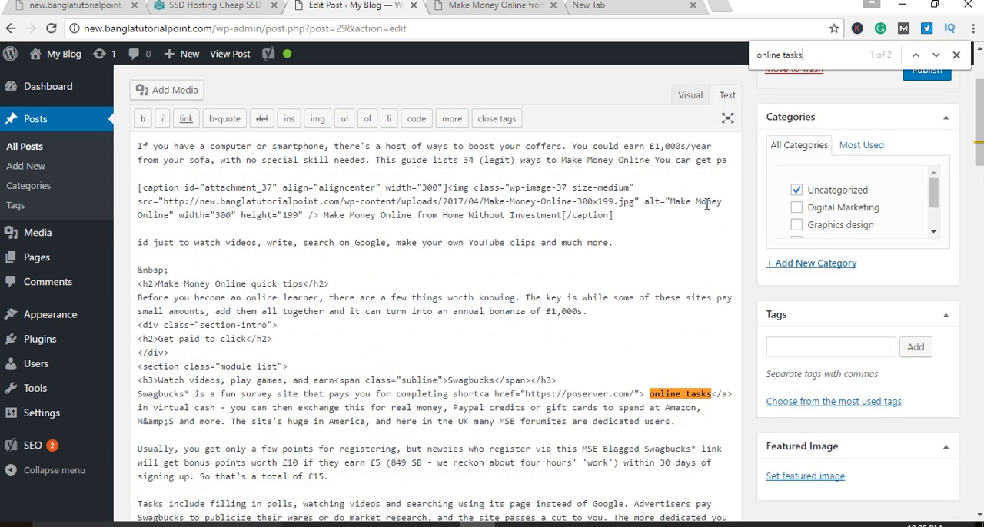
click(705, 406)
click(702, 403)
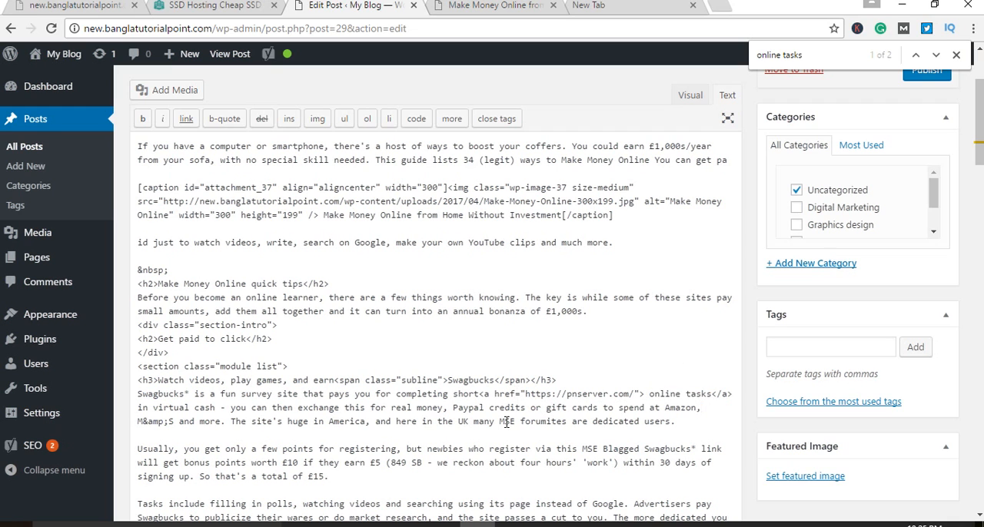
drag(478, 394, 525, 394)
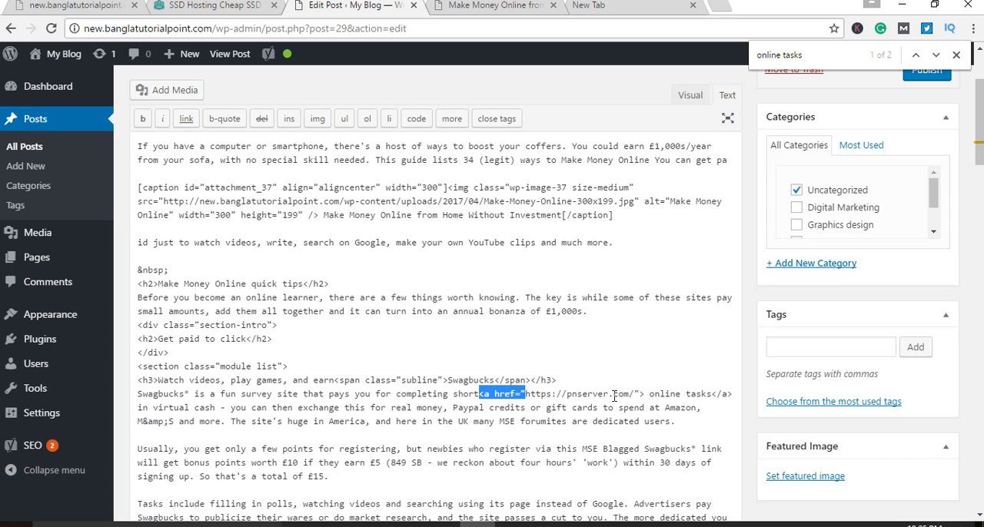
click(645, 393)
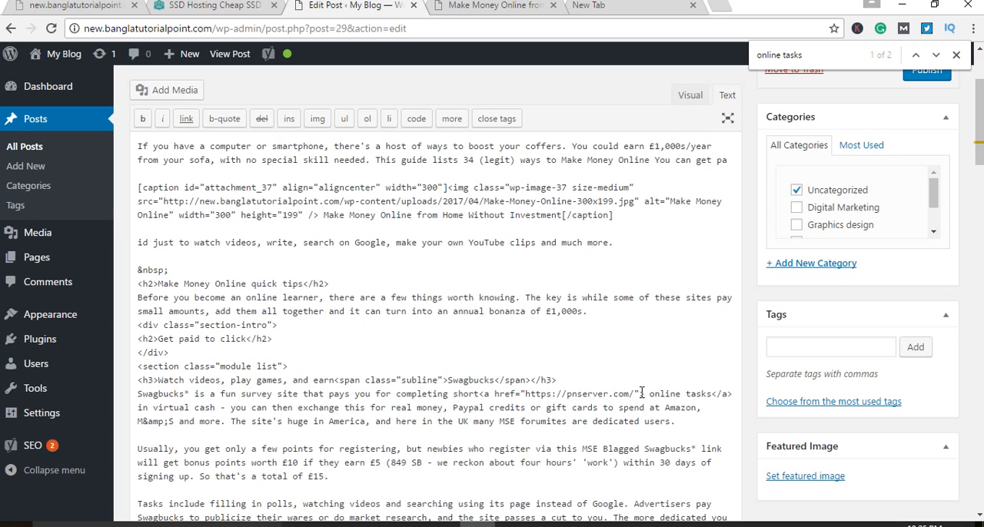
drag(639, 394, 608, 394)
click(634, 397)
drag(480, 394, 645, 394)
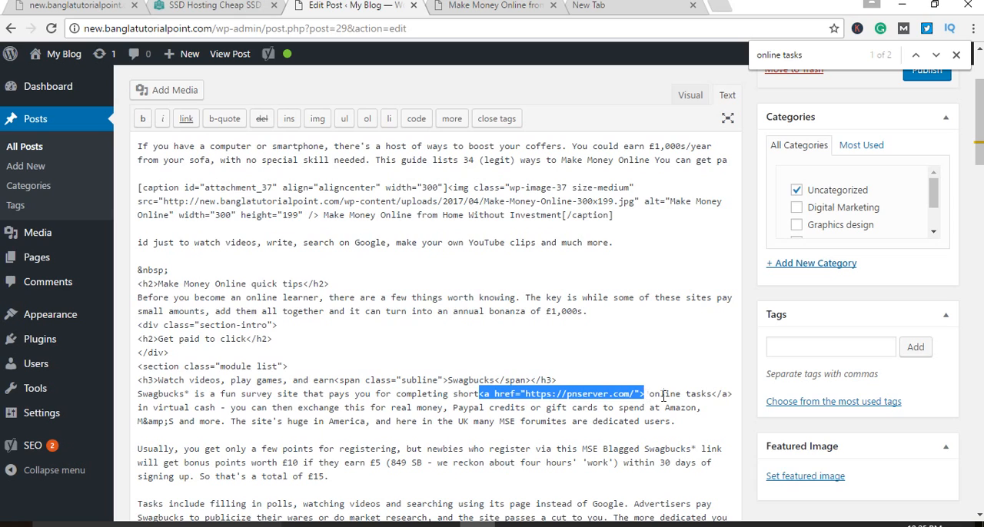
drag(740, 393, 714, 398)
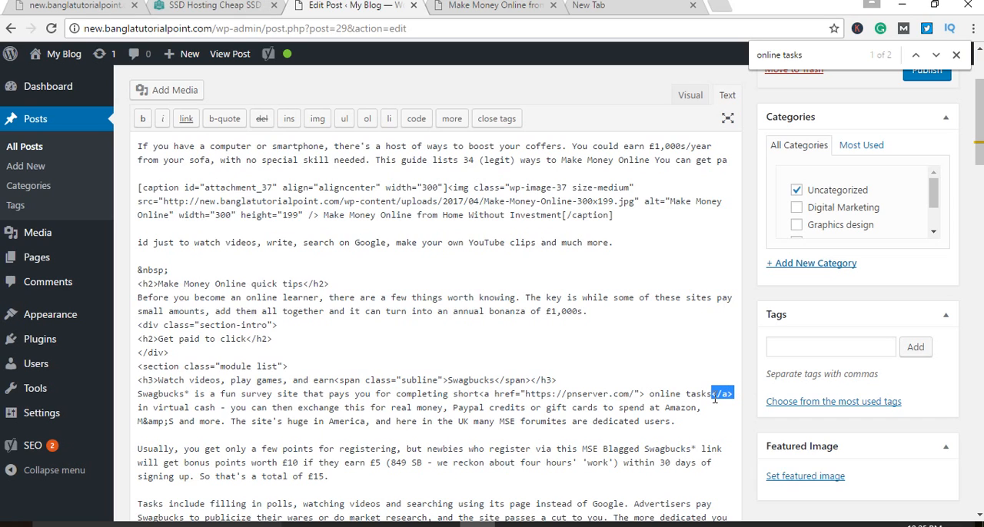
drag(714, 398, 478, 396)
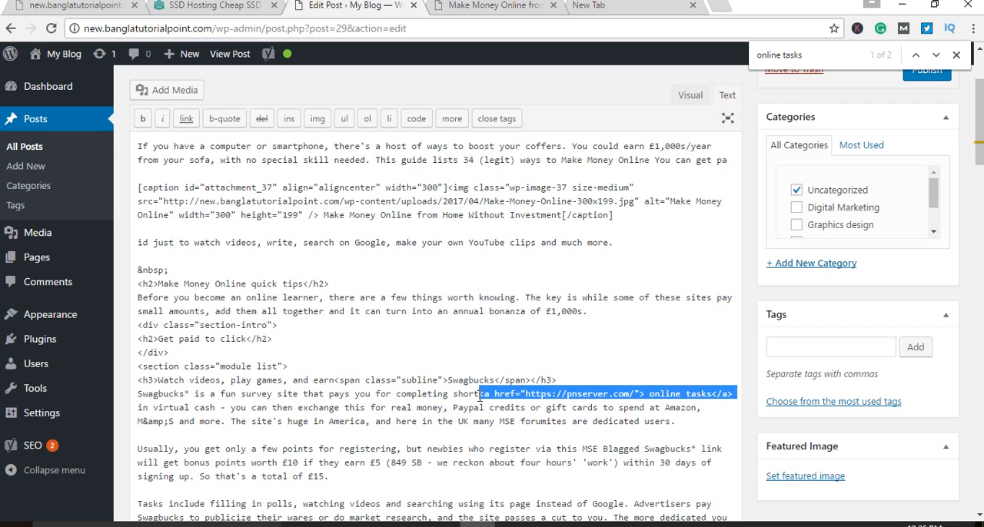
click(572, 389)
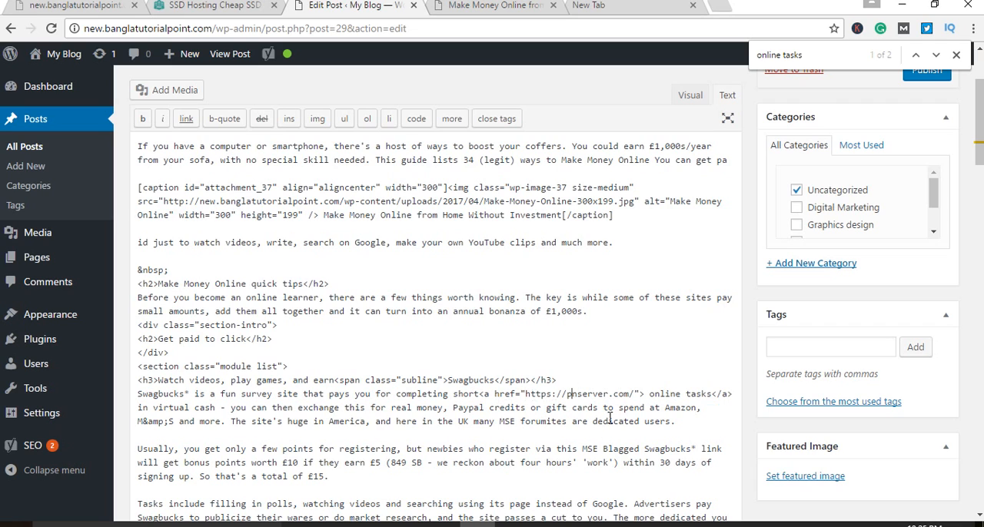
Step: Switch to Notepad and write a sample anchor tag with an empty address: <a href="">Lern Mo</a>
click(583, 525)
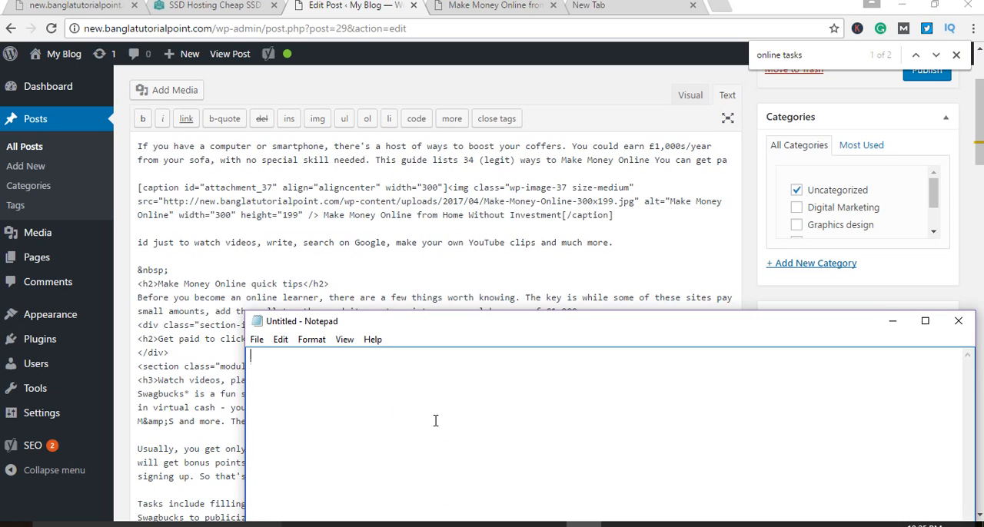
text(<a)
key(BackSpace)
text(>)
key(Left)
text(a href)
text(=)
text("">)
text(</)
text(Lern Mo)
text(ney)
key(BackSpace)
key(BackSpace)
key(BackSpace)
key(BackSpace)
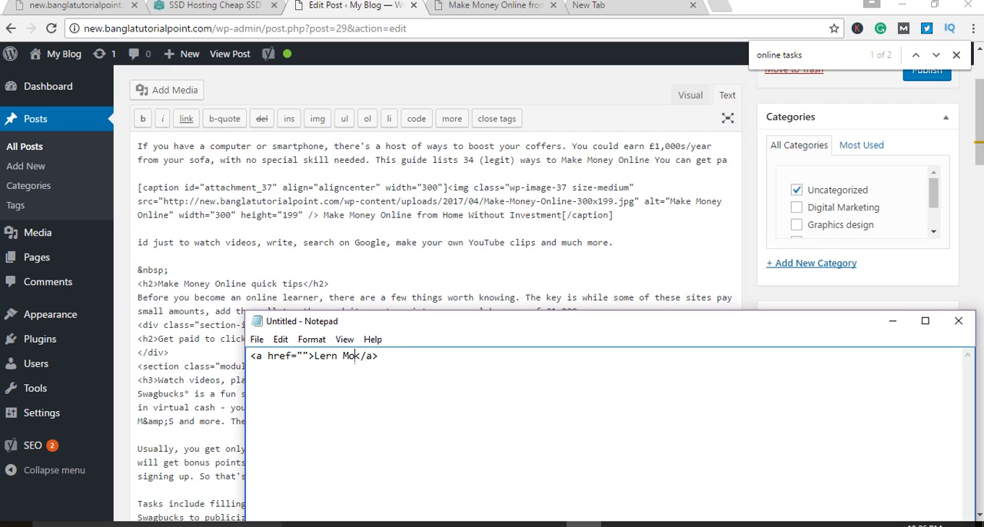
Step: Compare the "online tasks" anchor text in the post's HTML source with the sample tag's link text in Notepad
key(alt+Tab)
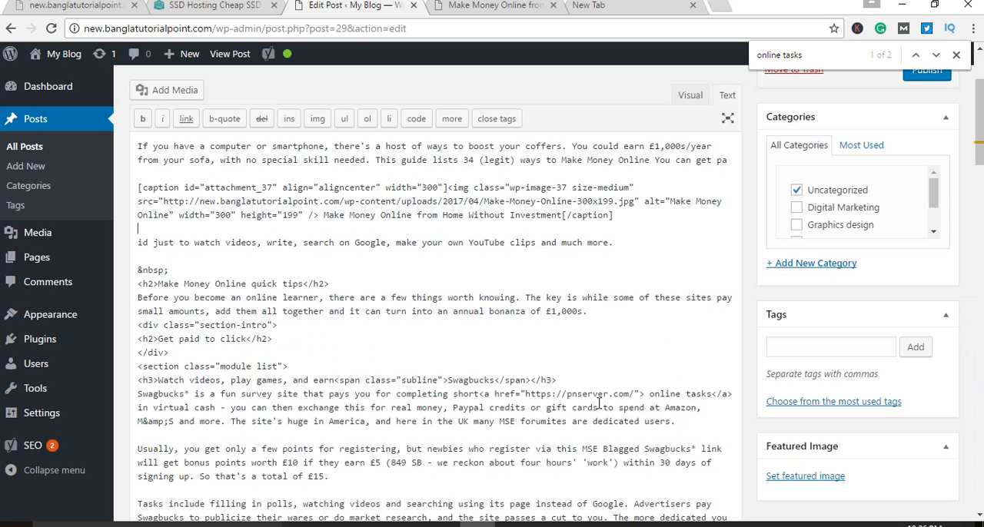
drag(651, 391, 712, 398)
key(ctrl+c)
click(584, 525)
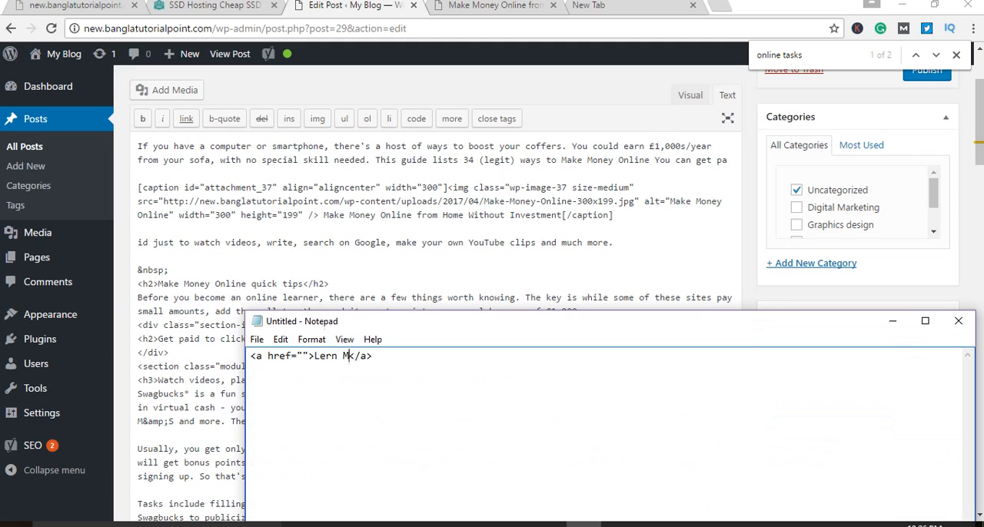
drag(350, 355, 316, 358)
Step: Find the "online tasks" link in the visual editor and move the Notepad window beneath it for comparison with the sample tag
click(690, 95)
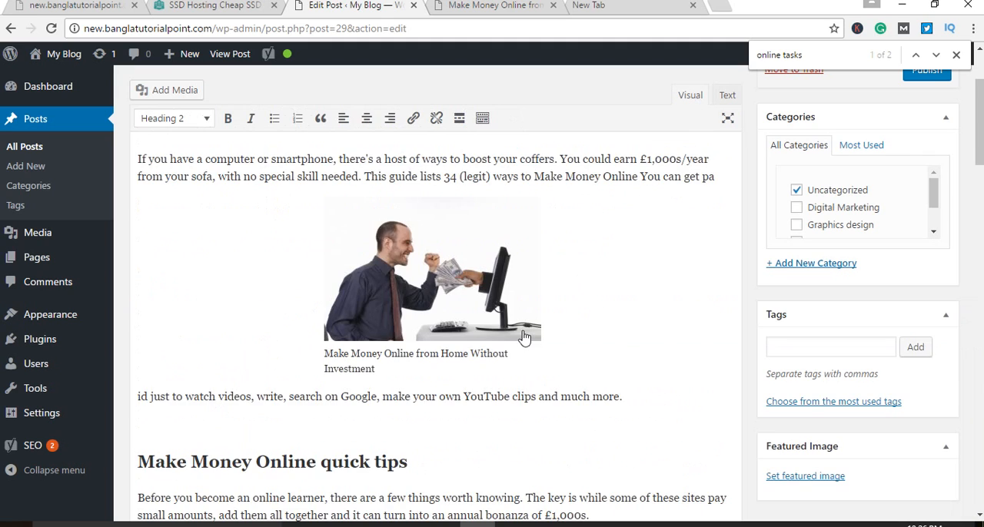
scroll(546, 409, down, 2)
scroll(552, 411, up, 3)
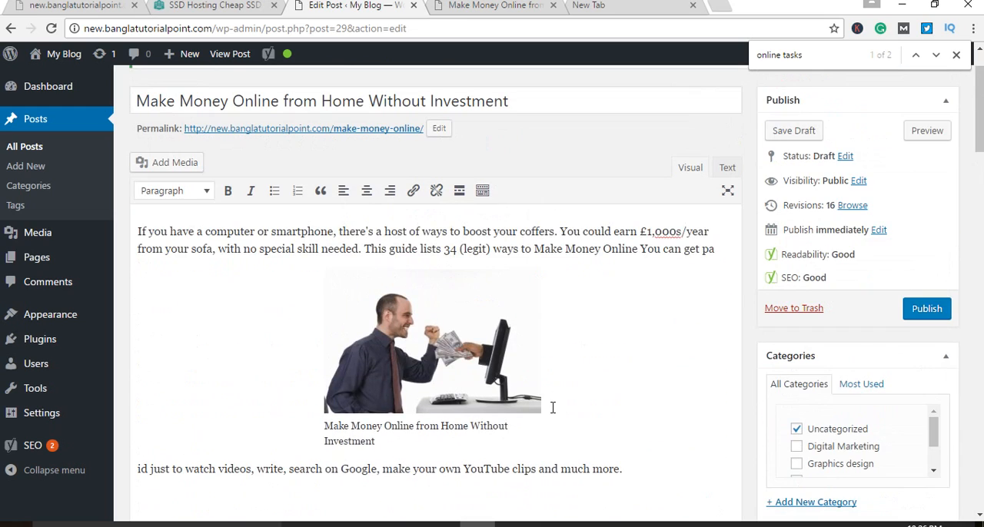
scroll(554, 400, down, 1)
scroll(558, 390, down, 8)
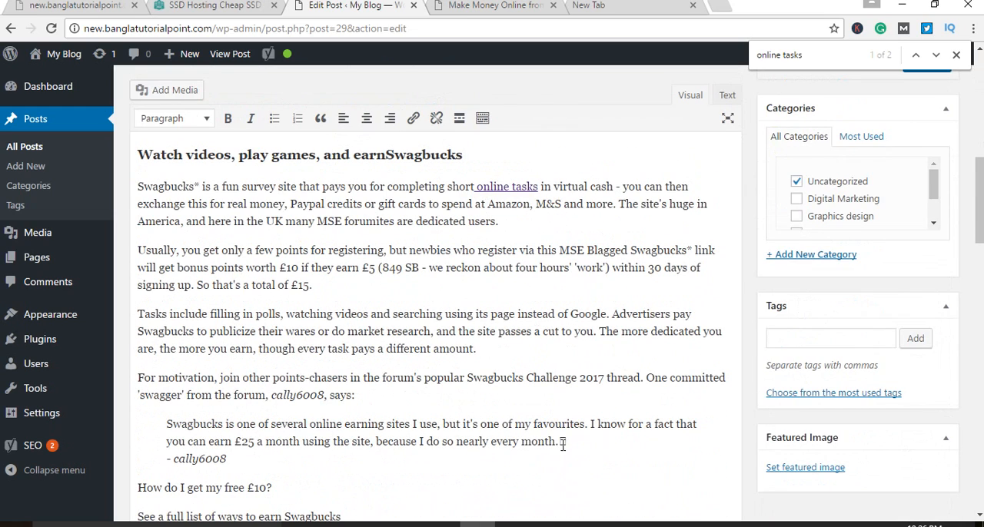
click(584, 524)
drag(461, 318, 559, 226)
click(507, 272)
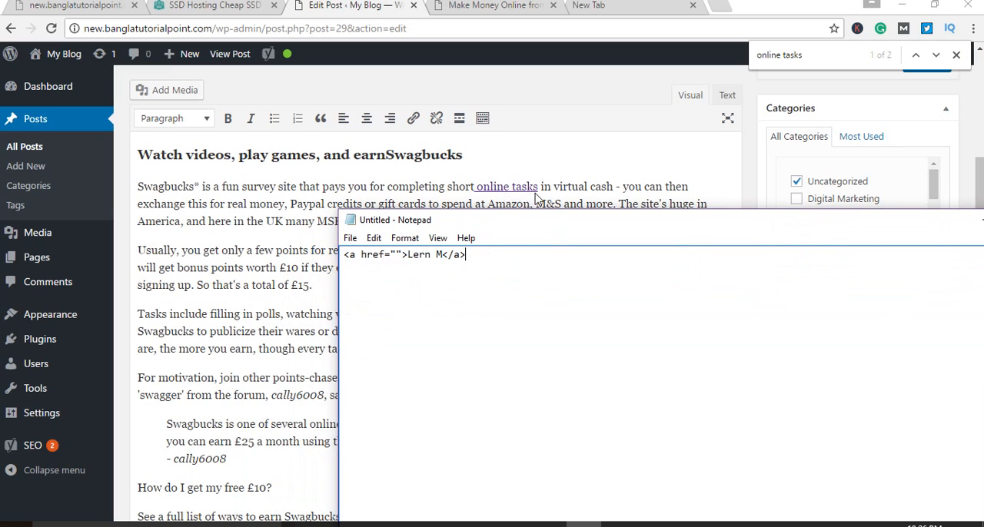
Step: Replace the sample anchor tag's link text in Notepad with "online tasks"
drag(442, 256, 408, 257)
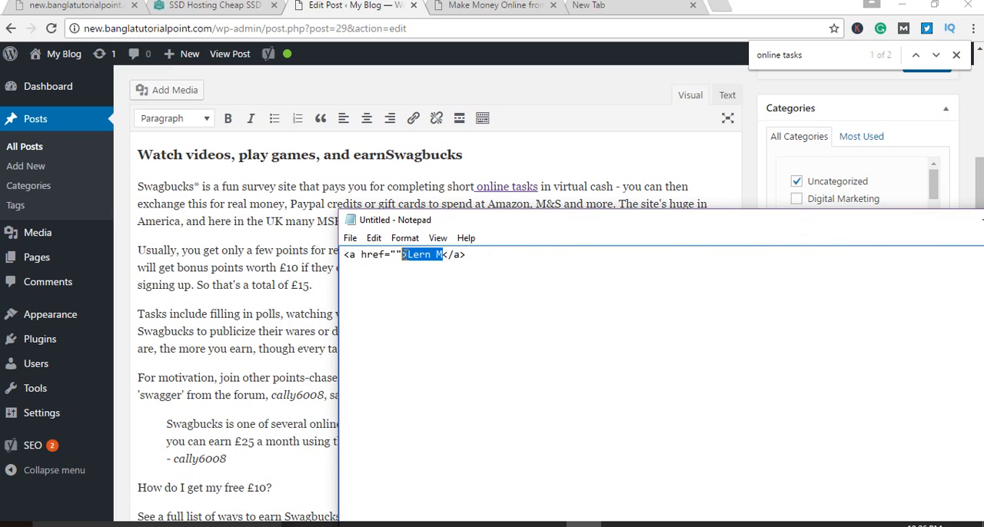
key(ctrl+v)
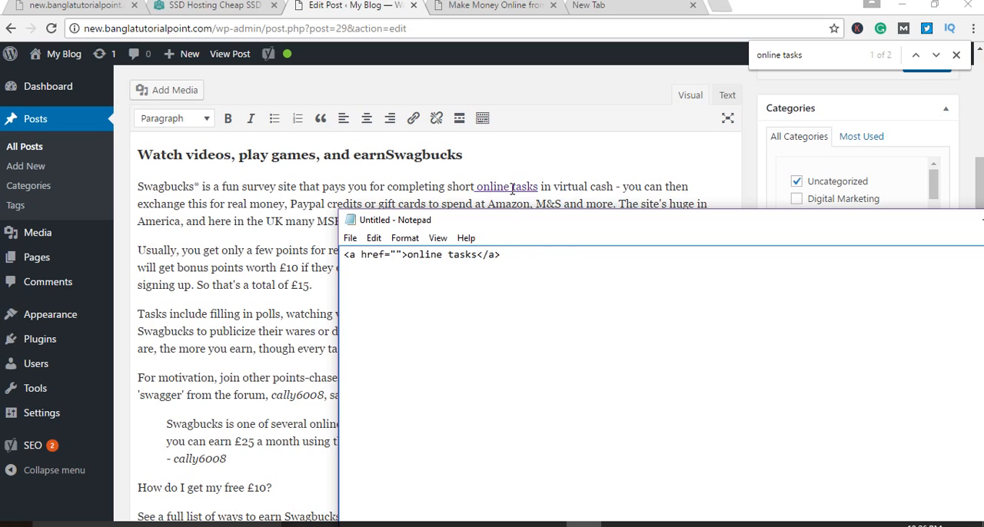
click(611, 17)
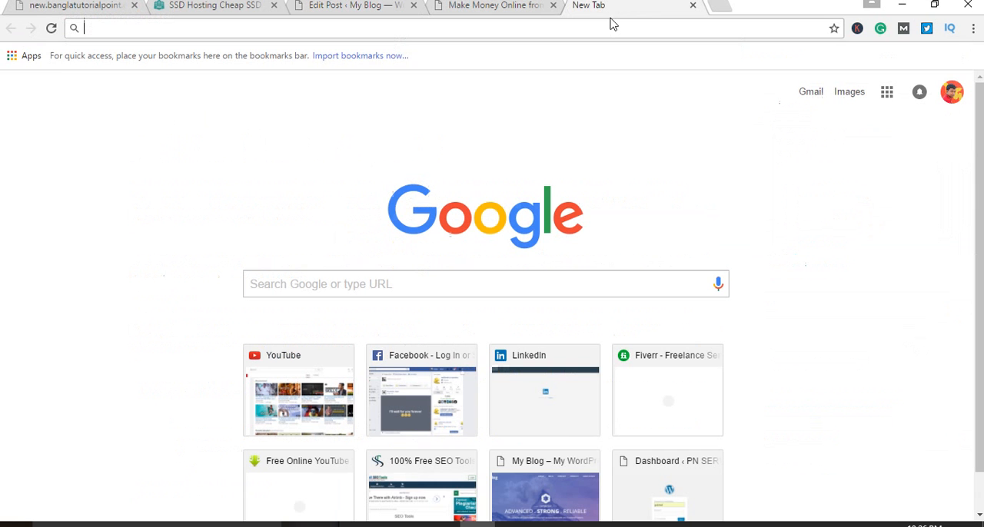
text(fa)
key(Return)
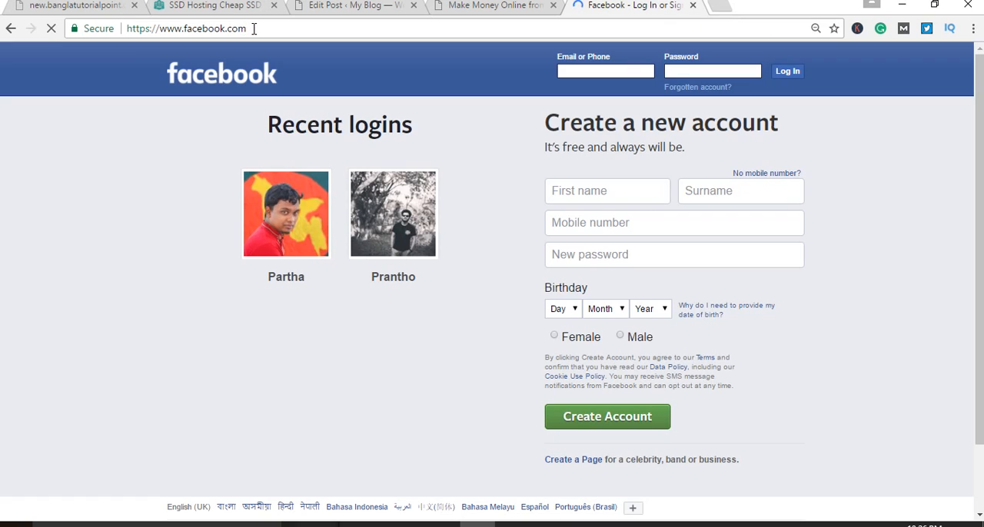
click(254, 29)
key(ctrl+c)
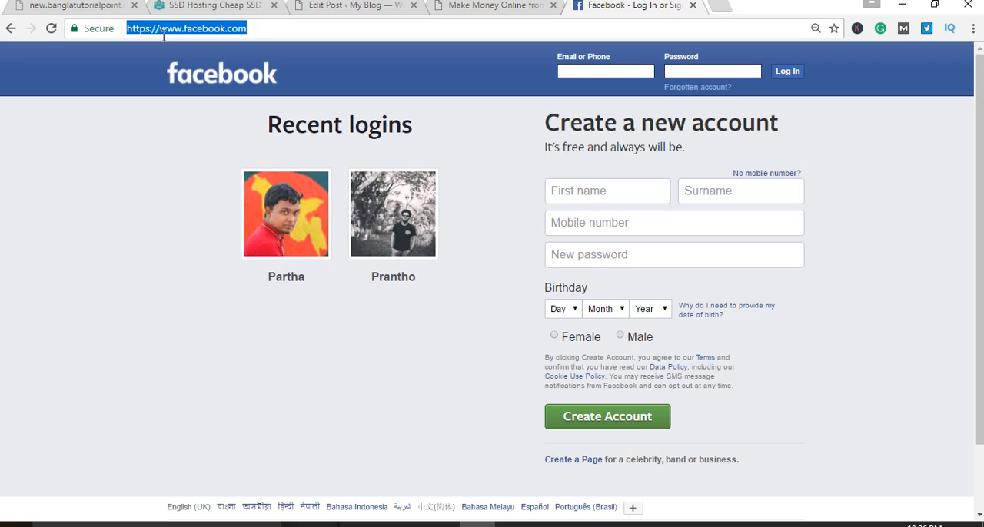
click(77, 6)
click(216, 5)
click(353, 5)
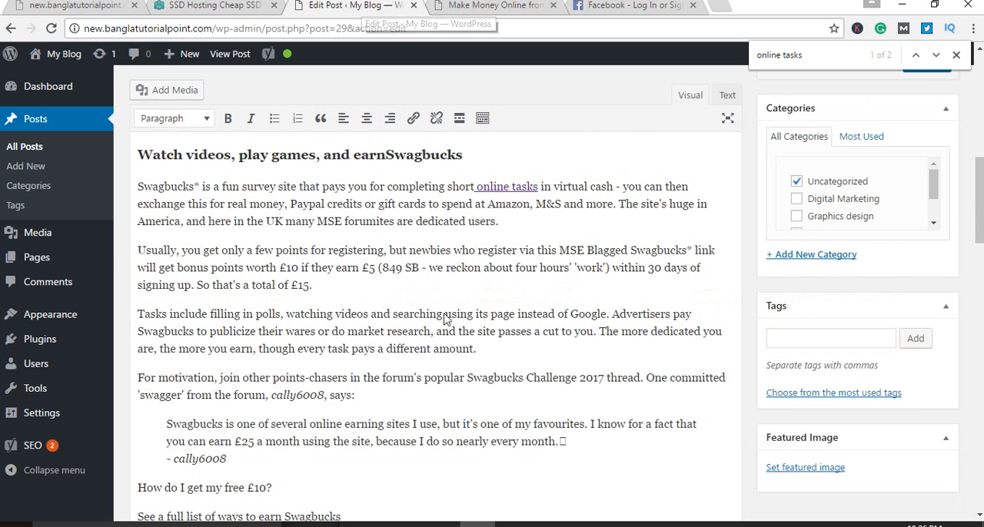
click(583, 525)
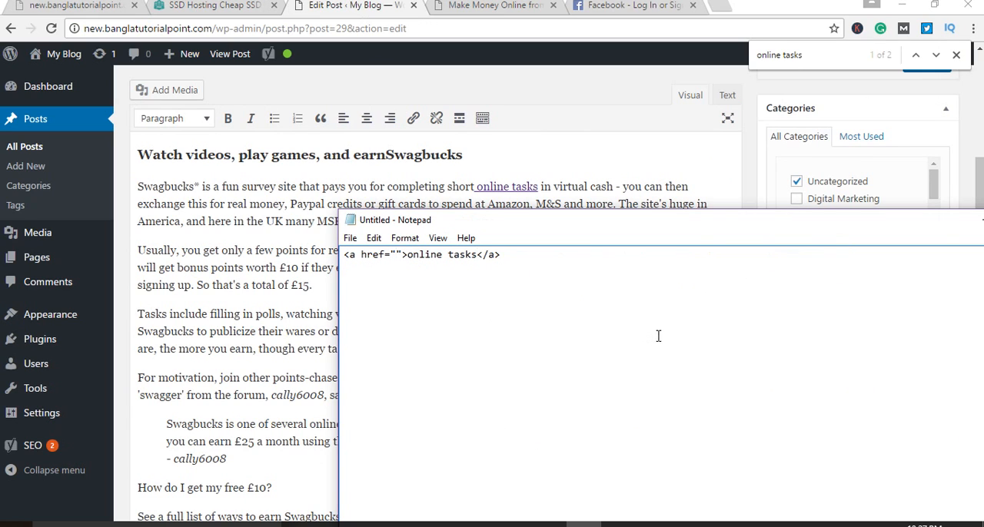
key(ctrl+v)
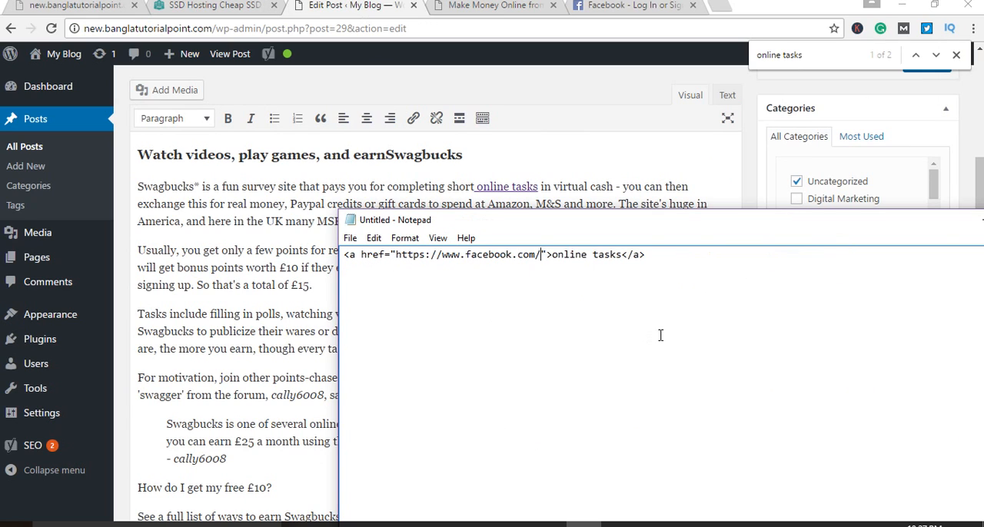
key(ctrl+z)
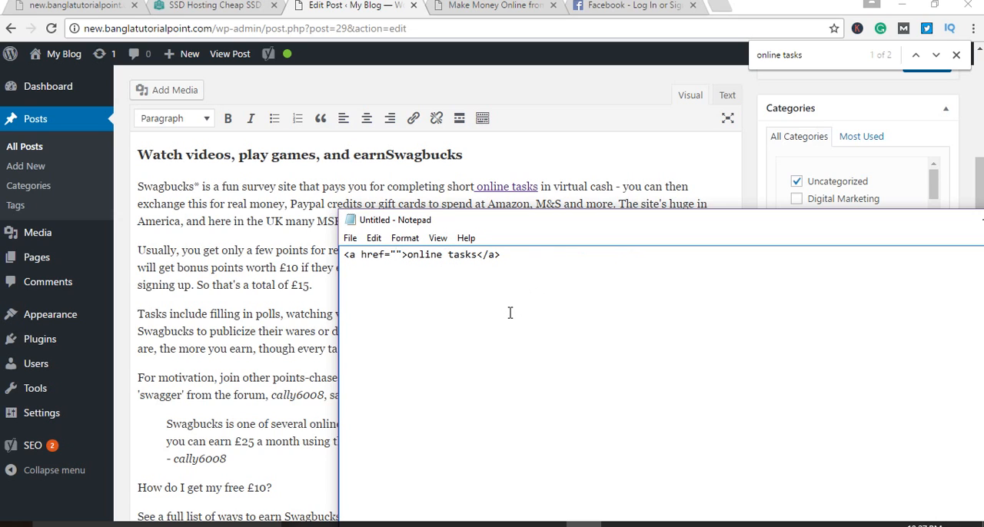
key(ctrl+v)
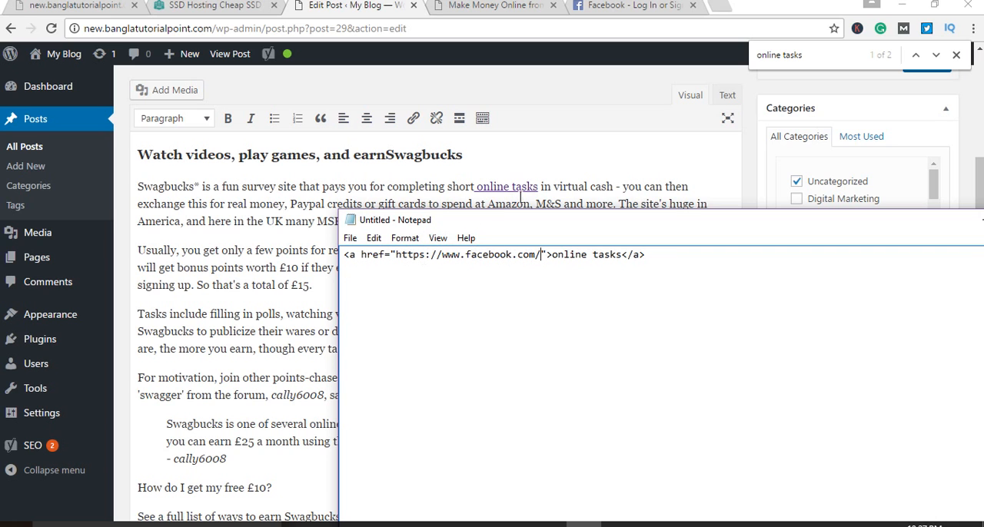
Step: Compare the "online tasks" link in the post's HTML source with its appearance in the visual editor
click(581, 197)
click(725, 97)
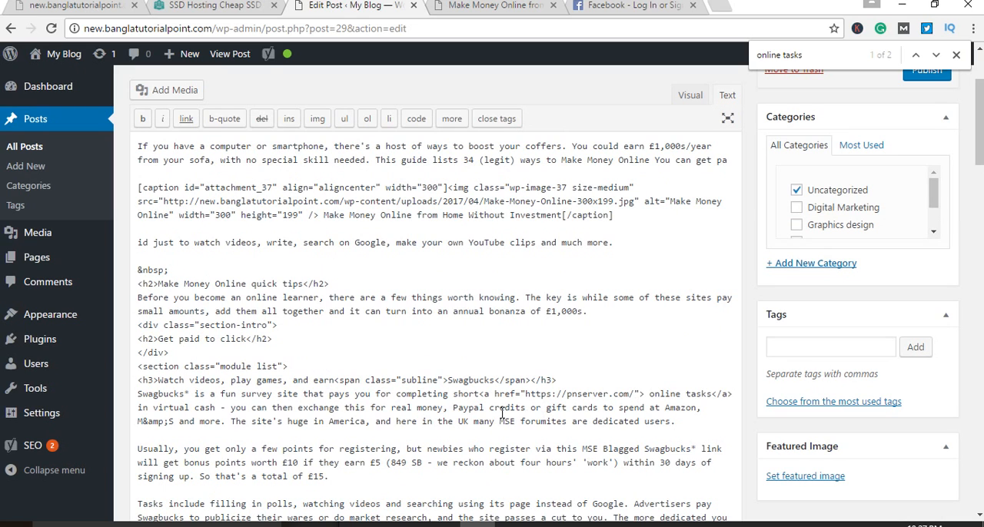
scroll(503, 413, down, 1)
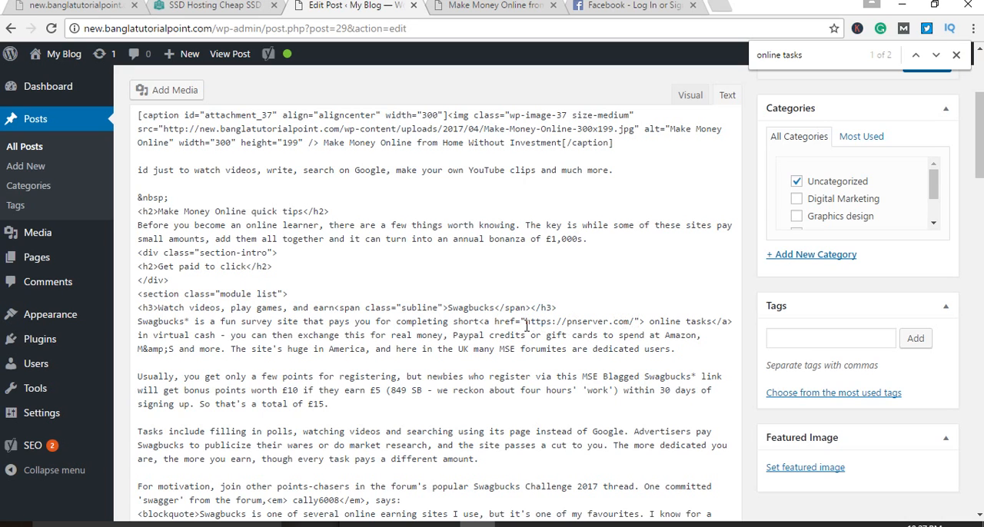
click(691, 95)
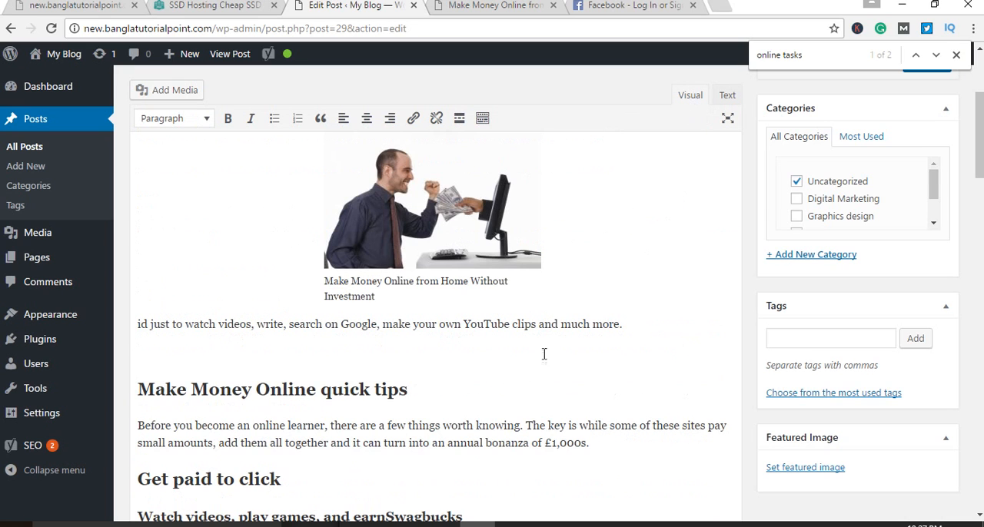
scroll(478, 381, down, 3)
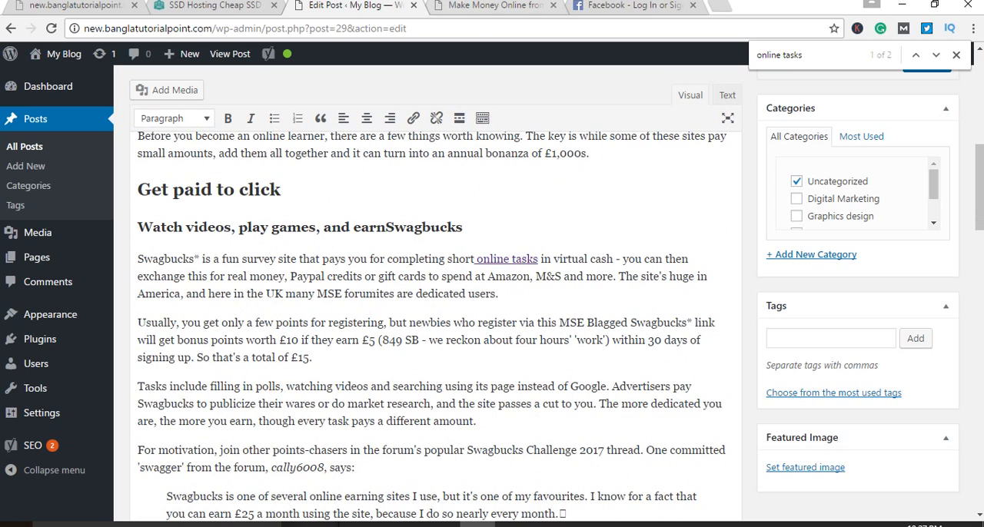
Step: Follow the "online tasks" link in the post preview, go back, and return to the sample tag in Notepad
key(ctrl+Tab)
scroll(423, 356, down, 8)
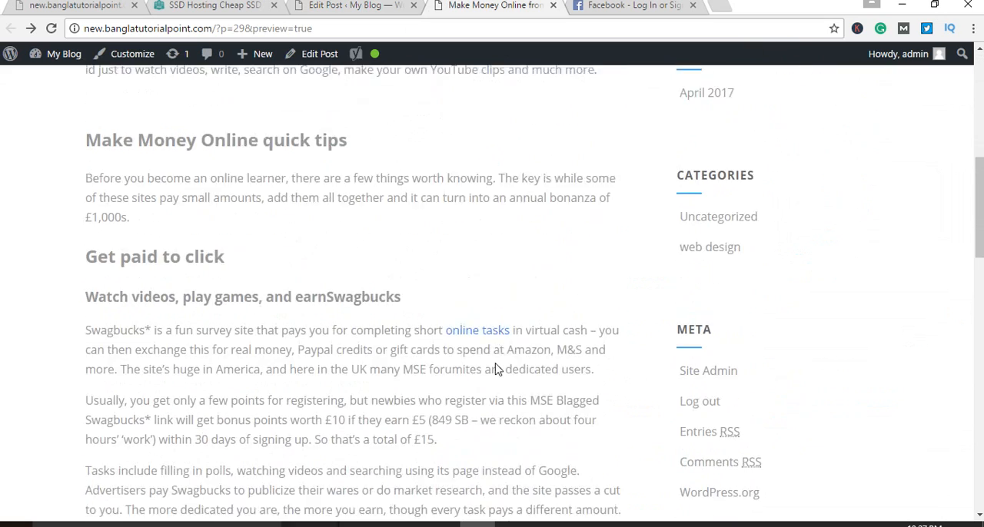
scroll(496, 370, down, 3)
click(491, 216)
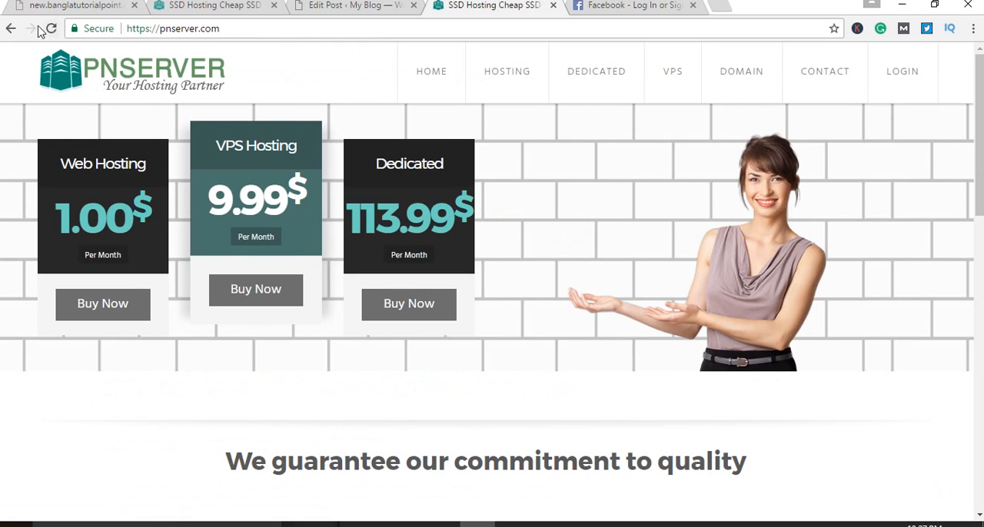
click(9, 30)
click(338, 6)
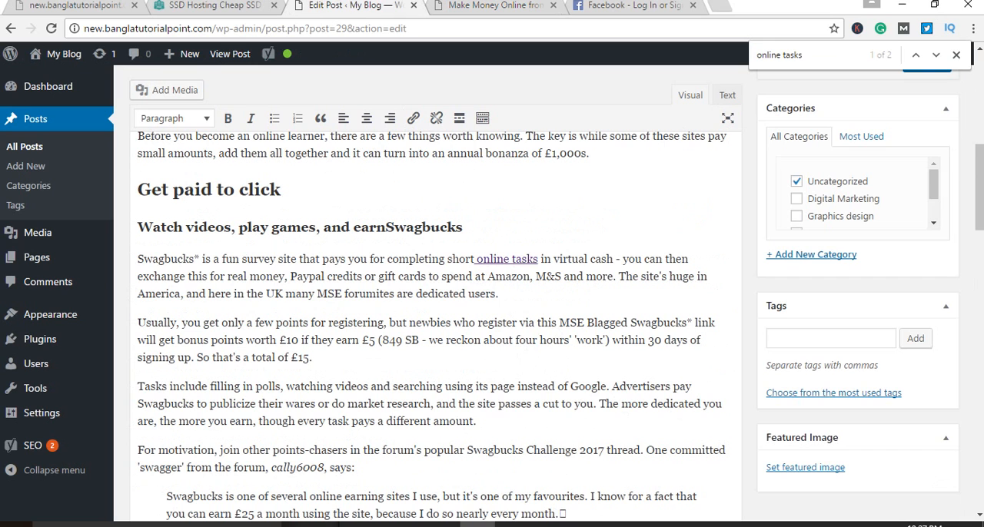
click(584, 524)
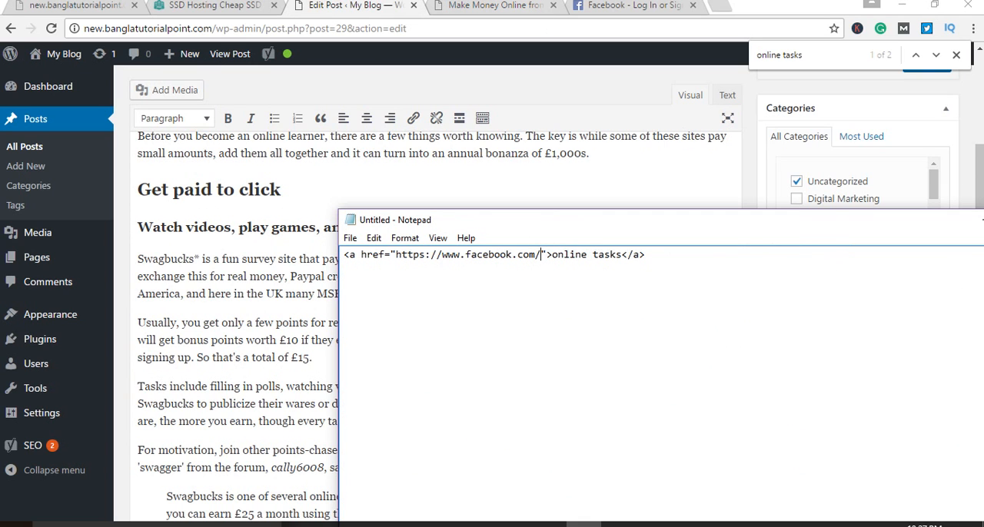
Step: Switch to the Facebook browser tab and search Google for "nofollow links" instead
click(519, 6)
click(521, 24)
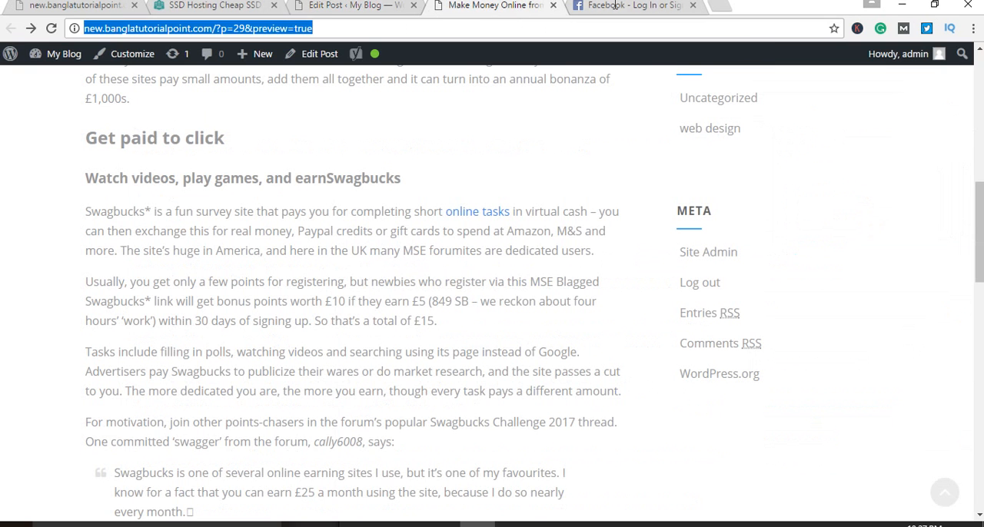
click(618, 7)
click(582, 24)
key(BackSpace)
key(BackSpace)
key(BackSpace)
key(BackSpace)
key(BackSpace)
key(BackSpace)
key(BackSpace)
key(BackSpace)
key(BackSpace)
key(BackSpace)
key(BackSpace)
key(BackSpace)
key(BackSpace)
key(BackSpace)
key(BackSpace)
key(BackSpace)
key(BackSpace)
key(BackSpace)
key(BackSpace)
key(BackSpace)
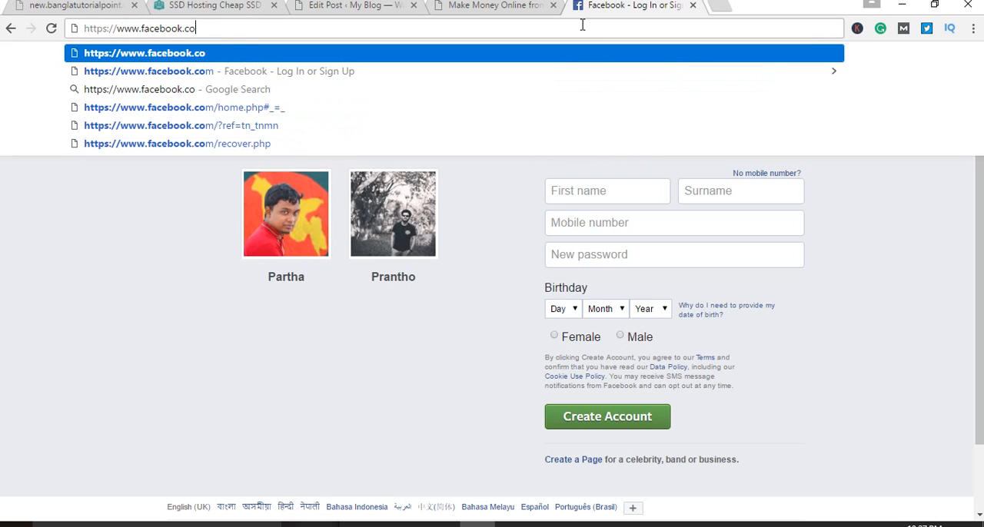
text(no folow)
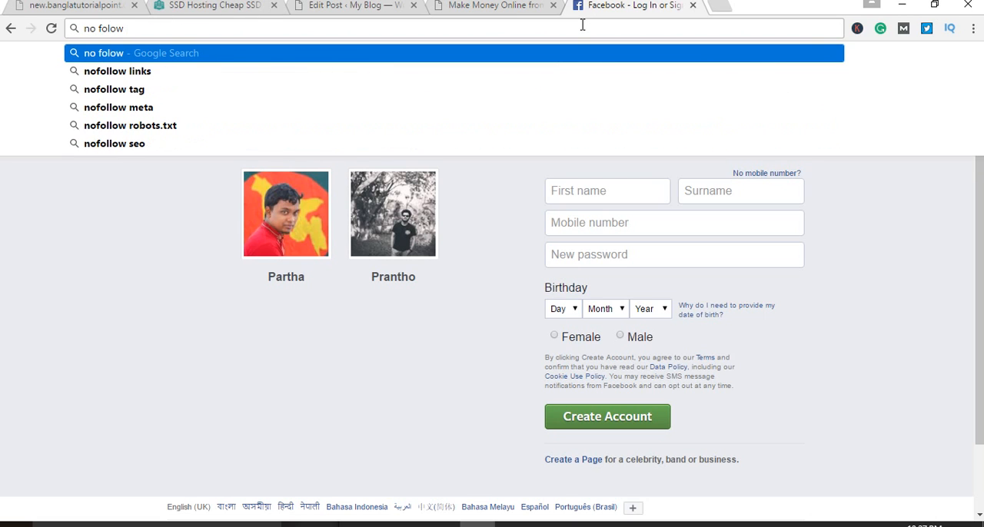
click(314, 72)
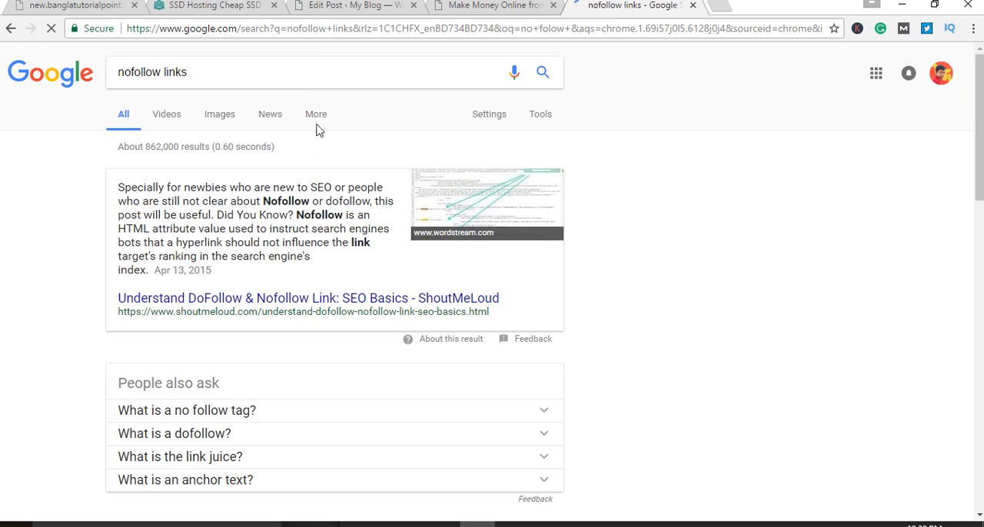
Step: Refine the Google search to "nofollow link code"
click(305, 76)
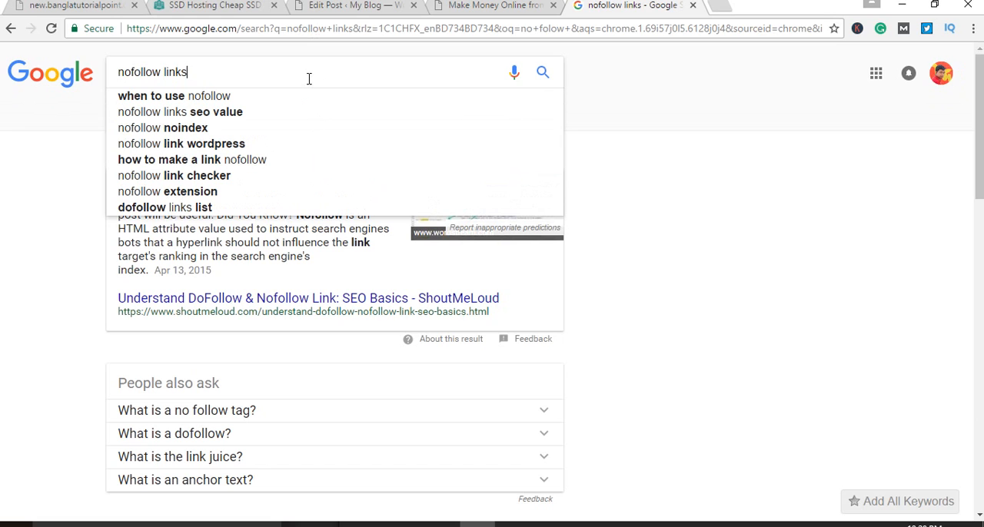
key(BackSpace)
text(c)
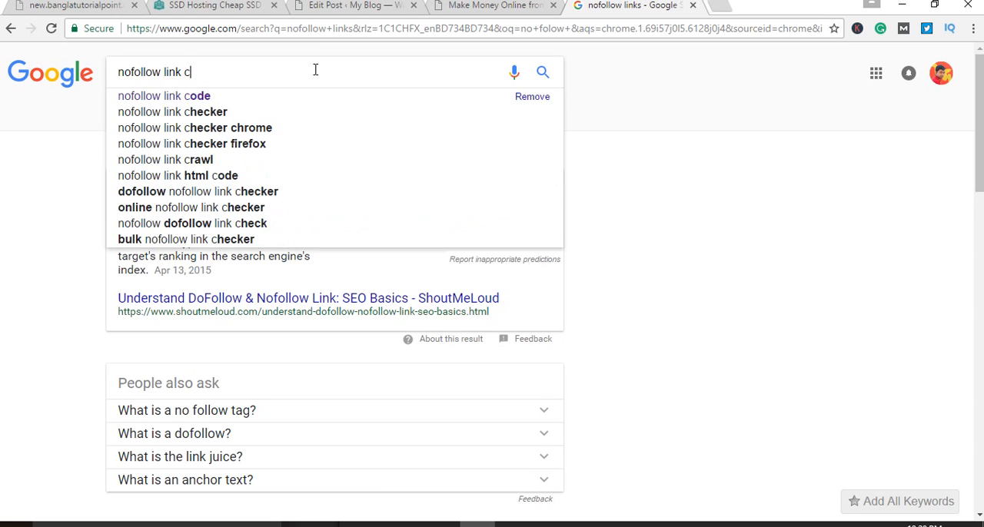
click(229, 97)
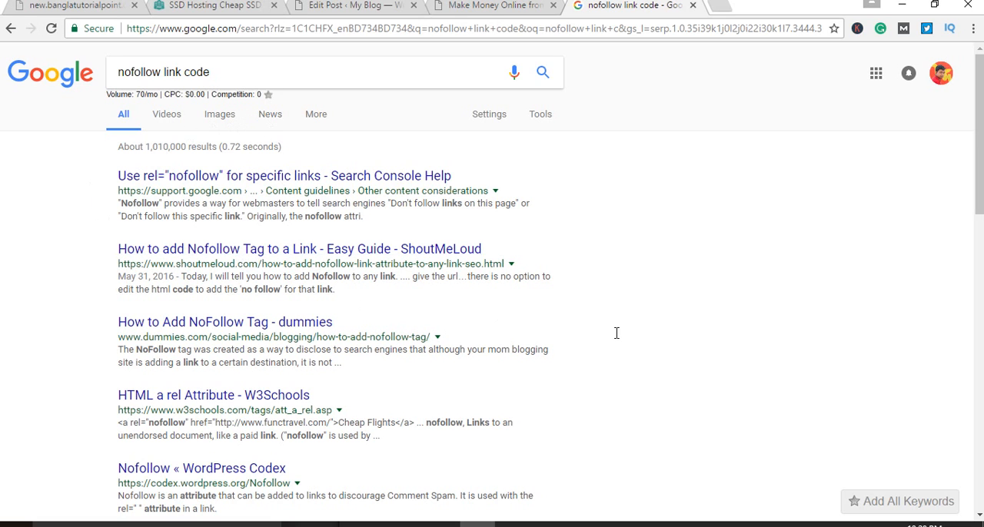
Step: Open the W3Schools result "HTML a rel Attribute" in a new tab and find its link example
scroll(617, 339, down, 1)
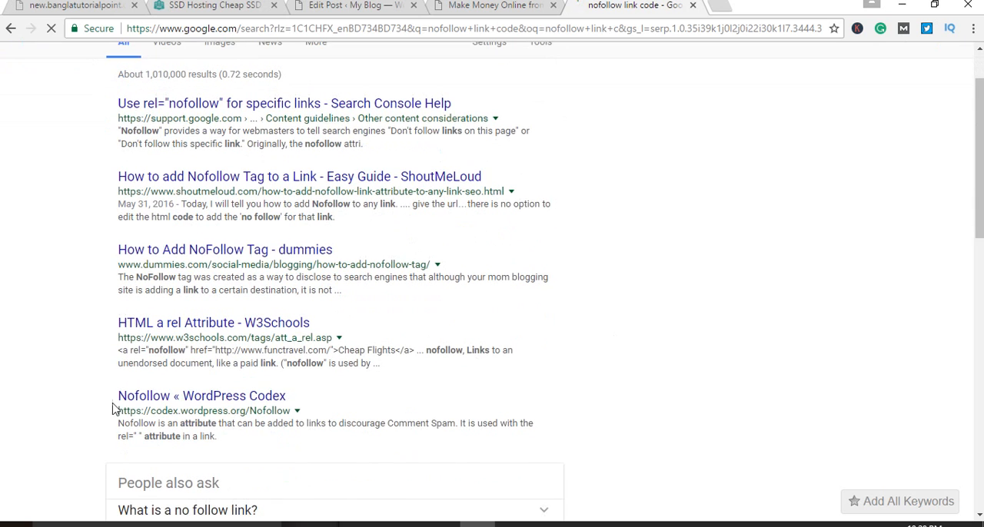
right_click(213, 325)
click(215, 334)
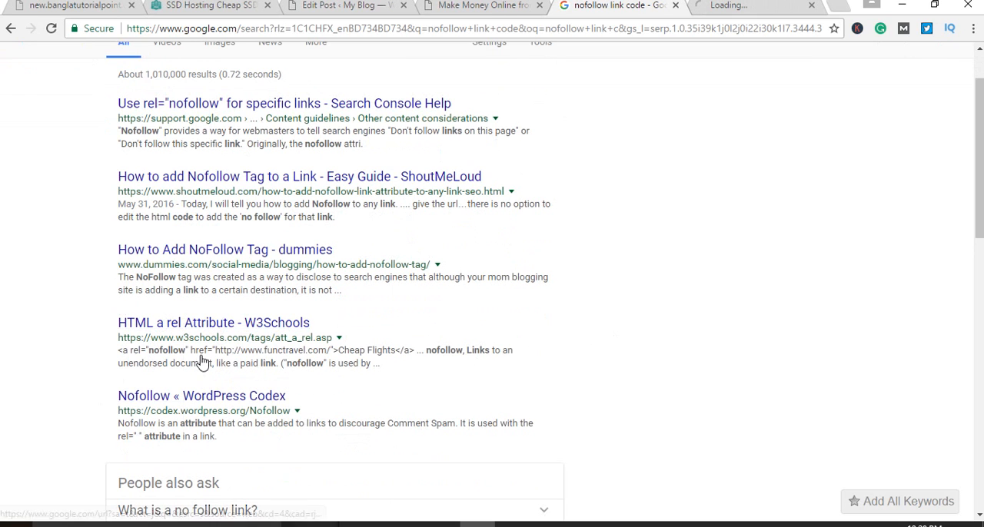
key(ctrl+Tab)
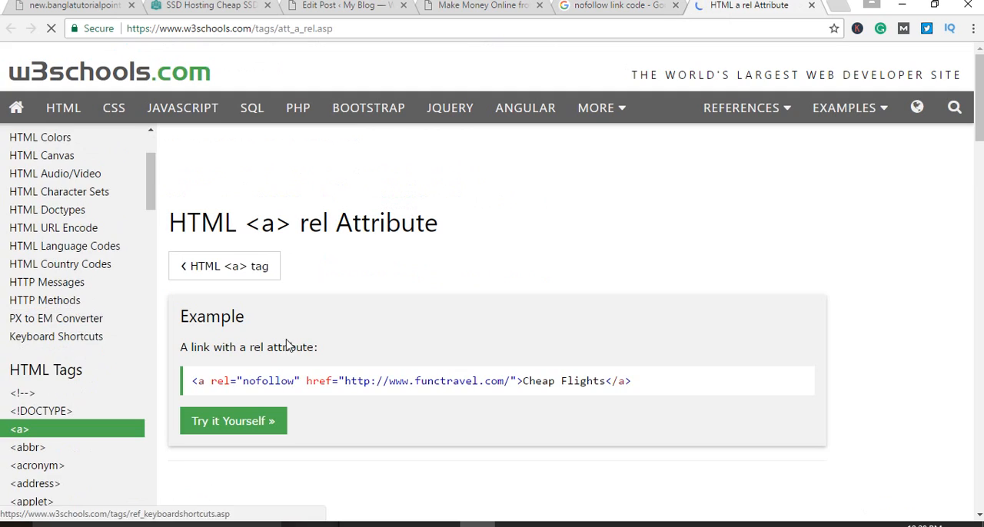
scroll(501, 323, down, 1)
scroll(619, 317, down, 1)
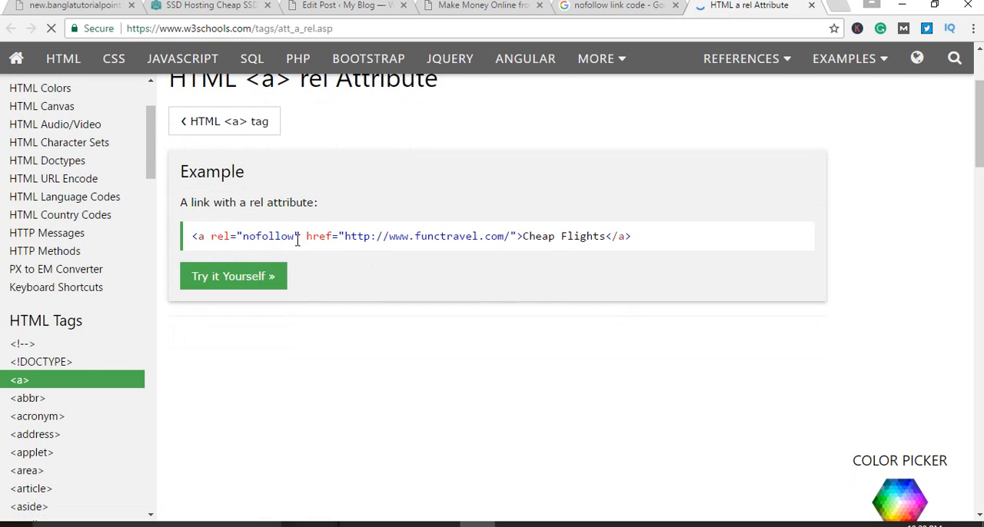
Step: Copy rel="nofollow" from the W3Schools example and insert it before the href attribute of the sample tag in Notepad
drag(301, 236, 211, 239)
key(ctrl+c)
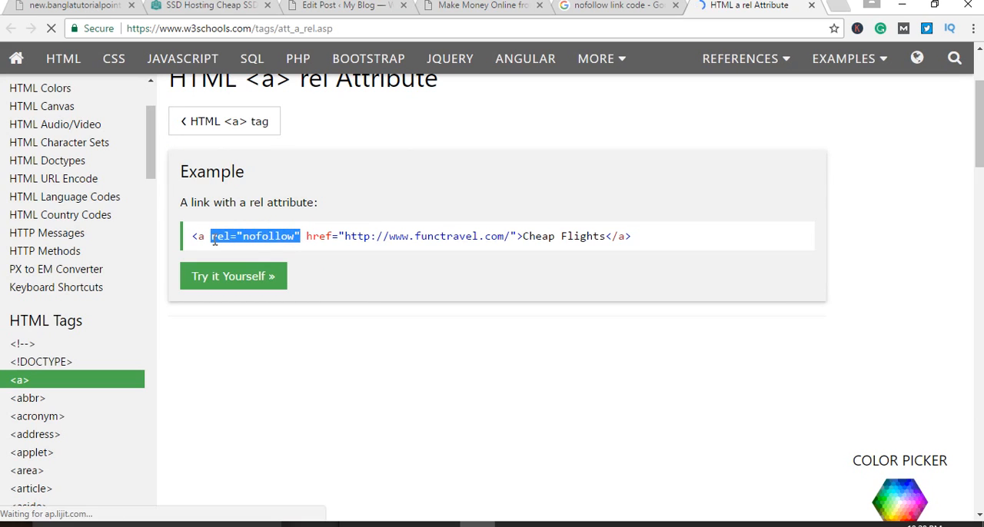
right_click(213, 240)
click(244, 252)
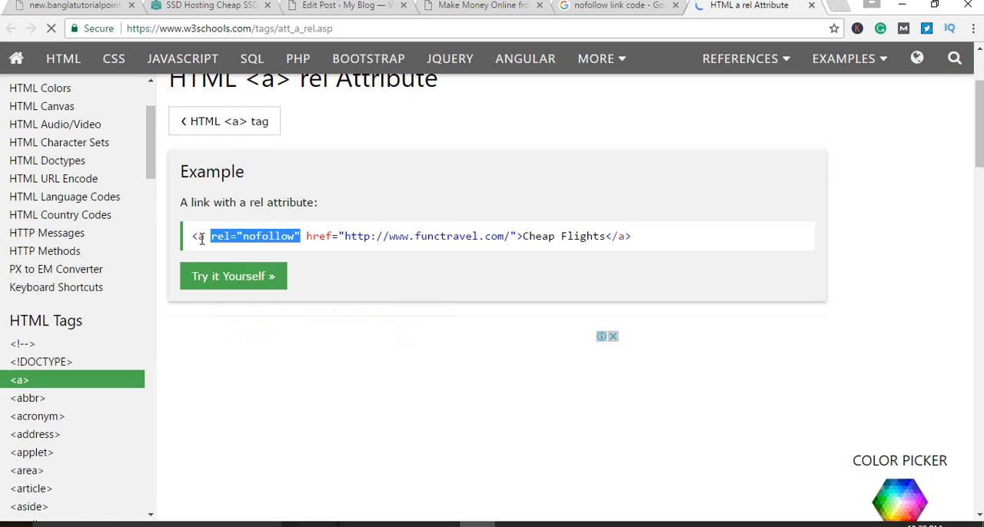
click(583, 522)
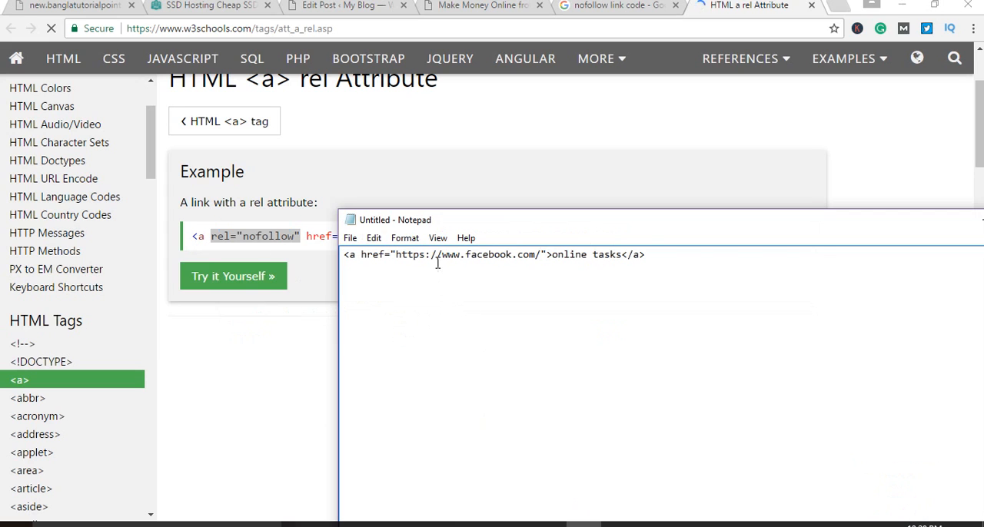
drag(440, 224, 408, 290)
click(327, 322)
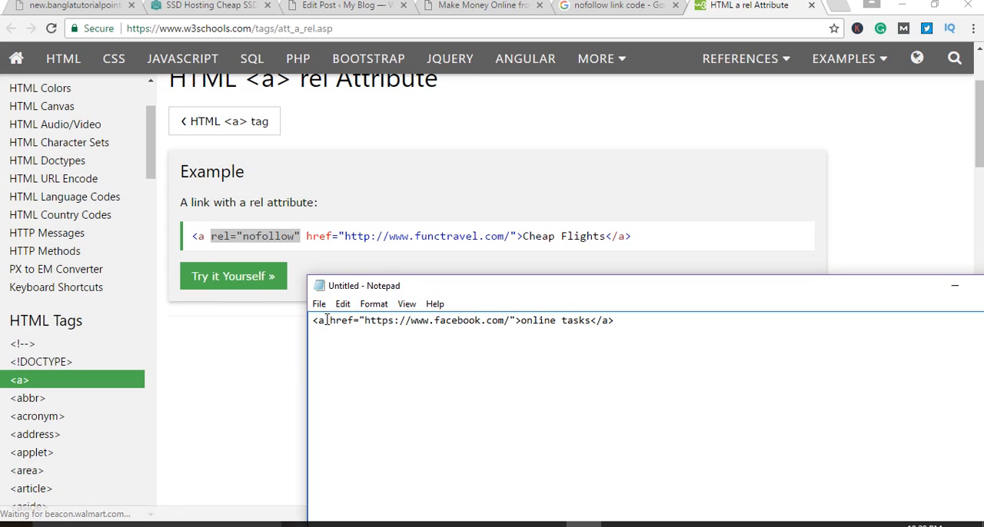
key(ctrl+v)
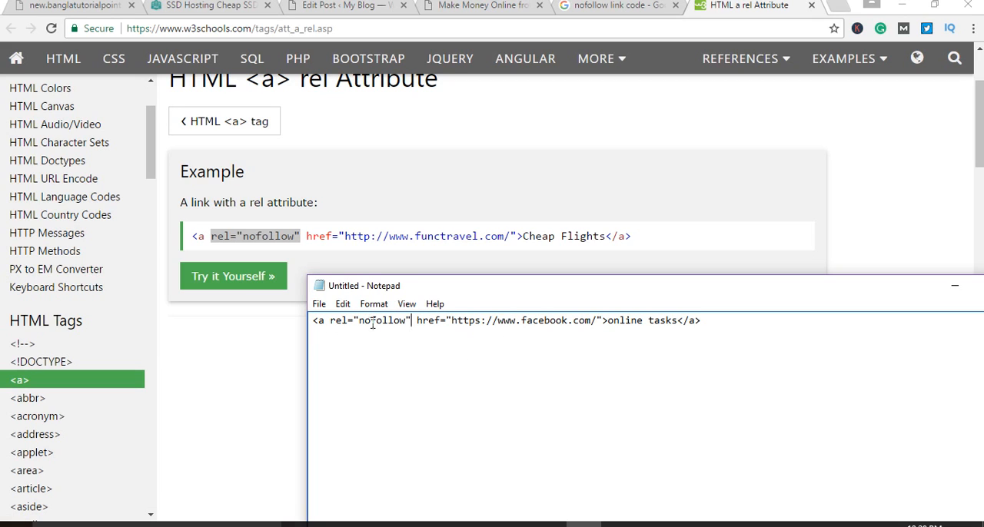
drag(414, 321, 330, 326)
key(ctrl+c)
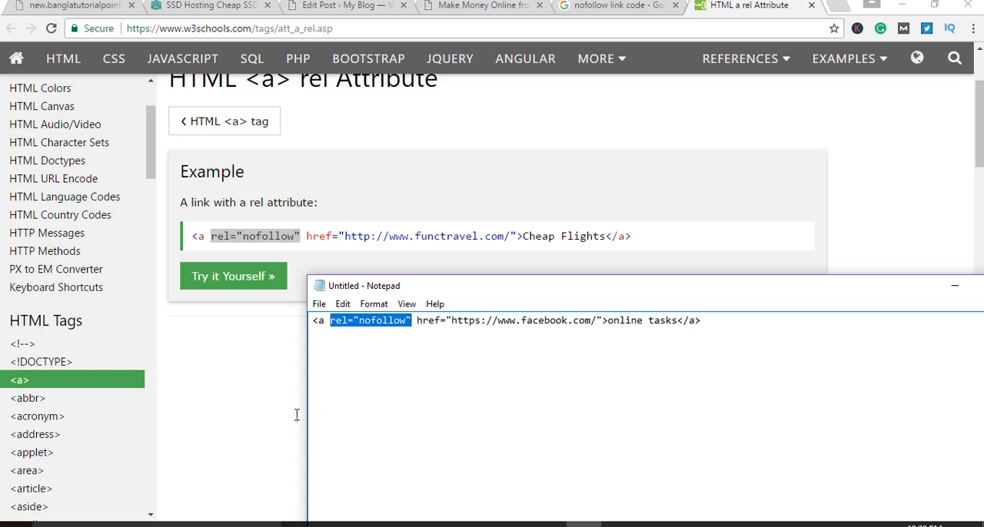
Step: Return to the WordPress post editor and show the HTML source around the "online tasks" link
click(253, 403)
click(346, 6)
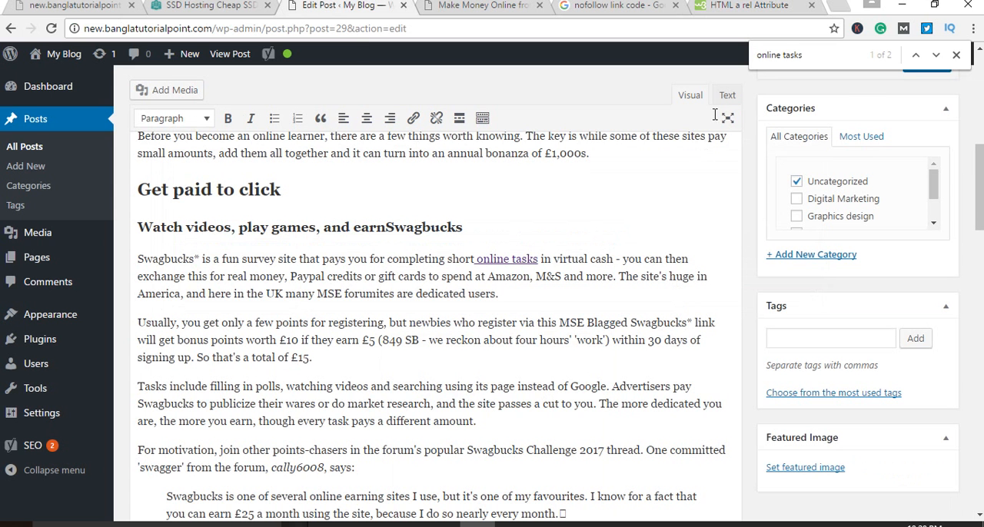
click(727, 95)
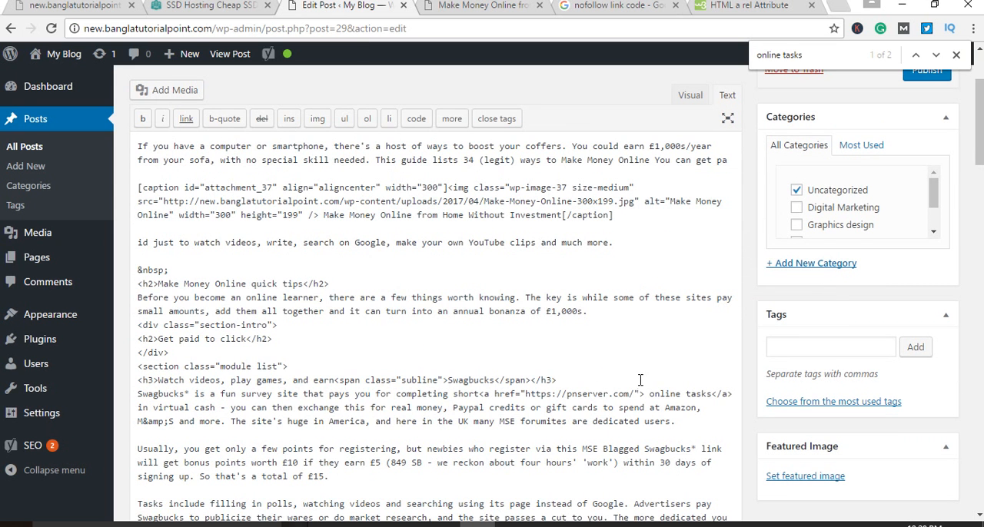
scroll(639, 410, down, 2)
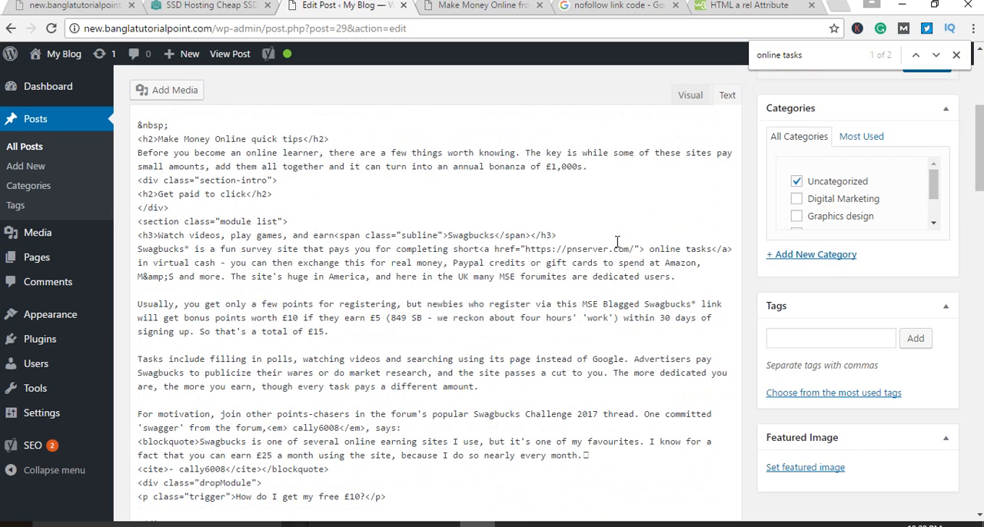
key(ctrl+plus)
key(ctrl+plus)
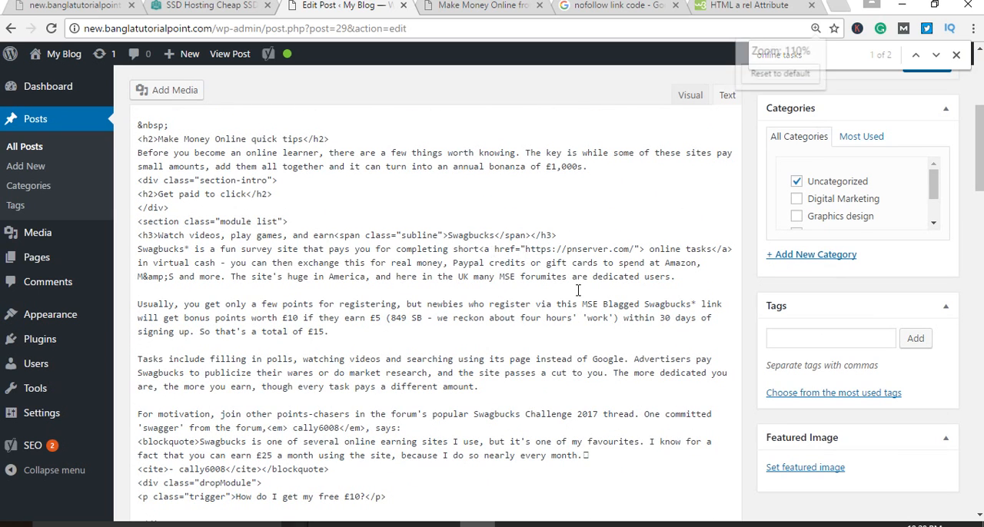
scroll(503, 289, down, 3)
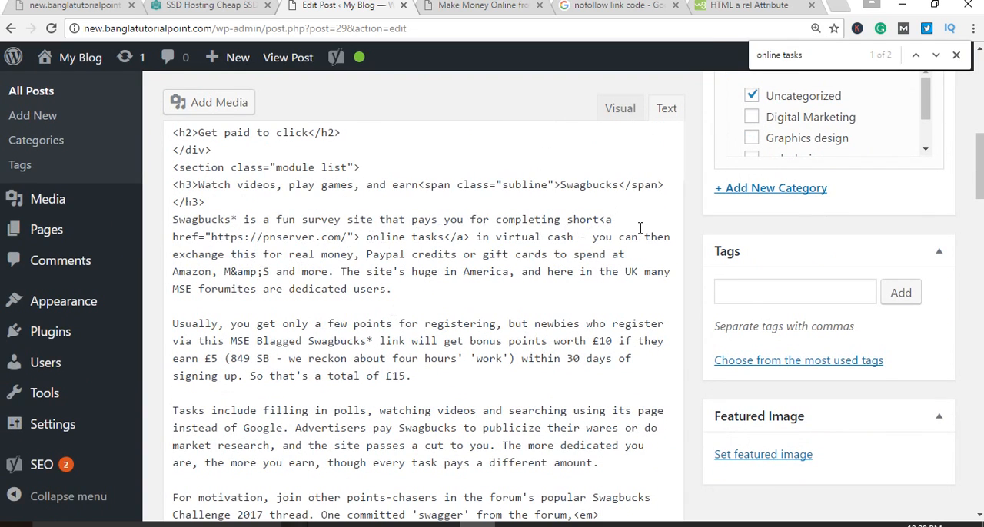
key(ctrl+minus)
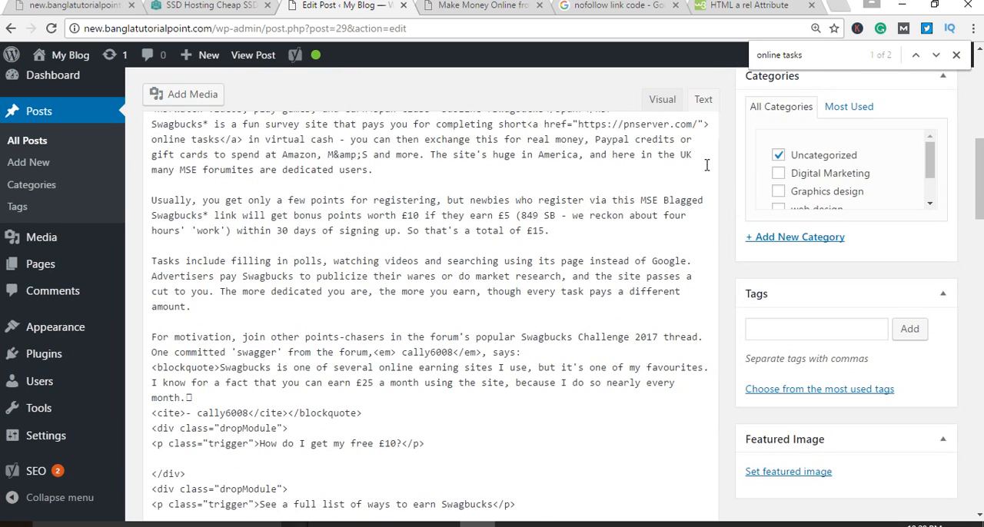
key(Return)
key(Left)
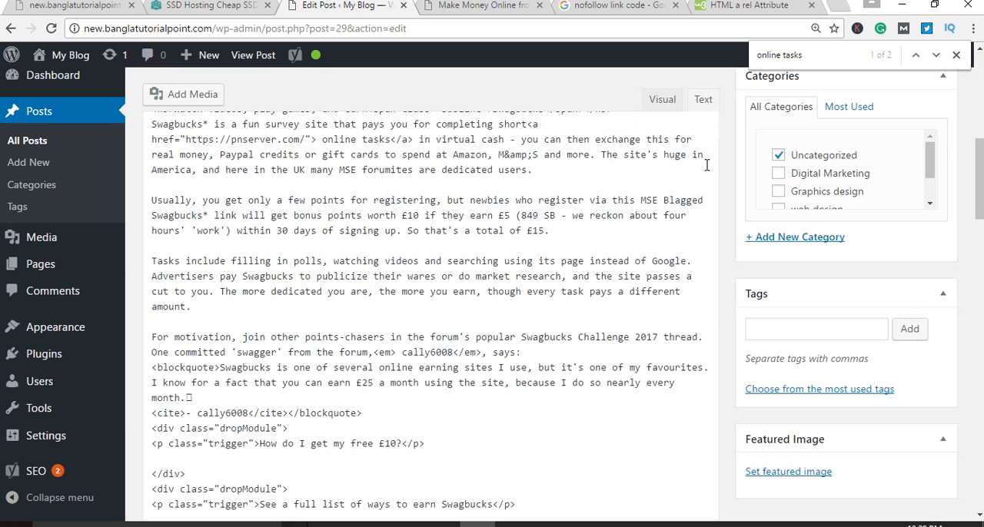
key(ctrl+v)
key(ctrl+z)
key(ctrl+minus)
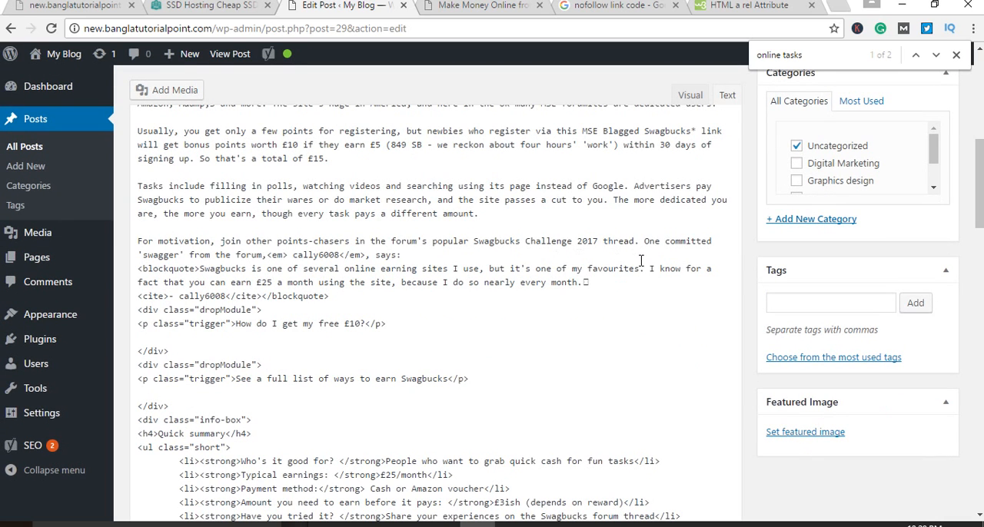
scroll(569, 274, up, 2)
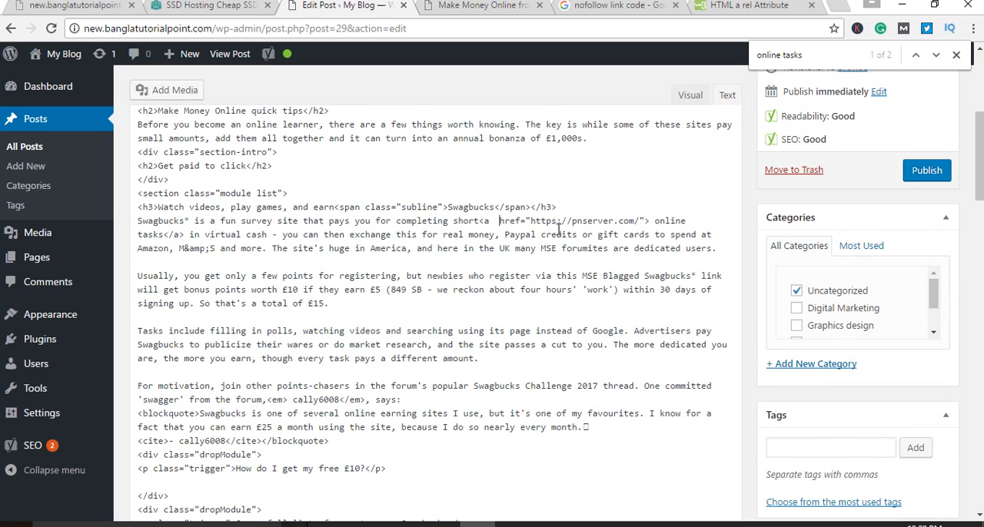
key(Delete)
key(Delete)
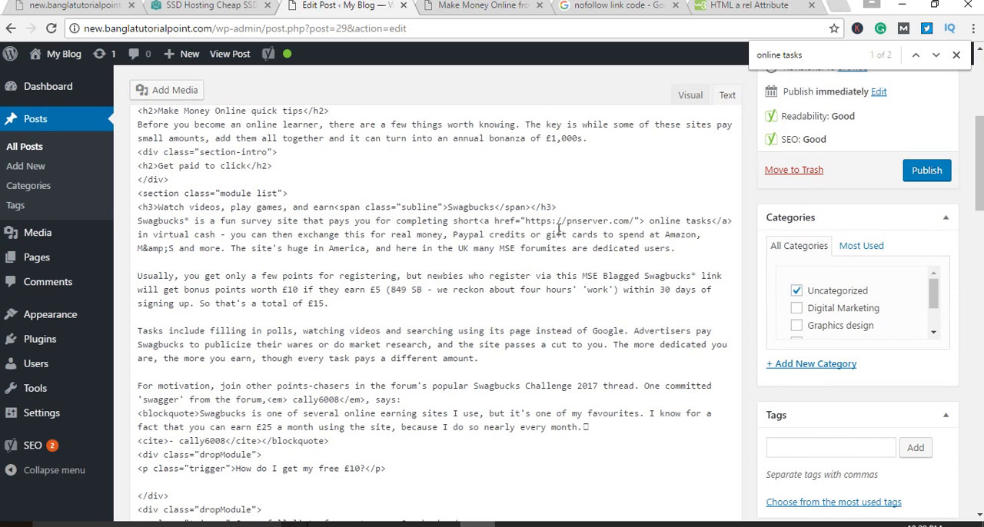
Step: Insert the copied rel="nofollow" before the href of the "online tasks" link, return to the visual view and save the draft
key(ctrl+v)
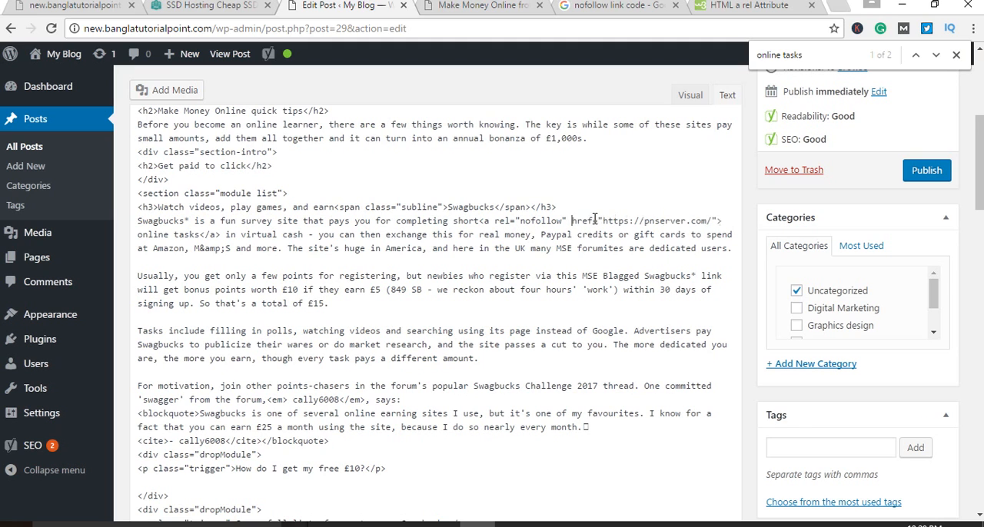
click(687, 95)
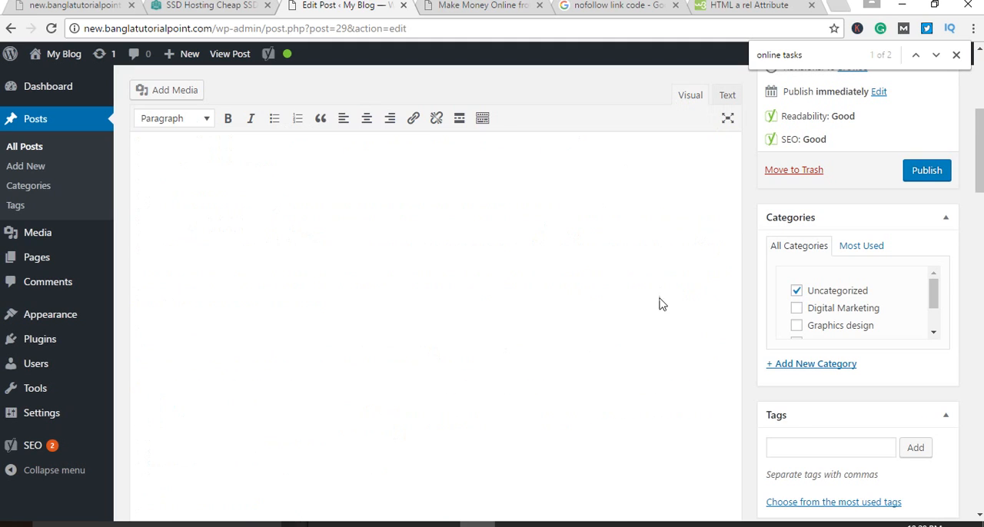
scroll(646, 378, down, 2)
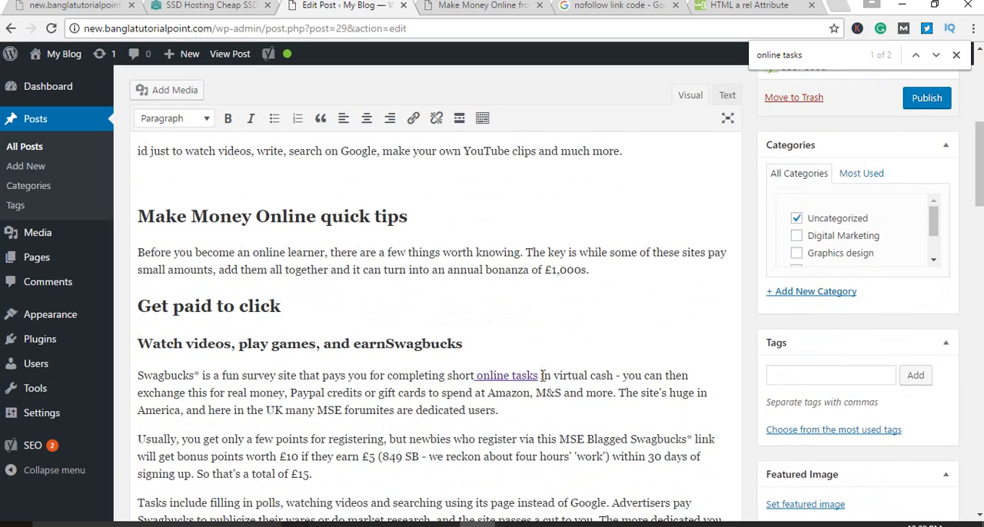
scroll(615, 359, up, 5)
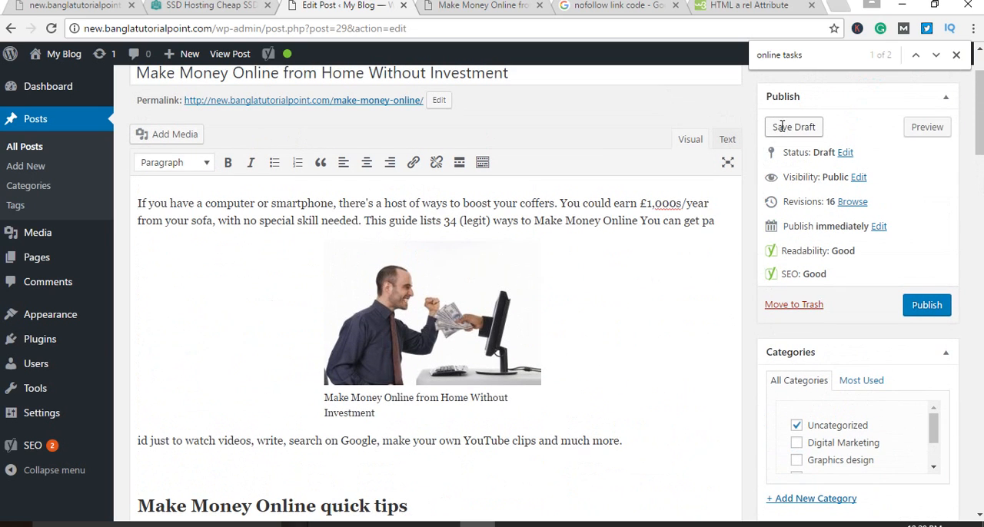
click(793, 127)
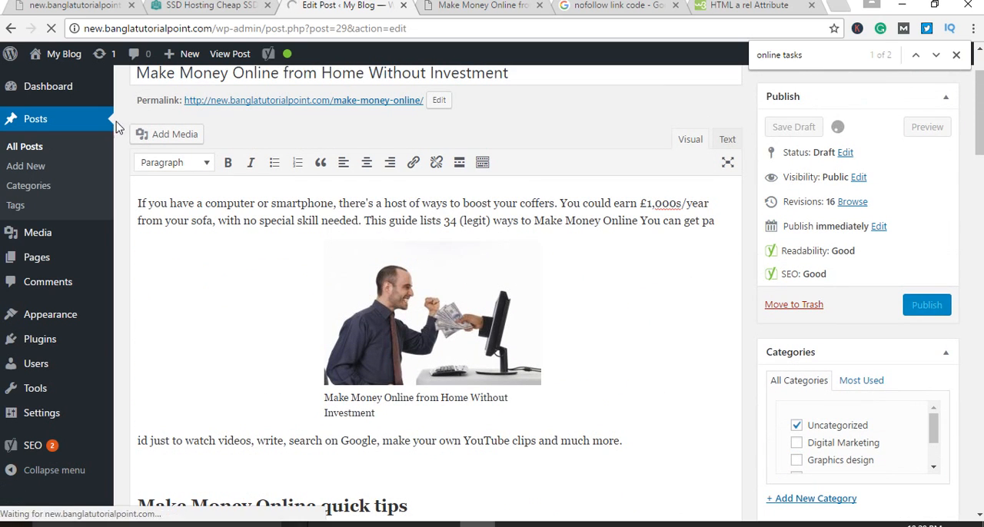
Step: Close the old post preview tab and return to the post editor
click(483, 5)
click(539, 5)
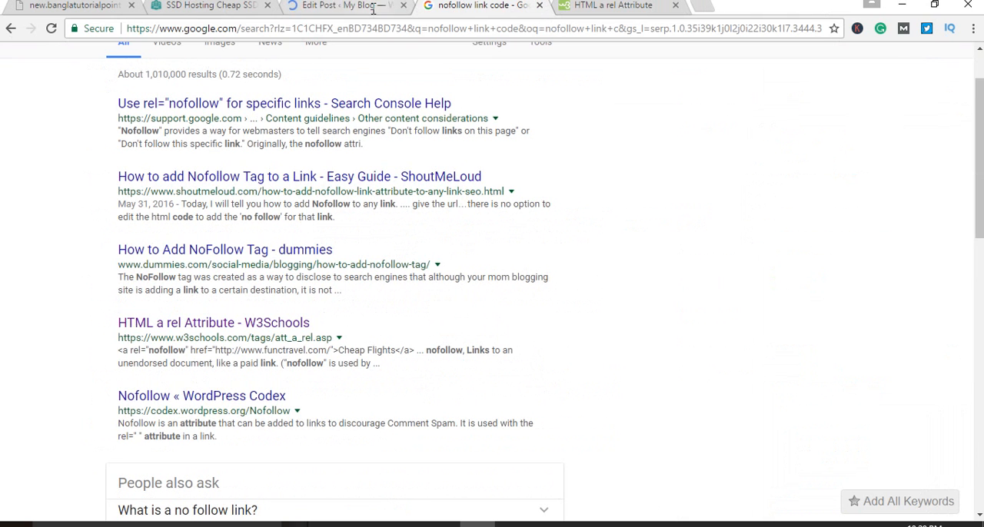
click(349, 5)
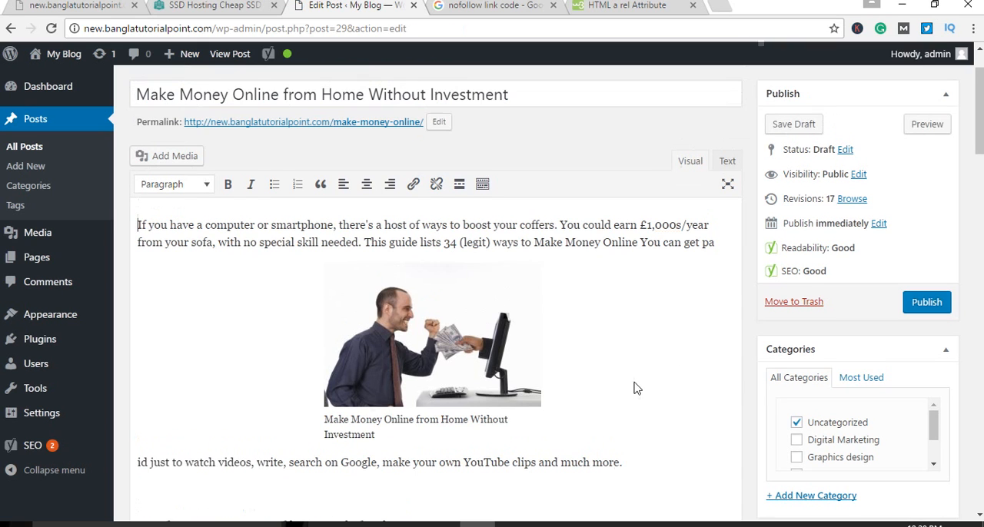
click(547, 525)
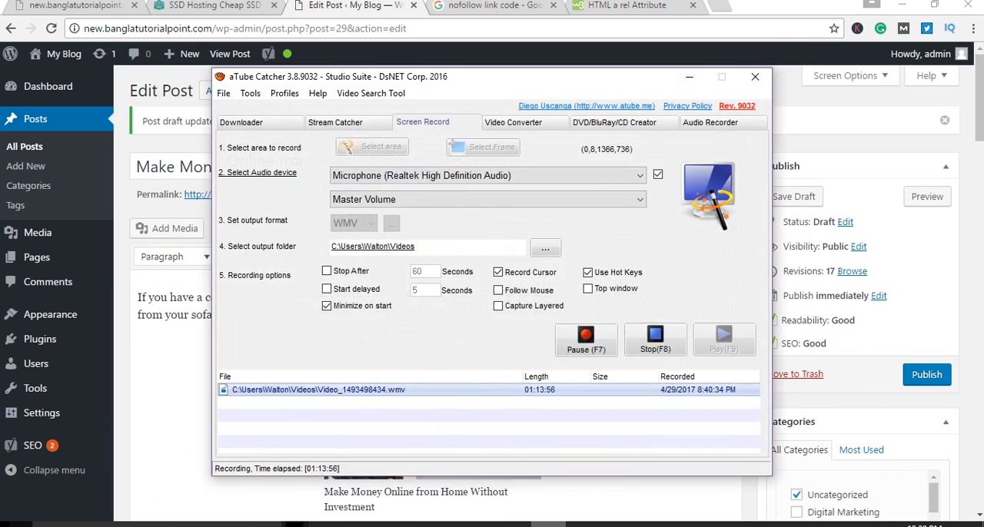
click(548, 525)
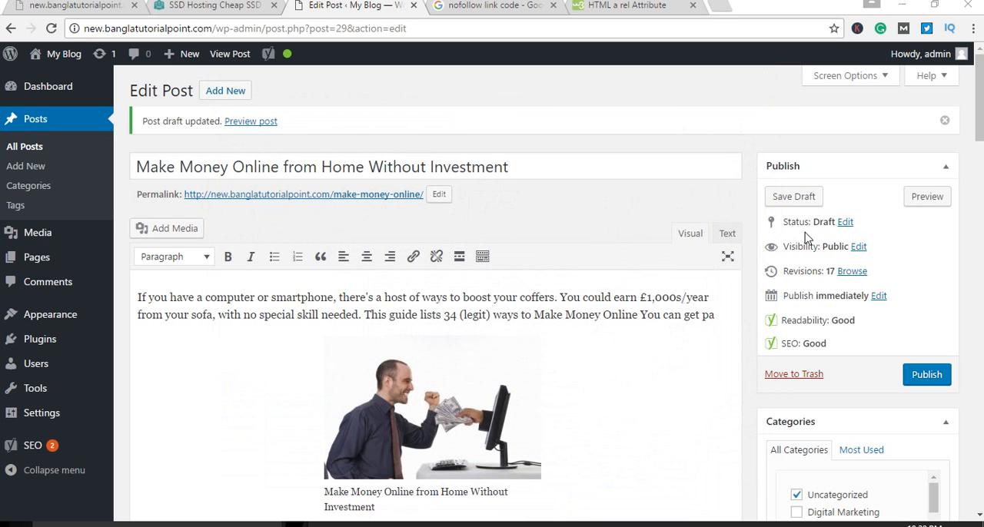
Step: Preview the saved post in a new tab and test its "online tasks" link, returning to the preview
right_click(926, 203)
click(865, 209)
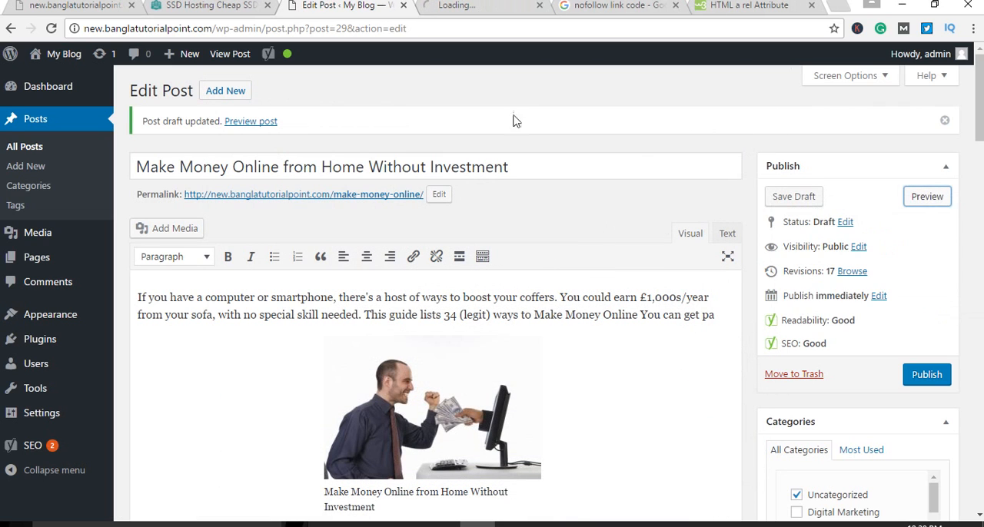
click(478, 6)
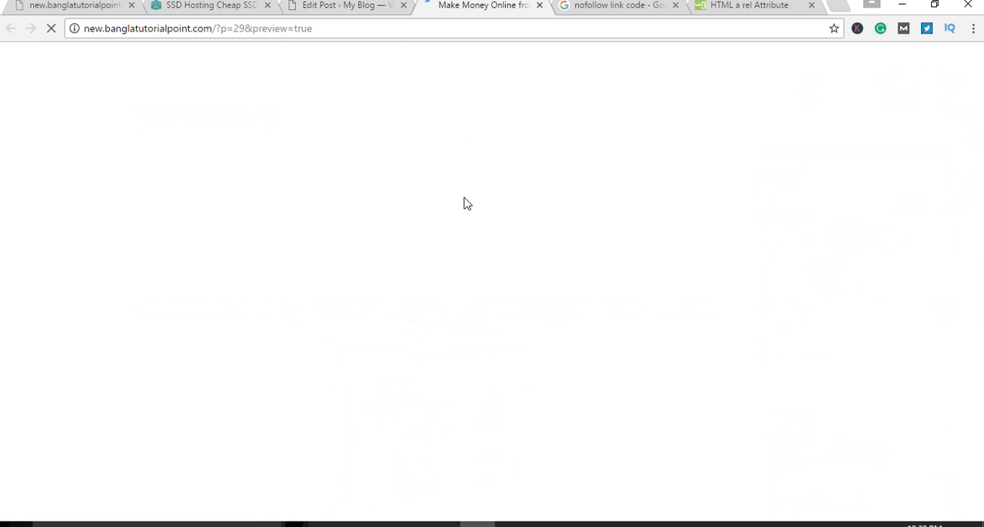
scroll(461, 258, down, 7)
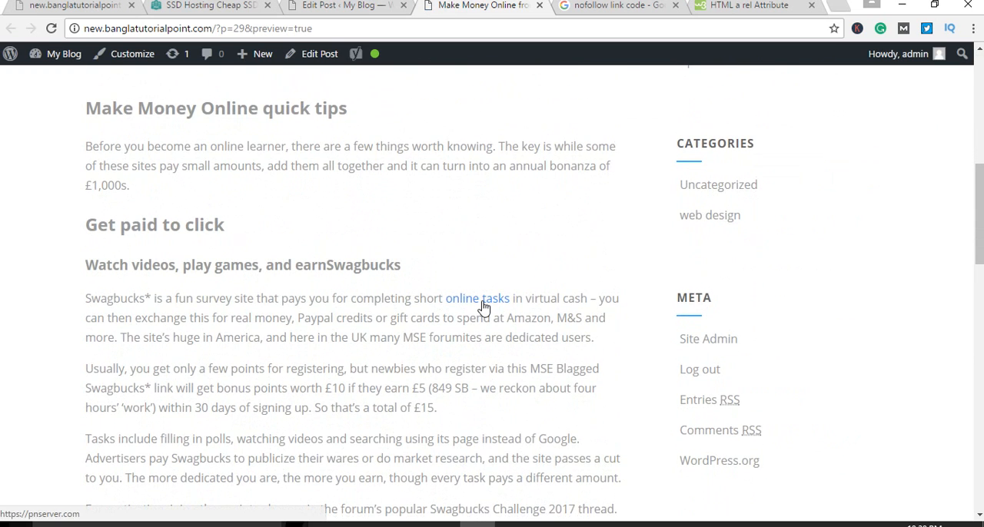
click(483, 301)
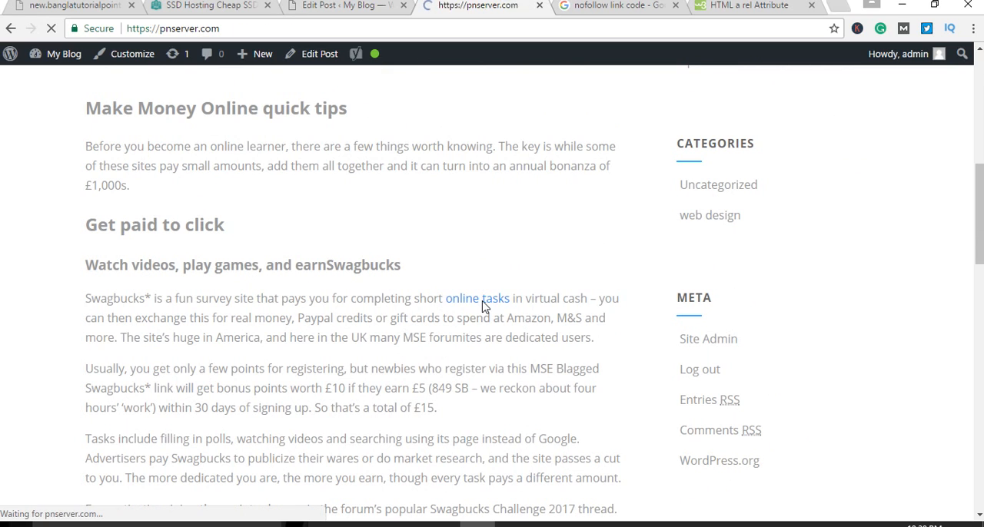
click(9, 29)
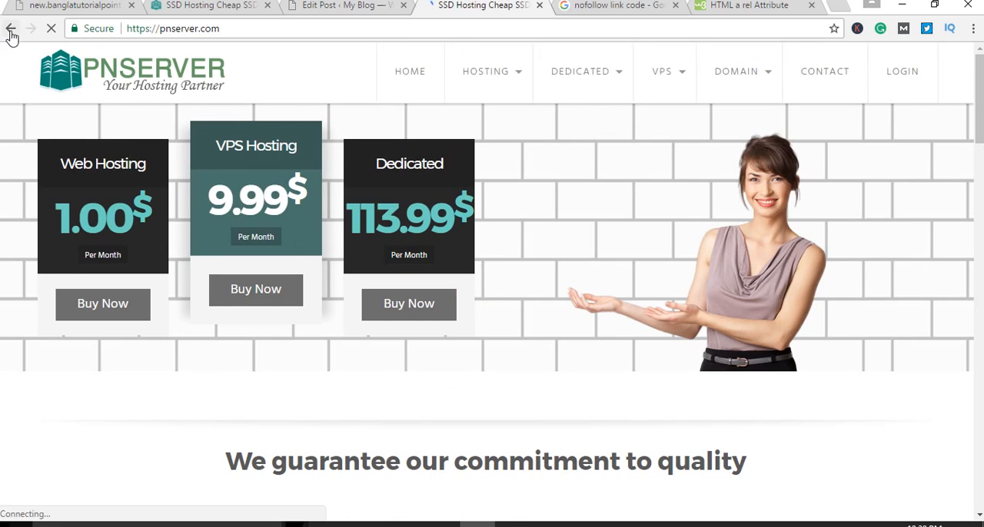
scroll(551, 315, up, 1)
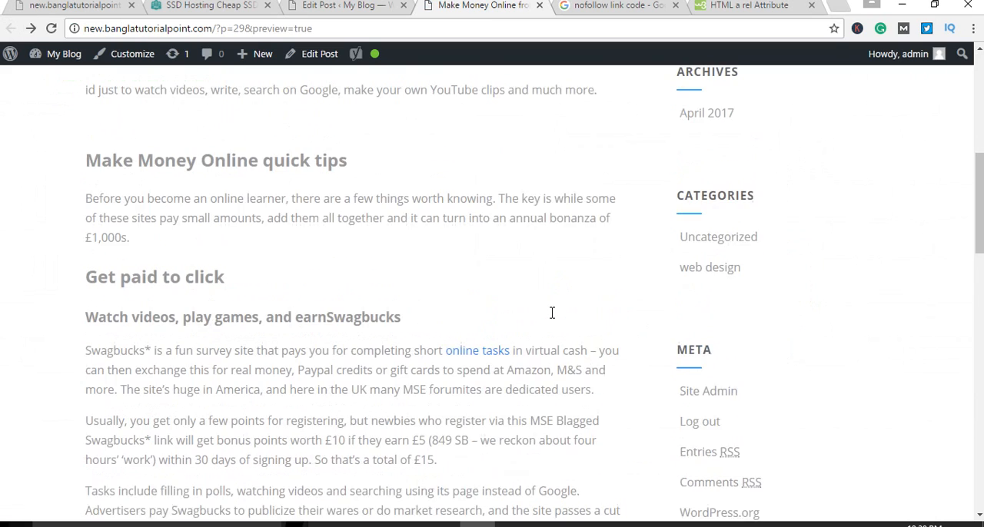
scroll(552, 318, down, 1)
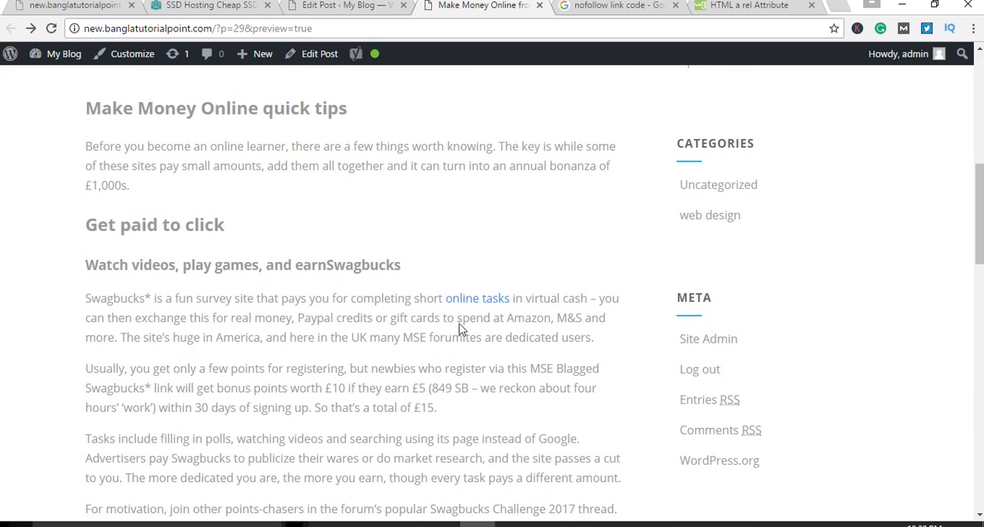
Step: Check the "online tasks" link's code in the post's HTML source and return to the visual view
click(349, 7)
click(727, 234)
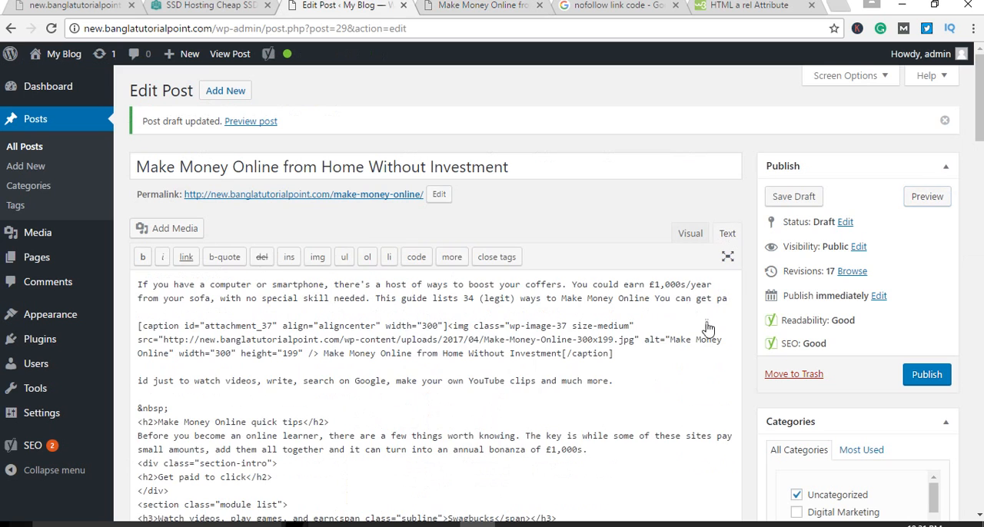
scroll(637, 275, down, 1)
scroll(637, 274, down, 2)
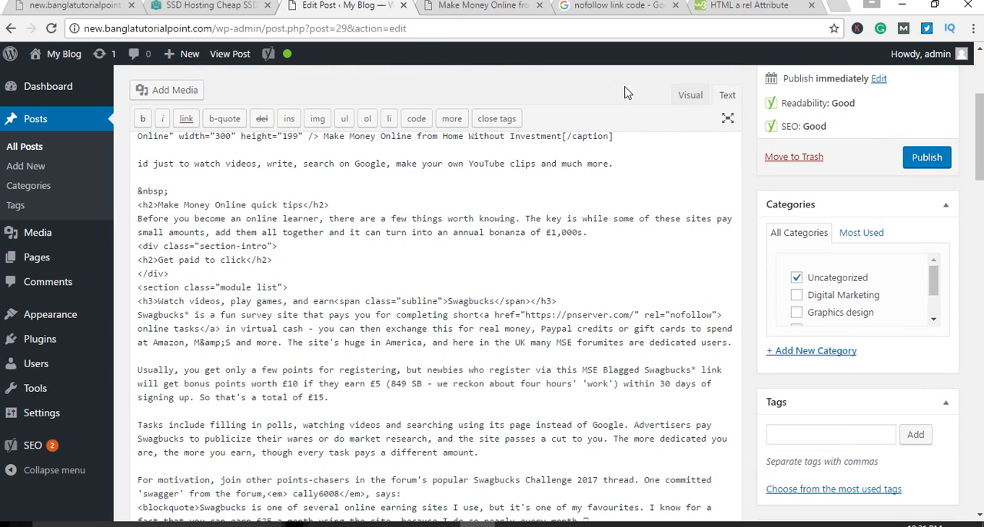
click(691, 97)
scroll(654, 380, down, 2)
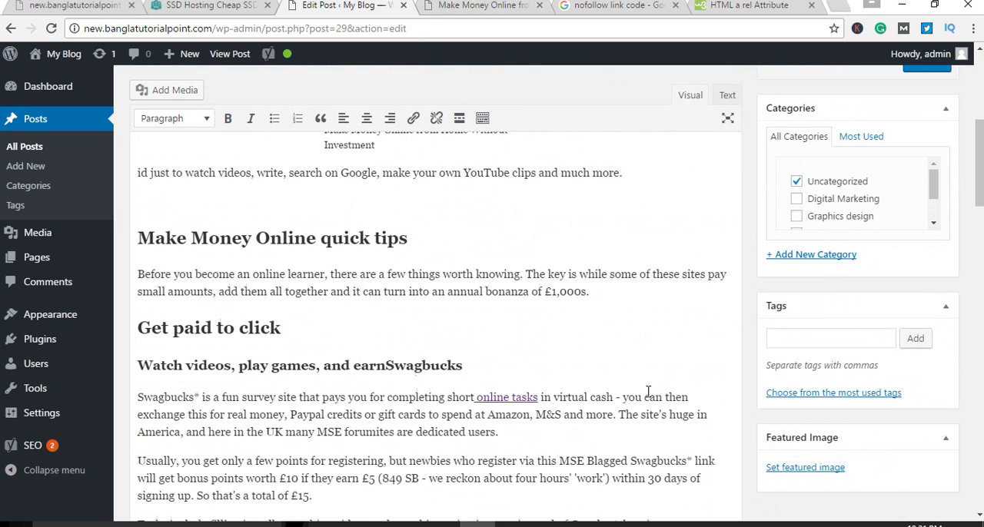
key(ctrl+Tab)
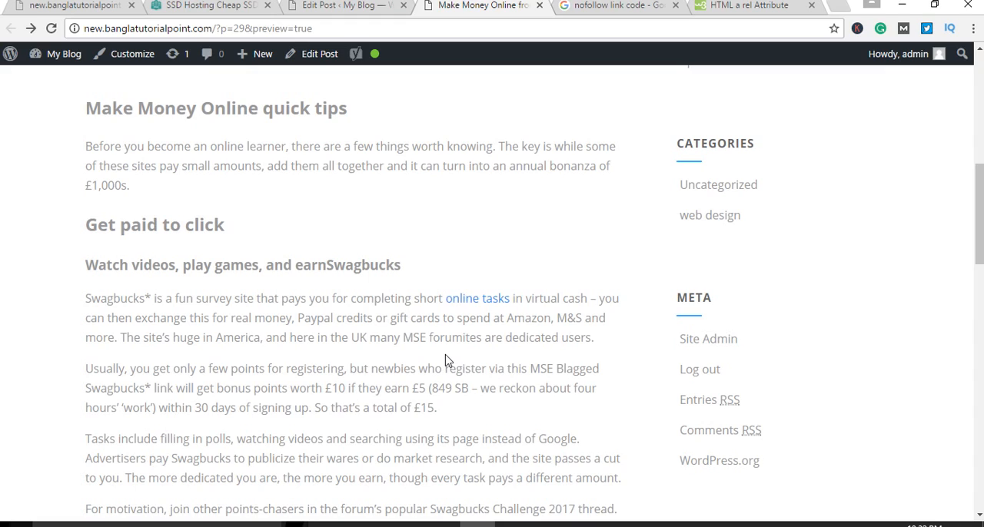
scroll(362, 367, down, 5)
scroll(379, 362, up, 7)
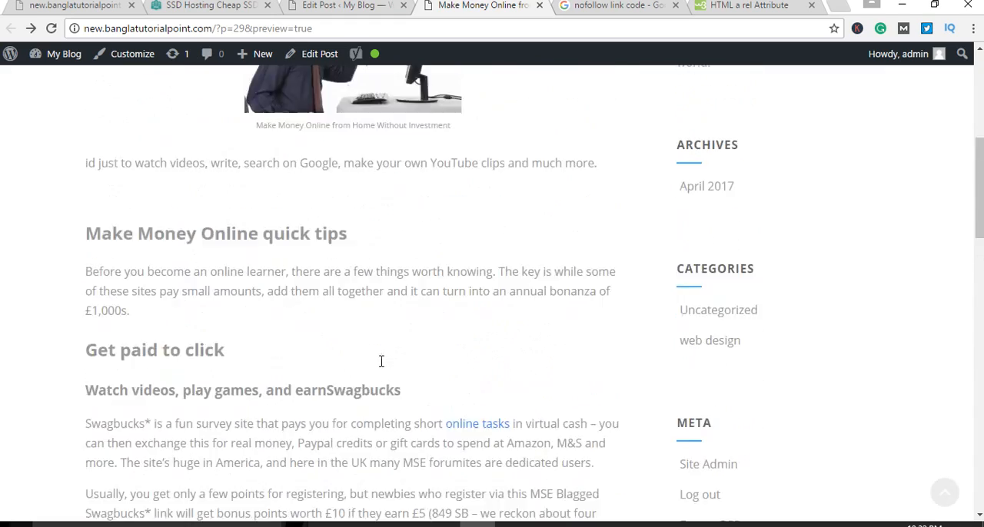
scroll(381, 362, up, 5)
scroll(380, 363, down, 2)
scroll(377, 364, up, 2)
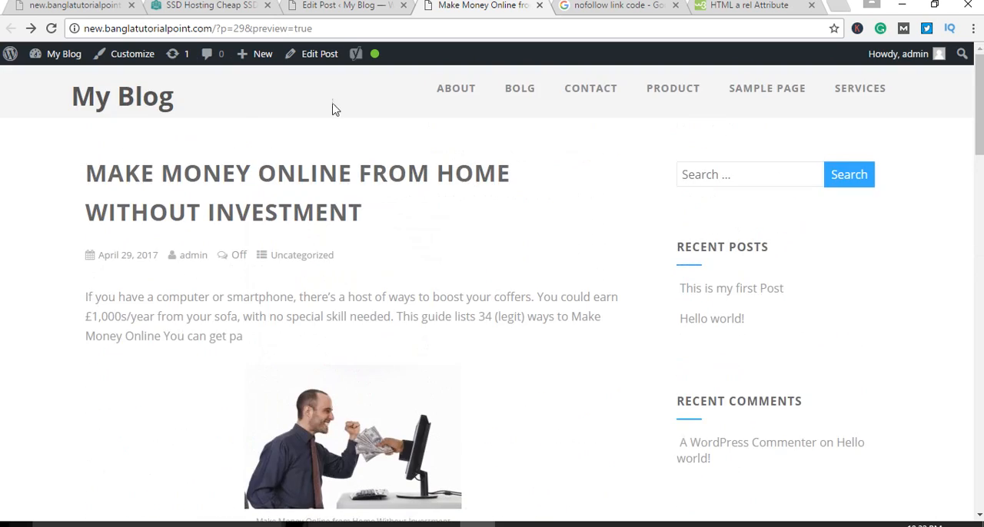
Step: Return to the post editor and review the Yoast SEO analysis for the focus keyword
click(342, 5)
scroll(465, 307, up, 7)
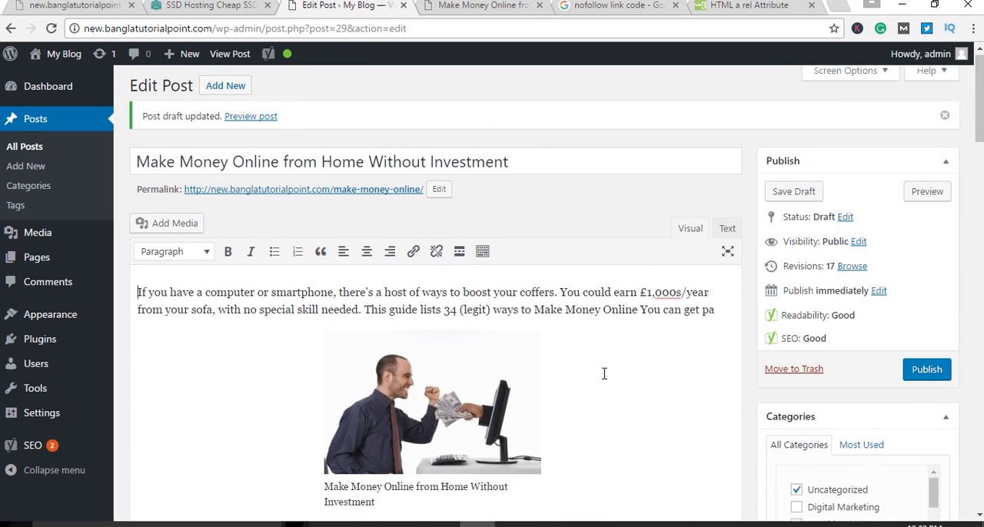
scroll(607, 375, down, 2)
scroll(623, 378, down, 15)
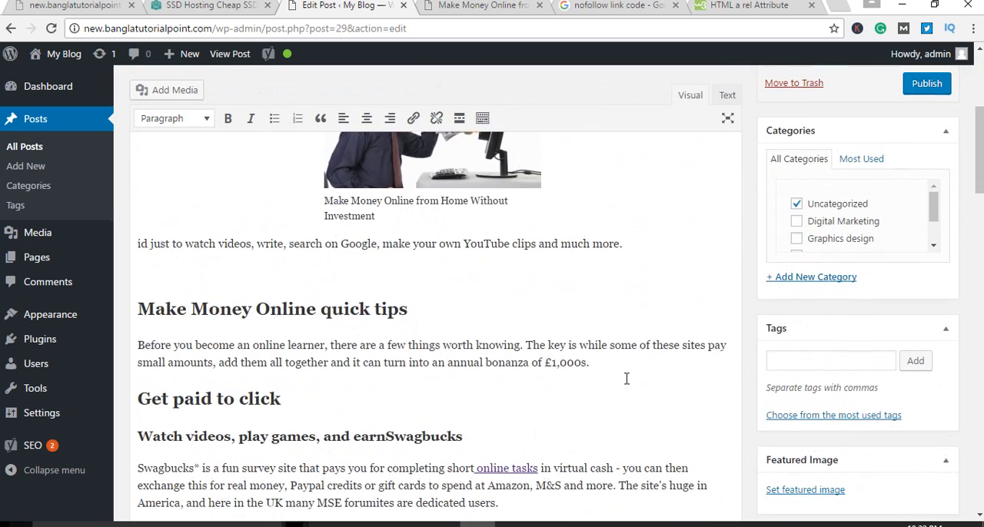
scroll(630, 379, down, 15)
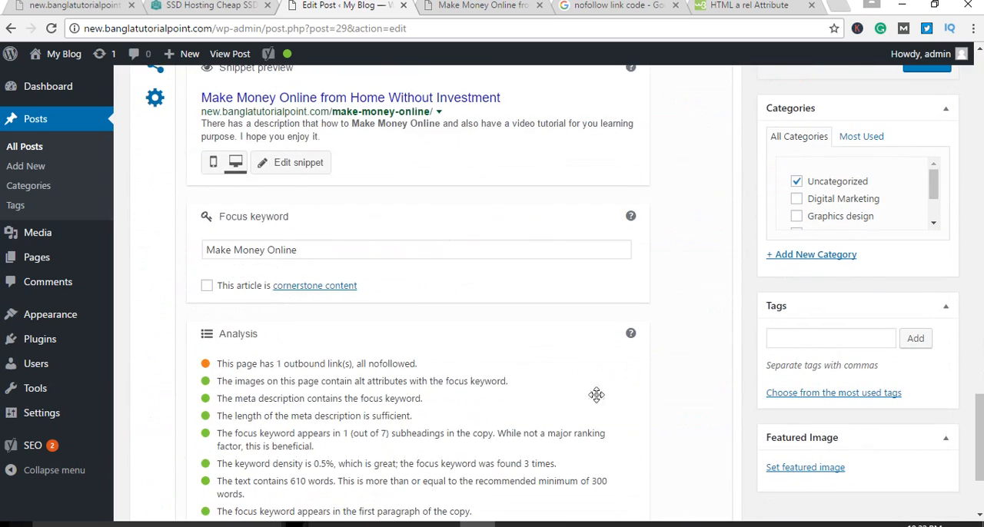
Step: Examine the outbound link result and the other items in the Yoast SEO analysis
scroll(441, 439, up, 1)
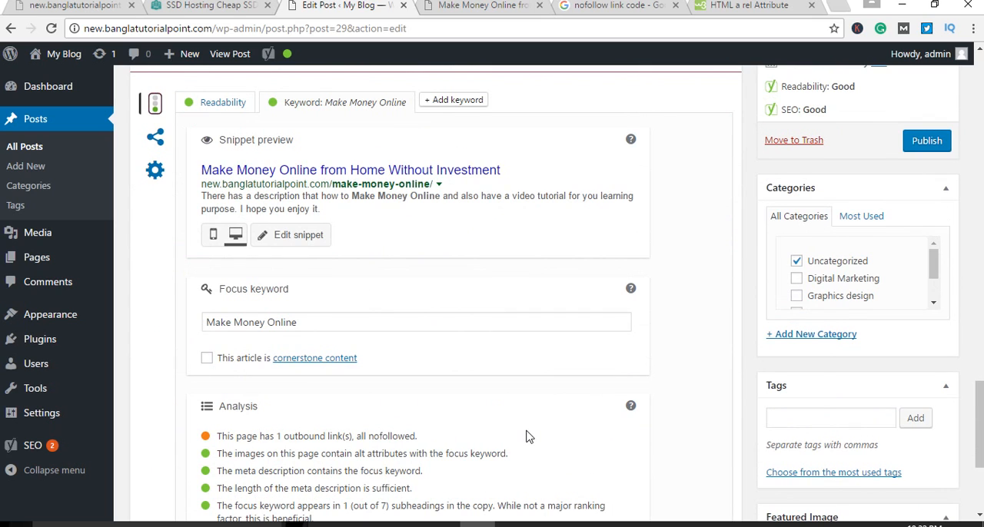
scroll(527, 436, down, 2)
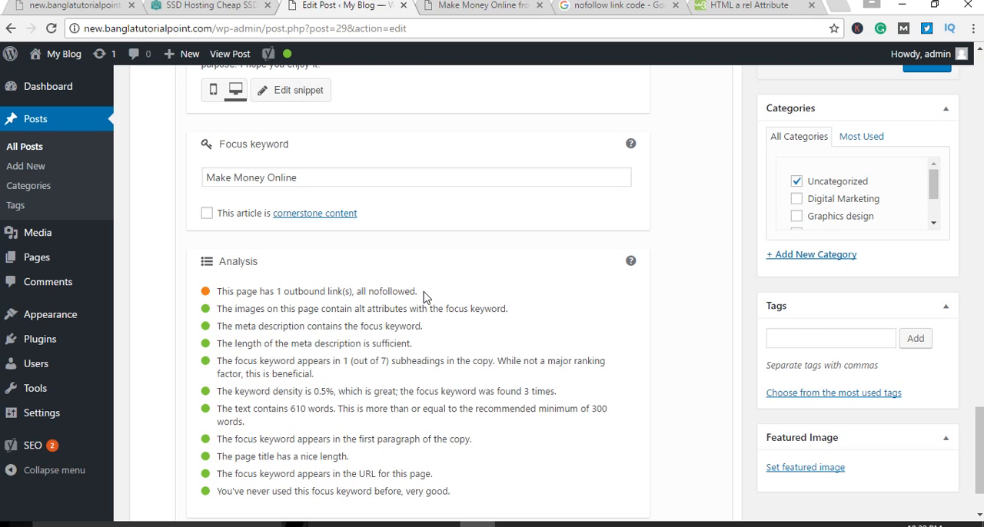
scroll(454, 319, up, 2)
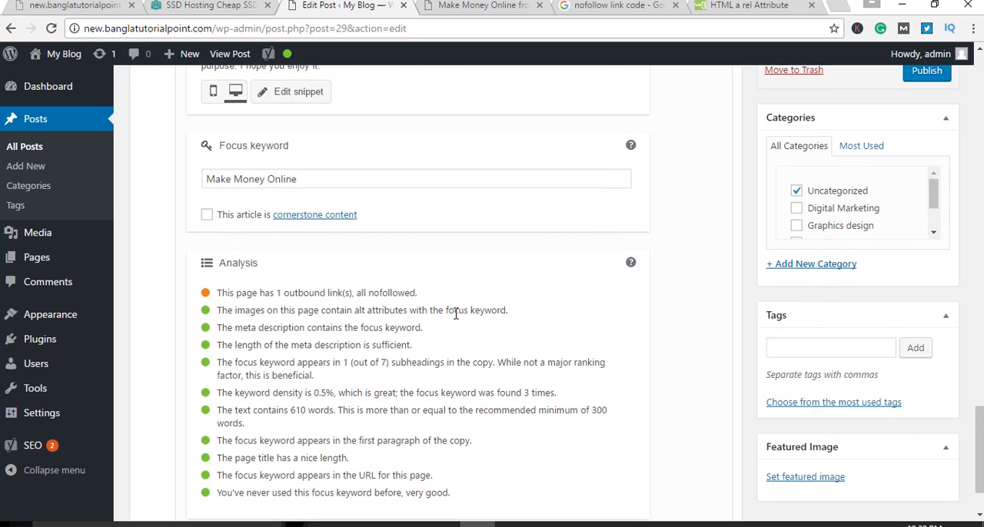
Step: Remove the rel="nofollow" attribute from the "online tasks" link in the post's HTML source
scroll(461, 317, up, 8)
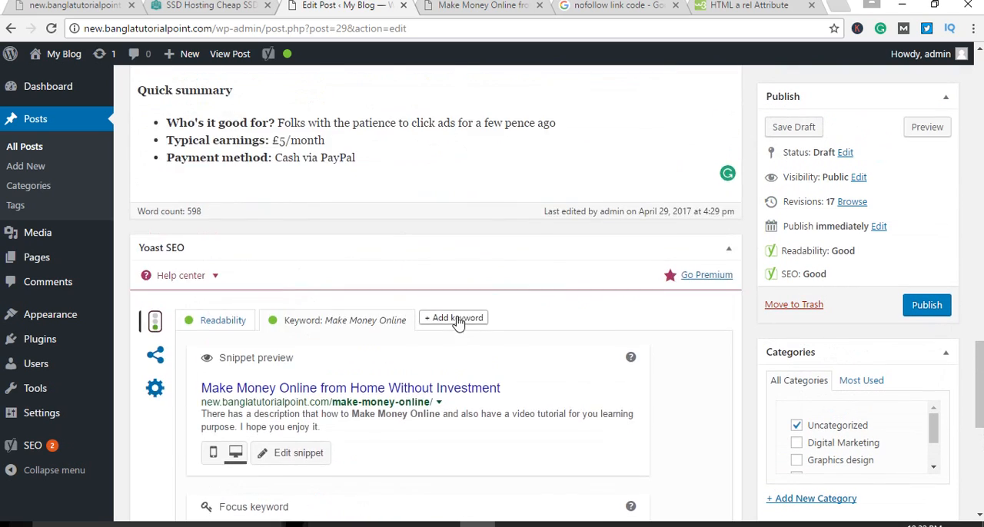
click(723, 97)
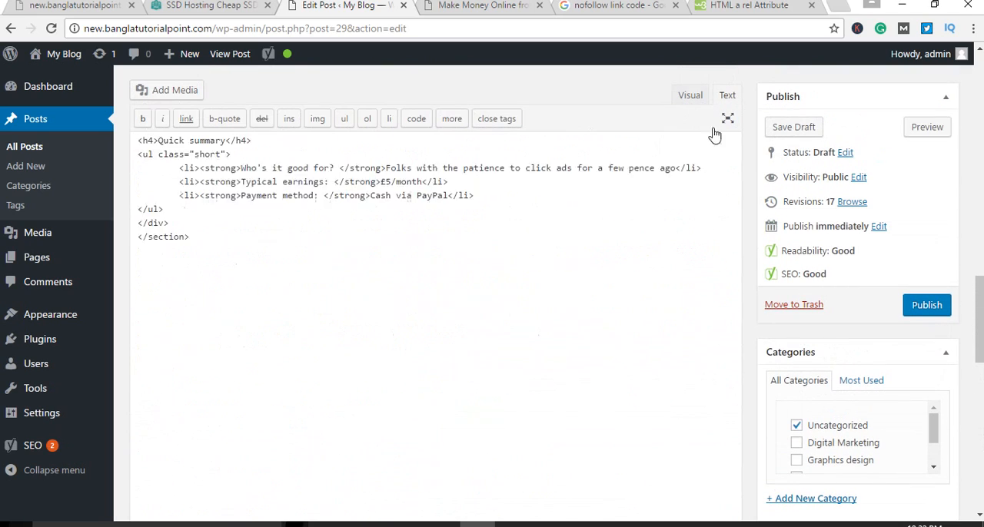
scroll(579, 306, down, 1)
scroll(580, 307, down, 3)
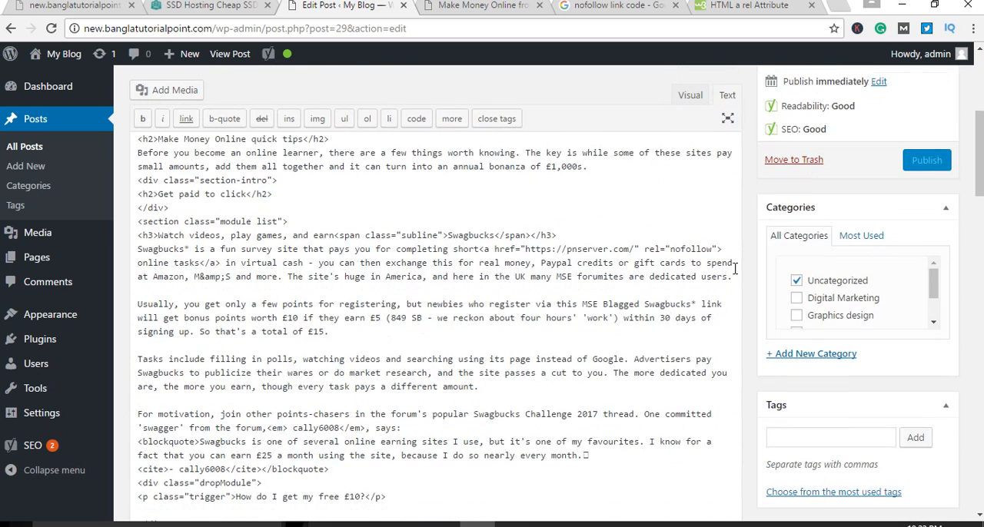
click(717, 249)
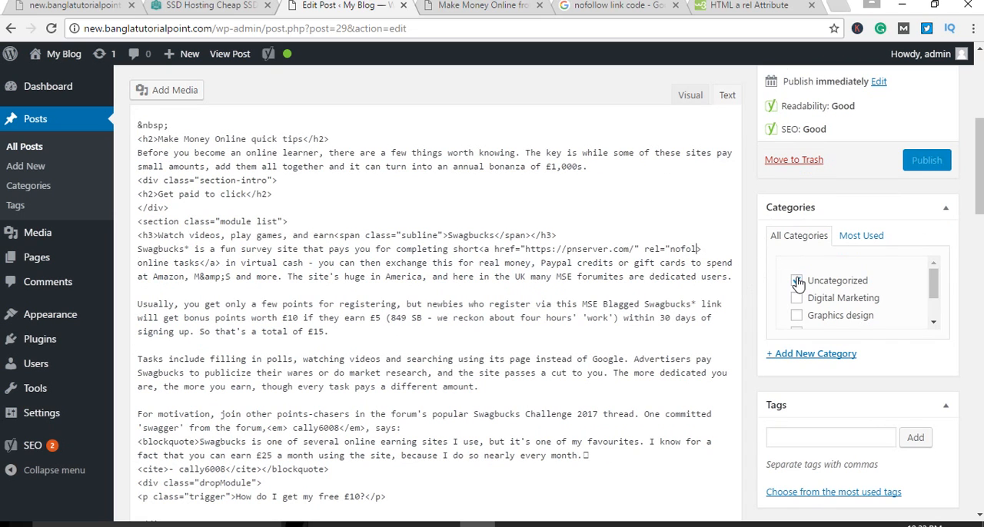
key(BackSpace)
key(BackSpace)
key(BackSpace)
key(BackSpace)
key(BackSpace)
key(BackSpace)
key(BackSpace)
key(BackSpace)
key(BackSpace)
key(BackSpace)
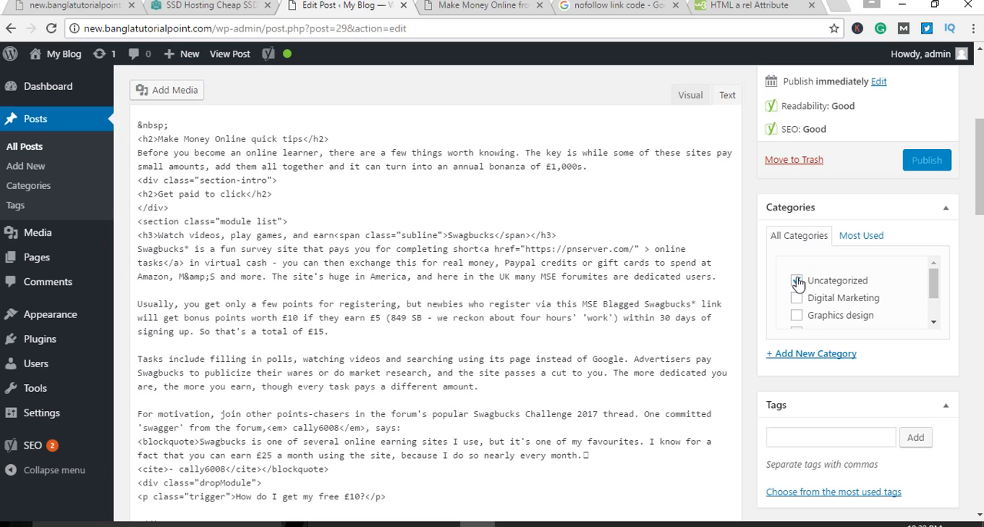
key(BackSpace)
click(796, 281)
Step: Check the outbound link item in the Yoast SEO analysis after the link edit
scroll(683, 230, up, 2)
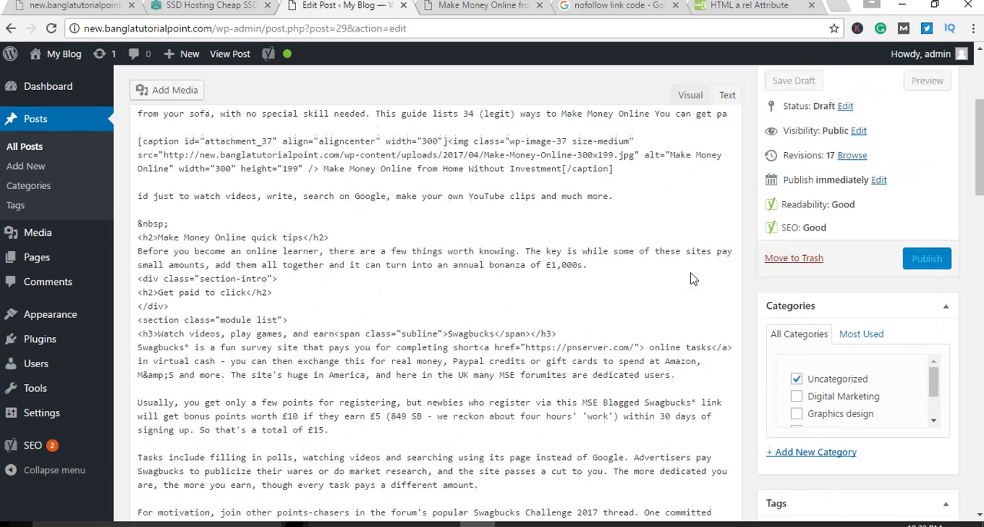
scroll(684, 218, up, 2)
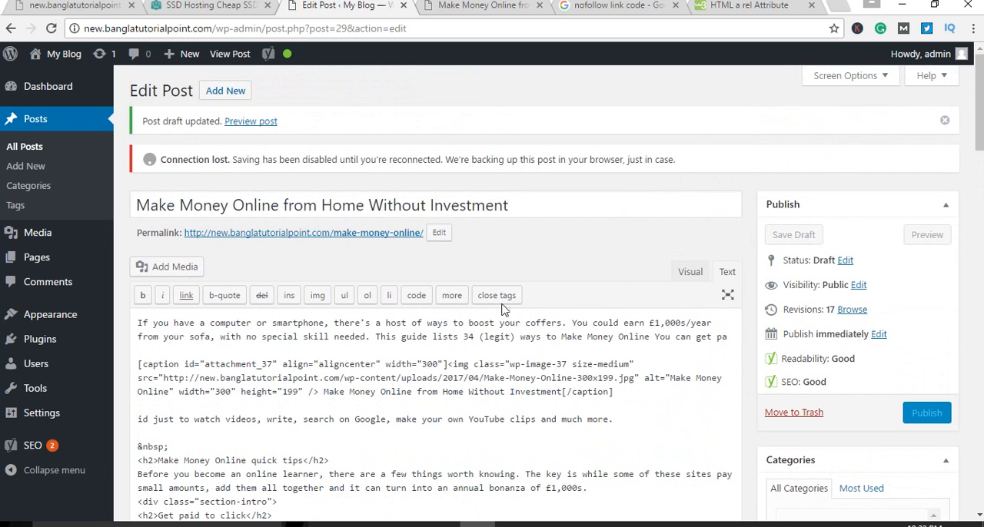
scroll(324, 338, down, 12)
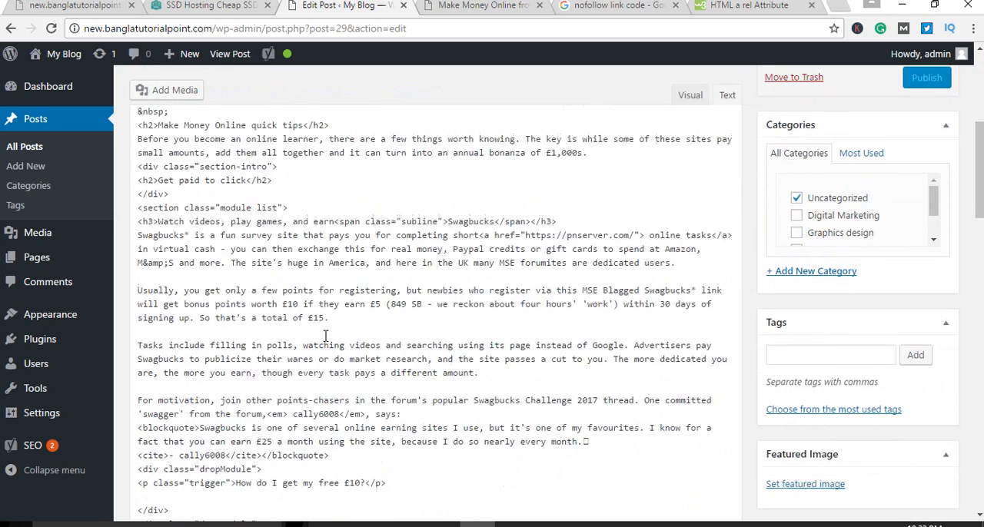
scroll(325, 336, down, 7)
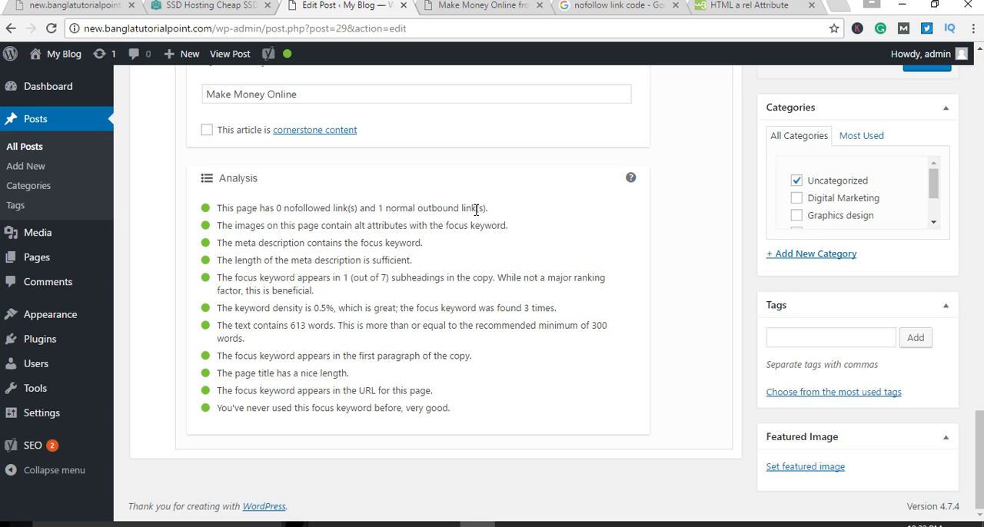
click(548, 523)
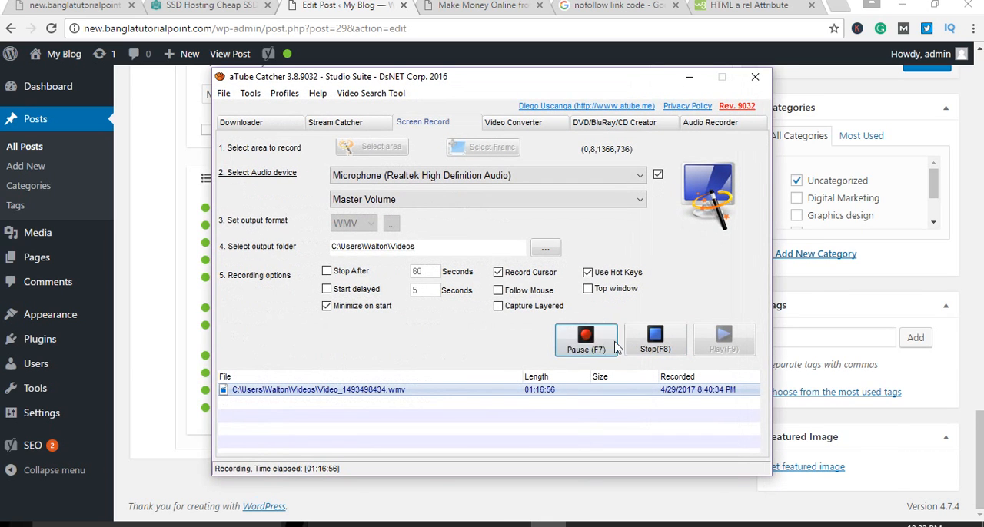
scroll(146, 272, up, 1)
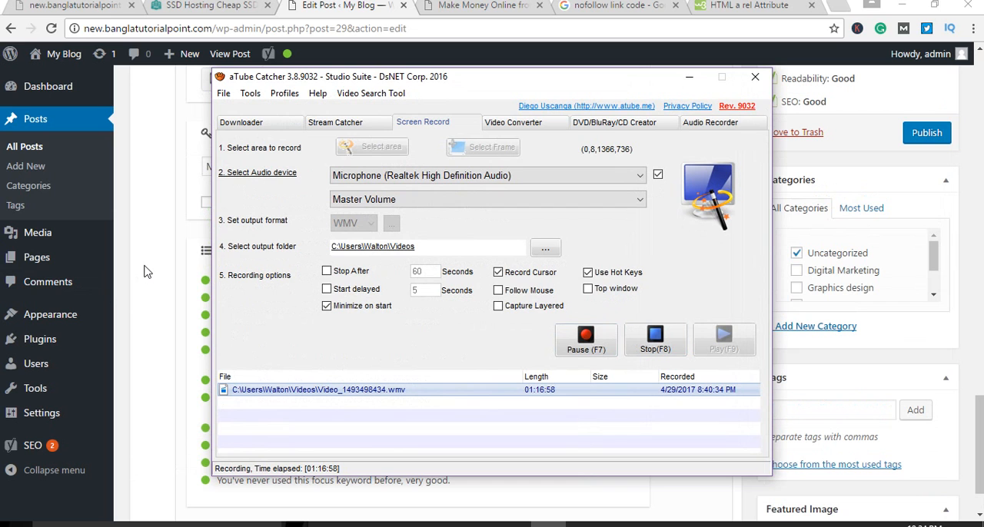
click(146, 271)
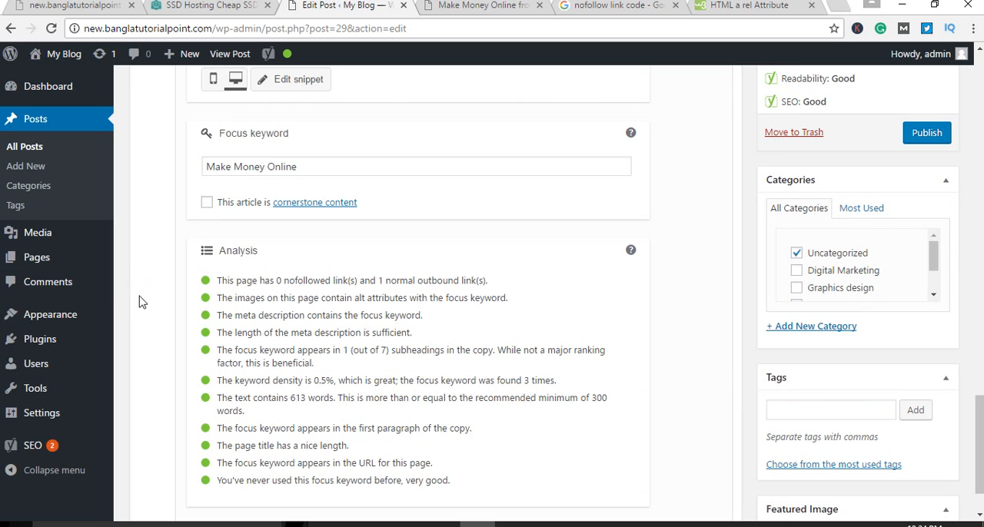
Step: Look over the post's HTML source from the end of the content up to the post title
scroll(648, 315, up, 2)
scroll(648, 316, up, 6)
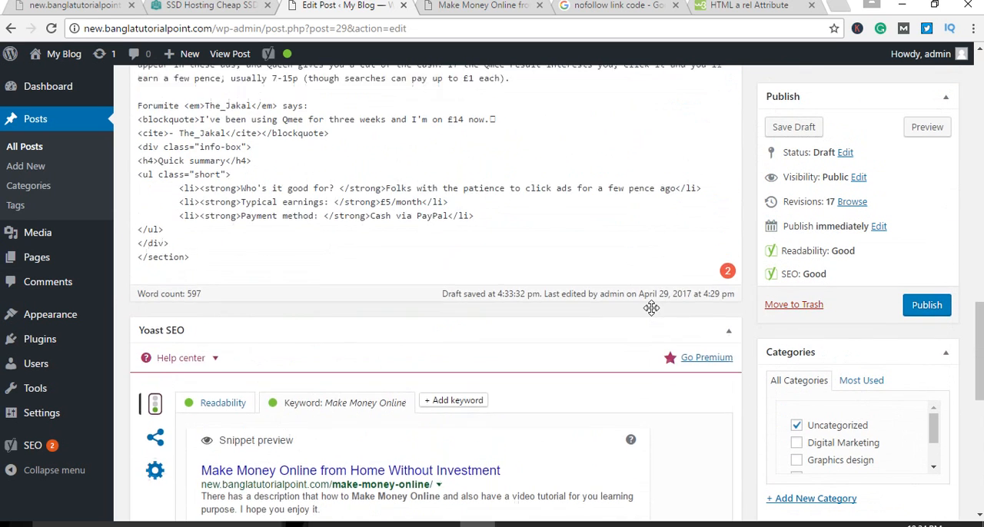
scroll(580, 307, up, 5)
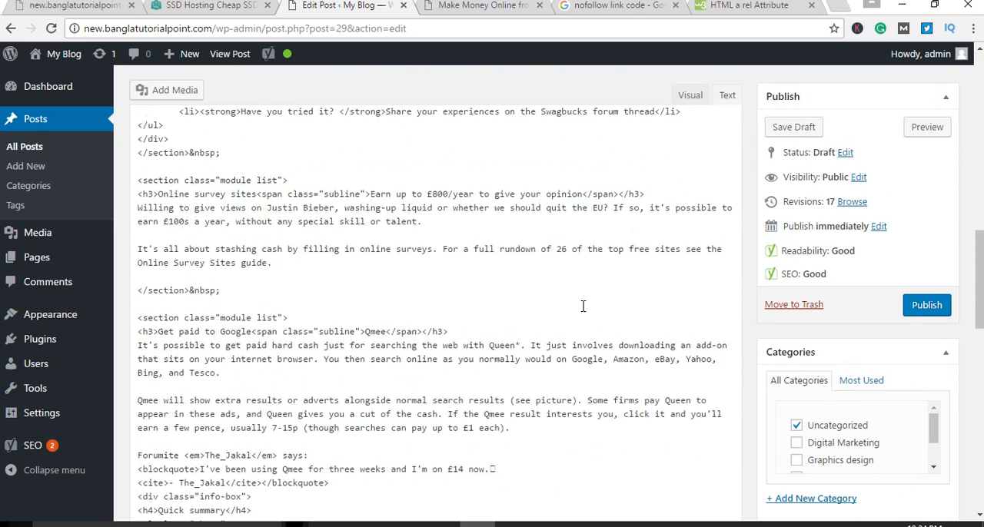
scroll(592, 315, up, 6)
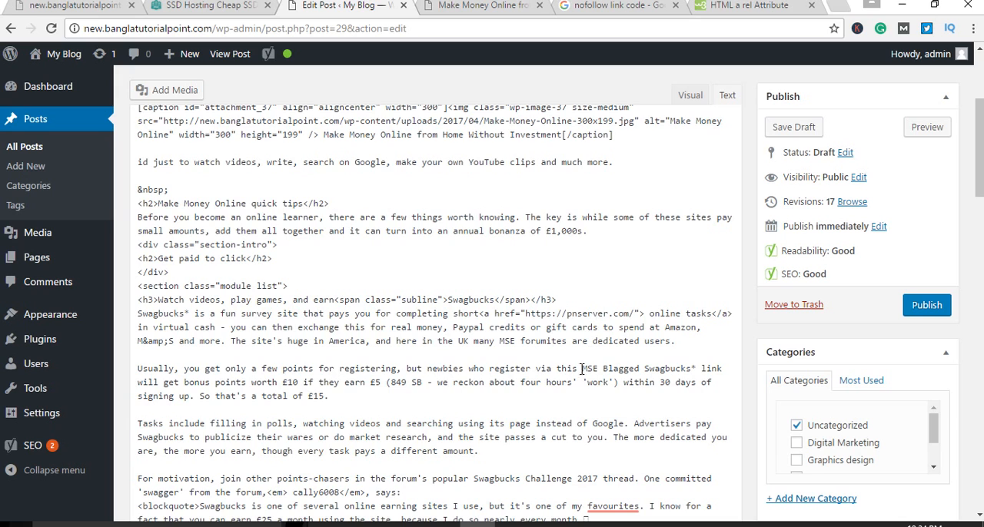
scroll(581, 369, up, 3)
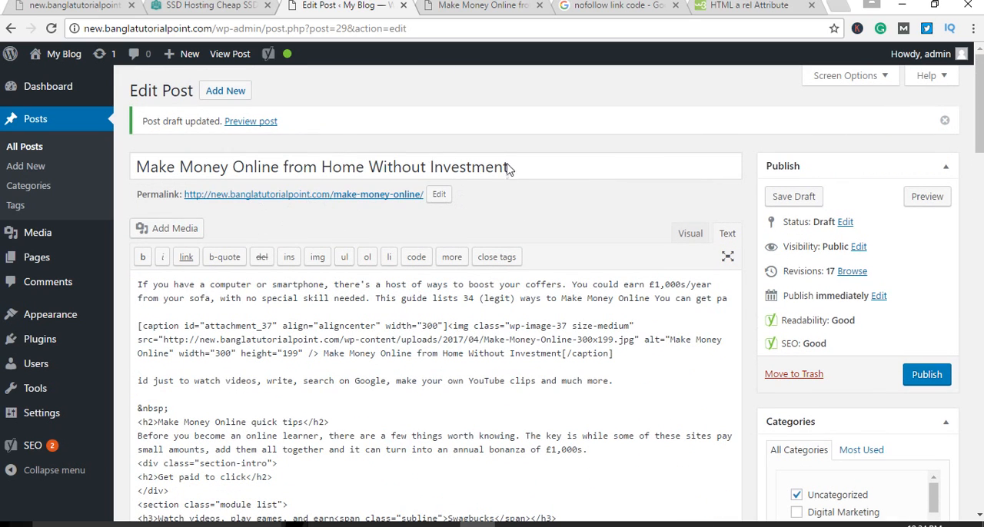
scroll(572, 365, down, 1)
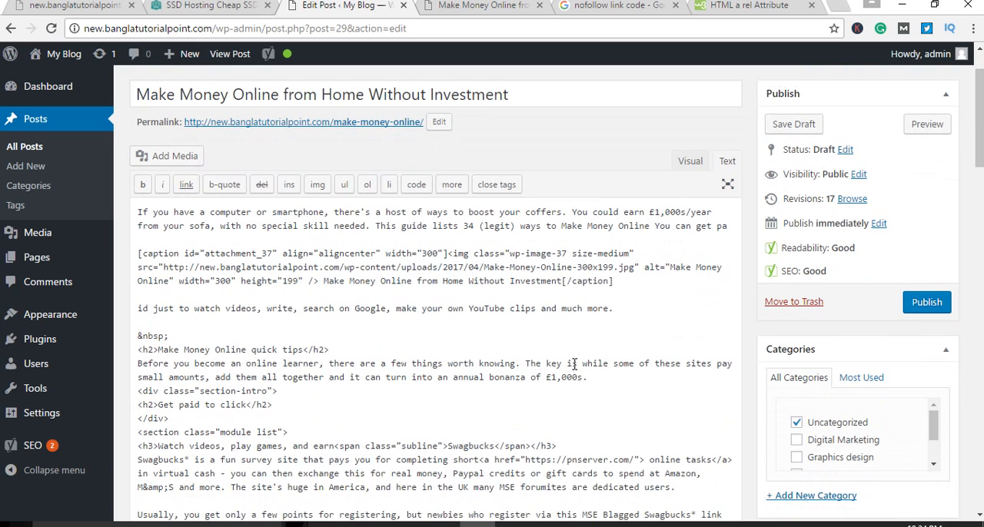
scroll(574, 364, up, 1)
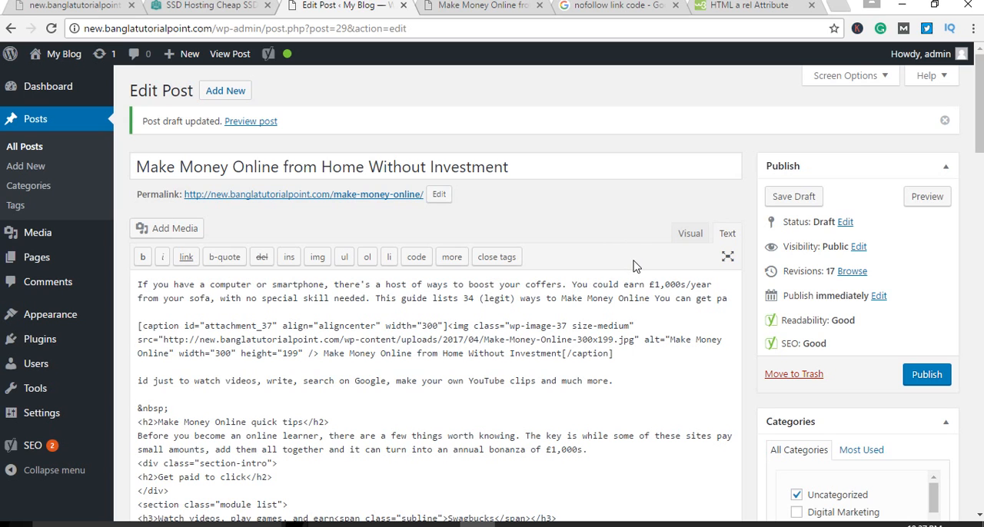
Step: Switch the post editor from the HTML source back to the visual view of the content
scroll(637, 257, down, 1)
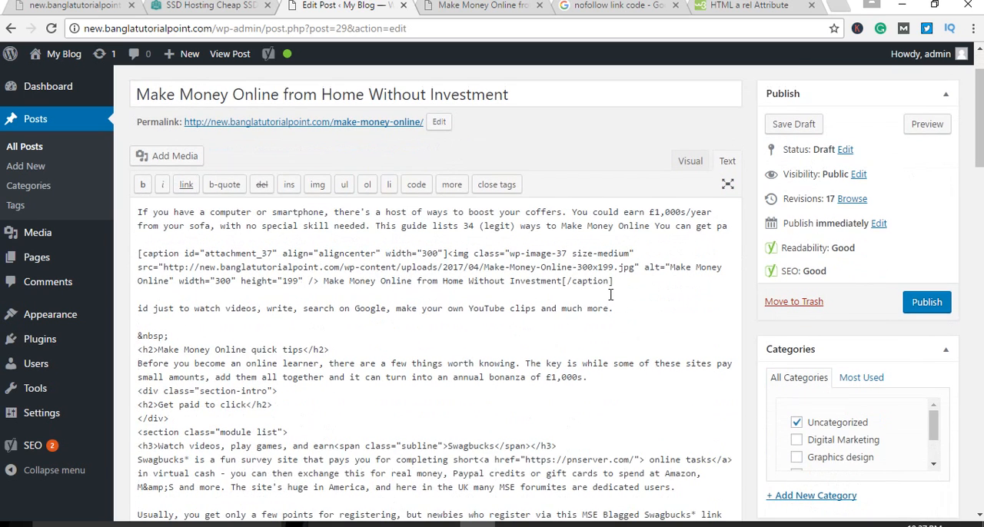
scroll(633, 293, up, 1)
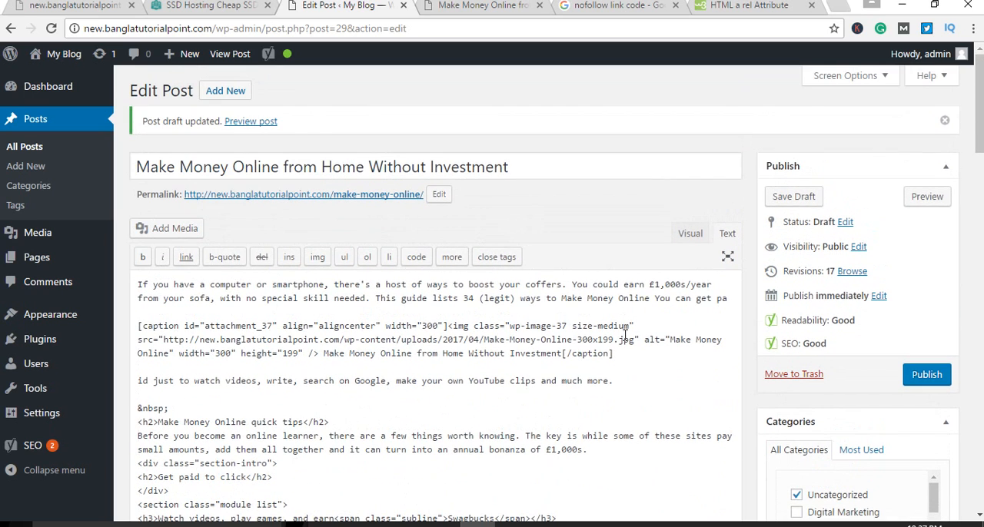
click(690, 233)
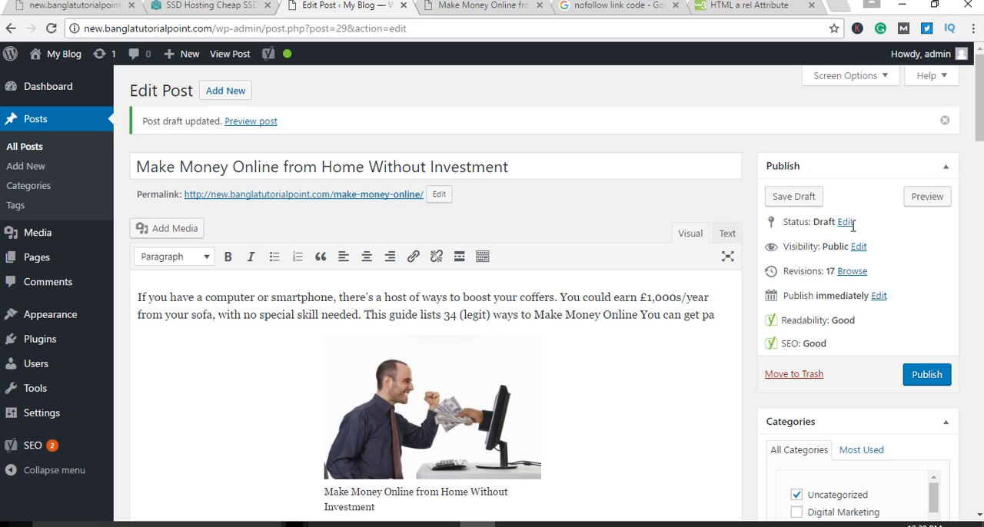
click(549, 525)
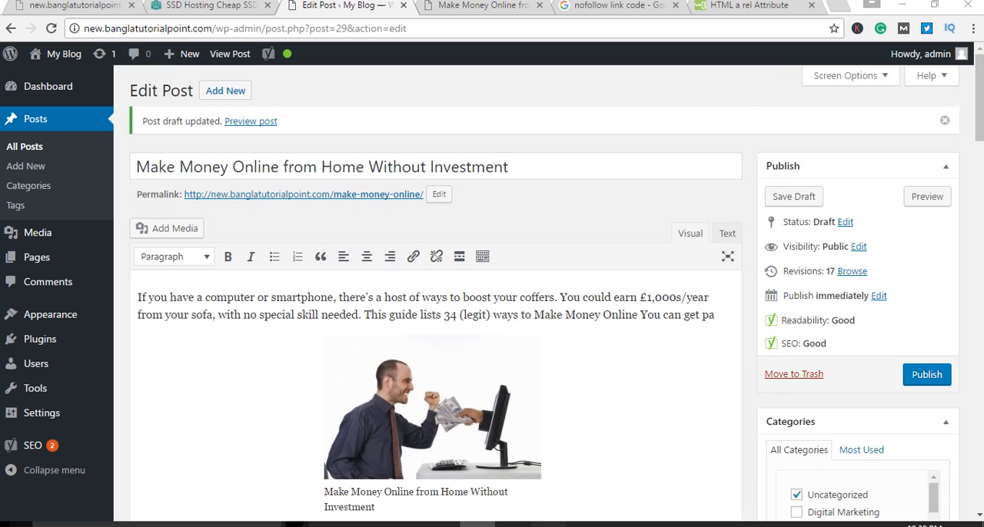